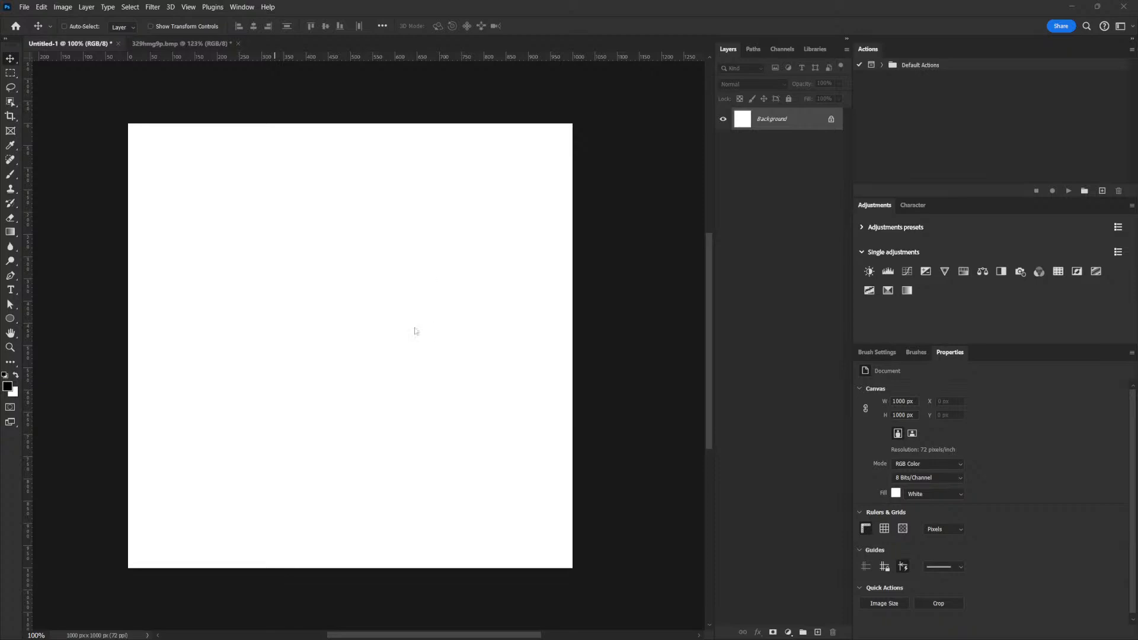
Drag the bokeh photo from its own document into the square Untitled-1 canvas.
{"action": "left_click", "coordinate": [197, 44]}
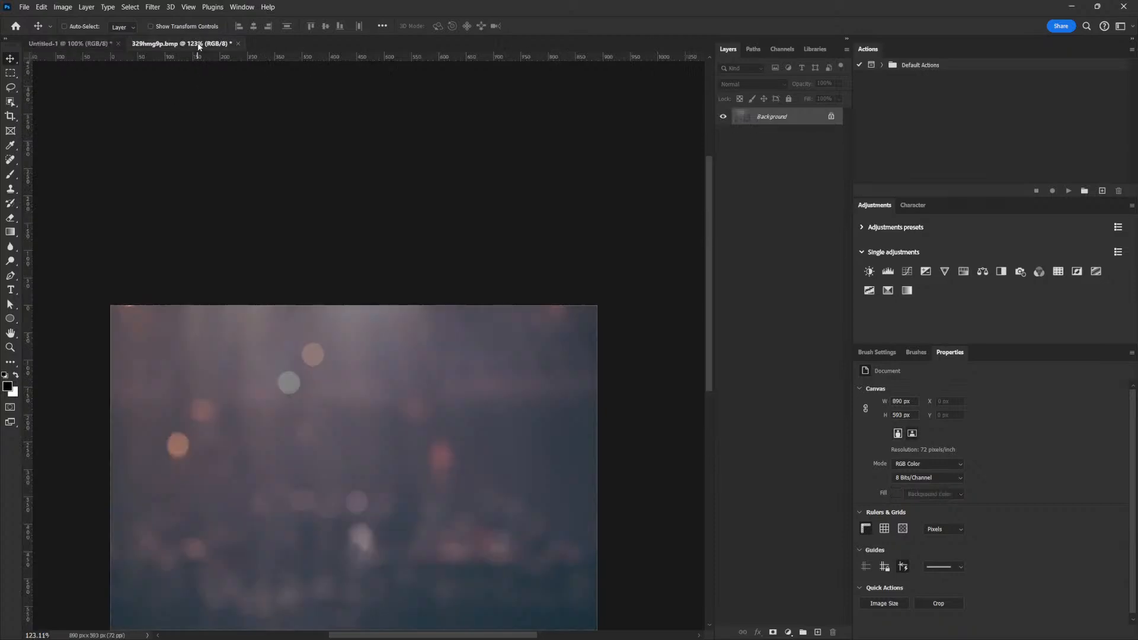
{"action": "scroll", "coordinate": [427, 213], "scroll_direction": "down", "scroll_amount": 3}
{"action": "scroll", "coordinate": [423, 217], "scroll_direction": "down", "scroll_amount": 2}
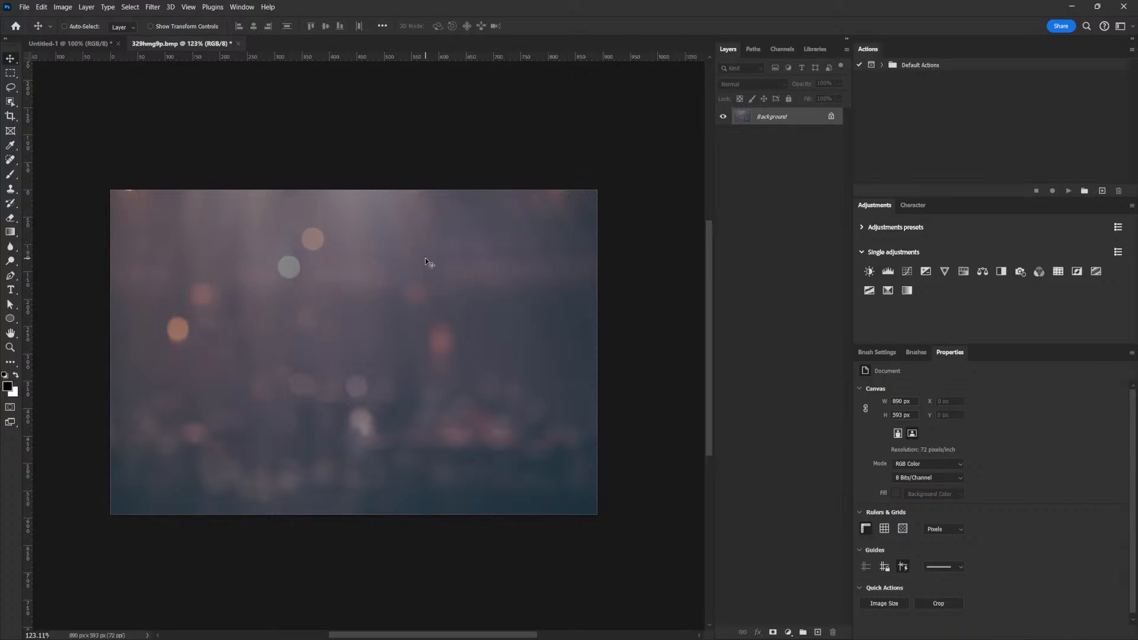
{"action": "left_click_drag", "start_coordinate": [431, 339], "coordinate": [413, 309]}
{"action": "left_click_drag", "start_coordinate": [508, 291], "coordinate": [400, 411]}
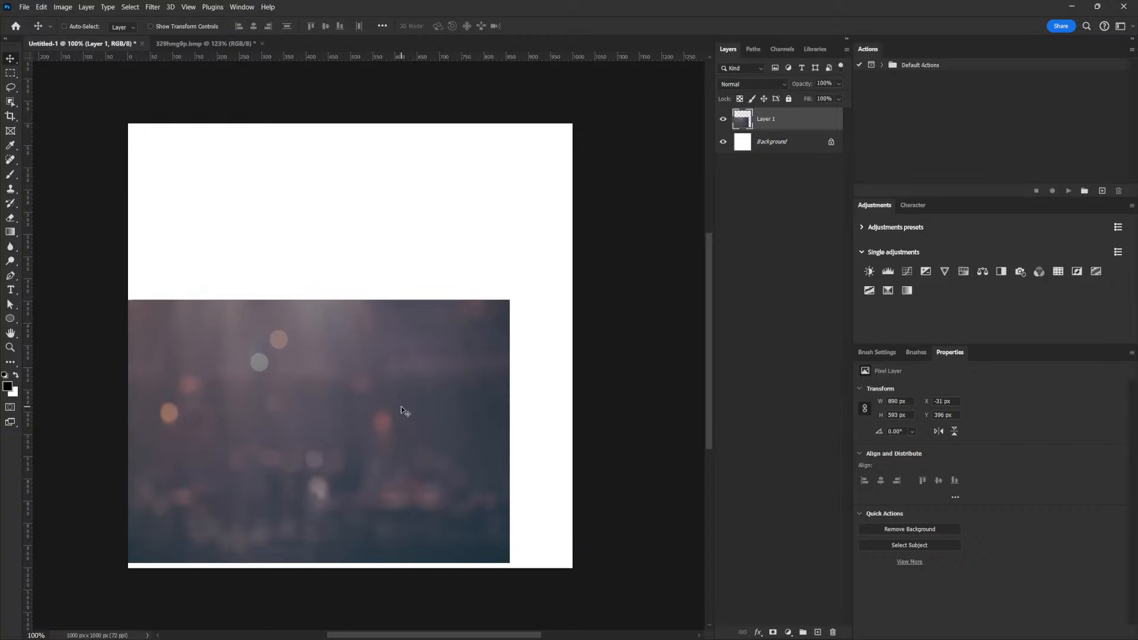
Scale the bokeh layer to about 176% and position it to cover the whole 1080 × 1080 canvas.
{"action": "key", "text": "ctrl+t"}
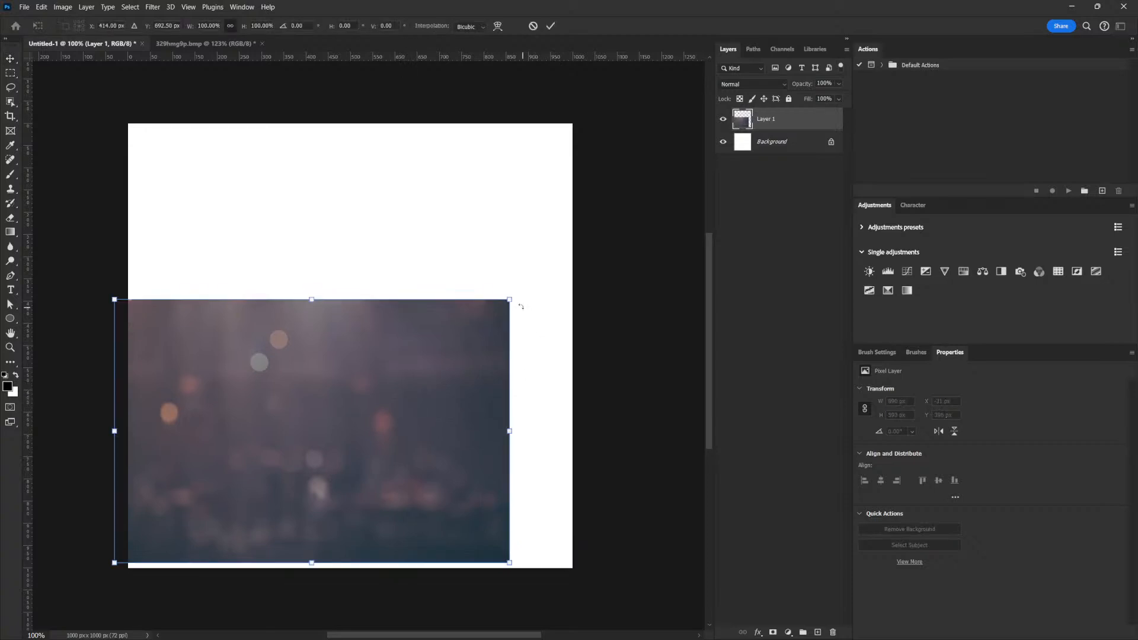
{"action": "left_click_drag", "start_coordinate": [510, 299], "coordinate": [627, 198]}
{"action": "key", "text": "space"}
{"action": "left_click_drag", "start_coordinate": [290, 364], "coordinate": [452, 370]}
{"action": "left_click_drag", "start_coordinate": [190, 564], "coordinate": [144, 588]}
{"action": "left_click_drag", "start_coordinate": [450, 365], "coordinate": [410, 368]}
{"action": "key", "text": "Return"}
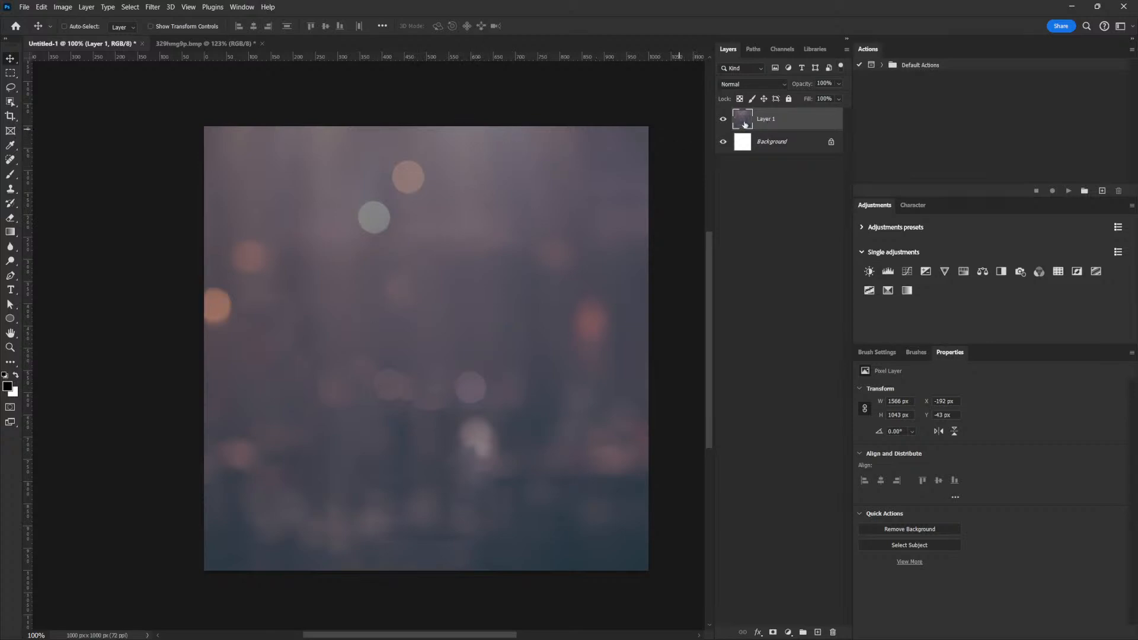
{"action": "left_click_drag", "start_coordinate": [499, 155], "coordinate": [488, 160]}
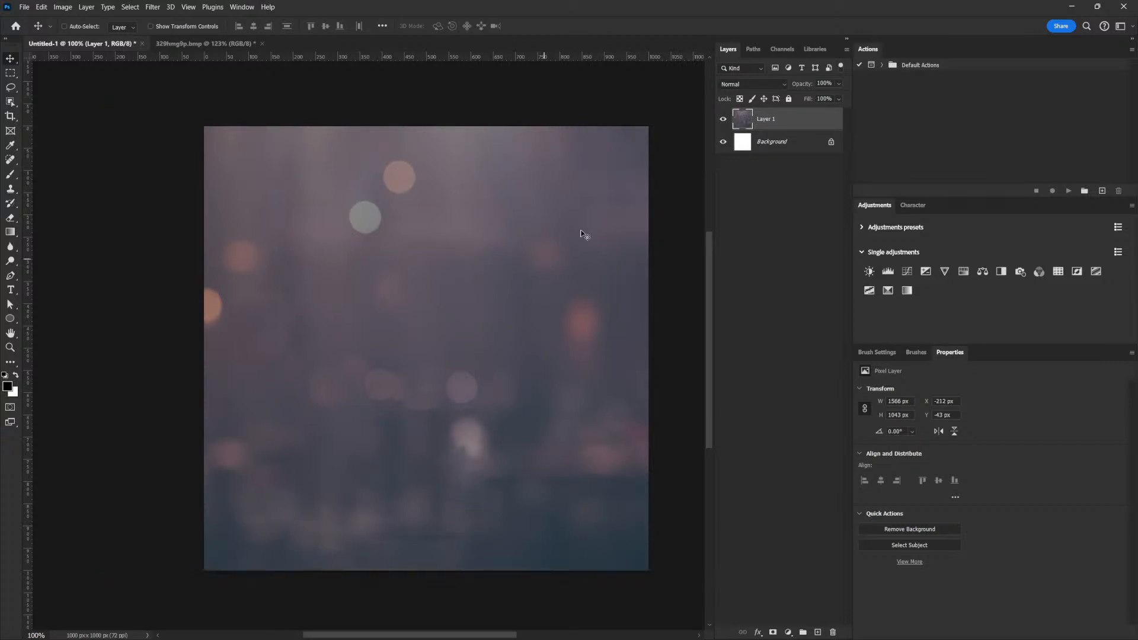
On a new Layer 2, brush a large rough circle near the top of the canvas.
{"action": "left_click", "coordinate": [818, 632]}
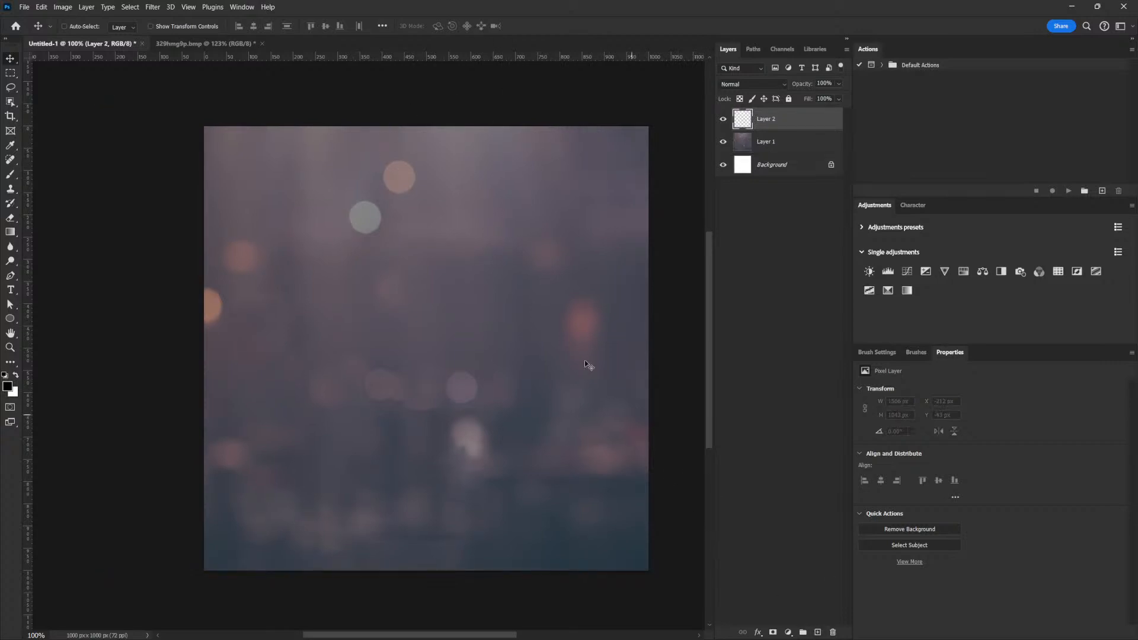
{"action": "left_click", "coordinate": [10, 174]}
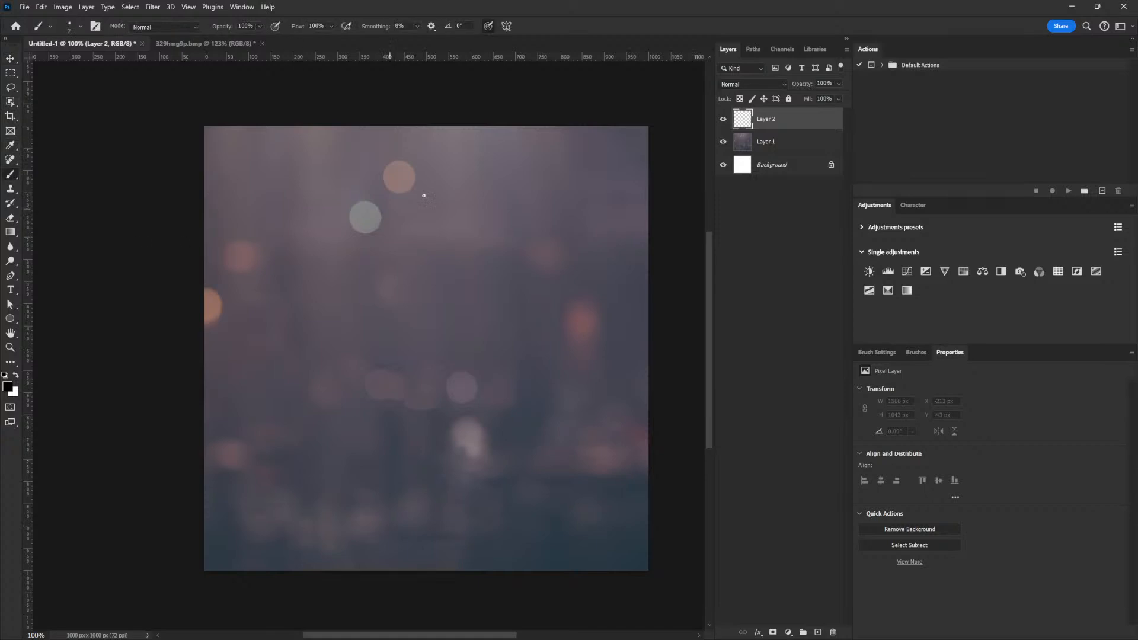
{"action": "mouse_move", "coordinate": [352, 100]}
{"action": "left_mouse_down"}
{"action": "mouse_move", "coordinate": [315, 287]}
{"action": "mouse_move", "coordinate": [530, 214]}
{"action": "mouse_move", "coordinate": [364, 89]}
{"action": "mouse_move", "coordinate": [275, 245]}
{"action": "left_mouse_up"}
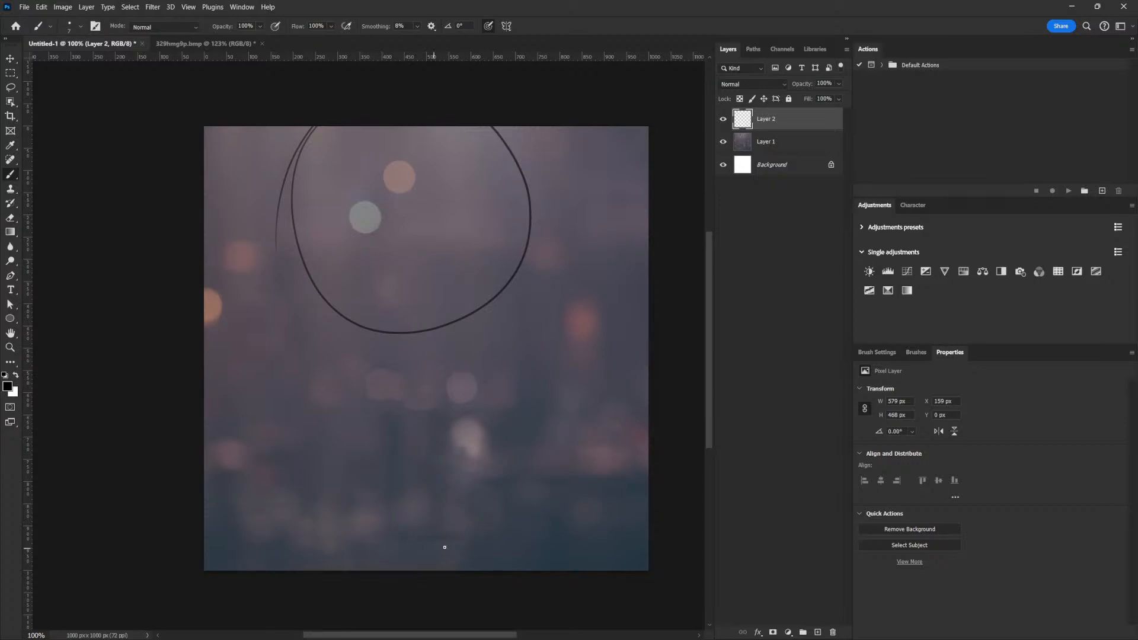
Sketch body outline strokes below the circle, then undo them so only the circle remains.
{"action": "mouse_move", "coordinate": [409, 406]}
{"action": "left_mouse_down"}
{"action": "mouse_move", "coordinate": [397, 364]}
{"action": "mouse_move", "coordinate": [407, 406]}
{"action": "mouse_move", "coordinate": [368, 446]}
{"action": "mouse_move", "coordinate": [364, 570]}
{"action": "mouse_move", "coordinate": [508, 567]}
{"action": "left_mouse_up"}
{"action": "left_click_drag", "start_coordinate": [363, 465], "coordinate": [366, 569]}
{"action": "left_click_drag", "start_coordinate": [437, 413], "coordinate": [528, 539]}
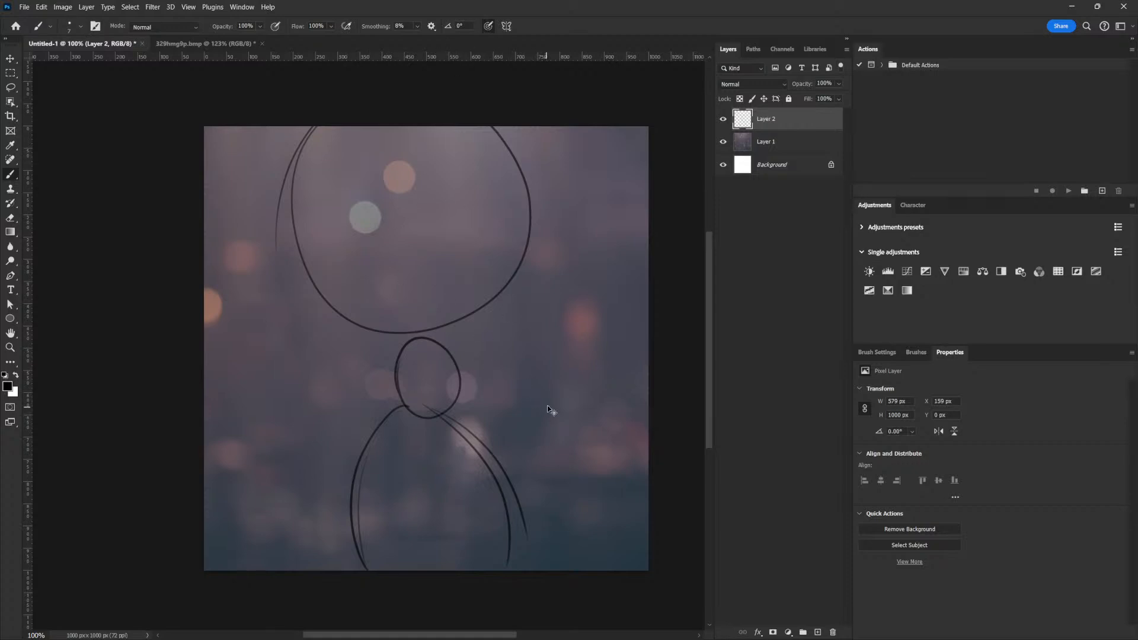
{"action": "key", "text": "ctrl+z"}
{"action": "key", "text": "ctrl+z"}
{"action": "key", "text": "ctrl+z"}
{"action": "key", "text": "ctrl+z"}
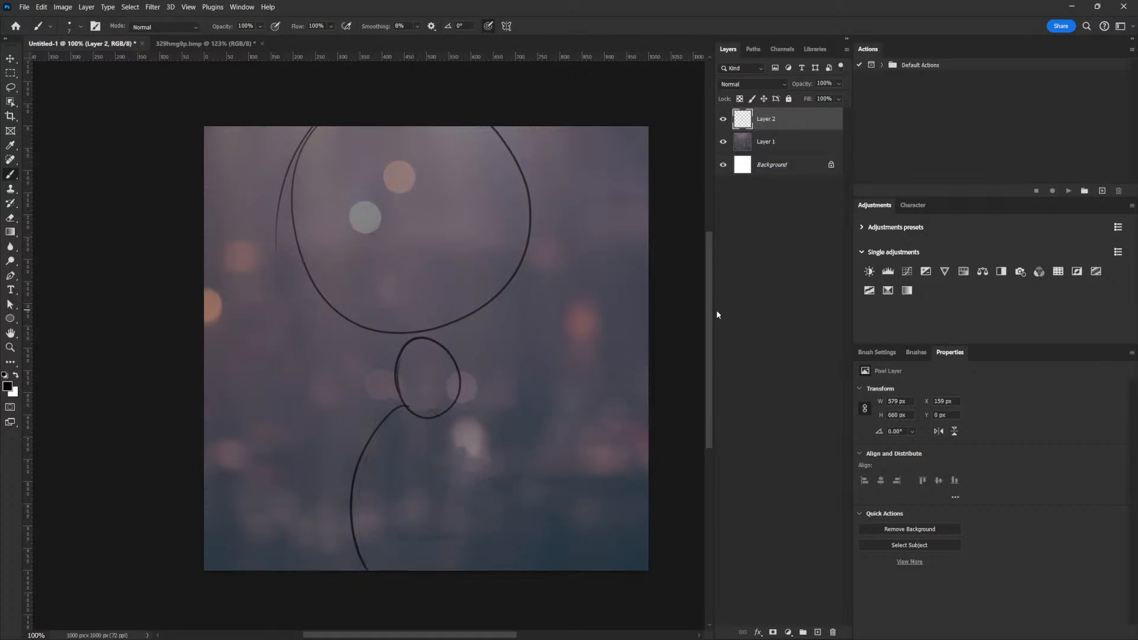
{"action": "key", "text": "ctrl+z"}
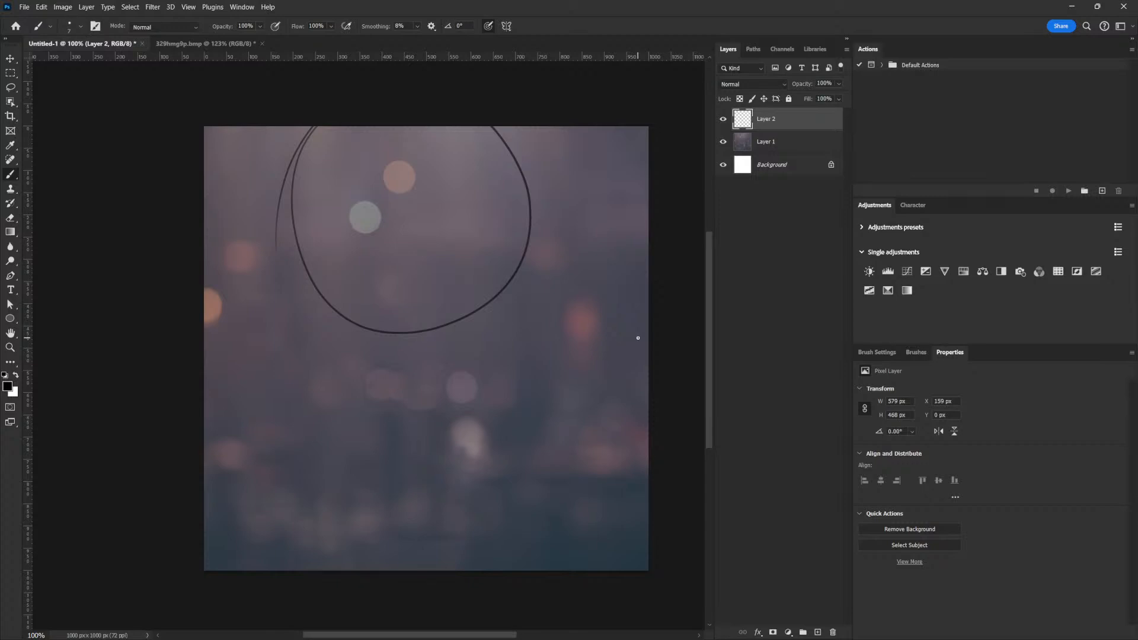
Shift the bokeh layer slightly right to X −157 px and hide the Layer 2 circle sketch.
{"action": "left_click", "coordinate": [766, 142]}
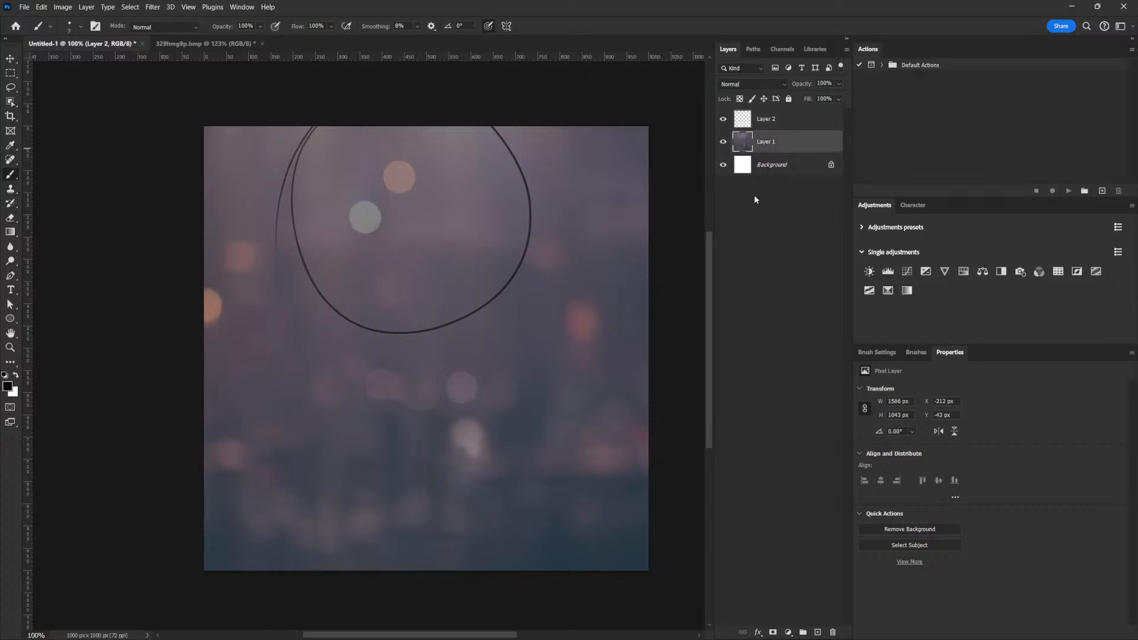
{"action": "key", "text": "v"}
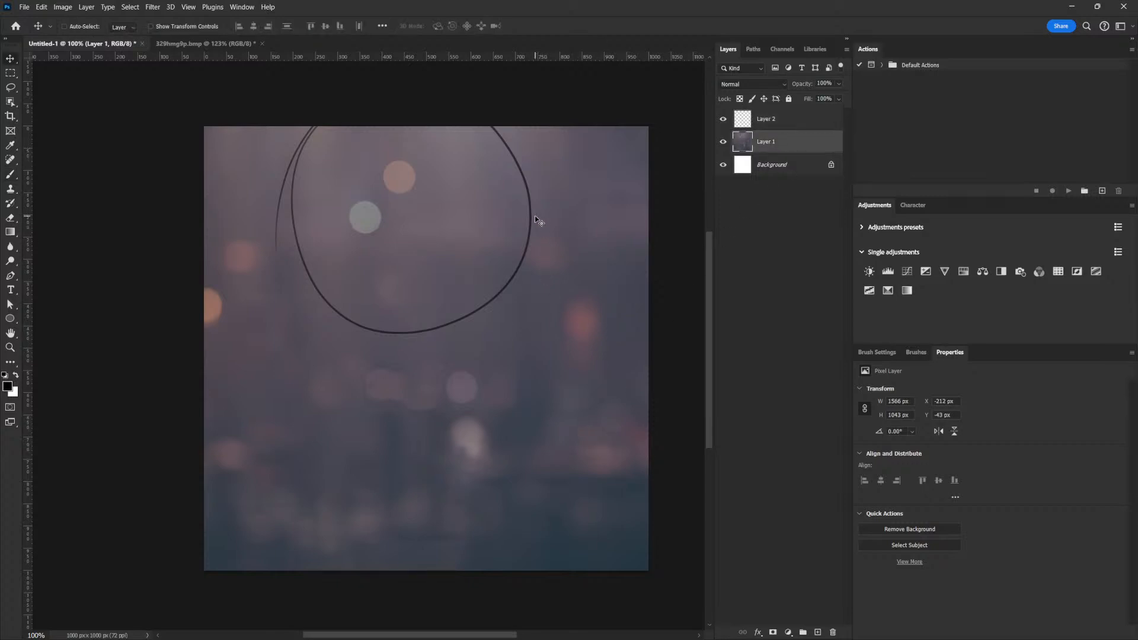
{"action": "left_click_drag", "start_coordinate": [536, 198], "coordinate": [585, 443]}
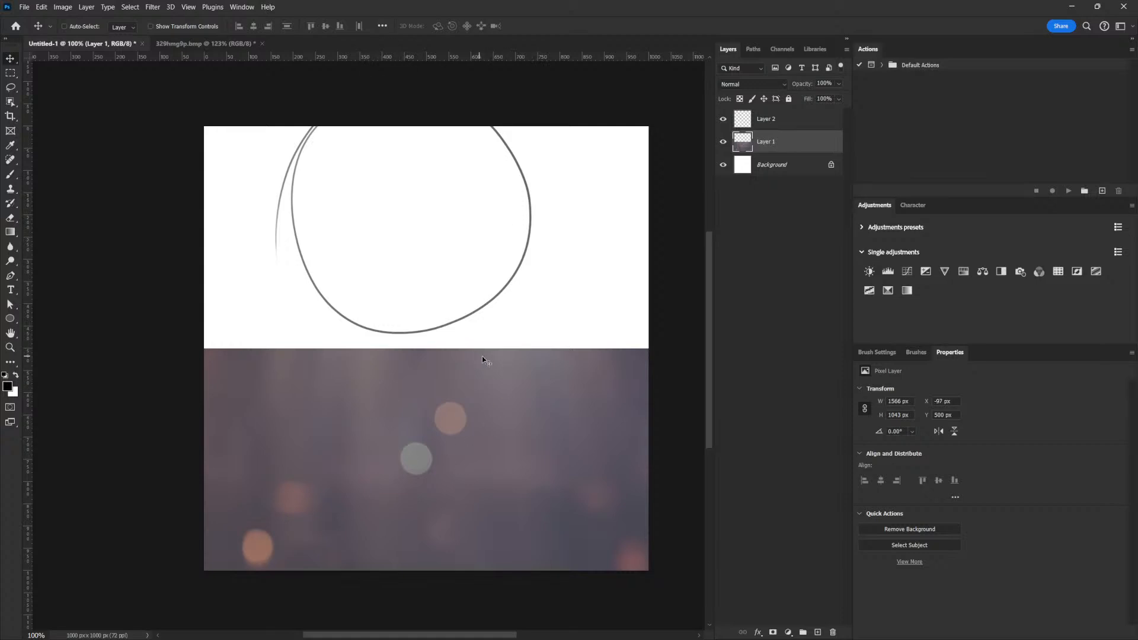
{"action": "key", "text": "ctrl"}
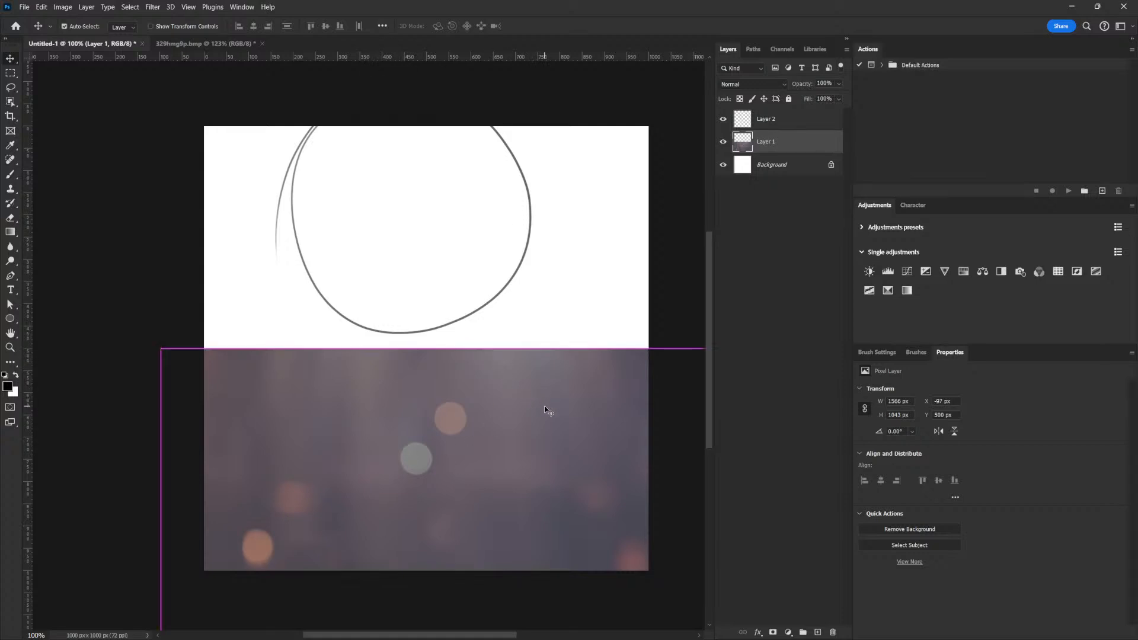
{"action": "key", "text": "ctrl+z"}
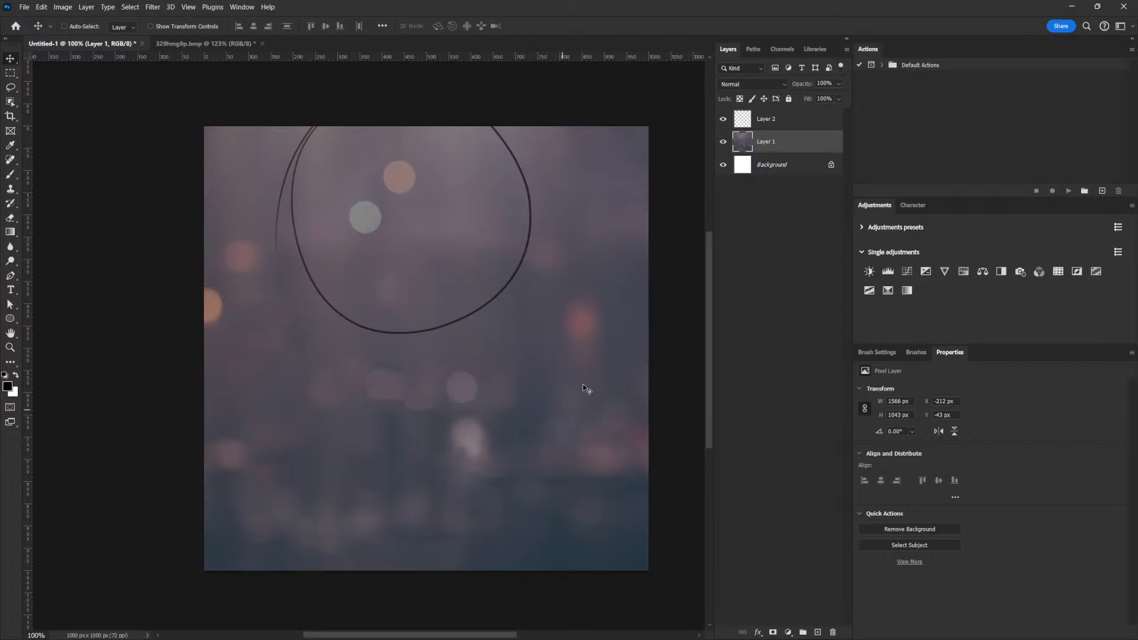
{"action": "left_click_drag", "start_coordinate": [523, 248], "coordinate": [546, 252]}
{"action": "left_click", "coordinate": [723, 119]}
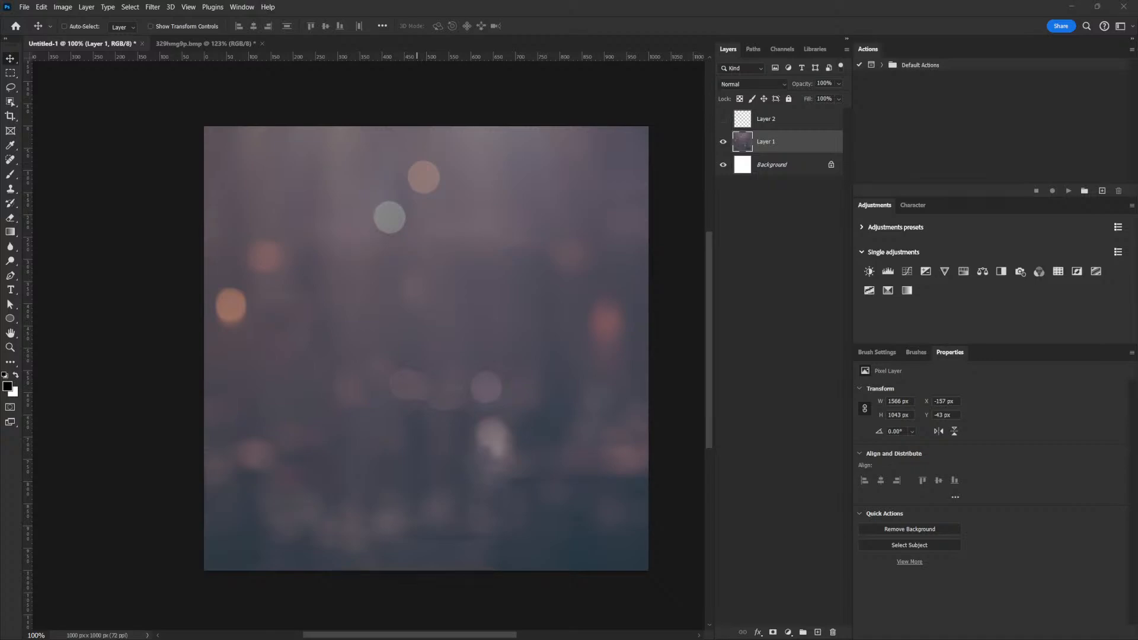
Place the portrait PNG, scaled to about 60% and centred horizontally in the lower half.
{"action": "left_click_drag", "start_coordinate": [720, 464], "coordinate": [540, 408]}
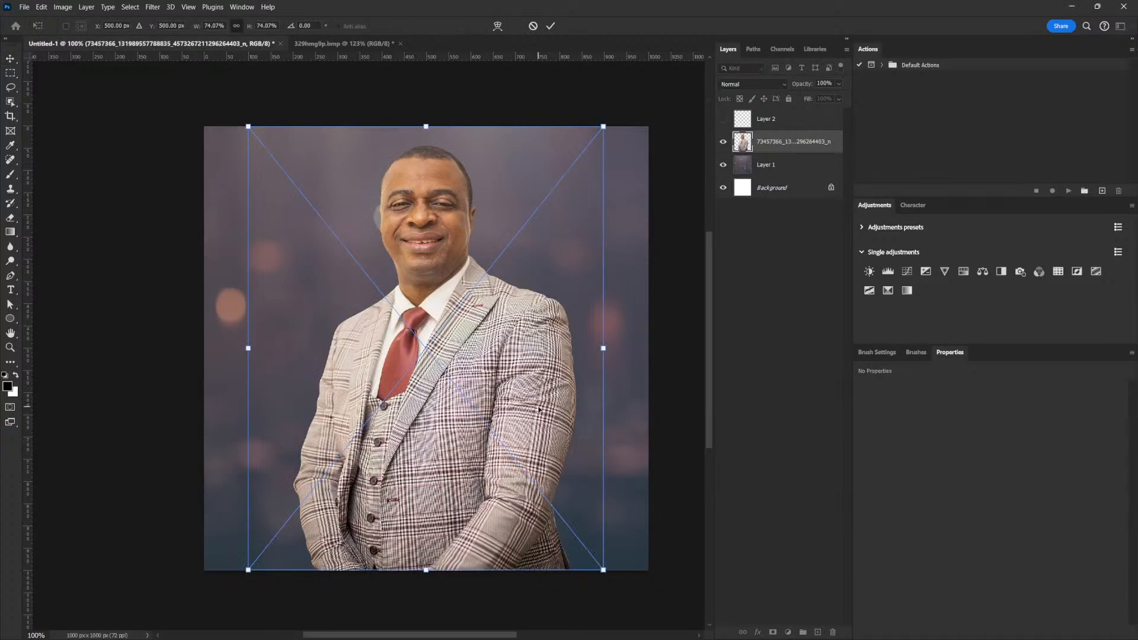
{"action": "left_click_drag", "start_coordinate": [482, 295], "coordinate": [481, 415]}
{"action": "left_click_drag", "start_coordinate": [604, 246], "coordinate": [577, 280]}
{"action": "left_click_drag", "start_coordinate": [506, 398], "coordinate": [492, 432]}
{"action": "left_click_drag", "start_coordinate": [559, 307], "coordinate": [556, 315]}
{"action": "left_click_drag", "start_coordinate": [470, 396], "coordinate": [488, 368]}
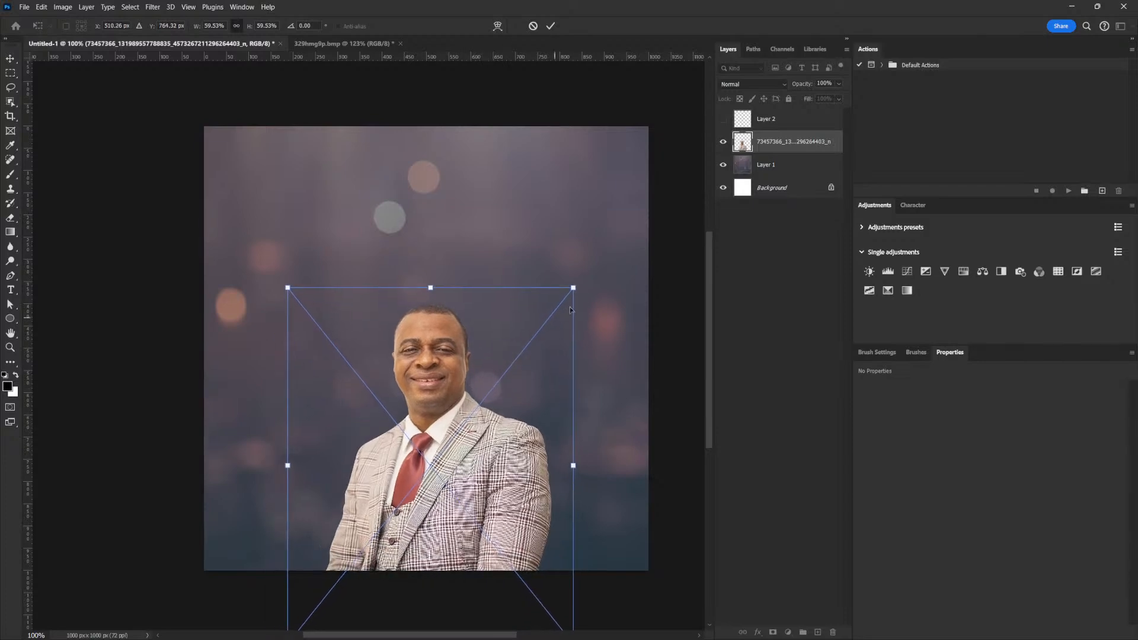
{"action": "left_click_drag", "start_coordinate": [573, 289], "coordinate": [563, 300]}
{"action": "left_click_drag", "start_coordinate": [524, 393], "coordinate": [517, 396]}
{"action": "left_click_drag", "start_coordinate": [495, 458], "coordinate": [484, 480]}
{"action": "left_click_drag", "start_coordinate": [506, 438], "coordinate": [518, 438]}
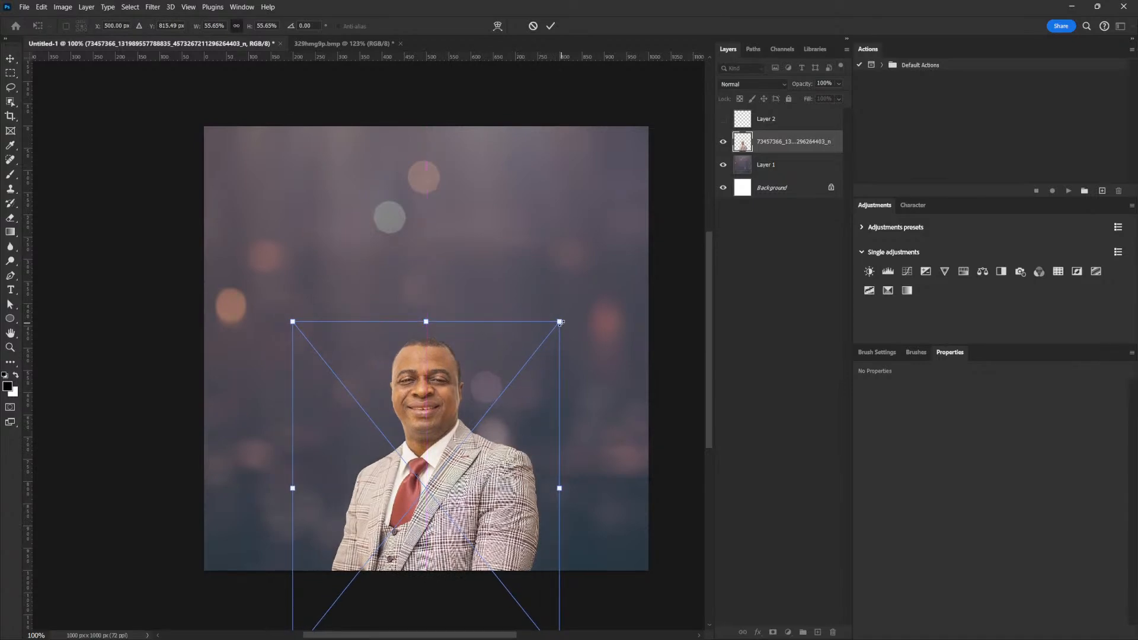
{"action": "left_click_drag", "start_coordinate": [564, 321], "coordinate": [577, 305]}
{"action": "key", "text": "Return"}
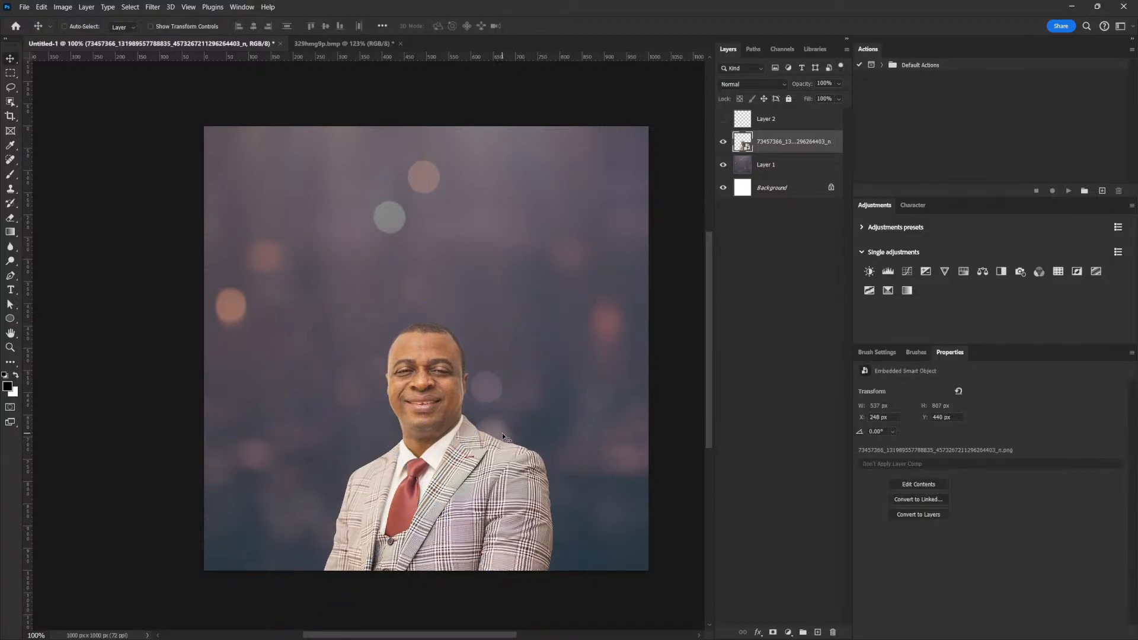
Fine-tune the portrait's position, raising it slightly and nudging it left.
{"action": "left_click_drag", "start_coordinate": [492, 465], "coordinate": [493, 471]}
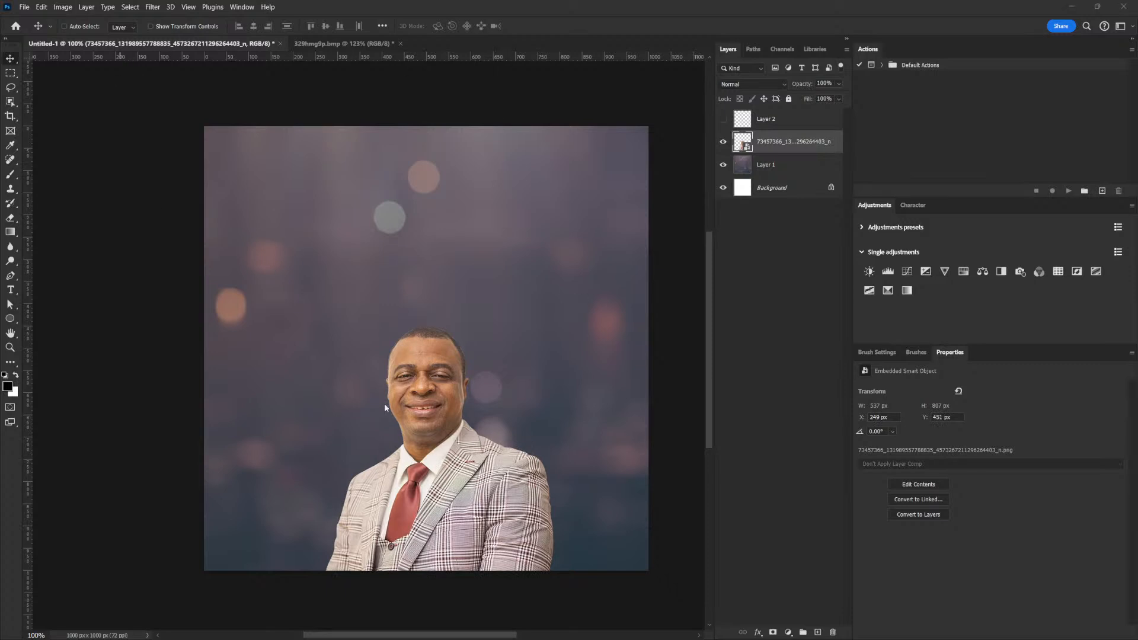
{"action": "mouse_move", "coordinate": [437, 378]}
{"action": "left_mouse_down"}
{"action": "mouse_move", "coordinate": [430, 367]}
{"action": "mouse_move", "coordinate": [436, 379]}
{"action": "left_mouse_up"}
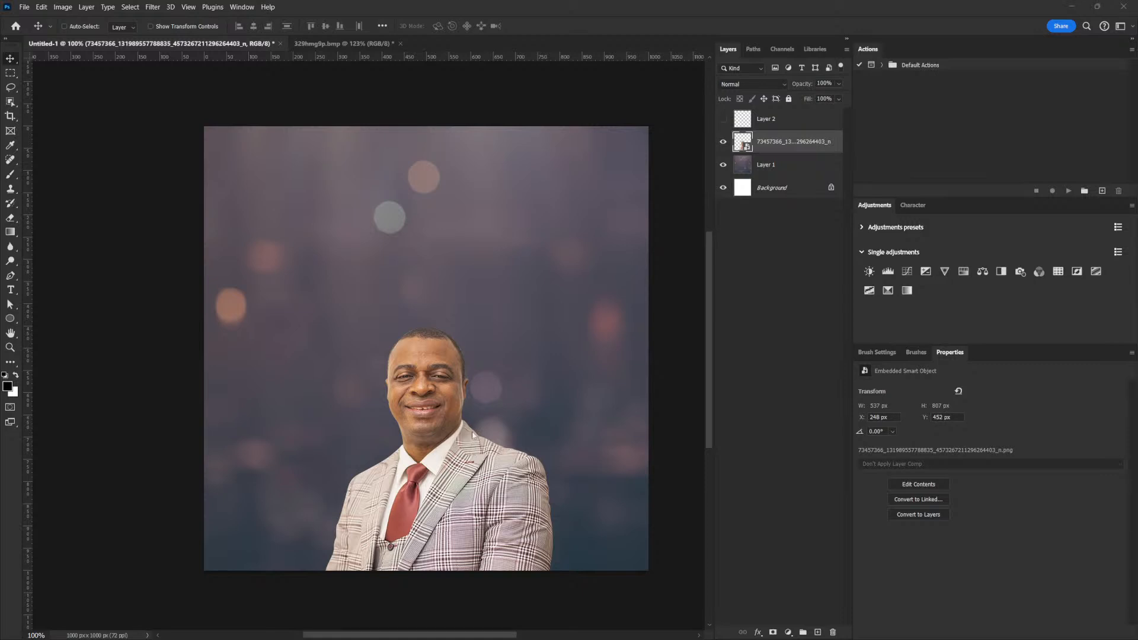
{"action": "left_click_drag", "start_coordinate": [466, 428], "coordinate": [465, 420]}
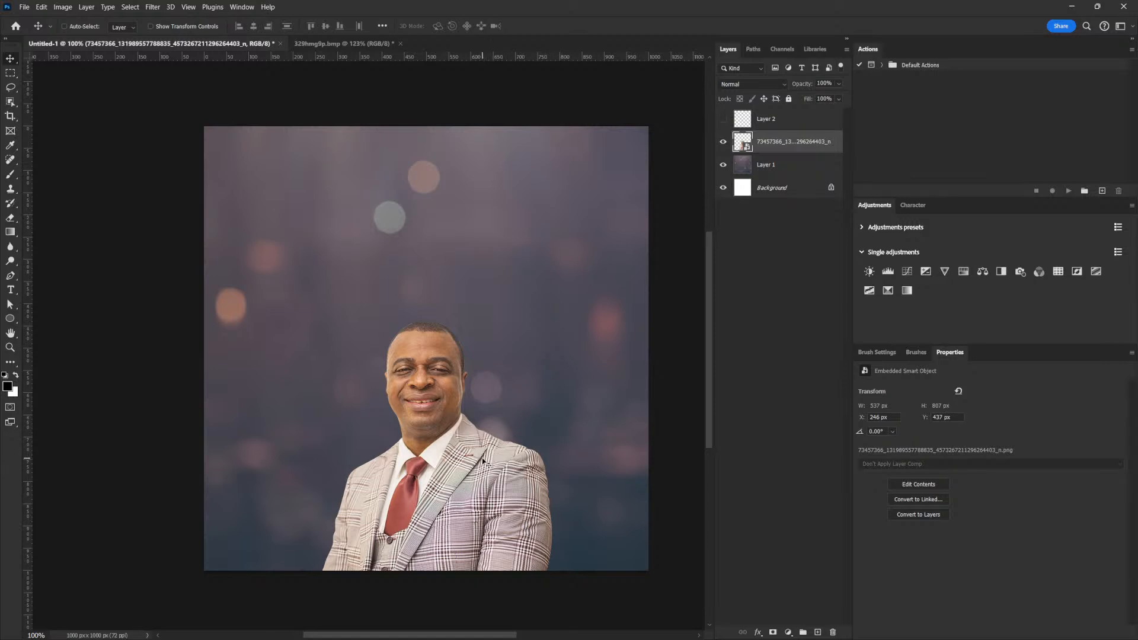
{"action": "left_click_drag", "start_coordinate": [477, 455], "coordinate": [476, 454]}
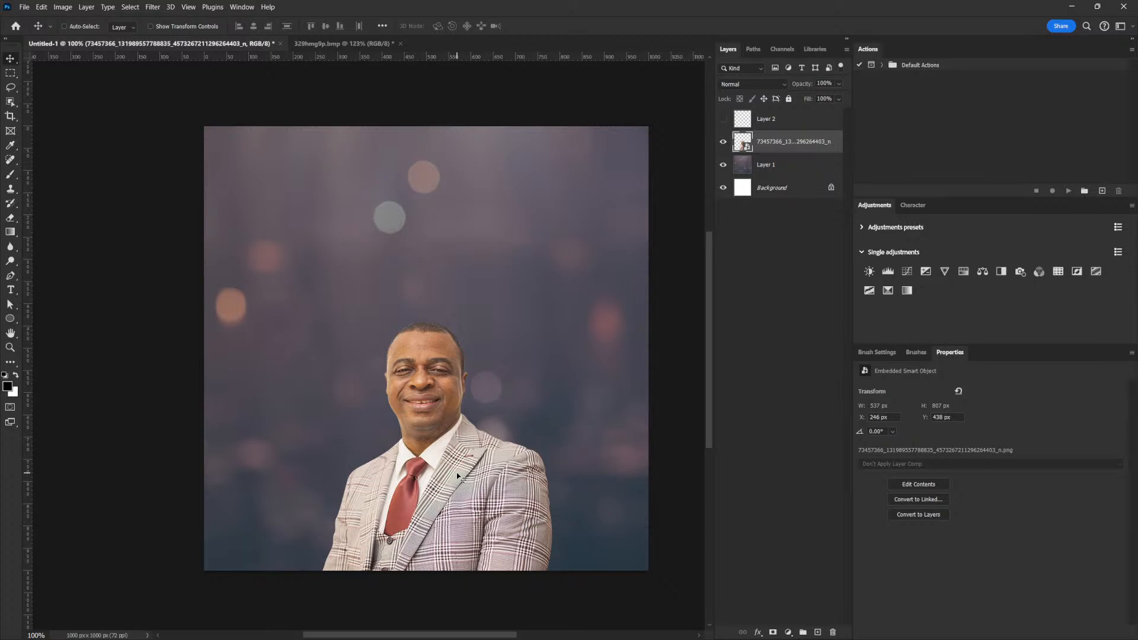
{"action": "left_click_drag", "start_coordinate": [484, 448], "coordinate": [475, 442]}
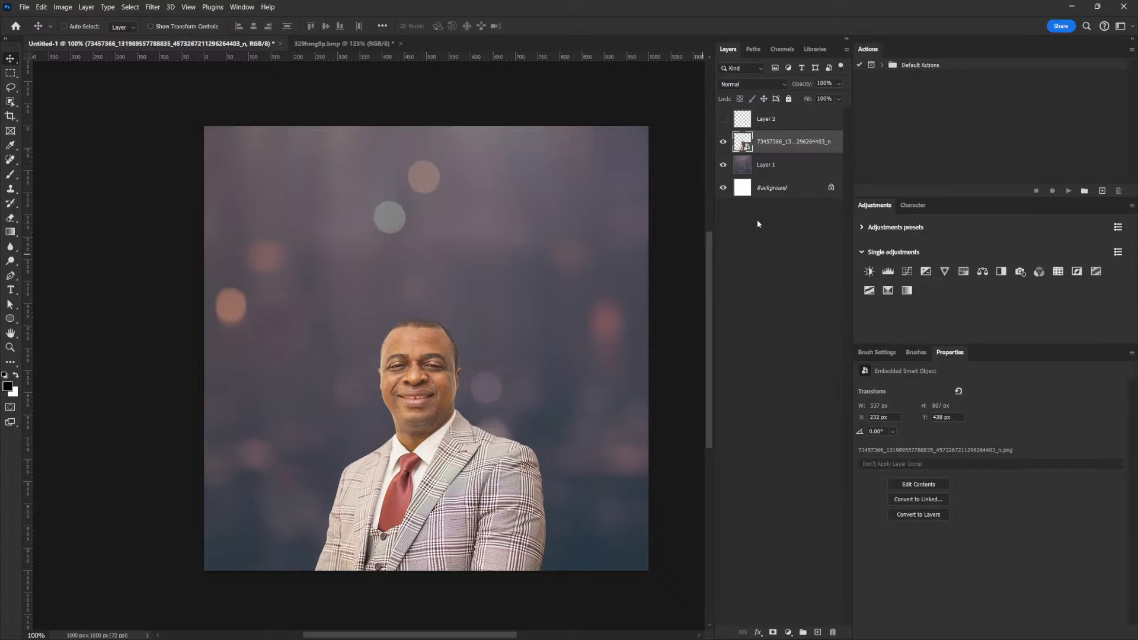
{"action": "left_click", "coordinate": [766, 166]}
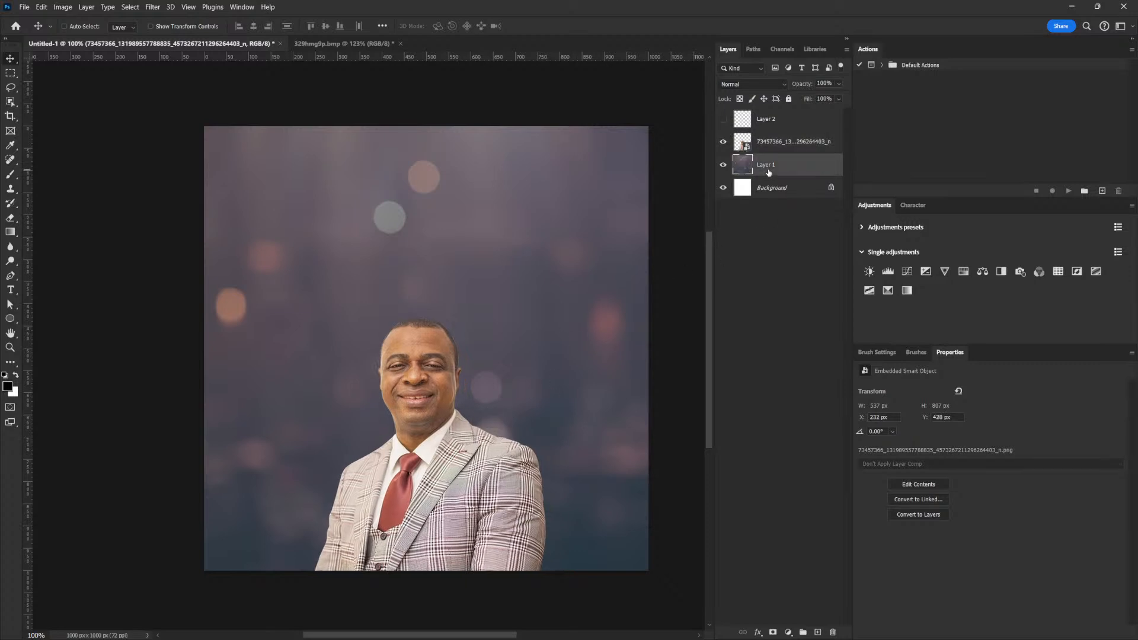
Add a Curves 1 adjustment above the bokeh with its black point output lifted to 13.
{"action": "left_click", "coordinate": [908, 272]}
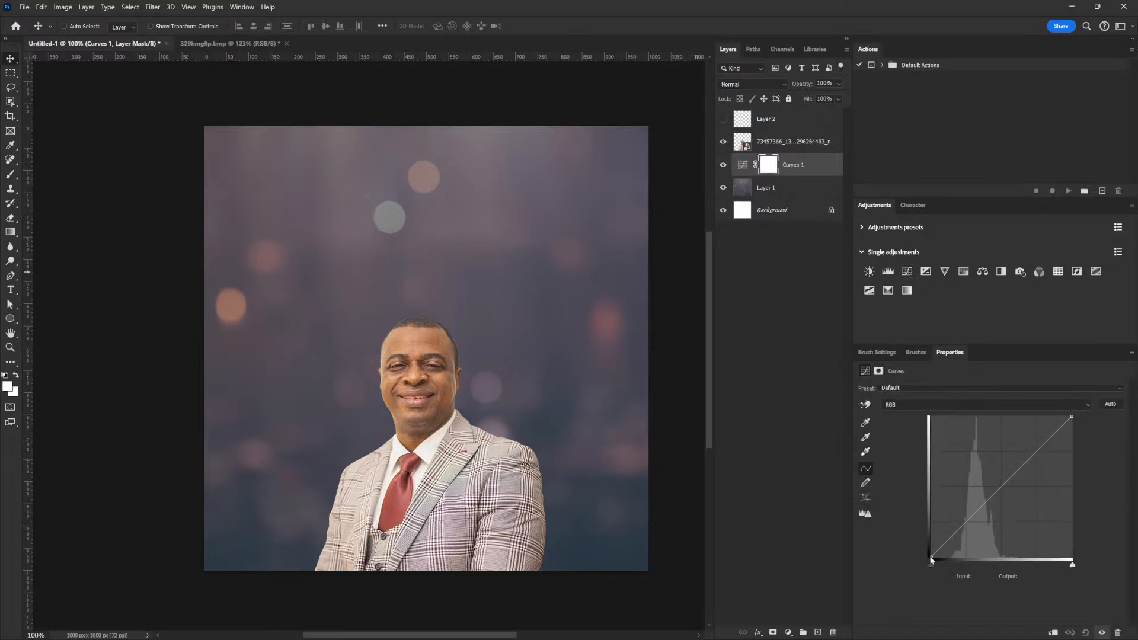
{"action": "left_click_drag", "start_coordinate": [931, 557], "coordinate": [931, 550]}
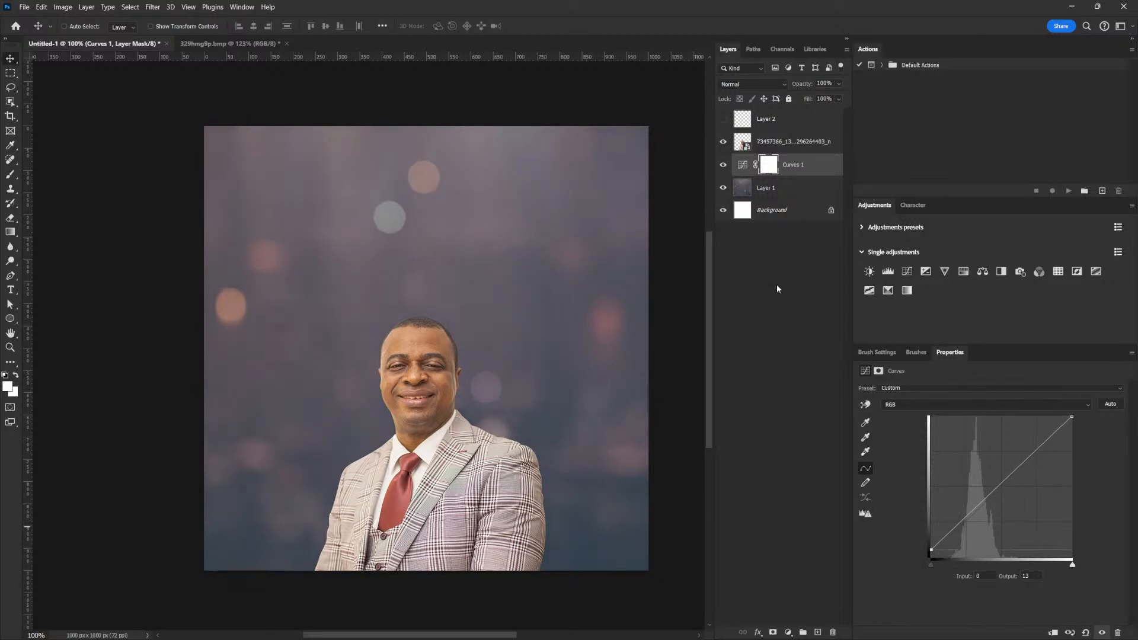
{"action": "left_click", "coordinate": [793, 144]}
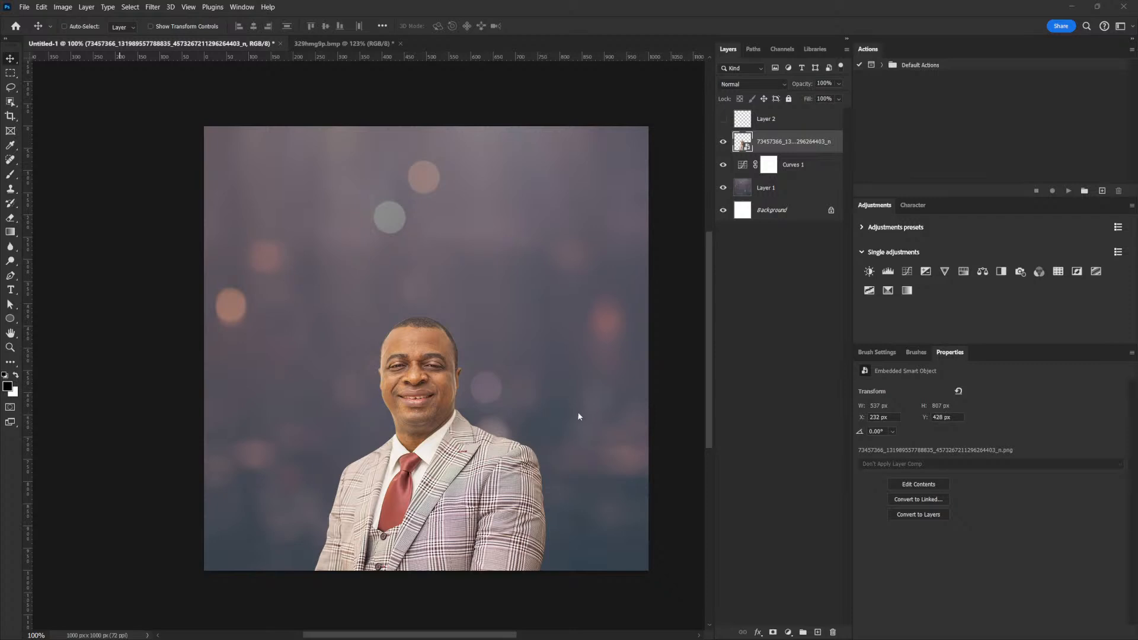
{"action": "left_click", "coordinate": [63, 7]}
{"action": "left_click", "coordinate": [128, 92]}
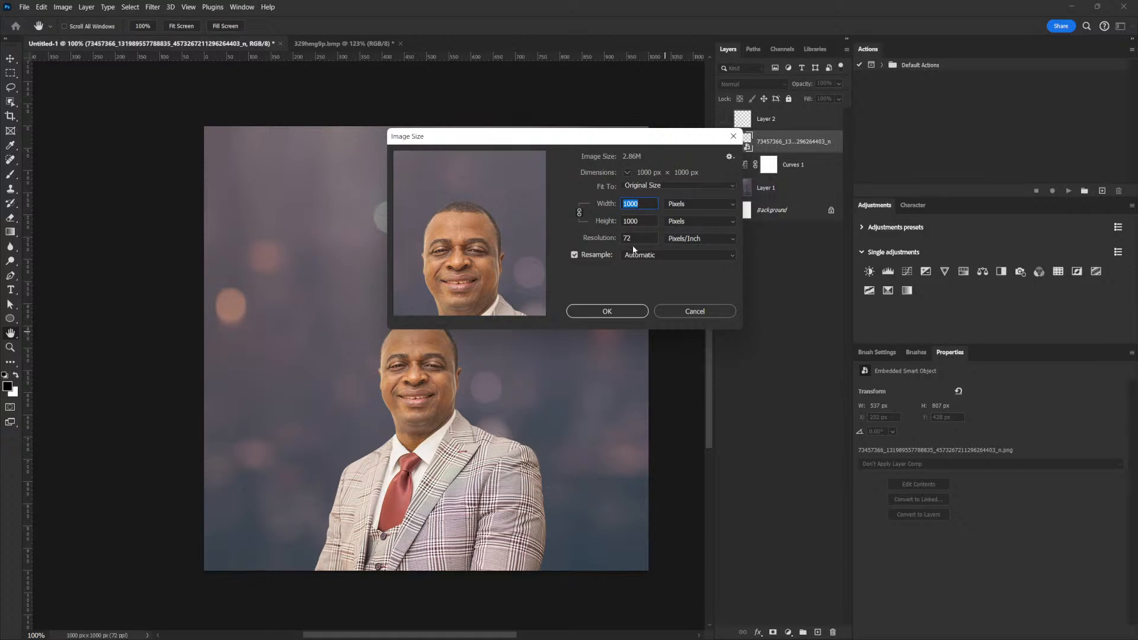
{"action": "left_click", "coordinate": [699, 312]}
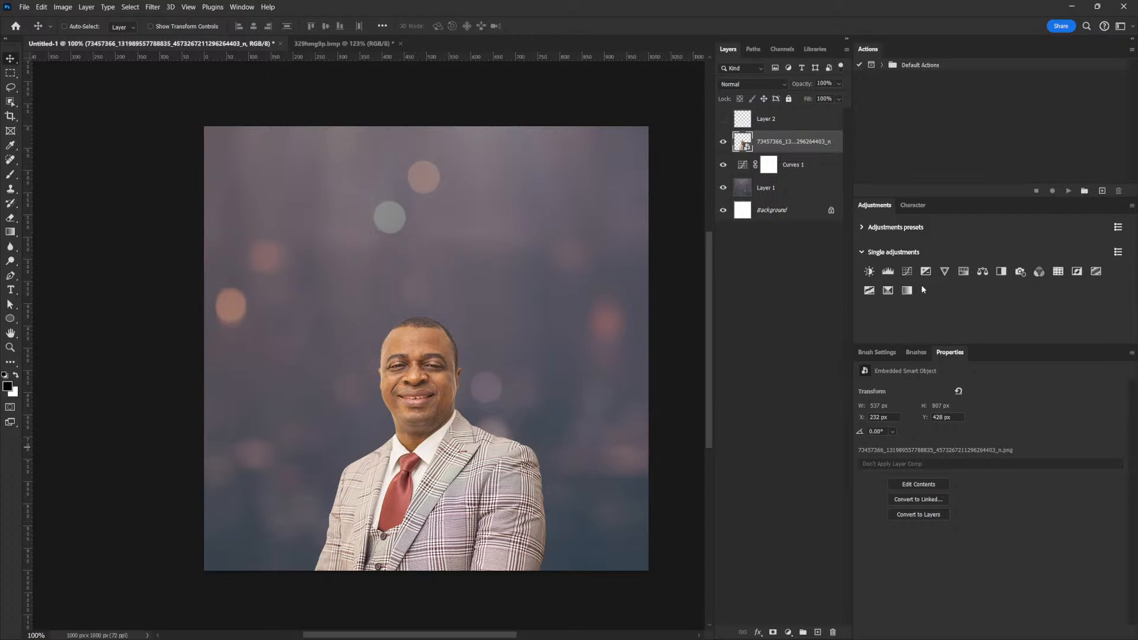
Add a Curves 2 clipped to the portrait, pulling input 62 down to output 46, then hide it.
{"action": "left_click", "coordinate": [907, 271]}
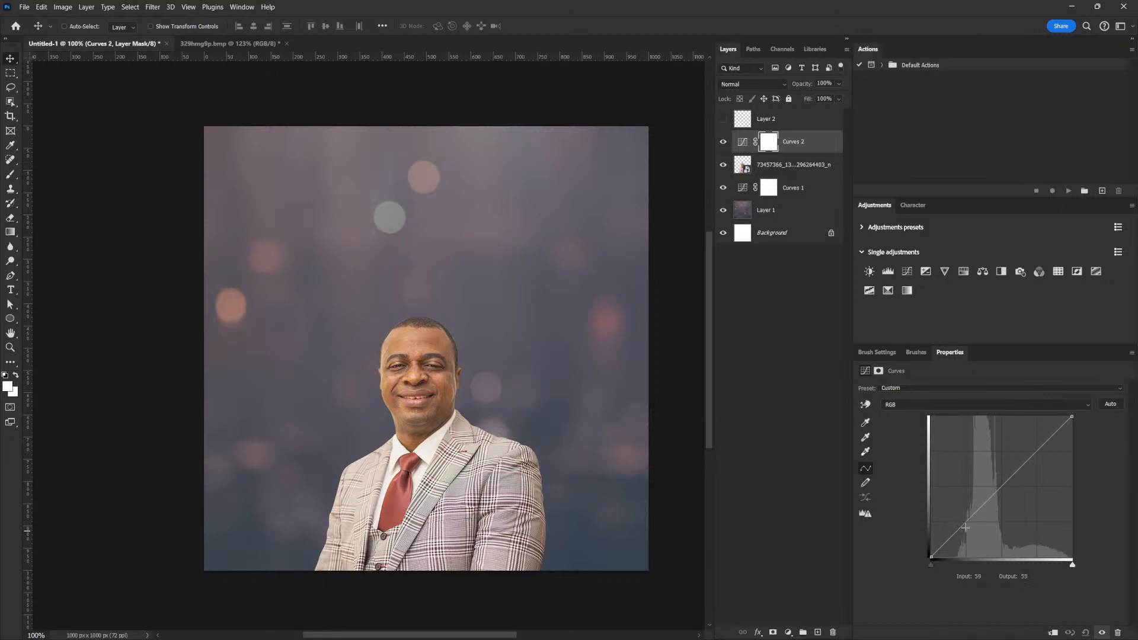
{"action": "left_click", "coordinate": [963, 527]}
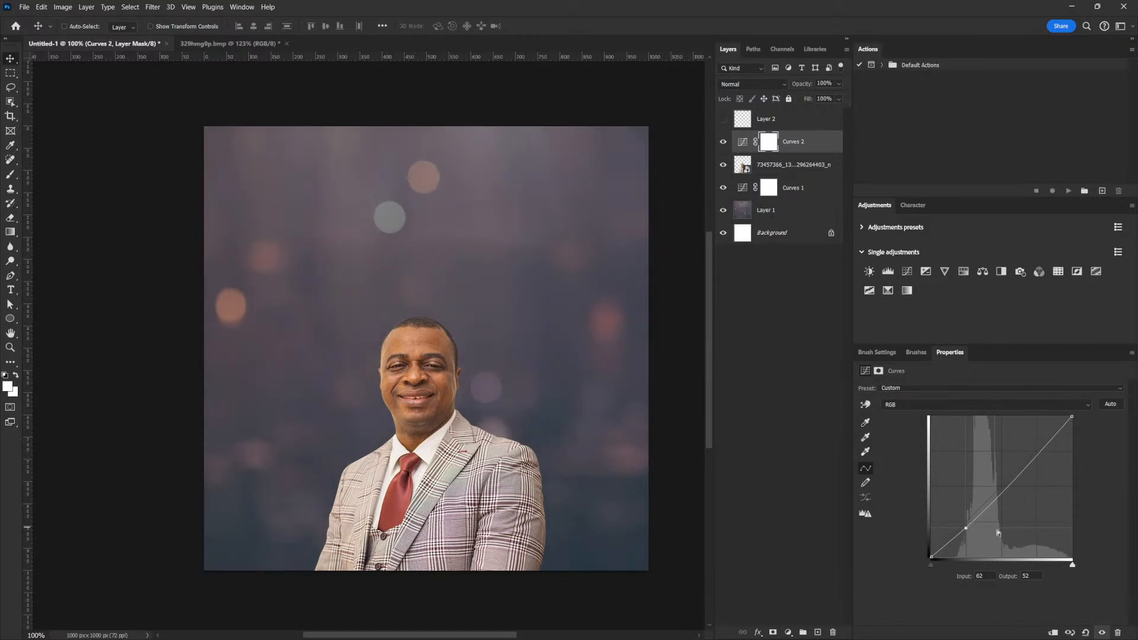
{"action": "left_click", "coordinate": [1053, 632]}
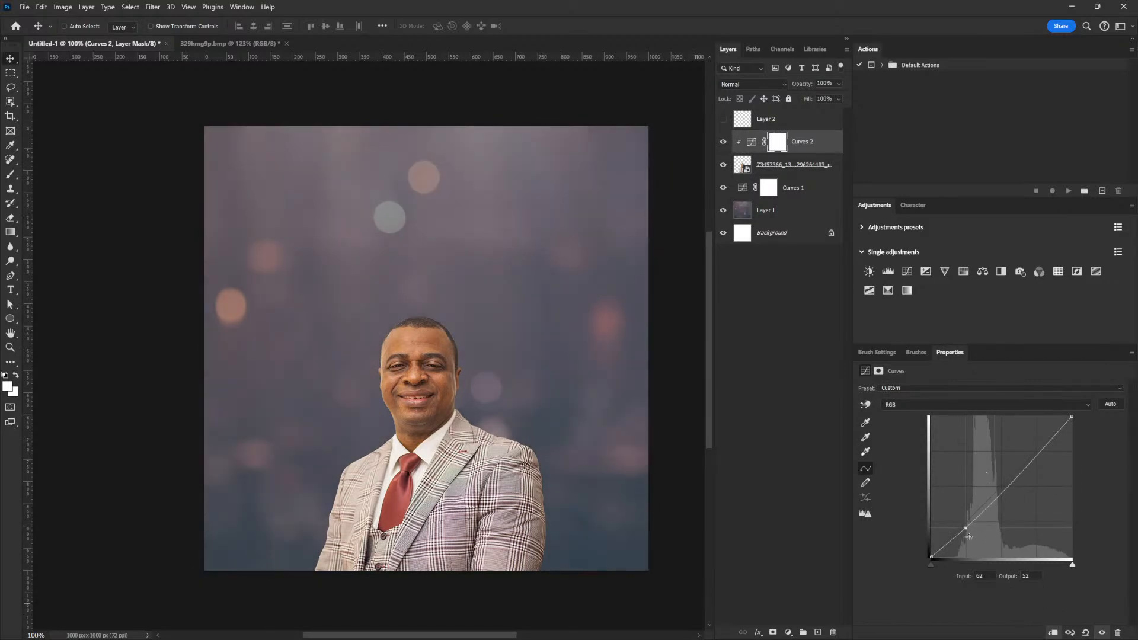
{"action": "left_click_drag", "start_coordinate": [968, 526], "coordinate": [966, 532]}
{"action": "left_click", "coordinate": [723, 141]}
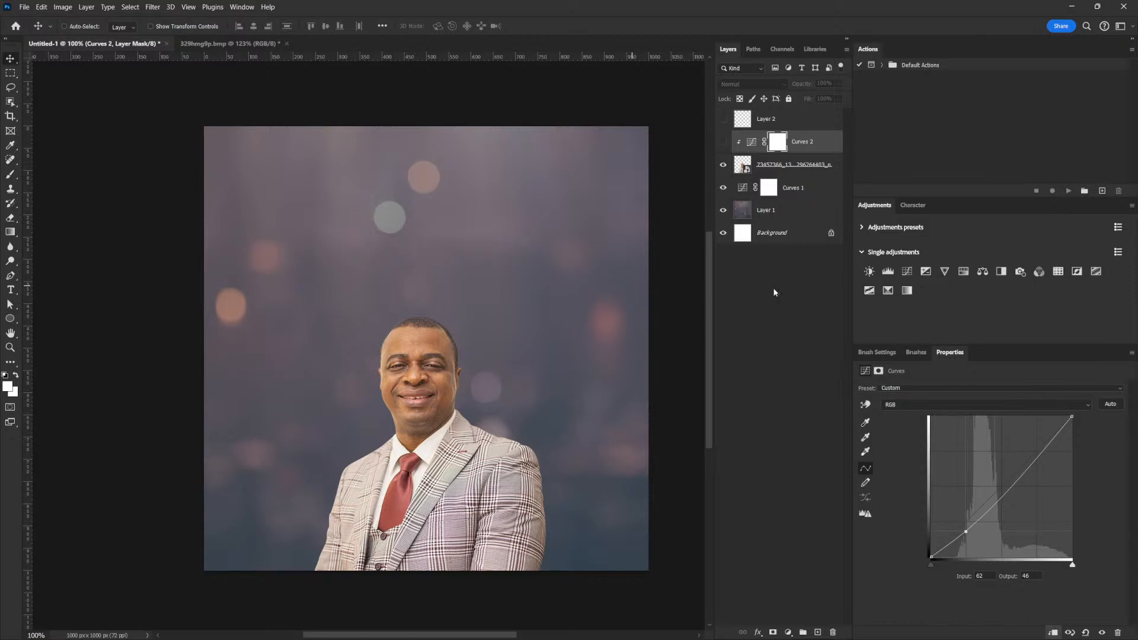
Brush test scribbles on a new Layer 3, then hide it and show Curves 2 again.
{"action": "left_click", "coordinate": [817, 631]}
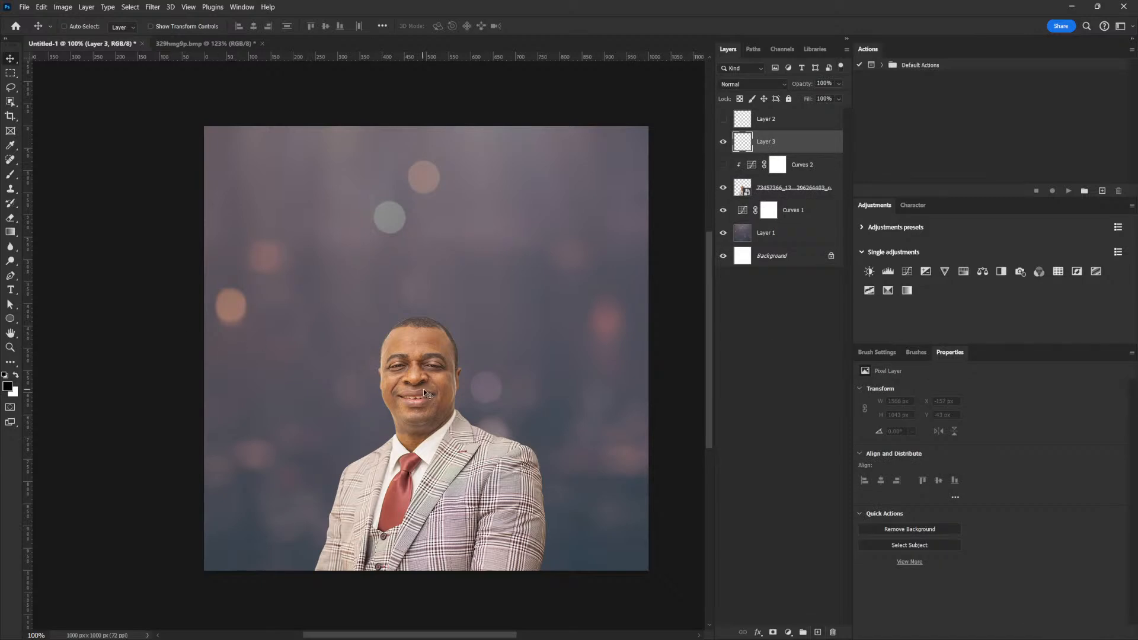
{"action": "left_click", "coordinate": [10, 174]}
{"action": "left_click_drag", "start_coordinate": [240, 523], "coordinate": [245, 546]}
{"action": "left_click_drag", "start_coordinate": [347, 424], "coordinate": [352, 442]}
{"action": "left_click_drag", "start_coordinate": [218, 426], "coordinate": [207, 439]}
{"action": "mouse_move", "coordinate": [563, 391]}
{"action": "left_mouse_down"}
{"action": "mouse_move", "coordinate": [559, 417]}
{"action": "mouse_move", "coordinate": [568, 408]}
{"action": "left_mouse_up"}
{"action": "left_click_drag", "start_coordinate": [555, 338], "coordinate": [552, 359]}
{"action": "left_click_drag", "start_coordinate": [581, 509], "coordinate": [586, 555]}
{"action": "left_click_drag", "start_coordinate": [626, 469], "coordinate": [642, 501]}
{"action": "mouse_move", "coordinate": [420, 228]}
{"action": "left_mouse_down"}
{"action": "mouse_move", "coordinate": [467, 256]}
{"action": "mouse_move", "coordinate": [425, 260]}
{"action": "mouse_move", "coordinate": [442, 219]}
{"action": "left_mouse_up"}
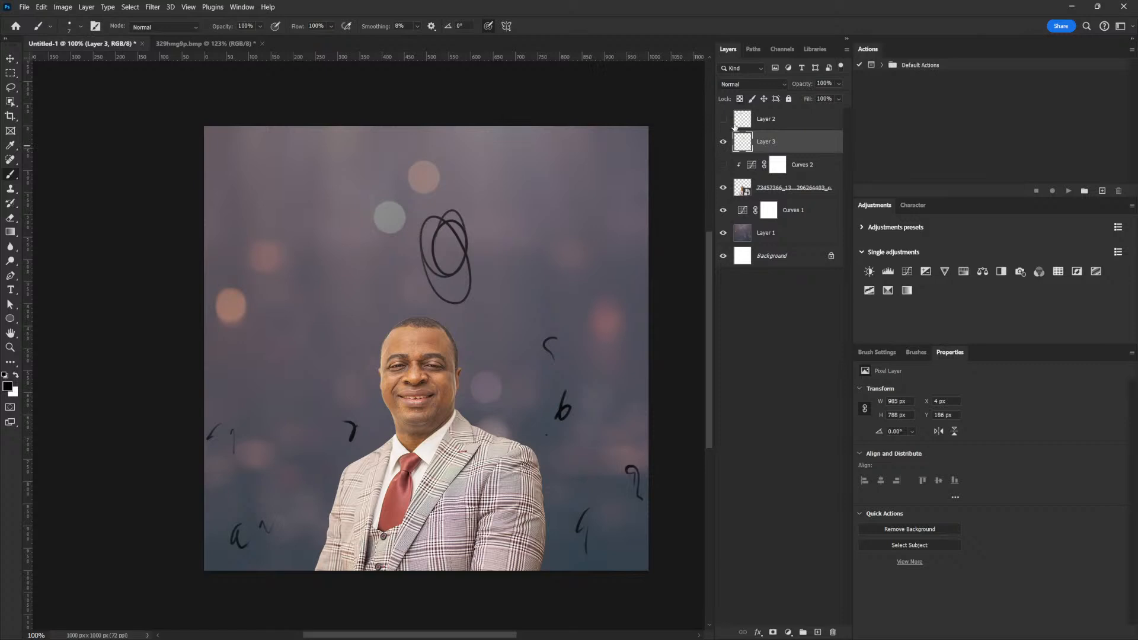
{"action": "left_click", "coordinate": [723, 141]}
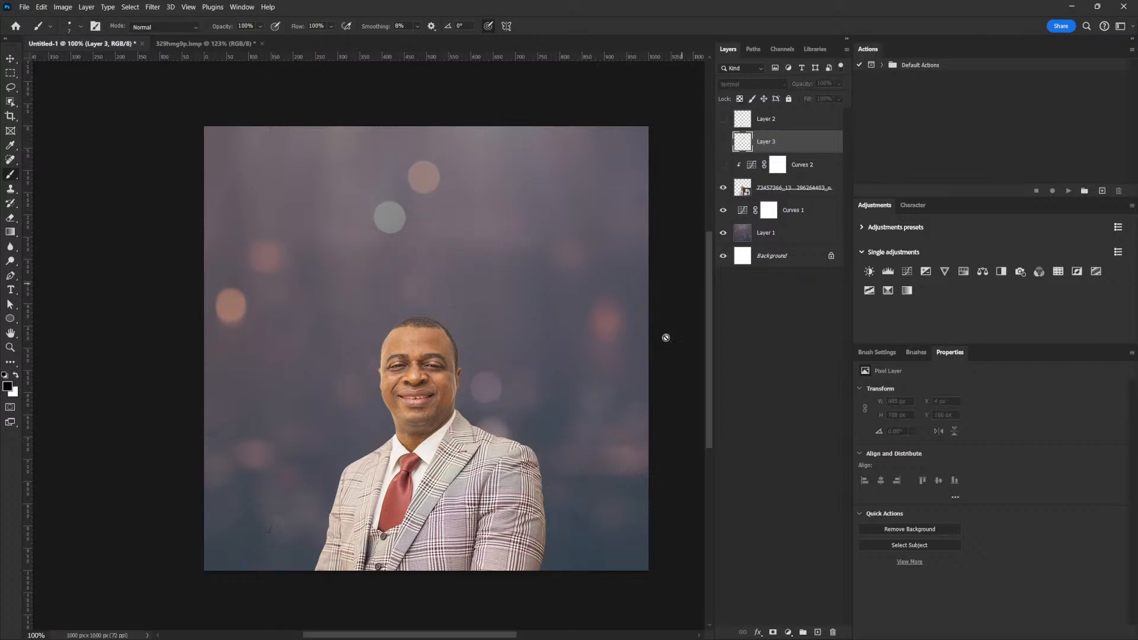
{"action": "left_click", "coordinate": [724, 166]}
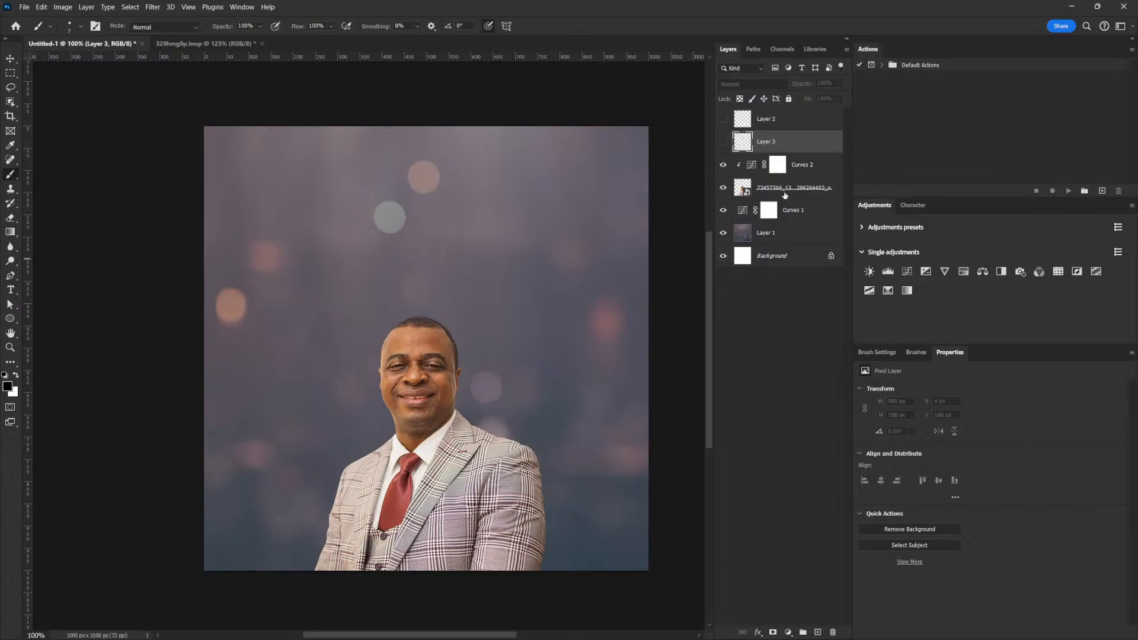
Add a Curves 2 upper point near 148/142 and set the lower point to about 56/49.
{"action": "left_click", "coordinate": [786, 171]}
{"action": "left_click_drag", "start_coordinate": [1011, 490], "coordinate": [1013, 478]}
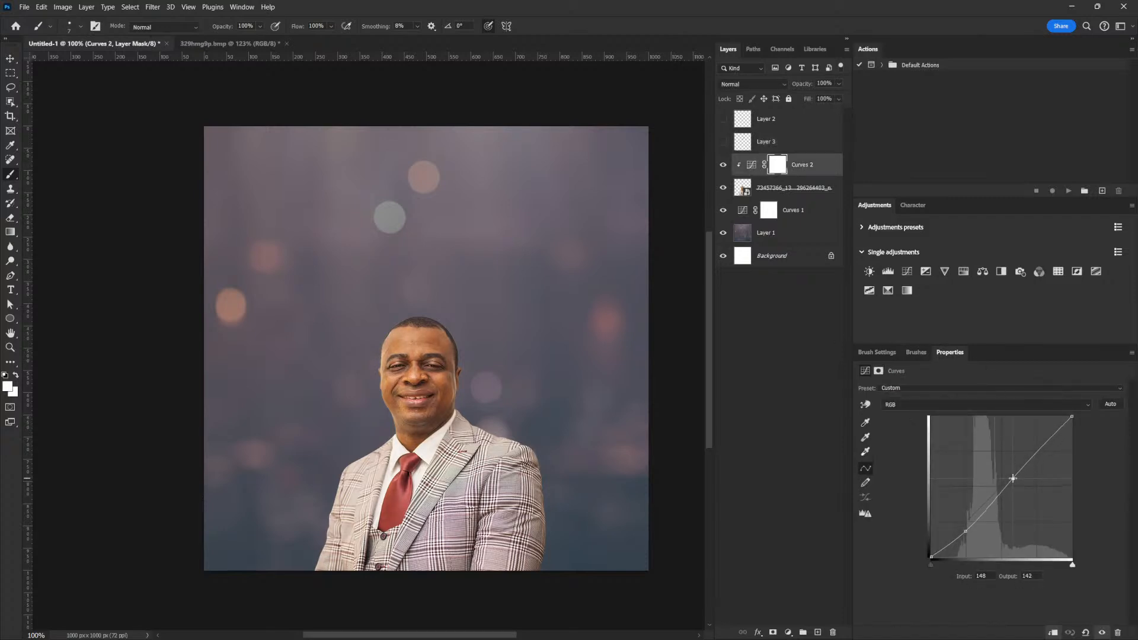
{"action": "left_click", "coordinate": [965, 530]}
{"action": "left_click_drag", "start_coordinate": [1013, 478], "coordinate": [1013, 475]}
{"action": "left_click_drag", "start_coordinate": [966, 532], "coordinate": [963, 529]}
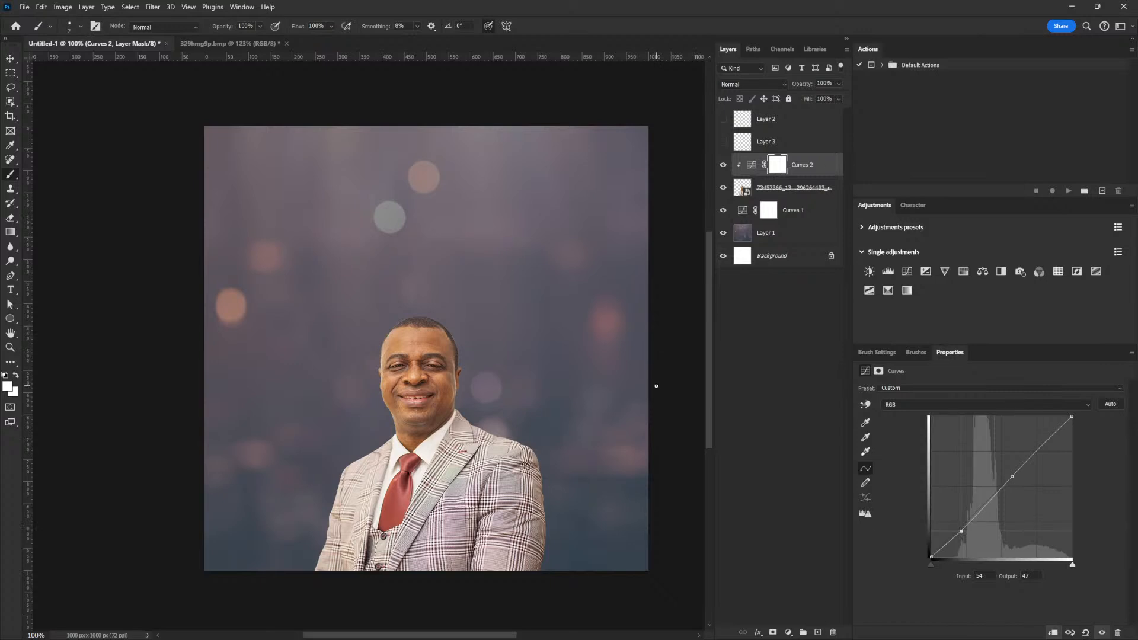
{"action": "left_click", "coordinate": [817, 167]}
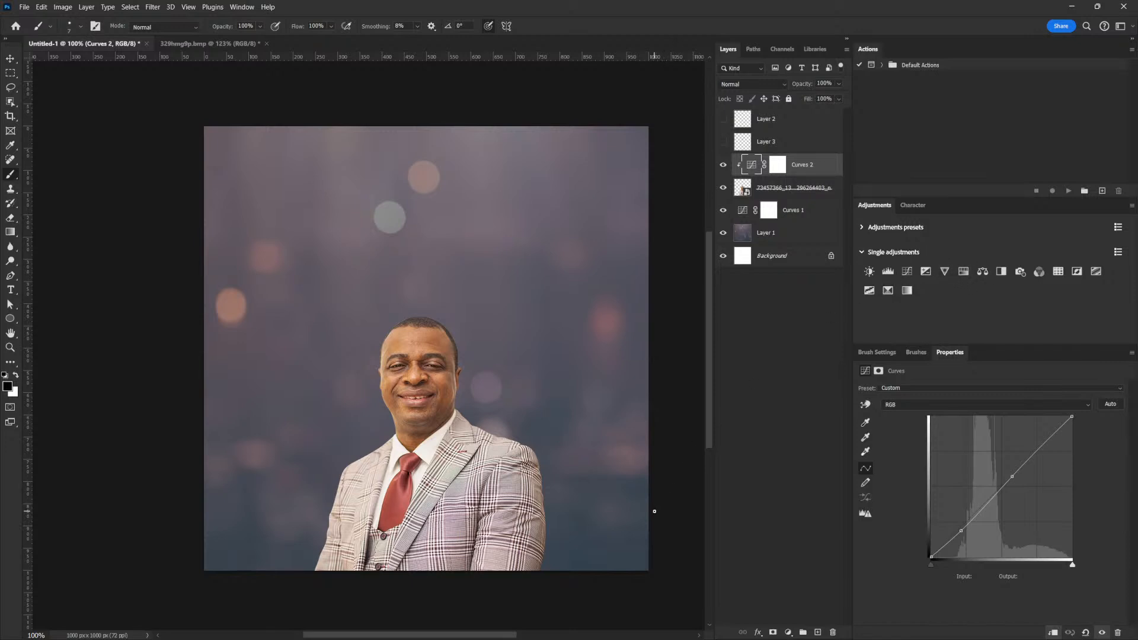
{"action": "left_click", "coordinate": [889, 292]}
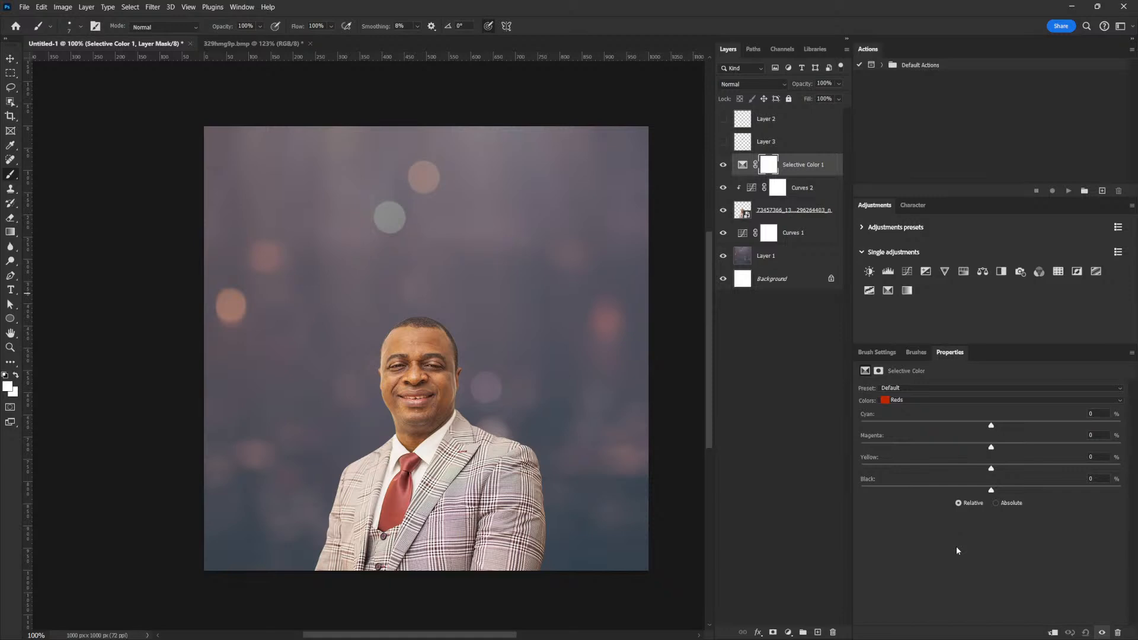
Clip Selective Color 1 to the man and raise Blacks' Black to +27%, comparing before and after.
{"action": "left_click", "coordinate": [1052, 633]}
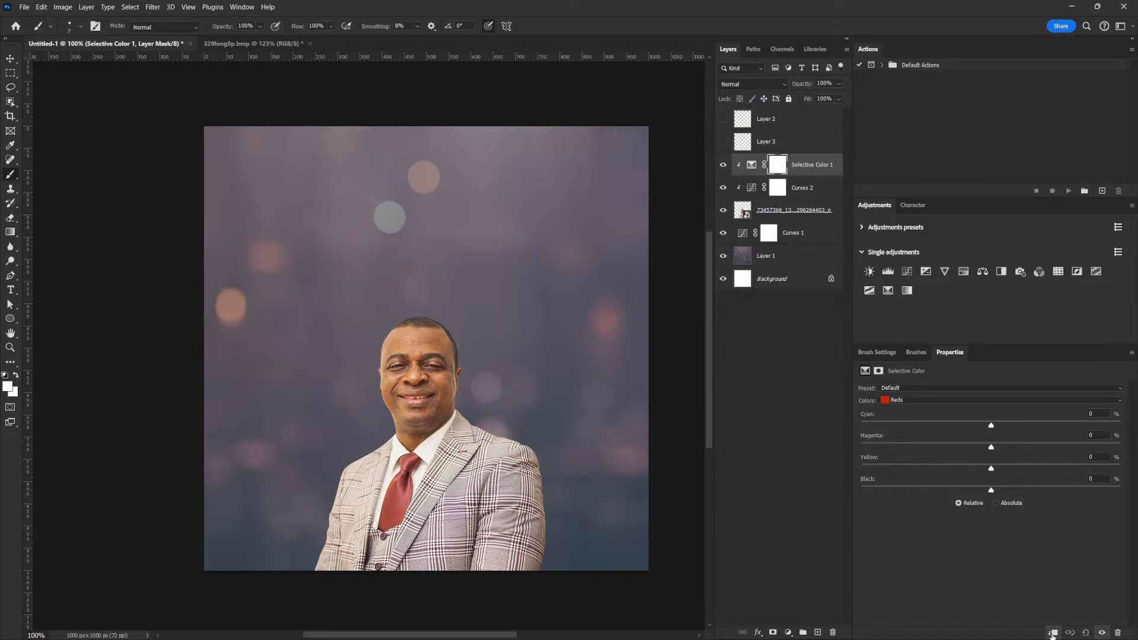
{"action": "left_click", "coordinate": [949, 400]}
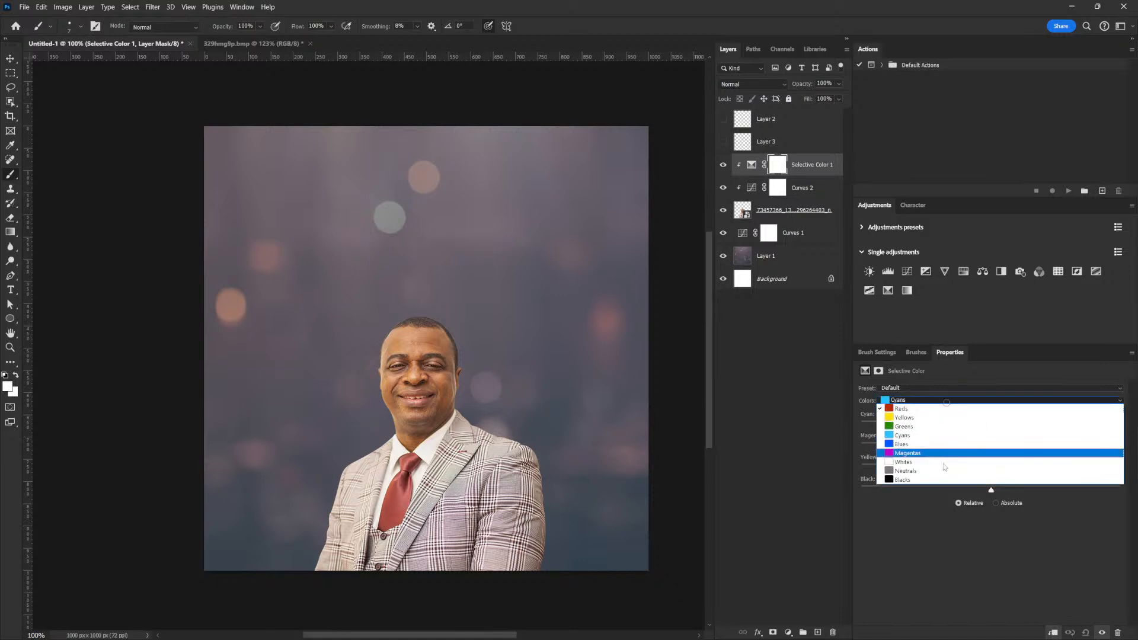
{"action": "left_click", "coordinate": [932, 478]}
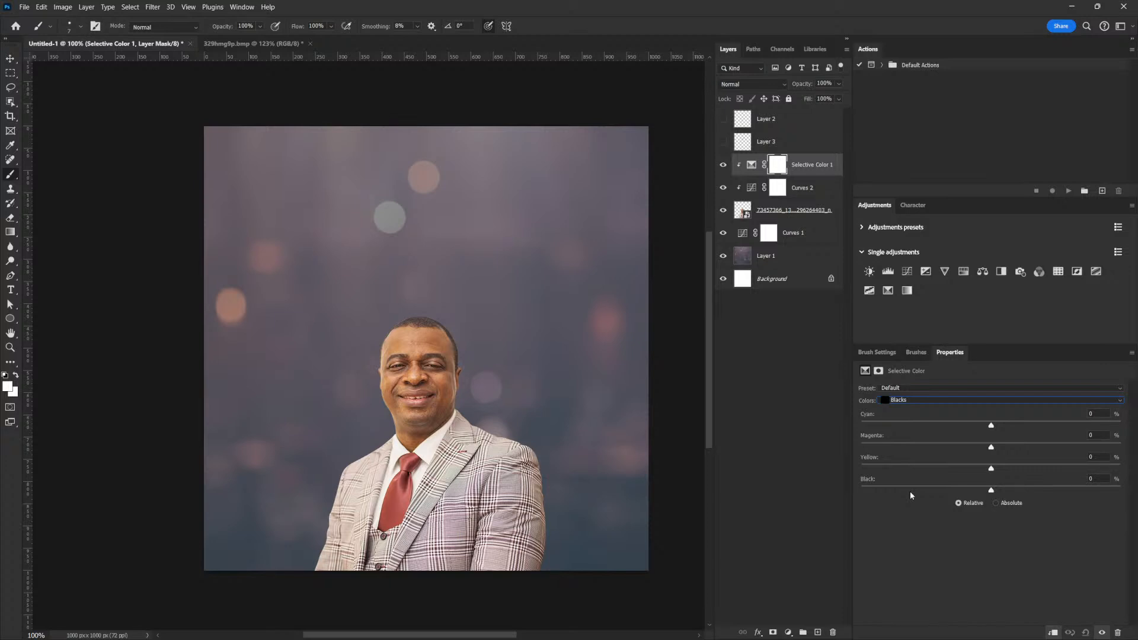
{"action": "left_click_drag", "start_coordinate": [991, 492], "coordinate": [1008, 490]}
{"action": "left_click_drag", "start_coordinate": [1008, 491], "coordinate": [1024, 495]}
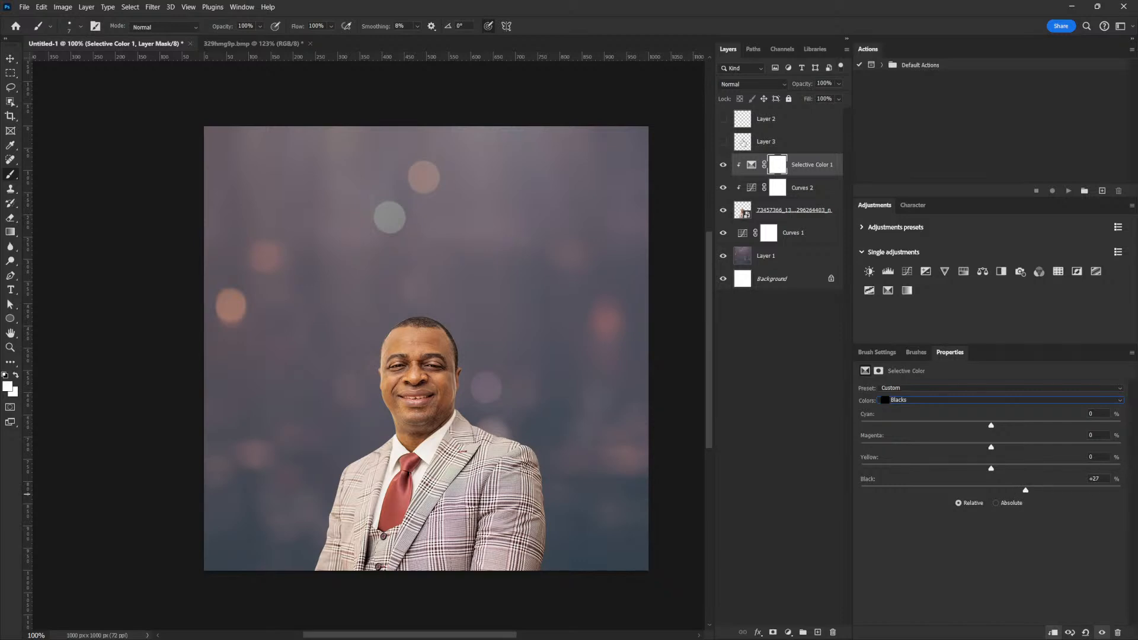
{"action": "left_click", "coordinate": [722, 169]}
{"action": "left_click", "coordinate": [723, 168]}
{"action": "scroll", "coordinate": [438, 364], "scroll_direction": "up", "scroll_amount": 2}
{"action": "left_click_drag", "start_coordinate": [513, 442], "coordinate": [573, 415]}
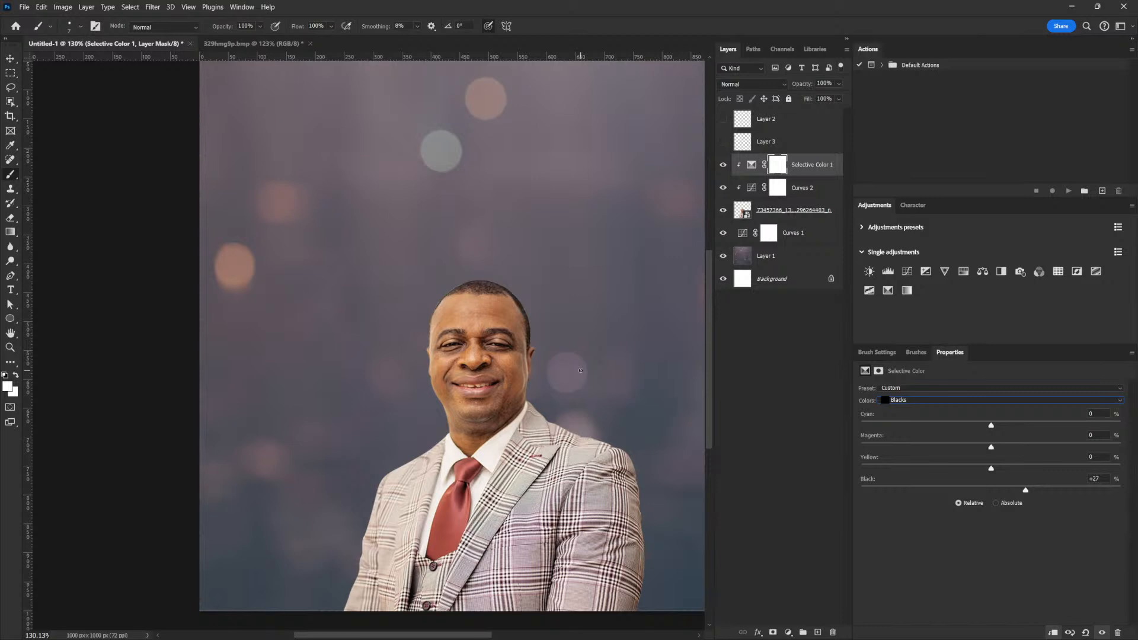
{"action": "left_click", "coordinate": [803, 166]}
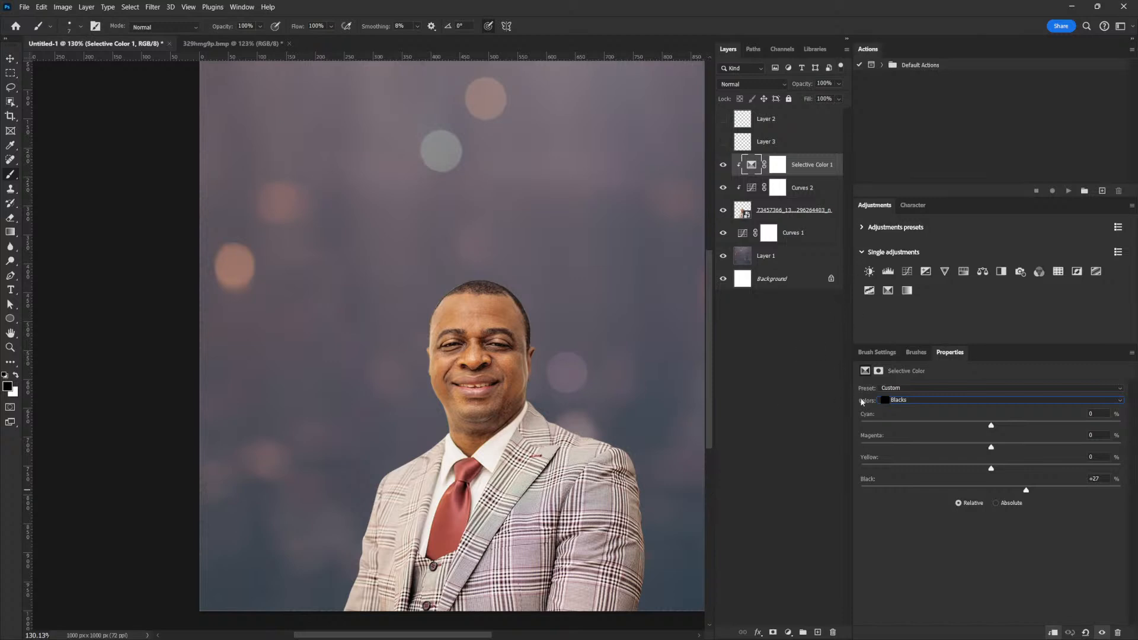
Lasso-select small spots on the forehead, cheek, nose bridge, brow and chin, then add Curves 3 masked to them.
{"action": "left_click", "coordinate": [11, 88]}
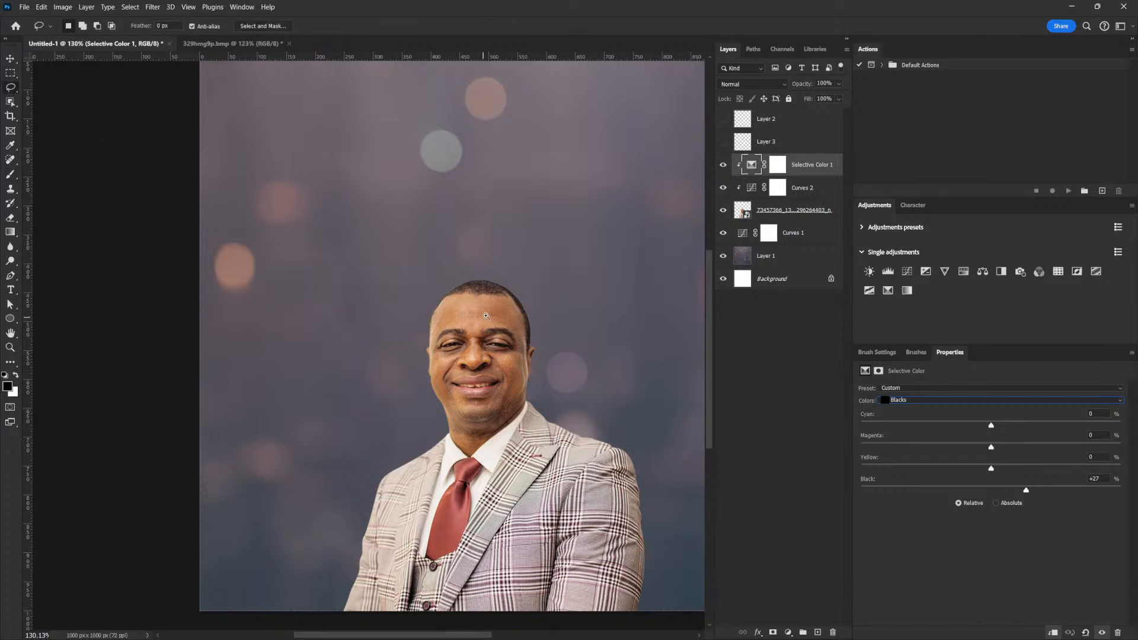
{"action": "scroll", "coordinate": [483, 317], "scroll_direction": "up", "scroll_amount": 3}
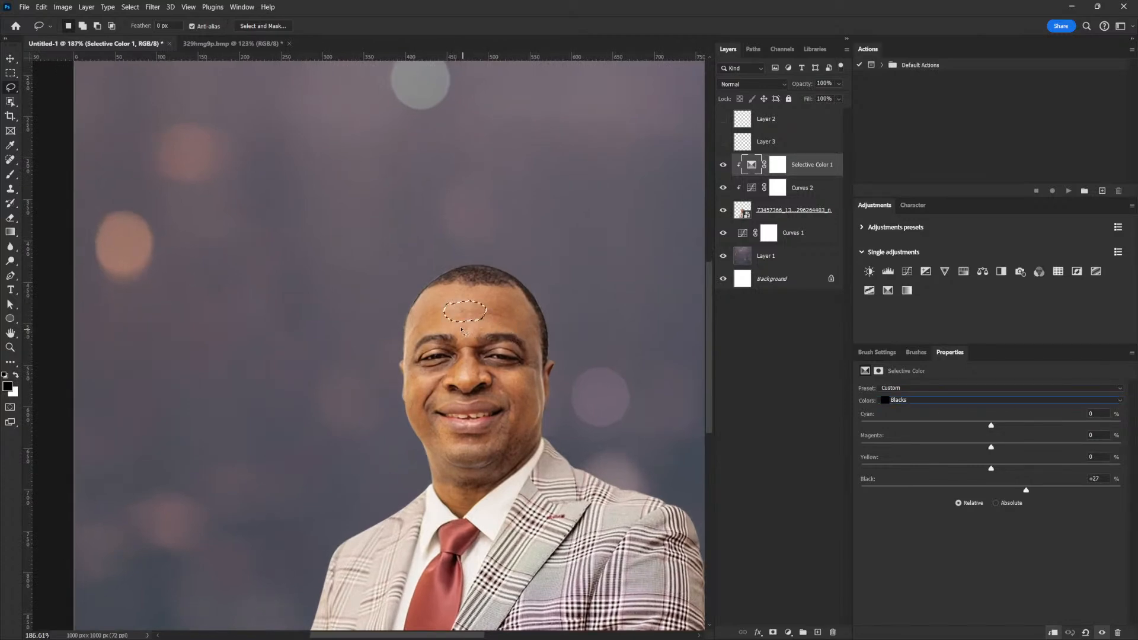
{"action": "key", "text": "ctrl+z"}
{"action": "left_click_drag", "start_coordinate": [463, 330], "coordinate": [465, 324]}
{"action": "mouse_move", "coordinate": [511, 378]}
{"action": "left_mouse_down"}
{"action": "mouse_move", "coordinate": [466, 354]}
{"action": "mouse_move", "coordinate": [474, 373]}
{"action": "mouse_move", "coordinate": [448, 382]}
{"action": "mouse_move", "coordinate": [487, 377]}
{"action": "mouse_move", "coordinate": [418, 378]}
{"action": "mouse_move", "coordinate": [431, 379]}
{"action": "mouse_move", "coordinate": [418, 377]}
{"action": "mouse_move", "coordinate": [430, 341]}
{"action": "mouse_move", "coordinate": [436, 351]}
{"action": "left_mouse_up"}
{"action": "left_click_drag", "start_coordinate": [505, 351], "coordinate": [506, 349]}
{"action": "mouse_move", "coordinate": [455, 444]}
{"action": "left_mouse_down"}
{"action": "mouse_move", "coordinate": [478, 443]}
{"action": "mouse_move", "coordinate": [457, 441]}
{"action": "left_mouse_up"}
{"action": "left_click", "coordinate": [902, 275]}
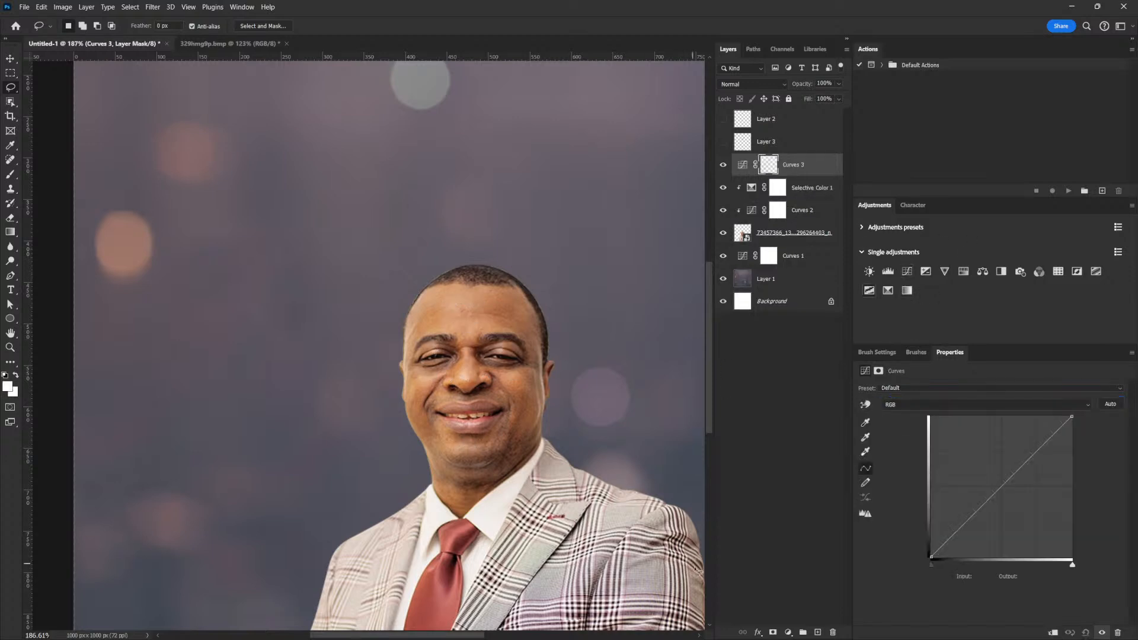
Raise Curves 3 (input 112 to output 192) to brighten the highlight patches, and feather its mask.
{"action": "left_click_drag", "start_coordinate": [1000, 483], "coordinate": [1000, 448]}
{"action": "left_click", "coordinate": [879, 372]}
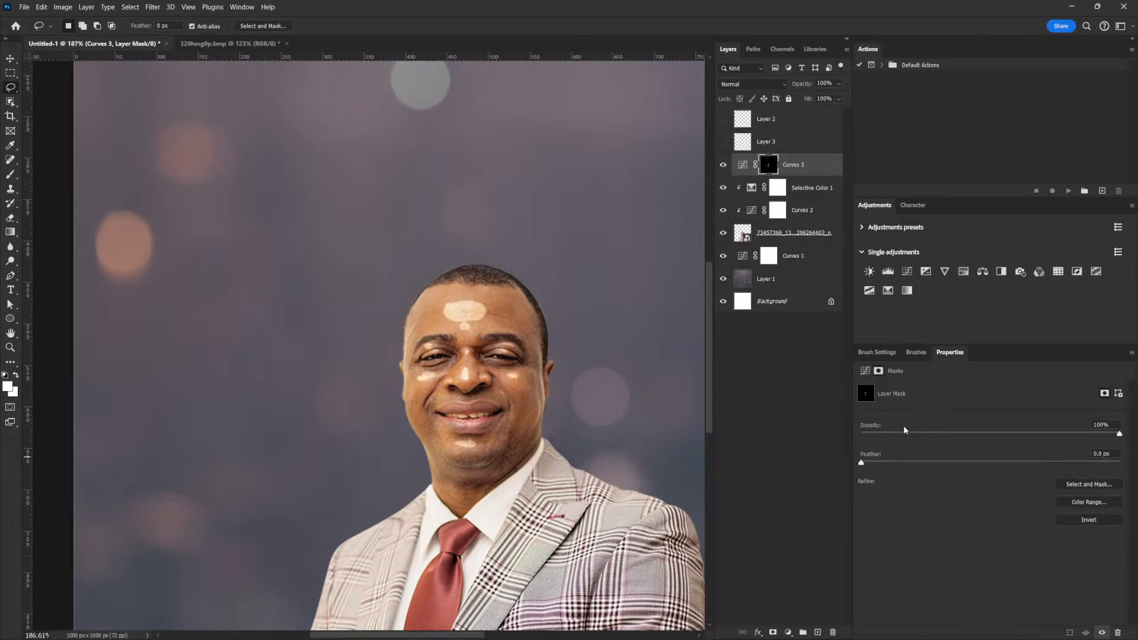
{"action": "left_click_drag", "start_coordinate": [863, 465], "coordinate": [924, 463]}
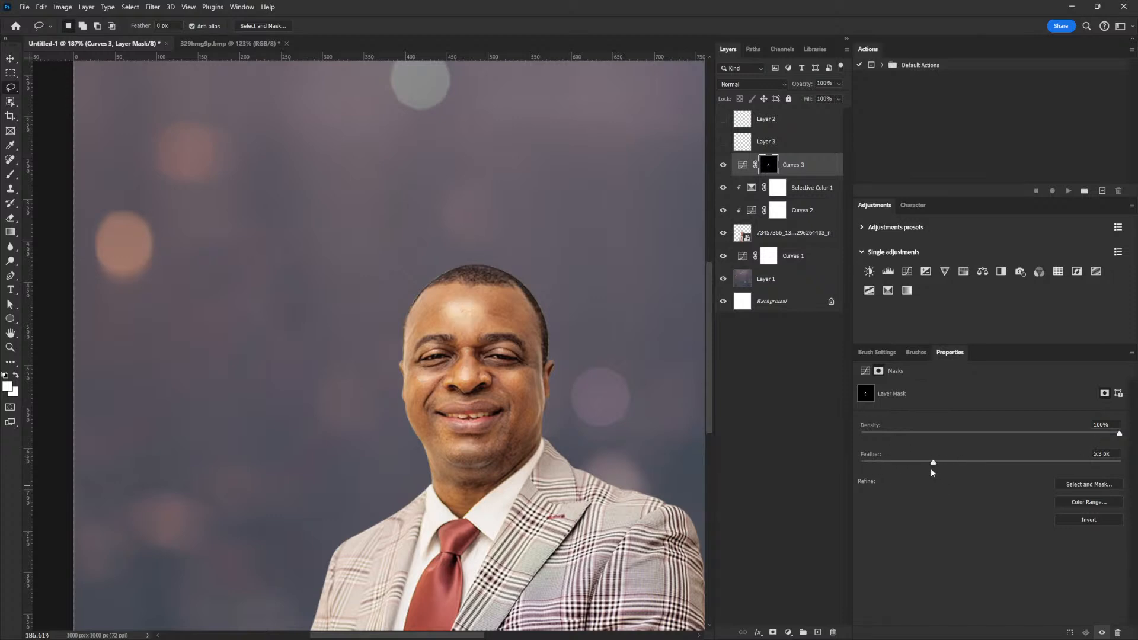
{"action": "left_click_drag", "start_coordinate": [960, 463], "coordinate": [973, 463]}
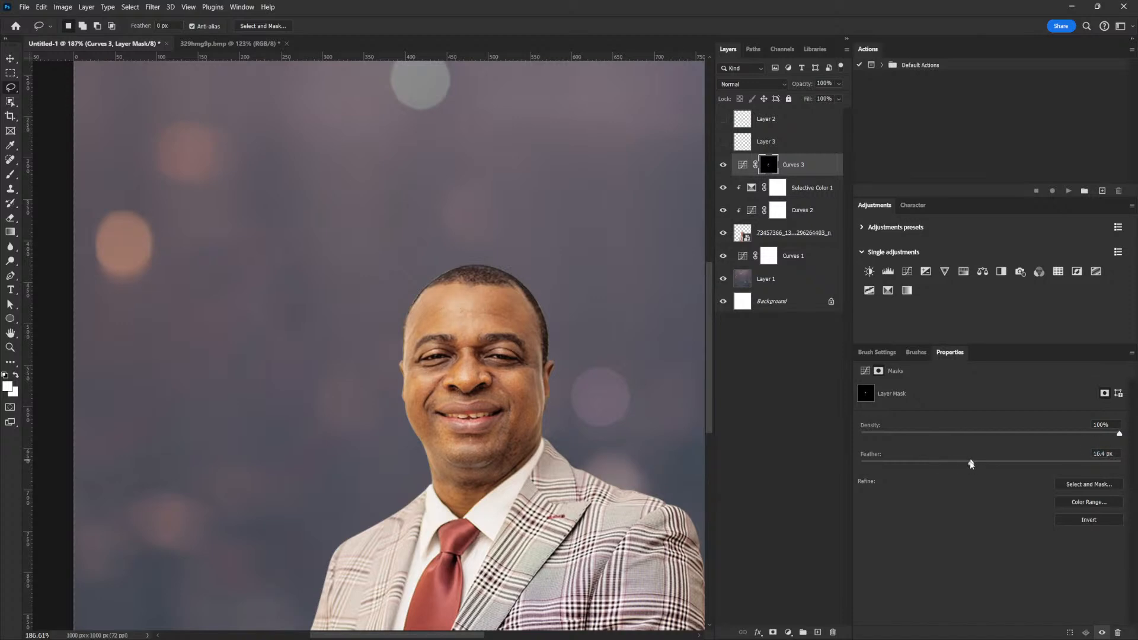
{"action": "left_click", "coordinate": [865, 370]}
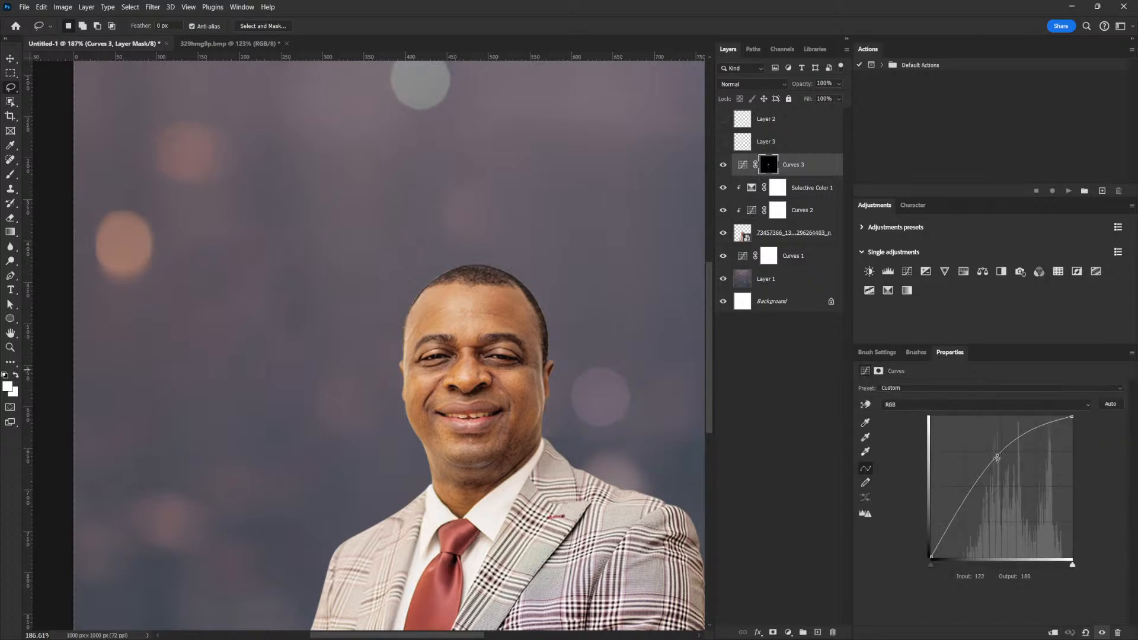
{"action": "left_click_drag", "start_coordinate": [998, 456], "coordinate": [993, 452]}
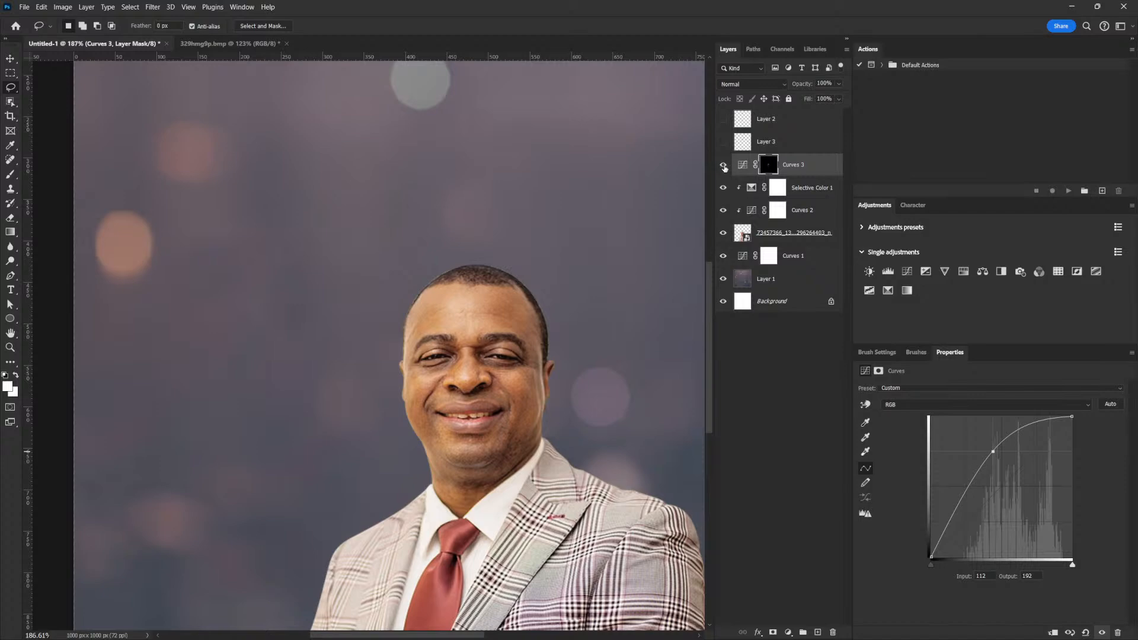
Toggle Curves 3 off and on to compare the brightening.
{"action": "left_click", "coordinate": [723, 166]}
{"action": "left_click", "coordinate": [723, 166]}
{"action": "scroll", "coordinate": [605, 403], "scroll_direction": "down", "scroll_amount": 4}
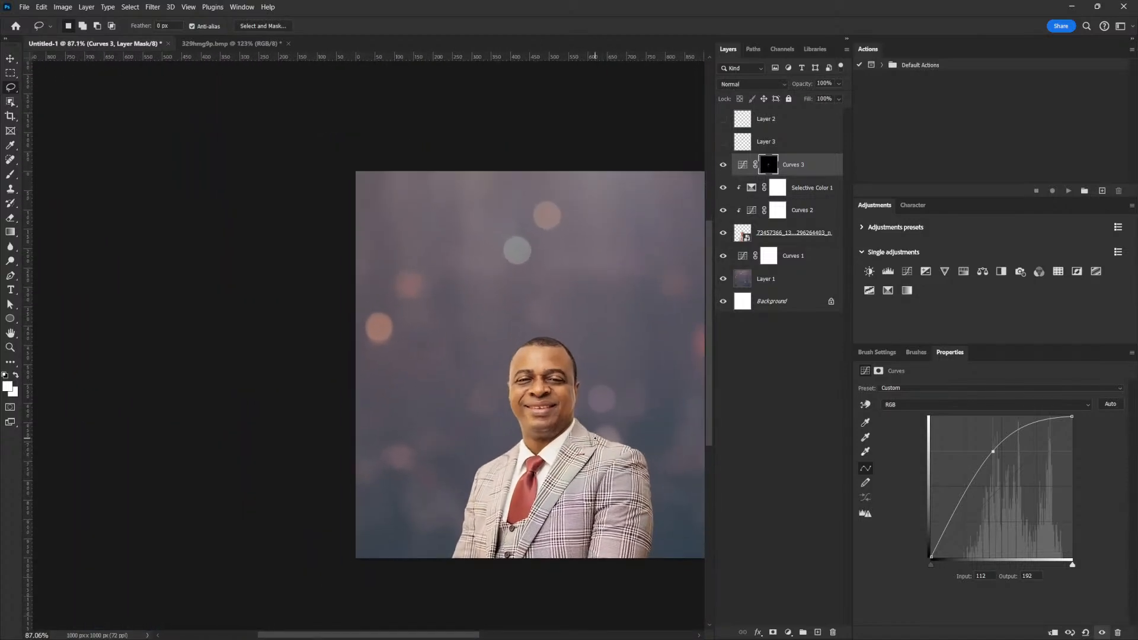
{"action": "scroll", "coordinate": [593, 435], "scroll_direction": "up", "scroll_amount": 2}
{"action": "scroll", "coordinate": [614, 428], "scroll_direction": "up", "scroll_amount": 2}
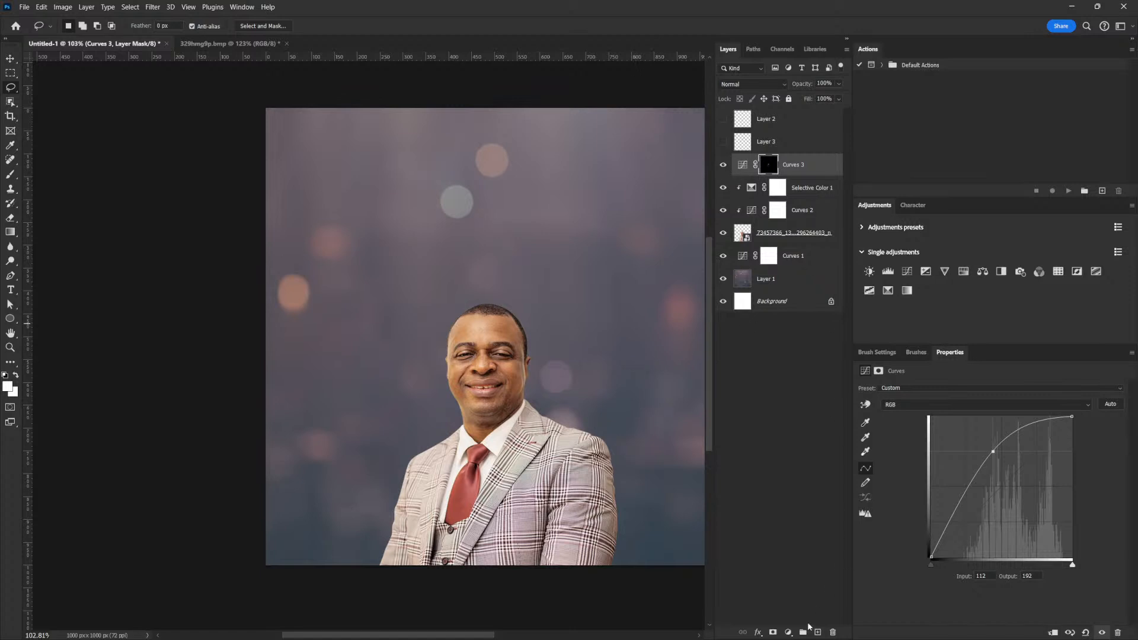
Clip Curves 3 to the man's photo, then compare with the three adjustments hidden and re-shown.
{"action": "left_click", "coordinate": [1054, 632]}
{"action": "left_click", "coordinate": [723, 165]}
{"action": "left_click_drag", "start_coordinate": [723, 184], "coordinate": [723, 211]}
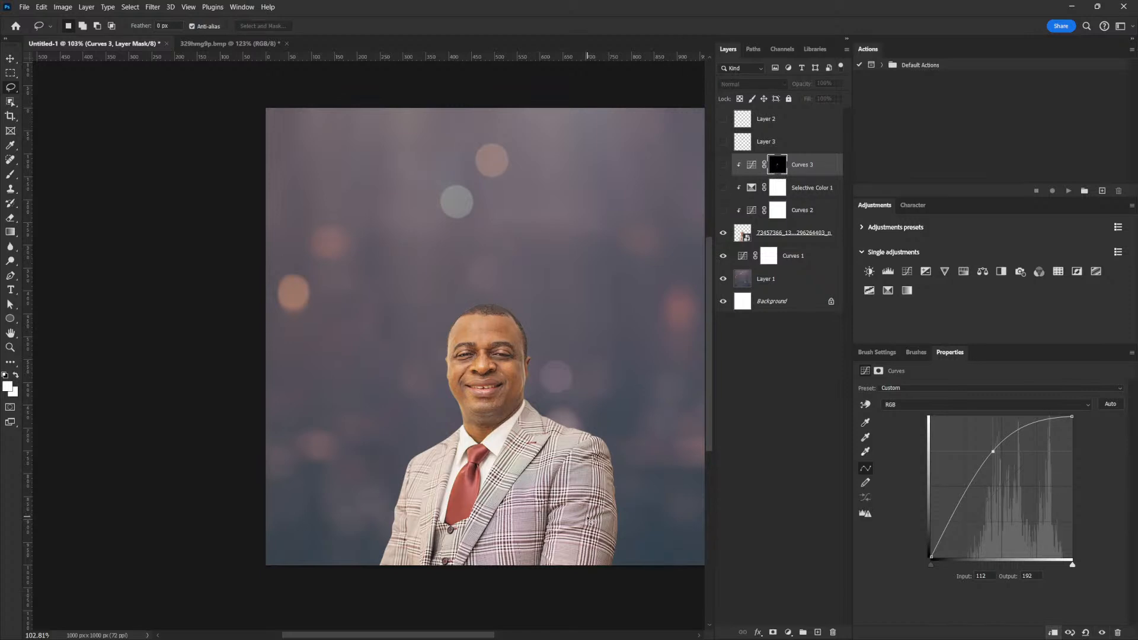
{"action": "left_click_drag", "start_coordinate": [725, 166], "coordinate": [723, 211]}
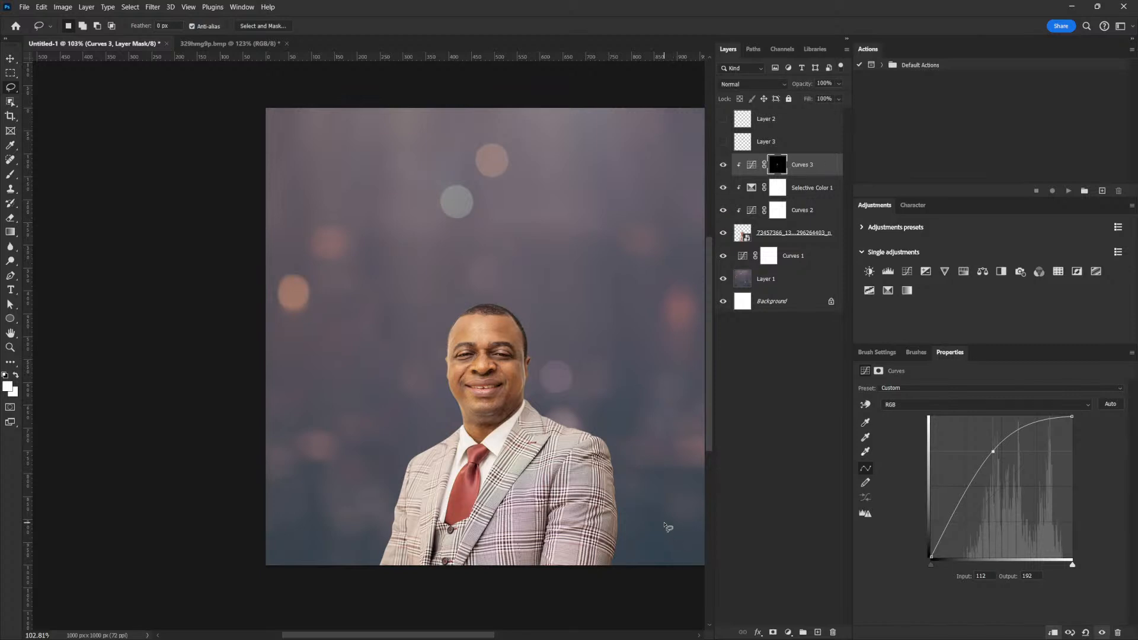
{"action": "scroll", "coordinate": [569, 457], "scroll_direction": "up", "scroll_amount": 4}
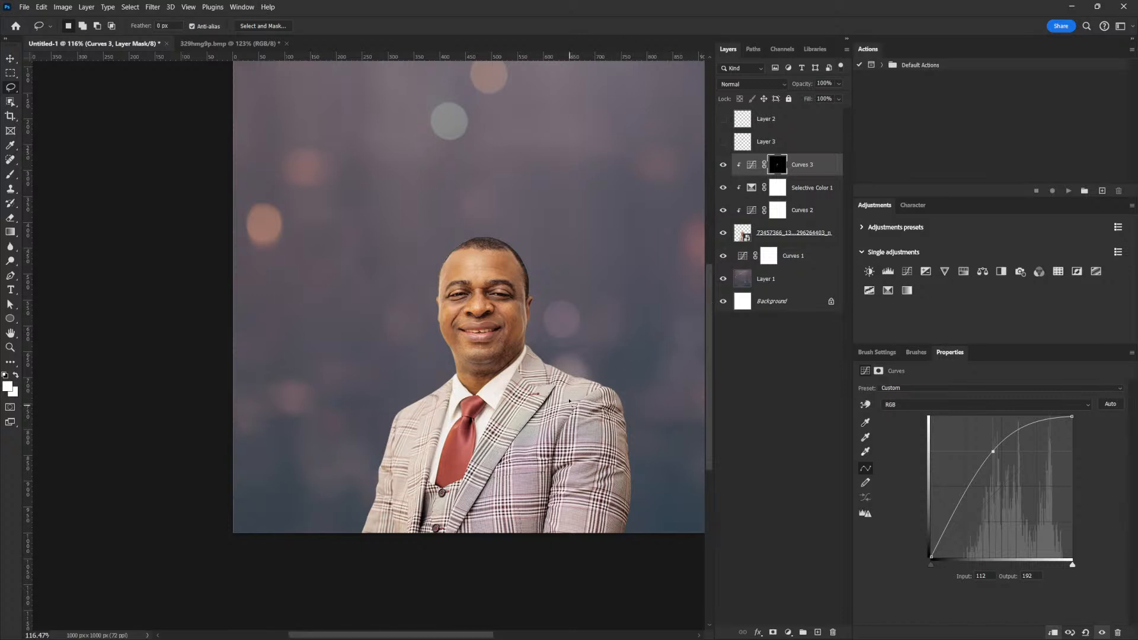
Add Curves 4 darkening input 133 to 93, clipped to the man, with its mask inverted to black.
{"action": "left_click", "coordinate": [806, 169]}
{"action": "left_click", "coordinate": [907, 271]}
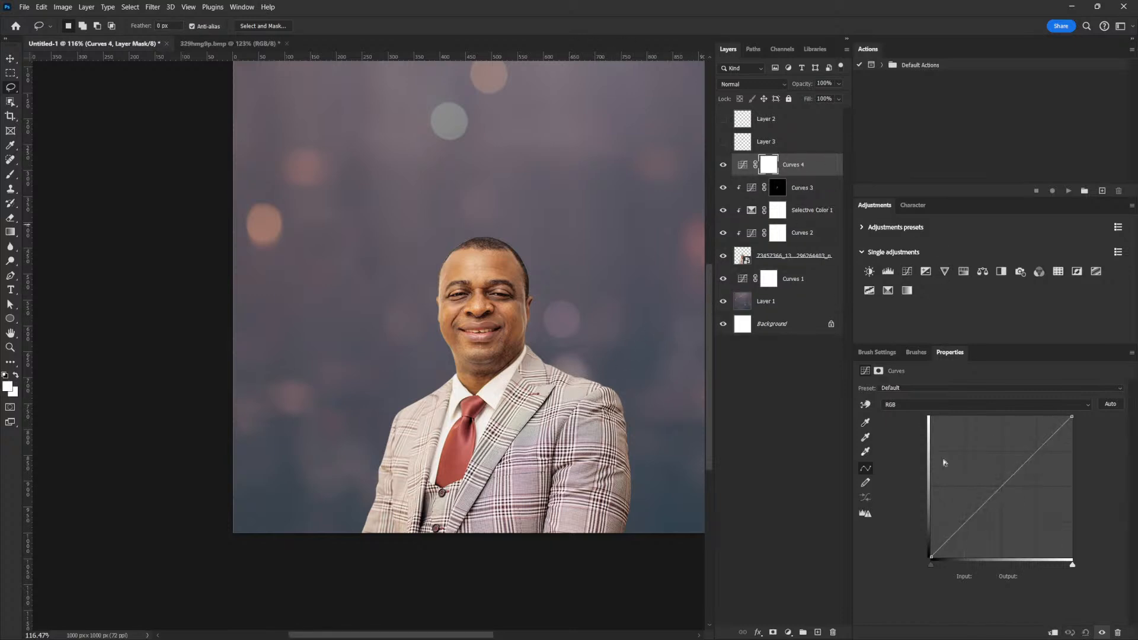
{"action": "left_click_drag", "start_coordinate": [1000, 493], "coordinate": [1004, 506]}
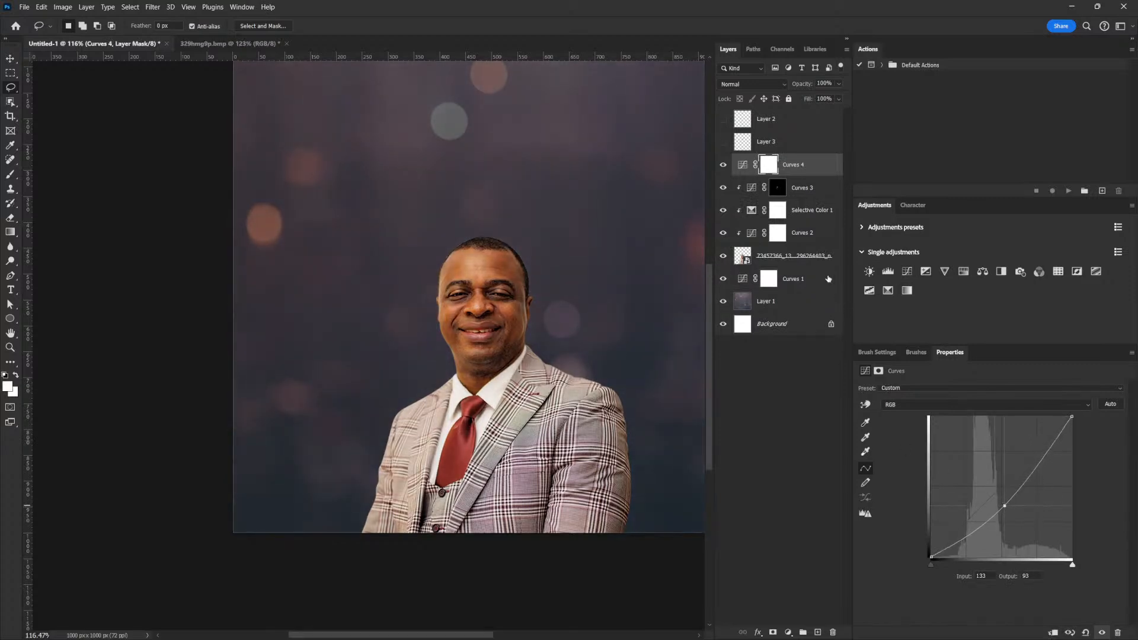
{"action": "left_click", "coordinate": [1053, 632]}
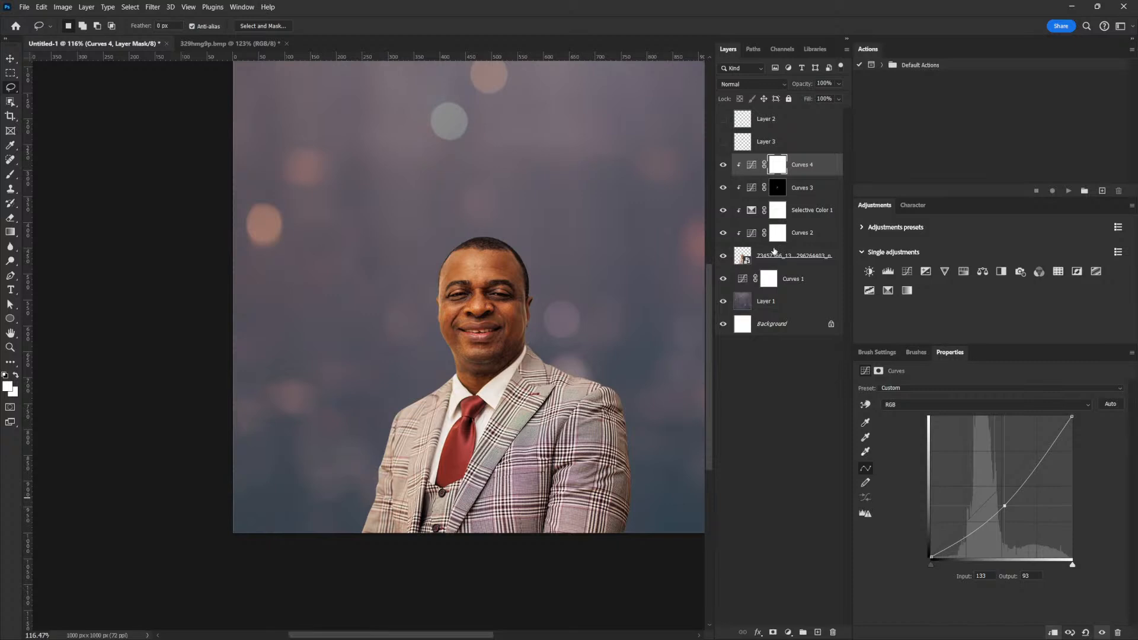
{"action": "key", "text": "ctrl+i"}
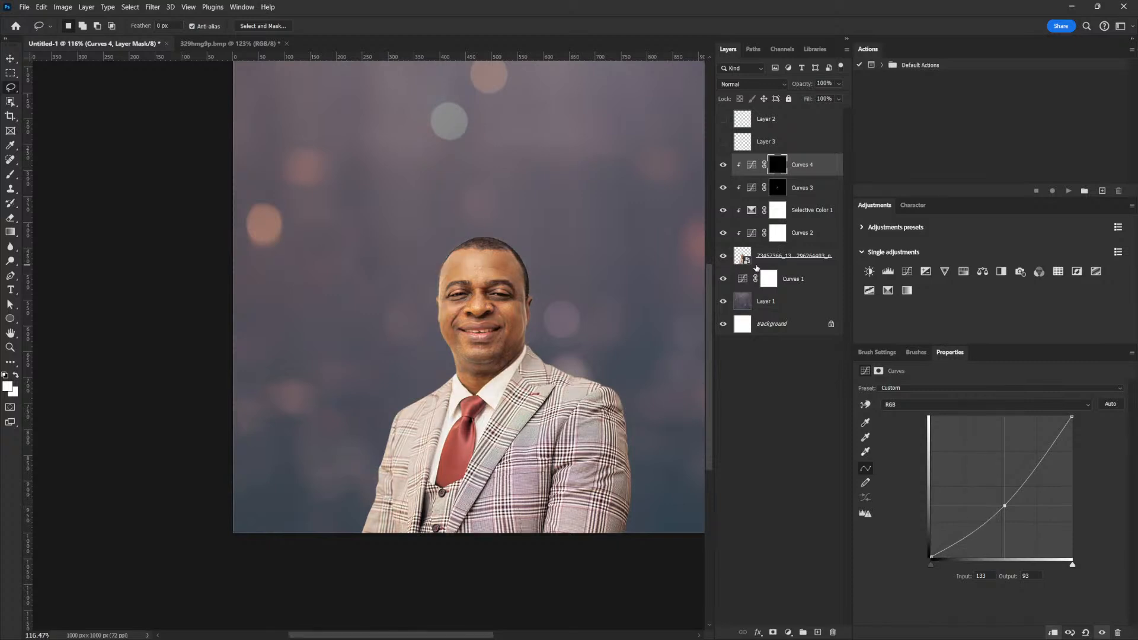
Select the Brush tool with the soft round 30 px tip.
{"action": "key", "text": "b"}
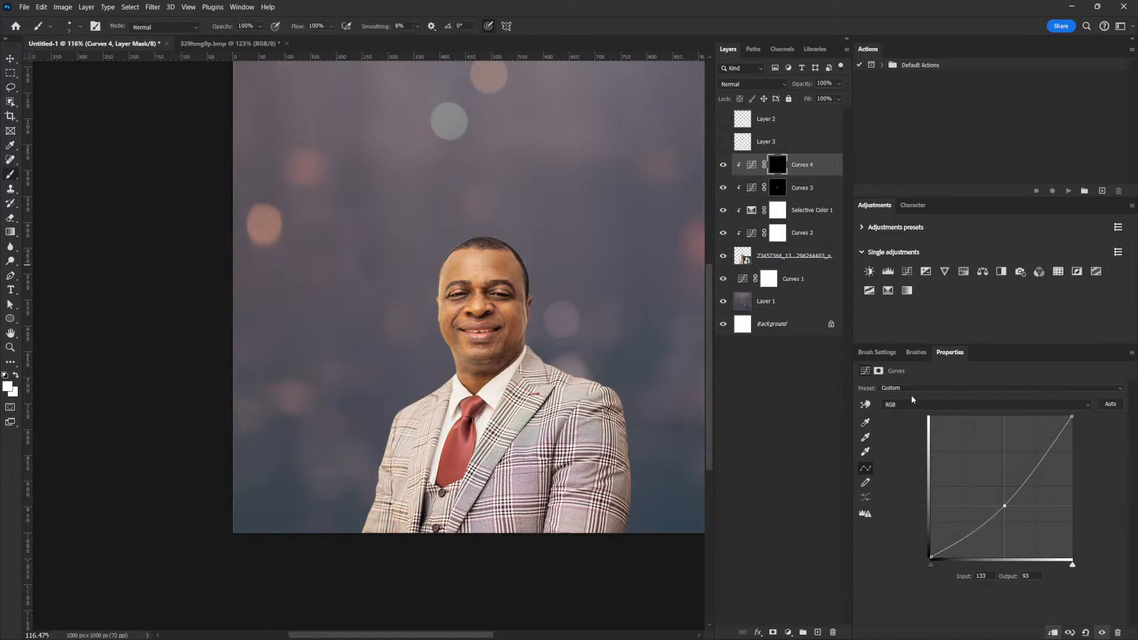
{"action": "left_click", "coordinate": [877, 352]}
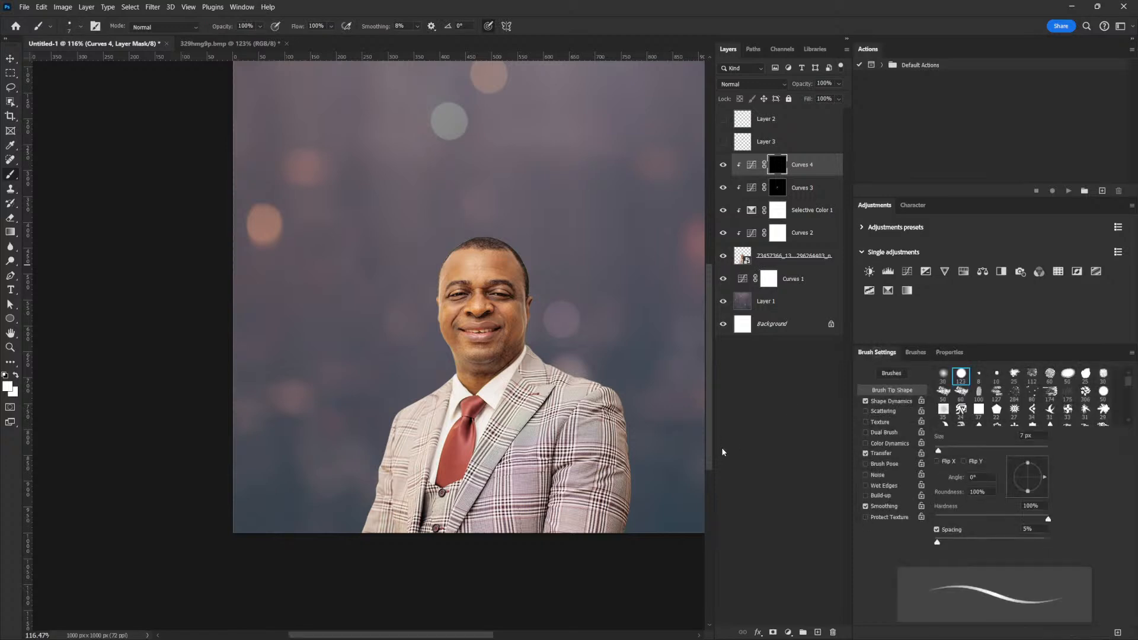
{"action": "left_click", "coordinate": [943, 375]}
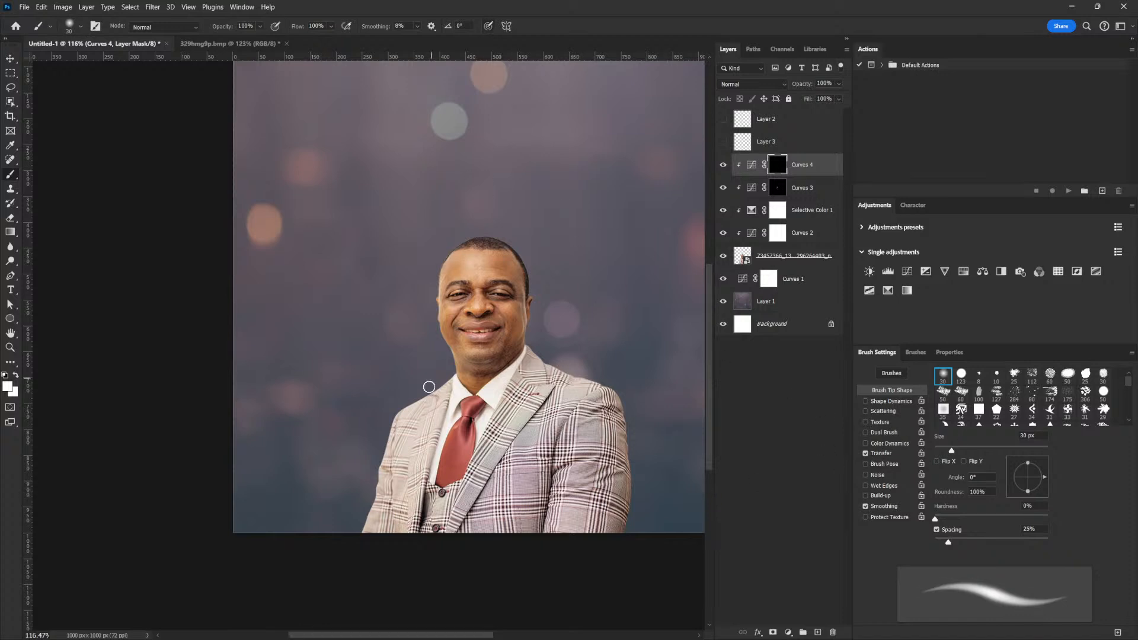
With brush flow at 100%, paint the Curves 4 darkening onto the jacket's lower edges.
{"action": "left_click", "coordinate": [316, 26]}
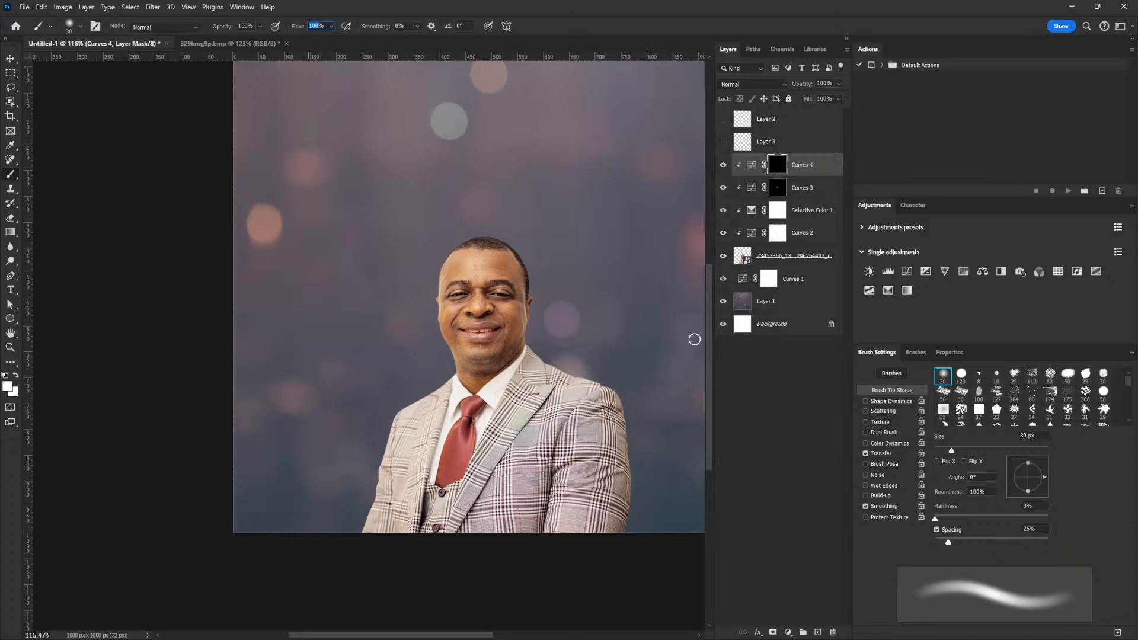
{"action": "left_click", "coordinate": [776, 165]}
{"action": "left_click_drag", "start_coordinate": [617, 431], "coordinate": [575, 394]}
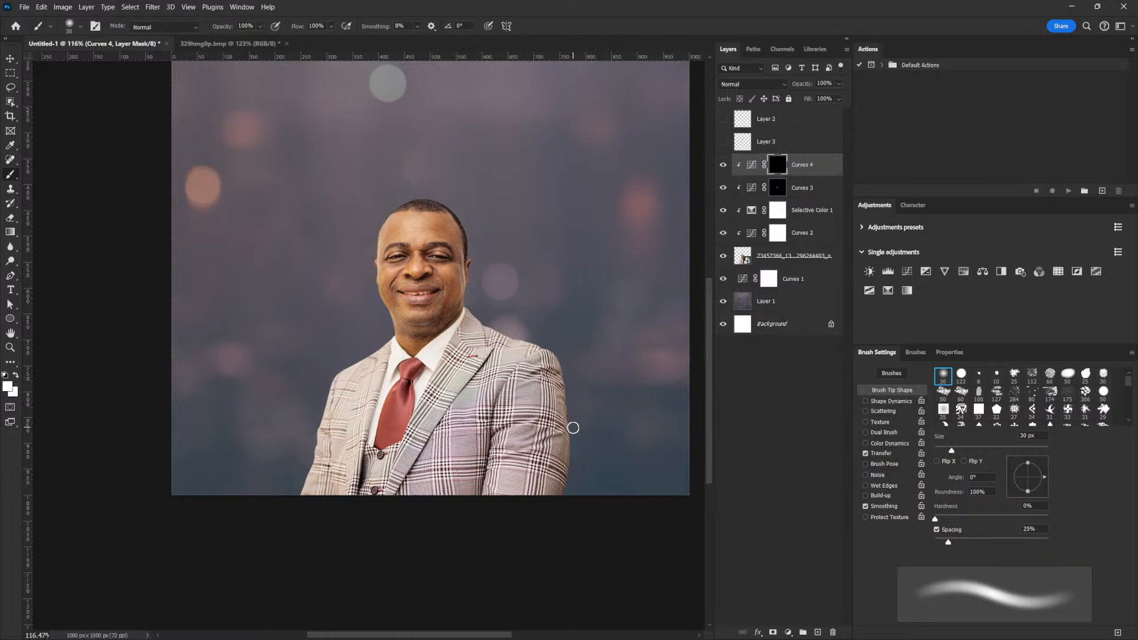
{"action": "key", "text": "bracketright"}
{"action": "key", "text": "bracketright"}
{"action": "key", "text": "bracketright"}
{"action": "key", "text": "bracketright"}
{"action": "key", "text": "bracketright"}
{"action": "key", "text": "bracketright"}
{"action": "key", "text": "bracketright"}
{"action": "key", "text": "bracketright"}
{"action": "key", "text": "bracketright"}
{"action": "key", "text": "bracketright"}
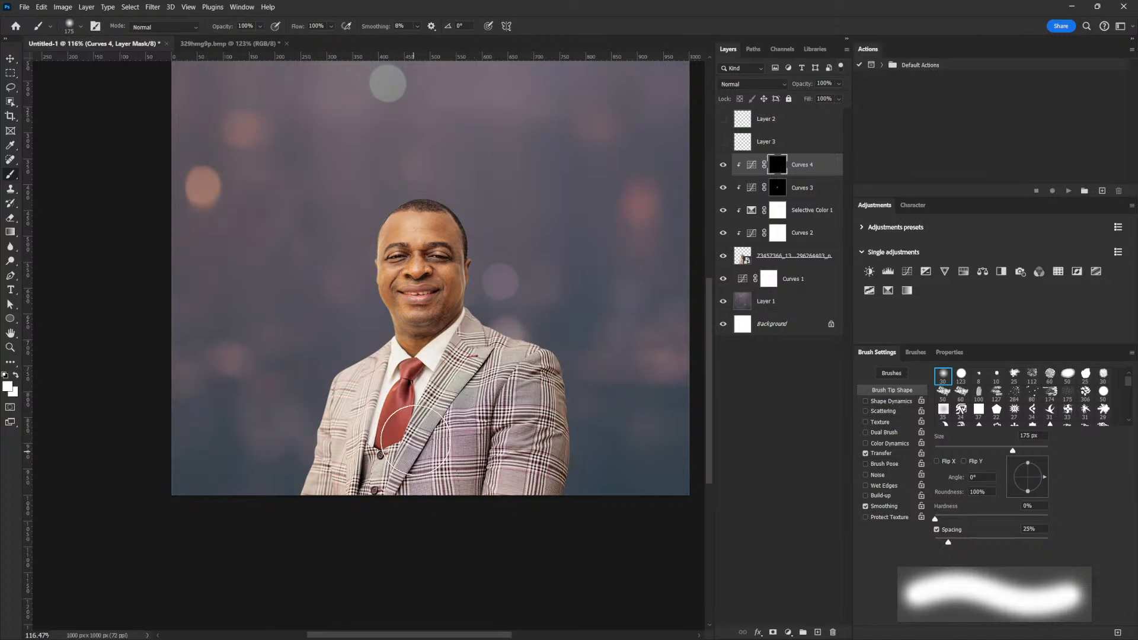
{"action": "left_click_drag", "start_coordinate": [330, 469], "coordinate": [352, 422]}
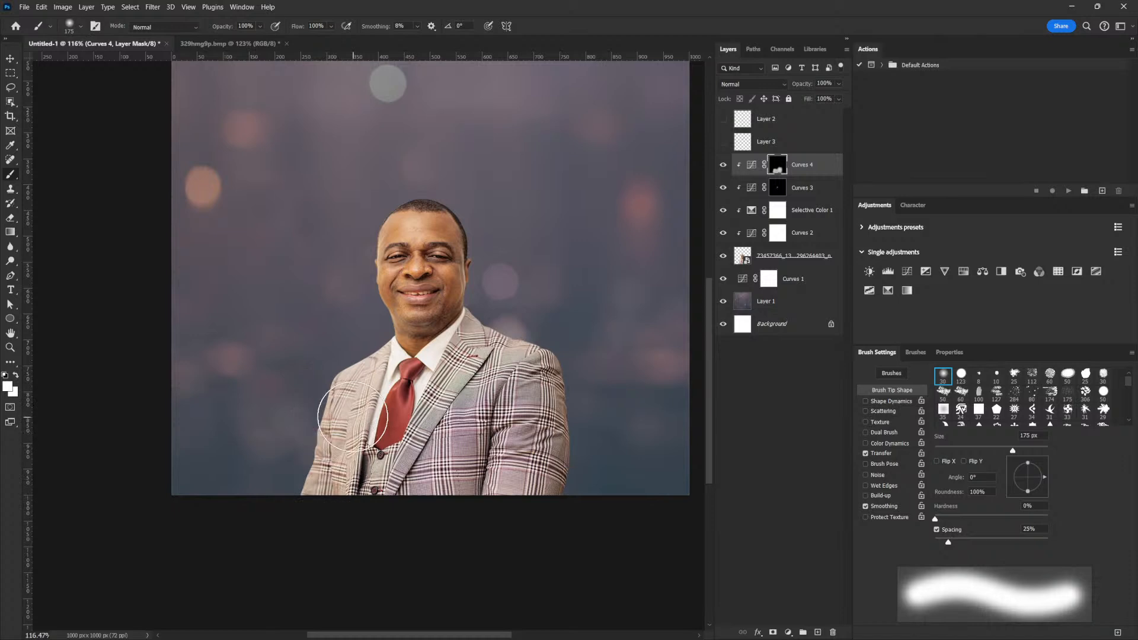
{"action": "key", "text": "bracketleft"}
{"action": "key", "text": "bracketleft"}
{"action": "key", "text": "bracketleft"}
{"action": "key", "text": "bracketleft"}
{"action": "key", "text": "bracketleft"}
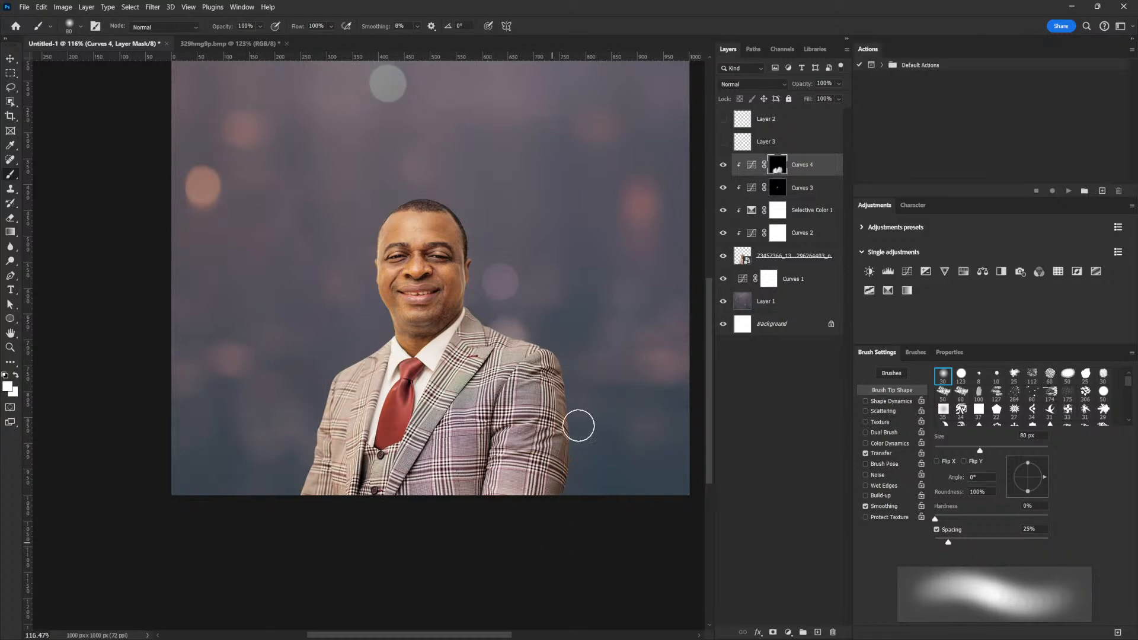
{"action": "left_click", "coordinate": [814, 160]}
{"action": "left_click_drag", "start_coordinate": [432, 363], "coordinate": [564, 381]}
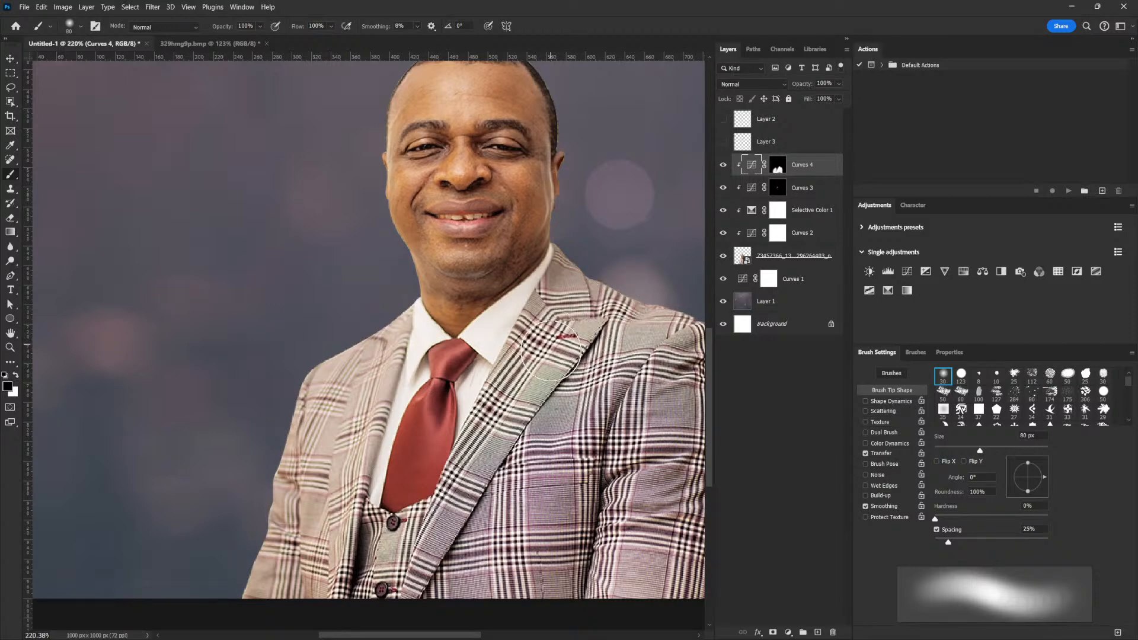
{"action": "left_click_drag", "start_coordinate": [595, 356], "coordinate": [564, 383]}
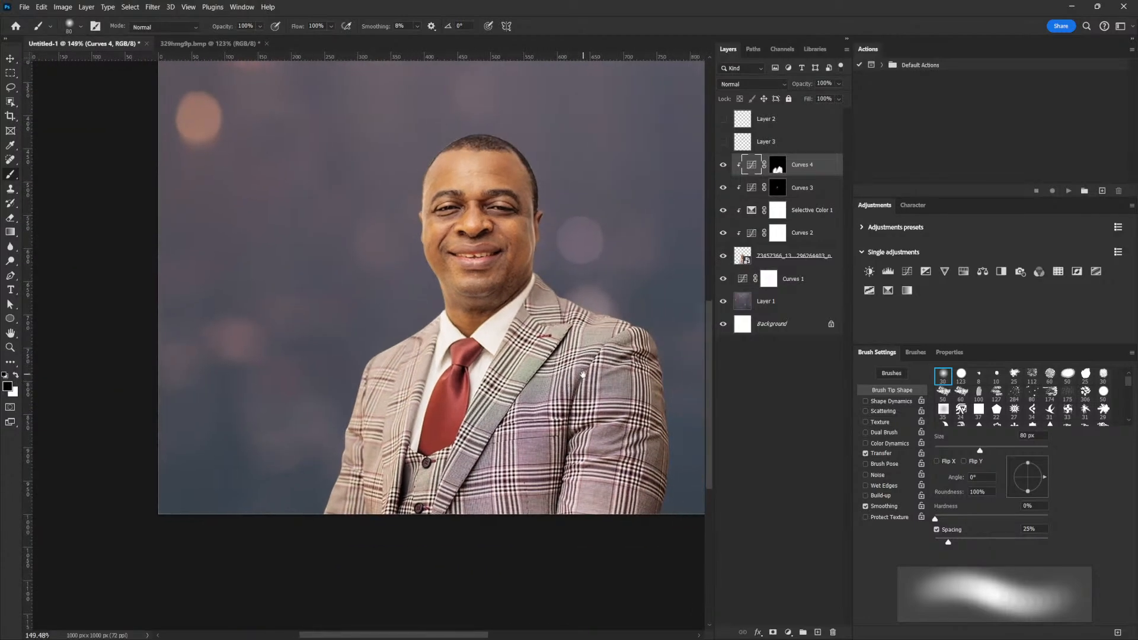
{"action": "scroll", "coordinate": [578, 376], "scroll_direction": "up", "scroll_amount": 4}
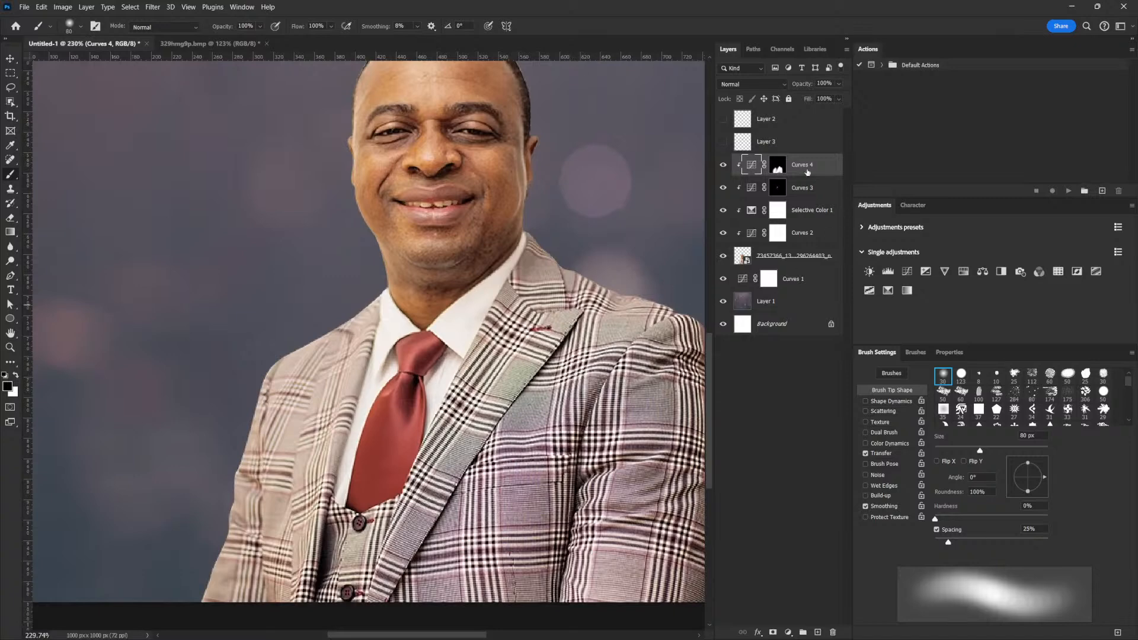
Add a clipped Hue/Saturation 1 layer at -34 saturation with its mask inverted to black.
{"action": "left_click", "coordinate": [962, 272]}
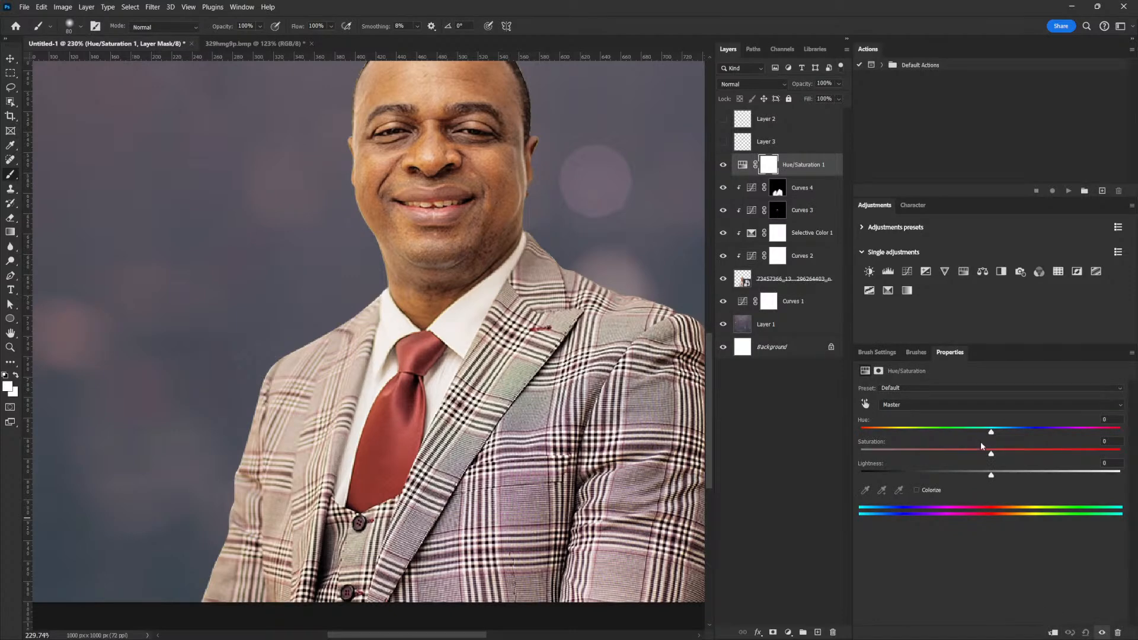
{"action": "left_click", "coordinate": [1052, 632]}
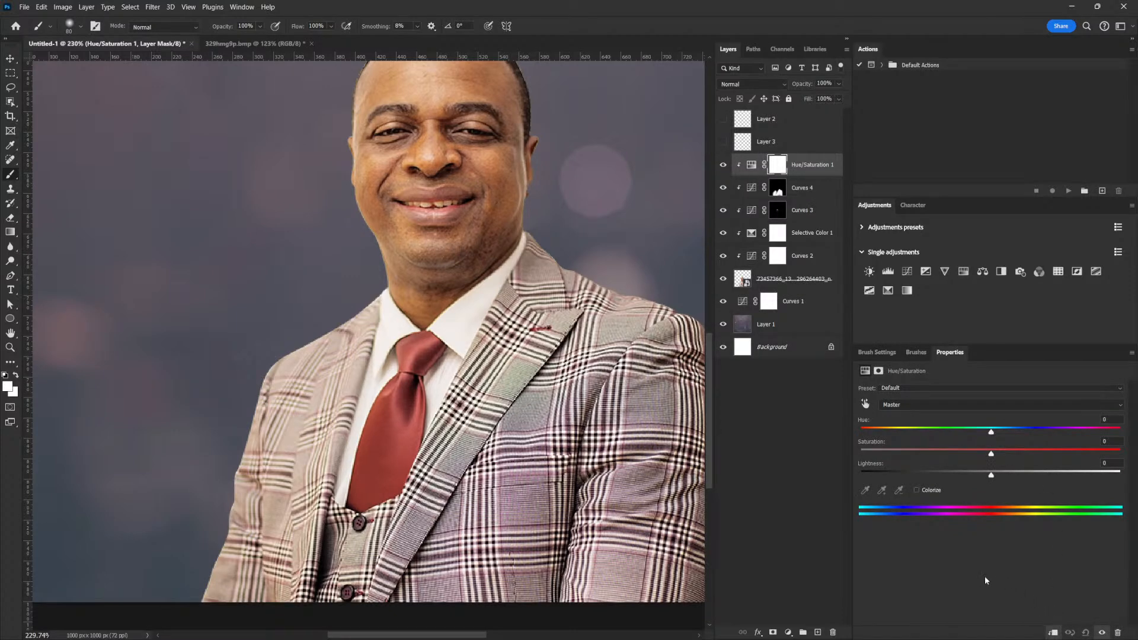
{"action": "left_click_drag", "start_coordinate": [990, 453], "coordinate": [947, 455]}
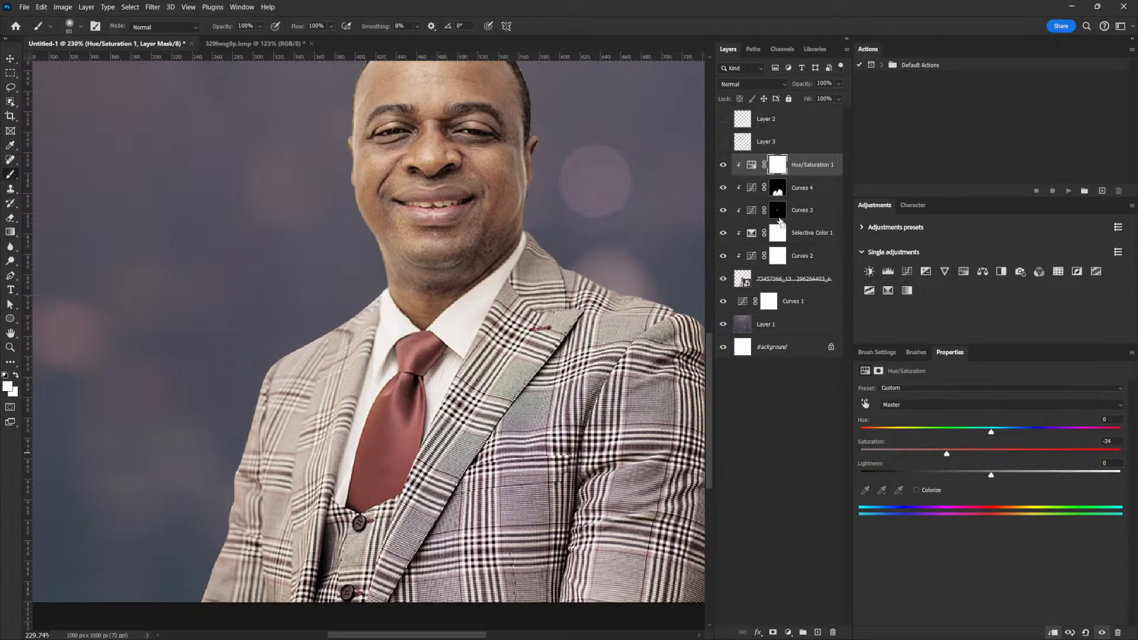
{"action": "key", "text": "ctrl+i"}
Shrink the brush to a tiny tip and zoom in around the collar and tie.
{"action": "key", "text": "bracketleft"}
{"action": "key", "text": "bracketleft"}
{"action": "key", "text": "bracketleft"}
{"action": "key", "text": "bracketleft"}
{"action": "key", "text": "bracketleft"}
{"action": "key", "text": "bracketleft"}
{"action": "key", "text": "bracketleft"}
{"action": "key", "text": "bracketleft"}
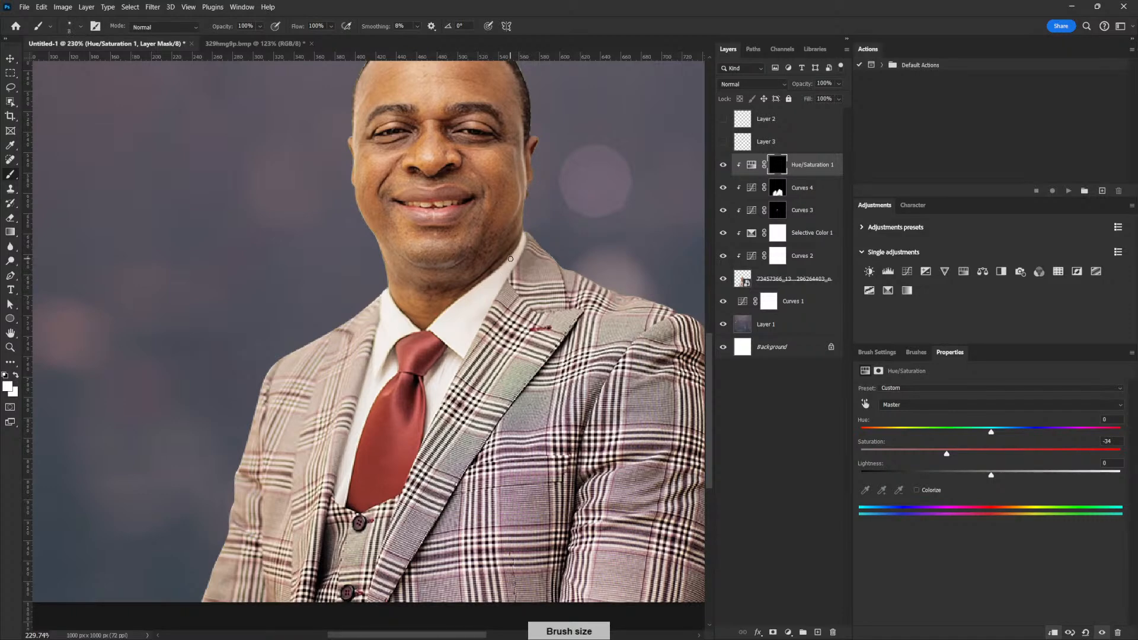
{"action": "key", "text": "ctrl+z"}
{"action": "key", "text": "bracketright"}
{"action": "key", "text": "bracketright"}
{"action": "key", "text": "bracketright"}
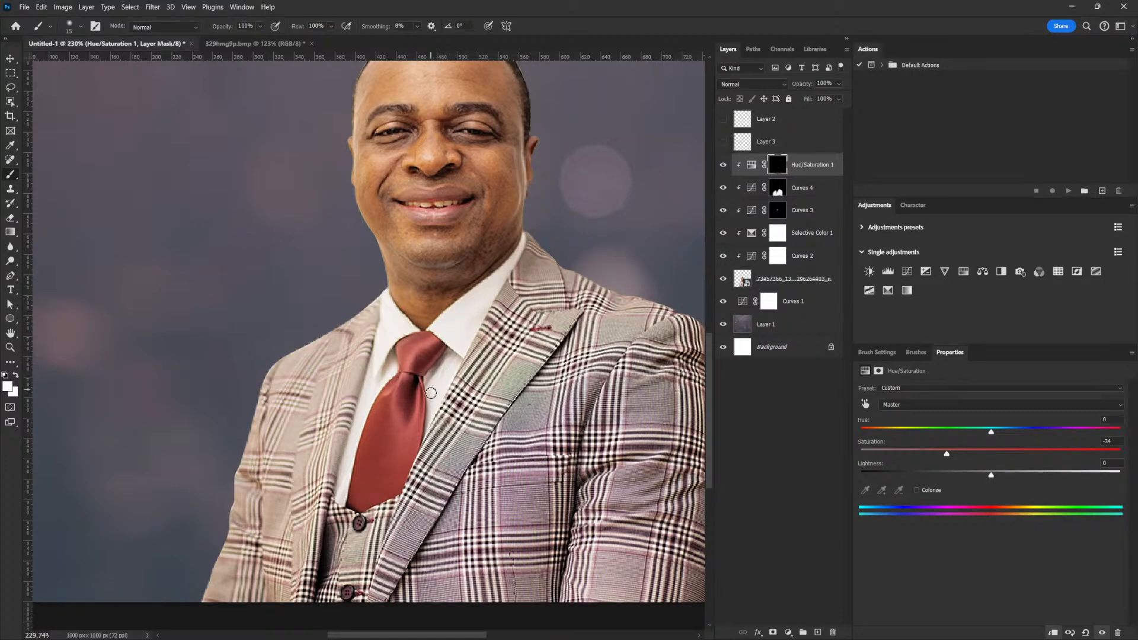
{"action": "key", "text": "bracketleft"}
{"action": "key", "text": "bracketleft"}
{"action": "key", "text": "bracketleft"}
{"action": "key", "text": "bracketleft"}
{"action": "key", "text": "bracketleft"}
{"action": "key", "text": "bracketright"}
{"action": "key", "text": "bracketright"}
{"action": "key", "text": "bracketright"}
{"action": "key", "text": "bracketright"}
{"action": "key", "text": "bracketright"}
{"action": "key", "text": "bracketleft"}
{"action": "key", "text": "bracketleft"}
{"action": "key", "text": "bracketright"}
{"action": "key", "text": "bracketright"}
{"action": "key", "text": "bracketleft"}
{"action": "key", "text": "bracketleft"}
{"action": "key", "text": "bracketleft"}
{"action": "left_click_drag", "start_coordinate": [579, 260], "coordinate": [554, 304]}
{"action": "left_click_drag", "start_coordinate": [463, 328], "coordinate": [557, 352]}
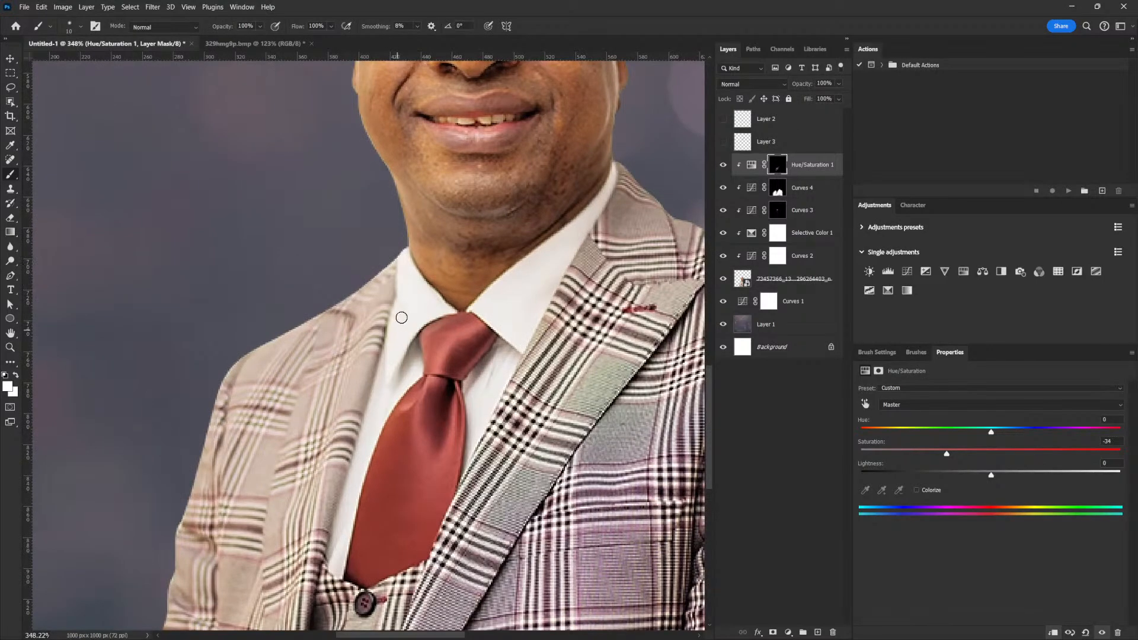
{"action": "mouse_move", "coordinate": [565, 352]}
{"action": "left_mouse_down"}
{"action": "mouse_move", "coordinate": [527, 408]}
{"action": "mouse_move", "coordinate": [515, 376]}
{"action": "left_mouse_up"}
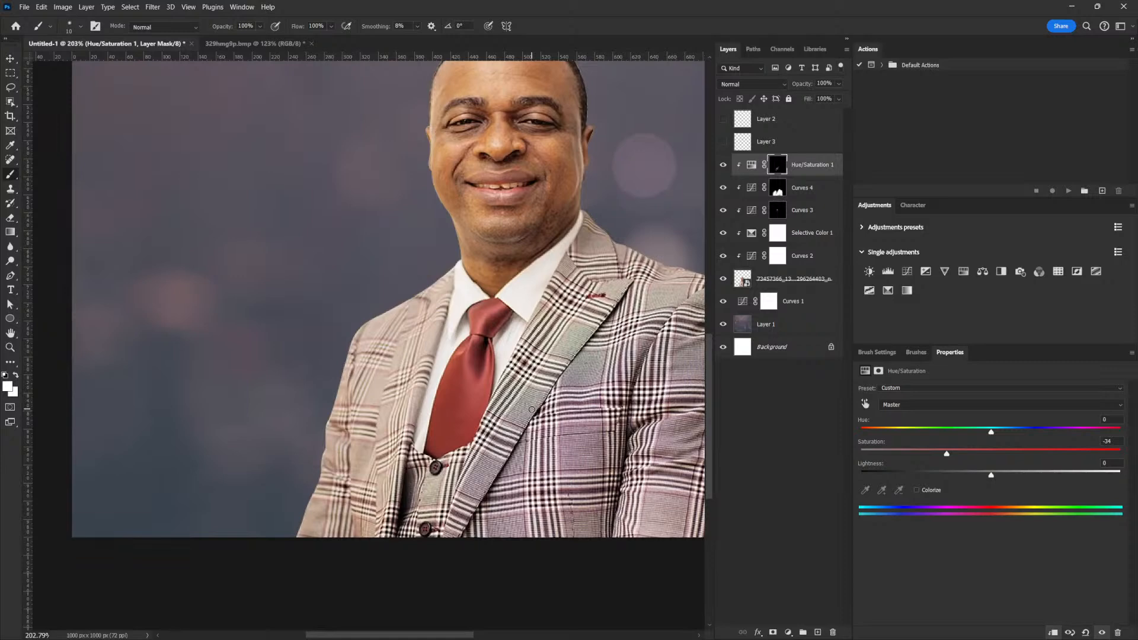
{"action": "left_click_drag", "start_coordinate": [511, 376], "coordinate": [502, 395]}
{"action": "left_click_drag", "start_coordinate": [520, 398], "coordinate": [510, 475]}
Compare Hue/Saturation 1 on and off, then deepen its desaturation to -53.
{"action": "left_click", "coordinate": [723, 165]}
{"action": "left_click", "coordinate": [723, 166]}
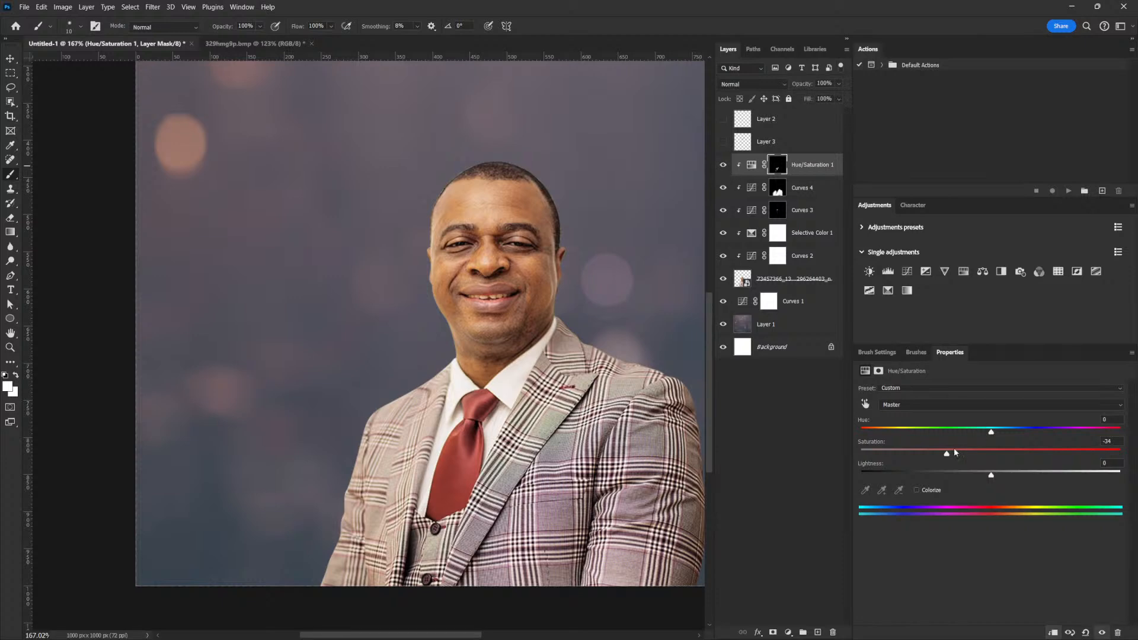
{"action": "left_click_drag", "start_coordinate": [946, 457], "coordinate": [922, 457]}
Add a new Hue/Saturation adjustment layer above Hue/Saturation 1.
{"action": "scroll", "coordinate": [615, 370], "scroll_direction": "down", "scroll_amount": 3}
{"action": "scroll", "coordinate": [614, 370], "scroll_direction": "up", "scroll_amount": 3}
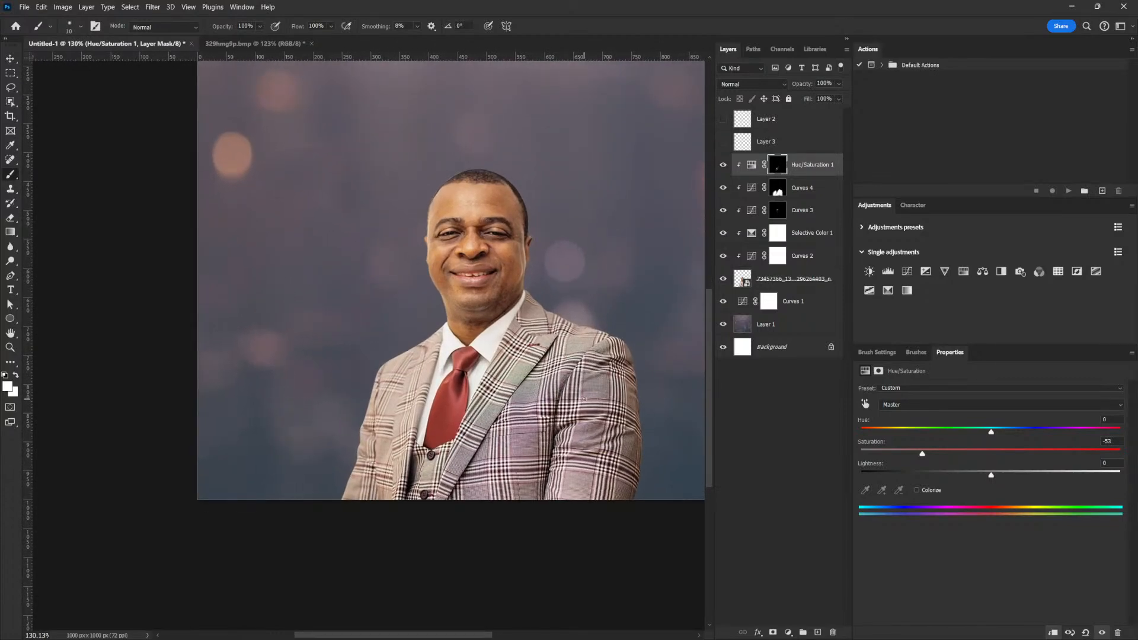
{"action": "scroll", "coordinate": [584, 334], "scroll_direction": "down", "scroll_amount": 2}
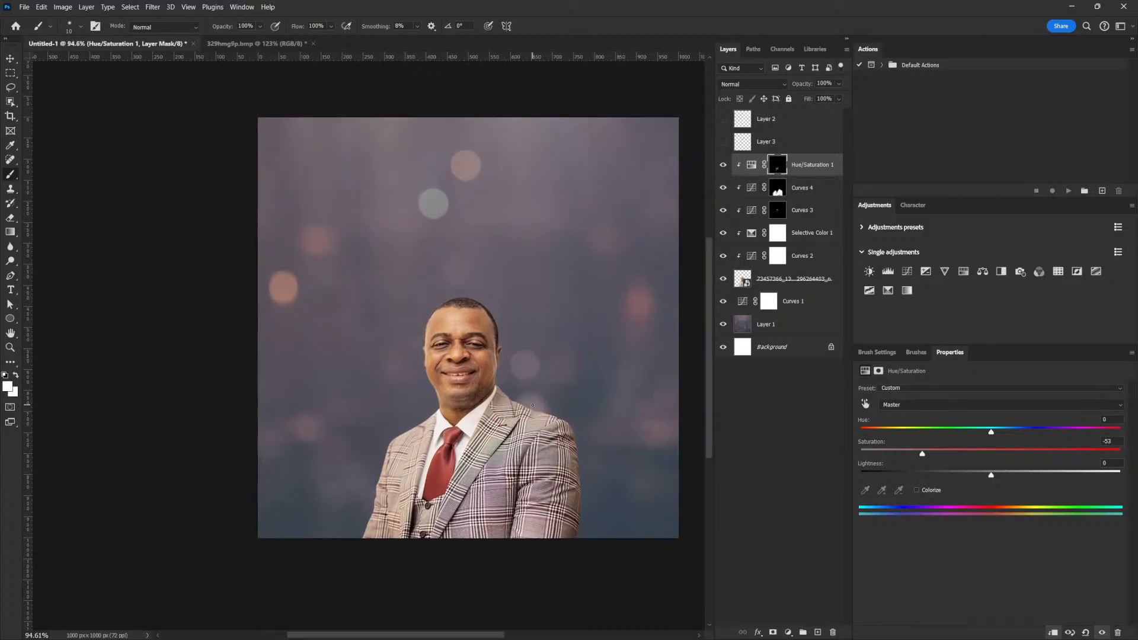
{"action": "scroll", "coordinate": [536, 400], "scroll_direction": "up", "scroll_amount": 1}
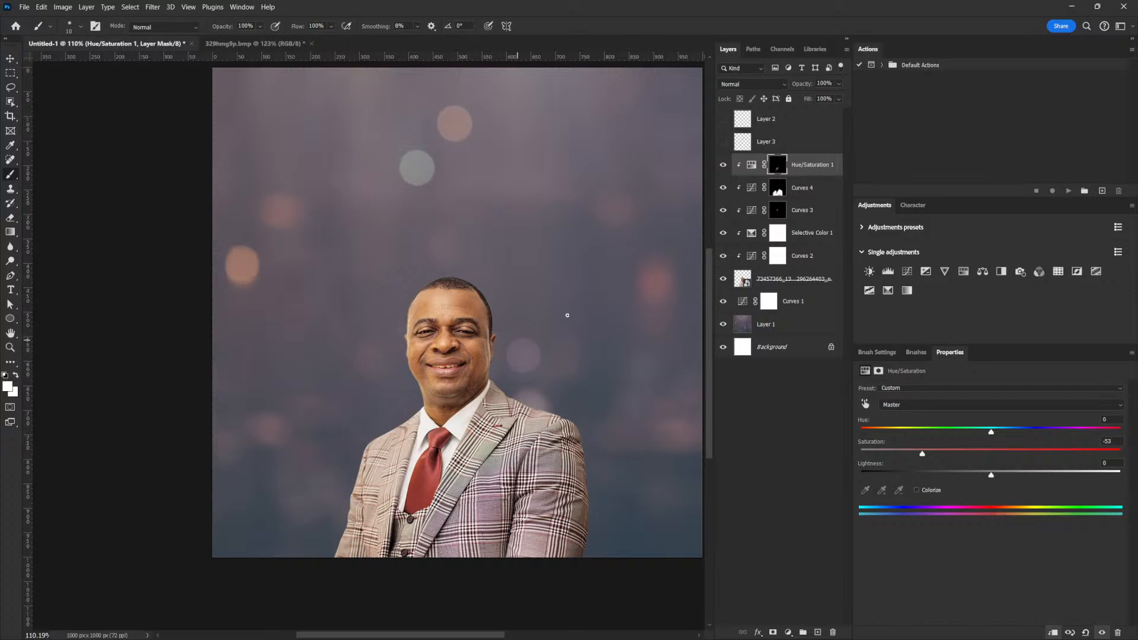
{"action": "left_click", "coordinate": [807, 169]}
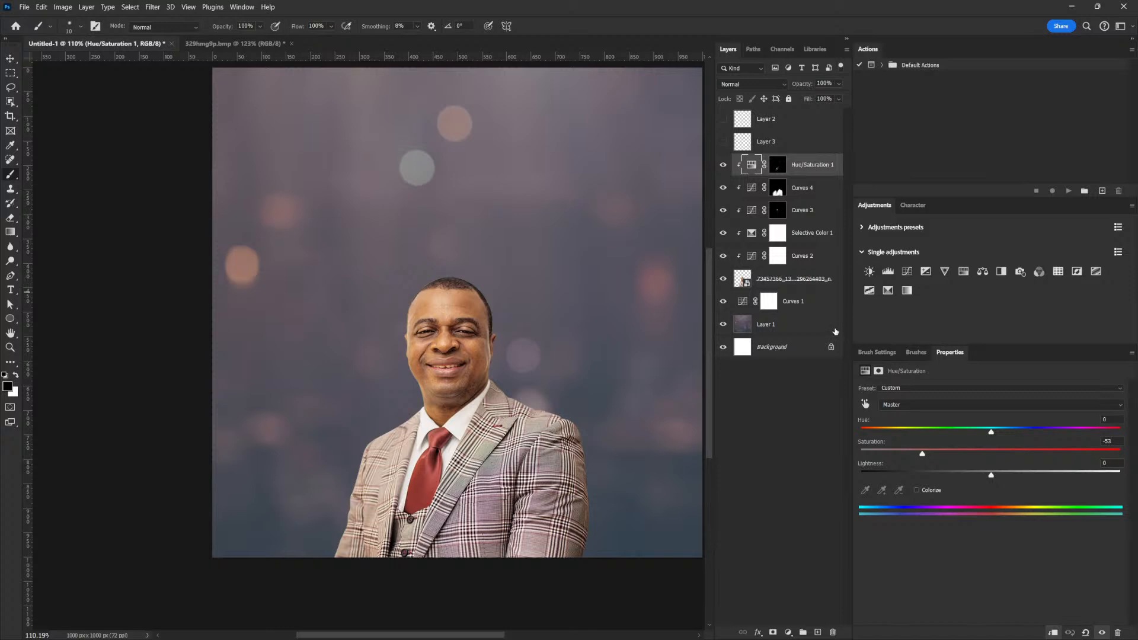
{"action": "left_click", "coordinate": [963, 273]}
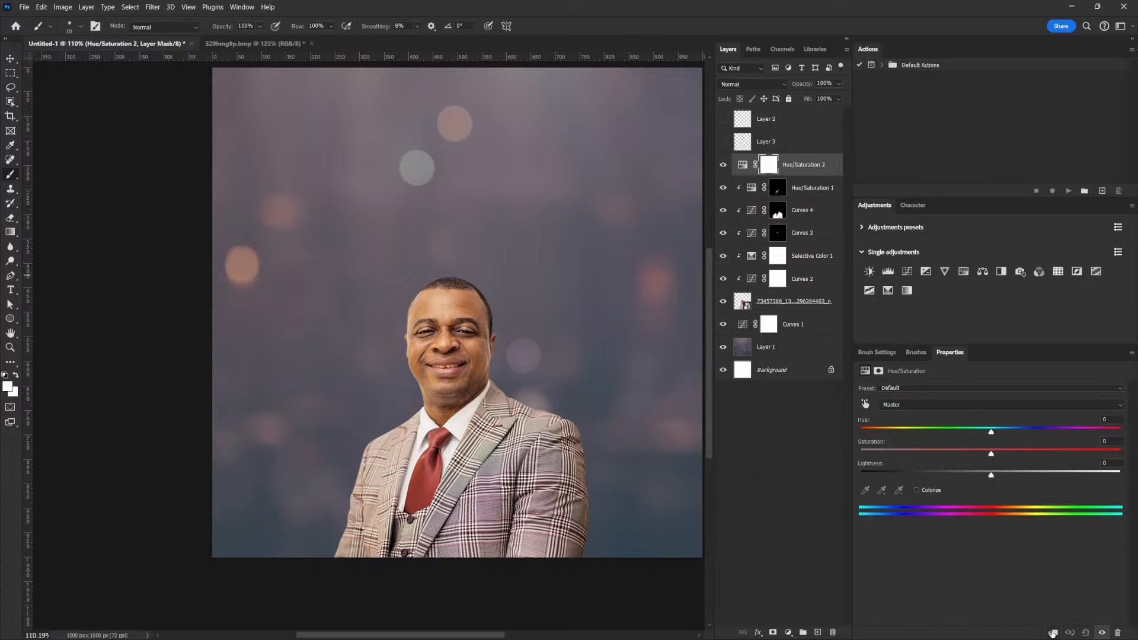
Clip Hue/Saturation 2 to the portrait, keep it on all colours at -13 saturation, and invert its mask.
{"action": "left_click", "coordinate": [1053, 633]}
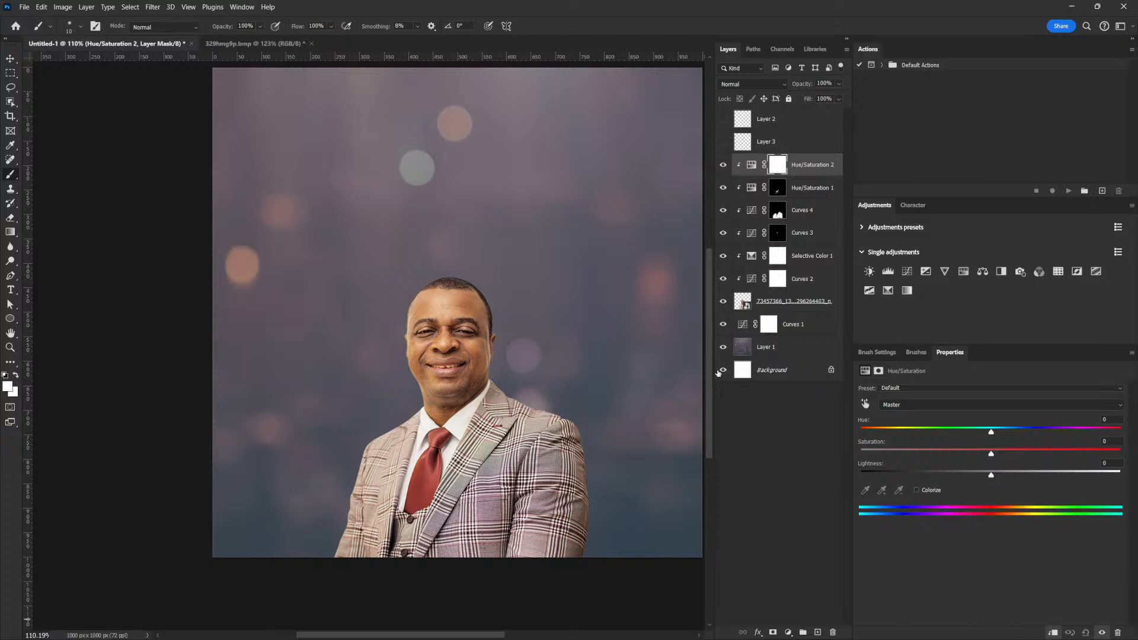
{"action": "left_click", "coordinate": [936, 405]}
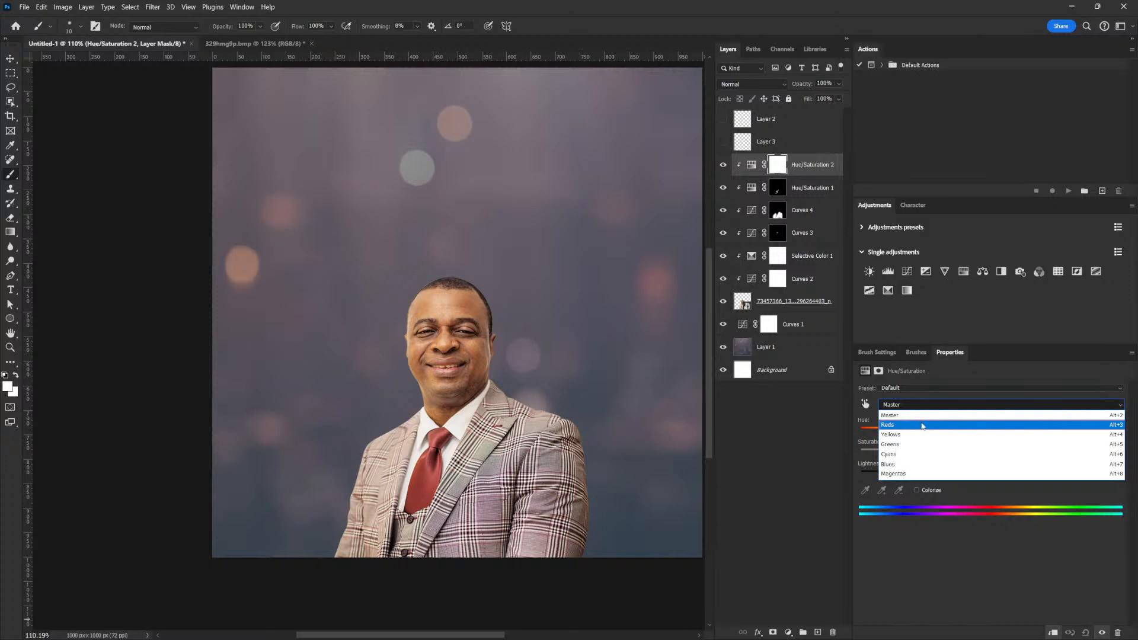
{"action": "left_click", "coordinate": [896, 416]}
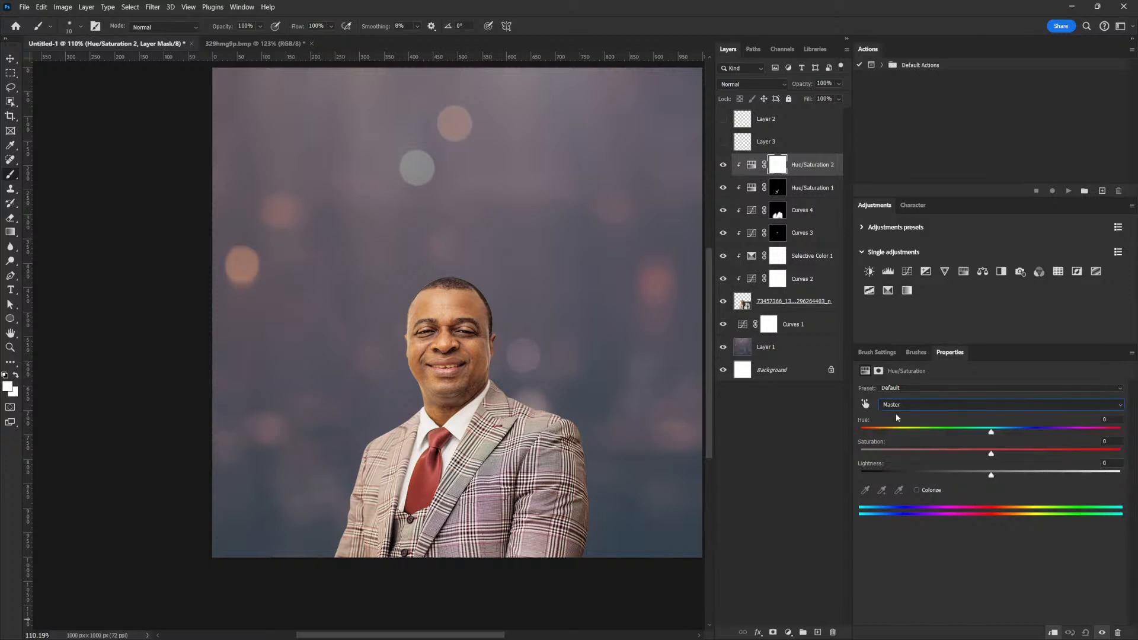
{"action": "left_click_drag", "start_coordinate": [992, 456], "coordinate": [979, 457]}
{"action": "key", "text": "ctrl+i"}
Paint white on the mask to desaturate the face, cheek, jaw and neck.
{"action": "scroll", "coordinate": [479, 382], "scroll_direction": "up", "scroll_amount": 5}
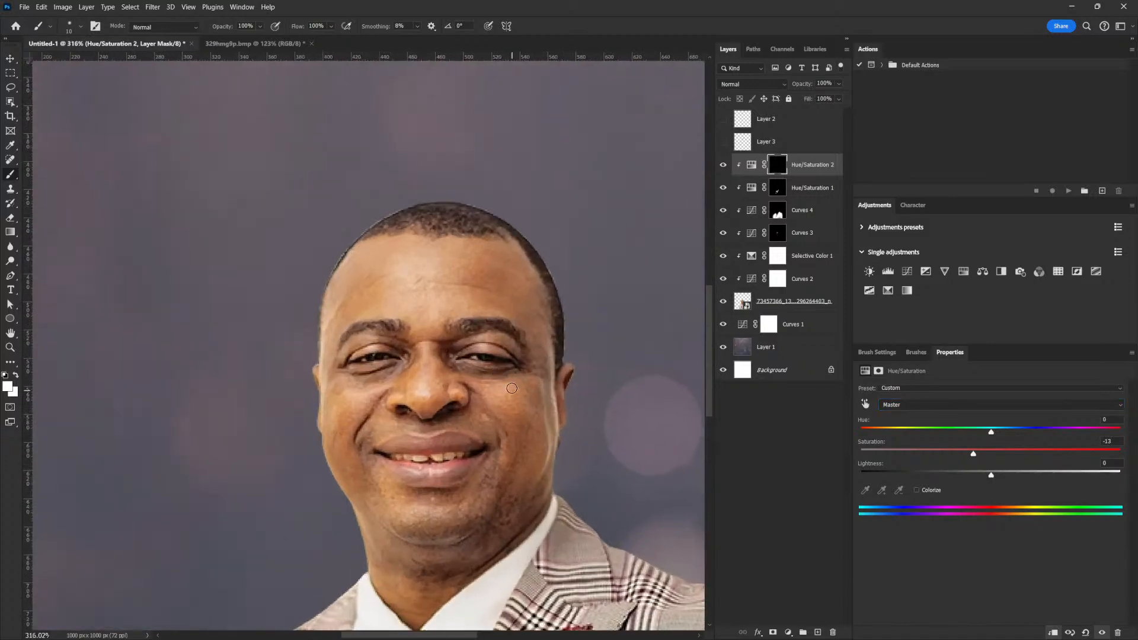
{"action": "key", "text": "bracketright"}
{"action": "key", "text": "bracketright"}
{"action": "key", "text": "bracketright"}
{"action": "key", "text": "bracketright"}
{"action": "key", "text": "bracketright"}
{"action": "key", "text": "bracketright"}
{"action": "key", "text": "bracketright"}
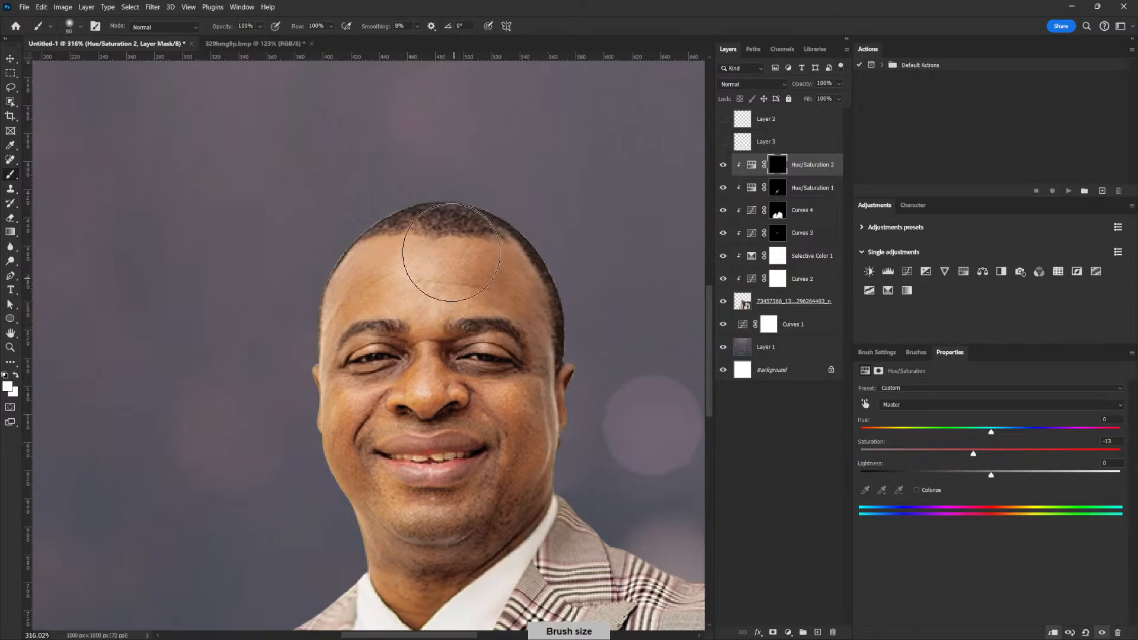
{"action": "mouse_move", "coordinate": [474, 298]}
{"action": "left_mouse_down"}
{"action": "mouse_move", "coordinate": [527, 289]}
{"action": "mouse_move", "coordinate": [490, 297]}
{"action": "mouse_move", "coordinate": [450, 168]}
{"action": "mouse_move", "coordinate": [389, 177]}
{"action": "mouse_move", "coordinate": [333, 334]}
{"action": "mouse_move", "coordinate": [429, 300]}
{"action": "left_mouse_up"}
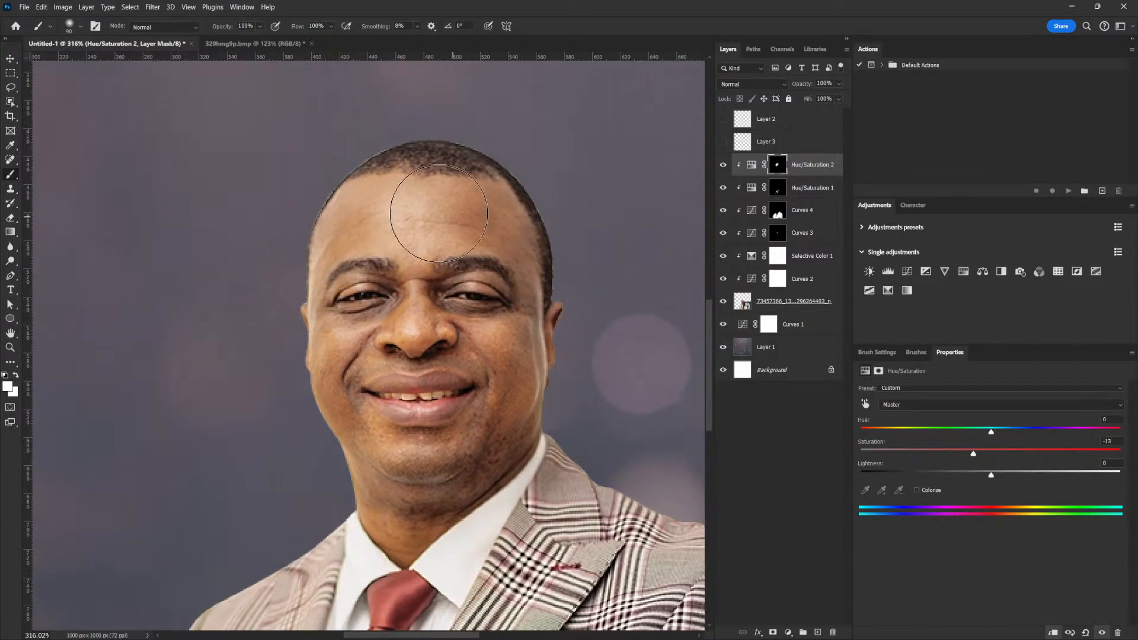
{"action": "key", "text": "bracketleft"}
{"action": "key", "text": "bracketleft"}
{"action": "key", "text": "bracketleft"}
{"action": "key", "text": "bracketleft"}
{"action": "key", "text": "bracketleft"}
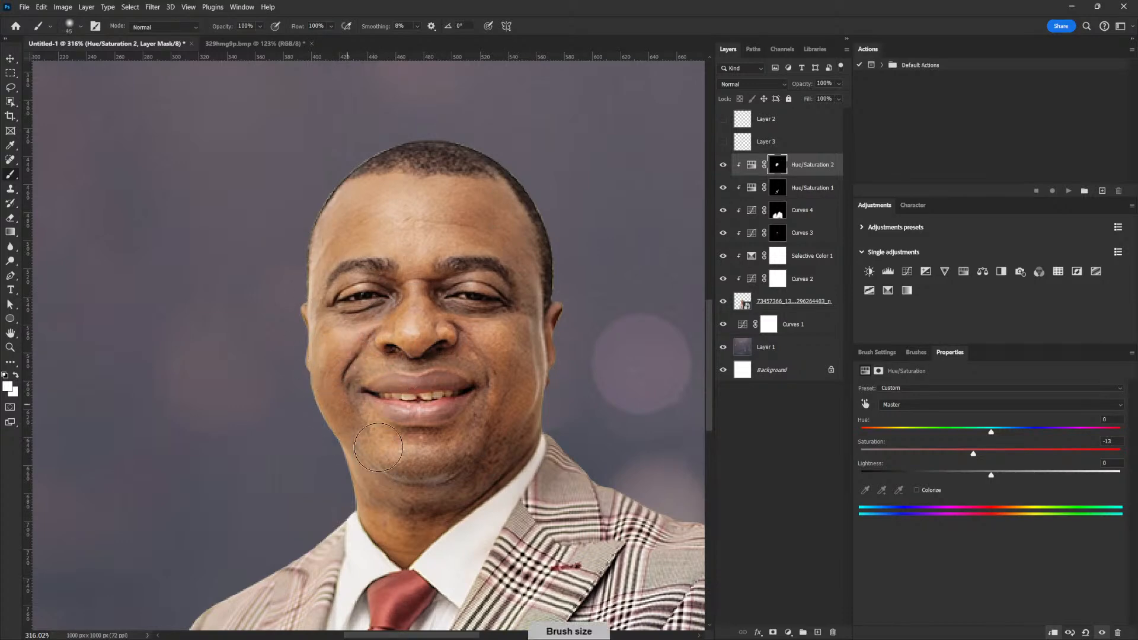
{"action": "key", "text": "bracketright"}
{"action": "key", "text": "bracketright"}
{"action": "key", "text": "bracketright"}
{"action": "key", "text": "bracketright"}
{"action": "left_click_drag", "start_coordinate": [493, 360], "coordinate": [532, 297]}
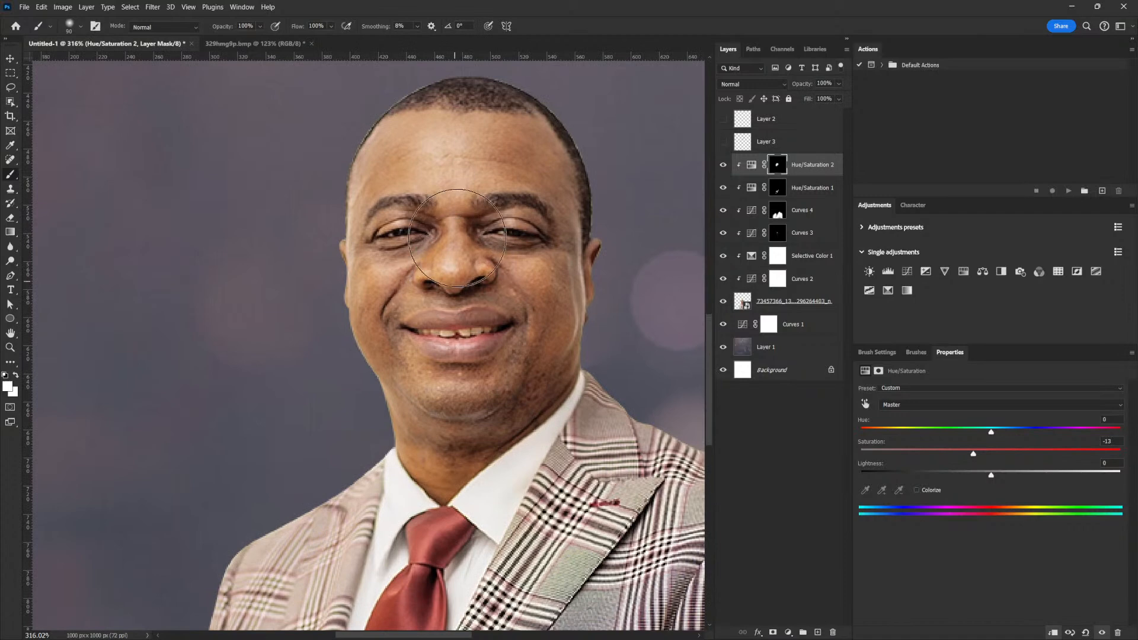
{"action": "key", "text": "bracketleft"}
{"action": "key", "text": "bracketleft"}
{"action": "key", "text": "bracketleft"}
{"action": "key", "text": "bracketleft"}
{"action": "key", "text": "bracketleft"}
{"action": "key", "text": "bracketleft"}
{"action": "mouse_move", "coordinate": [381, 327]}
{"action": "left_mouse_down"}
{"action": "mouse_move", "coordinate": [428, 444]}
{"action": "mouse_move", "coordinate": [548, 314]}
{"action": "left_mouse_up"}
{"action": "mouse_move", "coordinate": [560, 358]}
{"action": "left_mouse_down"}
{"action": "mouse_move", "coordinate": [470, 437]}
{"action": "mouse_move", "coordinate": [410, 418]}
{"action": "mouse_move", "coordinate": [405, 429]}
{"action": "mouse_move", "coordinate": [427, 462]}
{"action": "mouse_move", "coordinate": [495, 434]}
{"action": "left_mouse_up"}
Add a Hue/Saturation 3 adjustment layer above Hue/Saturation 2.
{"action": "left_click_drag", "start_coordinate": [579, 316], "coordinate": [569, 344]}
{"action": "left_click_drag", "start_coordinate": [569, 344], "coordinate": [521, 313]}
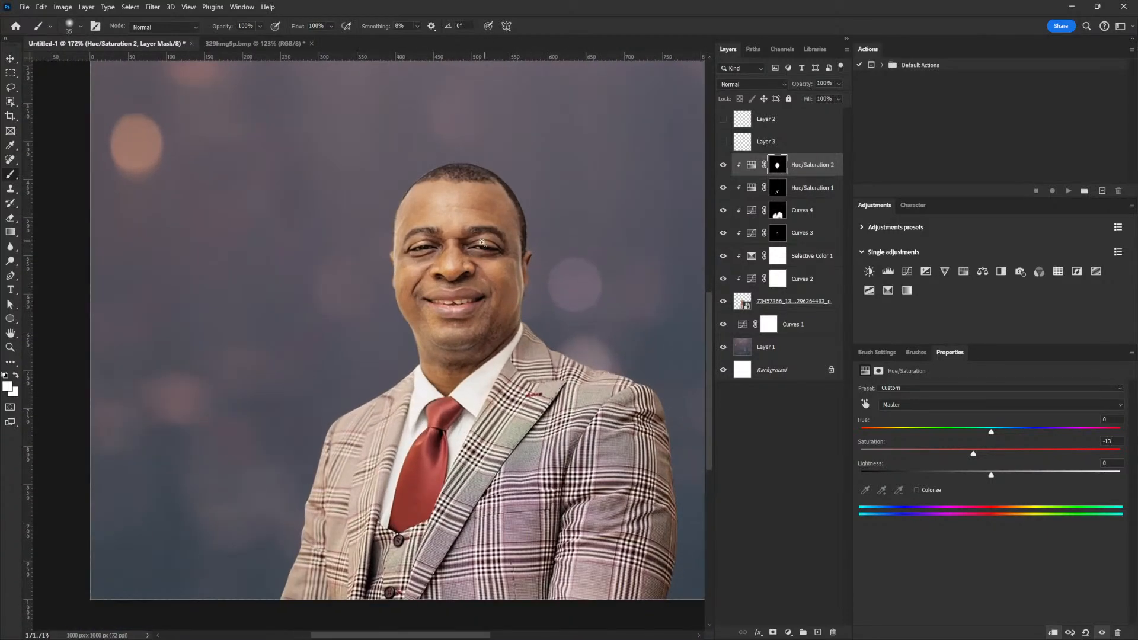
{"action": "mouse_move", "coordinate": [514, 394]}
{"action": "left_mouse_down"}
{"action": "mouse_move", "coordinate": [529, 386]}
{"action": "mouse_move", "coordinate": [512, 379]}
{"action": "left_mouse_up"}
{"action": "left_click_drag", "start_coordinate": [501, 427], "coordinate": [549, 354]}
{"action": "left_click_drag", "start_coordinate": [490, 381], "coordinate": [496, 394]}
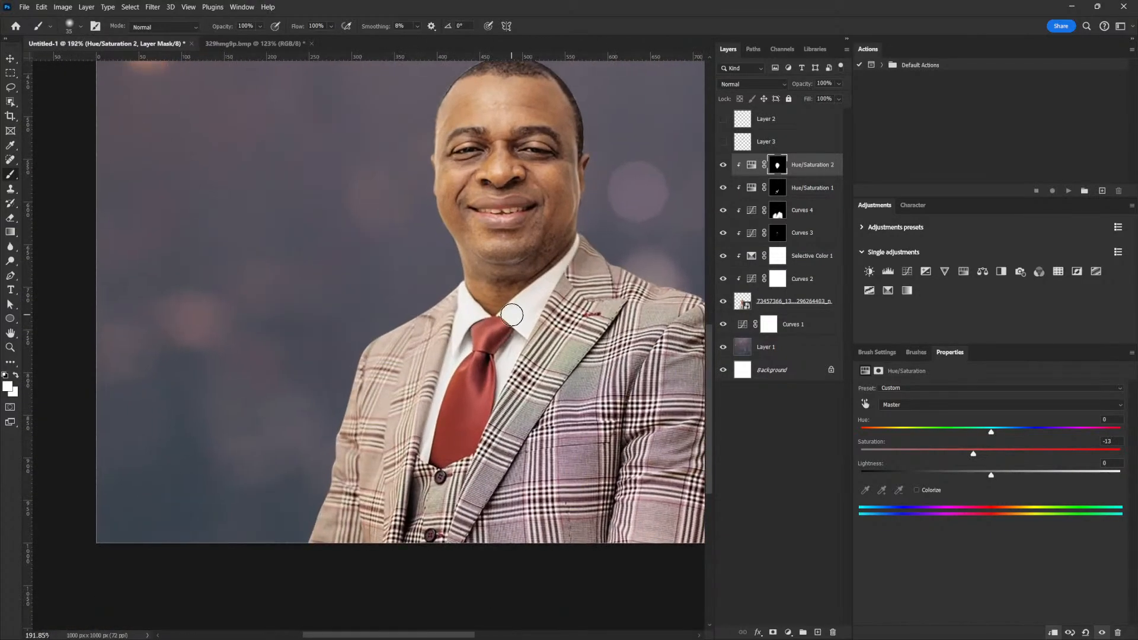
{"action": "left_click", "coordinate": [800, 165]}
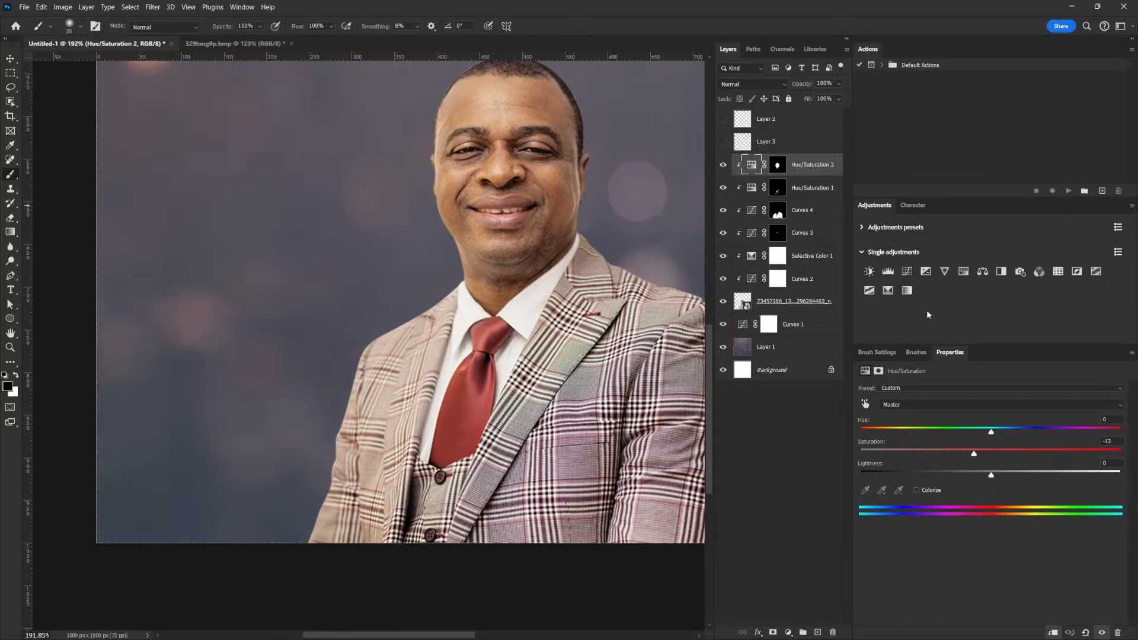
{"action": "left_click", "coordinate": [963, 271]}
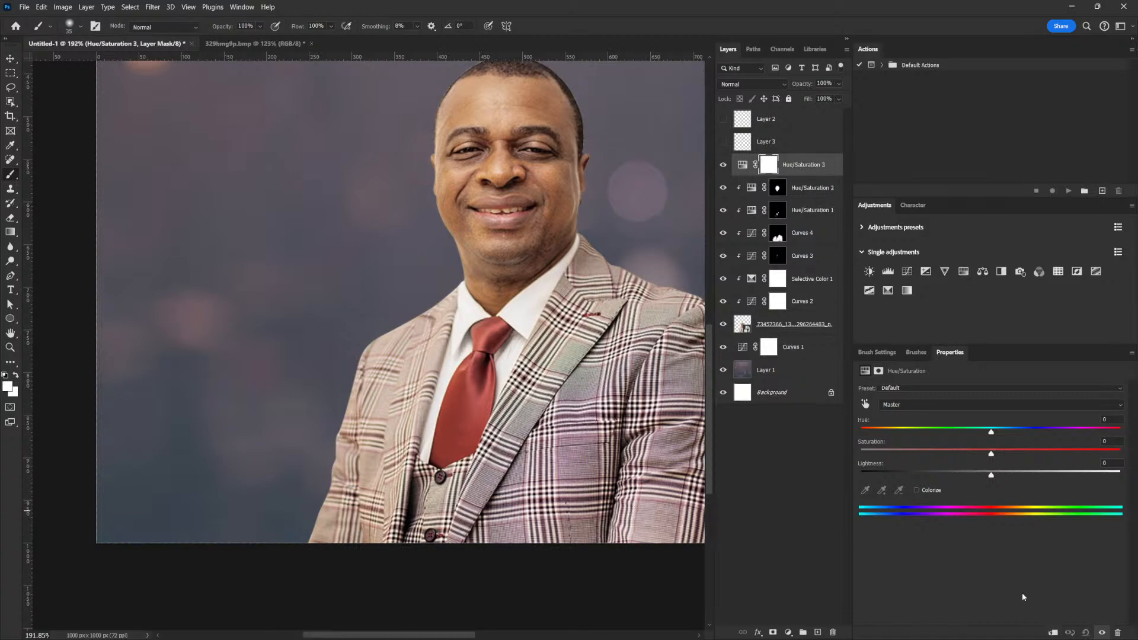
Clip Hue/Saturation 3 to the portrait and sample the tie to target Reds.
{"action": "left_click", "coordinate": [1053, 633]}
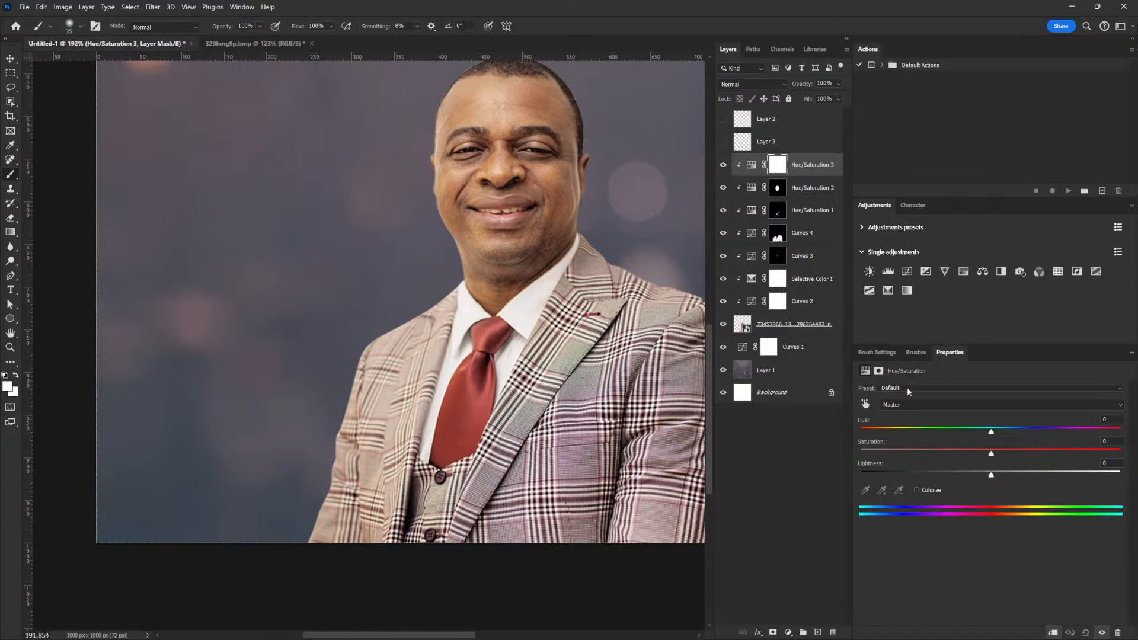
{"action": "left_click", "coordinate": [865, 404]}
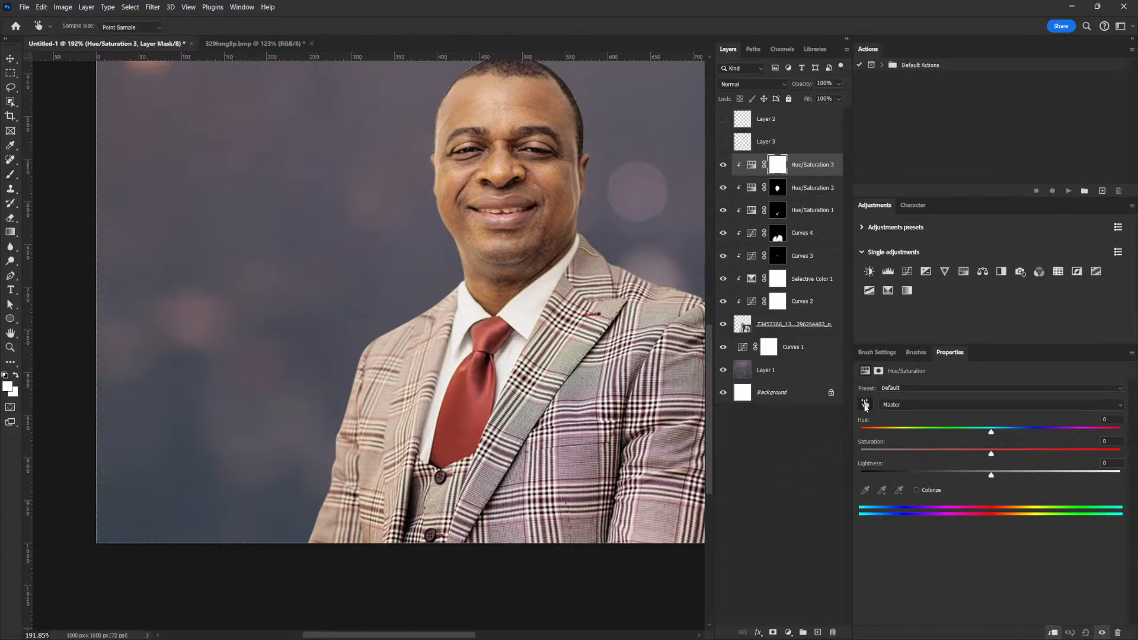
{"action": "left_click", "coordinate": [476, 400]}
Set the Reds to Hue +9 and Saturation +40, then compare before and after.
{"action": "mouse_move", "coordinate": [991, 434]}
{"action": "left_mouse_down"}
{"action": "mouse_move", "coordinate": [978, 436]}
{"action": "mouse_move", "coordinate": [1001, 435]}
{"action": "left_mouse_up"}
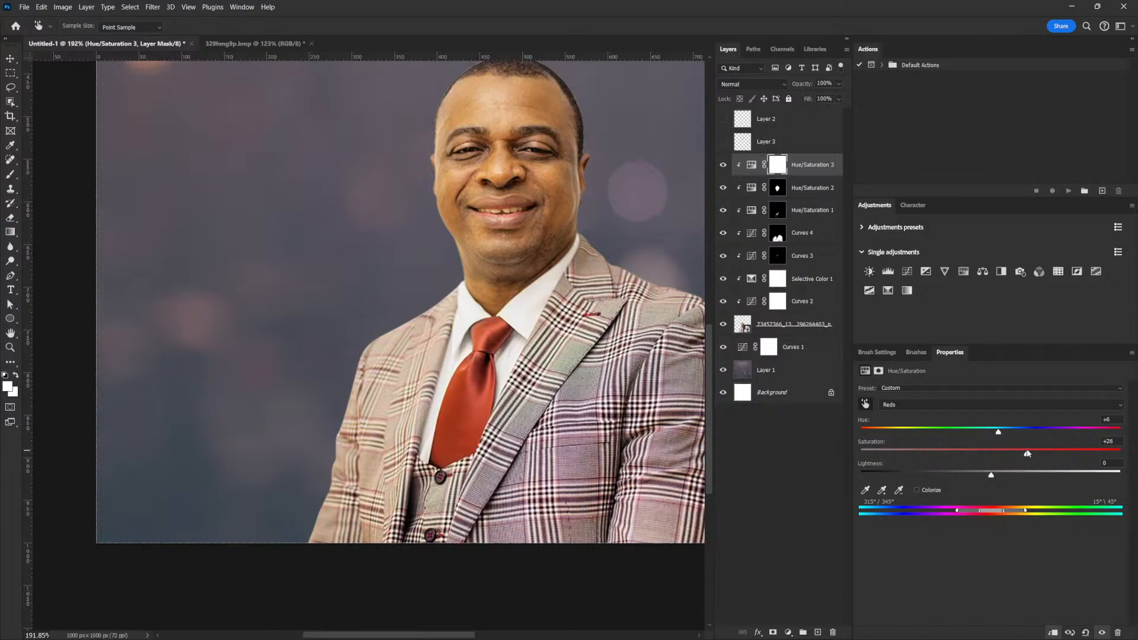
{"action": "left_click_drag", "start_coordinate": [1000, 435], "coordinate": [999, 439]}
{"action": "left_click_drag", "start_coordinate": [1026, 456], "coordinate": [1029, 457]}
{"action": "left_click_drag", "start_coordinate": [1000, 435], "coordinate": [1043, 456]}
{"action": "left_click", "coordinate": [723, 166]}
{"action": "left_click", "coordinate": [723, 166]}
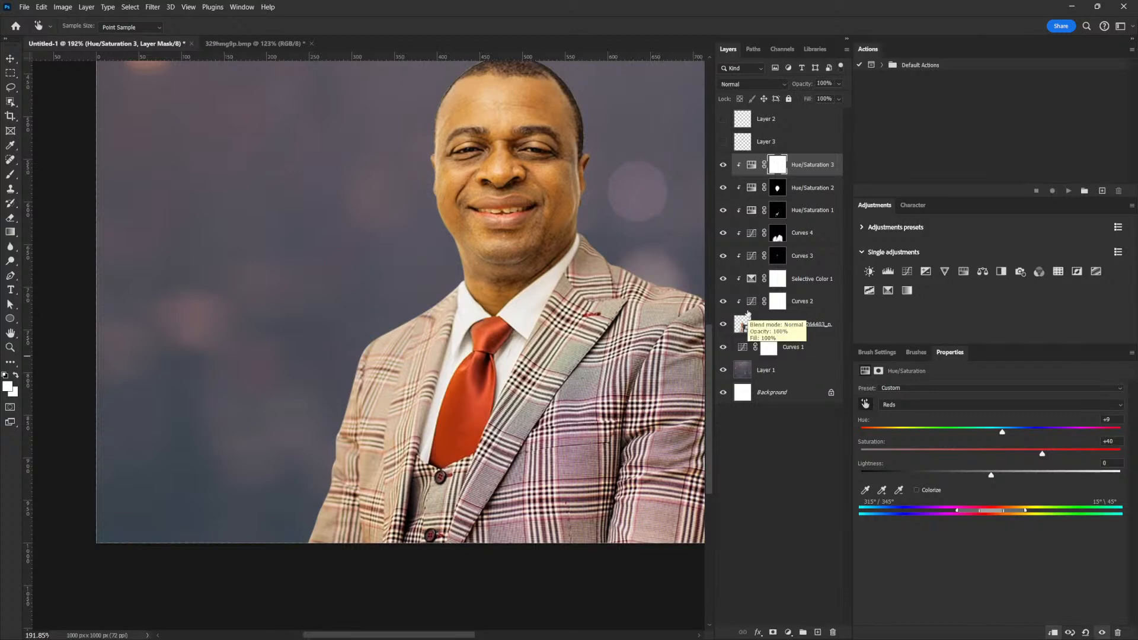
Invert the Hue/Saturation 3 mask to hide the orange recolour everywhere.
{"action": "key", "text": "b"}
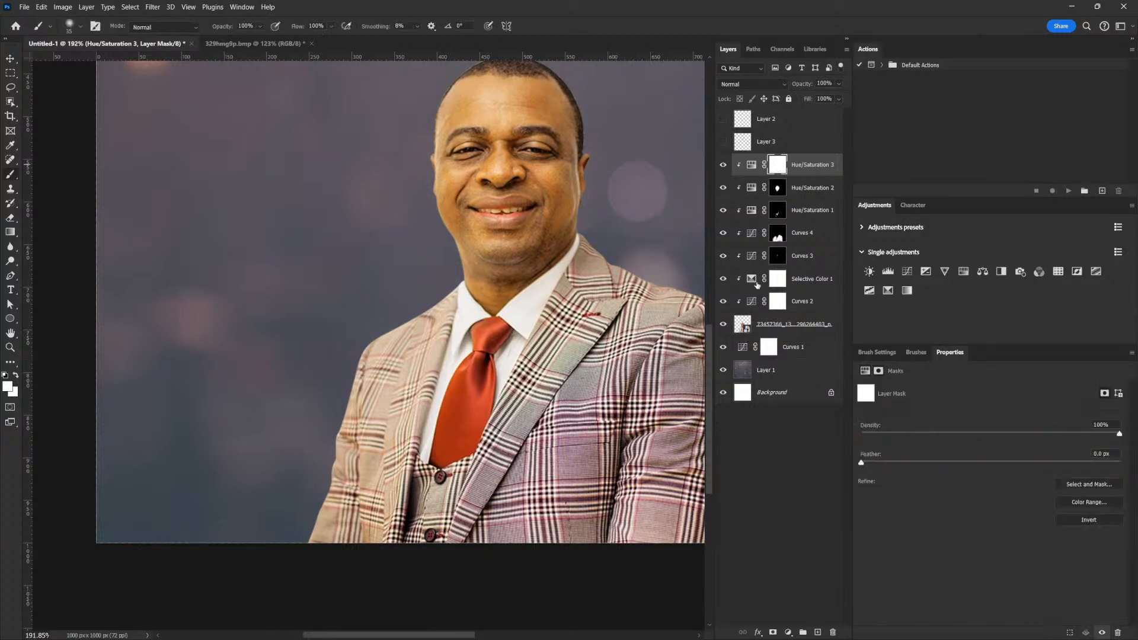
{"action": "key", "text": "ctrl+i"}
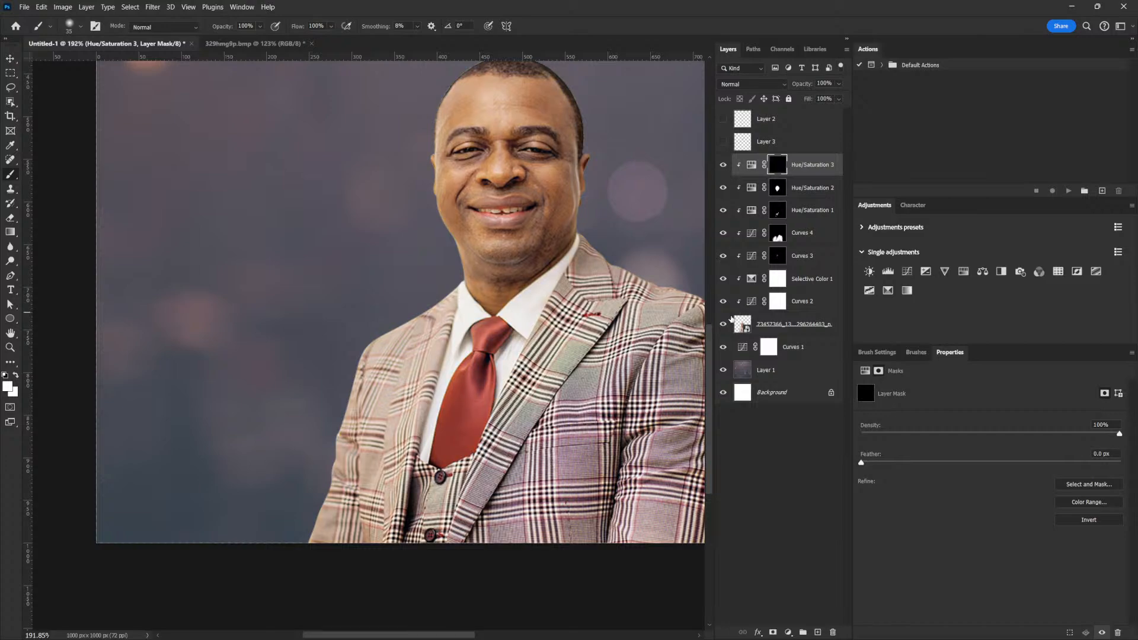
{"action": "key", "text": "p"}
{"action": "scroll", "coordinate": [512, 461], "scroll_direction": "up", "scroll_amount": 3}
{"action": "scroll", "coordinate": [513, 461], "scroll_direction": "up", "scroll_amount": 3}
Trace the tie's right edge and knot up to the collar with the Pen tool.
{"action": "left_click", "coordinate": [470, 518]}
{"action": "left_click_drag", "start_coordinate": [522, 398], "coordinate": [535, 373]}
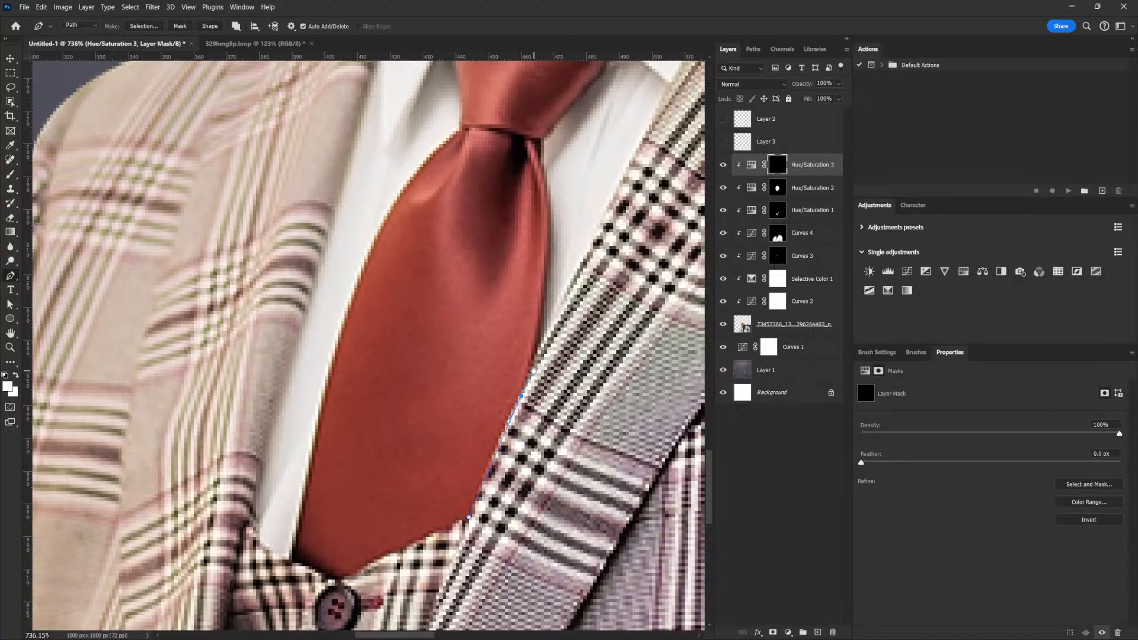
{"action": "scroll", "coordinate": [534, 369], "scroll_direction": "down", "scroll_amount": 1}
{"action": "left_click_drag", "start_coordinate": [532, 361], "coordinate": [546, 337]}
{"action": "left_click", "coordinate": [544, 300]}
{"action": "left_click", "coordinate": [549, 276]}
{"action": "left_click_drag", "start_coordinate": [549, 177], "coordinate": [543, 155]}
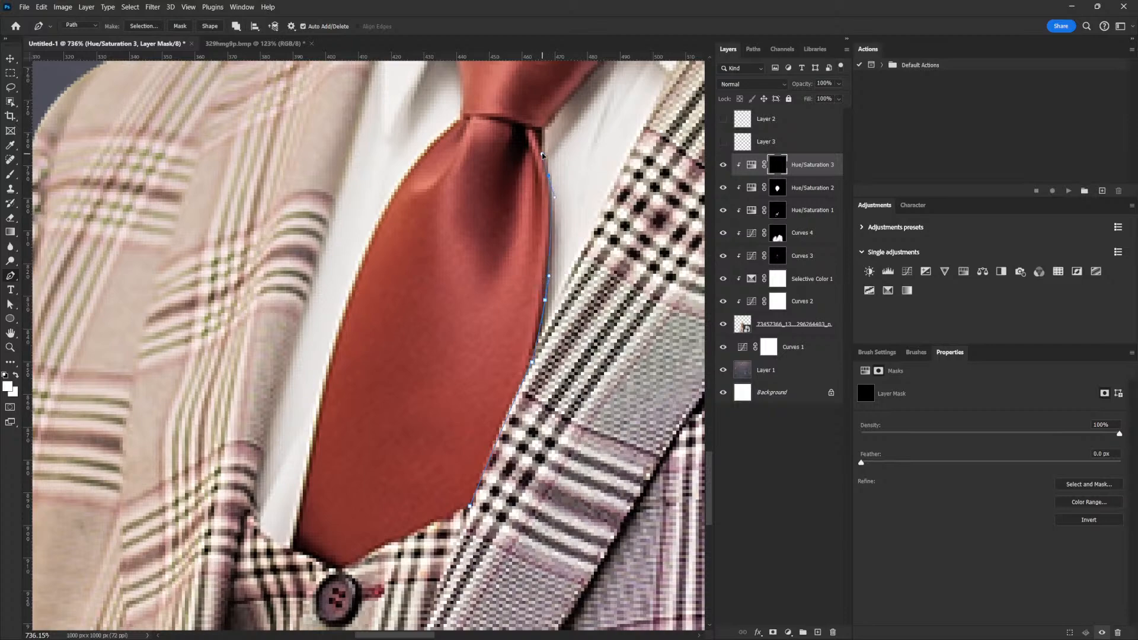
{"action": "left_click", "coordinate": [538, 136]}
{"action": "left_click_drag", "start_coordinate": [567, 104], "coordinate": [511, 339]}
{"action": "left_click", "coordinate": [486, 360]}
{"action": "left_click", "coordinate": [502, 345]}
{"action": "left_click", "coordinate": [515, 331]}
{"action": "left_click", "coordinate": [528, 318]}
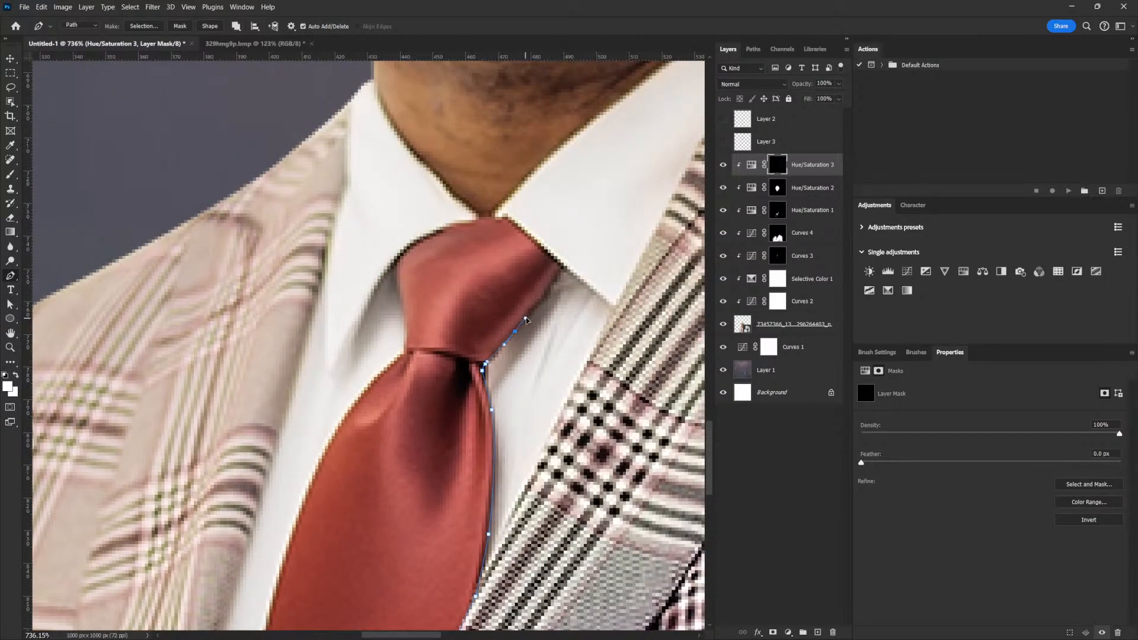
{"action": "left_click", "coordinate": [561, 267]}
{"action": "left_click", "coordinate": [503, 217]}
{"action": "left_click", "coordinate": [501, 219]}
{"action": "left_click", "coordinate": [492, 217]}
{"action": "left_click", "coordinate": [483, 217]}
{"action": "left_click", "coordinate": [476, 220]}
{"action": "left_click", "coordinate": [468, 223]}
Complete the path down the tie's left edge and around its tip, then load it as a selection.
{"action": "mouse_move", "coordinate": [409, 247]}
{"action": "left_mouse_down"}
{"action": "mouse_move", "coordinate": [385, 267]}
{"action": "mouse_move", "coordinate": [410, 246]}
{"action": "left_mouse_up"}
{"action": "left_click", "coordinate": [393, 268]}
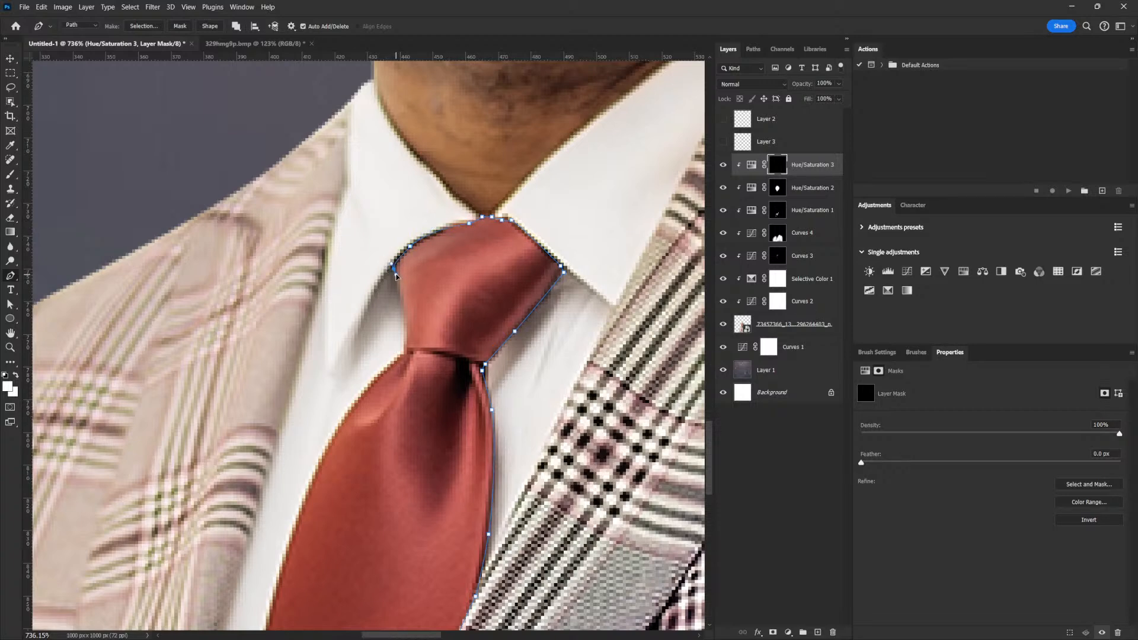
{"action": "left_click", "coordinate": [407, 337]}
{"action": "left_click", "coordinate": [406, 346]}
{"action": "left_click_drag", "start_coordinate": [380, 396], "coordinate": [572, 275]}
{"action": "left_click_drag", "start_coordinate": [527, 315], "coordinate": [488, 384]}
{"action": "left_click_drag", "start_coordinate": [562, 402], "coordinate": [581, 250]}
{"action": "left_click_drag", "start_coordinate": [485, 324], "coordinate": [460, 447]}
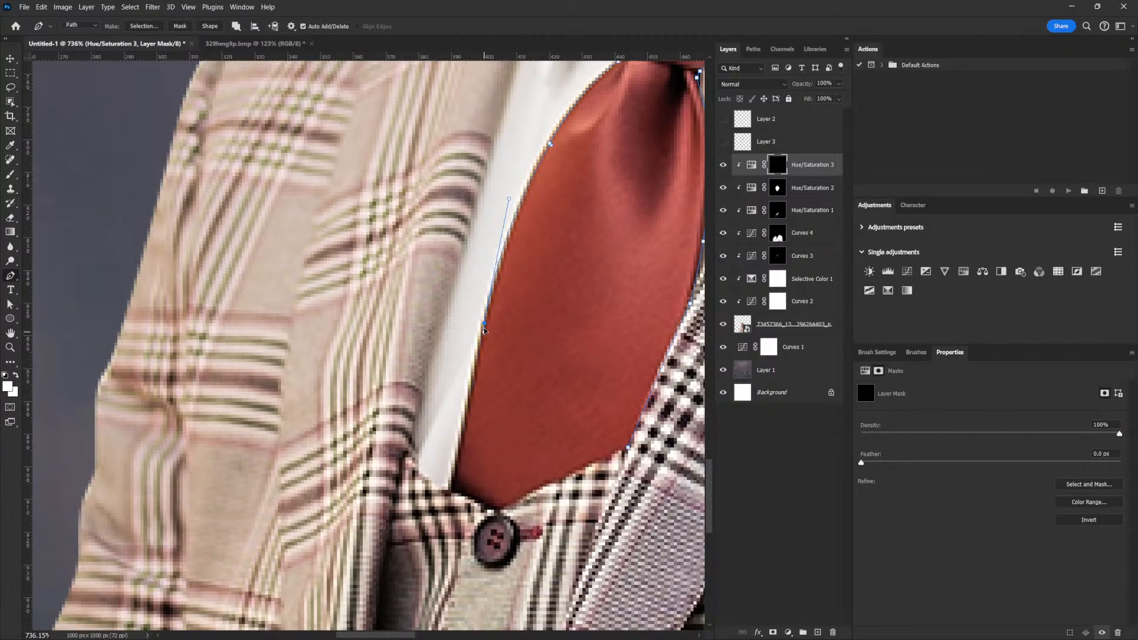
{"action": "left_click", "coordinate": [453, 477]}
{"action": "left_click", "coordinate": [478, 500]}
{"action": "left_click", "coordinate": [503, 510]}
{"action": "left_click_drag", "start_coordinate": [562, 477], "coordinate": [571, 475]}
{"action": "left_click", "coordinate": [629, 448]}
{"action": "left_click_drag", "start_coordinate": [656, 405], "coordinate": [586, 391]}
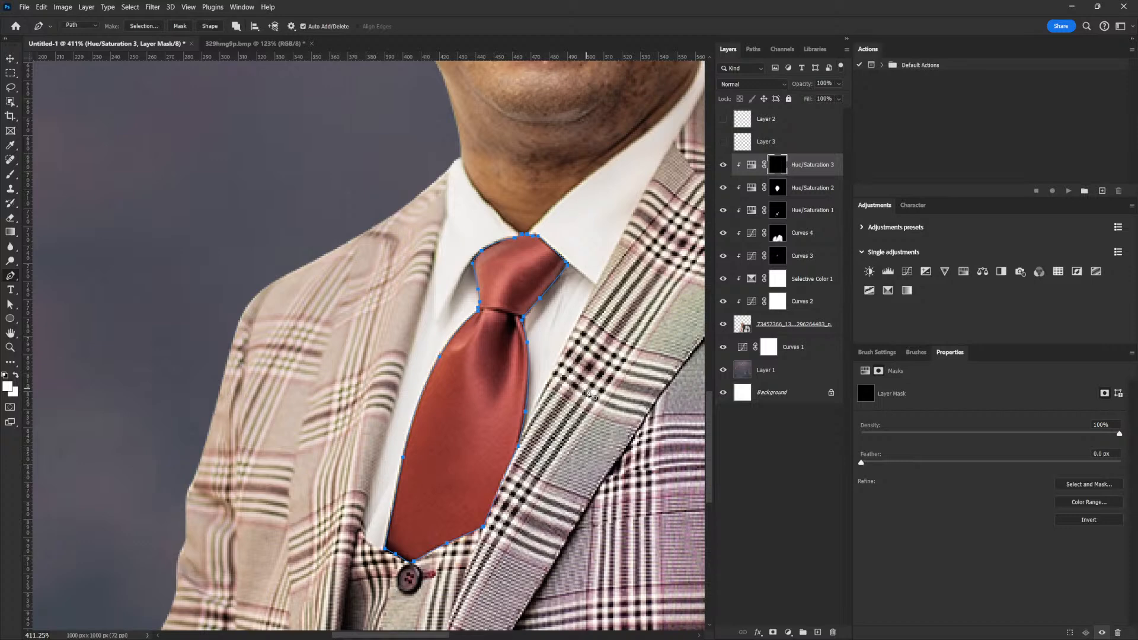
{"action": "key", "text": "ctrl+Return"}
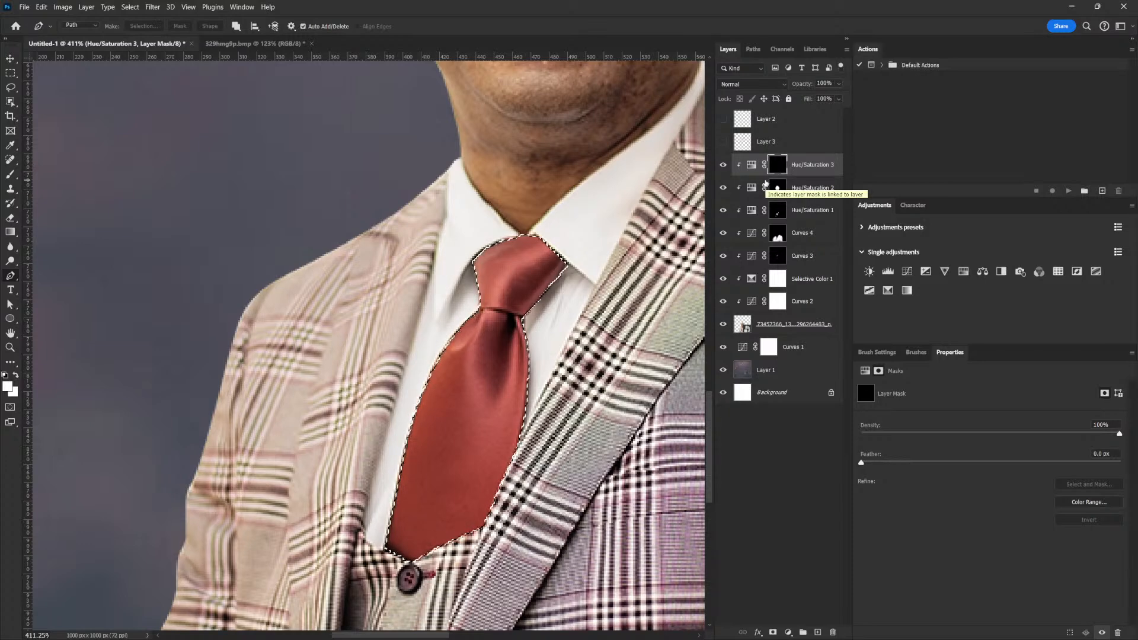
Fill the tie selection white on the mask to reveal the orange only there, then deselect.
{"action": "key", "text": "alt+BackSpace"}
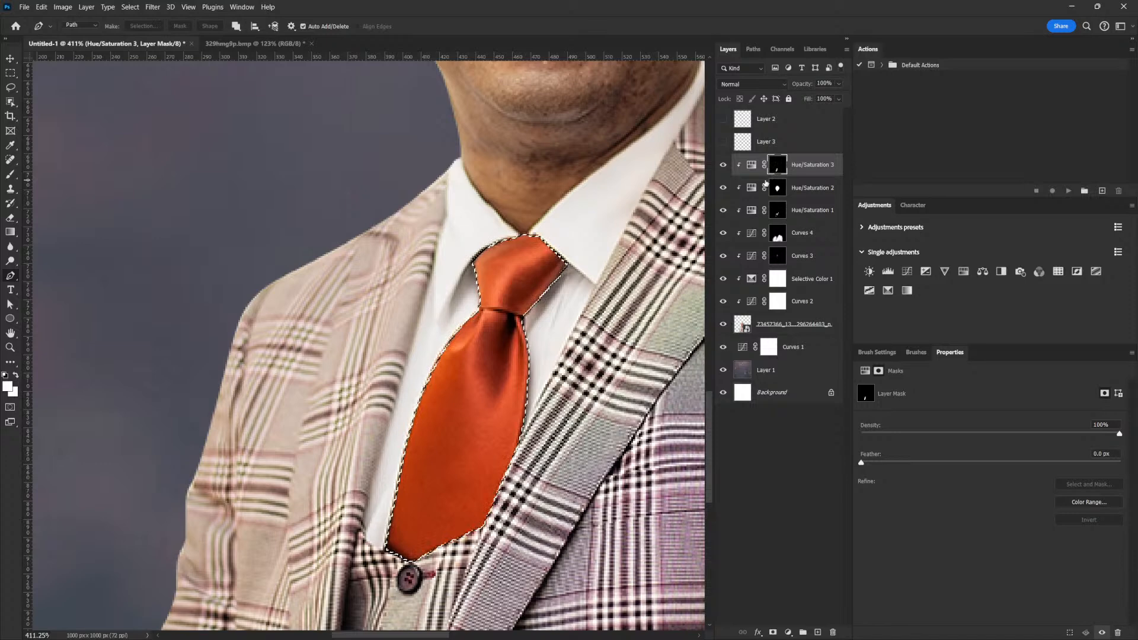
{"action": "key", "text": "ctrl+d"}
{"action": "scroll", "coordinate": [596, 345], "scroll_direction": "down", "scroll_amount": 5}
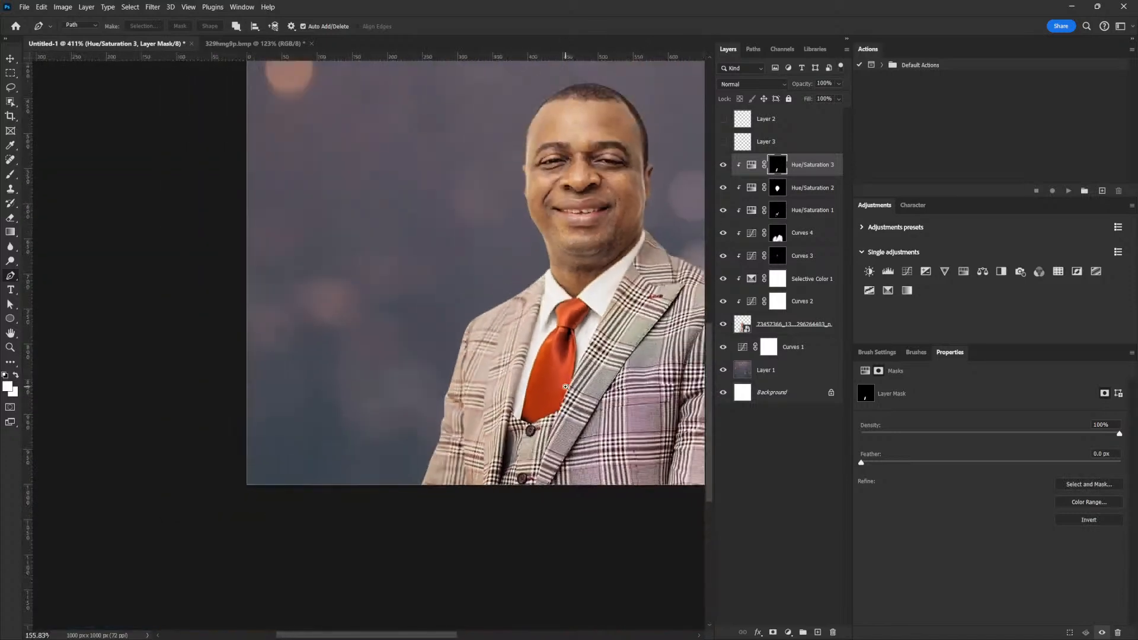
Add a Color Balance 1 adjustment layer above Hue/Saturation 3.
{"action": "left_click_drag", "start_coordinate": [614, 387], "coordinate": [559, 431]}
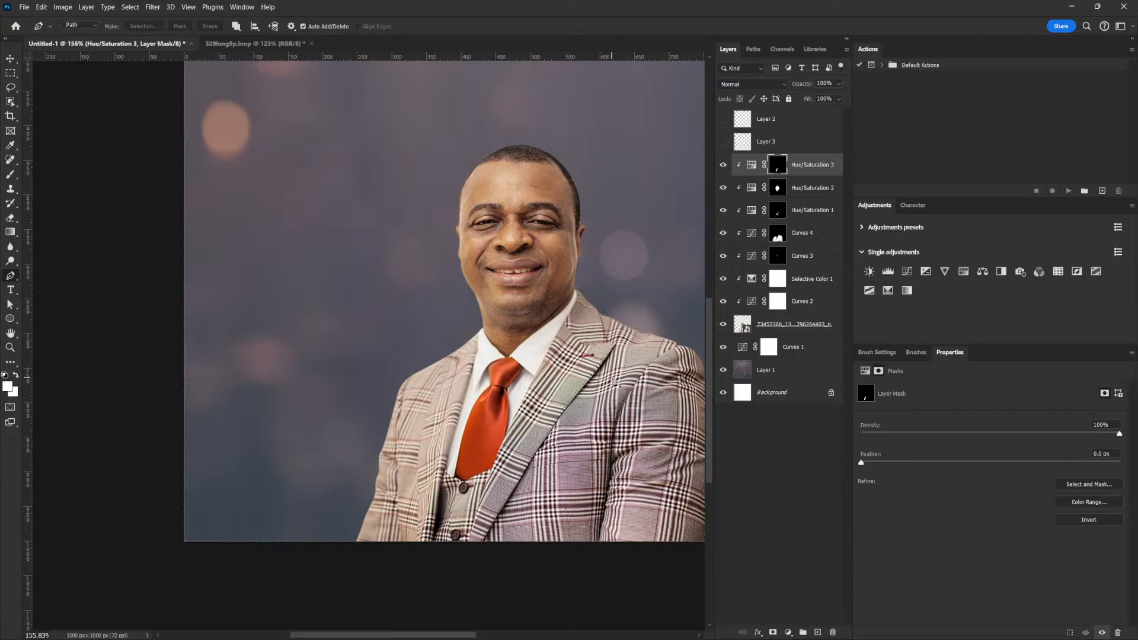
{"action": "left_click_drag", "start_coordinate": [605, 362], "coordinate": [604, 391]}
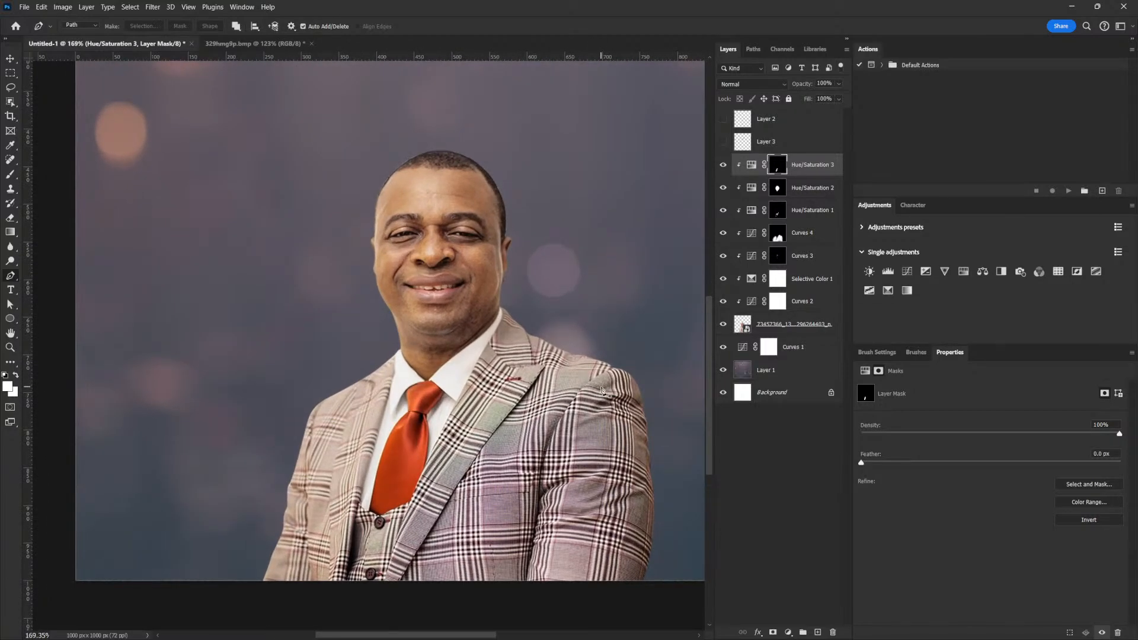
{"action": "left_click_drag", "start_coordinate": [539, 493], "coordinate": [570, 429]}
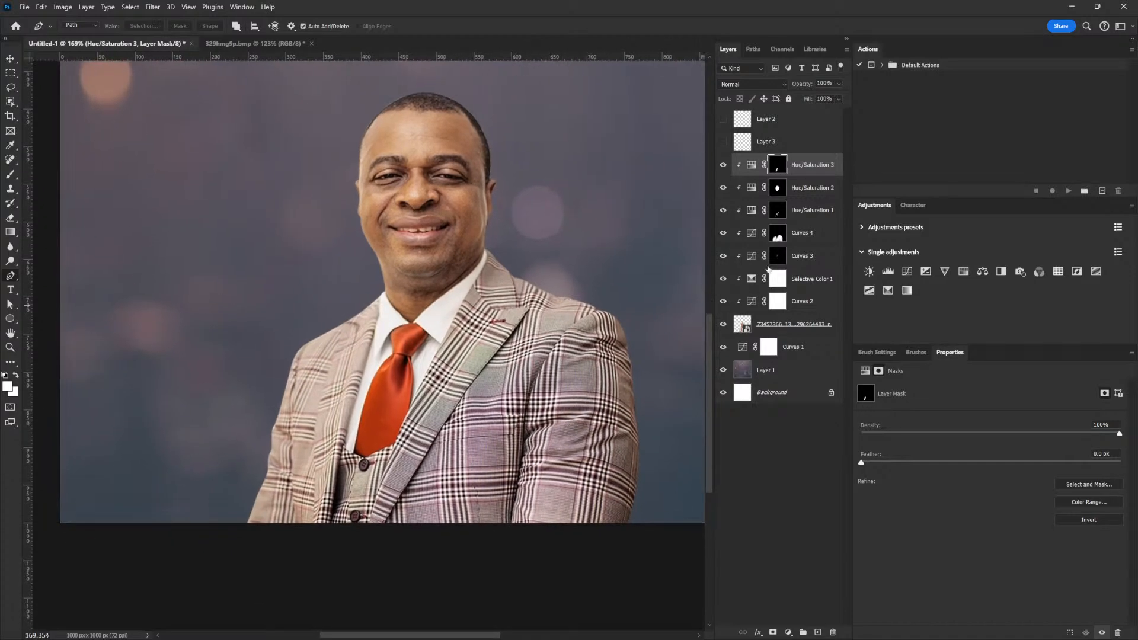
{"action": "left_click", "coordinate": [752, 164]}
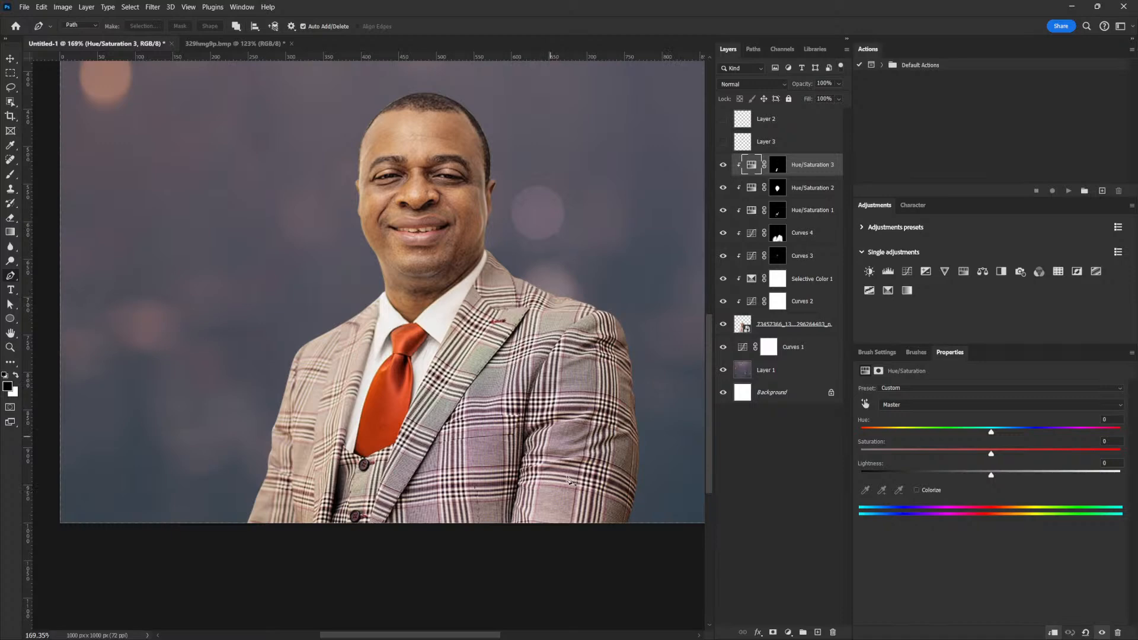
{"action": "left_click", "coordinate": [982, 276]}
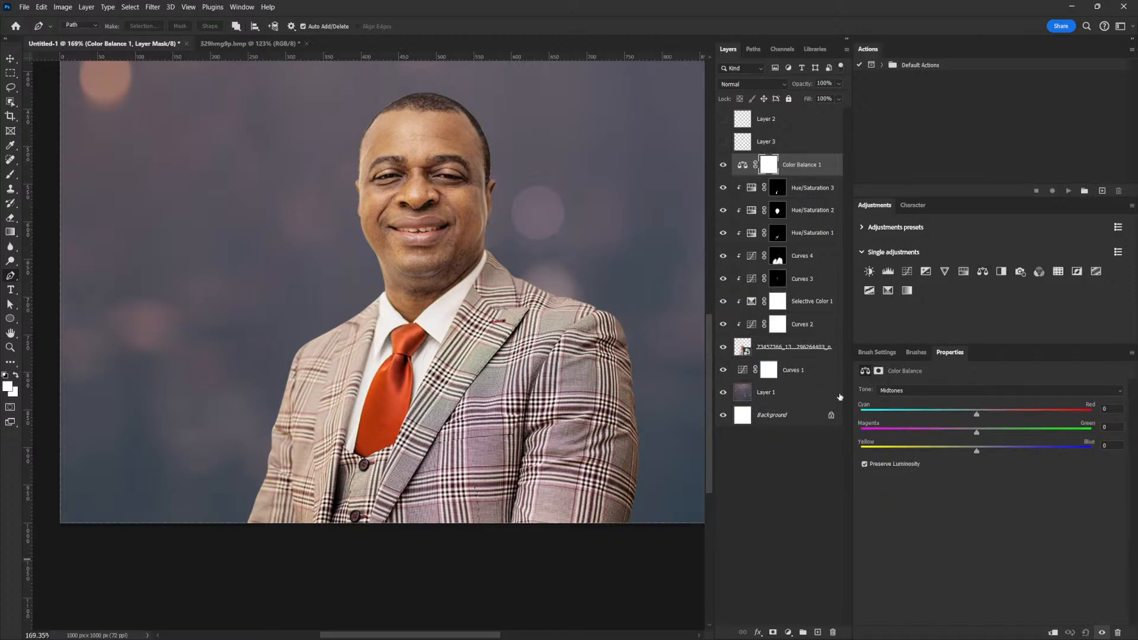
Warm the midtones to Cyan/Red +49 and Yellow/Blue -58, invert the mask to black, and clip it.
{"action": "left_click_drag", "start_coordinate": [963, 453], "coordinate": [922, 455]}
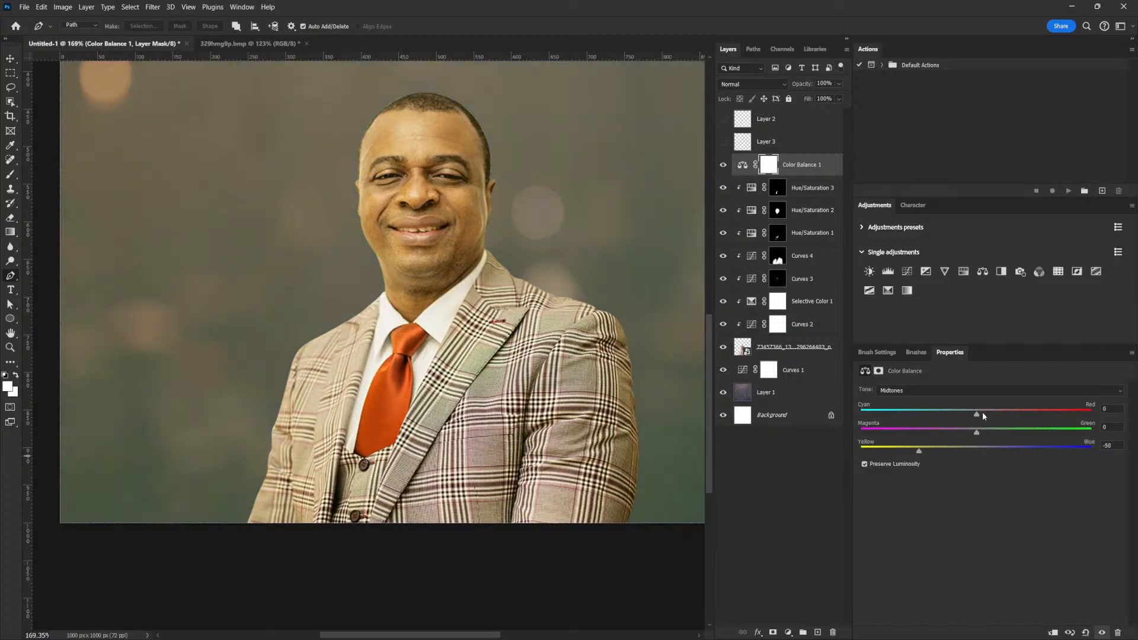
{"action": "left_click_drag", "start_coordinate": [990, 414], "coordinate": [1016, 416]}
{"action": "left_click_drag", "start_coordinate": [918, 452], "coordinate": [924, 452]}
{"action": "left_click_drag", "start_coordinate": [1018, 414], "coordinate": [1028, 415]}
{"action": "left_click_drag", "start_coordinate": [1036, 415], "coordinate": [1034, 414]}
{"action": "left_click_drag", "start_coordinate": [906, 452], "coordinate": [911, 454]}
{"action": "key", "text": "ctrl+i"}
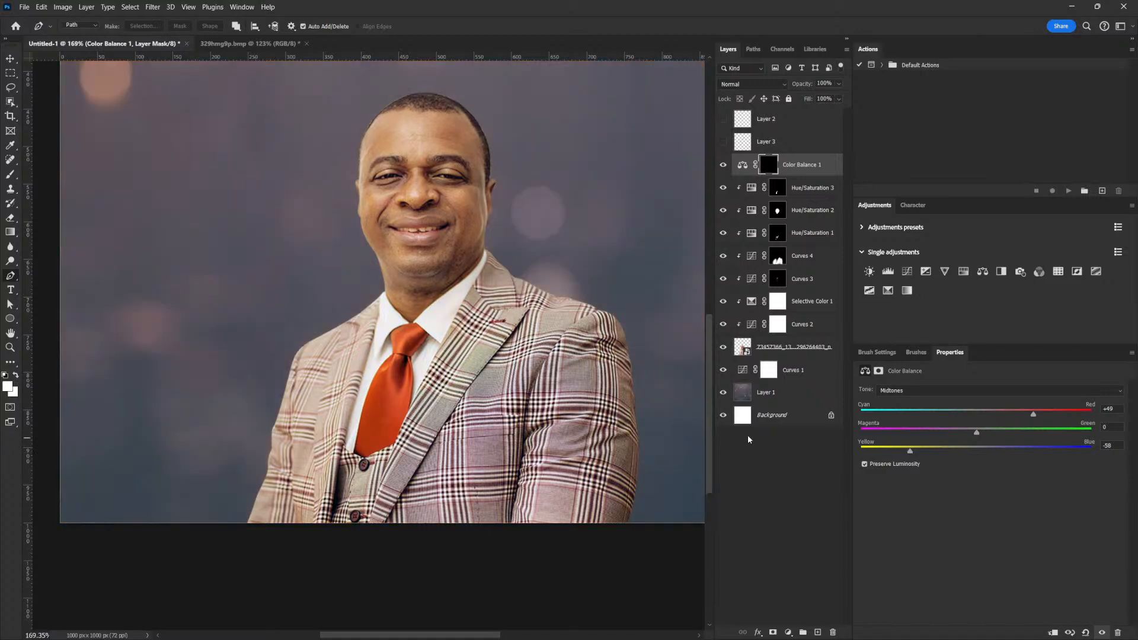
{"action": "left_click", "coordinate": [807, 176], "text": "alt"}
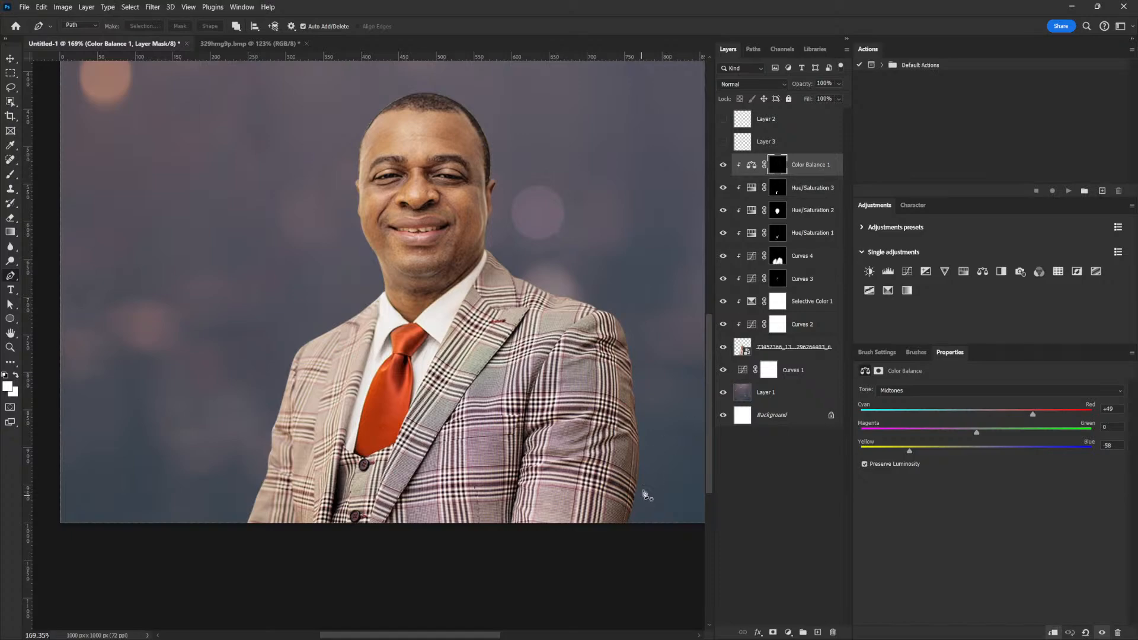
Trace a pen outline from the collar down the left lapel and around the tie's bottom edge.
{"action": "scroll", "coordinate": [376, 494], "scroll_direction": "up", "scroll_amount": 6}
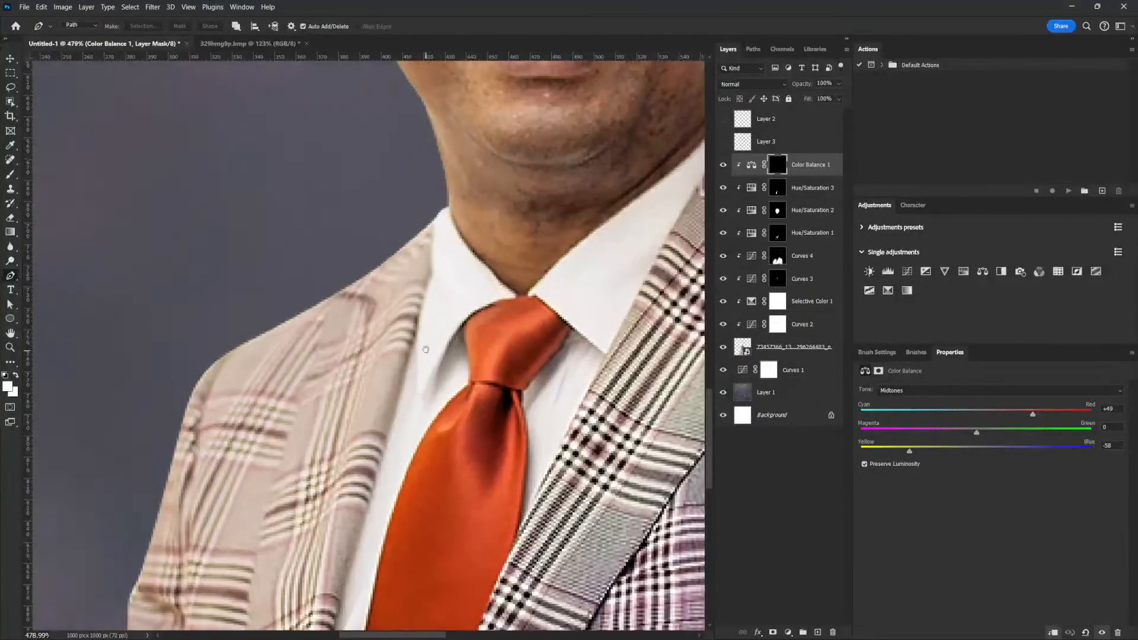
{"action": "left_click_drag", "start_coordinate": [430, 214], "coordinate": [432, 240]}
{"action": "left_click_drag", "start_coordinate": [418, 330], "coordinate": [531, 170]}
{"action": "mouse_move", "coordinate": [480, 302]}
{"action": "left_mouse_down"}
{"action": "mouse_move", "coordinate": [458, 373]}
{"action": "mouse_move", "coordinate": [479, 312]}
{"action": "left_mouse_up"}
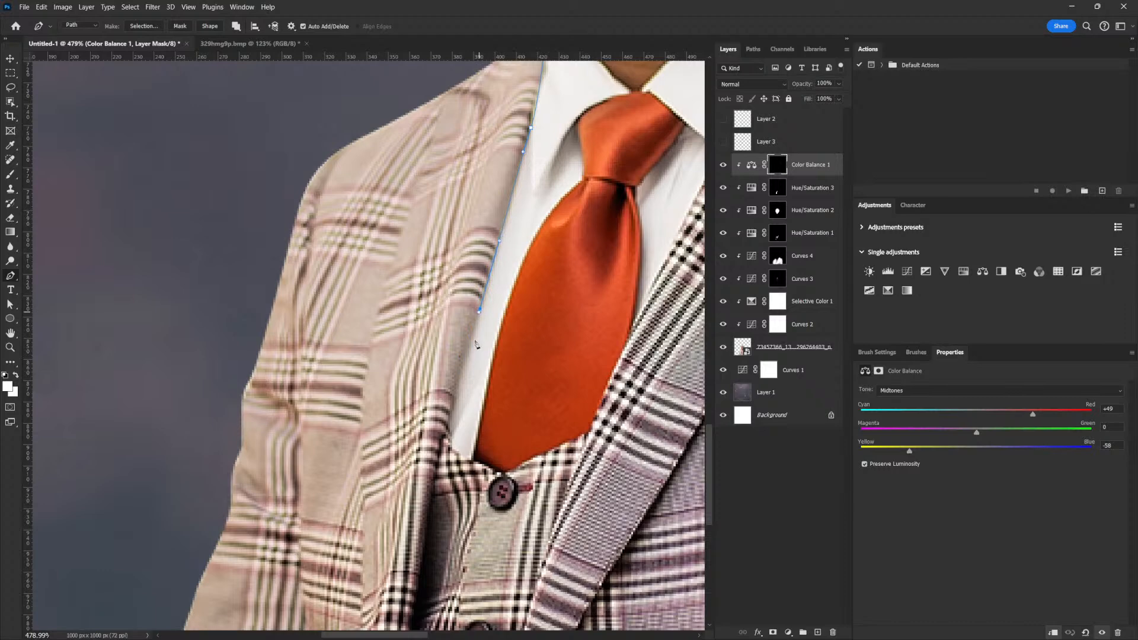
{"action": "left_click", "coordinate": [449, 432]}
{"action": "left_click", "coordinate": [478, 463]}
{"action": "left_click", "coordinate": [506, 473]}
{"action": "left_click", "coordinate": [560, 446]}
{"action": "left_click", "coordinate": [576, 438]}
{"action": "left_click", "coordinate": [589, 428]}
{"action": "left_click", "coordinate": [604, 393]}
Continue the outline up the right lapel to the collar point.
{"action": "left_click_drag", "start_coordinate": [626, 356], "coordinate": [512, 520]}
{"action": "left_click_drag", "start_coordinate": [547, 428], "coordinate": [556, 411]}
{"action": "left_click", "coordinate": [547, 429], "text": "alt"}
{"action": "left_click_drag", "start_coordinate": [630, 350], "coordinate": [521, 485]}
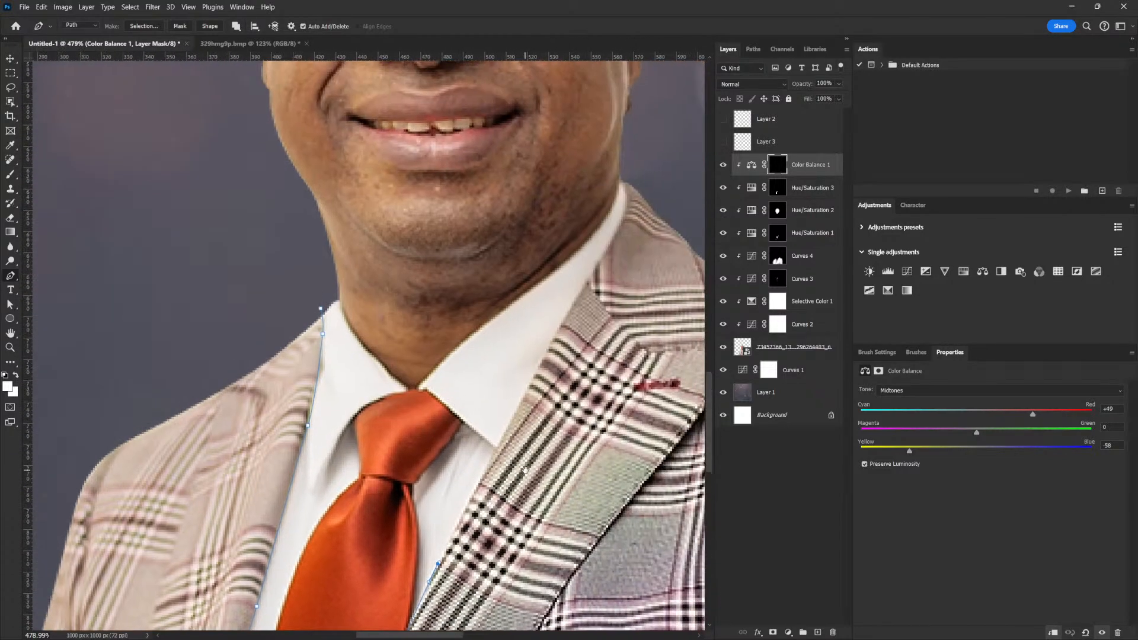
{"action": "left_click_drag", "start_coordinate": [527, 385], "coordinate": [540, 366]}
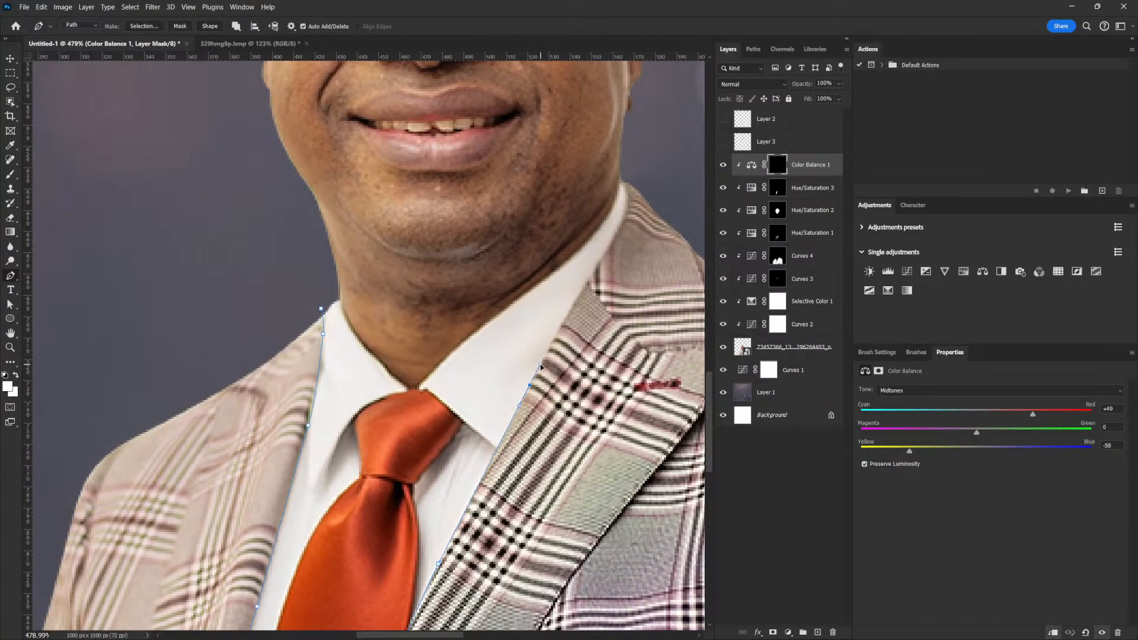
{"action": "left_click_drag", "start_coordinate": [604, 253], "coordinate": [559, 316]}
{"action": "left_click", "coordinate": [560, 334], "text": "alt"}
{"action": "left_click", "coordinate": [558, 314]}
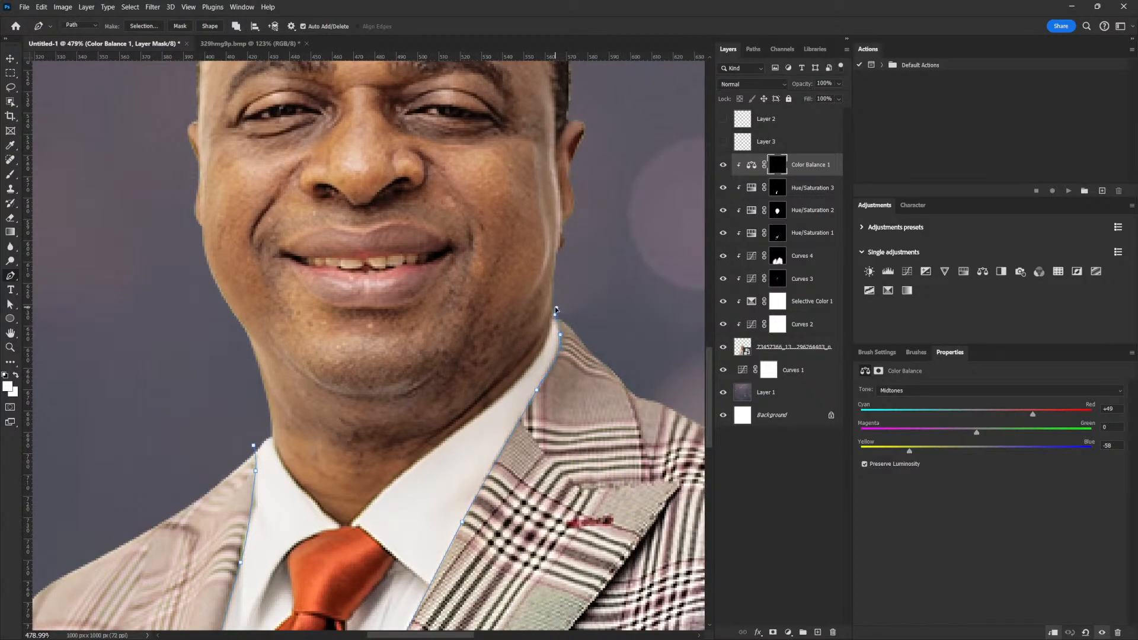
Carry the outline around the right shoulder, below the photo and up the left side, close it, and load it as a selection.
{"action": "scroll", "coordinate": [654, 278], "scroll_direction": "down", "scroll_amount": 6}
{"action": "left_click_drag", "start_coordinate": [600, 258], "coordinate": [610, 269]}
{"action": "left_click_drag", "start_coordinate": [654, 385], "coordinate": [646, 465]}
{"action": "left_click_drag", "start_coordinate": [626, 535], "coordinate": [630, 412]}
{"action": "left_click", "coordinate": [645, 499]}
{"action": "left_click", "coordinate": [300, 519]}
{"action": "left_click", "coordinate": [129, 512]}
{"action": "left_click_drag", "start_coordinate": [88, 486], "coordinate": [83, 452]}
{"action": "left_click", "coordinate": [140, 261]}
{"action": "left_click", "coordinate": [203, 185]}
{"action": "left_click", "coordinate": [300, 172]}
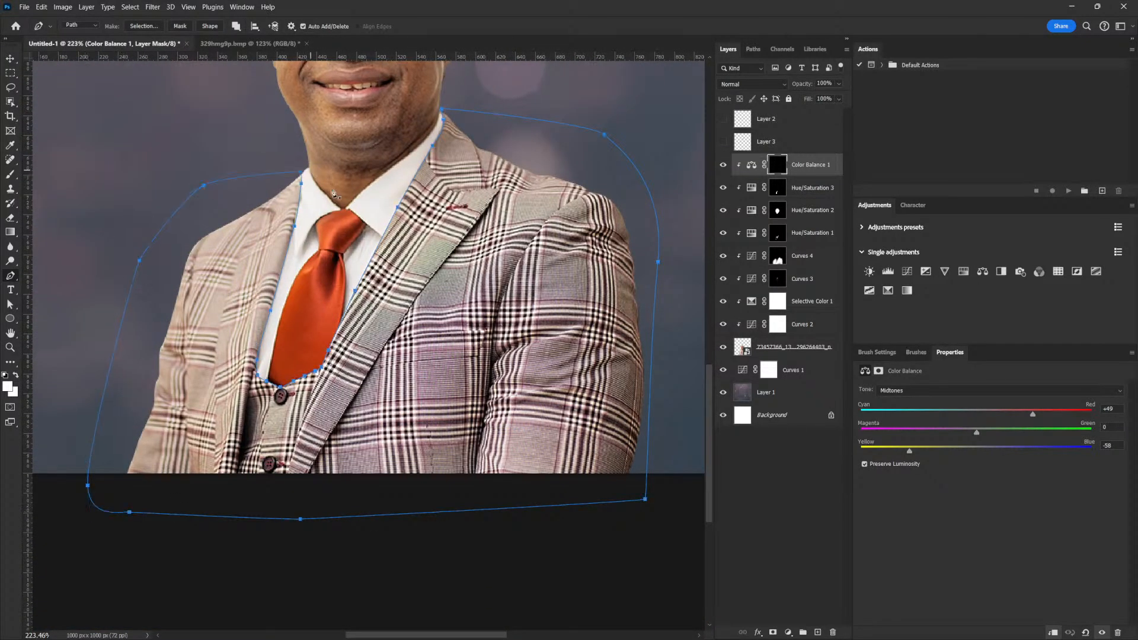
{"action": "scroll", "coordinate": [630, 355], "scroll_direction": "down", "scroll_amount": 3}
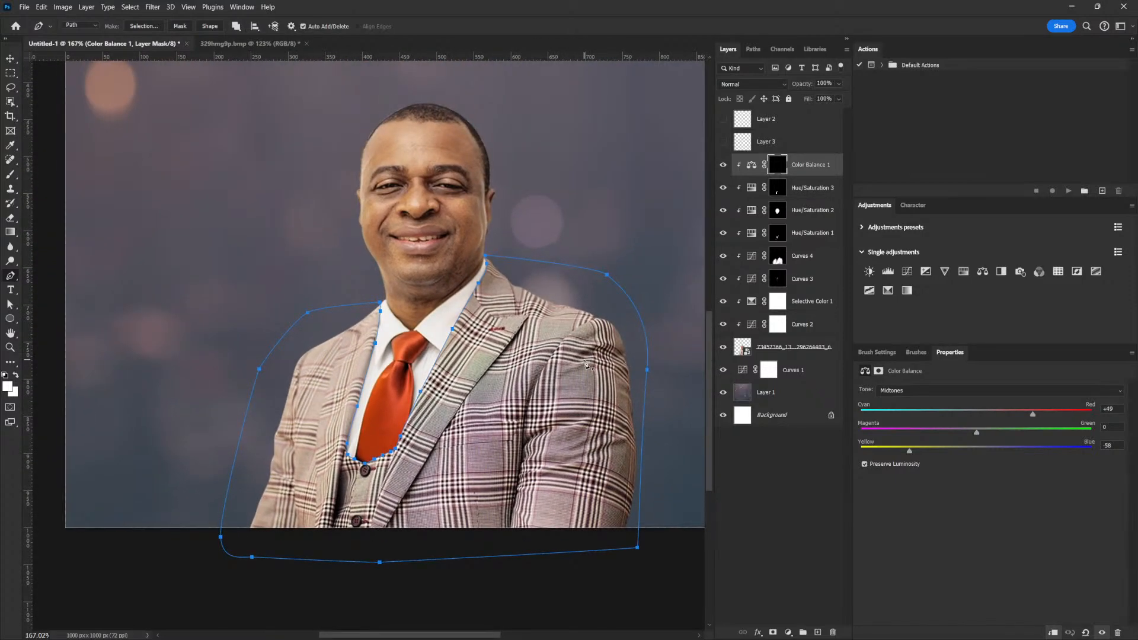
{"action": "key", "text": "ctrl+Return"}
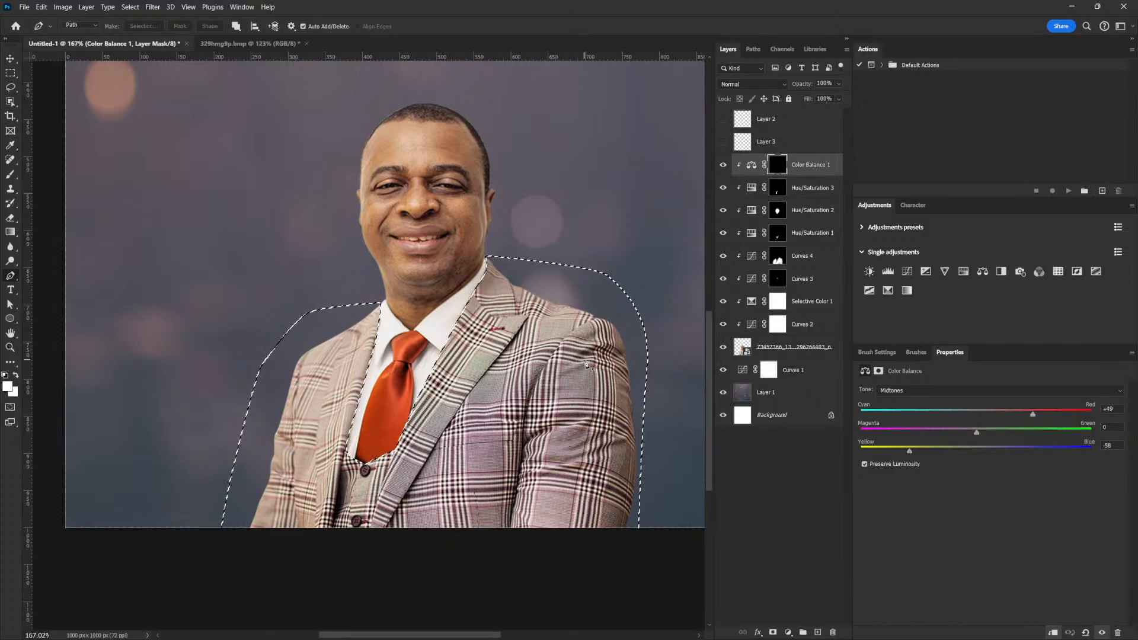
Fill the Color Balance 1 mask white inside the jacket selection, deselect, and target the adjustment.
{"action": "key", "text": "alt+BackSpace"}
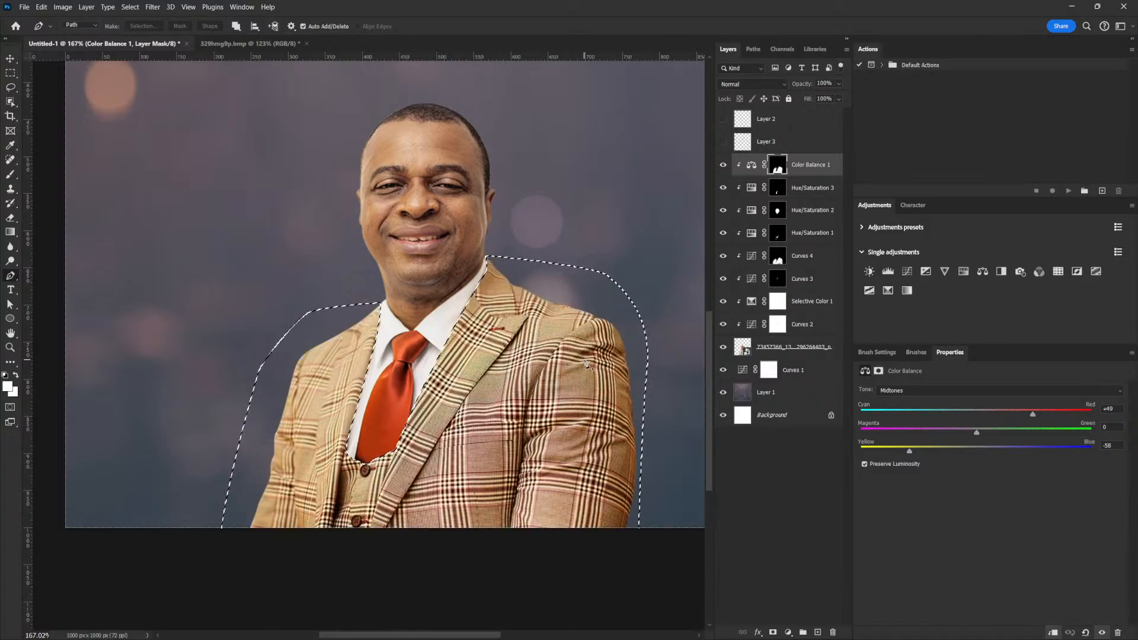
{"action": "key", "text": "ctrl+d"}
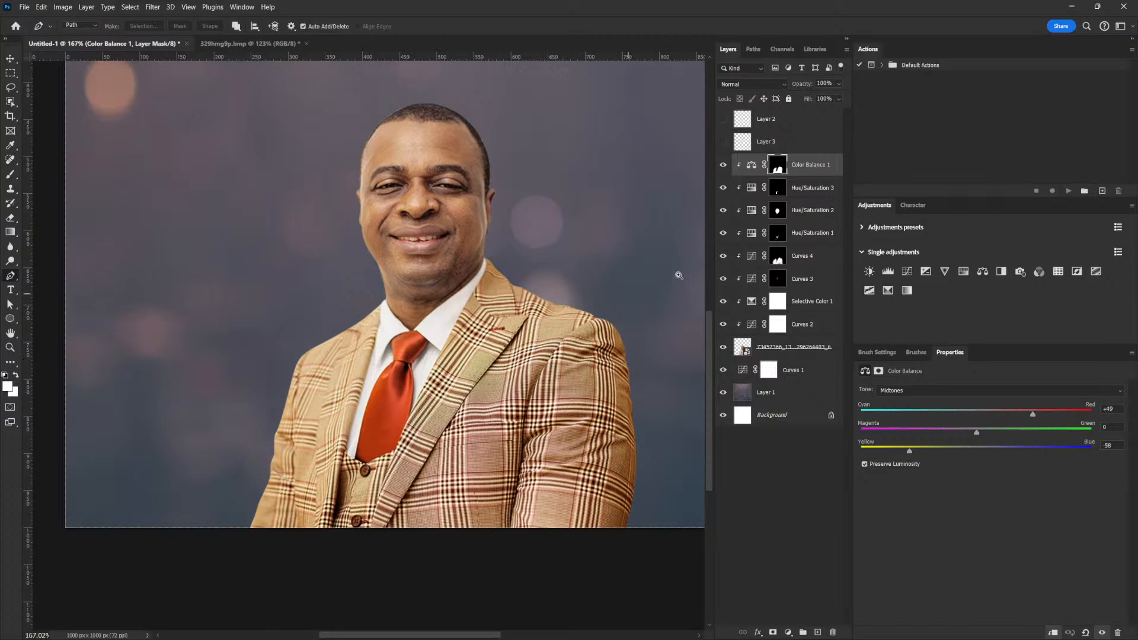
{"action": "mouse_move", "coordinate": [563, 374]}
{"action": "left_mouse_down"}
{"action": "mouse_move", "coordinate": [536, 374]}
{"action": "mouse_move", "coordinate": [552, 371]}
{"action": "left_mouse_up"}
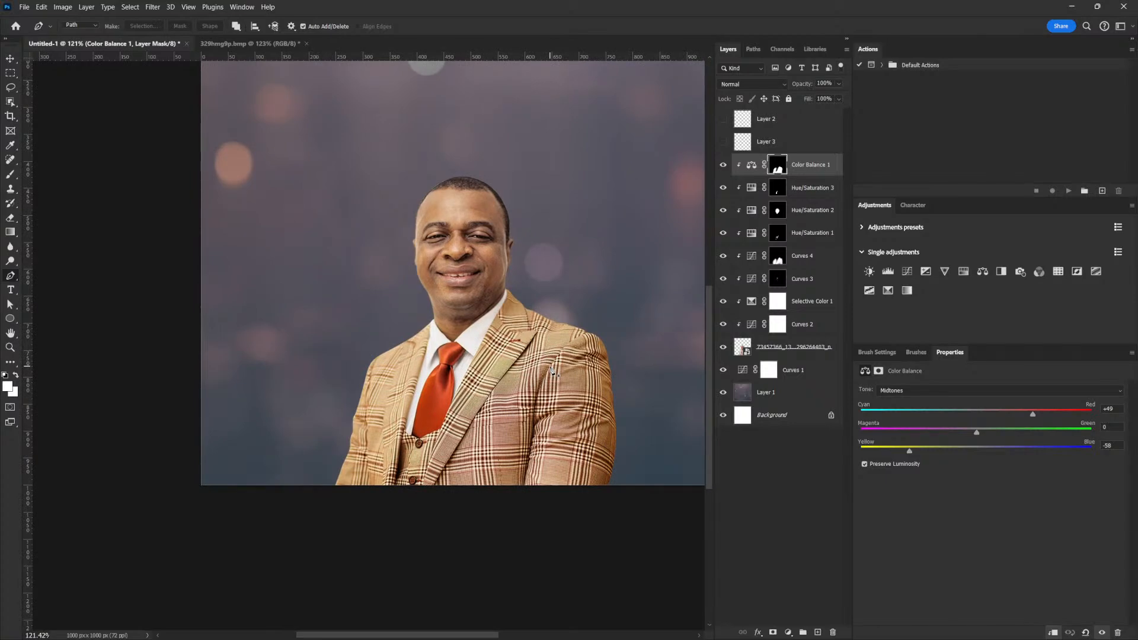
{"action": "left_click_drag", "start_coordinate": [568, 370], "coordinate": [604, 361]}
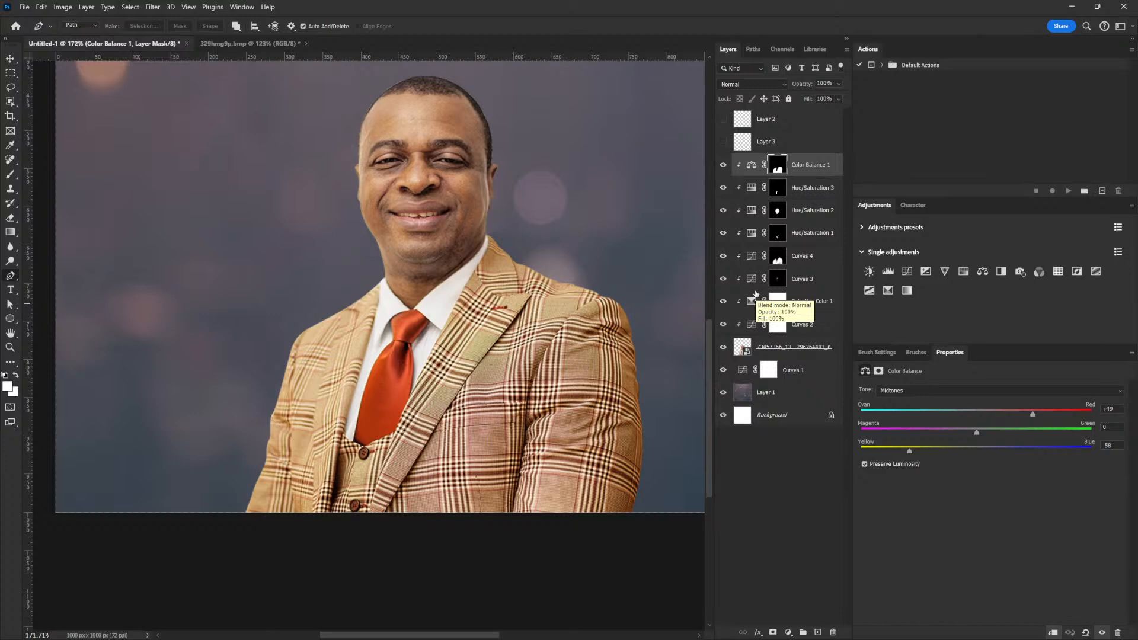
{"action": "left_click", "coordinate": [835, 165]}
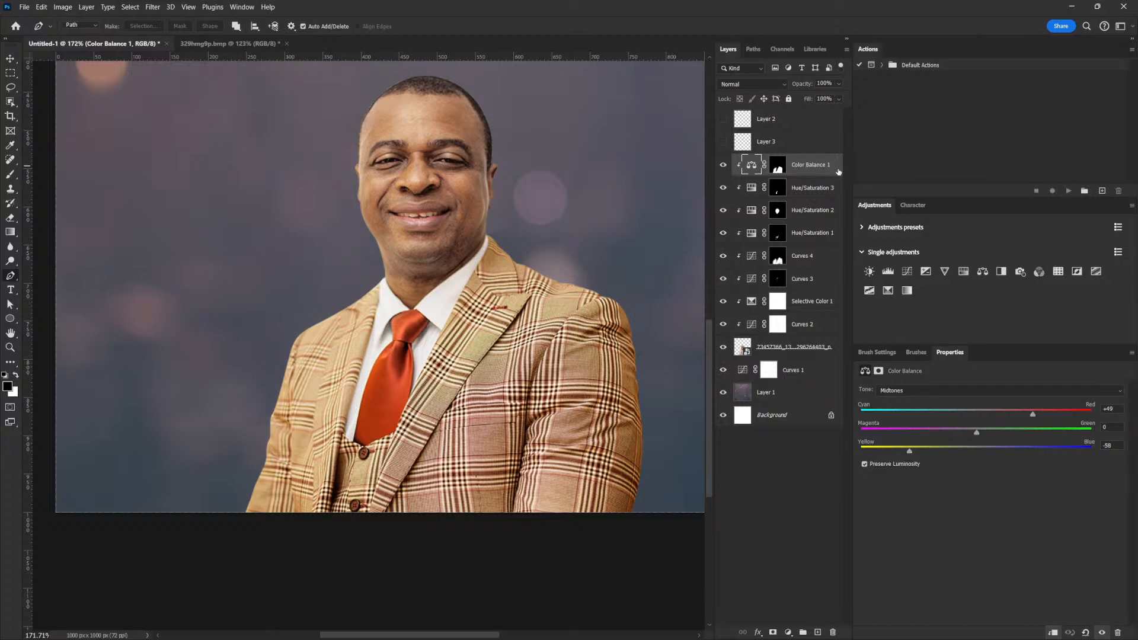
Split Color Balance 1's Underlying Layer black Blend If slider to about 38/87.
{"action": "double_click", "coordinate": [838, 172]}
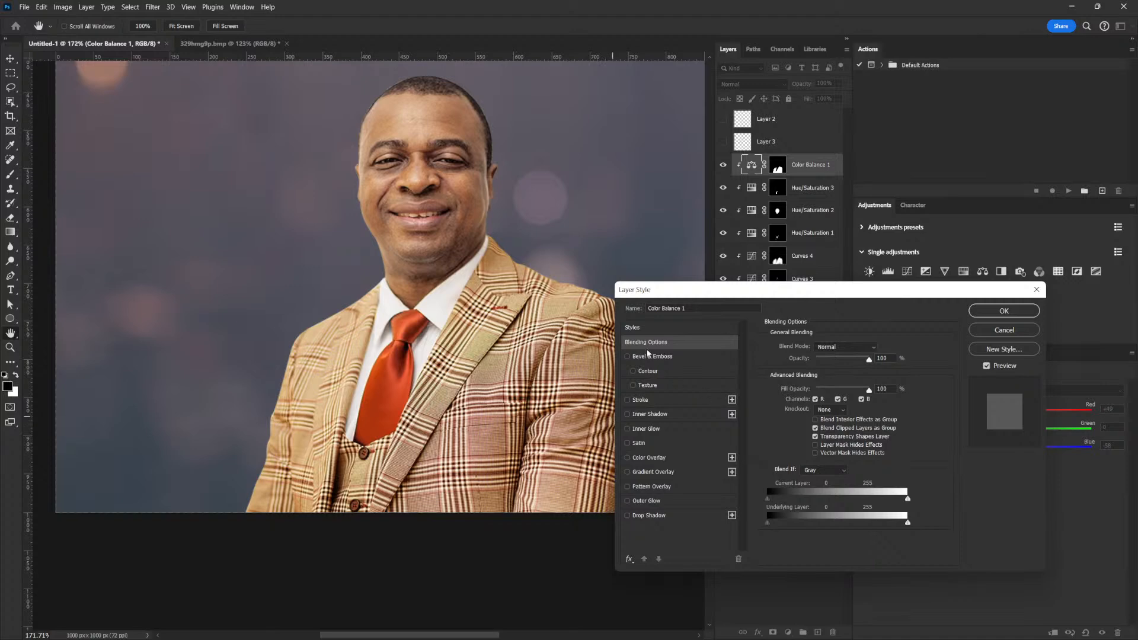
{"action": "left_click_drag", "start_coordinate": [767, 522], "coordinate": [692, 536]}
{"action": "left_click_drag", "start_coordinate": [768, 524], "coordinate": [808, 528]}
{"action": "key", "text": "alt"}
{"action": "left_click_drag", "start_coordinate": [812, 528], "coordinate": [796, 531]}
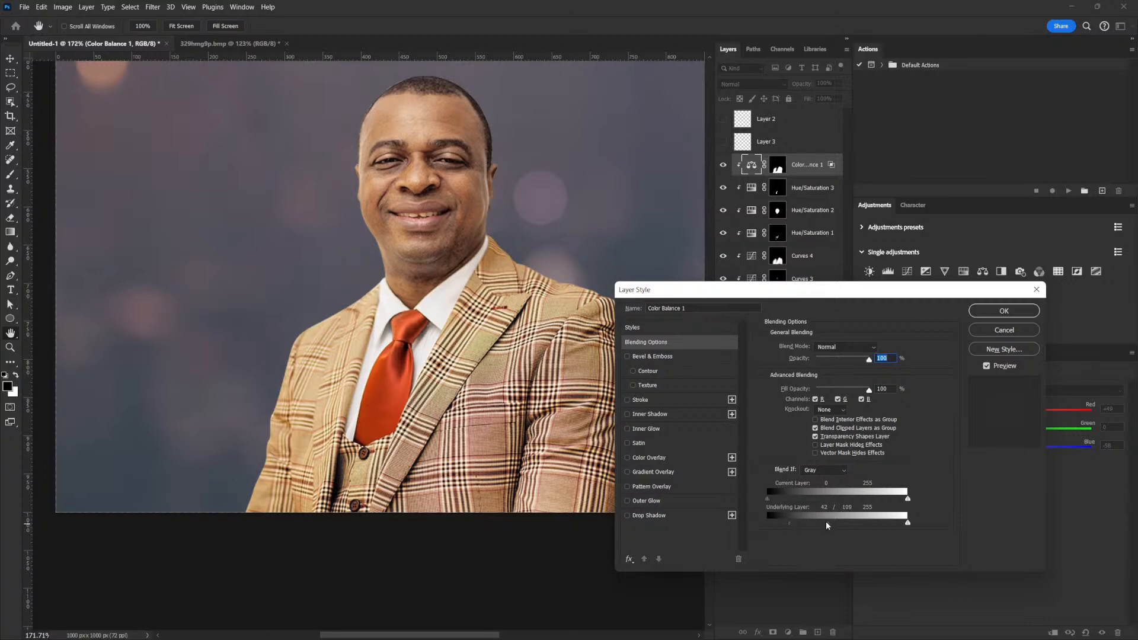
{"action": "left_click_drag", "start_coordinate": [788, 530], "coordinate": [788, 526]}
{"action": "left_click_drag", "start_coordinate": [788, 524], "coordinate": [787, 523]}
Apply the blending options, then add a clipped Hue/Saturation 4 layer with a copy of the suit mask.
{"action": "left_click", "coordinate": [1003, 311]}
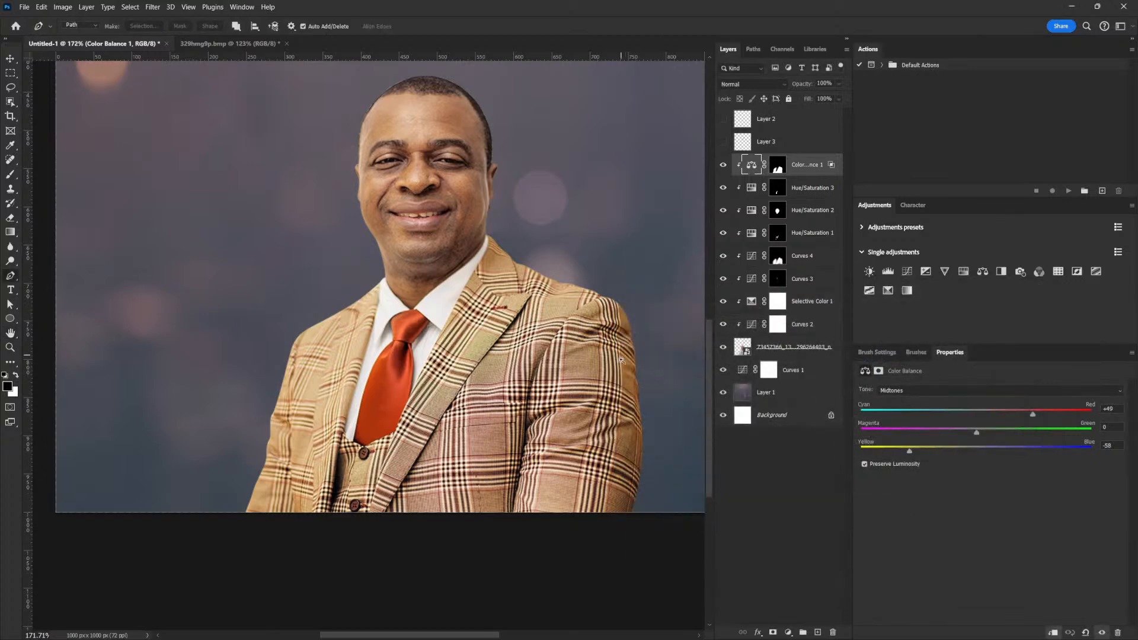
{"action": "scroll", "coordinate": [568, 402], "scroll_direction": "down", "scroll_amount": 5}
{"action": "scroll", "coordinate": [568, 402], "scroll_direction": "up", "scroll_amount": 5}
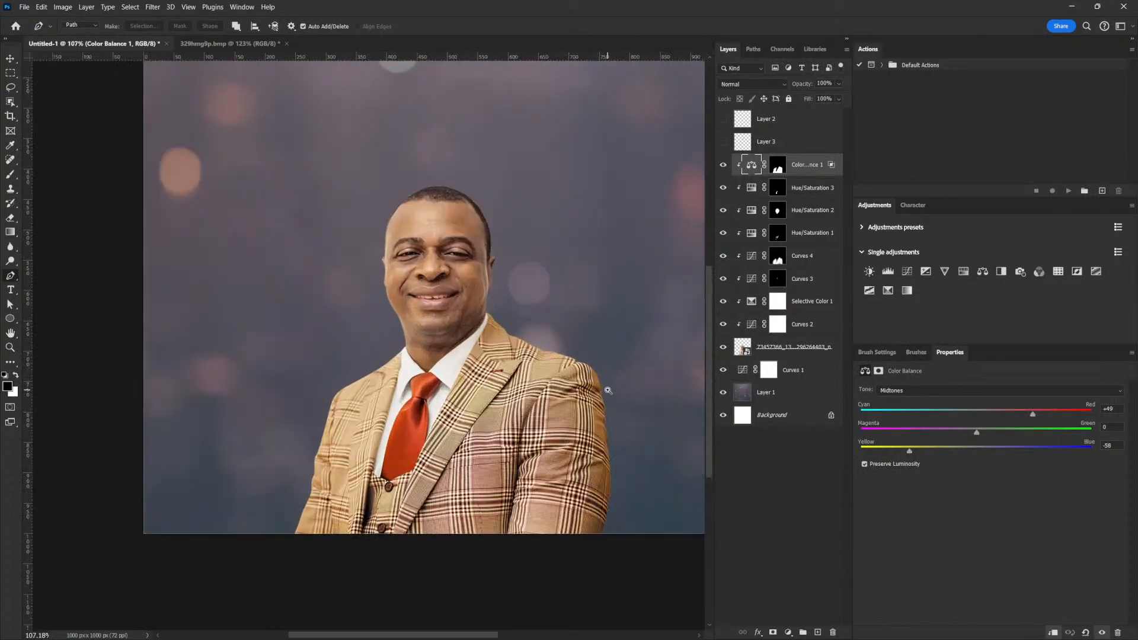
{"action": "scroll", "coordinate": [593, 418], "scroll_direction": "down", "scroll_amount": 5}
{"action": "scroll", "coordinate": [587, 389], "scroll_direction": "up", "scroll_amount": 2}
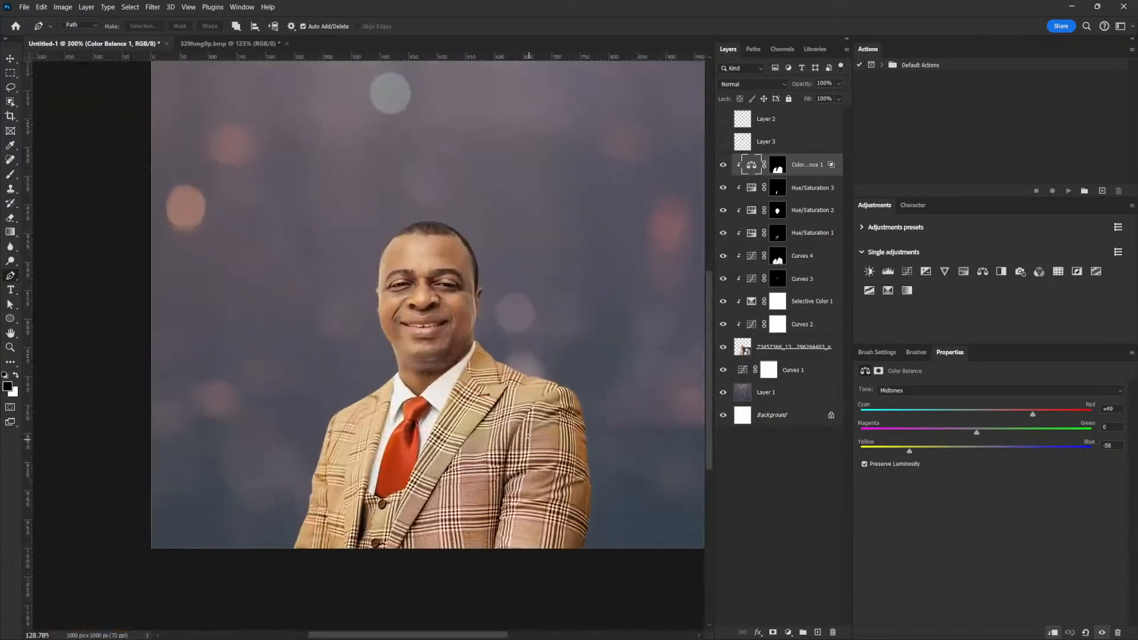
{"action": "scroll", "coordinate": [587, 388], "scroll_direction": "up", "scroll_amount": 1}
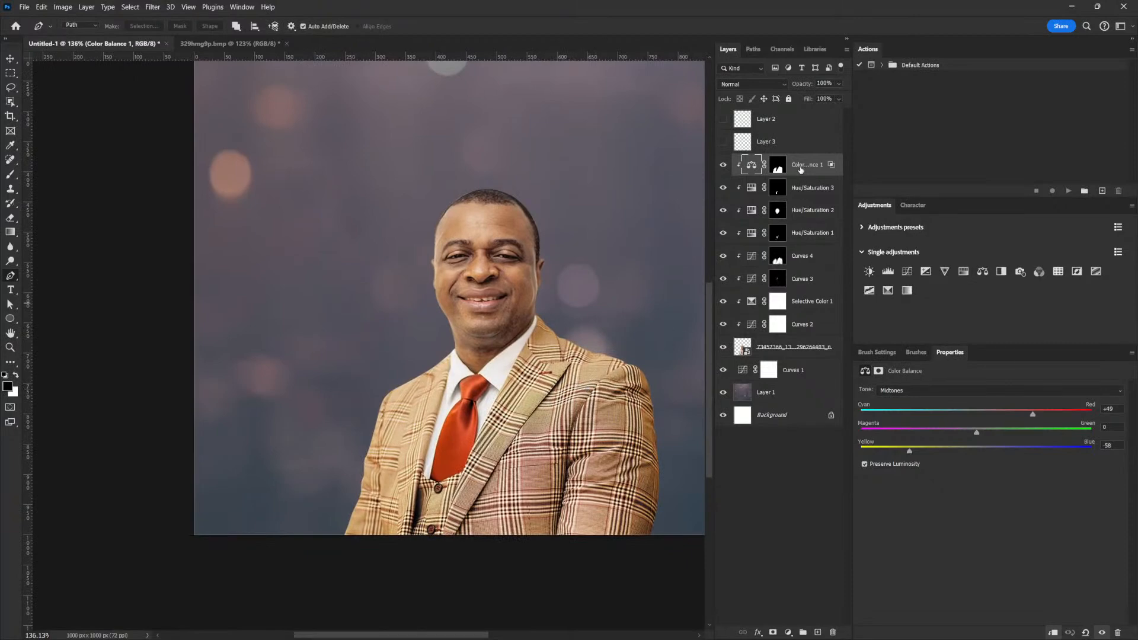
{"action": "left_click", "coordinate": [963, 272]}
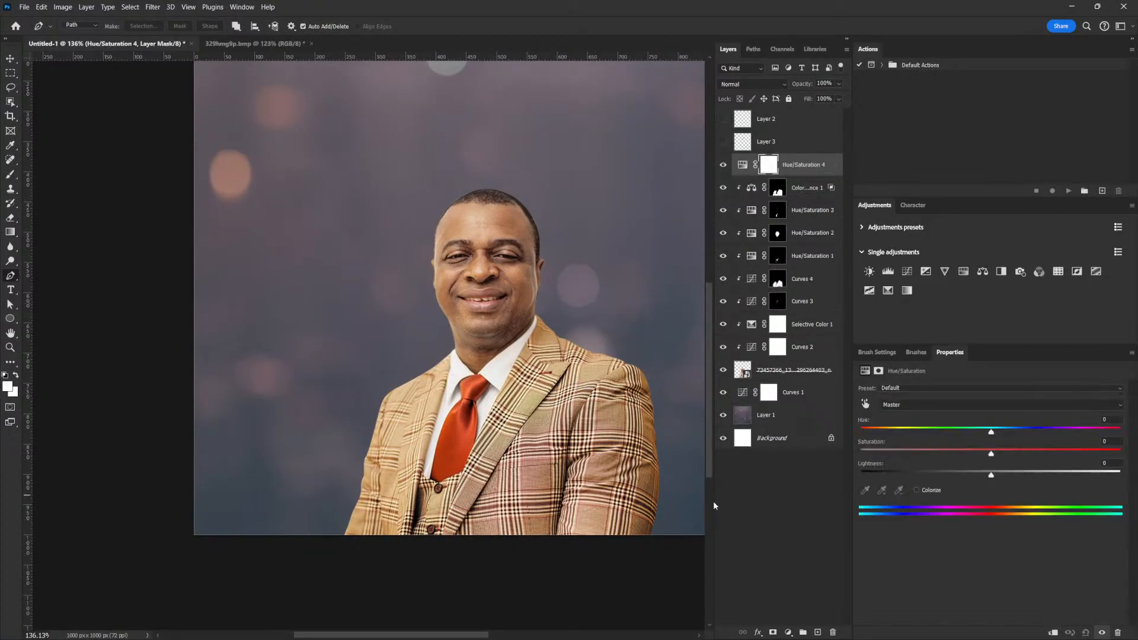
{"action": "left_click", "coordinate": [1053, 633]}
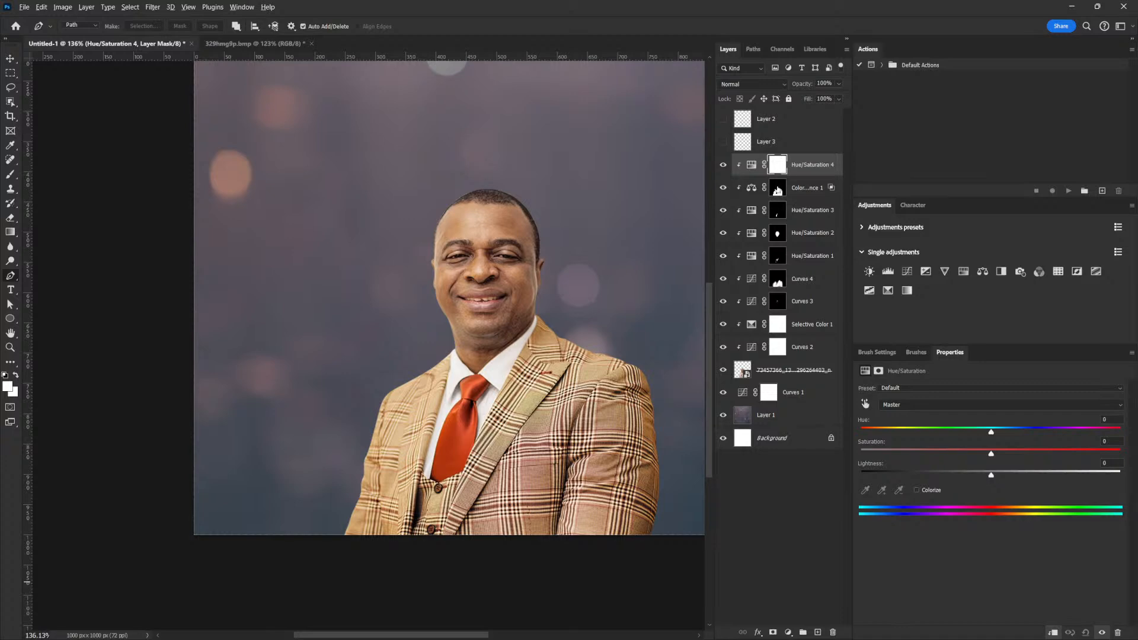
{"action": "left_click_drag", "start_coordinate": [778, 190], "coordinate": [778, 166]}
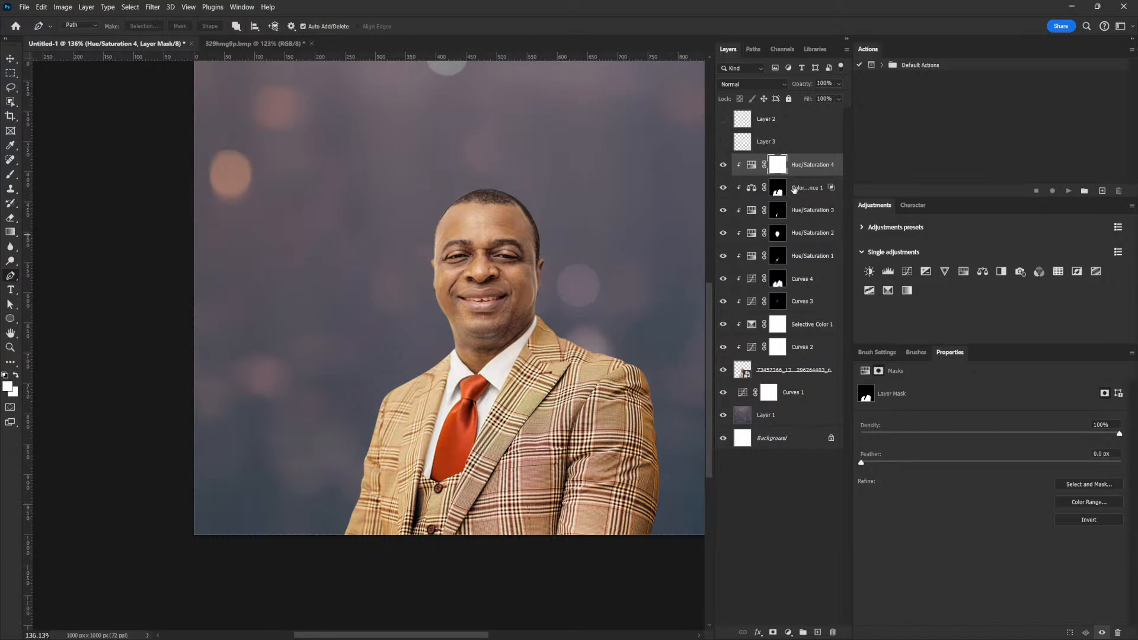
{"action": "left_click", "coordinate": [754, 168]}
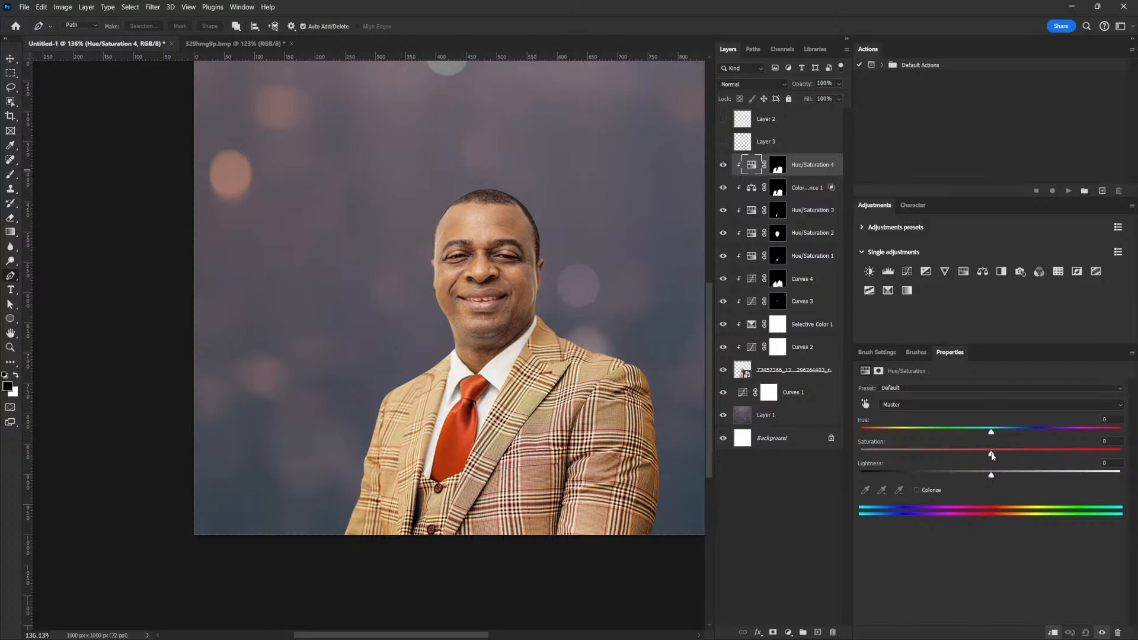
Raise the Hue/Saturation 4 Master saturation to +8.
{"action": "left_click_drag", "start_coordinate": [991, 456], "coordinate": [999, 456]}
{"action": "left_click_drag", "start_coordinate": [1006, 455], "coordinate": [1002, 455]}
{"action": "left_click_drag", "start_coordinate": [606, 372], "coordinate": [585, 382]}
{"action": "left_click_drag", "start_coordinate": [650, 365], "coordinate": [583, 397]}
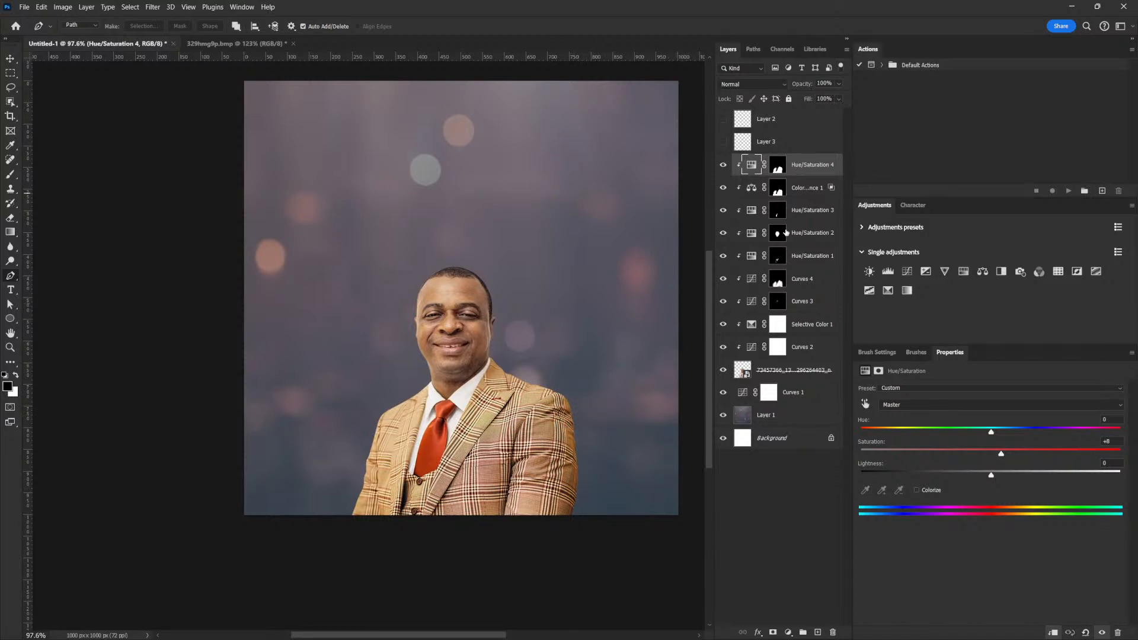
Add a clipped Curves 5 with a bowed-down darkening curve and its mask inverted to black.
{"action": "left_click", "coordinate": [907, 272]}
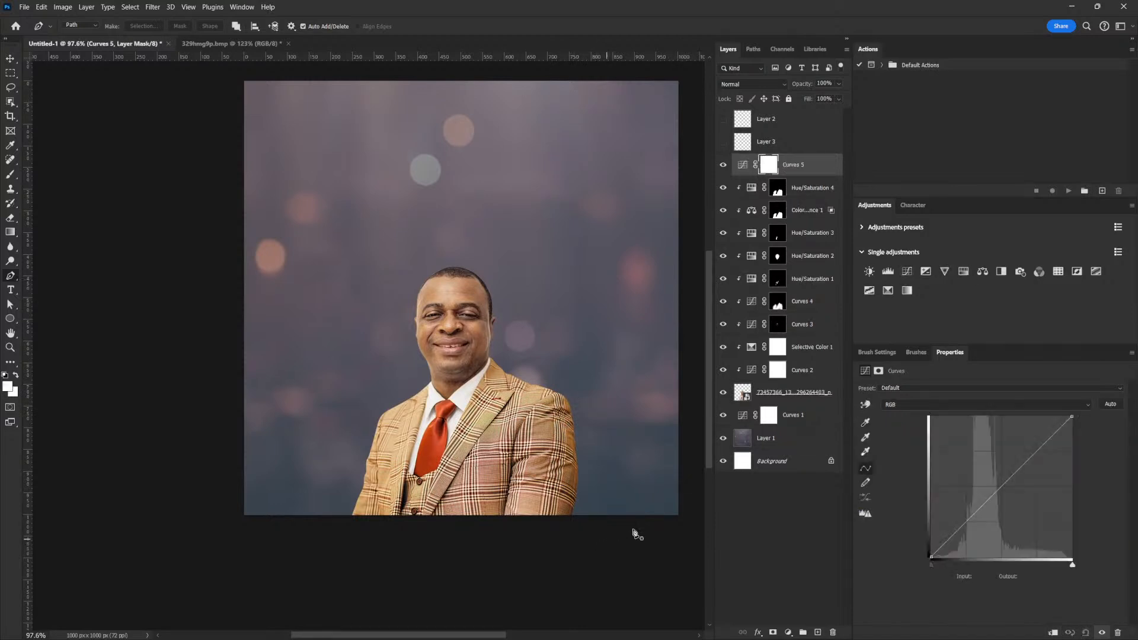
{"action": "left_click_drag", "start_coordinate": [1020, 474], "coordinate": [1027, 492]}
{"action": "left_click", "coordinate": [1052, 633]}
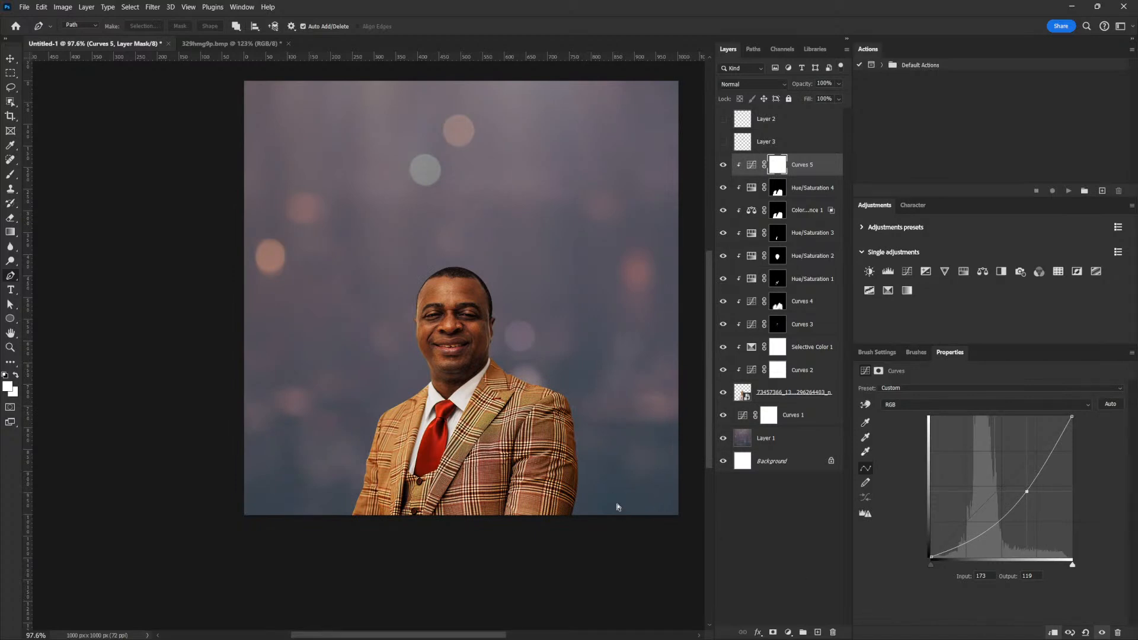
{"action": "key", "text": "ctrl+i"}
Switch to the Brush tool and enable Transfer in Brush Settings.
{"action": "key", "text": "b"}
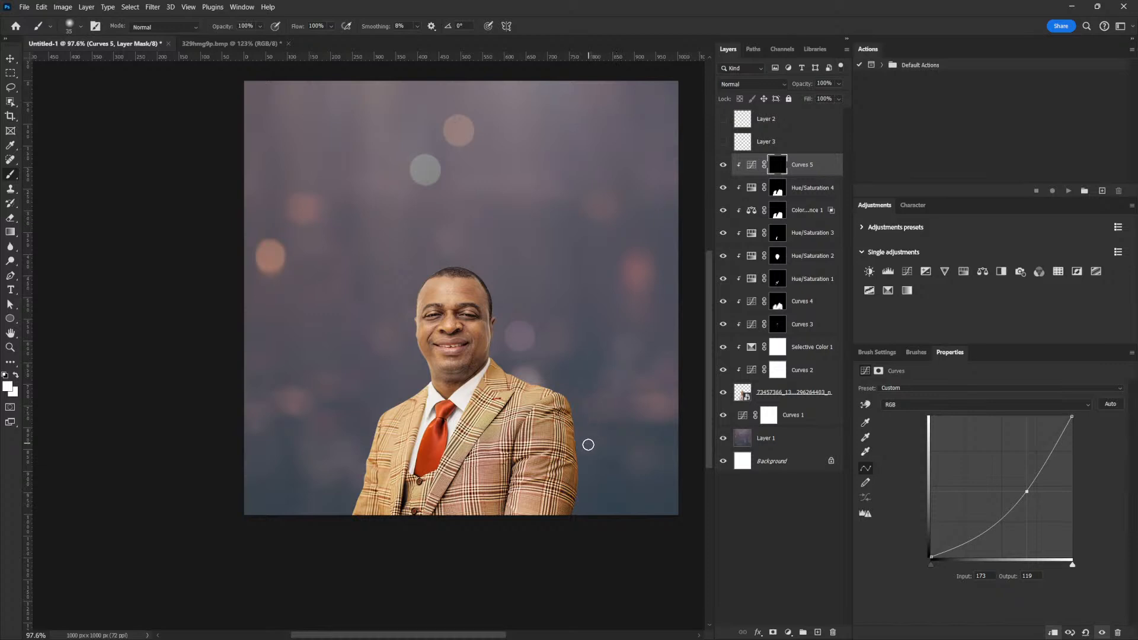
{"action": "key", "text": "bracketright"}
{"action": "key", "text": "bracketright"}
{"action": "key", "text": "bracketright"}
{"action": "key", "text": "bracketright"}
{"action": "key", "text": "bracketright"}
{"action": "key", "text": "bracketright"}
{"action": "key", "text": "bracketright"}
{"action": "key", "text": "bracketright"}
{"action": "key", "text": "bracketright"}
{"action": "key", "text": "bracketright"}
{"action": "key", "text": "bracketright"}
{"action": "left_click", "coordinate": [877, 353]}
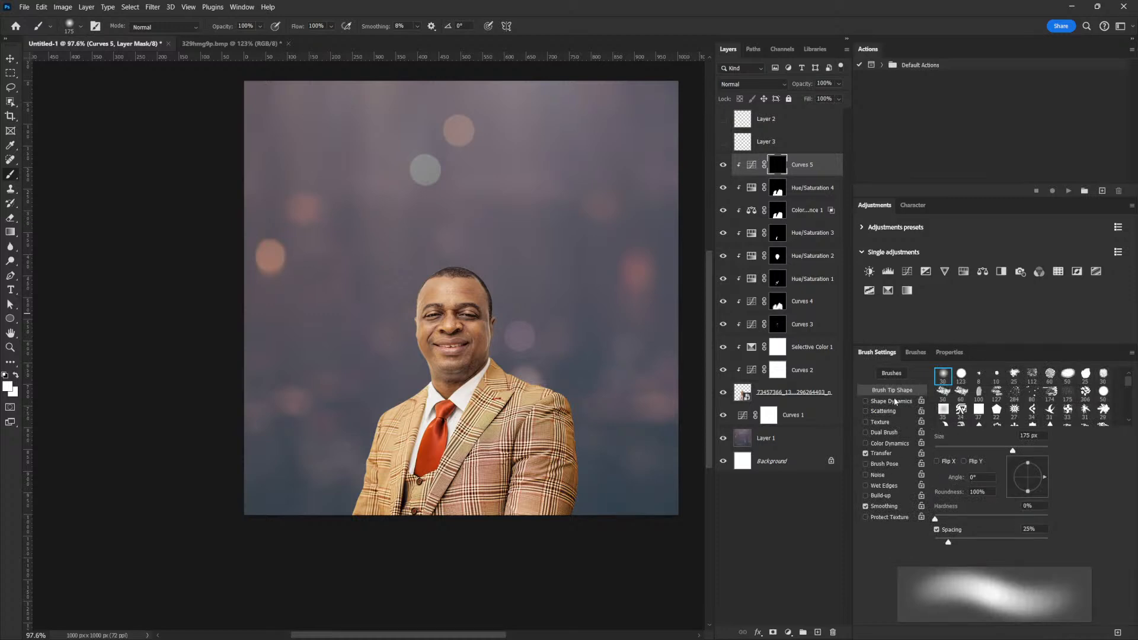
{"action": "left_click", "coordinate": [885, 453]}
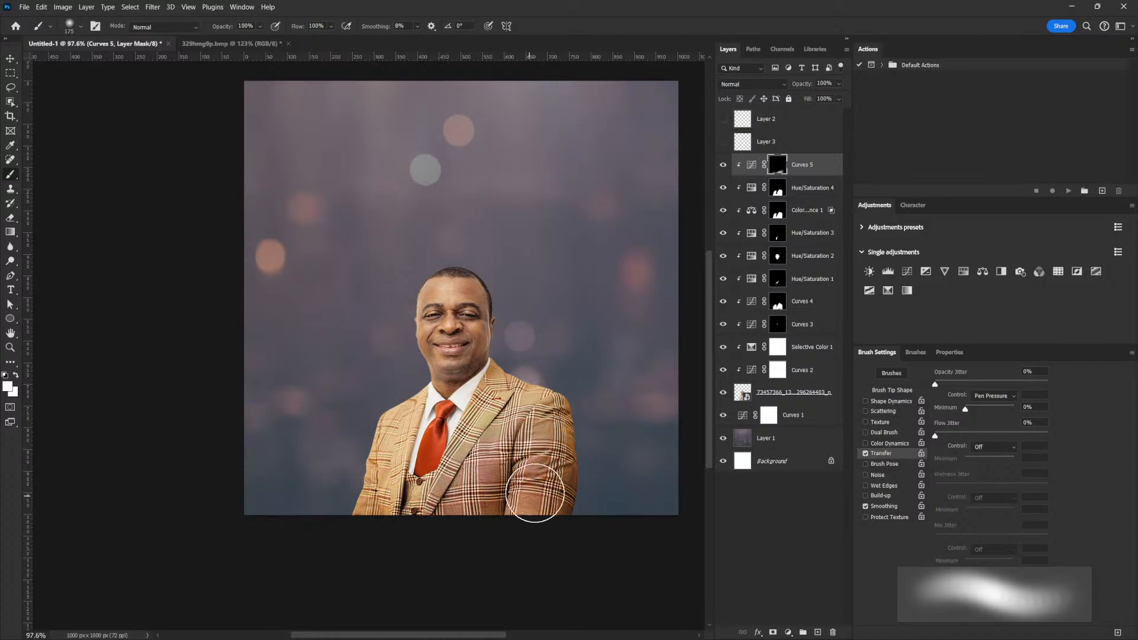
Lower Hue/Saturation 4 saturation from +8 to +1, comparing with the Curves layers toggled off and on.
{"action": "left_click", "coordinate": [750, 189]}
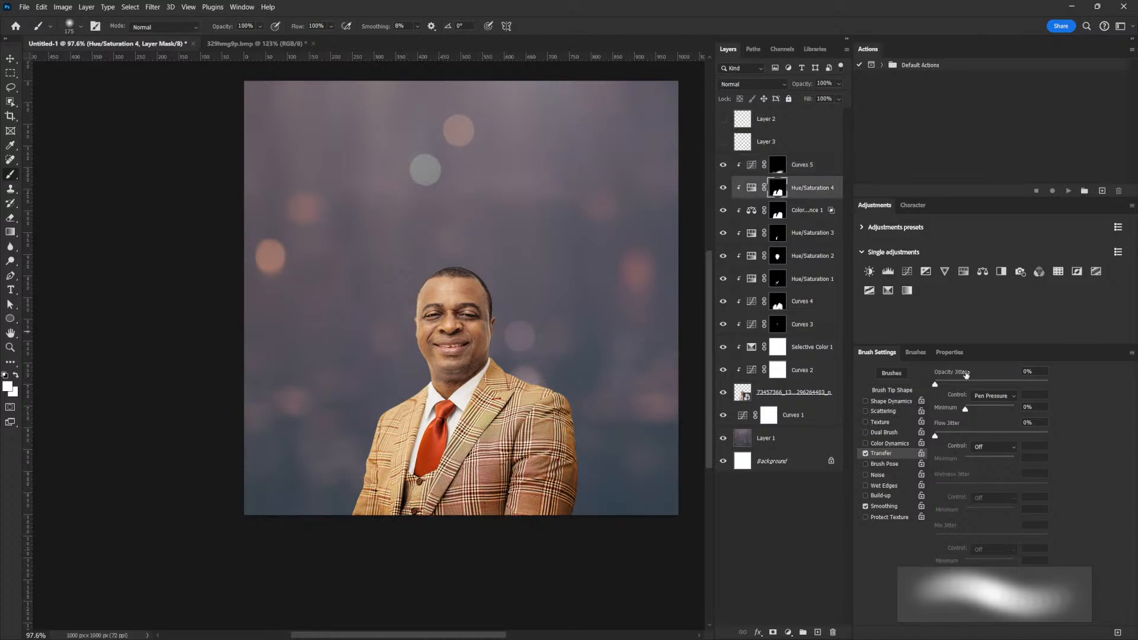
{"action": "left_click", "coordinate": [751, 188]}
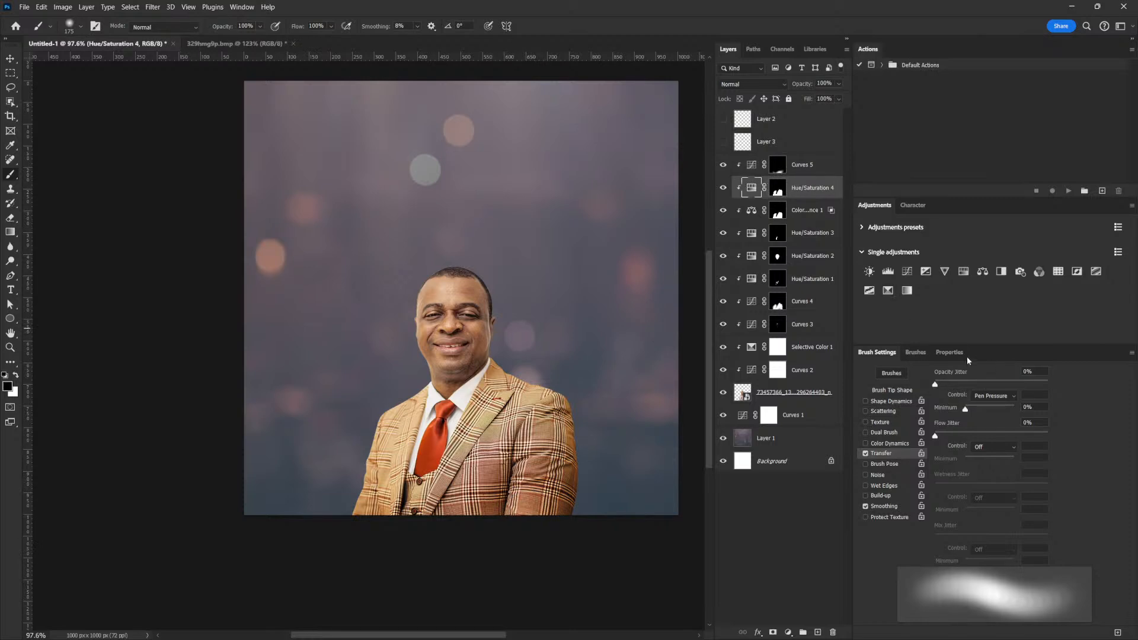
{"action": "left_click", "coordinate": [961, 353]}
{"action": "left_click_drag", "start_coordinate": [1001, 454], "coordinate": [993, 457]}
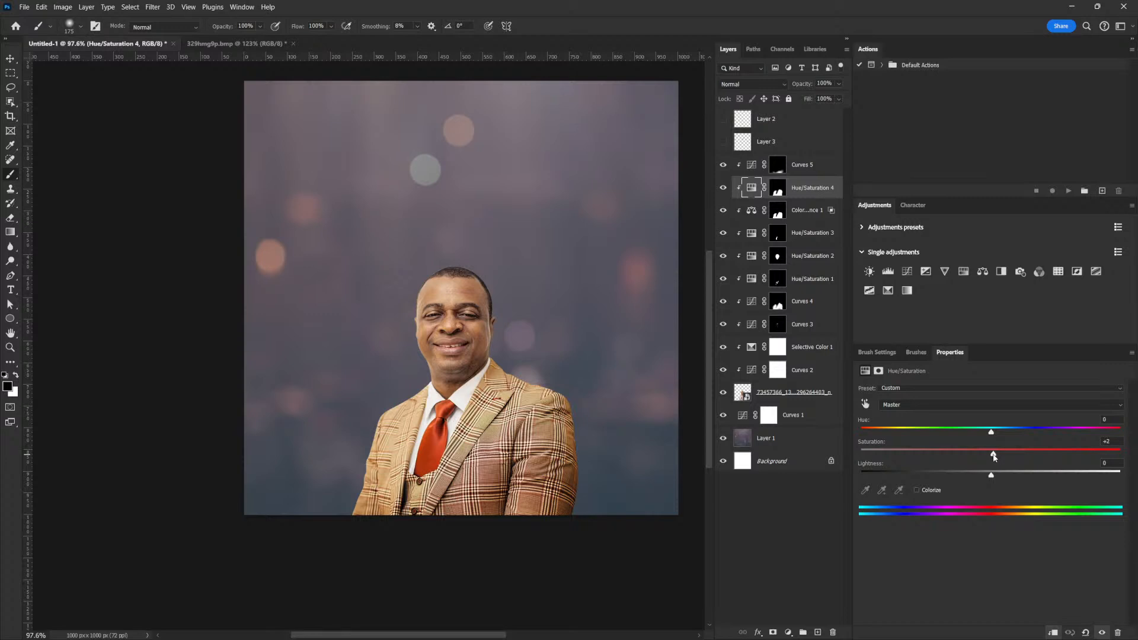
{"action": "left_click_drag", "start_coordinate": [723, 164], "coordinate": [723, 370]}
{"action": "left_click_drag", "start_coordinate": [723, 165], "coordinate": [723, 369]}
{"action": "mouse_move", "coordinate": [622, 378]}
{"action": "left_mouse_down"}
{"action": "mouse_move", "coordinate": [589, 375]}
{"action": "mouse_move", "coordinate": [607, 370]}
{"action": "mouse_move", "coordinate": [592, 414]}
{"action": "mouse_move", "coordinate": [594, 399]}
{"action": "left_mouse_up"}
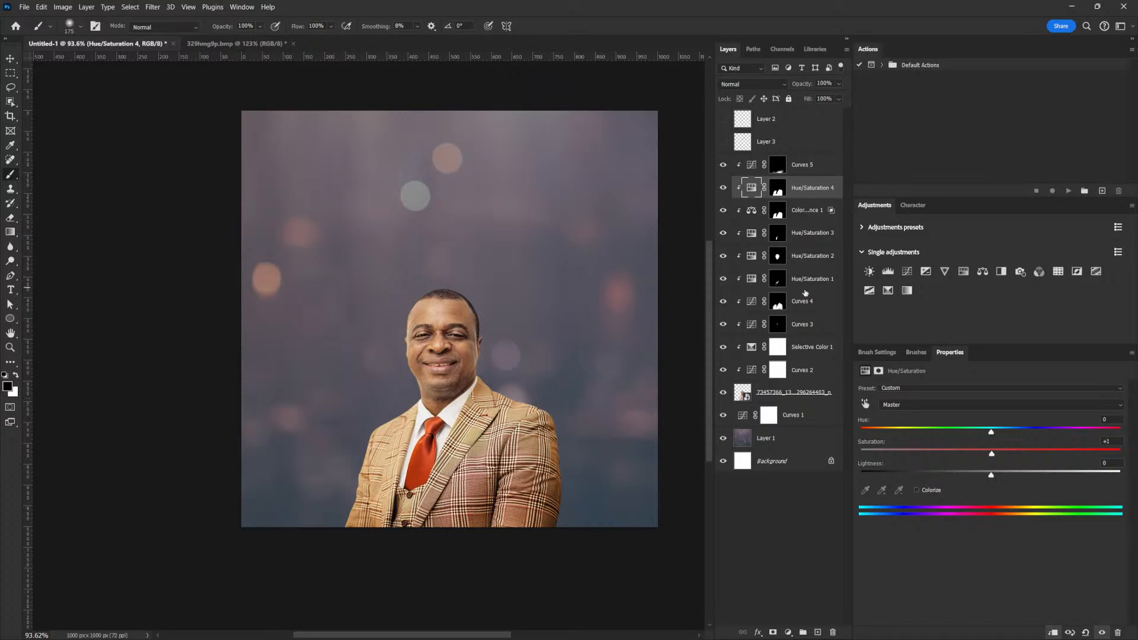
{"action": "left_click", "coordinate": [747, 439]}
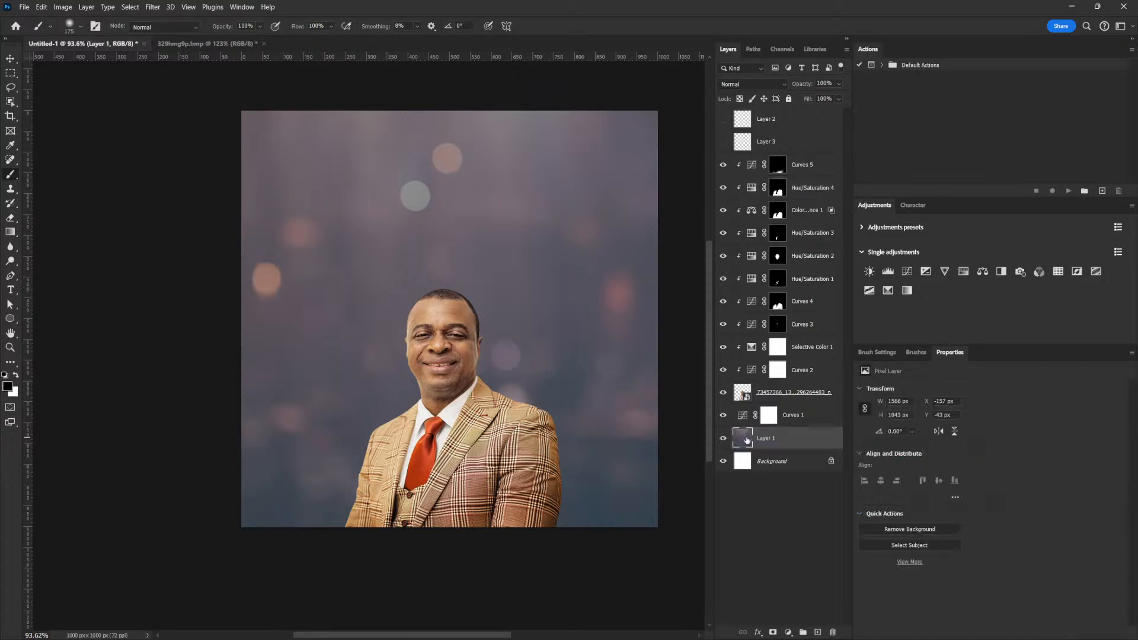
Add Color Balance 2 above Layer 1 with midtone Yellow/Blue -43, then add Curves 6 above Curves 5.
{"action": "left_click", "coordinate": [982, 272]}
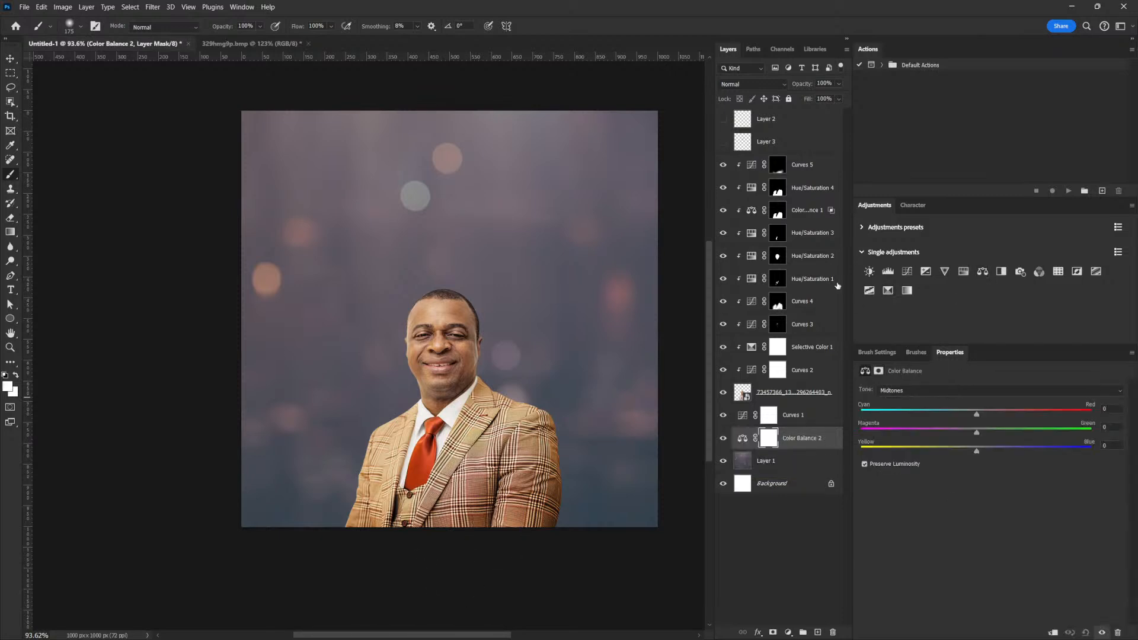
{"action": "left_click", "coordinate": [724, 166]}
{"action": "left_click", "coordinate": [724, 166]}
{"action": "left_click", "coordinate": [723, 211]}
{"action": "left_click", "coordinate": [724, 211]}
{"action": "left_click_drag", "start_coordinate": [977, 452], "coordinate": [934, 451]}
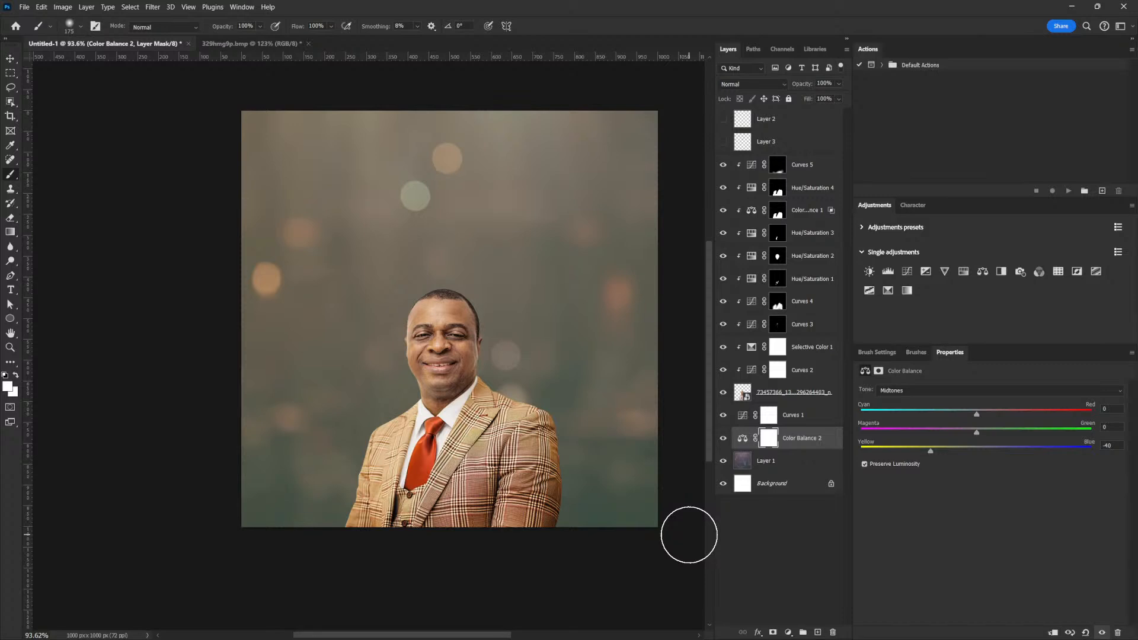
{"action": "left_click_drag", "start_coordinate": [931, 454], "coordinate": [927, 455]}
{"action": "left_click", "coordinate": [805, 172]}
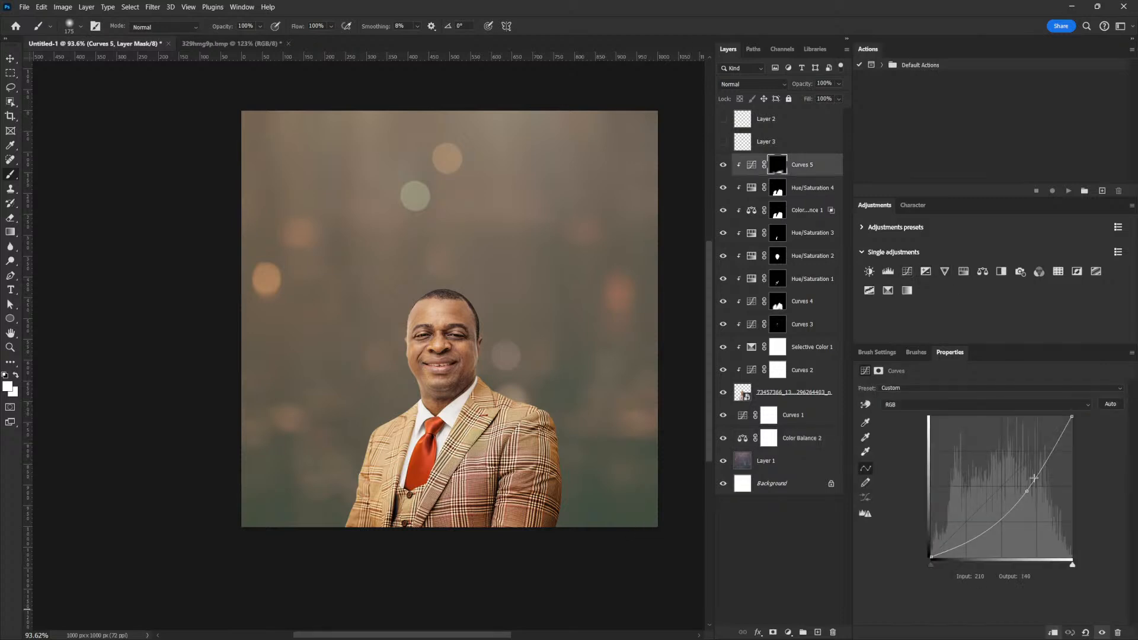
{"action": "left_click", "coordinate": [907, 274]}
Bend Curves 6's midpoint to 142/103, invert its mask to black, and enlarge the brush to 300 px.
{"action": "left_click_drag", "start_coordinate": [1072, 421], "coordinate": [1071, 427]}
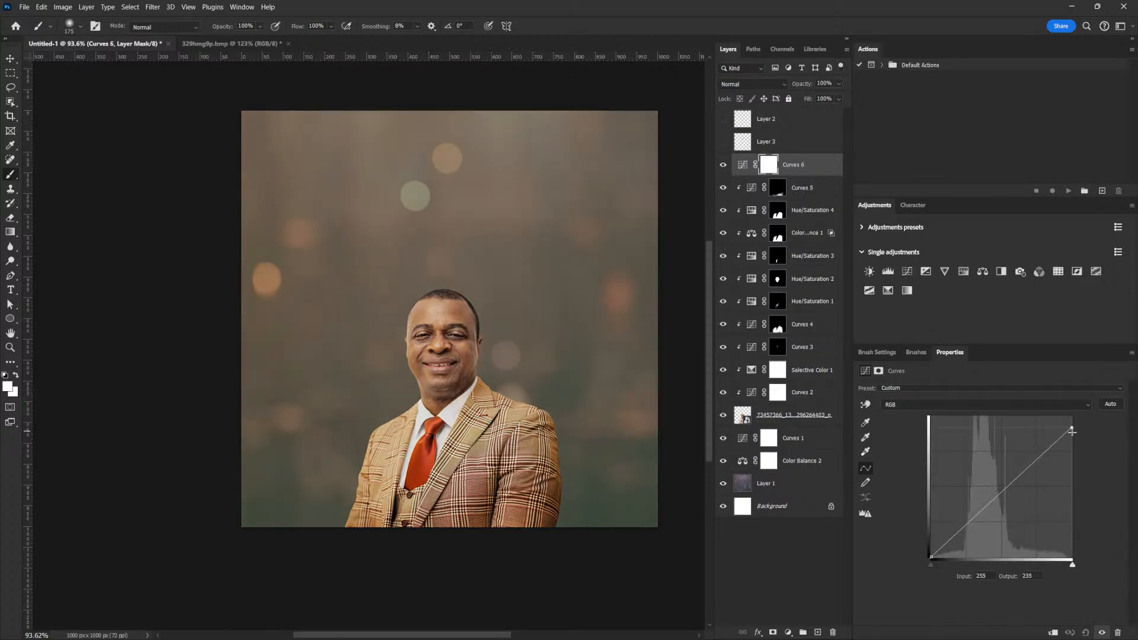
{"action": "left_click_drag", "start_coordinate": [1013, 482], "coordinate": [1014, 498]}
{"action": "left_click_drag", "start_coordinate": [1072, 427], "coordinate": [1071, 425]}
{"action": "left_click_drag", "start_coordinate": [1010, 498], "coordinate": [1009, 501]}
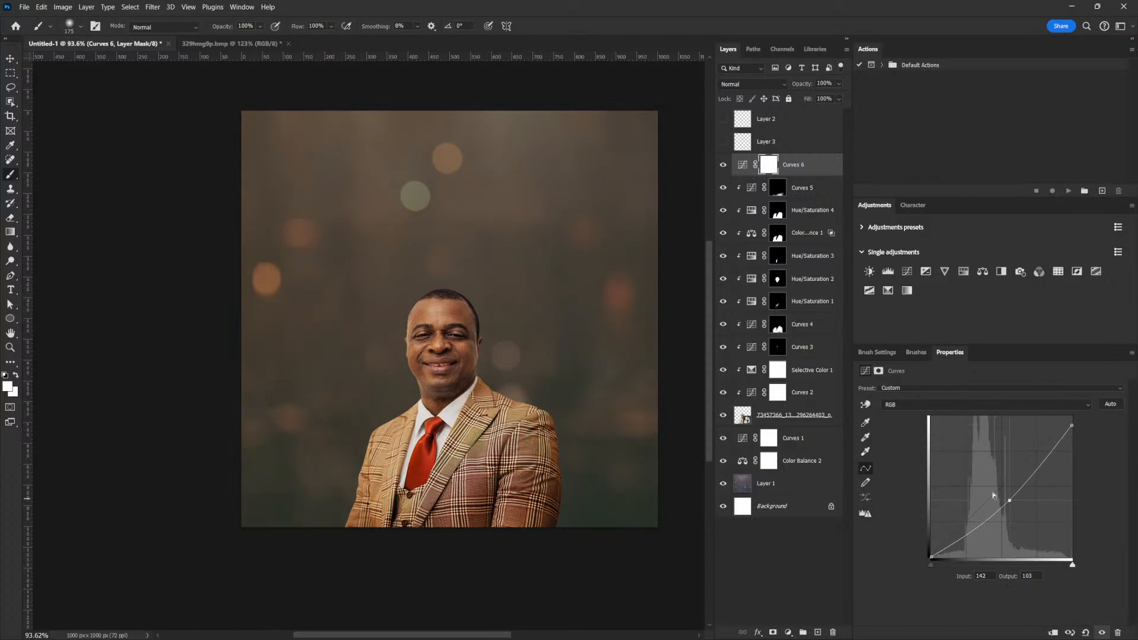
{"action": "key", "text": "ctrl+i"}
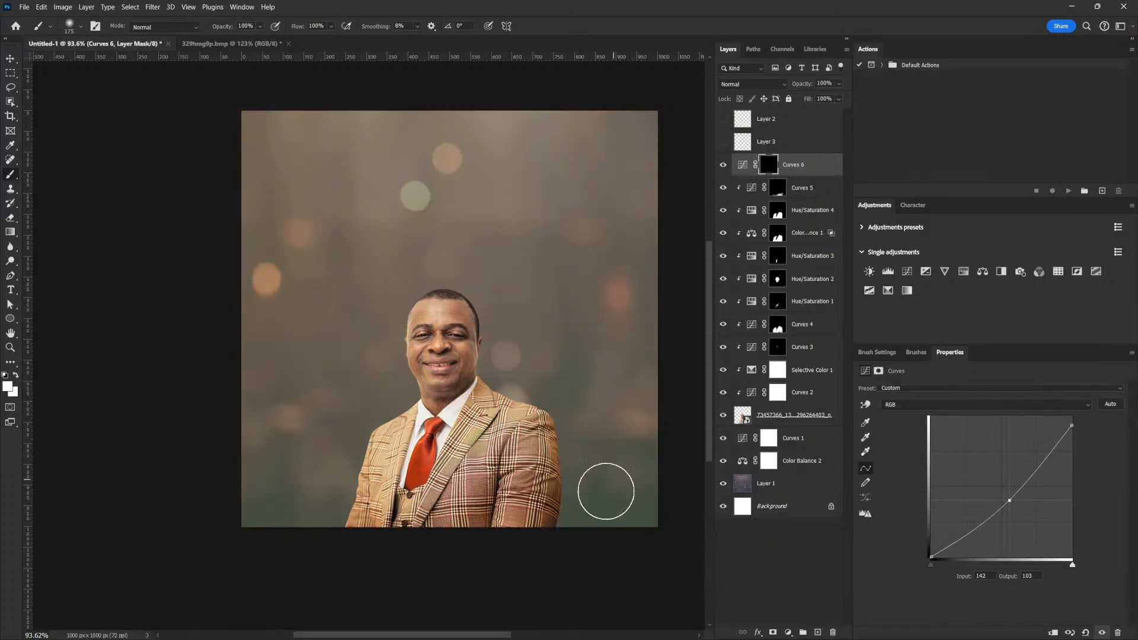
{"action": "key", "text": "bracketright"}
{"action": "key", "text": "bracketright"}
{"action": "key", "text": "bracketright"}
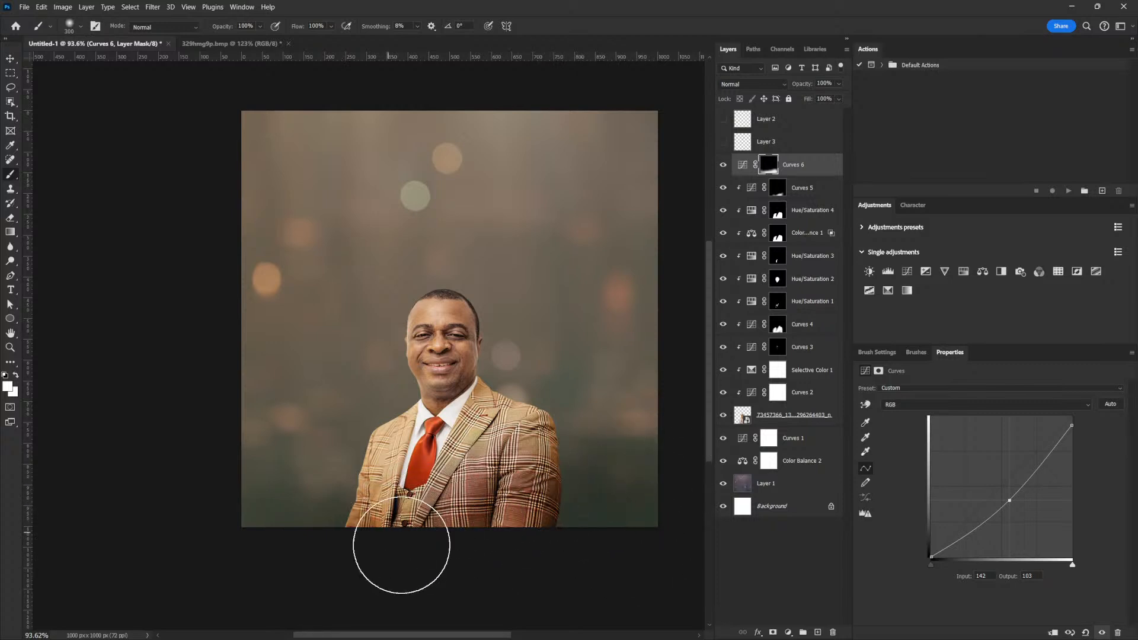
{"action": "left_click", "coordinate": [811, 189]}
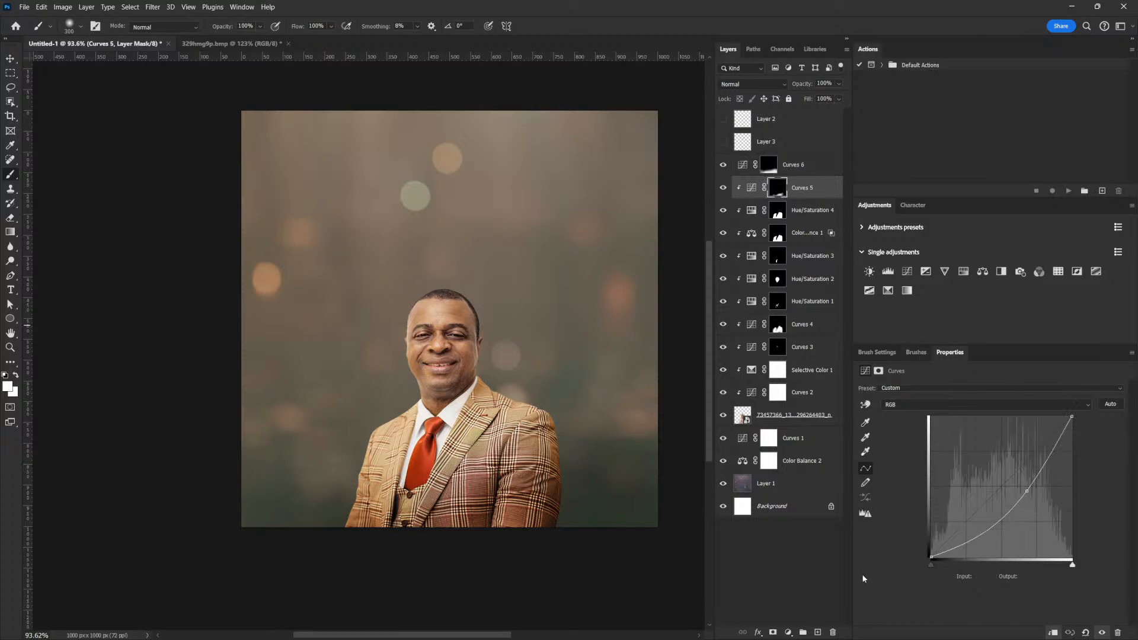
Create a layer named Brush_Shadow and paint soft shadow strokes across the lower suit and background.
{"action": "left_click", "coordinate": [818, 632]}
{"action": "double_click", "coordinate": [766, 189]}
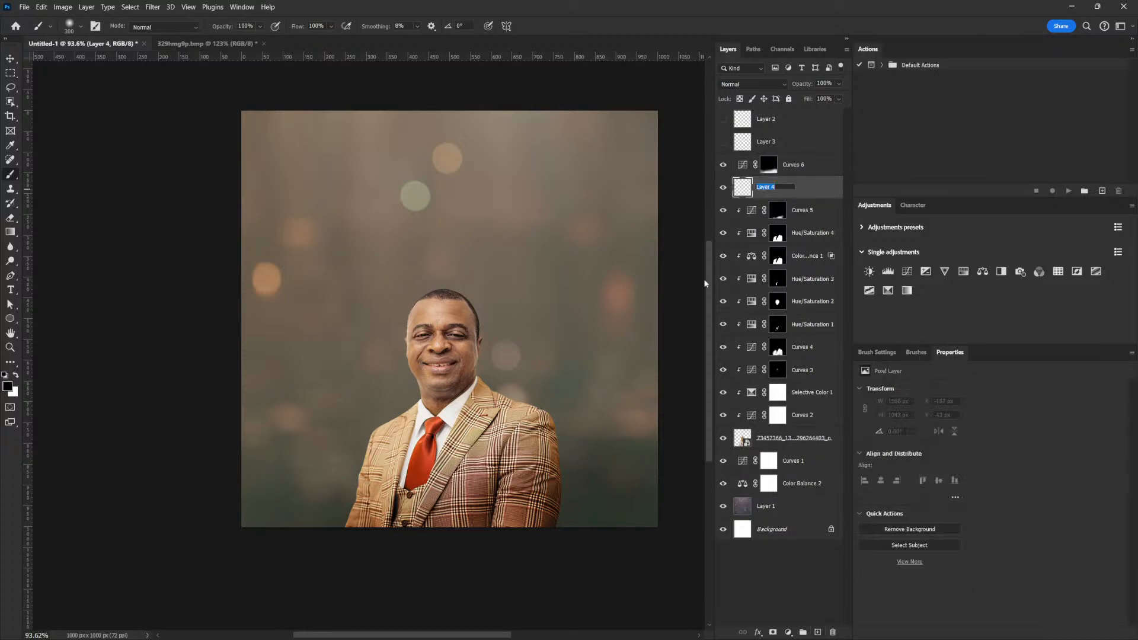
{"action": "type", "text": "B"}
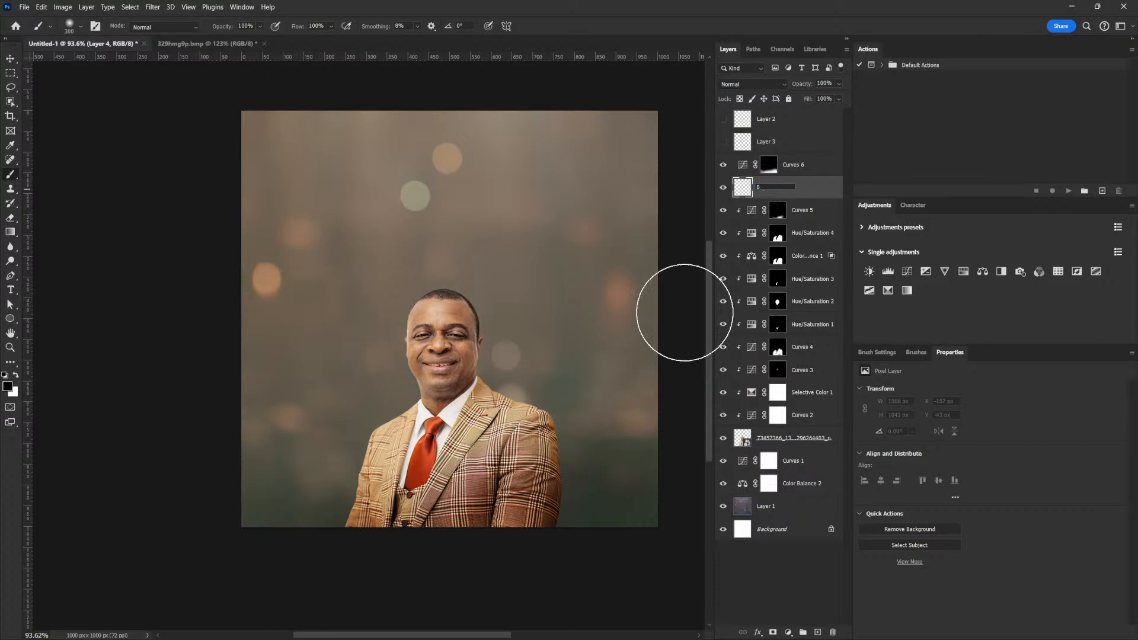
{"action": "type", "text": "rush_Shadow"}
{"action": "key", "text": "Return"}
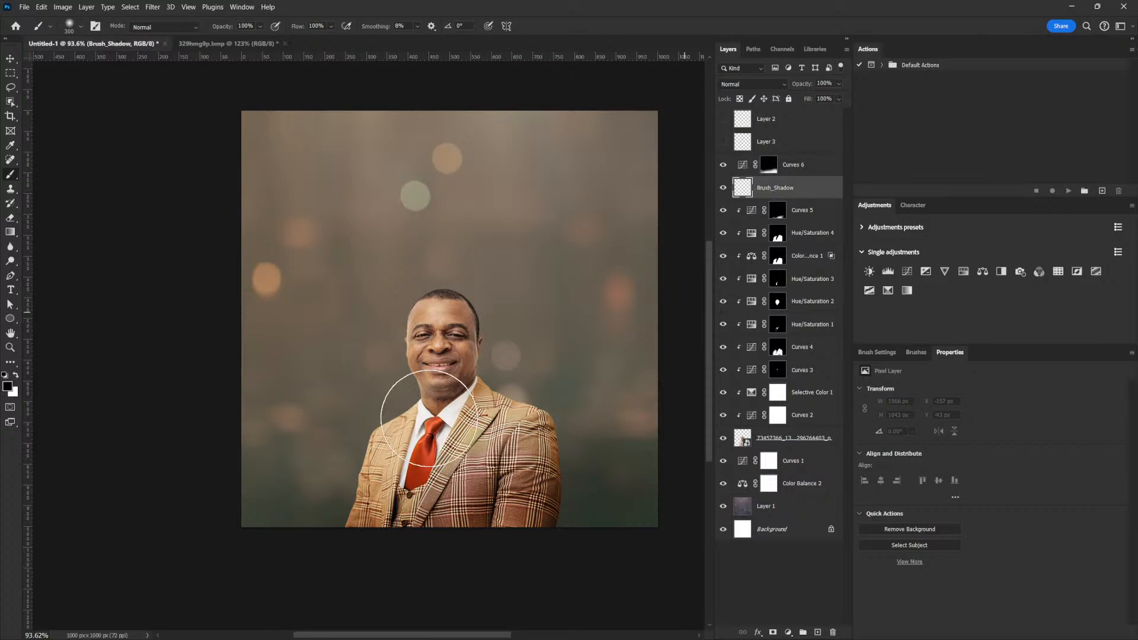
{"action": "left_click_drag", "start_coordinate": [587, 515], "coordinate": [370, 570]}
{"action": "left_click_drag", "start_coordinate": [618, 482], "coordinate": [257, 607]}
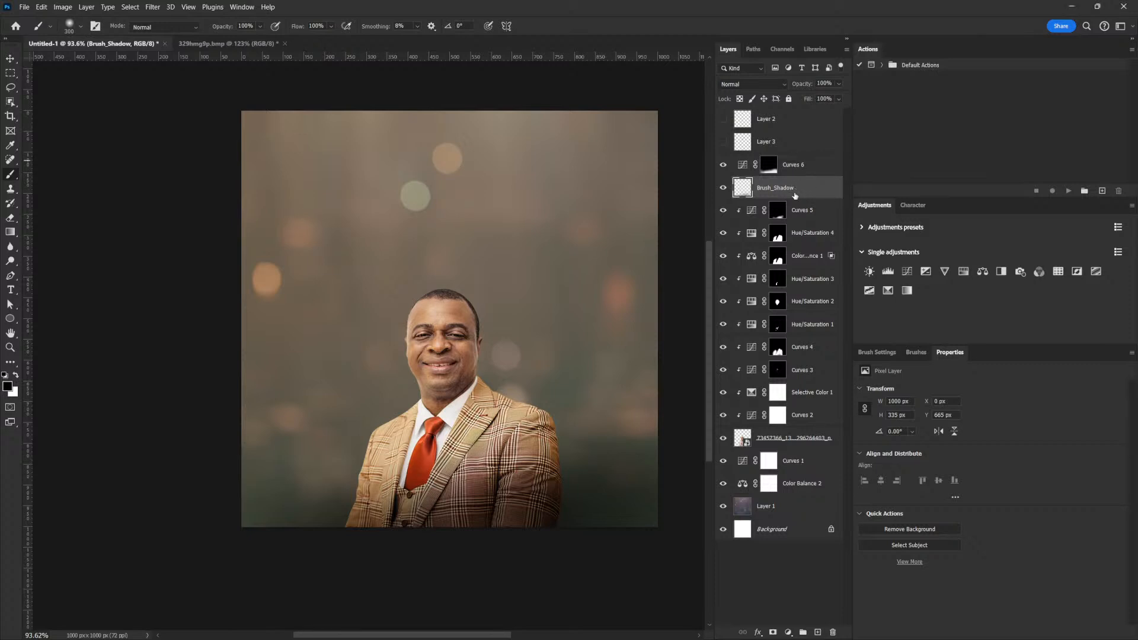
Delete Curves 6 and Brush_Shadow, then hide Curves 5.
{"action": "left_click", "coordinate": [804, 169], "text": "shift"}
{"action": "mouse_move", "coordinate": [820, 157]}
{"action": "left_mouse_down"}
{"action": "mouse_move", "coordinate": [788, 230]}
{"action": "mouse_move", "coordinate": [832, 633]}
{"action": "left_mouse_up"}
{"action": "left_click", "coordinate": [722, 166]}
{"action": "left_click", "coordinate": [722, 165]}
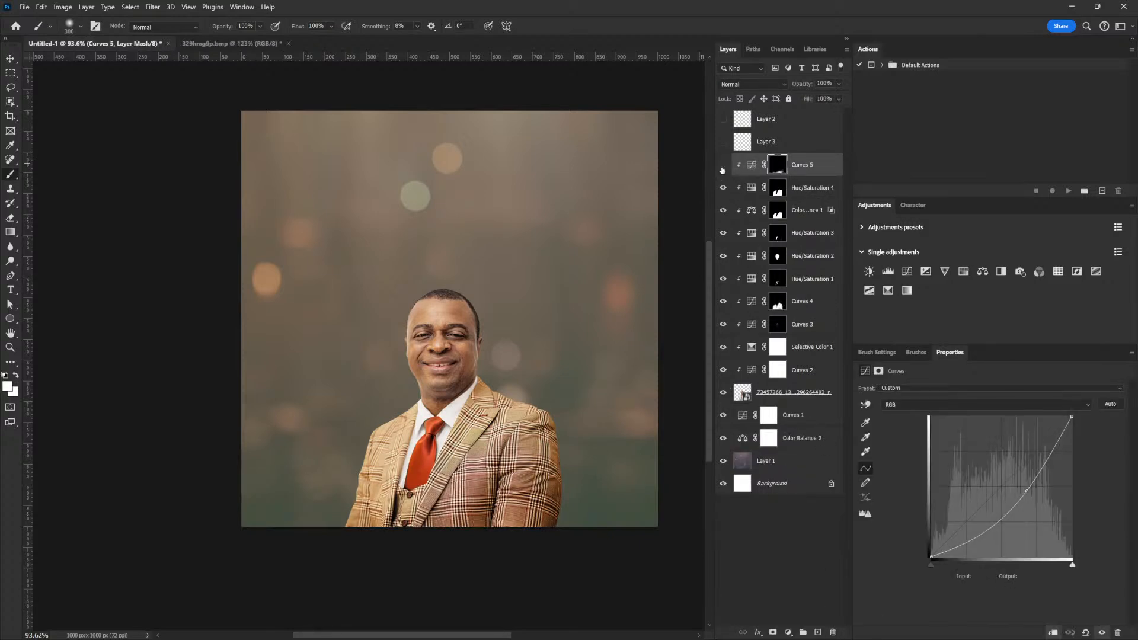
{"action": "left_click", "coordinate": [722, 169]}
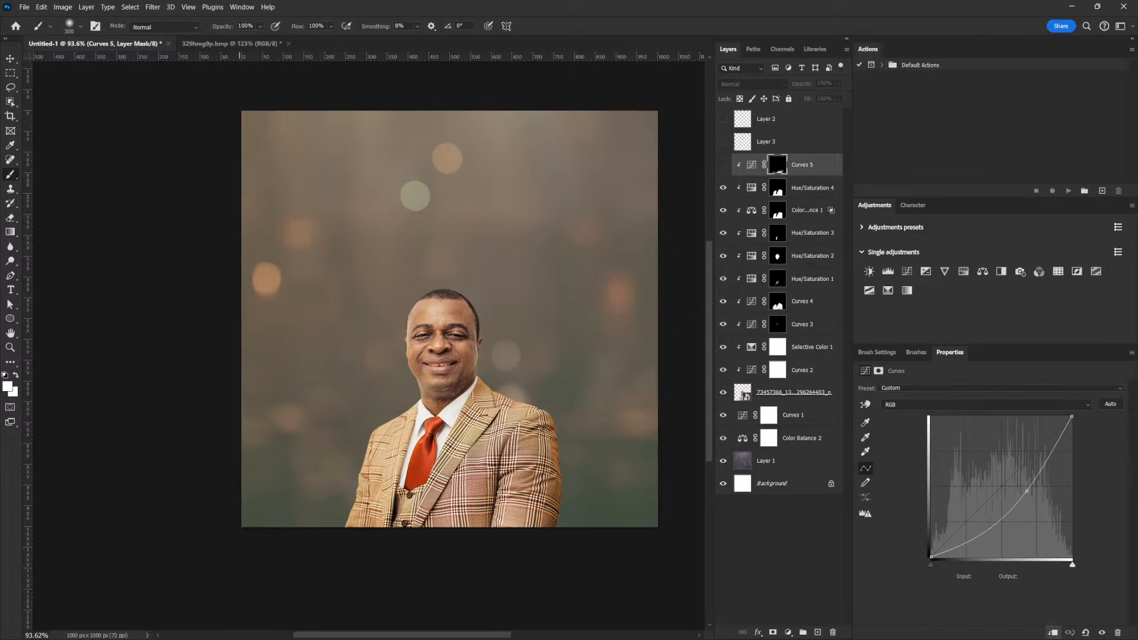
{"action": "key", "text": "alt+Tab"}
Add a Curves 6 raised to 117/196, invert its mask, and paint it onto the right sleeve.
{"action": "left_click", "coordinate": [906, 272]}
{"action": "left_click_drag", "start_coordinate": [1008, 481], "coordinate": [995, 450]}
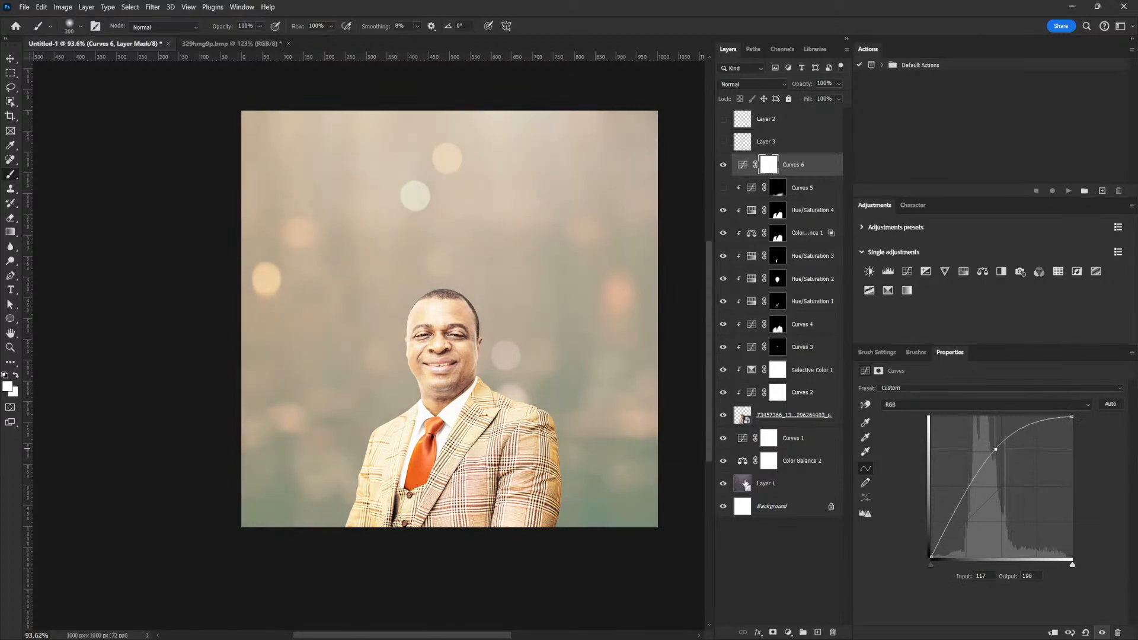
{"action": "key", "text": "ctrl+i"}
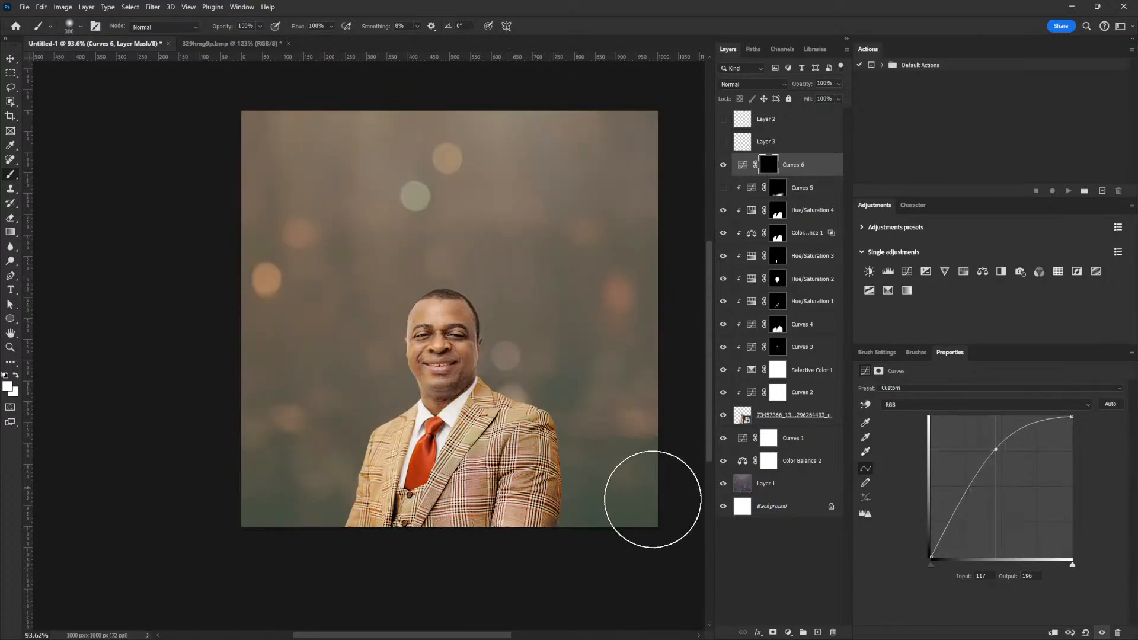
{"action": "mouse_move", "coordinate": [606, 505]}
{"action": "left_mouse_down"}
{"action": "mouse_move", "coordinate": [564, 500]}
{"action": "mouse_move", "coordinate": [504, 541]}
{"action": "mouse_move", "coordinate": [565, 505]}
{"action": "mouse_move", "coordinate": [359, 554]}
{"action": "mouse_move", "coordinate": [613, 491]}
{"action": "mouse_move", "coordinate": [274, 572]}
{"action": "mouse_move", "coordinate": [617, 497]}
{"action": "mouse_move", "coordinate": [515, 563]}
{"action": "mouse_move", "coordinate": [699, 506]}
{"action": "mouse_move", "coordinate": [411, 546]}
{"action": "mouse_move", "coordinate": [360, 515]}
{"action": "mouse_move", "coordinate": [228, 559]}
{"action": "mouse_move", "coordinate": [216, 579]}
{"action": "mouse_move", "coordinate": [305, 521]}
{"action": "mouse_move", "coordinate": [198, 560]}
{"action": "mouse_move", "coordinate": [363, 541]}
{"action": "mouse_move", "coordinate": [673, 546]}
{"action": "mouse_move", "coordinate": [431, 535]}
{"action": "left_mouse_up"}
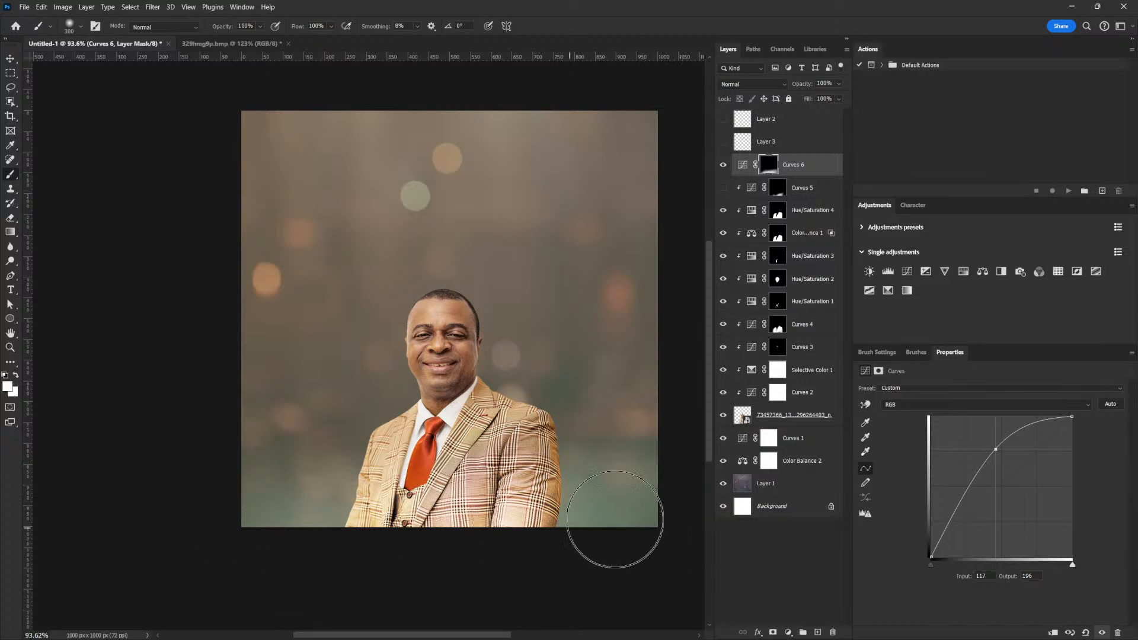
Select the Curves 5 layer mask.
{"action": "right_click", "coordinate": [807, 171]}
{"action": "left_click", "coordinate": [797, 143]}
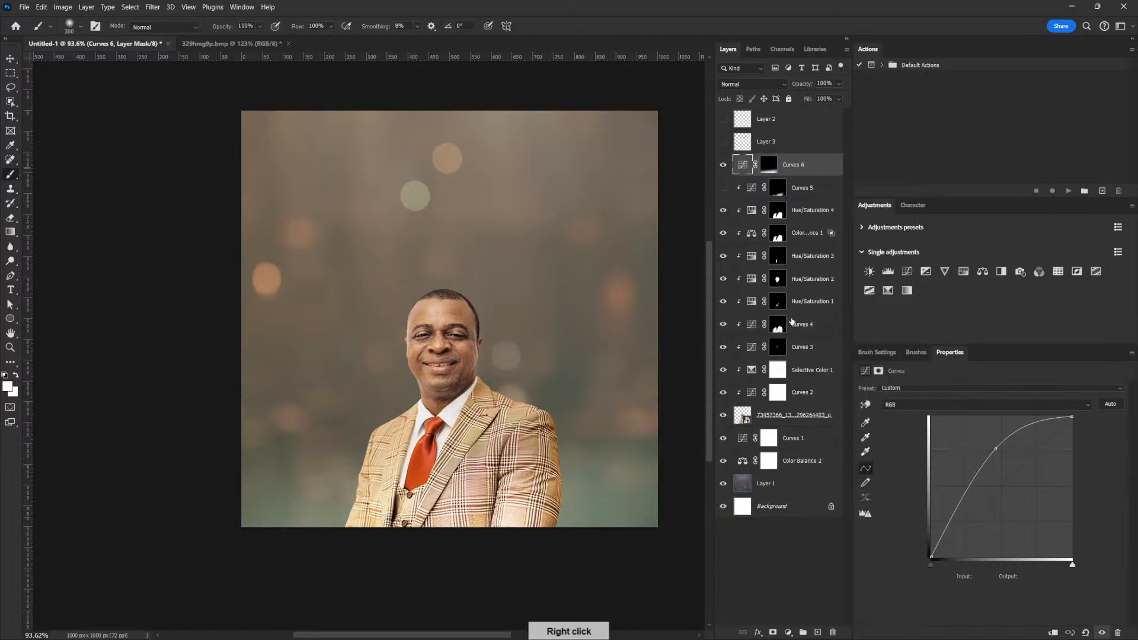
{"action": "left_click", "coordinate": [805, 181]}
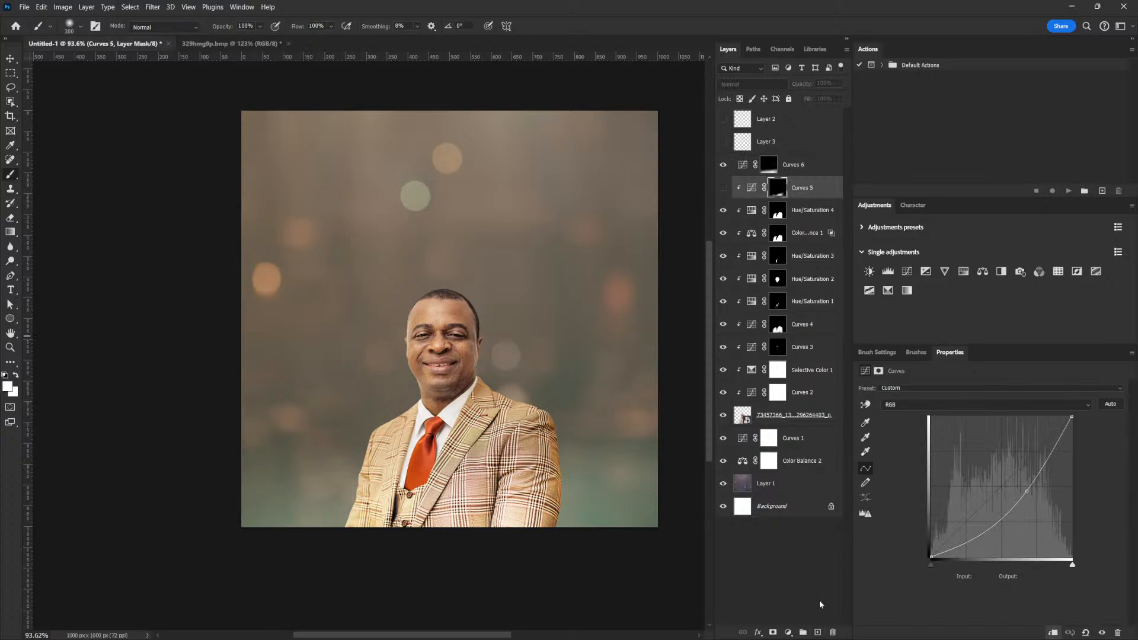
On a new layer, brush a warm tan sampled from the suit along the bottom edge.
{"action": "left_click", "coordinate": [818, 633]}
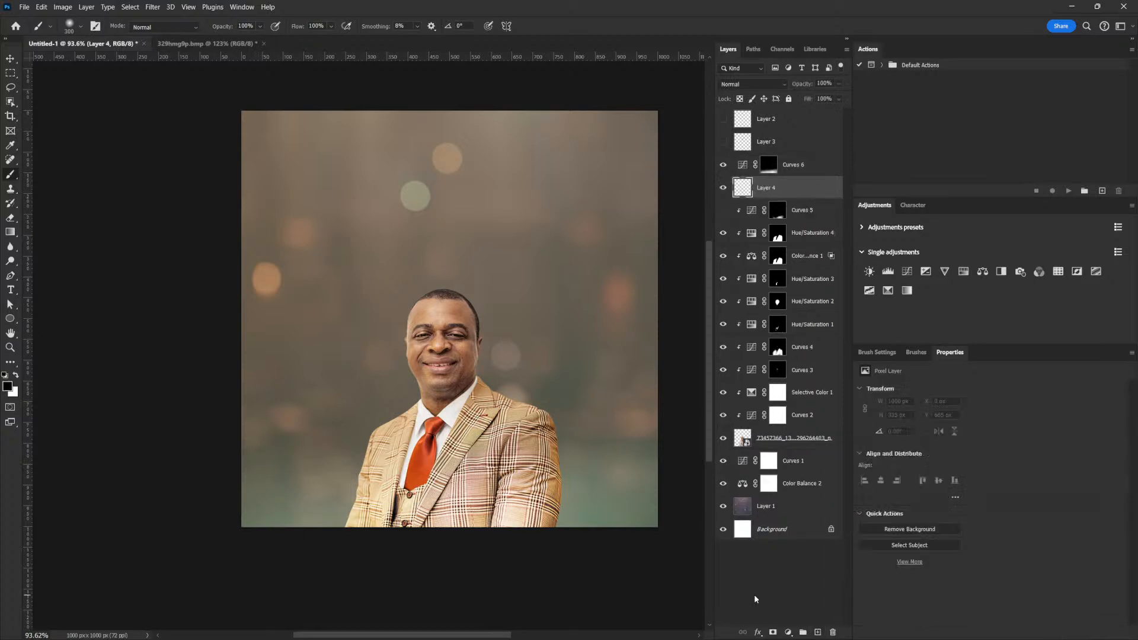
{"action": "left_click", "coordinate": [8, 387]}
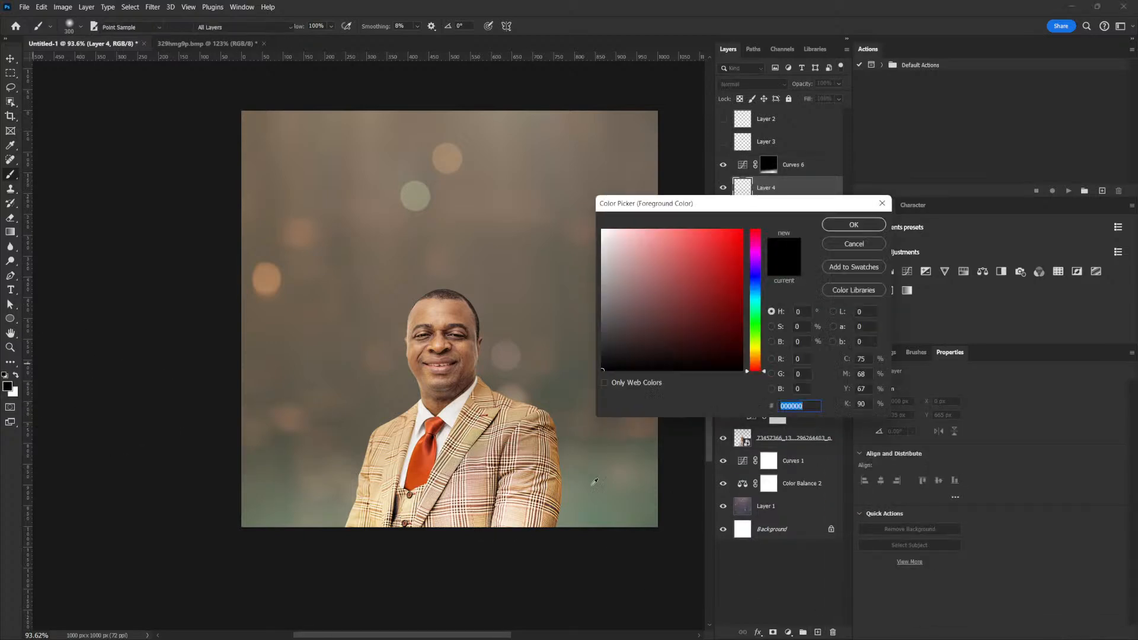
{"action": "left_click", "coordinate": [559, 481]}
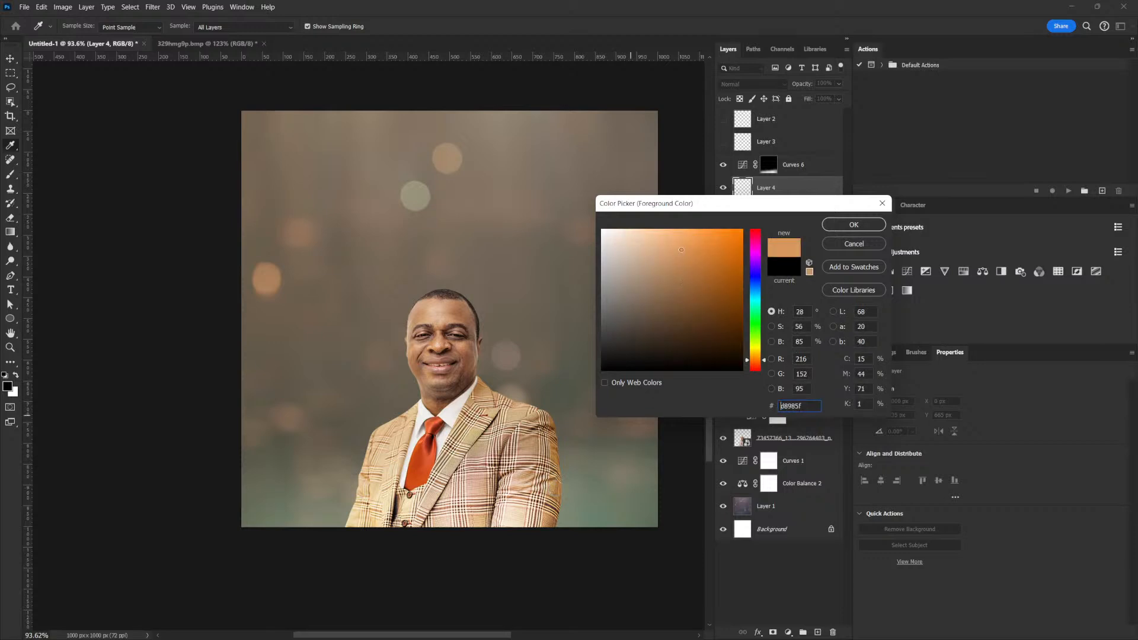
{"action": "left_click", "coordinate": [848, 224]}
{"action": "key", "text": "b"}
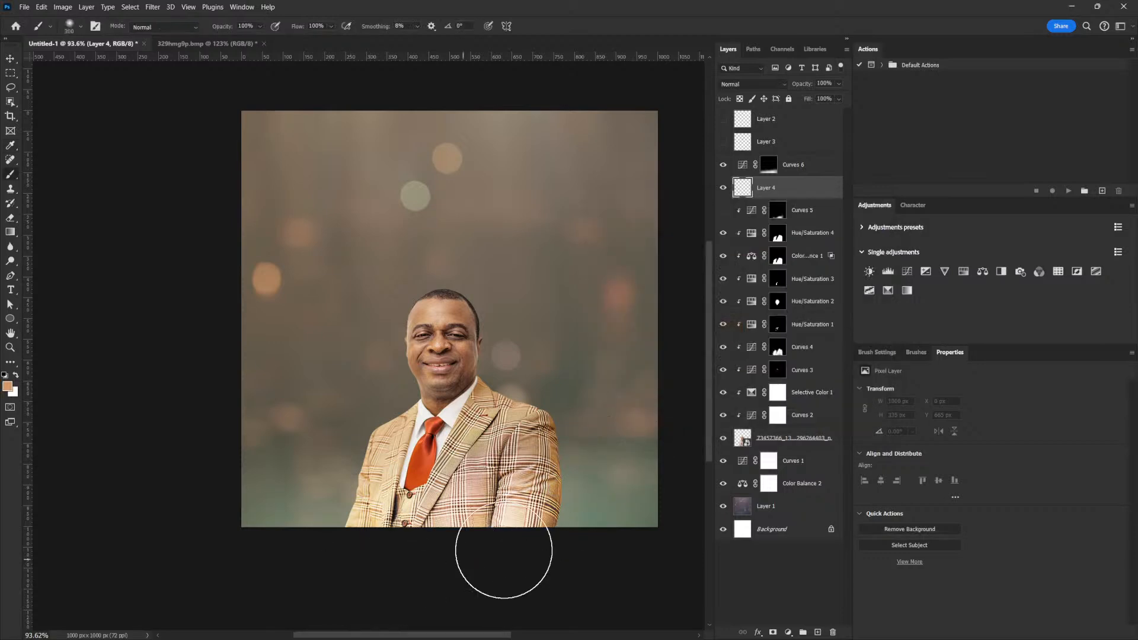
{"action": "left_click_drag", "start_coordinate": [398, 581], "coordinate": [611, 540]}
{"action": "mouse_move", "coordinate": [330, 600]}
{"action": "left_mouse_down"}
{"action": "mouse_move", "coordinate": [621, 474]}
{"action": "mouse_move", "coordinate": [289, 582]}
{"action": "mouse_move", "coordinate": [624, 472]}
{"action": "mouse_move", "coordinate": [273, 581]}
{"action": "mouse_move", "coordinate": [289, 566]}
{"action": "mouse_move", "coordinate": [641, 448]}
{"action": "mouse_move", "coordinate": [230, 565]}
{"action": "mouse_move", "coordinate": [547, 556]}
{"action": "left_mouse_up"}
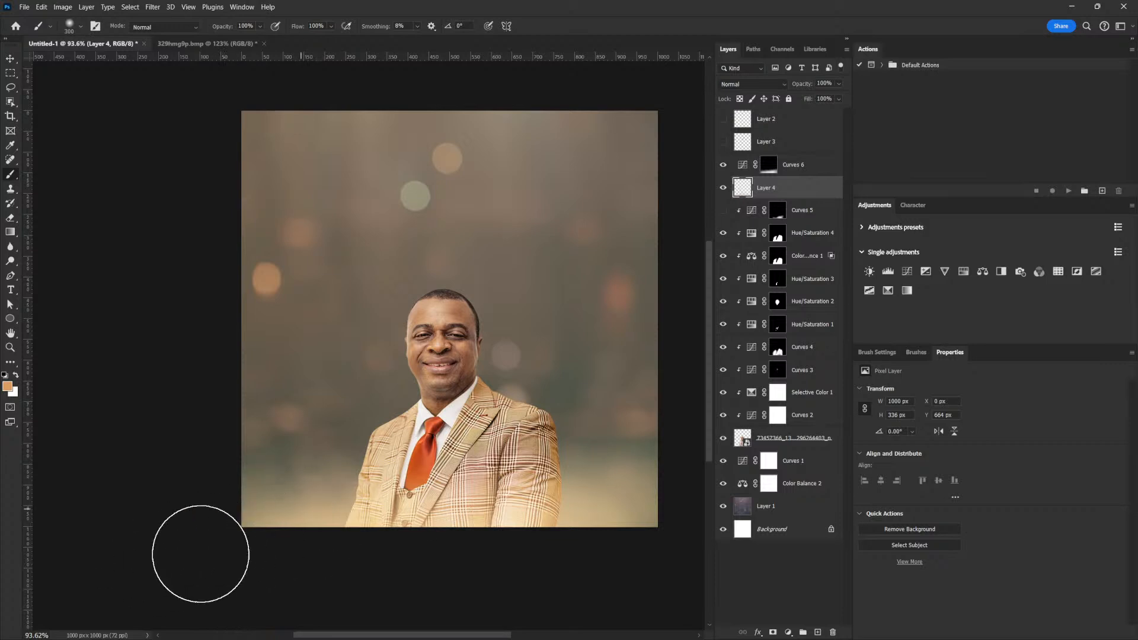
Stretch the painted glow vertically to 1000 × 460 px, then add an empty Layer 5 above.
{"action": "key", "text": "ctrl+t"}
{"action": "left_click_drag", "start_coordinate": [450, 388], "coordinate": [450, 374]}
{"action": "left_click_drag", "start_coordinate": [448, 533], "coordinate": [449, 552]}
{"action": "left_click_drag", "start_coordinate": [449, 374], "coordinate": [450, 361]}
{"action": "key", "text": "Return"}
{"action": "key", "text": "b"}
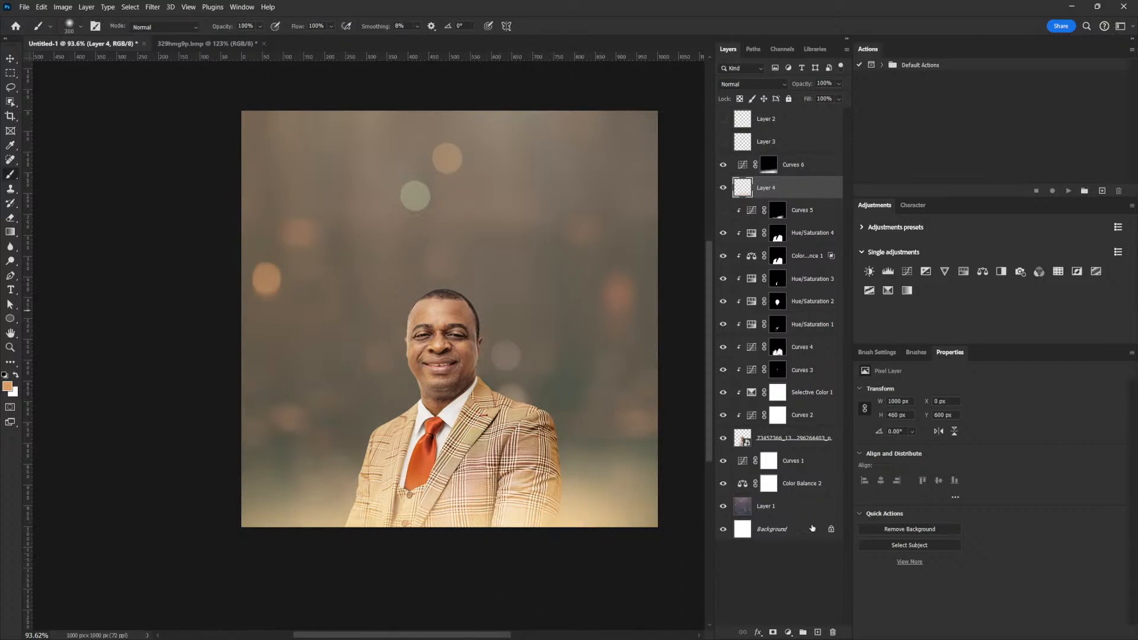
{"action": "left_click", "coordinate": [818, 633]}
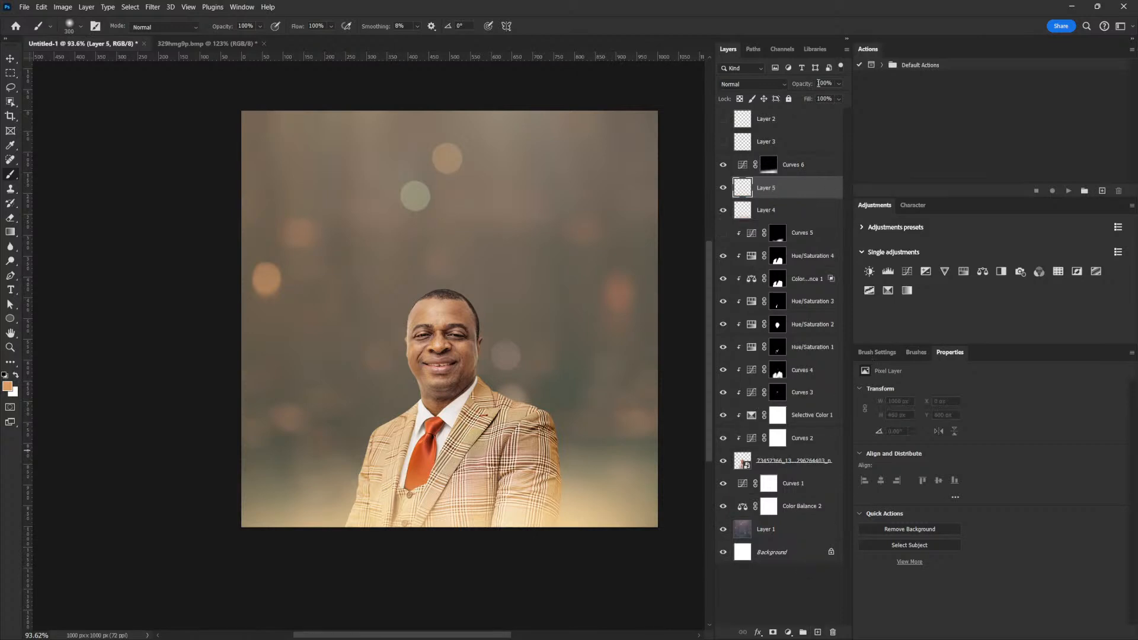
Set Layer 5 to Color Dodge and turn off Transparency Shapes Layer in its blending options.
{"action": "left_click", "coordinate": [765, 84]}
{"action": "left_click", "coordinate": [765, 208]}
{"action": "left_click", "coordinate": [839, 83]}
{"action": "left_click", "coordinate": [829, 189]}
{"action": "double_click", "coordinate": [833, 192]}
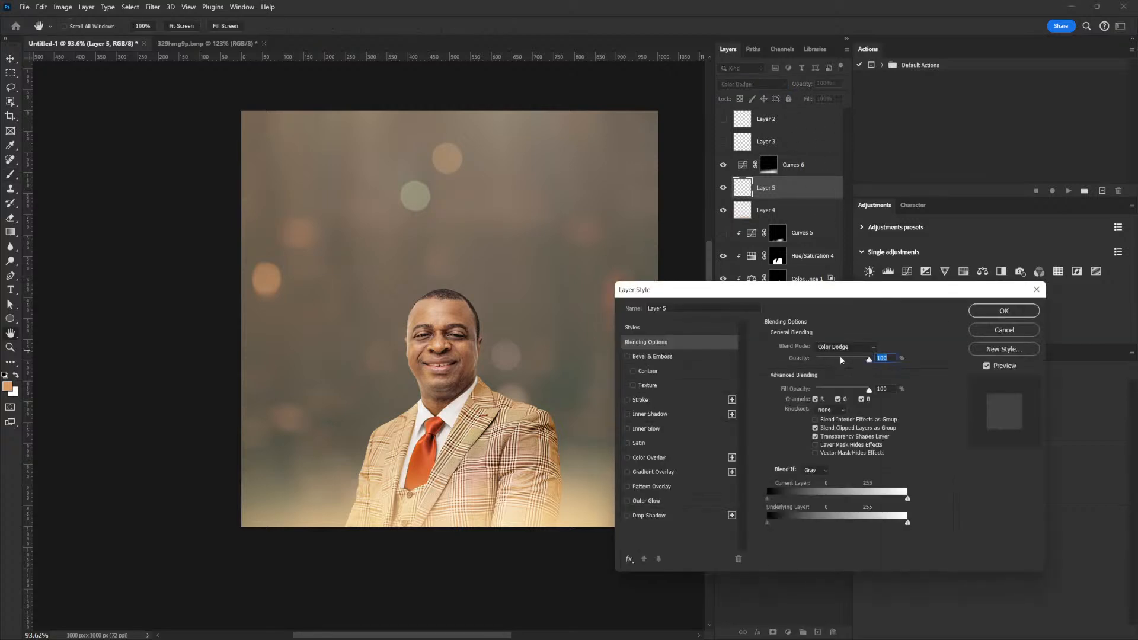
{"action": "left_click", "coordinate": [816, 437]}
{"action": "left_click", "coordinate": [1006, 314]}
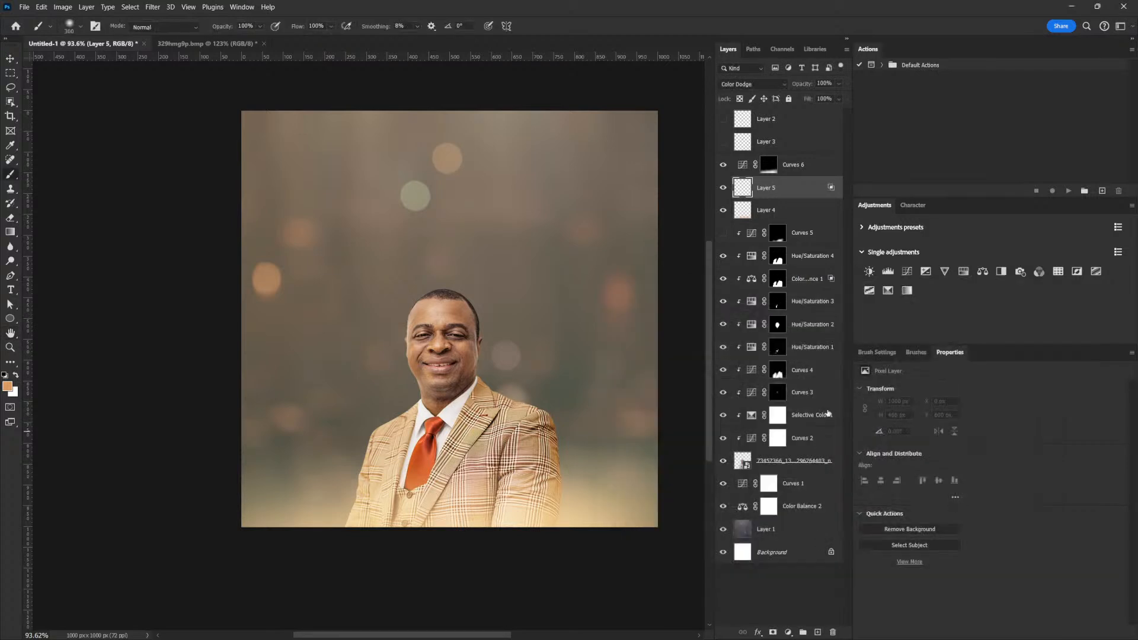
Brush repeated strokes across the bottom of the portrait to build the golden glow strip.
{"action": "left_click_drag", "start_coordinate": [406, 590], "coordinate": [618, 494]}
{"action": "mouse_move", "coordinate": [314, 598]}
{"action": "left_mouse_down"}
{"action": "mouse_move", "coordinate": [582, 473]}
{"action": "mouse_move", "coordinate": [290, 596]}
{"action": "mouse_move", "coordinate": [481, 494]}
{"action": "mouse_move", "coordinate": [286, 588]}
{"action": "mouse_move", "coordinate": [428, 505]}
{"action": "mouse_move", "coordinate": [552, 446]}
{"action": "left_mouse_up"}
{"action": "left_click_drag", "start_coordinate": [270, 582], "coordinate": [486, 459]}
{"action": "mouse_move", "coordinate": [233, 581]}
{"action": "left_mouse_down"}
{"action": "mouse_move", "coordinate": [495, 492]}
{"action": "mouse_move", "coordinate": [465, 467]}
{"action": "left_mouse_up"}
{"action": "left_click_drag", "start_coordinate": [262, 581], "coordinate": [573, 473]}
{"action": "left_click_drag", "start_coordinate": [463, 573], "coordinate": [695, 482]}
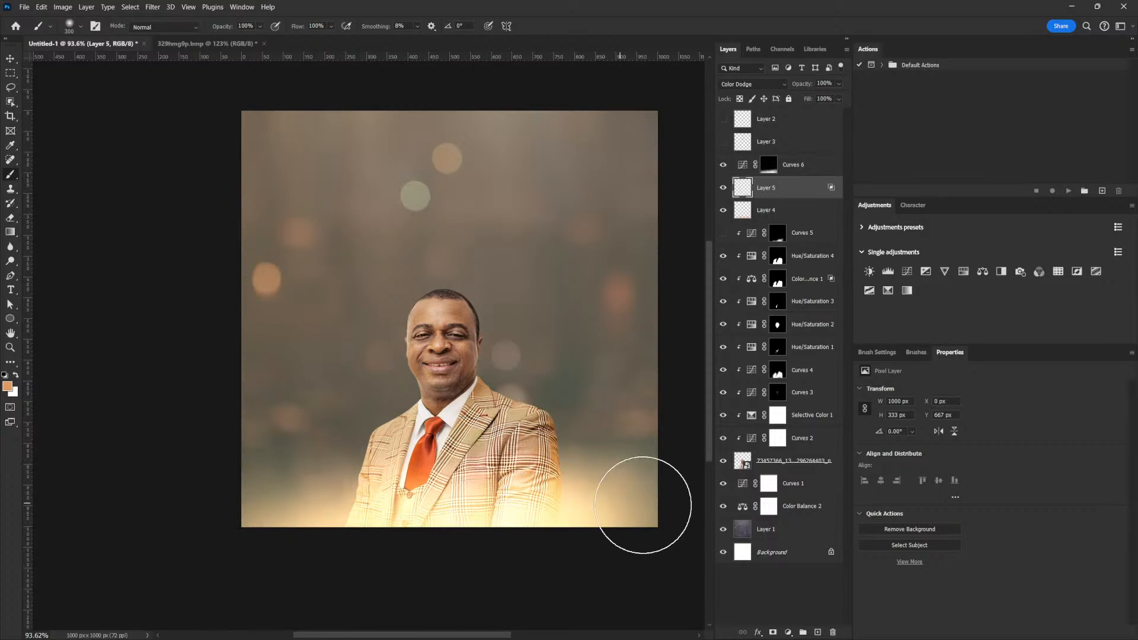
{"action": "left_click_drag", "start_coordinate": [465, 601], "coordinate": [682, 504]}
{"action": "left_click_drag", "start_coordinate": [573, 566], "coordinate": [672, 473]}
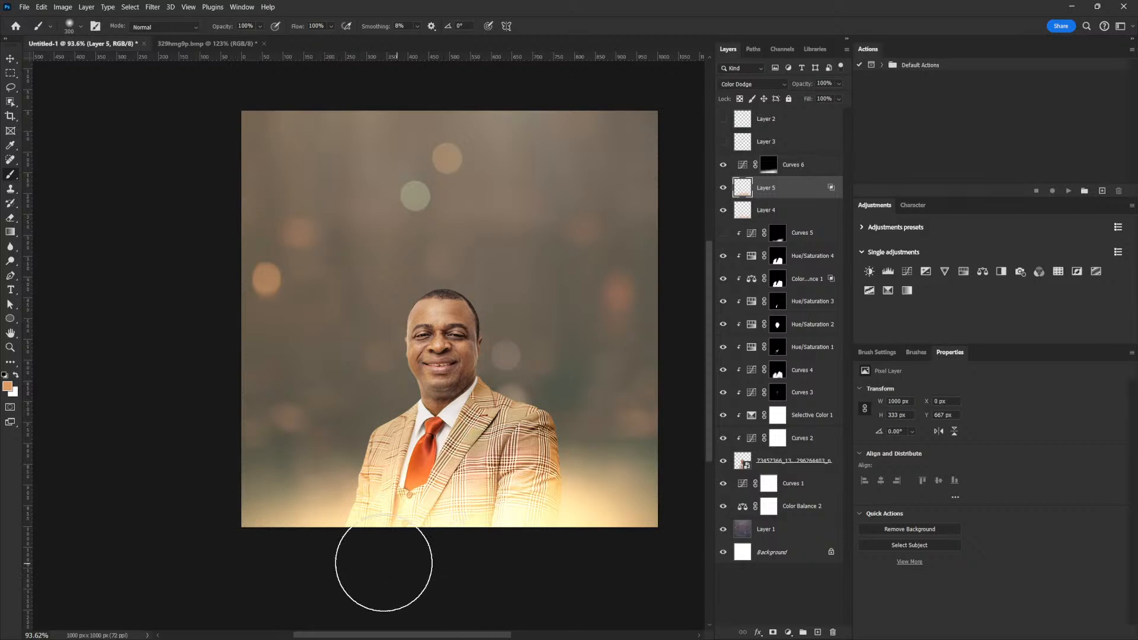
{"action": "key", "text": "v"}
{"action": "left_click_drag", "start_coordinate": [574, 229], "coordinate": [560, 250]}
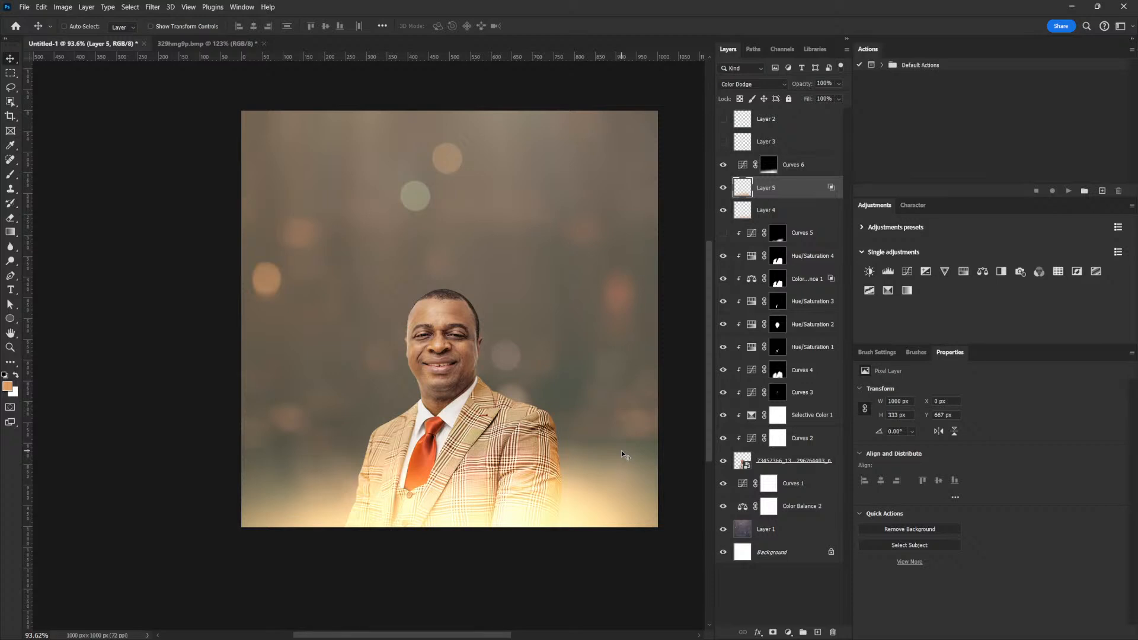
Hide the Curves 1 adjustment after comparing it on and off.
{"action": "left_click", "coordinate": [785, 530]}
{"action": "left_click", "coordinate": [783, 483]}
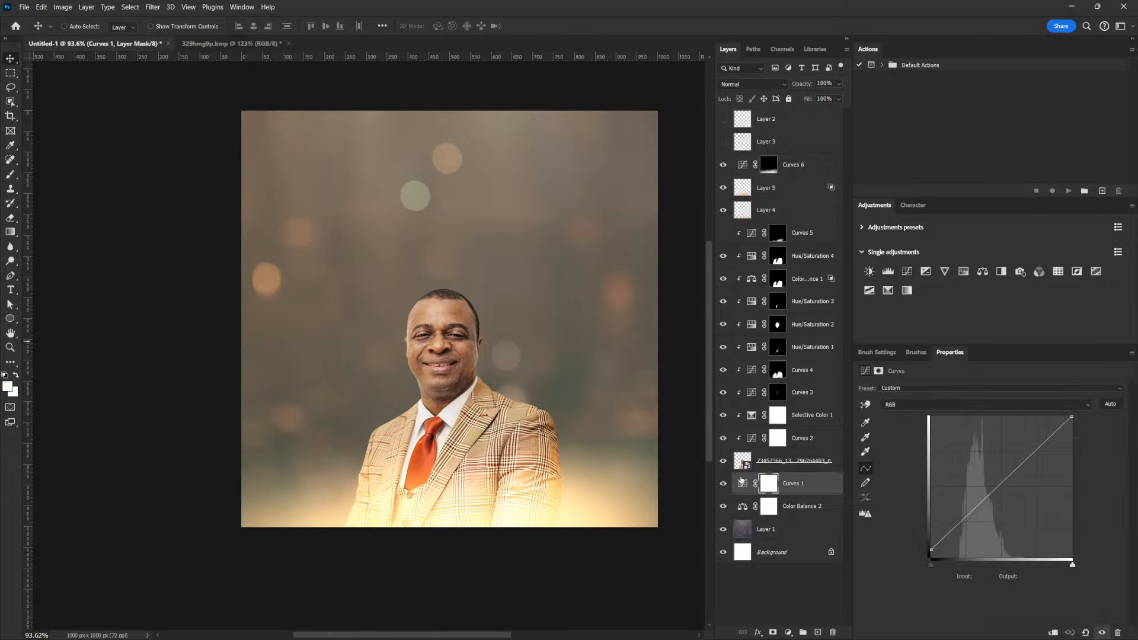
{"action": "left_click", "coordinate": [723, 484]}
{"action": "left_click", "coordinate": [726, 485]}
{"action": "left_click", "coordinate": [723, 484]}
Add Curves 7 above Color Balance 2, reset its curve, and hide it.
{"action": "left_click", "coordinate": [800, 506]}
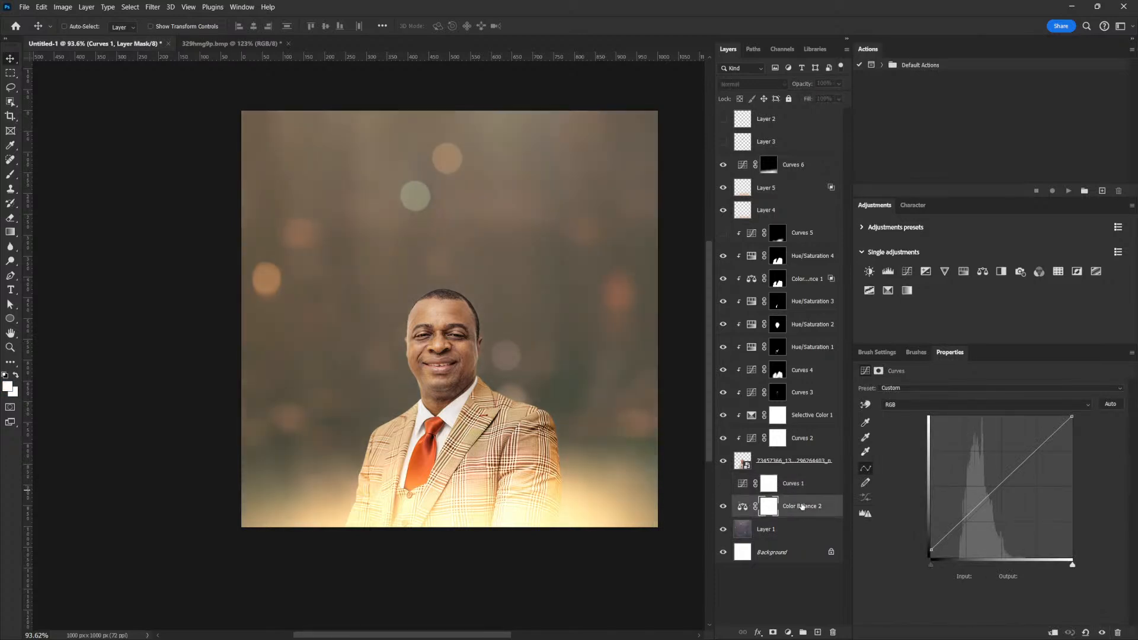
{"action": "left_click", "coordinate": [907, 270]}
{"action": "left_click_drag", "start_coordinate": [987, 502], "coordinate": [986, 521]}
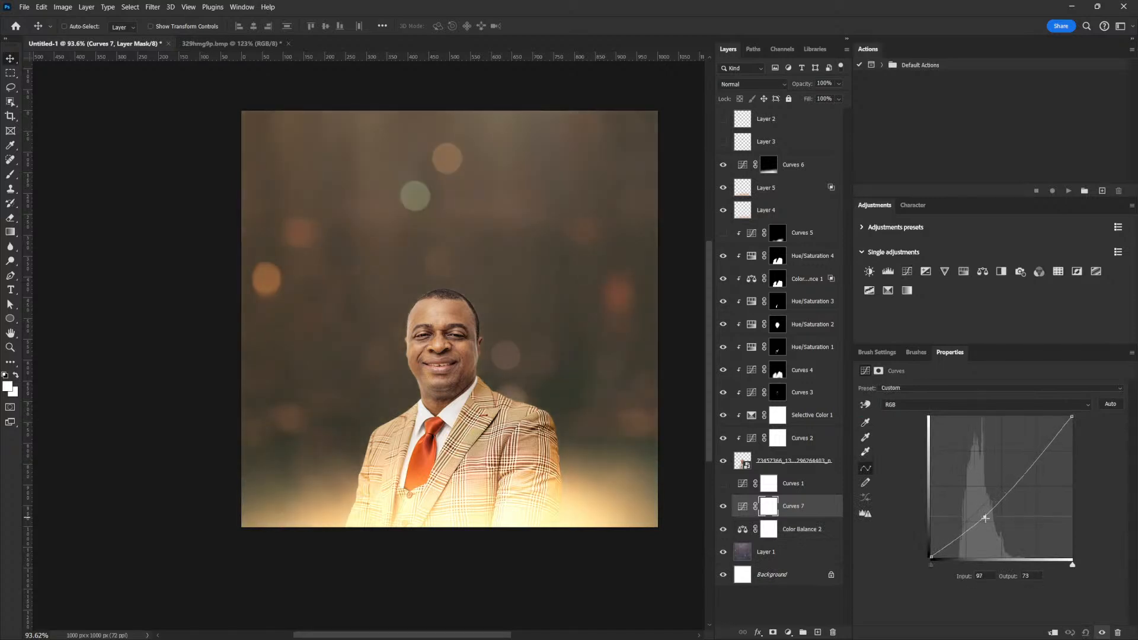
{"action": "left_click", "coordinate": [980, 508], "text": "ctrl"}
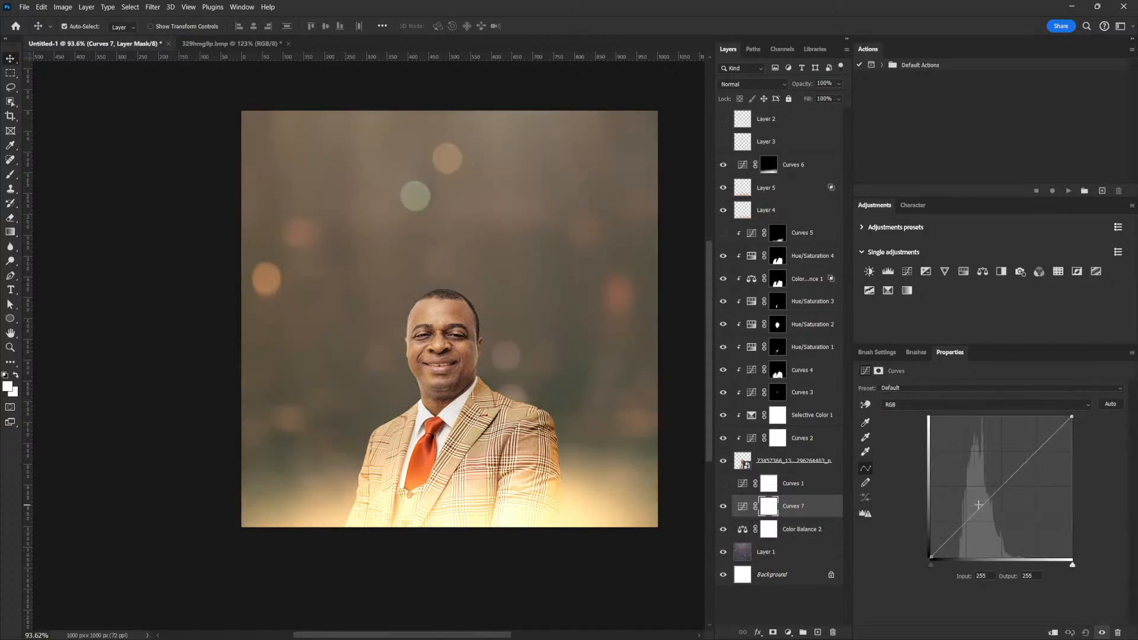
{"action": "left_click", "coordinate": [723, 507]}
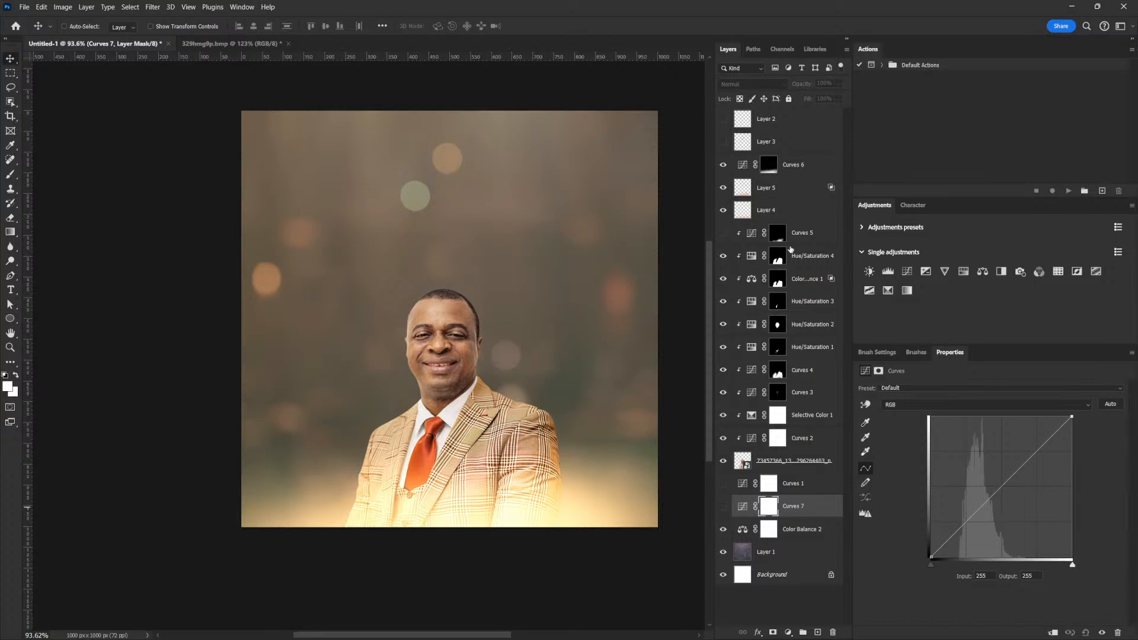
Scale Layer 5, Layer 4 and Curves 6 taller together and shift them upward.
{"action": "left_click", "coordinate": [777, 190]}
{"action": "left_click", "coordinate": [765, 210], "text": "ctrl"}
{"action": "left_click", "coordinate": [793, 164], "text": "ctrl"}
{"action": "key", "text": "ctrl+t"}
{"action": "left_click_drag", "start_coordinate": [449, 361], "coordinate": [449, 334]}
{"action": "left_click_drag", "start_coordinate": [583, 518], "coordinate": [584, 490]}
{"action": "key", "text": "Return"}
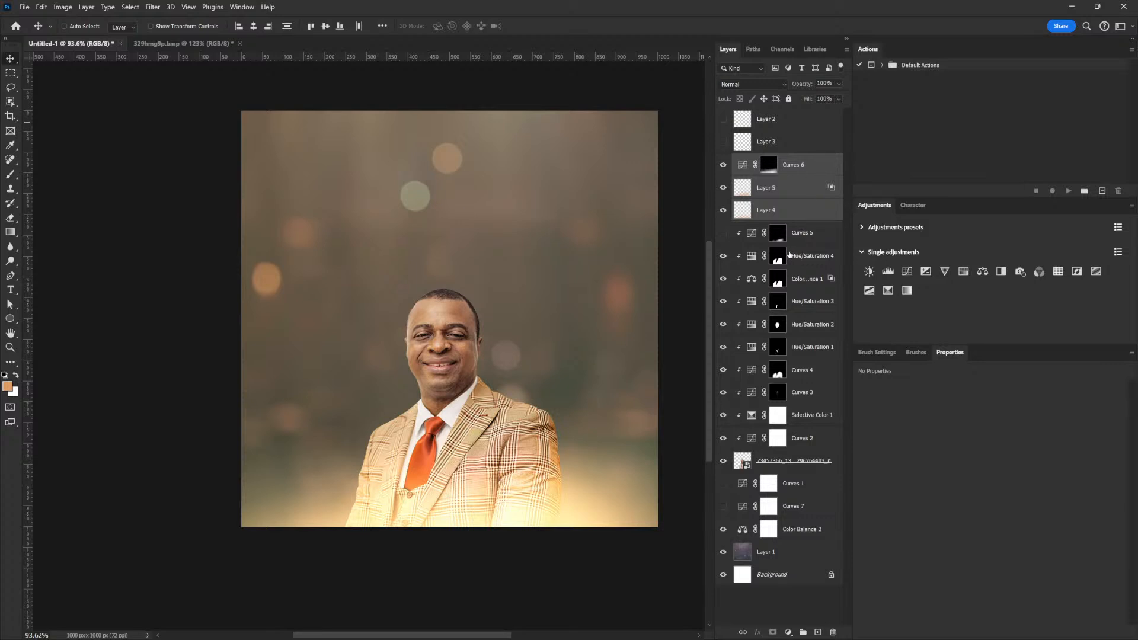
Stamp the visible image into Layer 6, convert it to a smart object, and open Camera Raw Filter.
{"action": "left_click", "coordinate": [797, 165]}
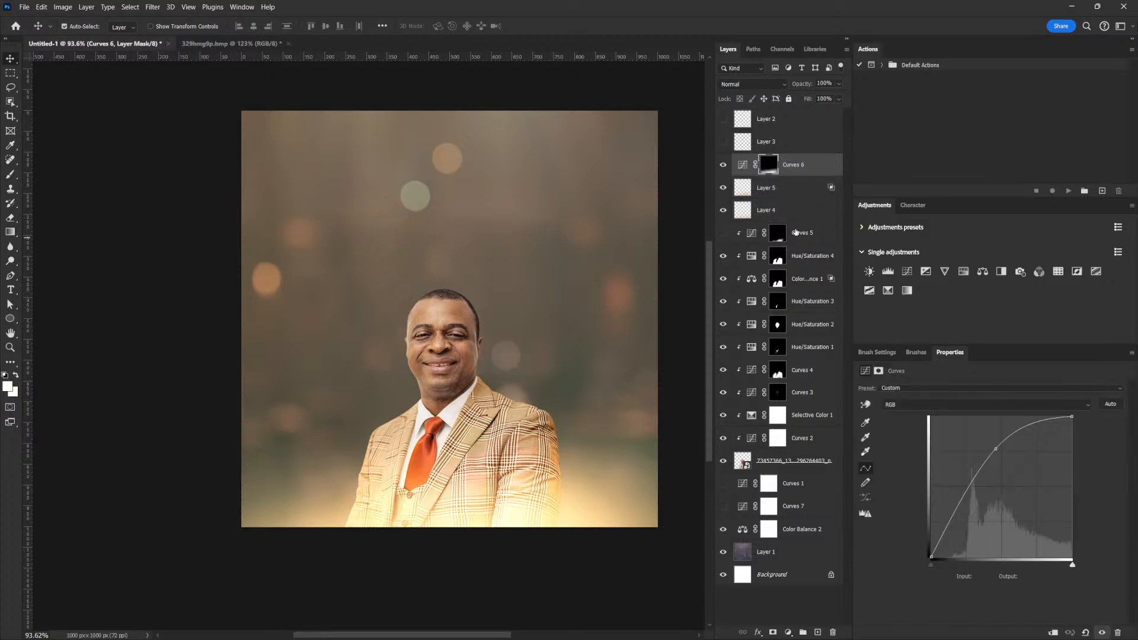
{"action": "key", "text": "ctrl+shift+alt+e"}
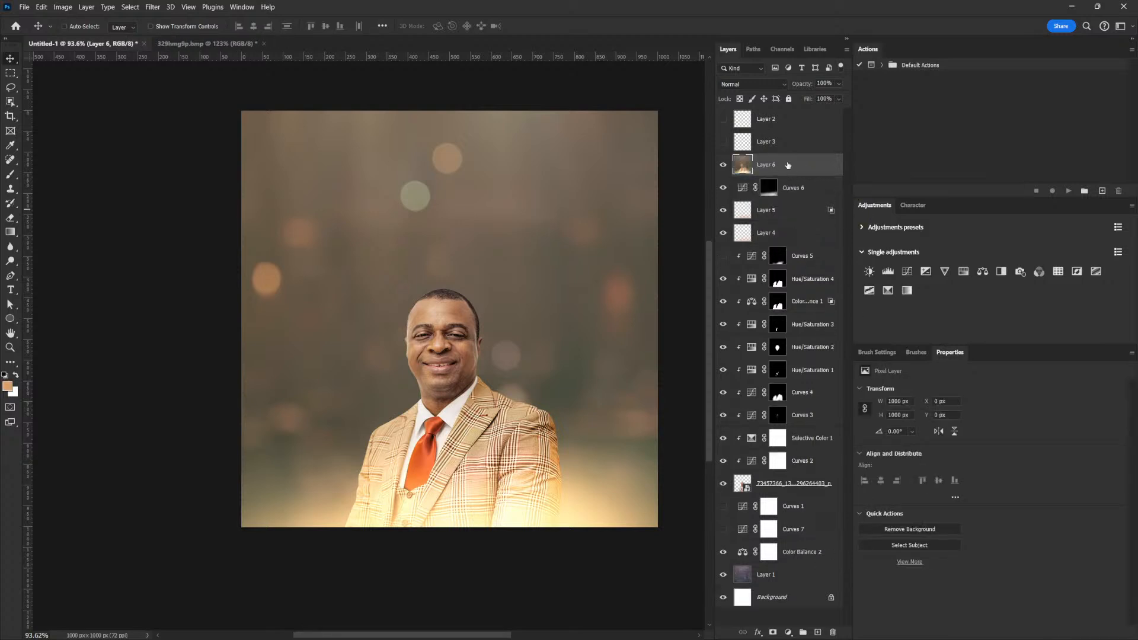
{"action": "right_click", "coordinate": [787, 171]}
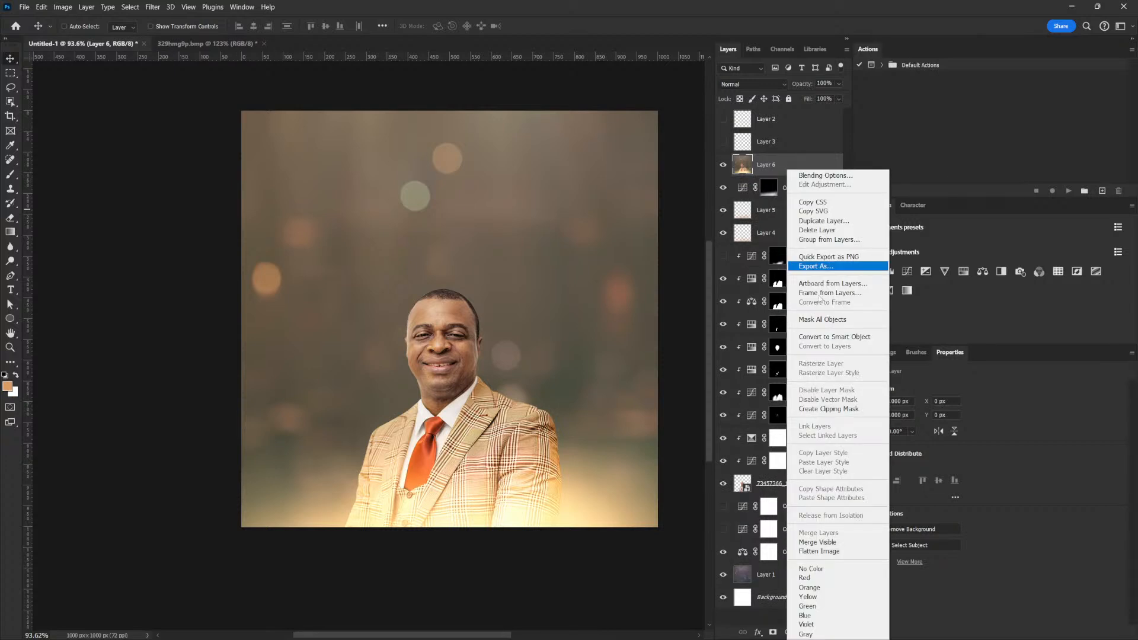
{"action": "left_click", "coordinate": [862, 338]}
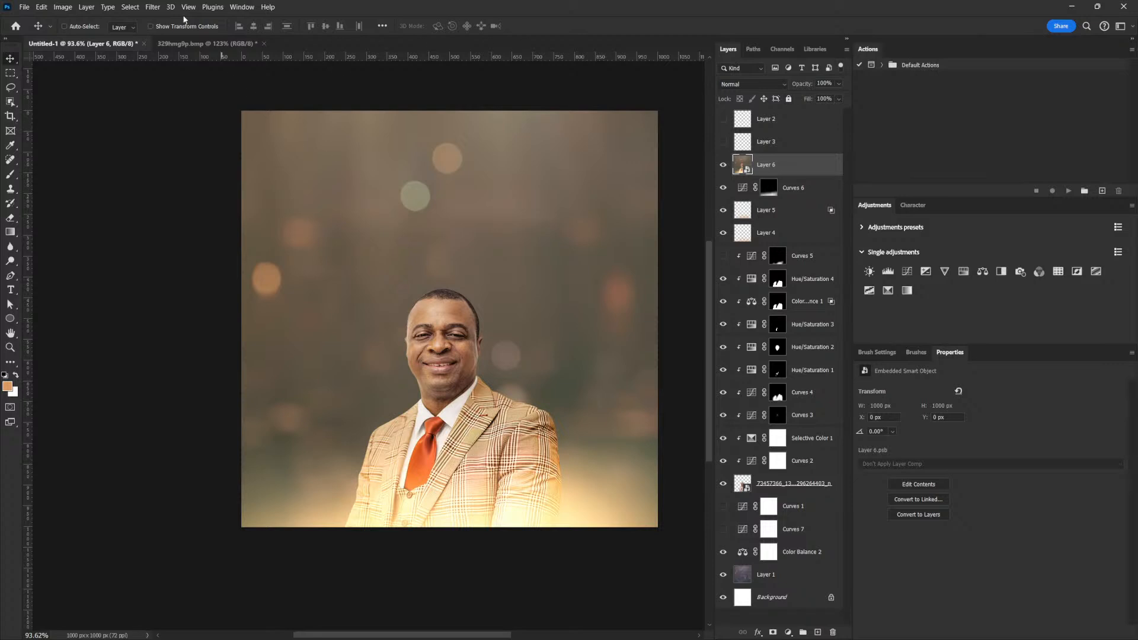
{"action": "left_click", "coordinate": [152, 7]}
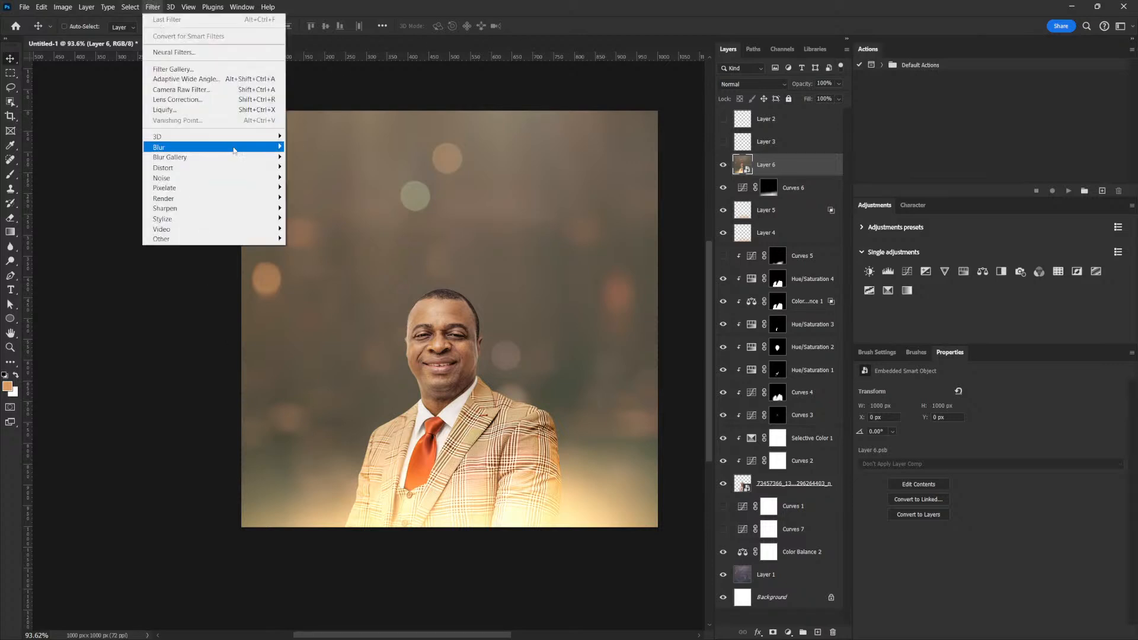
{"action": "left_click", "coordinate": [224, 93]}
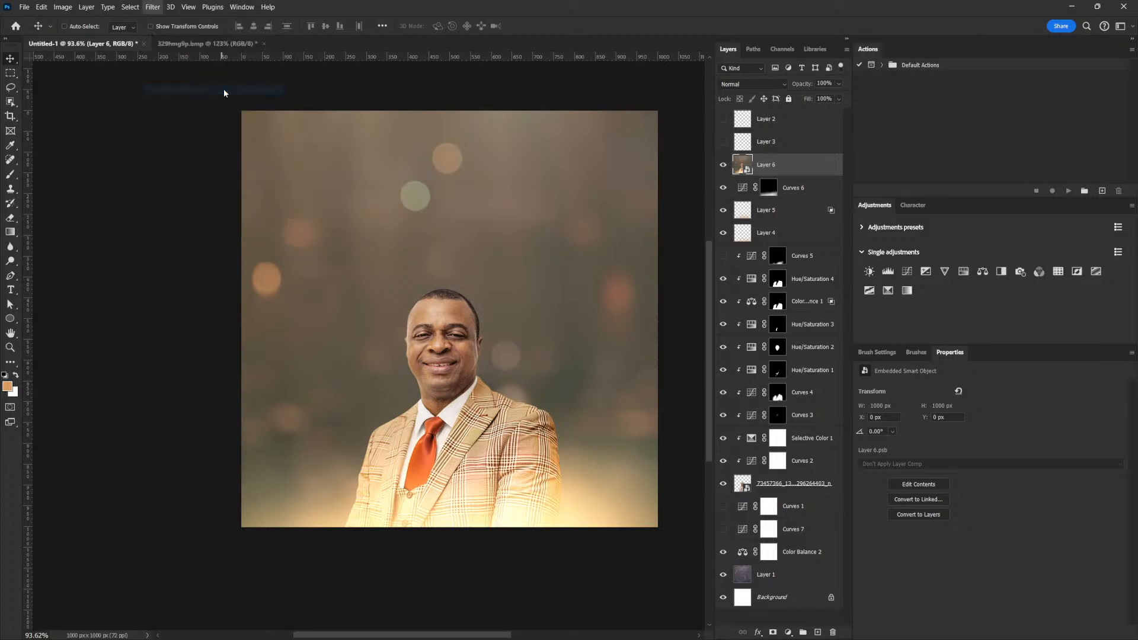
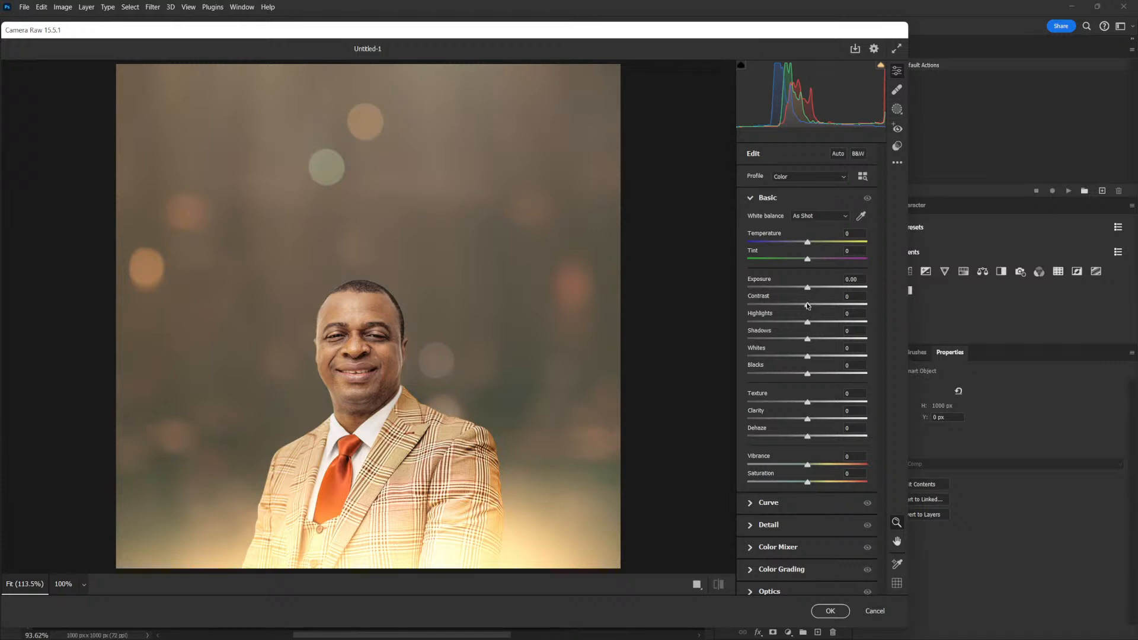
In Camera Raw's Basic panel, set Contrast +20, Highlights +8, Whites +18, Texture -25 and Vibrance +12.
{"action": "left_click_drag", "start_coordinate": [809, 307], "coordinate": [812, 309]}
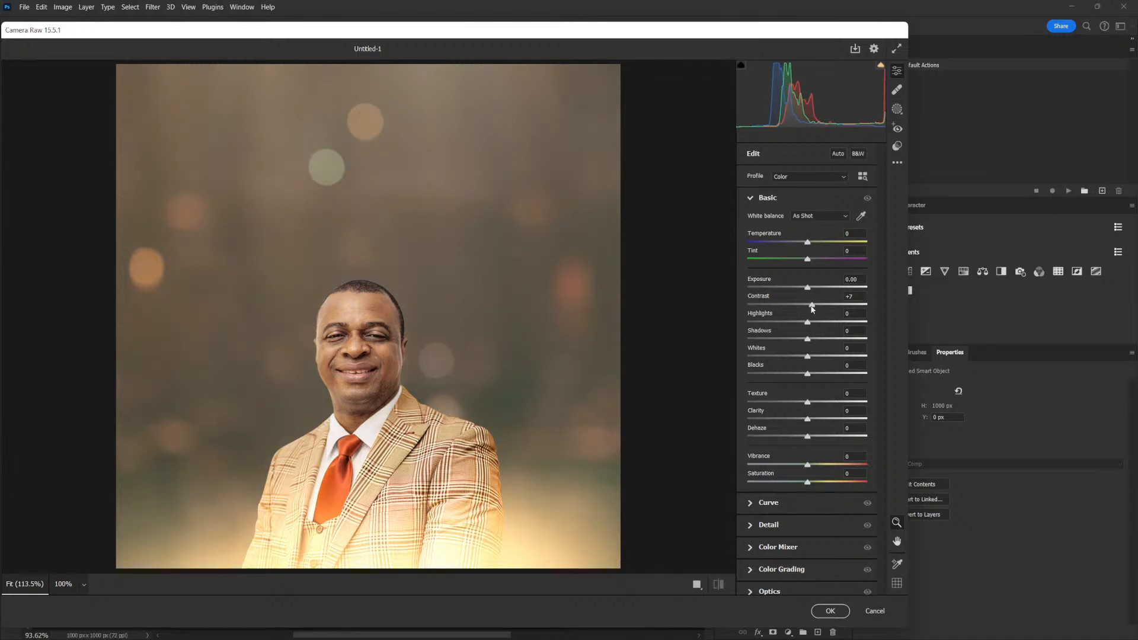
{"action": "left_click_drag", "start_coordinate": [812, 307], "coordinate": [821, 308]}
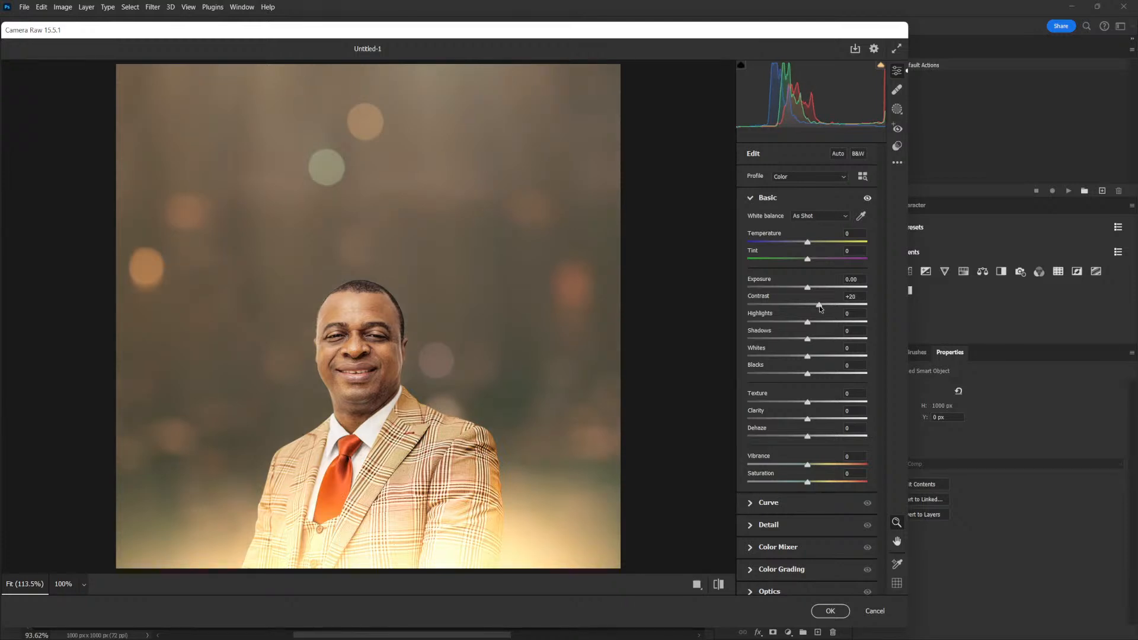
{"action": "left_click", "coordinate": [809, 323]}
{"action": "left_click_drag", "start_coordinate": [812, 325], "coordinate": [814, 323]}
{"action": "left_click_drag", "start_coordinate": [809, 358], "coordinate": [820, 358]}
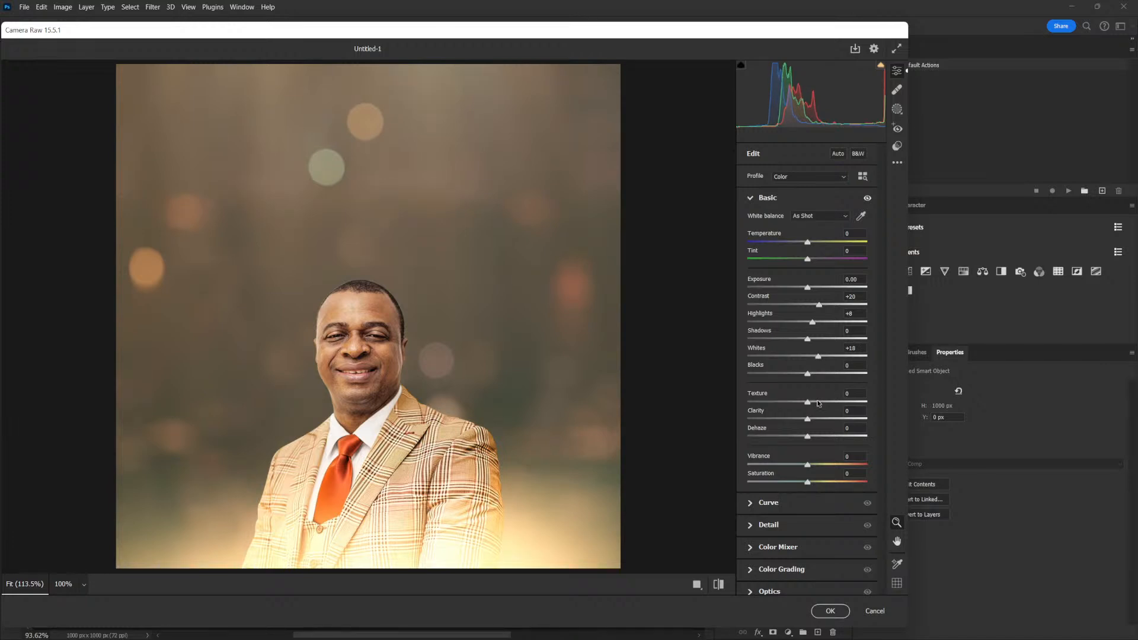
{"action": "left_click_drag", "start_coordinate": [807, 403], "coordinate": [802, 404]}
{"action": "left_click_drag", "start_coordinate": [794, 407], "coordinate": [793, 408]}
{"action": "left_click_drag", "start_coordinate": [808, 469], "coordinate": [819, 467]}
In the Detail panel, set Sharpening to 27 and Noise Reduction to 7.
{"action": "left_click", "coordinate": [751, 198]}
{"action": "left_click", "coordinate": [753, 243]}
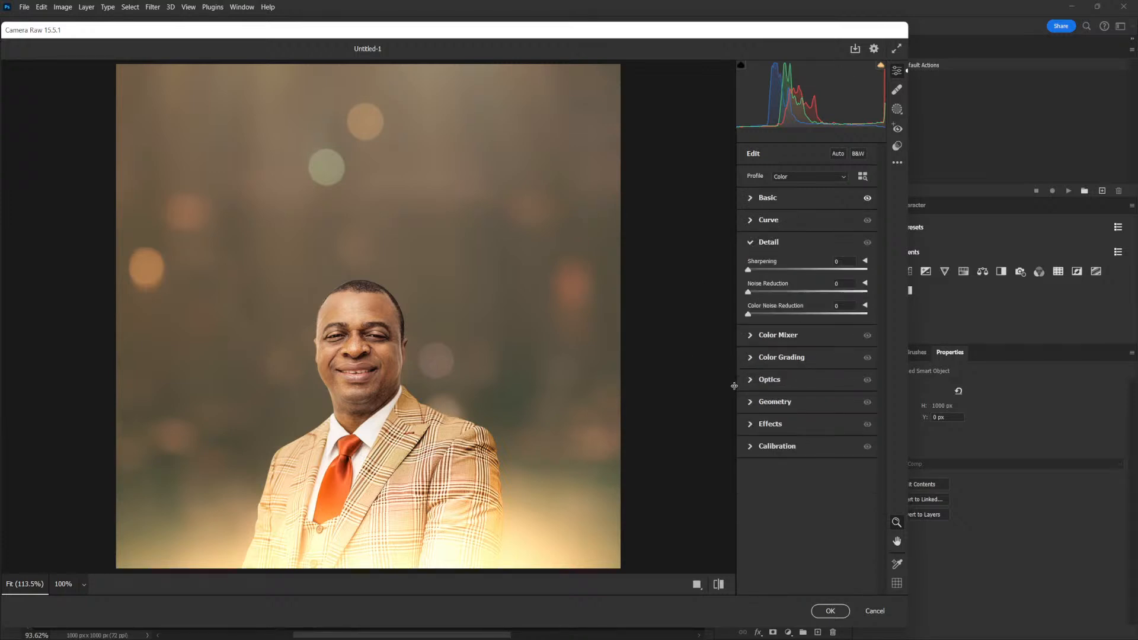
{"action": "left_click_drag", "start_coordinate": [749, 269], "coordinate": [766, 270]}
{"action": "left_click_drag", "start_coordinate": [749, 292], "coordinate": [752, 292]}
{"action": "left_click_drag", "start_coordinate": [765, 270], "coordinate": [770, 271]}
{"action": "left_click_drag", "start_coordinate": [755, 291], "coordinate": [757, 291]}
{"action": "left_click", "coordinate": [752, 243]}
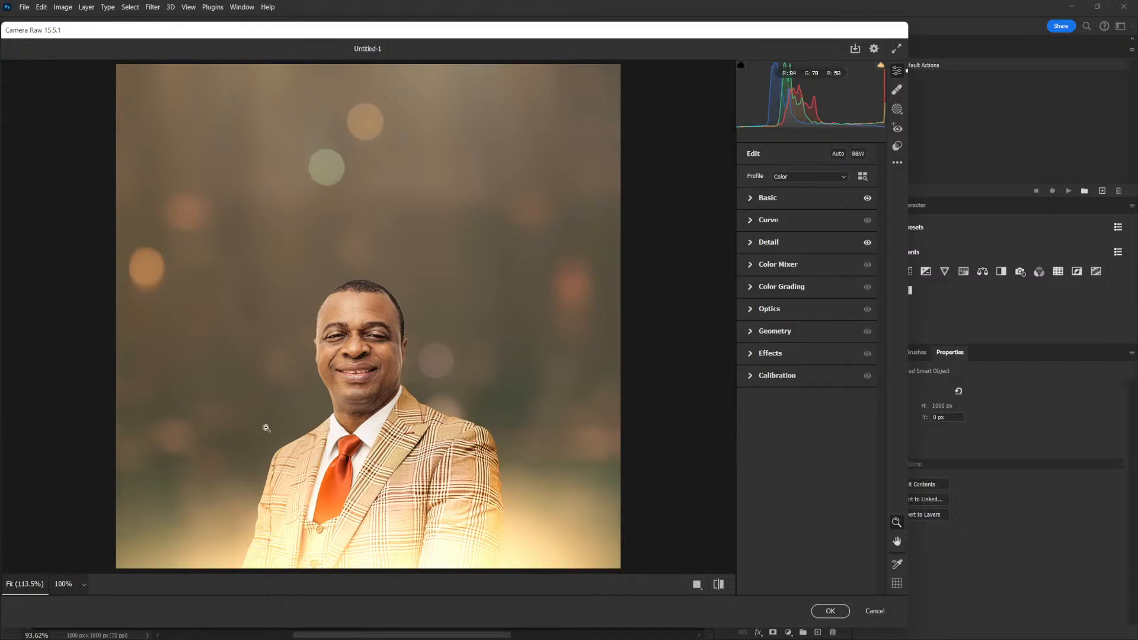
Shift Color Mixer hues: Yellows +53, Greens +85, Aquas +100, Blues -26.
{"action": "left_click", "coordinate": [750, 265]}
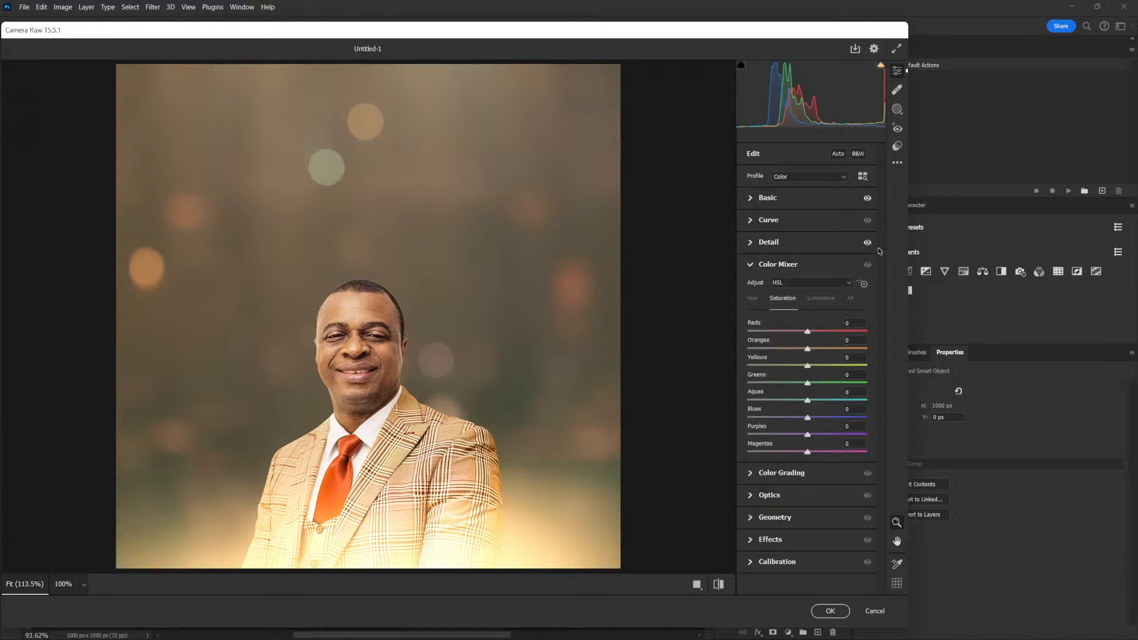
{"action": "left_click", "coordinate": [753, 299]}
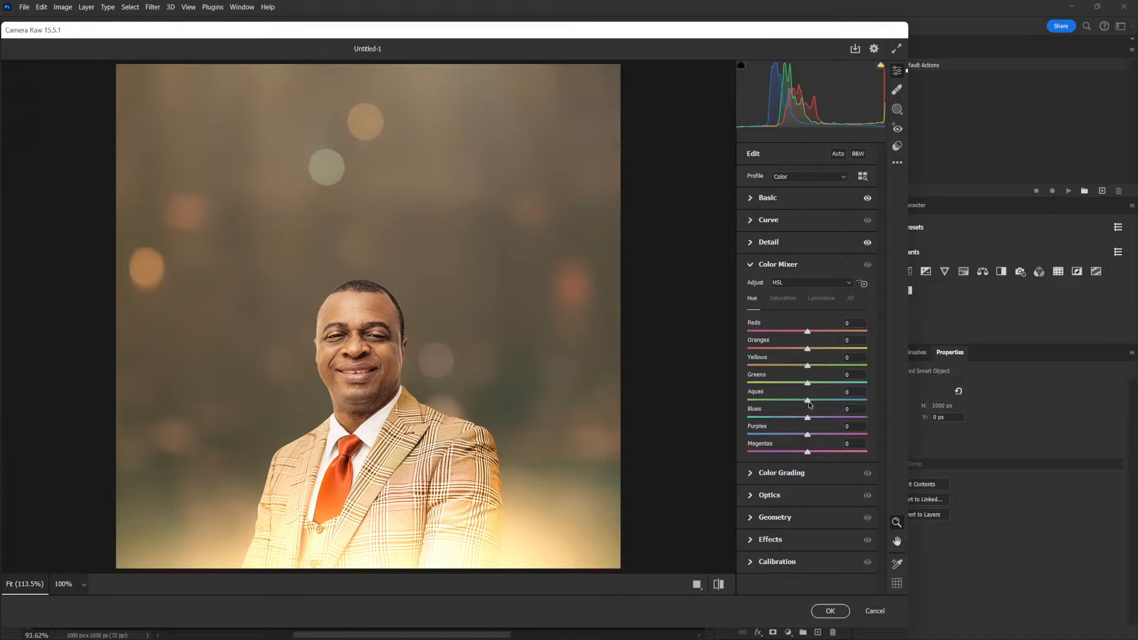
{"action": "left_click_drag", "start_coordinate": [809, 402], "coordinate": [845, 403]}
{"action": "left_click_drag", "start_coordinate": [808, 383], "coordinate": [860, 385]}
{"action": "left_click_drag", "start_coordinate": [847, 403], "coordinate": [792, 419]}
{"action": "left_click_drag", "start_coordinate": [807, 366], "coordinate": [839, 369]}
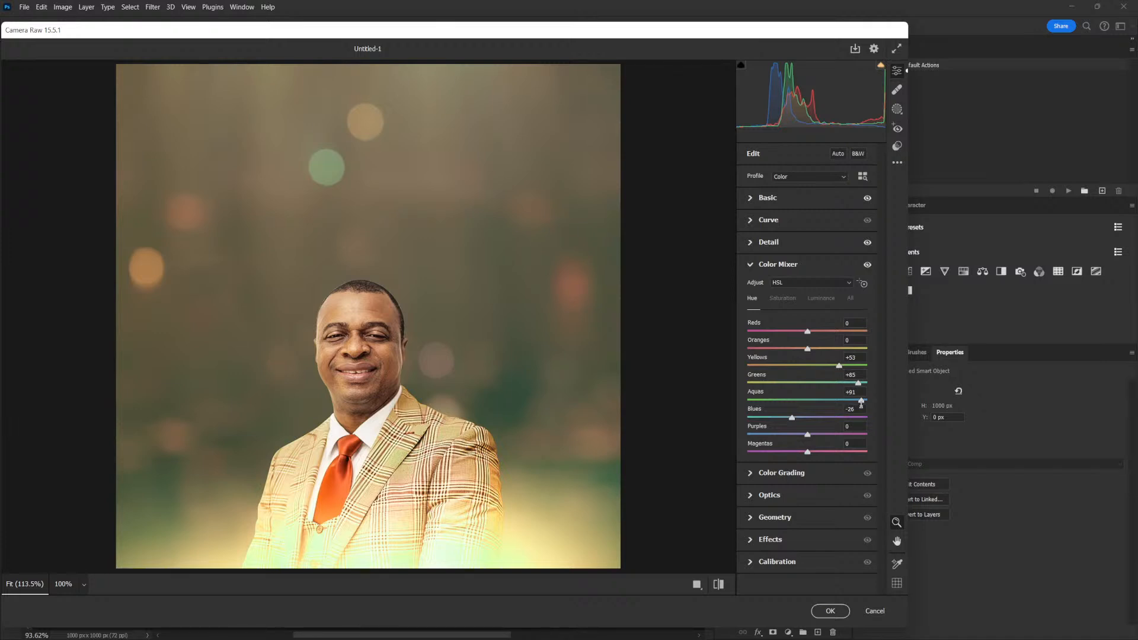
{"action": "left_click_drag", "start_coordinate": [862, 402], "coordinate": [871, 400]}
Try raising Greens saturation, reset it to zero, and return to the Basic panel.
{"action": "left_click", "coordinate": [783, 299]}
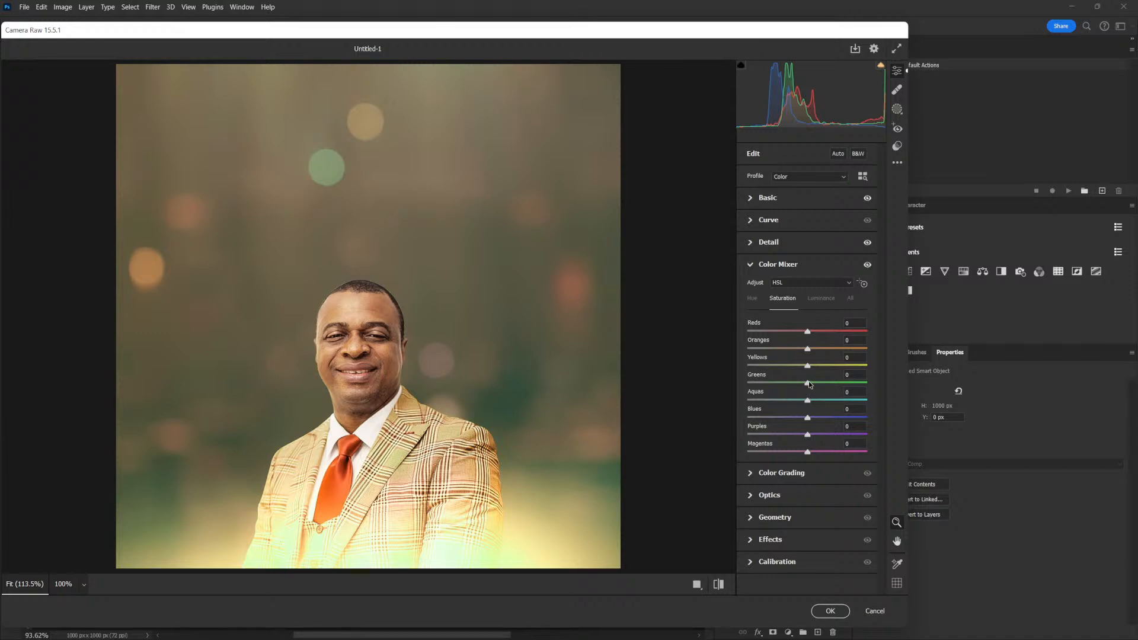
{"action": "mouse_move", "coordinate": [807, 384]}
{"action": "left_mouse_down"}
{"action": "mouse_move", "coordinate": [825, 385]}
{"action": "mouse_move", "coordinate": [806, 384]}
{"action": "left_mouse_up"}
{"action": "double_click", "coordinate": [811, 387]}
{"action": "left_click", "coordinate": [754, 199]}
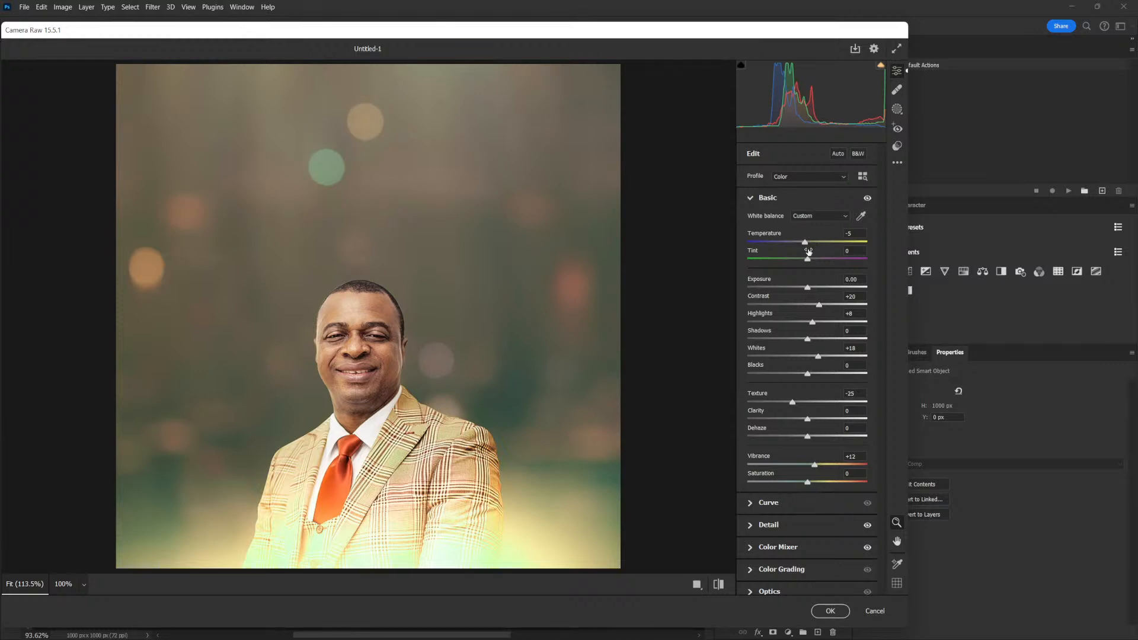
Set Temperature to -2 and recheck the Color Mixer hue shifts.
{"action": "left_click_drag", "start_coordinate": [804, 243], "coordinate": [805, 244]}
{"action": "left_click", "coordinate": [748, 199]}
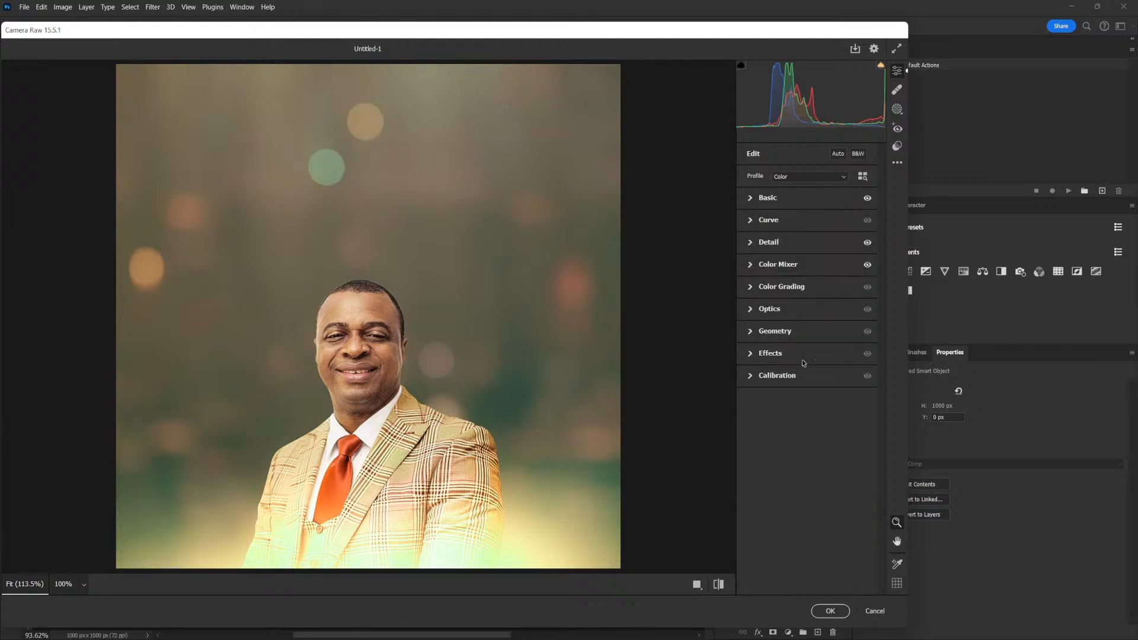
{"action": "left_click", "coordinate": [781, 290]}
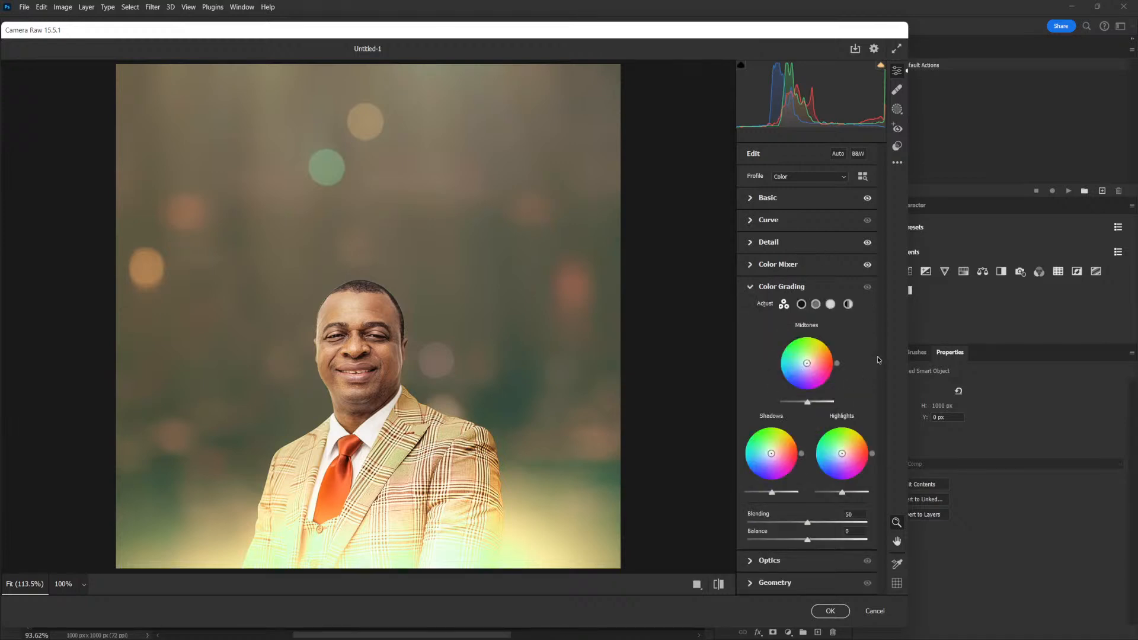
{"action": "left_click", "coordinate": [751, 288]}
{"action": "left_click", "coordinate": [752, 265]}
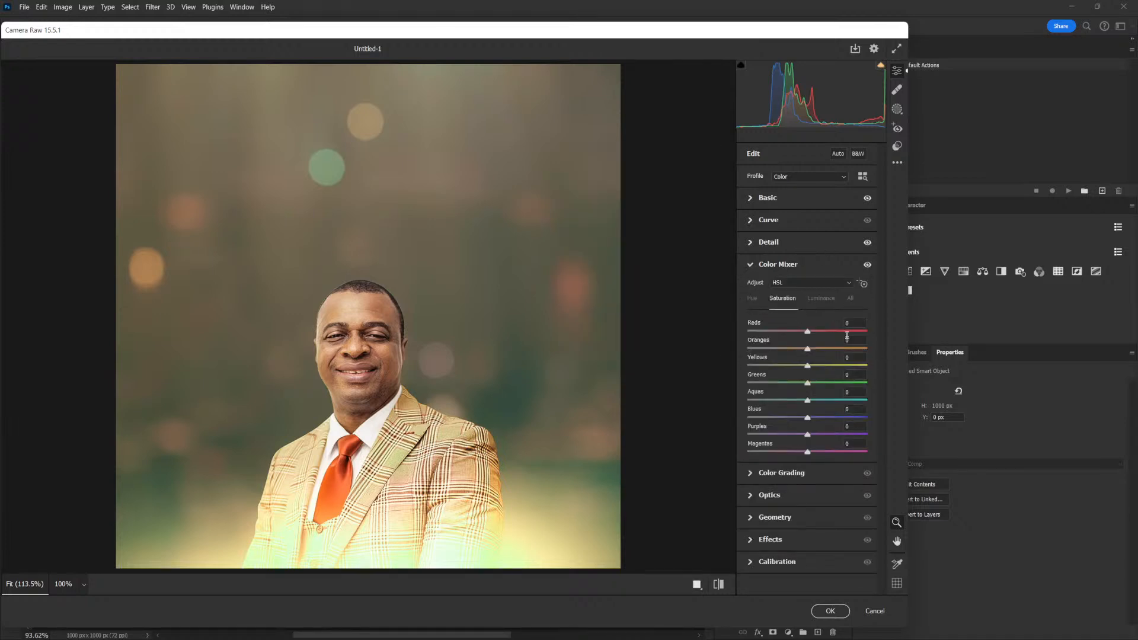
{"action": "left_click", "coordinate": [752, 300]}
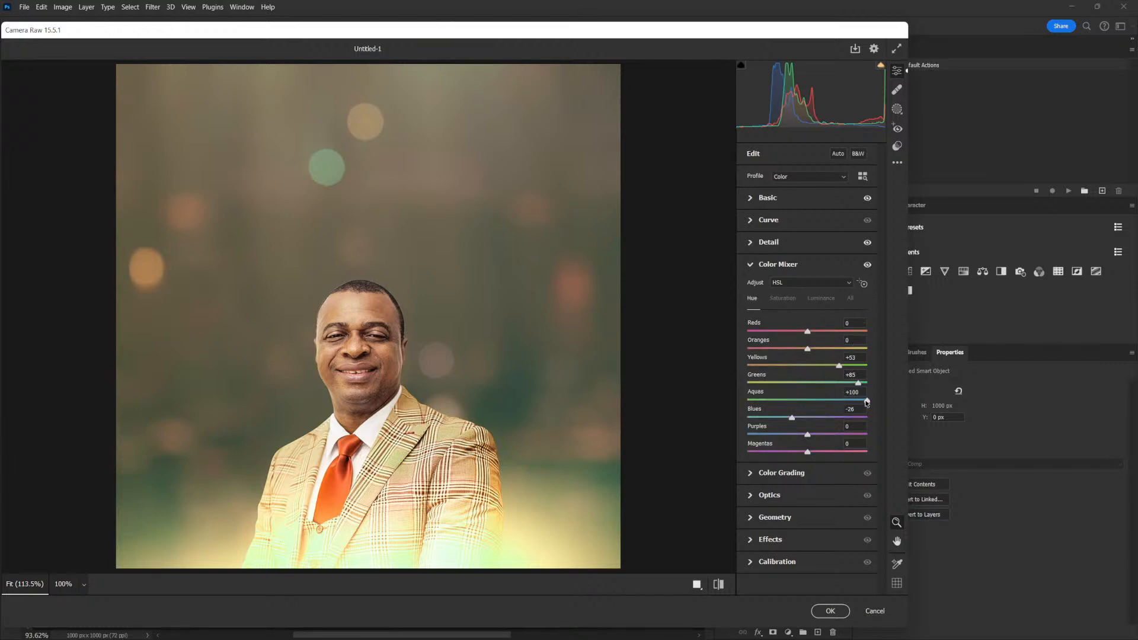
{"action": "left_click", "coordinate": [754, 266]}
Tint the midtones and shadows blue in Color Grading (shadows hue 224, saturation 24).
{"action": "left_click", "coordinate": [777, 291]}
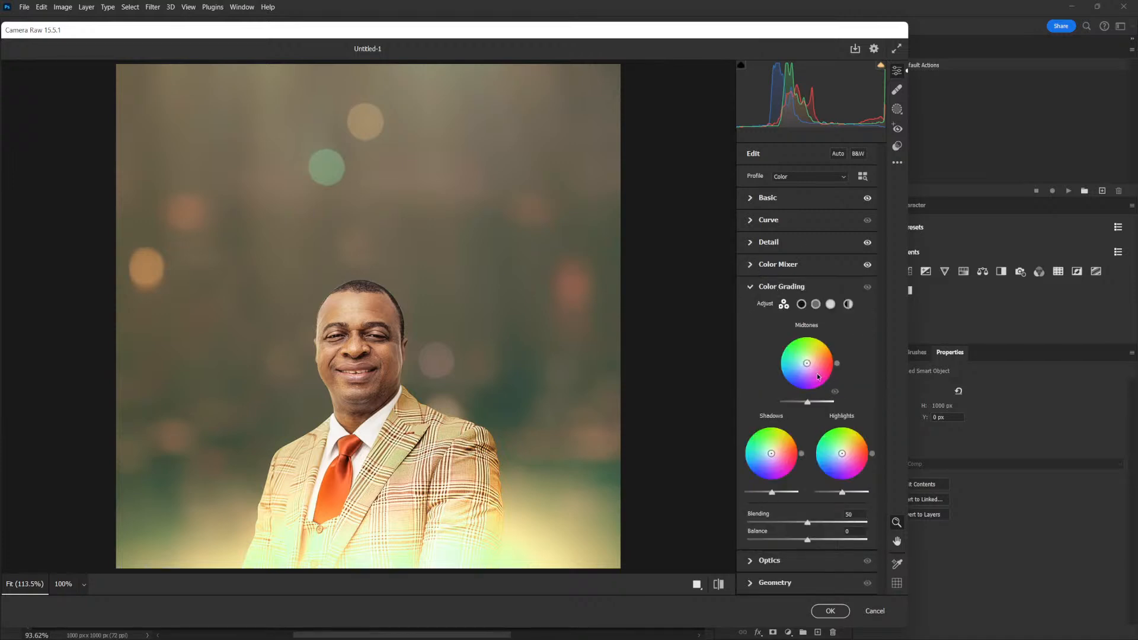
{"action": "mouse_move", "coordinate": [806, 365]}
{"action": "left_mouse_down"}
{"action": "mouse_move", "coordinate": [801, 396]}
{"action": "mouse_move", "coordinate": [777, 368]}
{"action": "mouse_move", "coordinate": [782, 380]}
{"action": "mouse_move", "coordinate": [803, 366]}
{"action": "mouse_move", "coordinate": [786, 385]}
{"action": "left_mouse_up"}
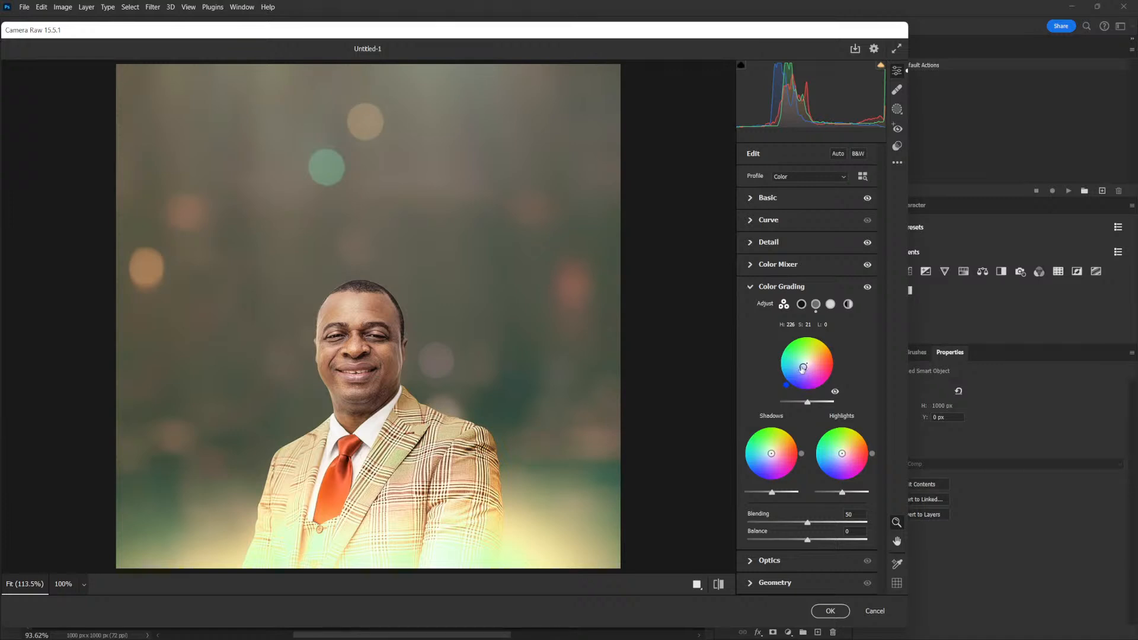
{"action": "left_click_drag", "start_coordinate": [803, 368], "coordinate": [784, 383]}
{"action": "left_click_drag", "start_coordinate": [771, 453], "coordinate": [768, 456]}
{"action": "left_click_drag", "start_coordinate": [745, 472], "coordinate": [766, 458]}
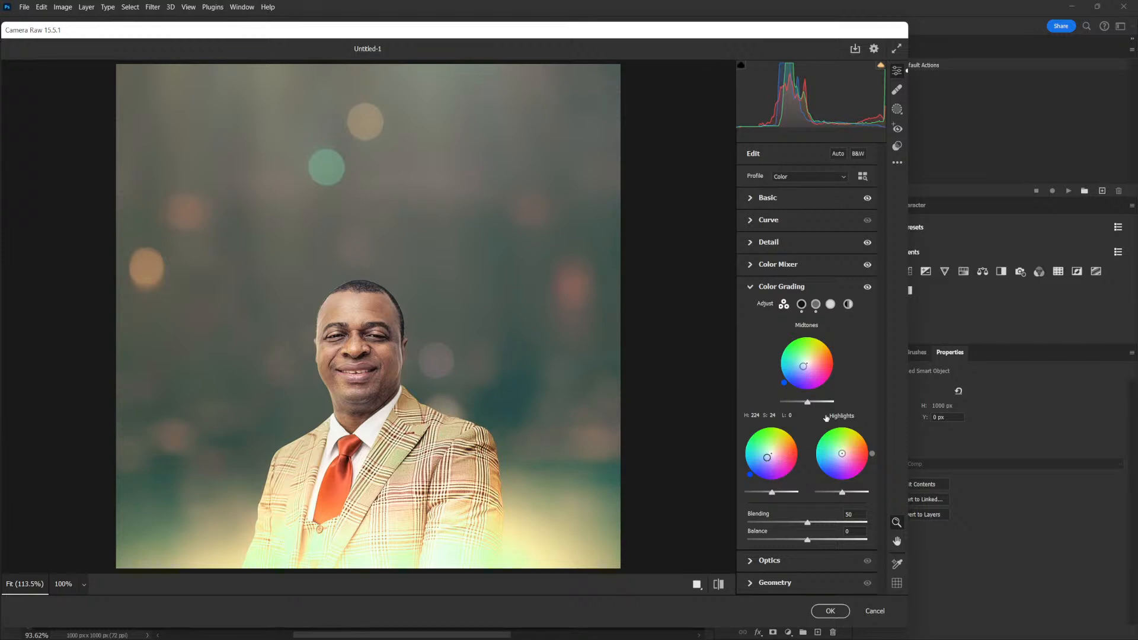
{"action": "left_click", "coordinate": [752, 286]}
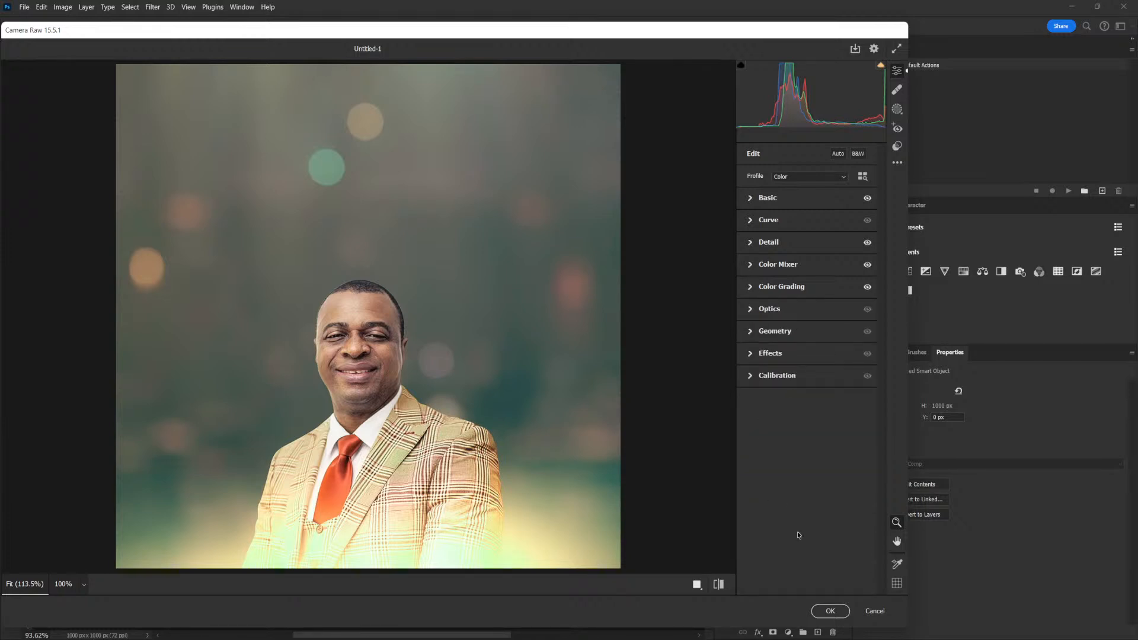
Apply the Camera Raw grade to Layer 6 and toggle Layer 6 off and on to compare.
{"action": "left_click", "coordinate": [749, 199]}
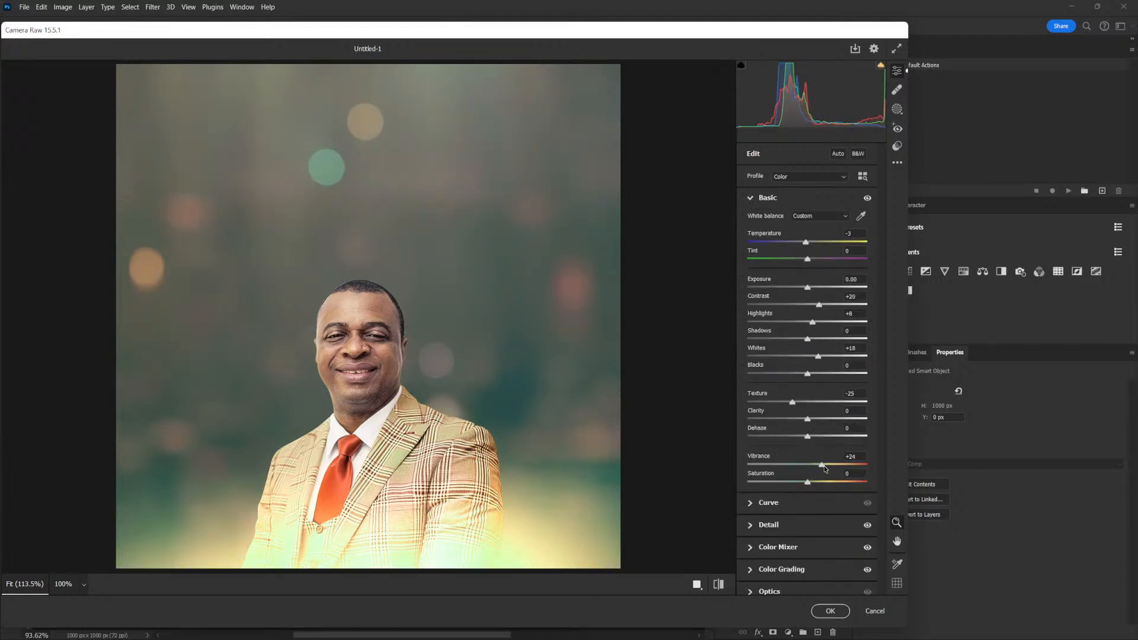
{"action": "left_click", "coordinate": [833, 611]}
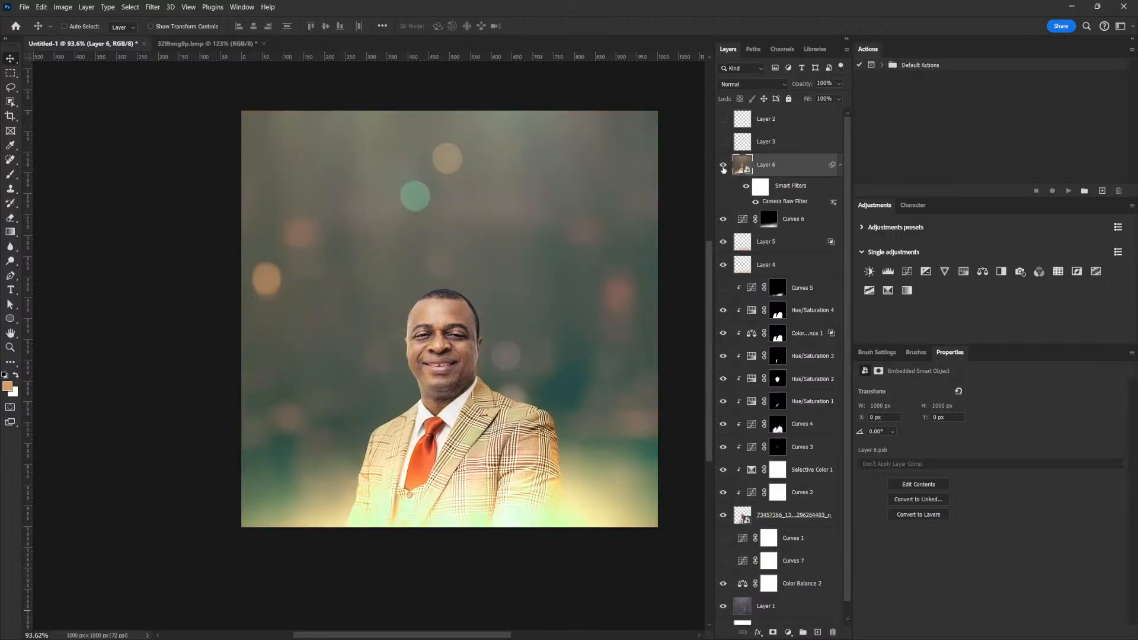
{"action": "left_click", "coordinate": [723, 166]}
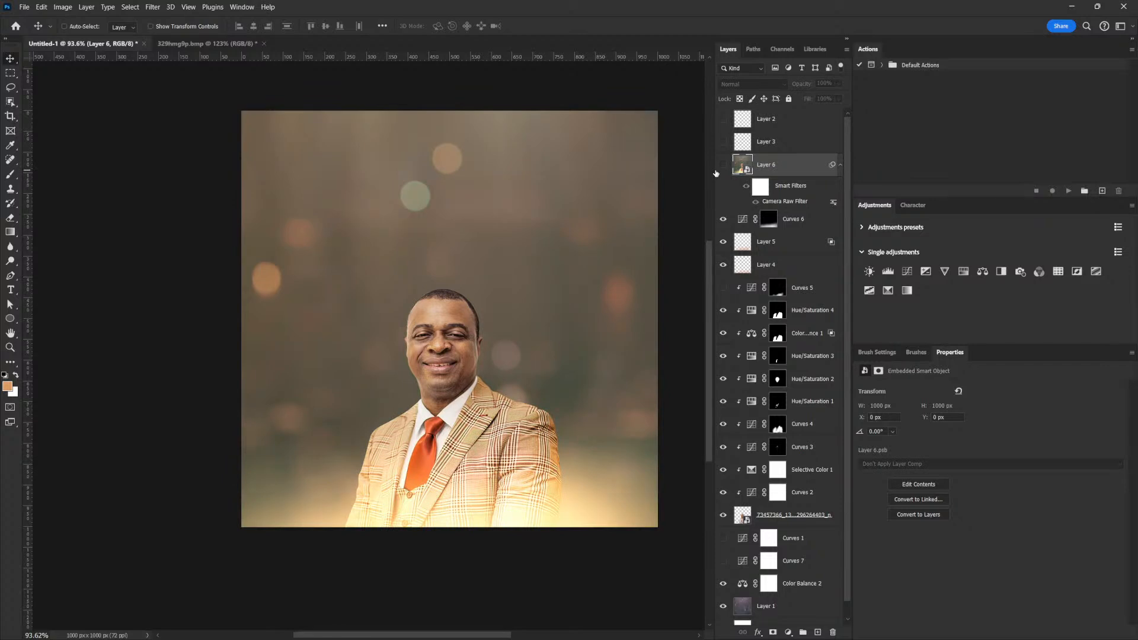
{"action": "left_click", "coordinate": [723, 165]}
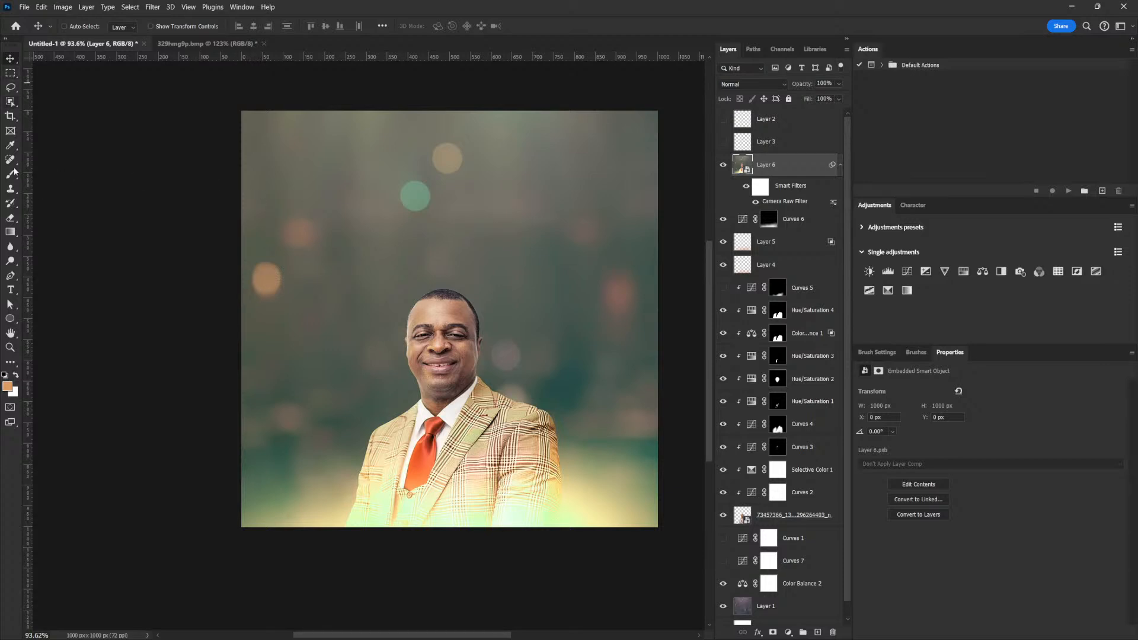
Add an orange 'SU' text layer (Helvetica Neue LT Pro 75 Bold, 53 pt) above the man's head.
{"action": "left_click", "coordinate": [11, 290]}
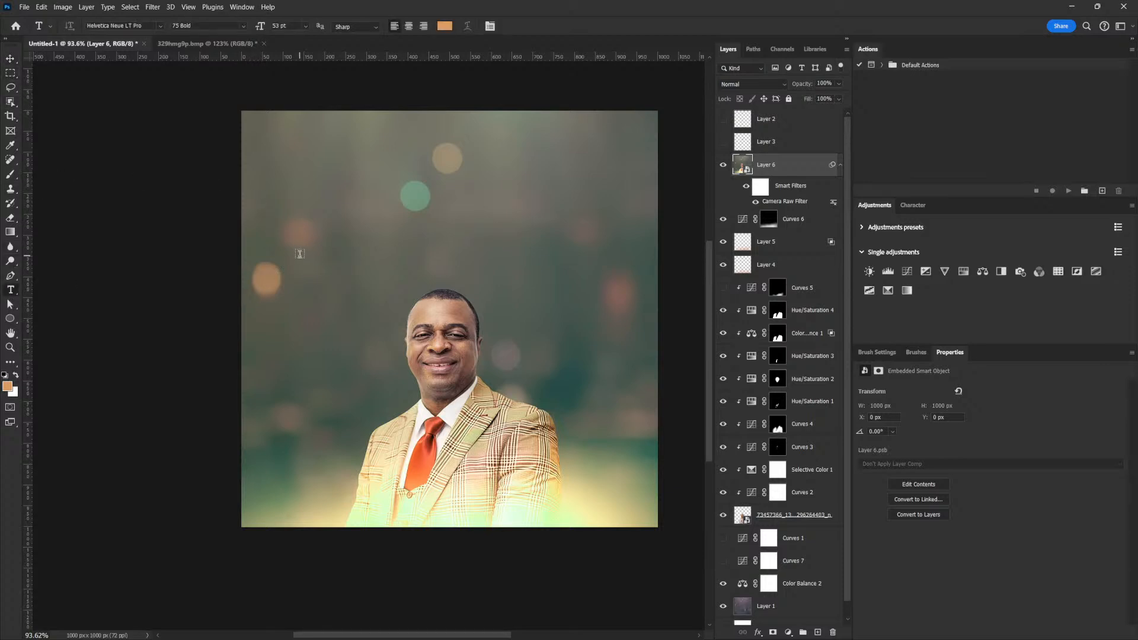
{"action": "left_click", "coordinate": [315, 242]}
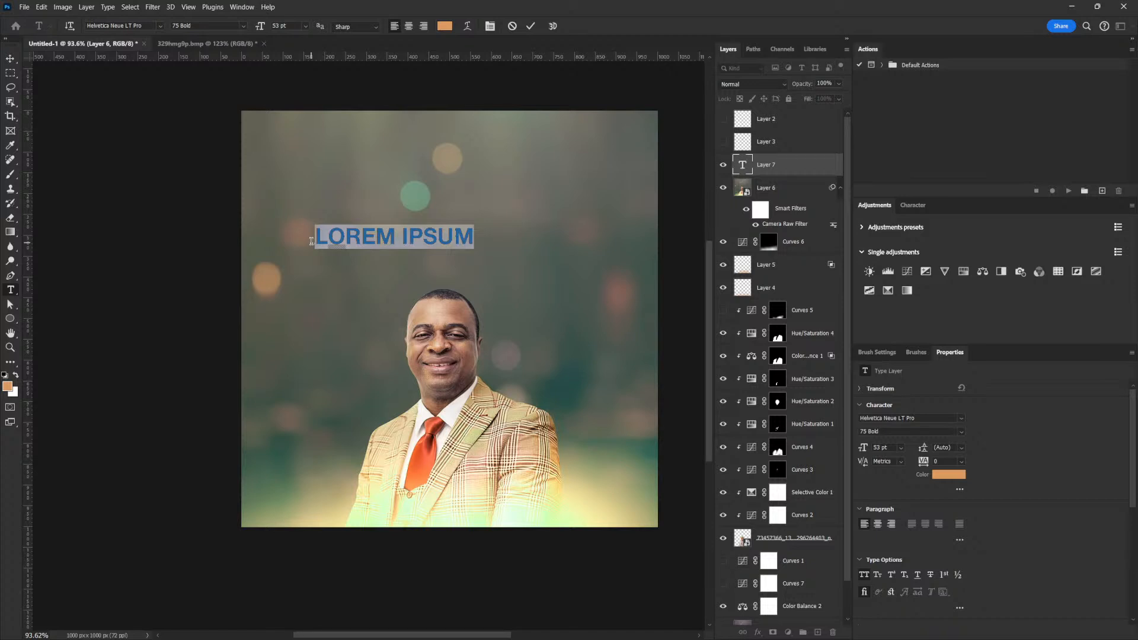
{"action": "triple_click", "coordinate": [370, 235]}
{"action": "type", "text": "SU"}
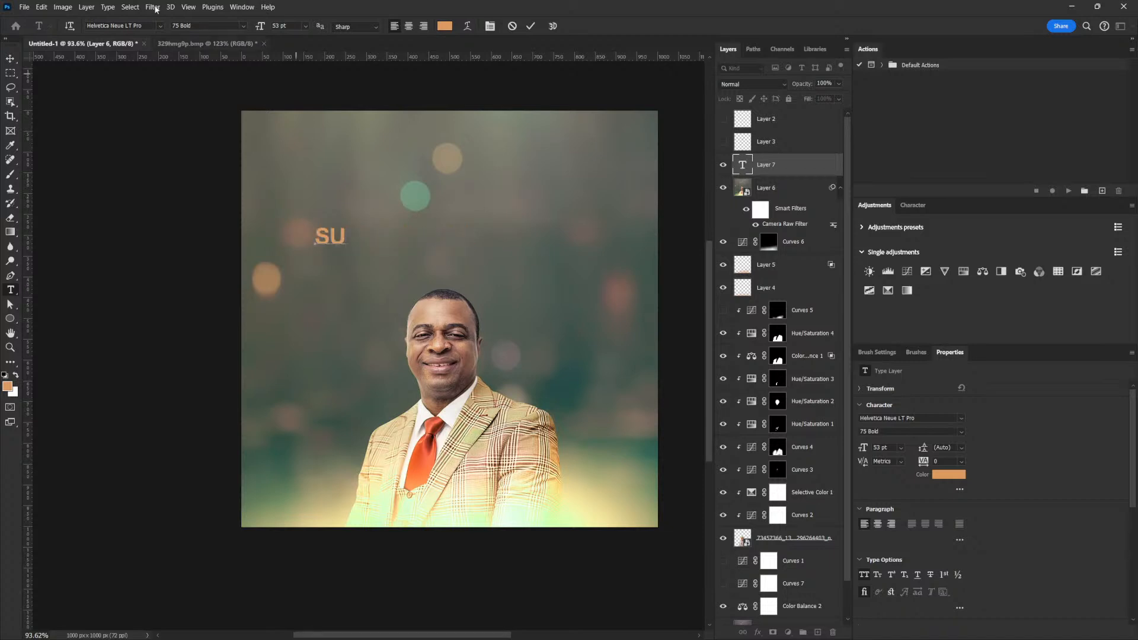
{"action": "left_click", "coordinate": [10, 58]}
{"action": "left_click", "coordinate": [771, 84]}
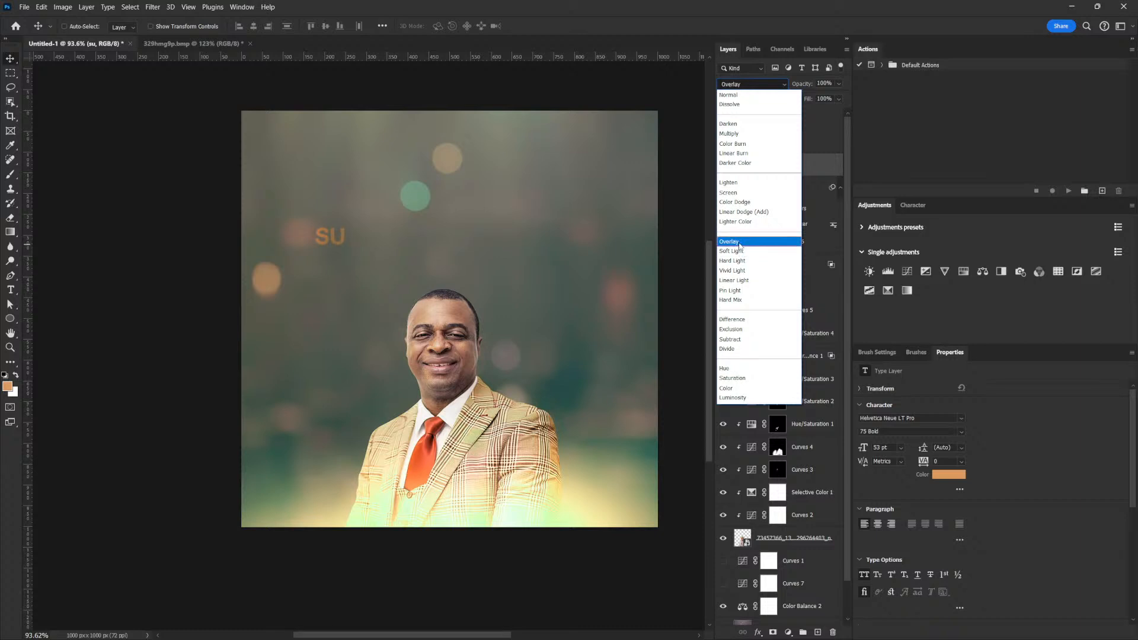
Give SU Color Dodge blending and the Eurostile ExtendedTwo Bold font.
{"action": "left_click", "coordinate": [738, 205]}
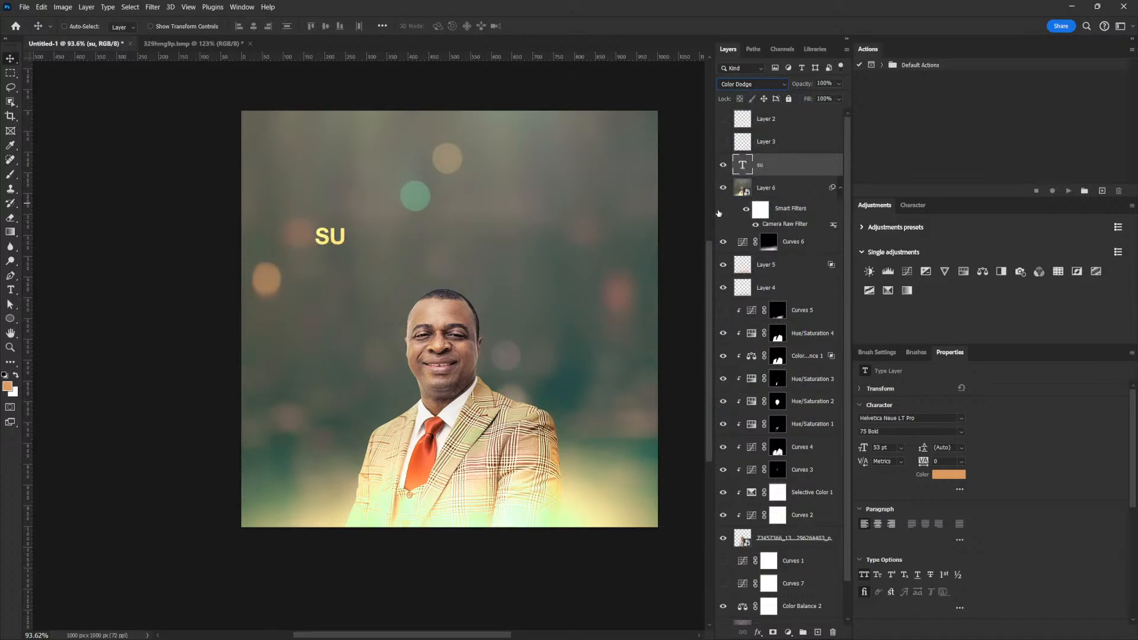
{"action": "left_click", "coordinate": [921, 416]}
{"action": "type", "text": "r"}
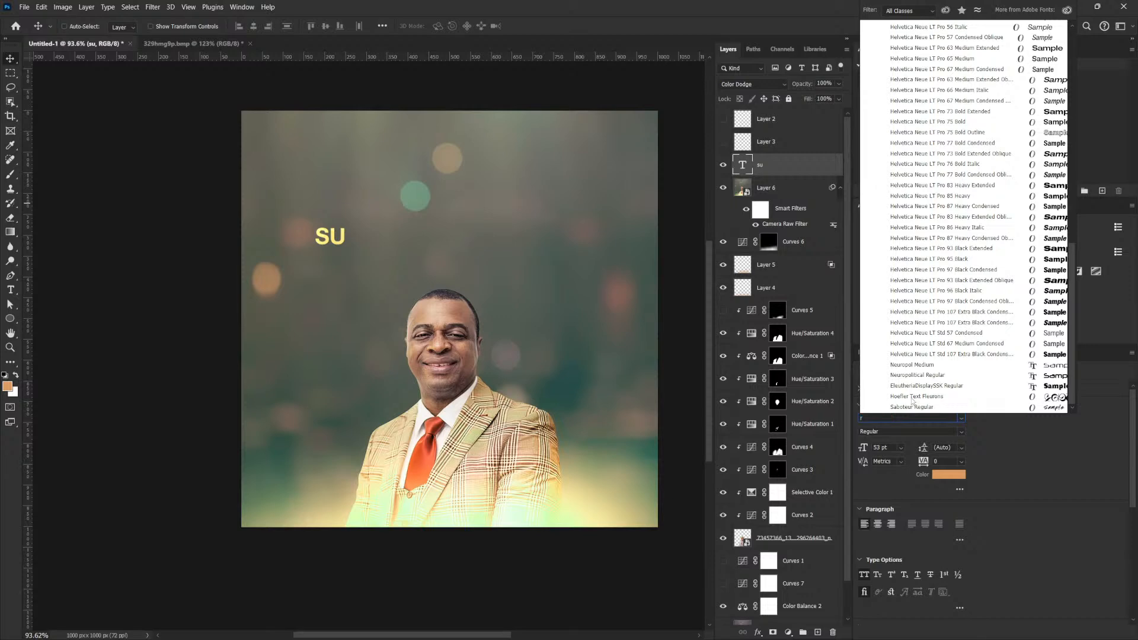
{"action": "scroll", "coordinate": [913, 401], "scroll_direction": "up", "scroll_amount": 10}
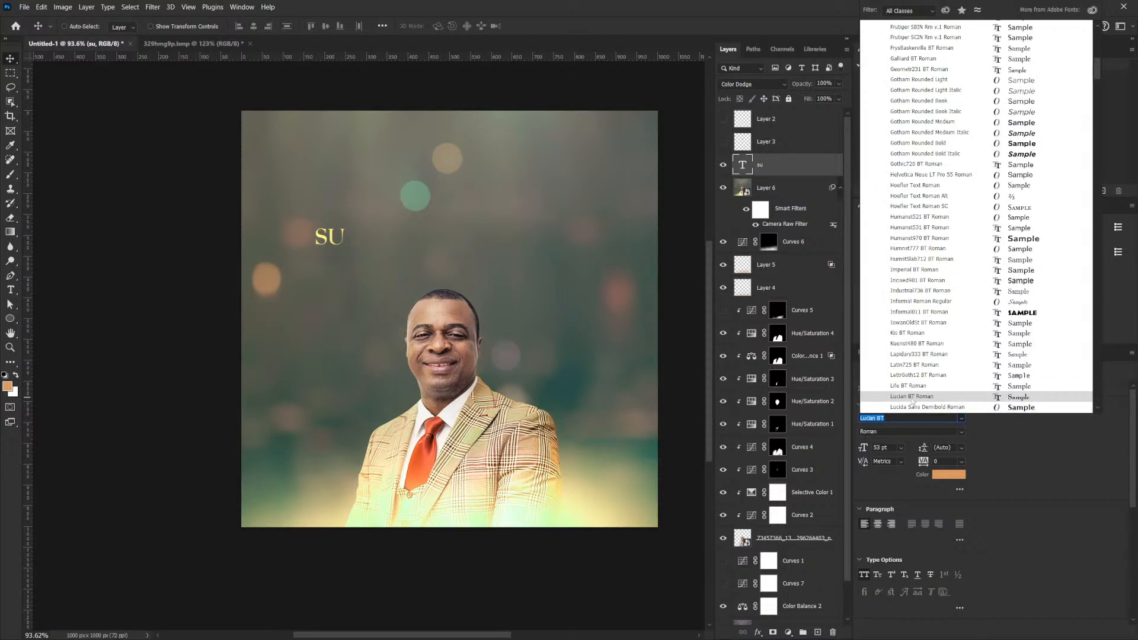
{"action": "type", "text": "euro"}
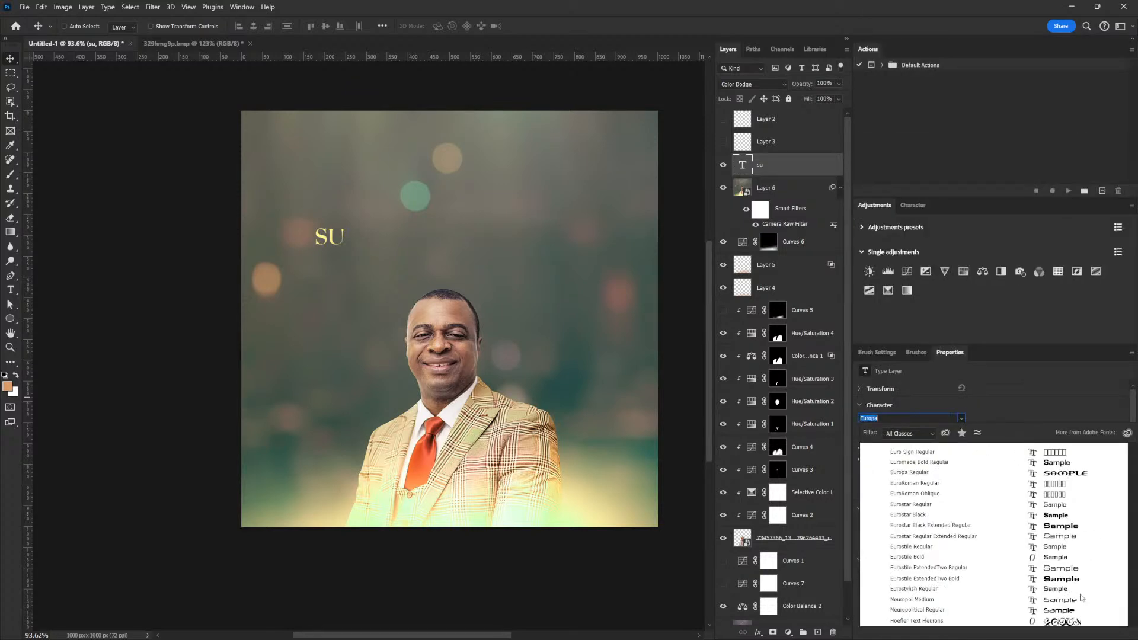
{"action": "left_click", "coordinate": [1053, 580]}
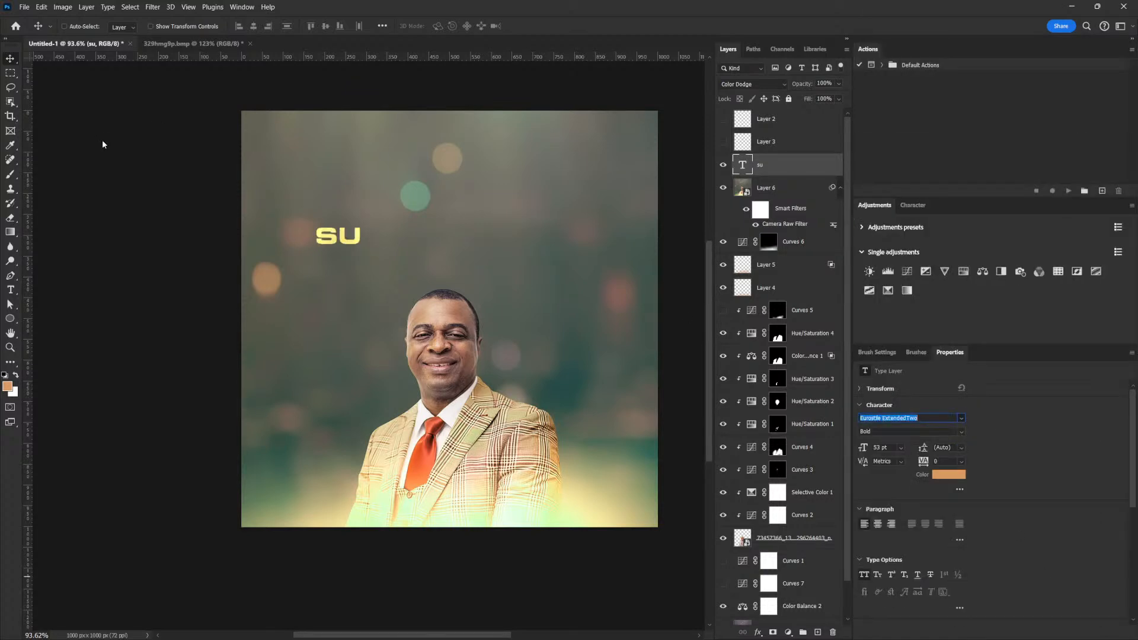
Scale SU up to about 605 pt and move it up and left.
{"action": "key", "text": "ctrl+t"}
{"action": "left_click_drag", "start_coordinate": [363, 251], "coordinate": [702, 492]}
{"action": "left_click_drag", "start_coordinate": [569, 389], "coordinate": [399, 291]}
{"action": "left_click_drag", "start_coordinate": [552, 355], "coordinate": [661, 433]}
{"action": "key", "text": "Return"}
{"action": "left_click_drag", "start_coordinate": [476, 281], "coordinate": [409, 293]}
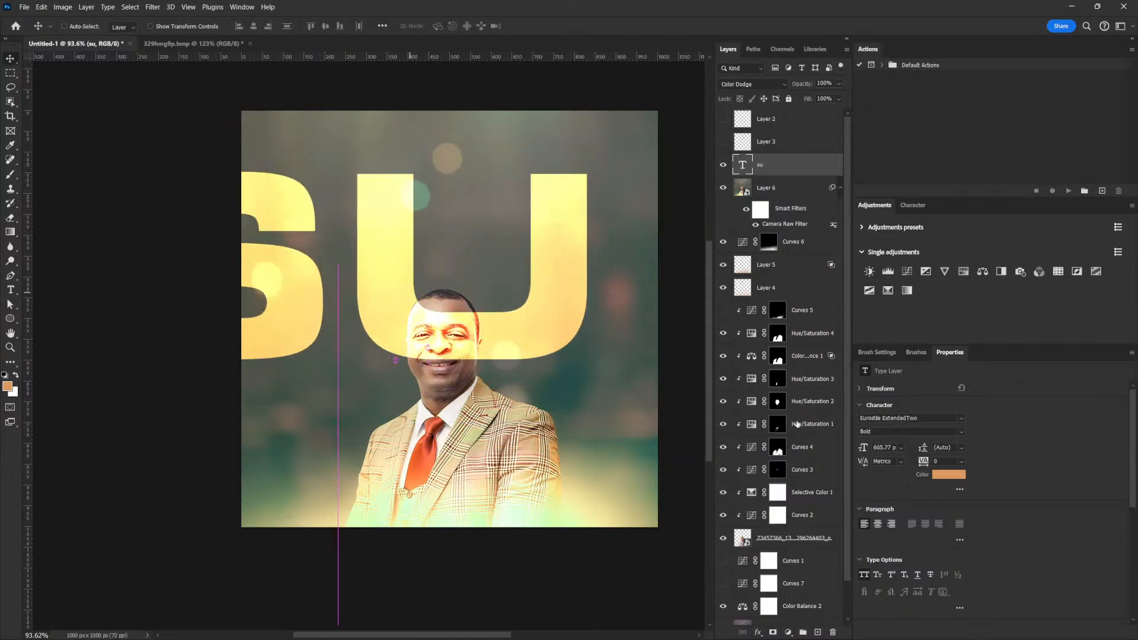
Set SU's letter spacing to -120.
{"action": "type", "text": "-200"}
{"action": "key", "text": "Return"}
{"action": "key", "text": "shift+Up"}
{"action": "key", "text": "shift+Up"}
{"action": "key", "text": "shift+Up"}
{"action": "key", "text": "shift+Up"}
{"action": "key", "text": "shift+Up"}
{"action": "key", "text": "shift+Up"}
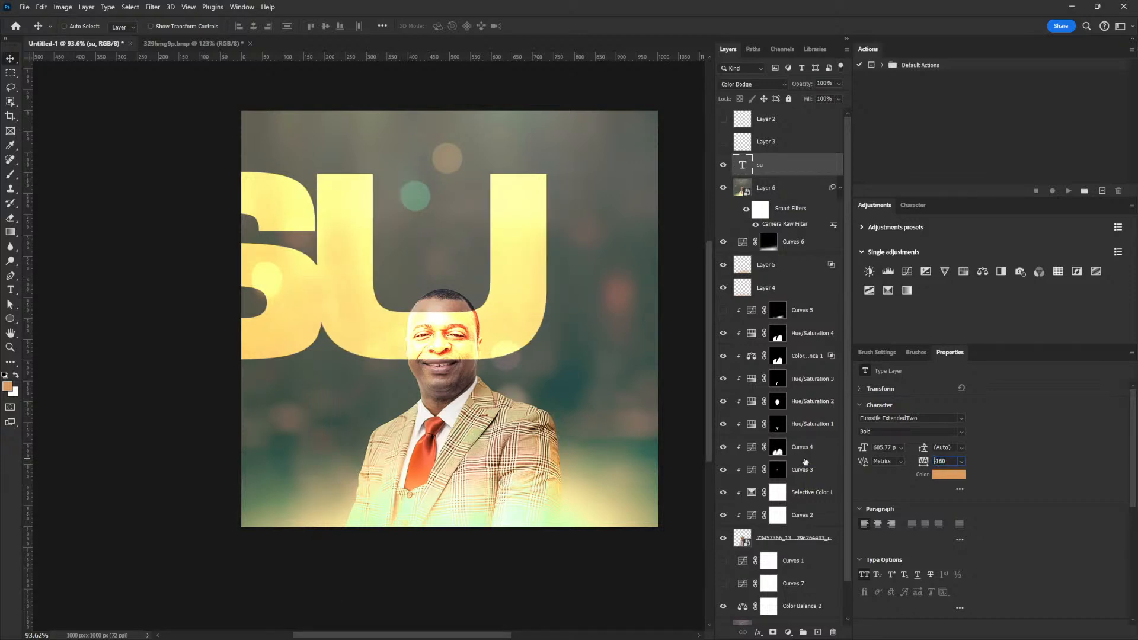
{"action": "key", "text": "shift+Up"}
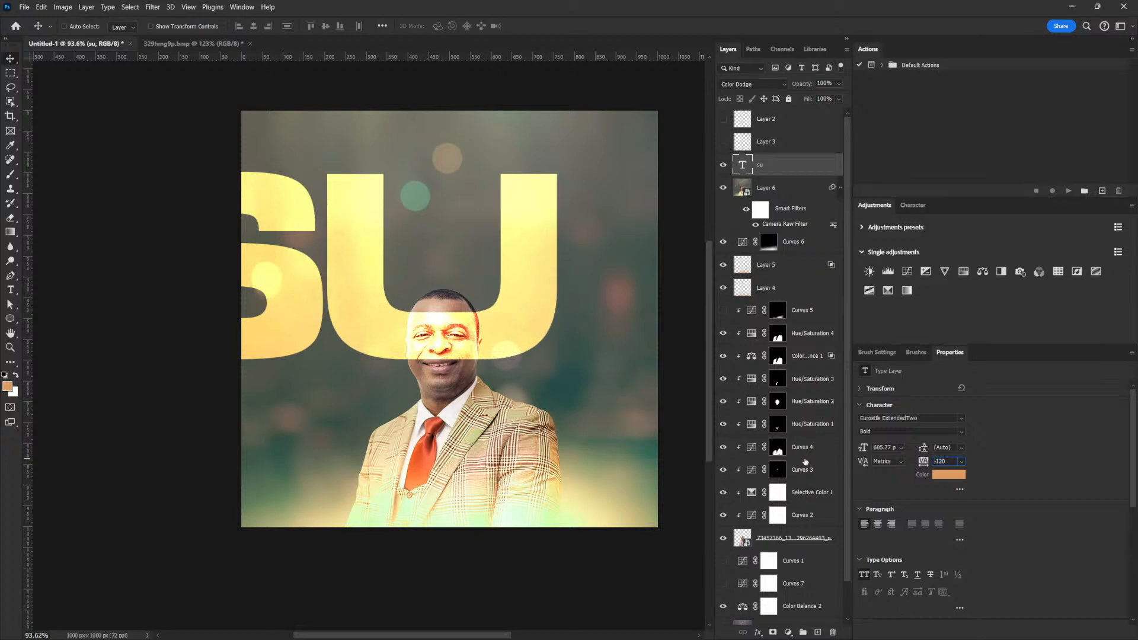
Duplicate the SU text and place the copy below the original.
{"action": "left_click_drag", "start_coordinate": [338, 299], "coordinate": [386, 277]}
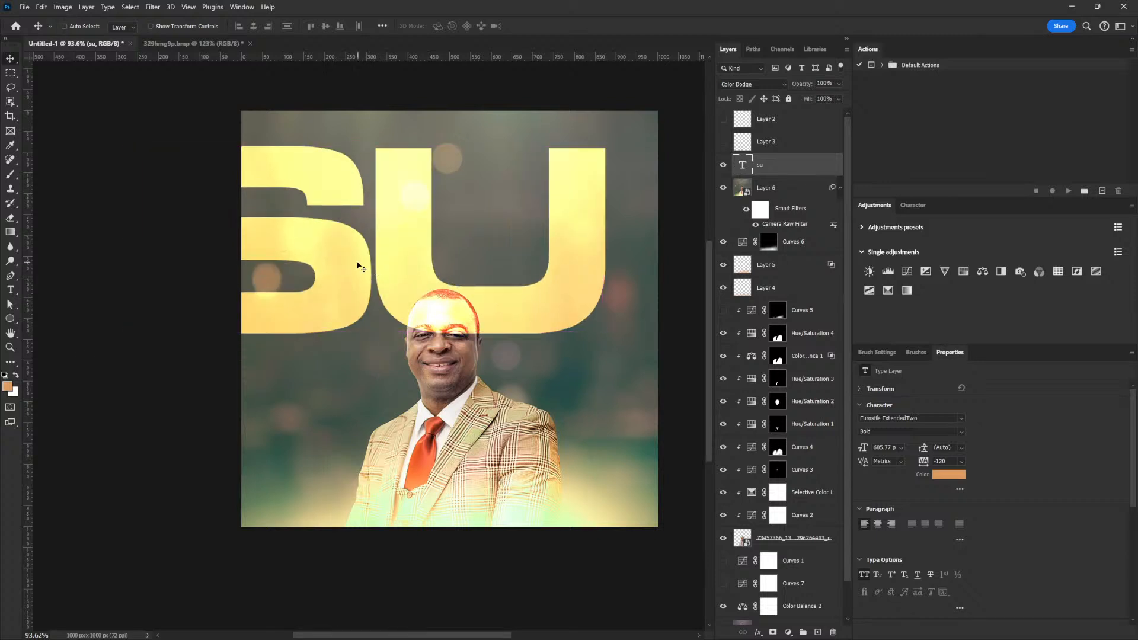
{"action": "key", "text": "ctrl+j"}
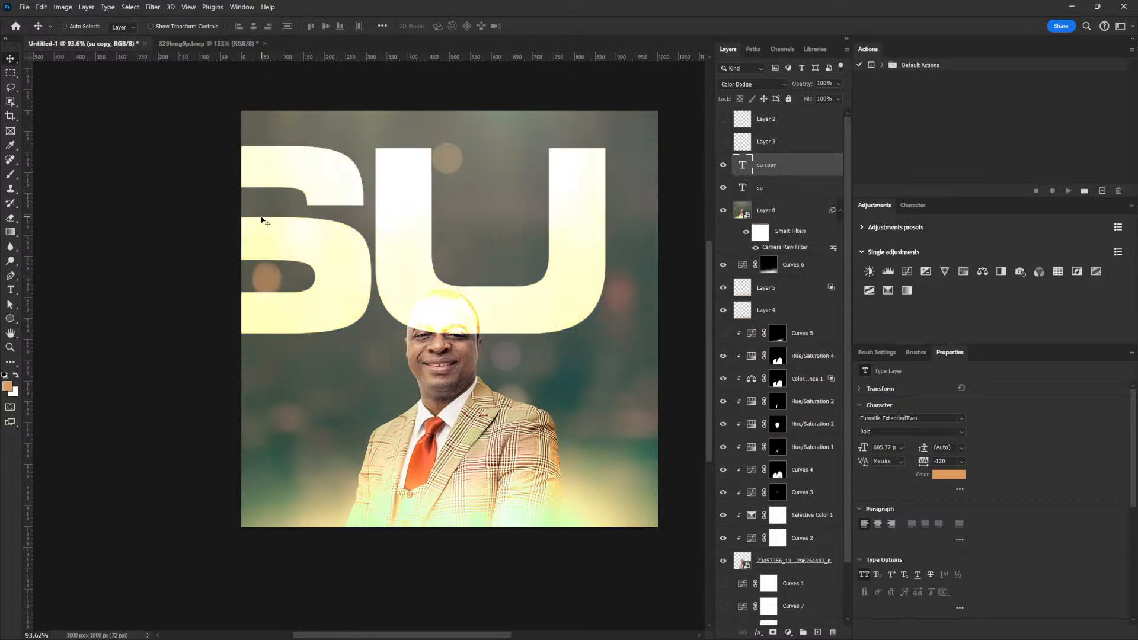
{"action": "left_click_drag", "start_coordinate": [266, 217], "coordinate": [505, 412]}
{"action": "key", "text": "Up"}
{"action": "key", "text": "Up"}
{"action": "key", "text": "Up"}
{"action": "key", "text": "Up"}
{"action": "key", "text": "Up"}
{"action": "key", "text": "Up"}
{"action": "key", "text": "Up"}
{"action": "key", "text": "Up"}
{"action": "key", "text": "Up"}
{"action": "key", "text": "Up"}
{"action": "key", "text": "Up"}
{"action": "key", "text": "Left"}
{"action": "key", "text": "Left"}
{"action": "key", "text": "Left"}
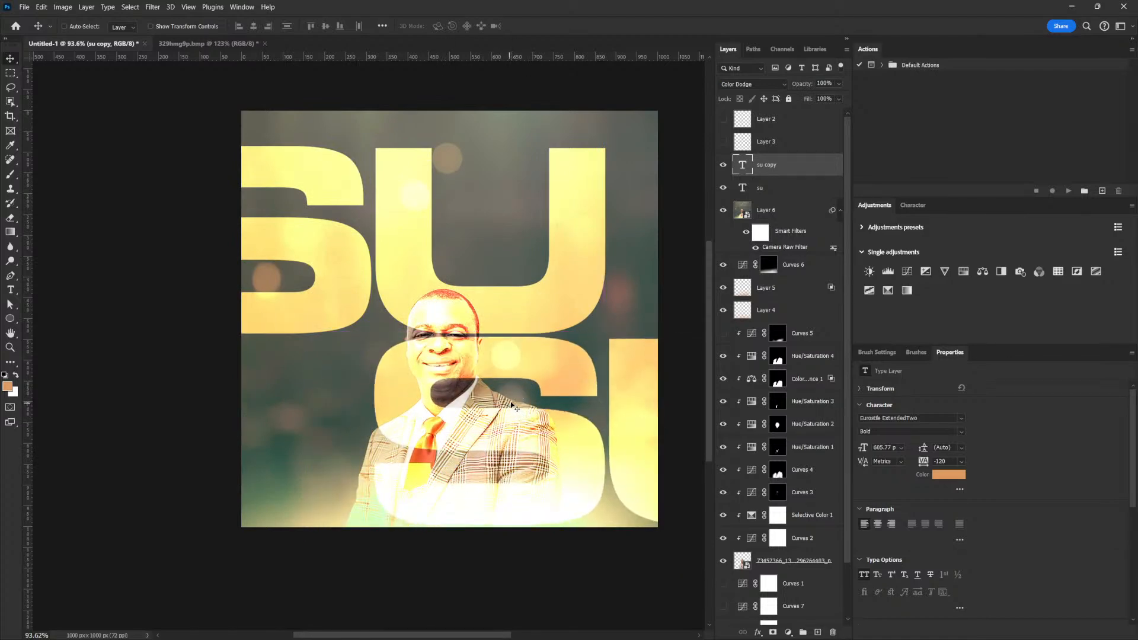
Group both SU text layers into Group 1 and load the man's outline as a selection.
{"action": "left_click", "coordinate": [771, 191], "text": "shift"}
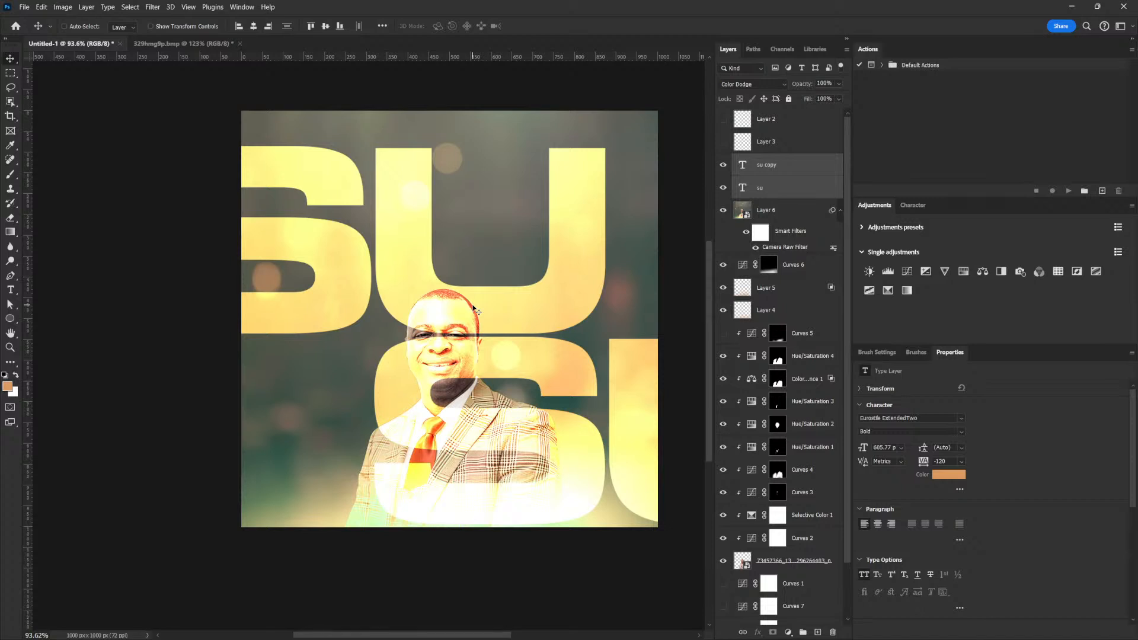
{"action": "key", "text": "ctrl"}
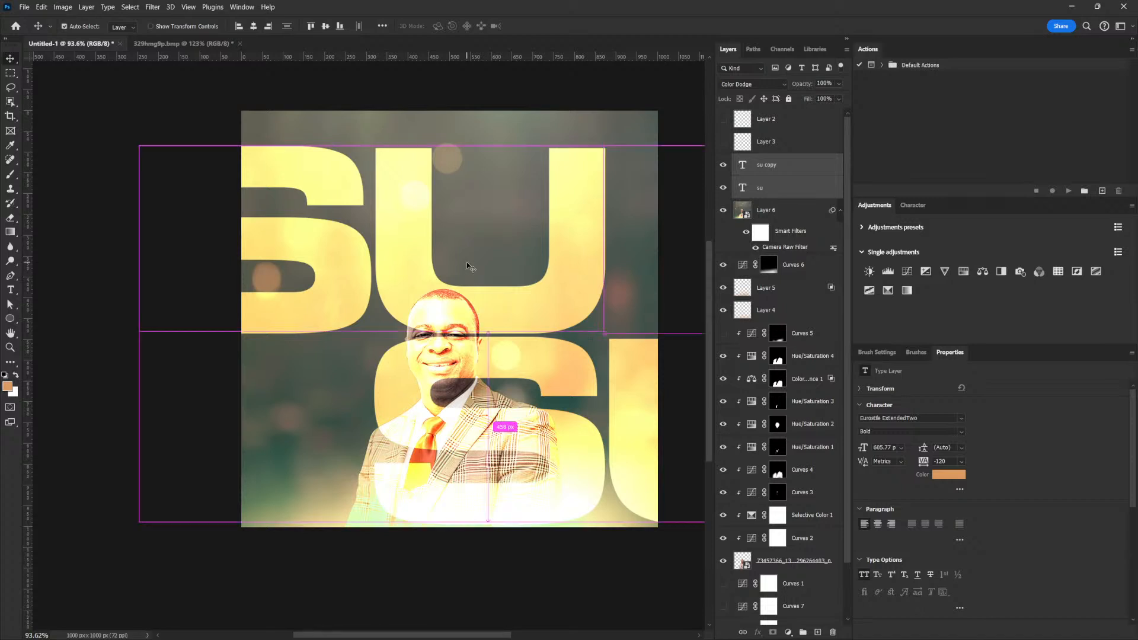
{"action": "key", "text": "ctrl+g"}
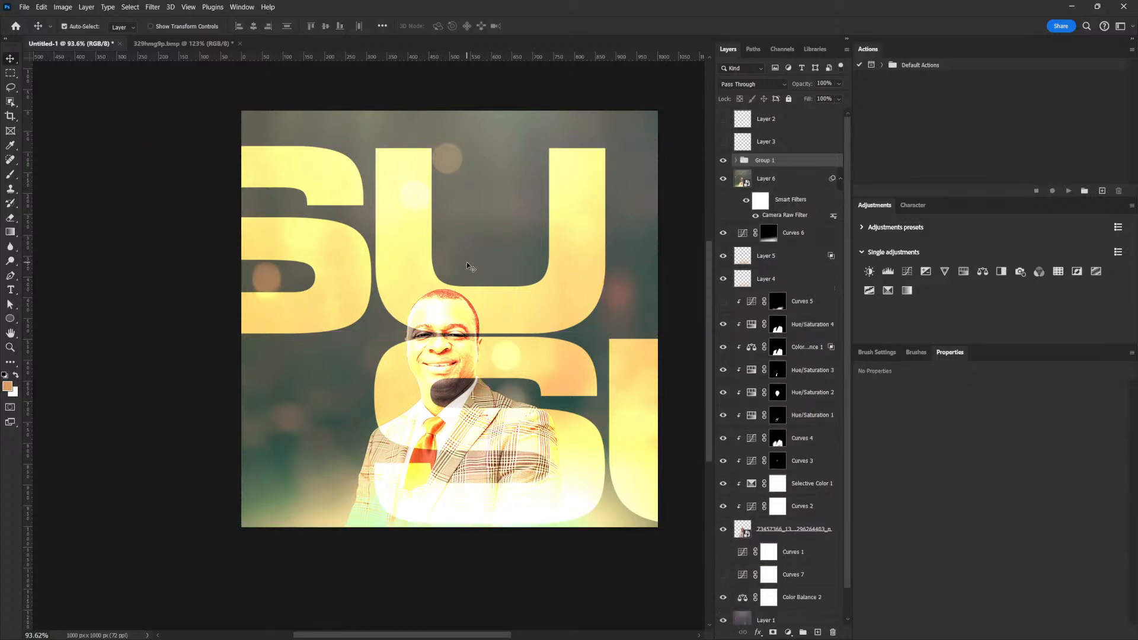
{"action": "key", "text": "ctrl"}
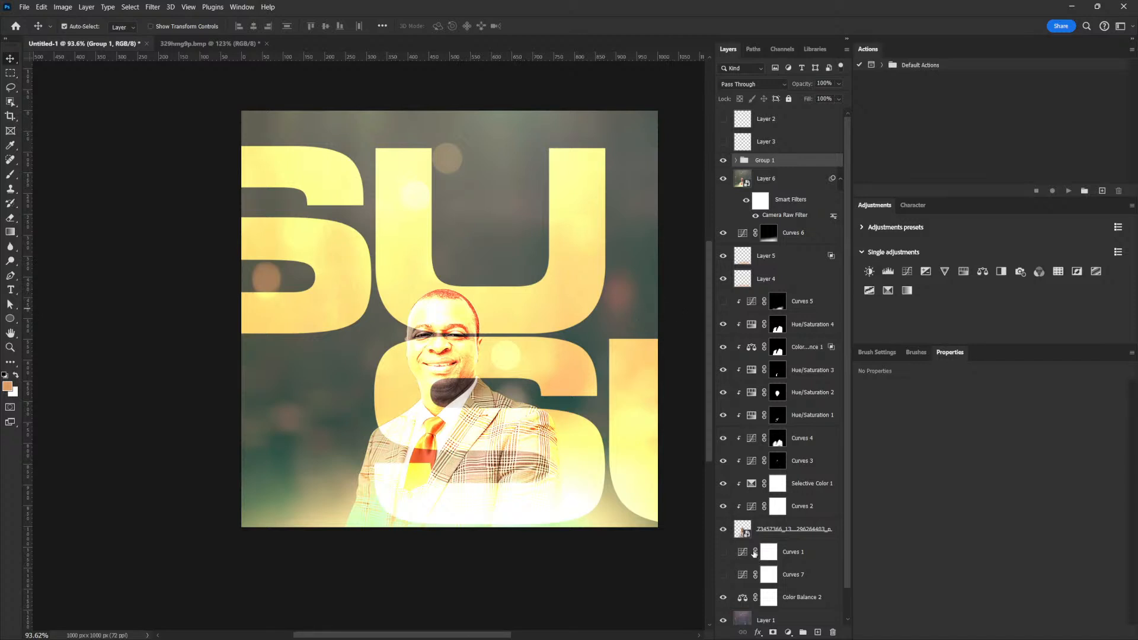
{"action": "left_click", "coordinate": [744, 532], "text": "ctrl"}
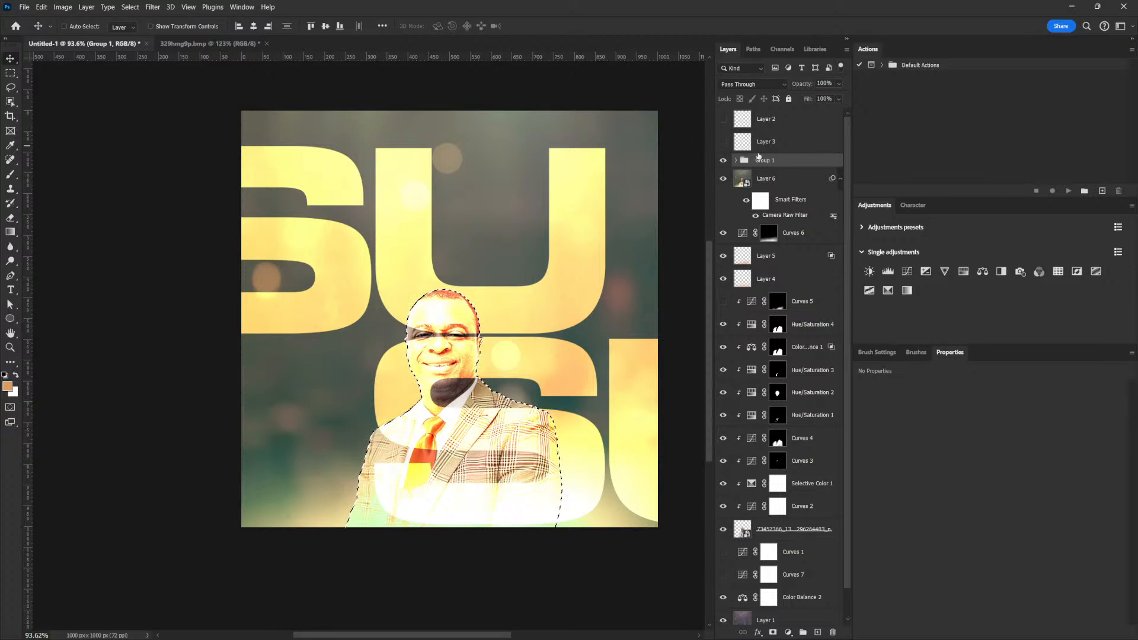
Mask Group 1 with the man's outline, keep Fill at 100%, and set Opacity to 7%.
{"action": "left_click", "coordinate": [774, 633]}
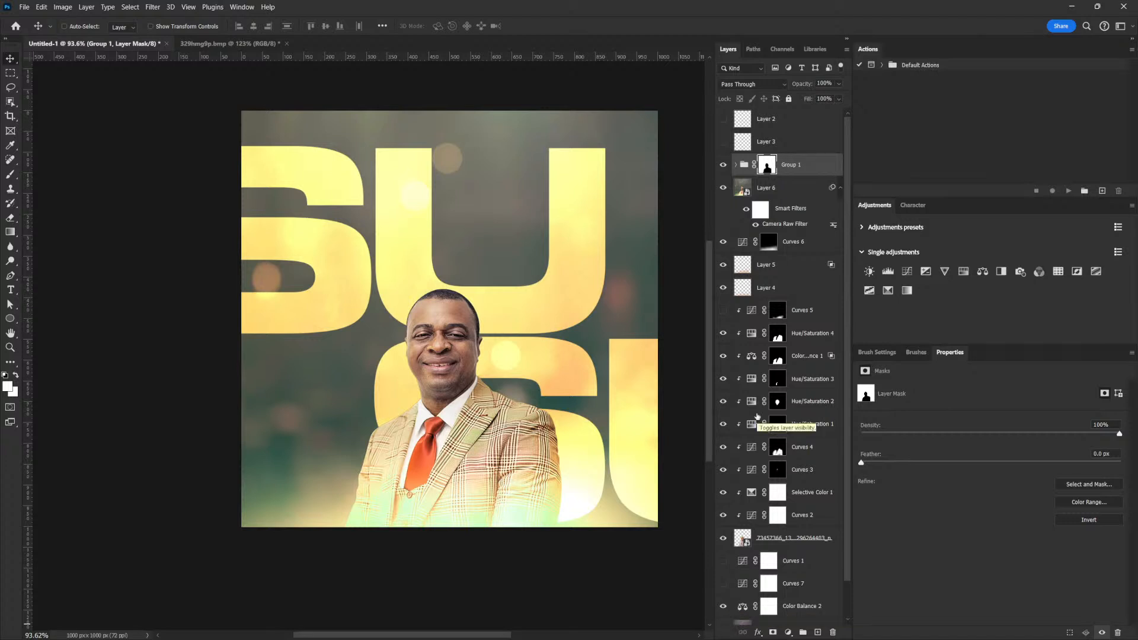
{"action": "left_click", "coordinate": [839, 99]}
{"action": "mouse_move", "coordinate": [806, 112]}
{"action": "left_mouse_down"}
{"action": "mouse_move", "coordinate": [879, 111]}
{"action": "mouse_move", "coordinate": [781, 97]}
{"action": "mouse_move", "coordinate": [795, 99]}
{"action": "left_mouse_up"}
{"action": "left_click", "coordinate": [831, 162]}
{"action": "left_click", "coordinate": [839, 83]}
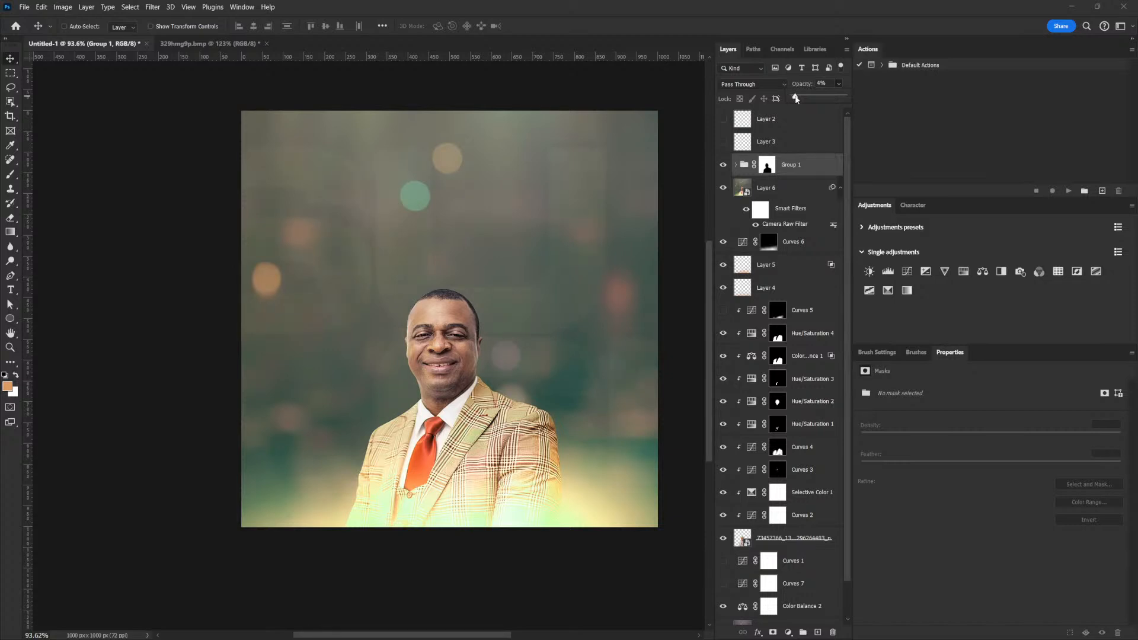
{"action": "left_click_drag", "start_coordinate": [797, 99], "coordinate": [798, 100]}
Compare Group 1 on and off, then scale both SU text layers up to about 121%.
{"action": "left_click", "coordinate": [723, 164]}
{"action": "left_click", "coordinate": [724, 165]}
{"action": "left_click", "coordinate": [789, 99]}
{"action": "left_click", "coordinate": [788, 99]}
{"action": "left_click", "coordinate": [735, 165]}
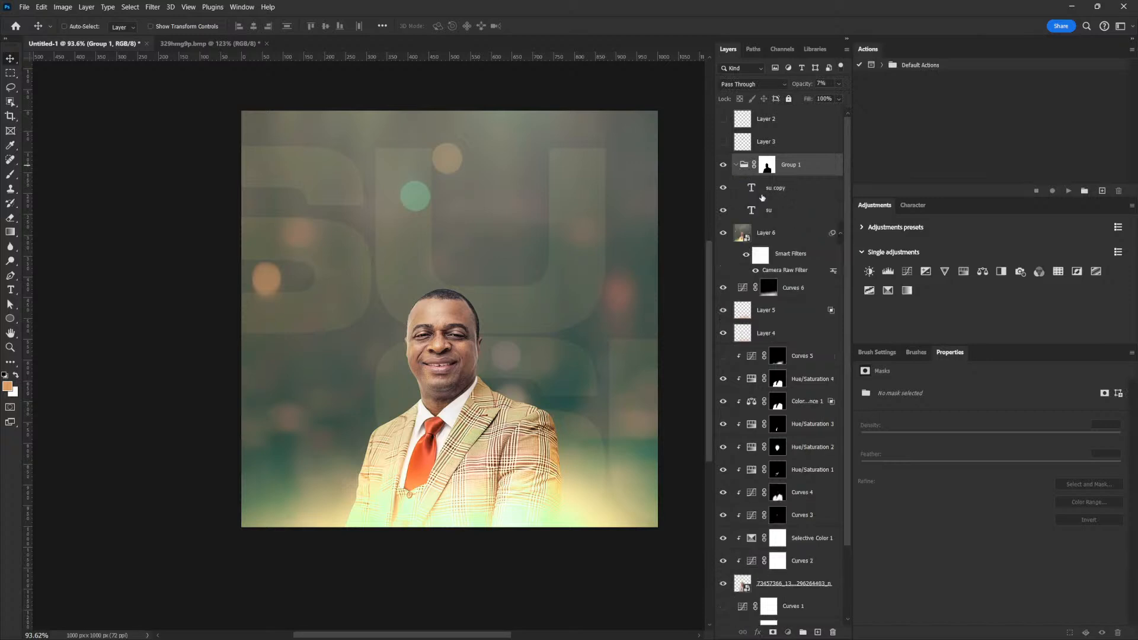
{"action": "left_click", "coordinate": [763, 193]}
{"action": "left_click", "coordinate": [773, 213], "text": "shift"}
{"action": "key", "text": "ctrl+t"}
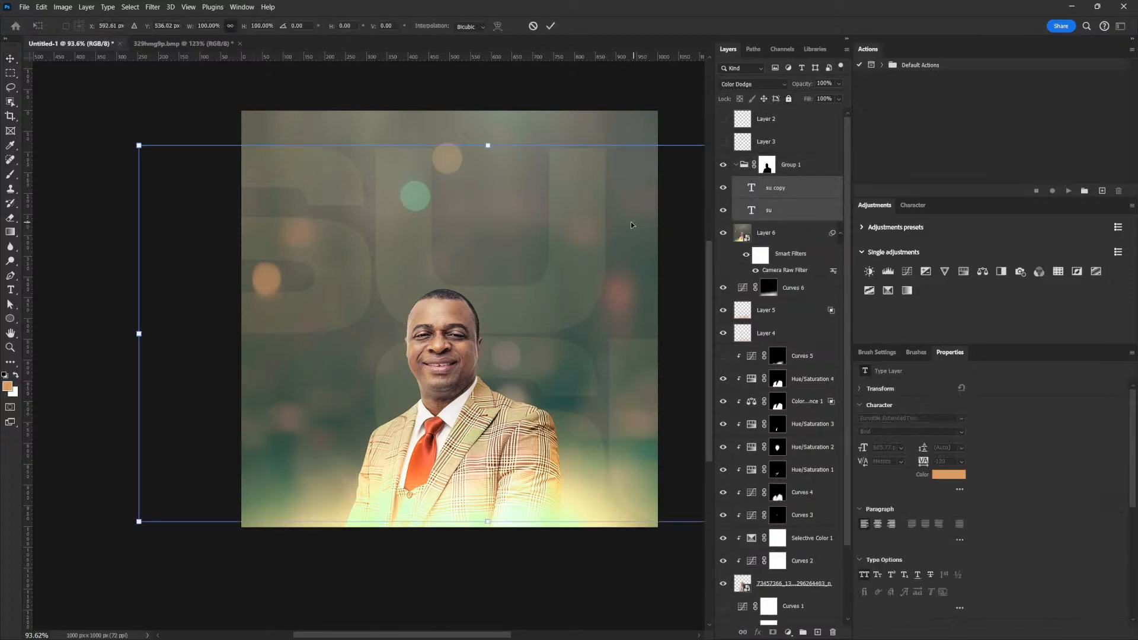
{"action": "left_click_drag", "start_coordinate": [140, 146], "coordinate": [65, 120]}
{"action": "key", "text": "Return"}
Reposition the su text and shift su copy about 302 px left.
{"action": "left_click", "coordinate": [781, 191]}
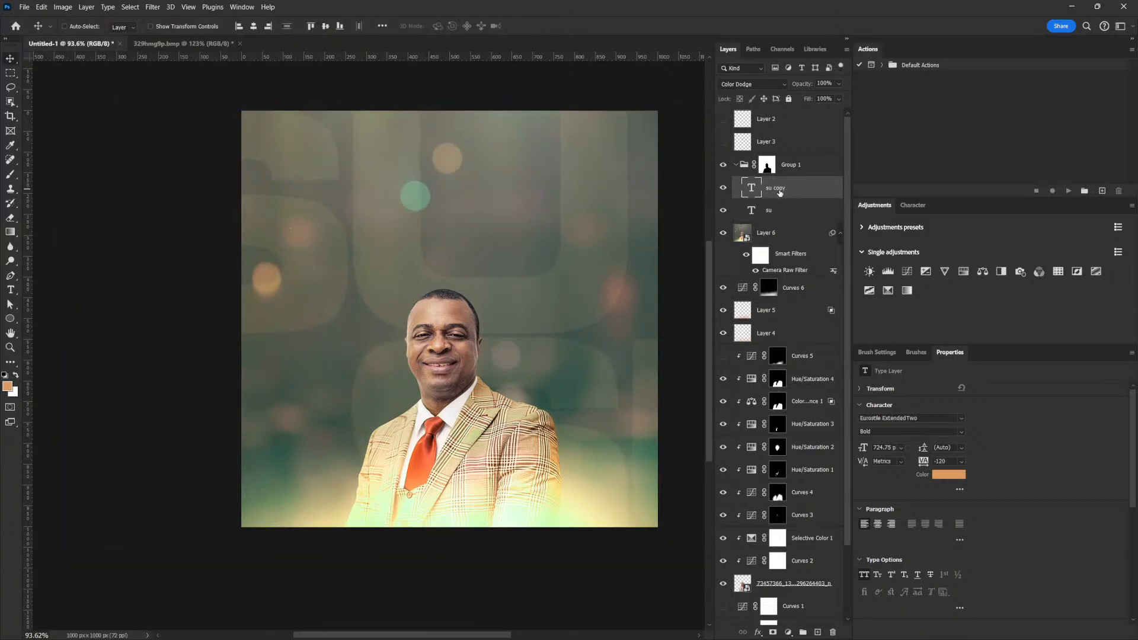
{"action": "left_click", "coordinate": [755, 220]}
{"action": "left_click_drag", "start_coordinate": [450, 223], "coordinate": [480, 217]}
{"action": "left_click", "coordinate": [765, 233]}
{"action": "left_click_drag", "start_coordinate": [572, 356], "coordinate": [497, 358]}
{"action": "key", "text": "ctrl+z"}
{"action": "left_click", "coordinate": [771, 215]}
{"action": "left_click_drag", "start_coordinate": [582, 372], "coordinate": [508, 371]}
{"action": "left_click", "coordinate": [788, 189]}
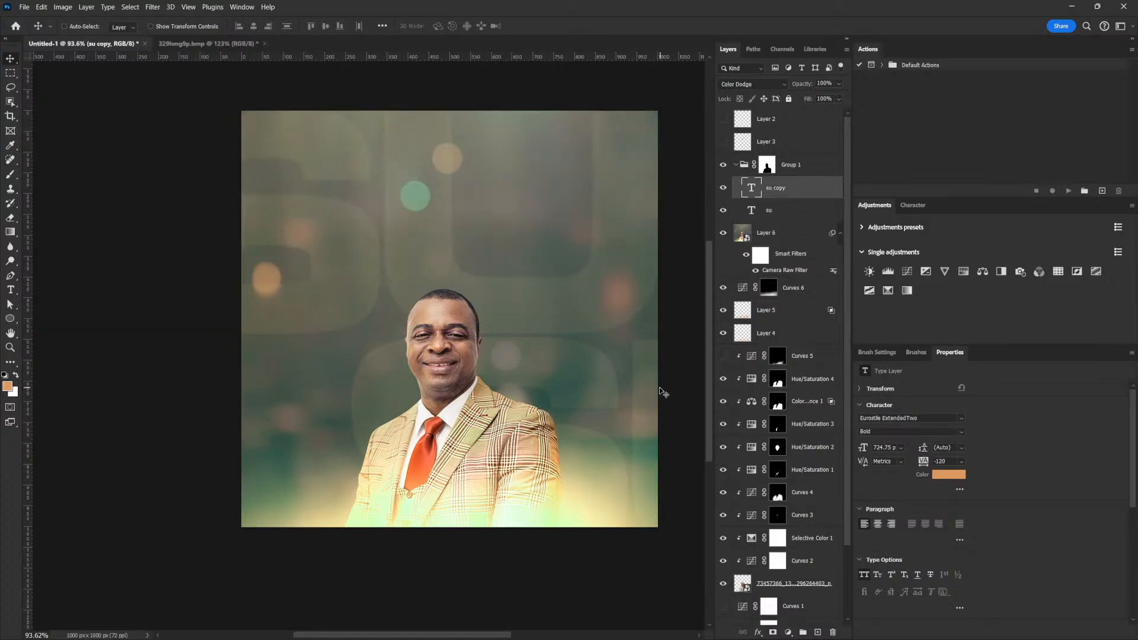
{"action": "left_click_drag", "start_coordinate": [644, 385], "coordinate": [569, 374]}
Try rotating the lettering -24° and scaling it to 129%, then undo and reselect Group 1.
{"action": "mouse_move", "coordinate": [561, 237]}
{"action": "left_mouse_down"}
{"action": "mouse_move", "coordinate": [546, 239]}
{"action": "mouse_move", "coordinate": [578, 234]}
{"action": "left_mouse_up"}
{"action": "left_click", "coordinate": [777, 211], "text": "shift"}
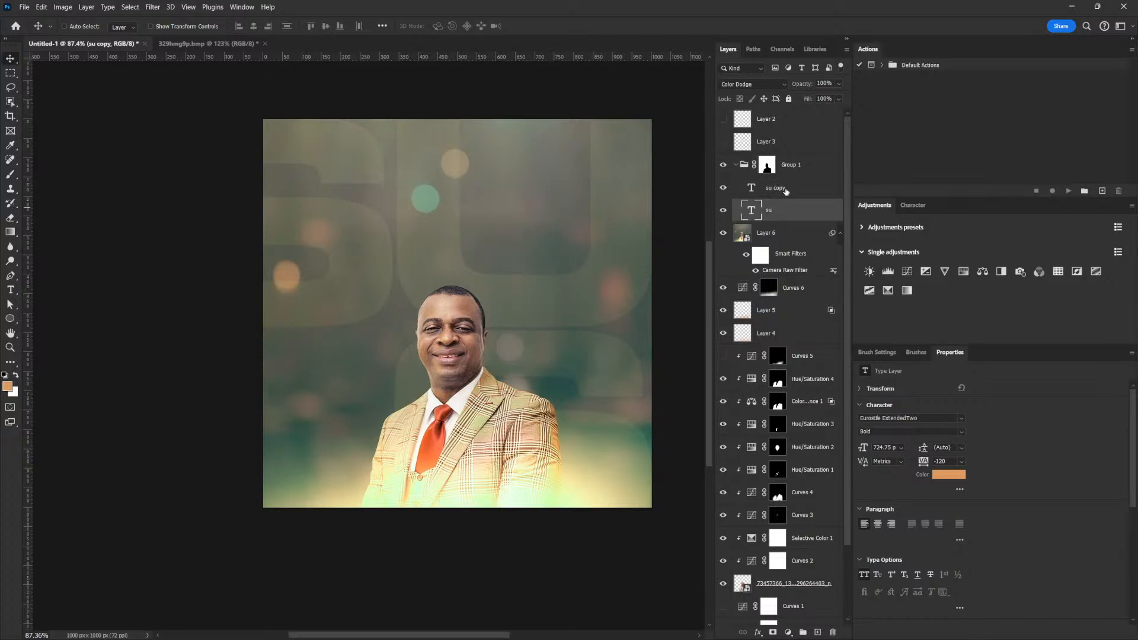
{"action": "key", "text": "ctrl+t"}
{"action": "left_click_drag", "start_coordinate": [140, 105], "coordinate": [43, 284]}
{"action": "left_click_drag", "start_coordinate": [406, 293], "coordinate": [418, 244]}
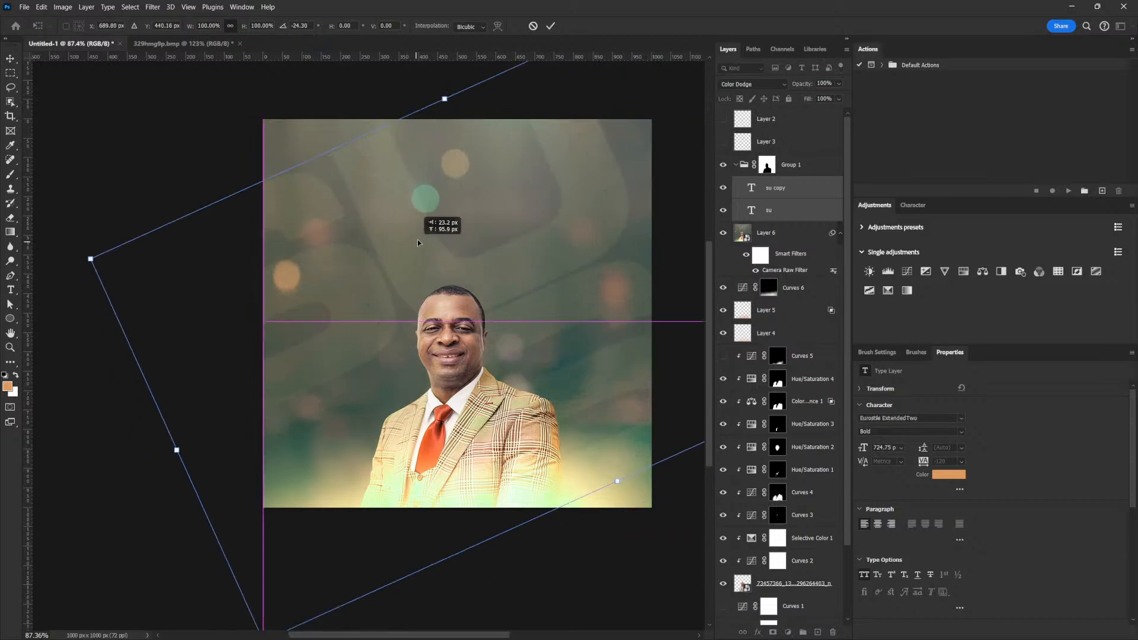
{"action": "left_click_drag", "start_coordinate": [90, 259], "coordinate": [187, 256]}
{"action": "left_click_drag", "start_coordinate": [443, 298], "coordinate": [486, 288]}
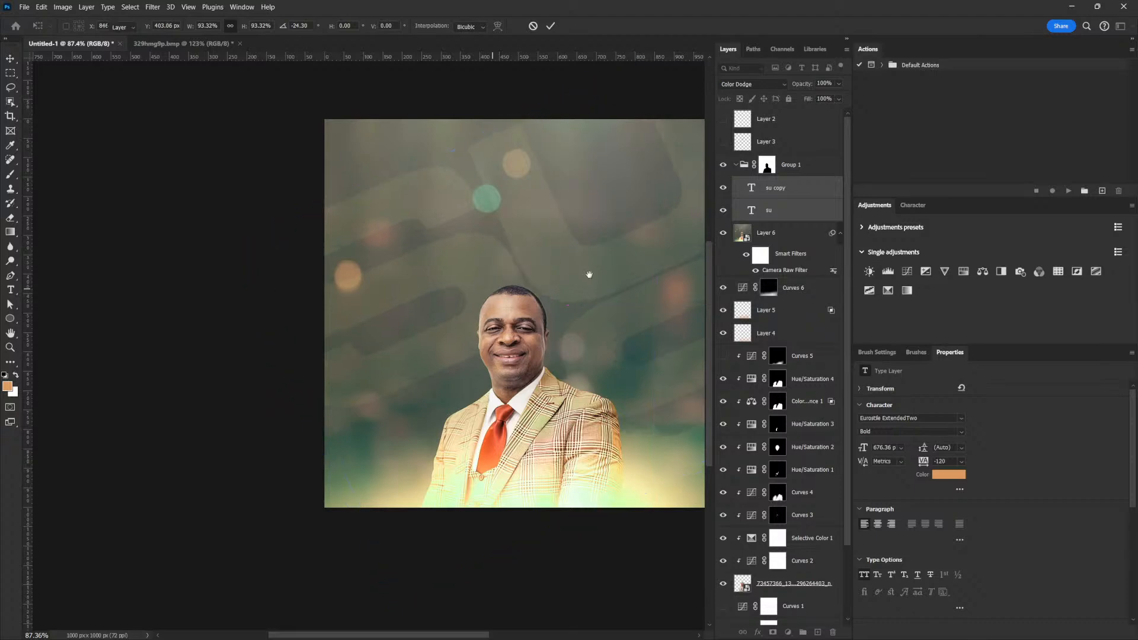
{"action": "key", "text": "Return"}
{"action": "left_click_drag", "start_coordinate": [588, 275], "coordinate": [443, 251]}
{"action": "key", "text": "ctrl+z"}
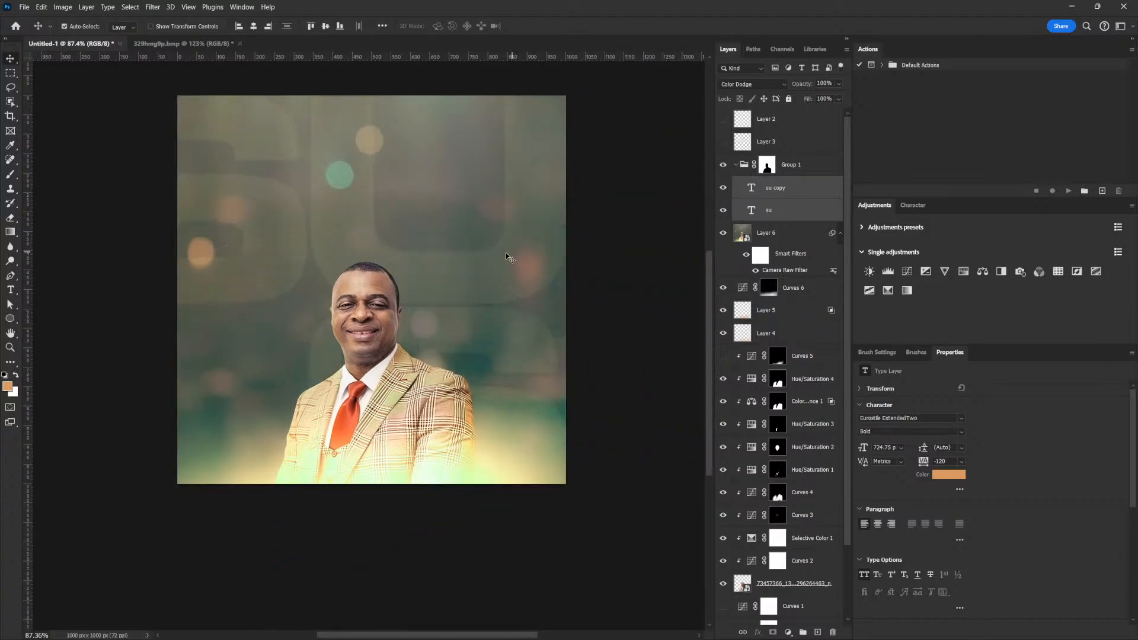
{"action": "left_click_drag", "start_coordinate": [337, 233], "coordinate": [411, 279]}
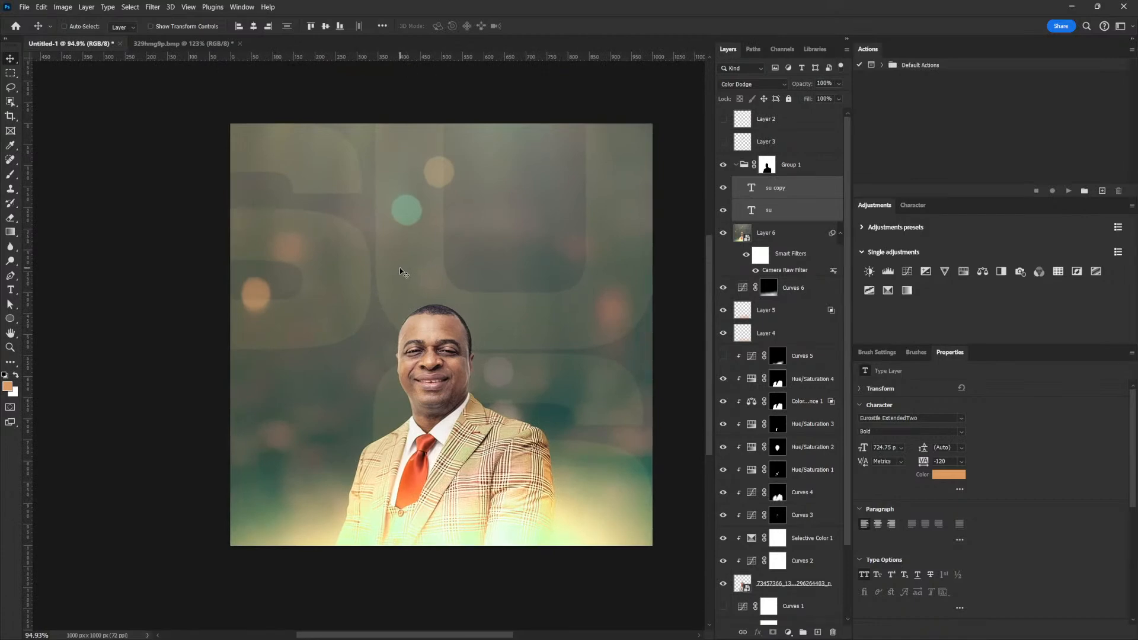
{"action": "left_click", "coordinate": [734, 171]}
{"action": "left_click", "coordinate": [736, 164]}
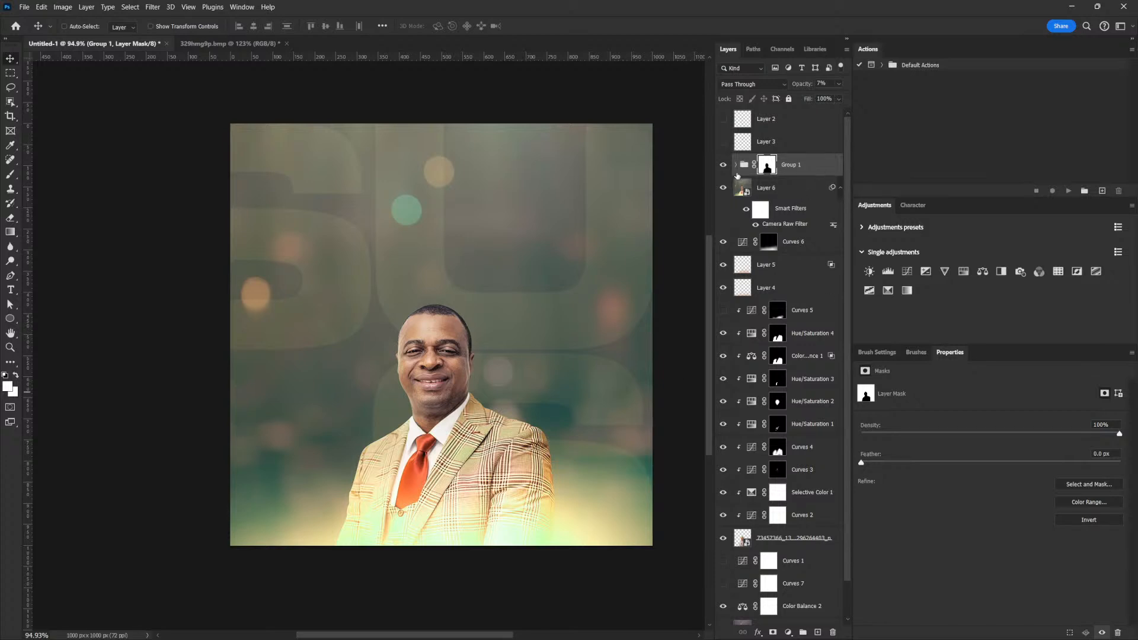
{"action": "left_click", "coordinate": [736, 164]}
Retype the SU copy layer as NDY and reposition it behind the man.
{"action": "left_click", "coordinate": [750, 191]}
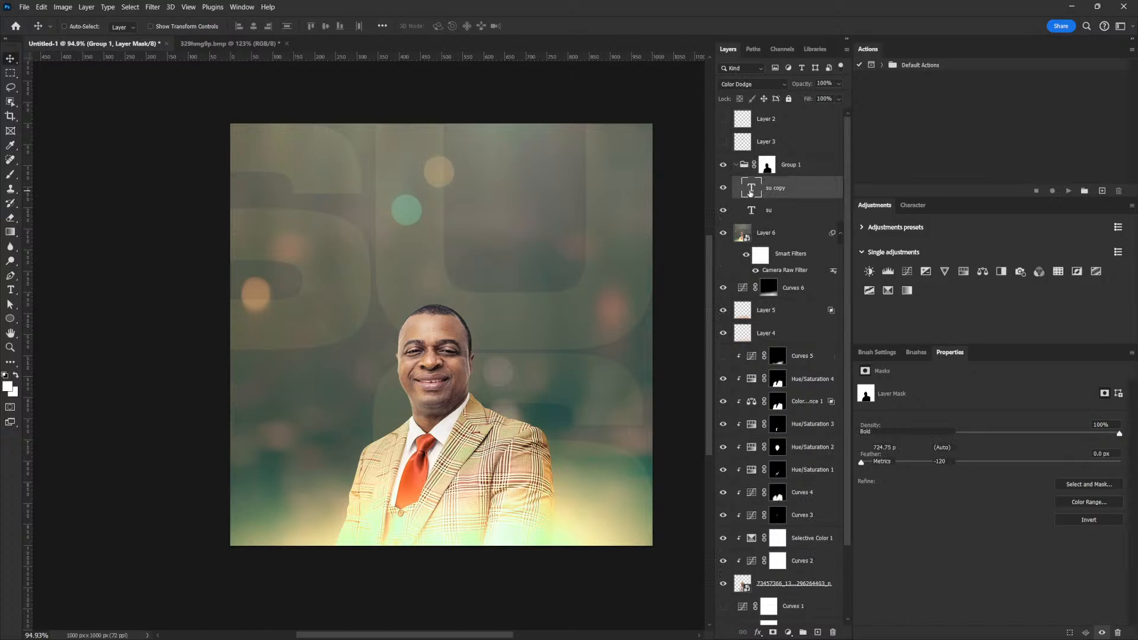
{"action": "double_click", "coordinate": [750, 191]}
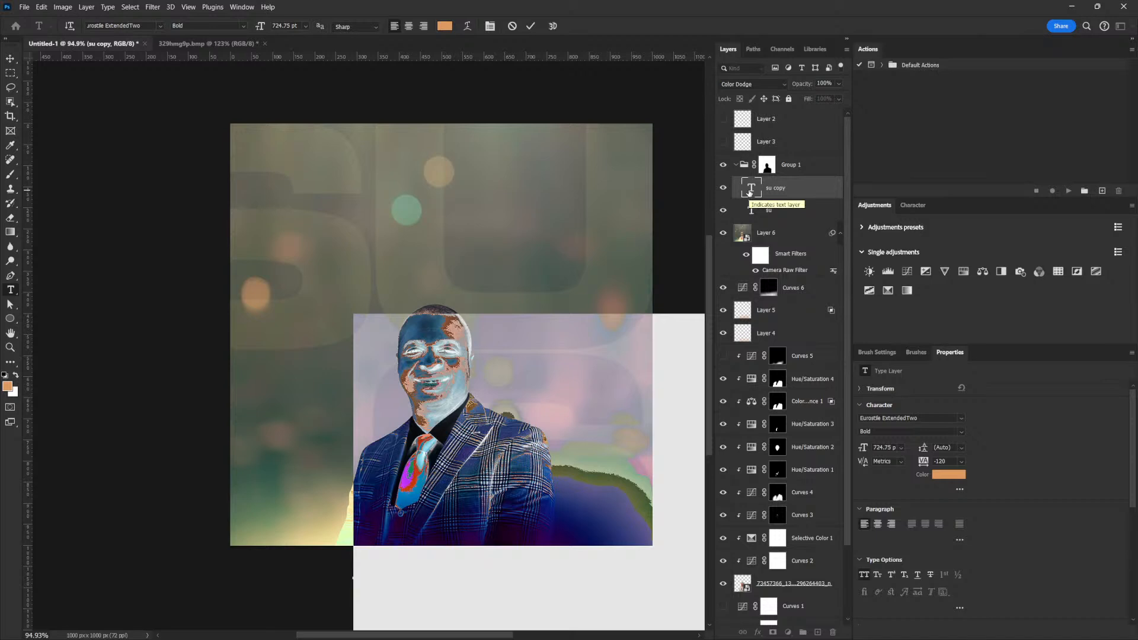
{"action": "type", "text": "n"}
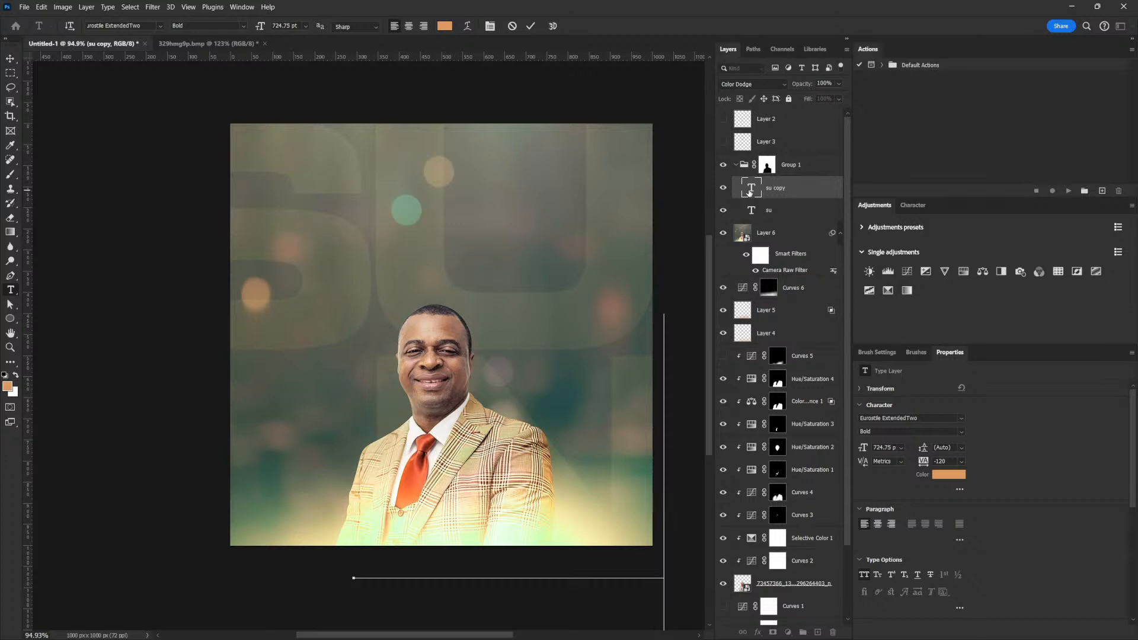
{"action": "type", "text": "d"}
{"action": "left_click", "coordinate": [12, 60]}
{"action": "left_click_drag", "start_coordinate": [629, 451], "coordinate": [418, 443]}
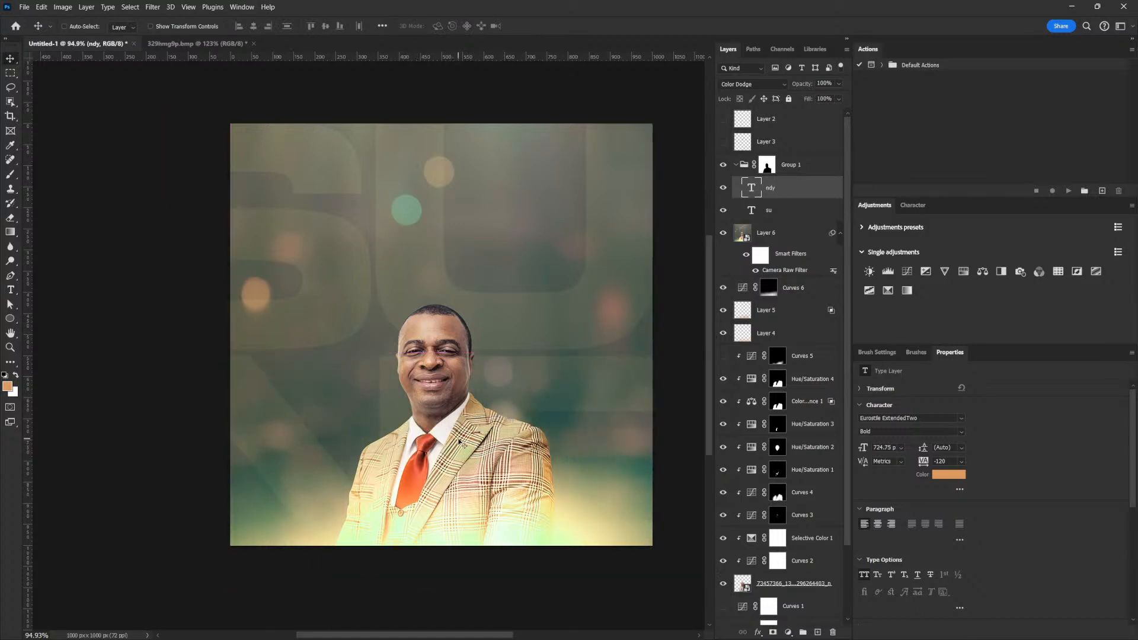
{"action": "left_click_drag", "start_coordinate": [528, 335], "coordinate": [504, 343]}
{"action": "left_click_drag", "start_coordinate": [458, 414], "coordinate": [564, 401]}
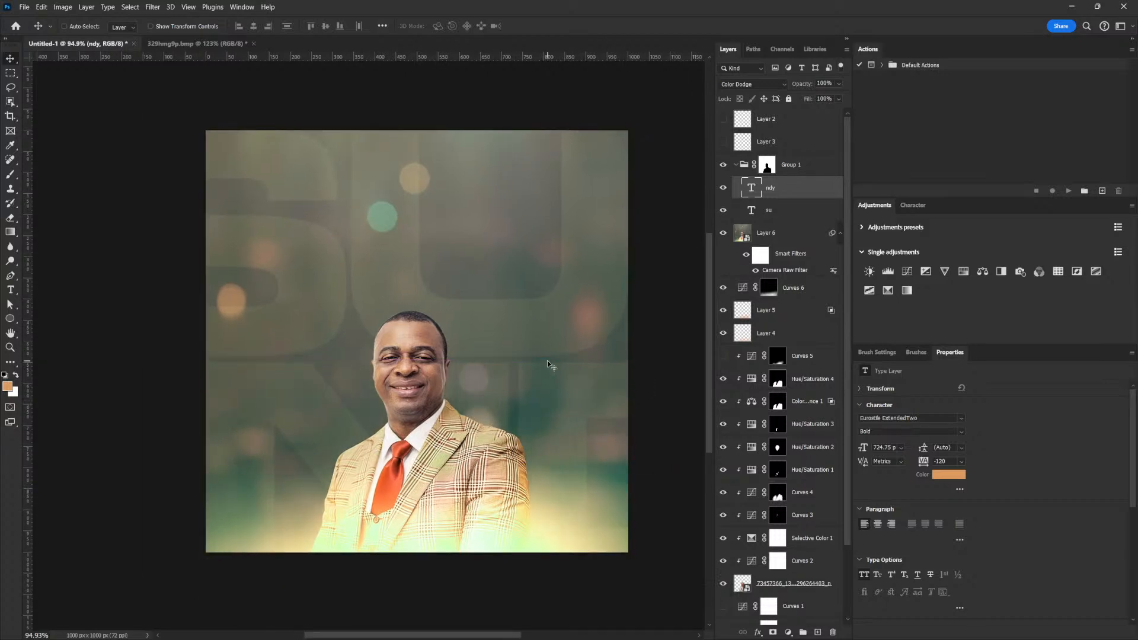
Replace the U in the SU layer with N so it reads SN.
{"action": "left_click", "coordinate": [748, 212]}
{"action": "key", "text": "t"}
{"action": "double_click", "coordinate": [384, 208]}
{"action": "left_click", "coordinate": [370, 208]}
{"action": "left_click_drag", "start_coordinate": [371, 208], "coordinate": [581, 197]}
{"action": "type", "text": "N"}
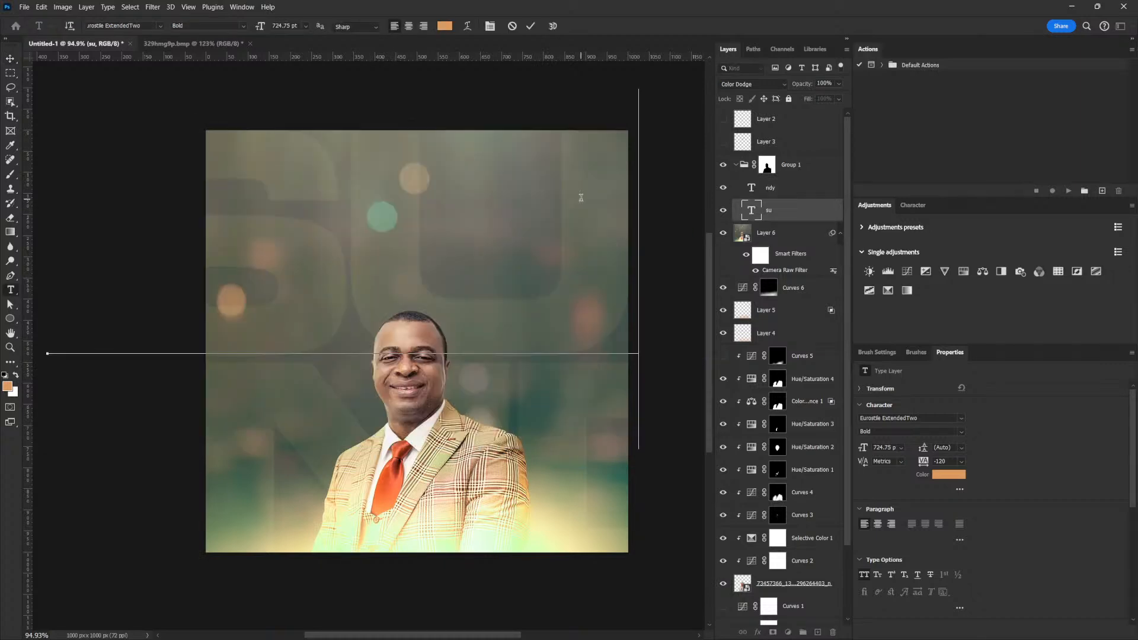
Delete the first letter of NDY so it reads DY, then collapse Group 1.
{"action": "left_click", "coordinate": [753, 193]}
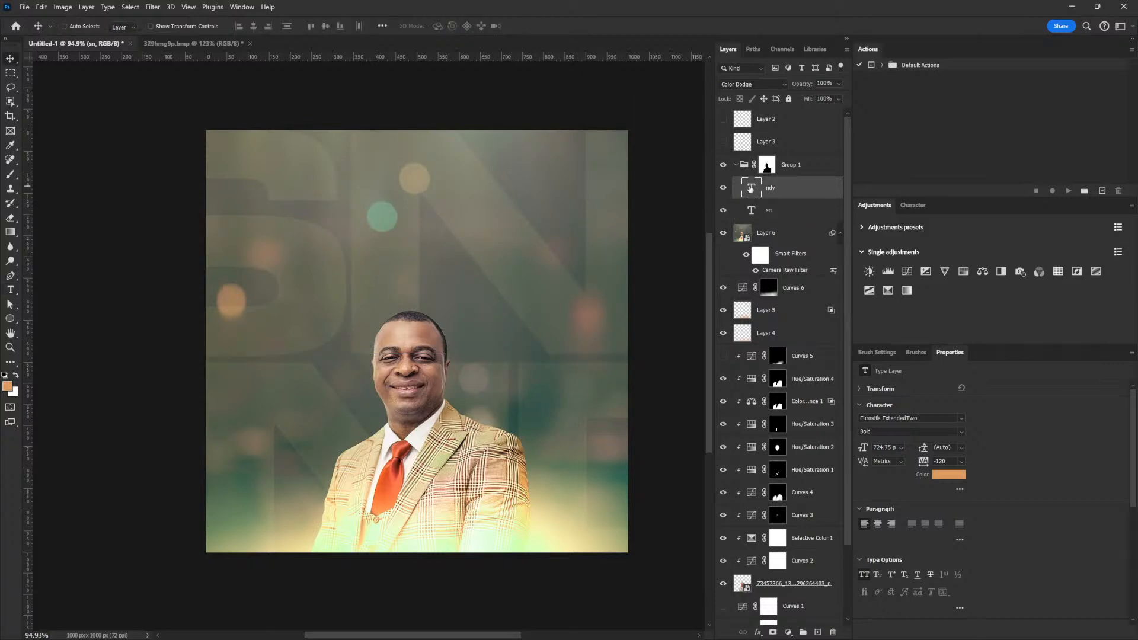
{"action": "double_click", "coordinate": [508, 405]}
{"action": "left_click_drag", "start_coordinate": [510, 403], "coordinate": [2, 405]}
{"action": "key", "text": "BackSpace"}
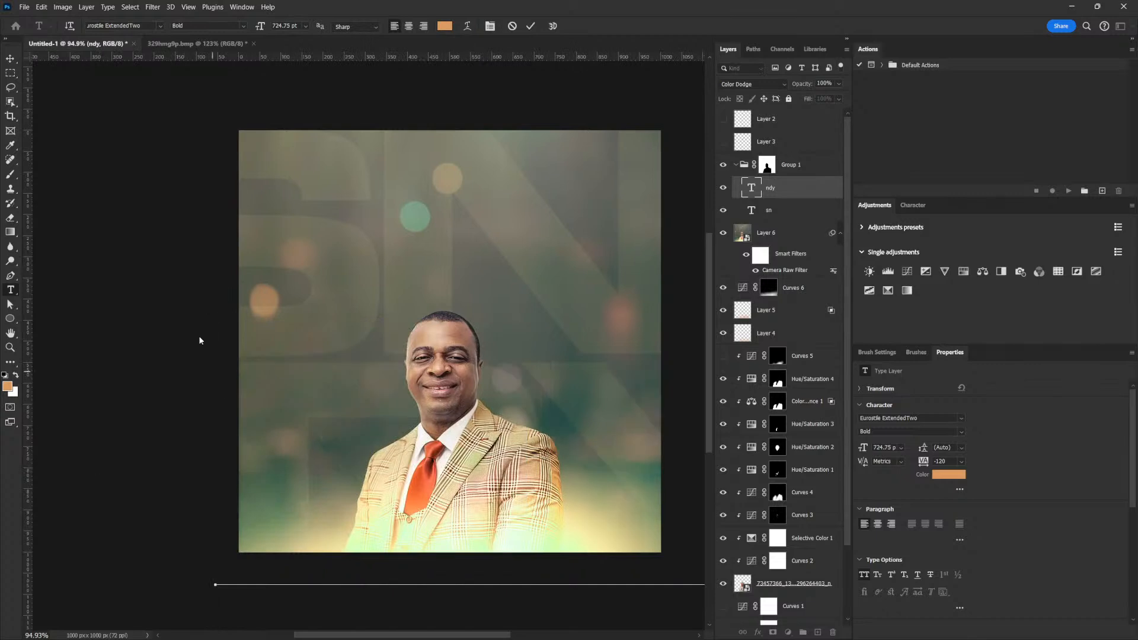
{"action": "left_click", "coordinate": [12, 60]}
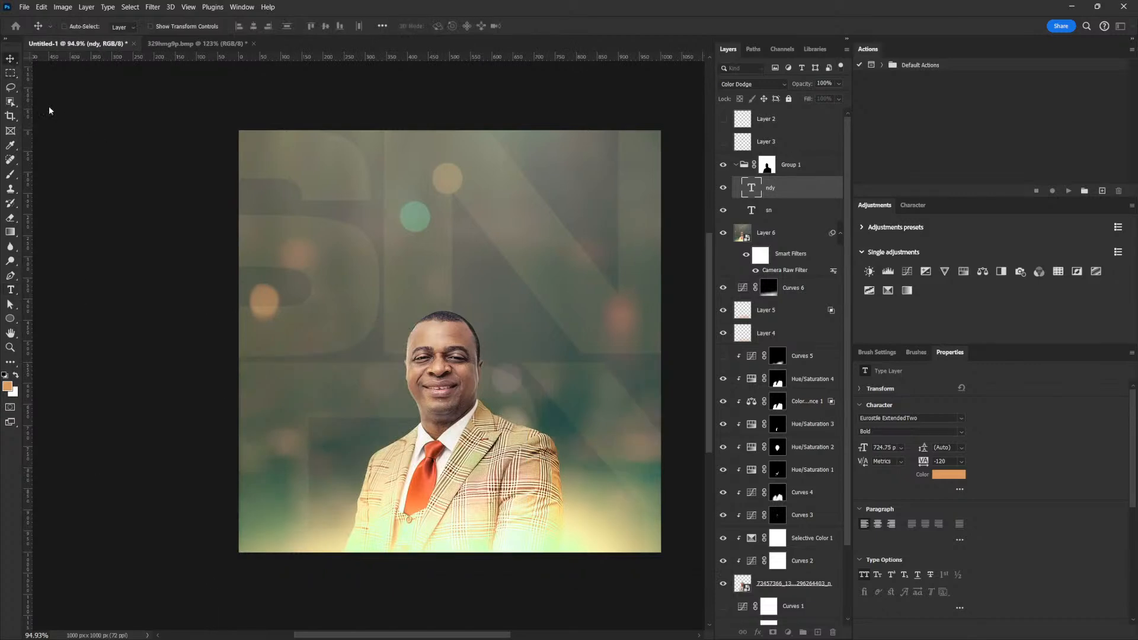
{"action": "left_click_drag", "start_coordinate": [441, 259], "coordinate": [438, 277]}
{"action": "left_click_drag", "start_coordinate": [425, 288], "coordinate": [417, 292]}
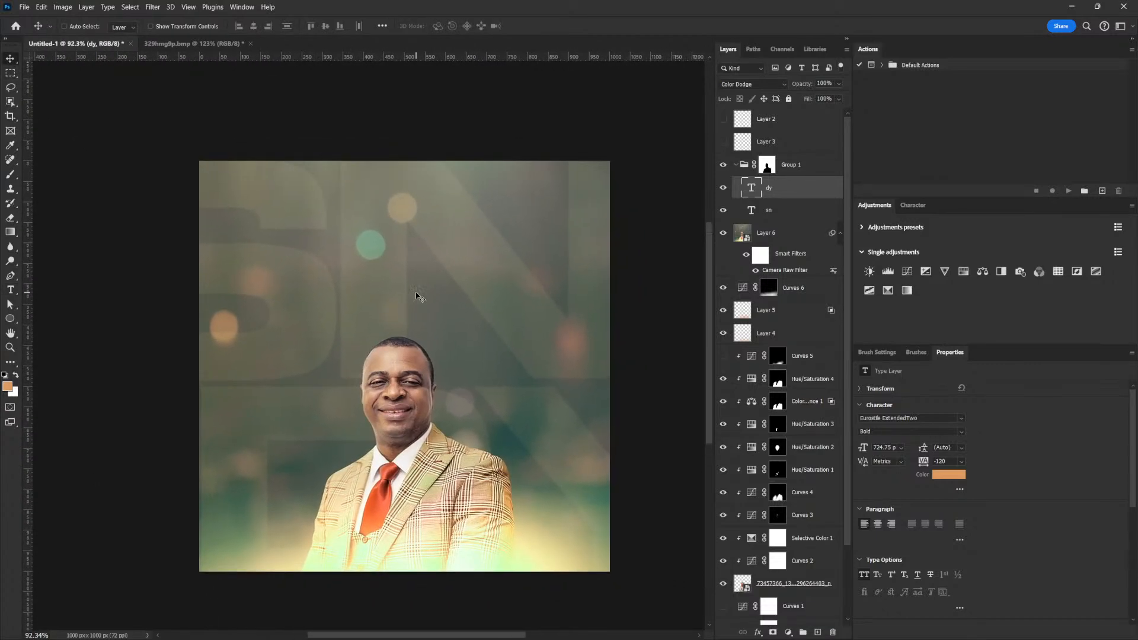
{"action": "left_click", "coordinate": [736, 165]}
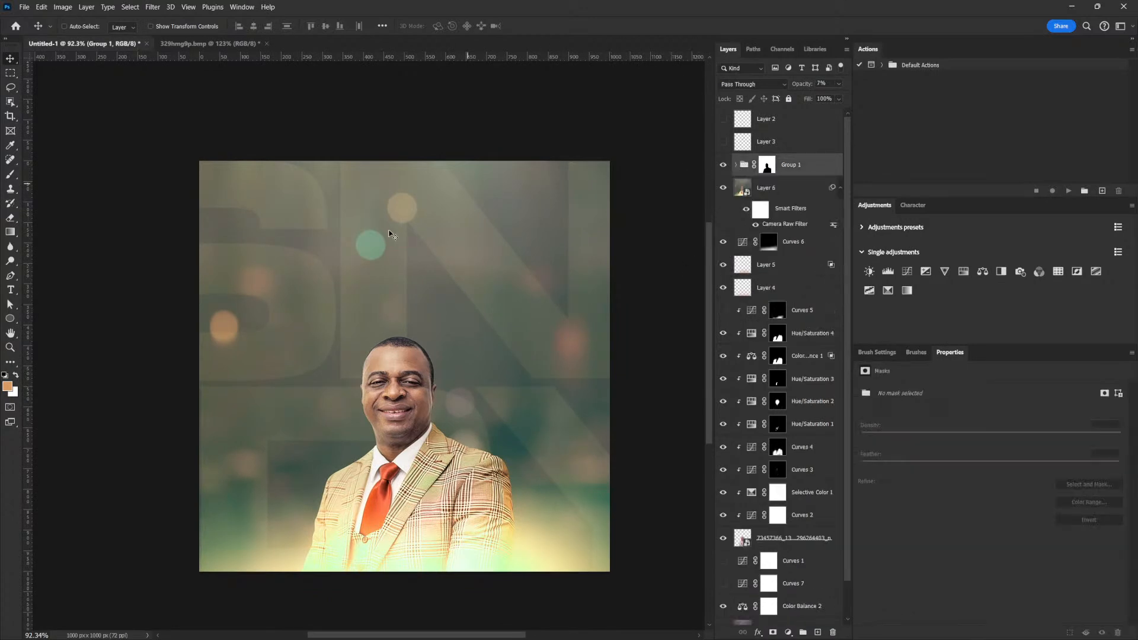
Lock Group 1 and add a Hue/Saturation adjustment above Layer 6 shifting Cyans hue to +9.
{"action": "left_click", "coordinate": [788, 99]}
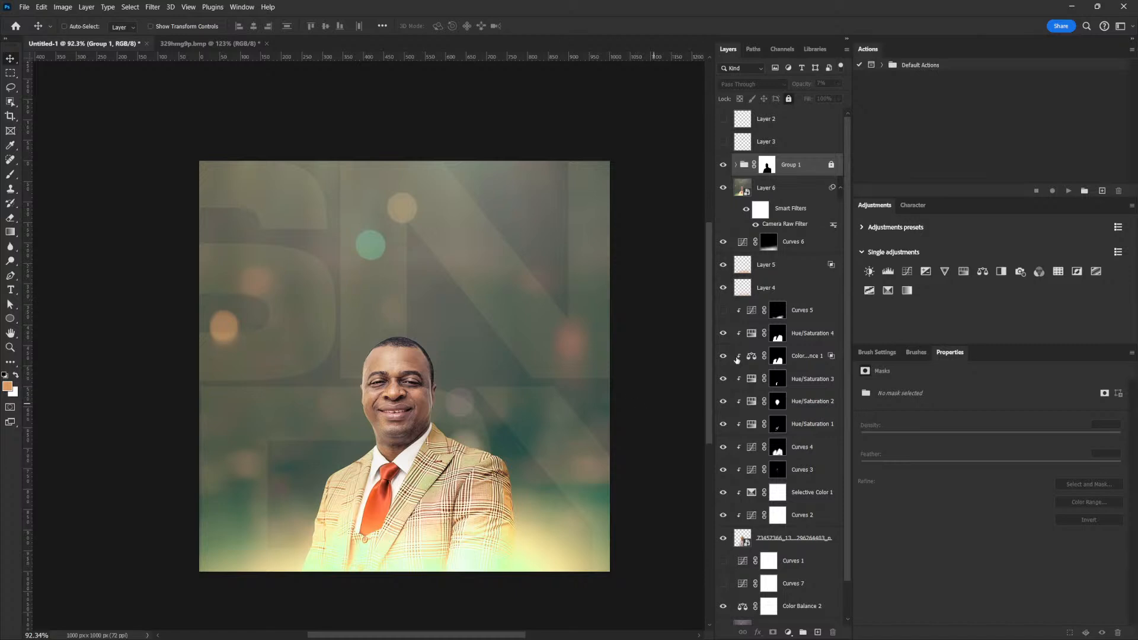
{"action": "left_click", "coordinate": [785, 194]}
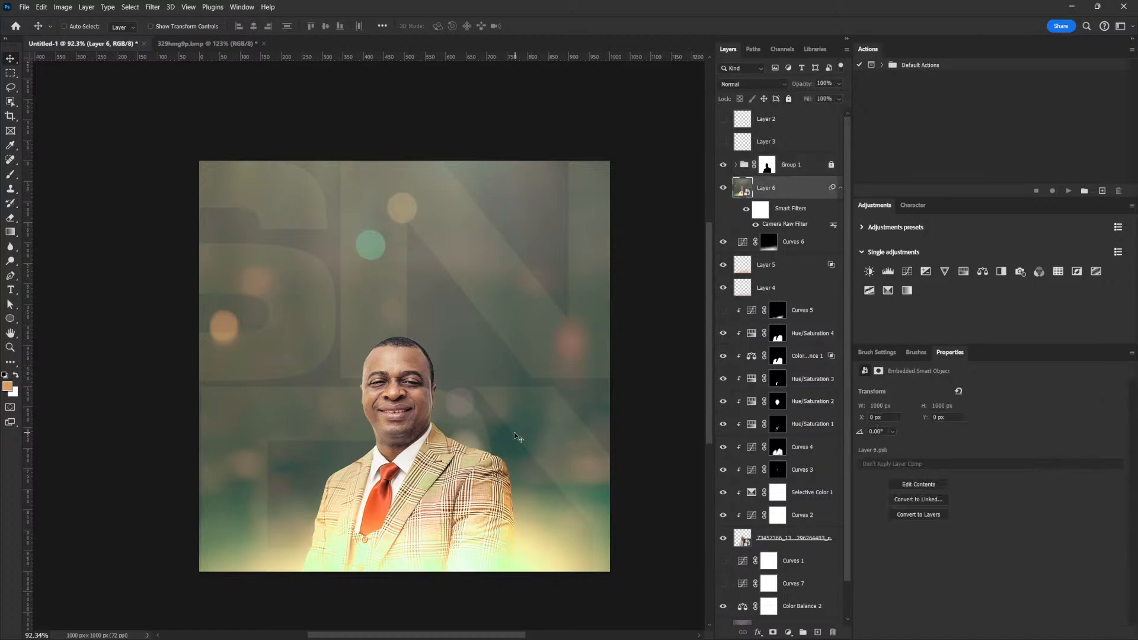
{"action": "left_click", "coordinate": [964, 271]}
{"action": "left_click", "coordinate": [865, 404]}
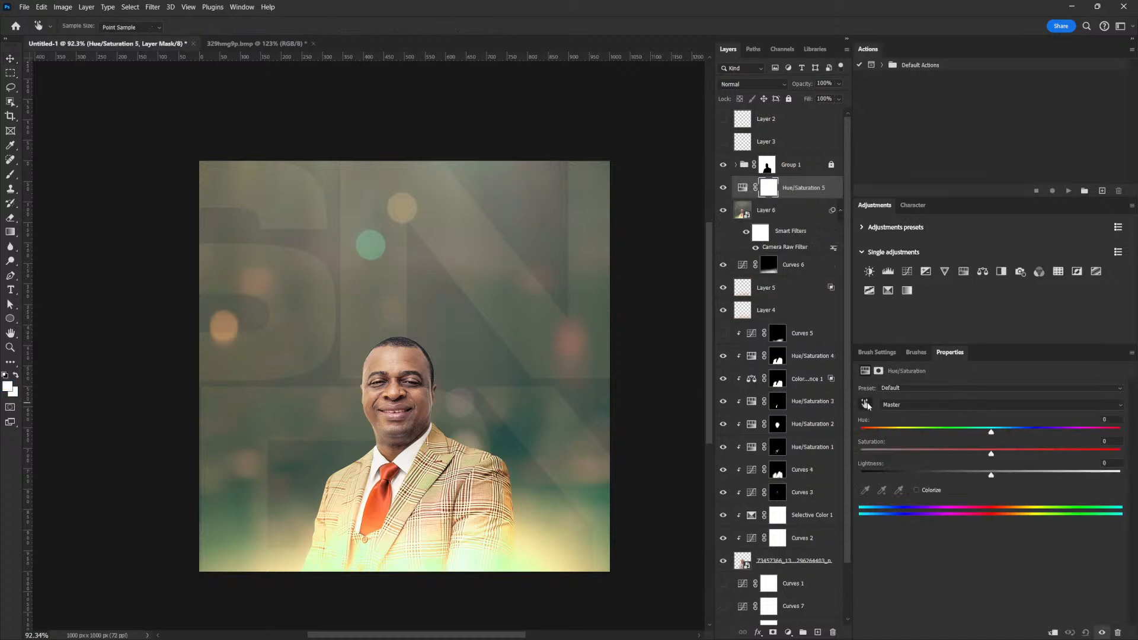
{"action": "left_click", "coordinate": [502, 439]}
{"action": "mouse_move", "coordinate": [992, 436]}
{"action": "left_mouse_down"}
{"action": "mouse_move", "coordinate": [1014, 435]}
{"action": "mouse_move", "coordinate": [958, 430]}
{"action": "mouse_move", "coordinate": [1008, 432]}
{"action": "mouse_move", "coordinate": [989, 432]}
{"action": "mouse_move", "coordinate": [1002, 433]}
{"action": "mouse_move", "coordinate": [1002, 455]}
{"action": "mouse_move", "coordinate": [987, 455]}
{"action": "mouse_move", "coordinate": [1005, 436]}
{"action": "left_mouse_up"}
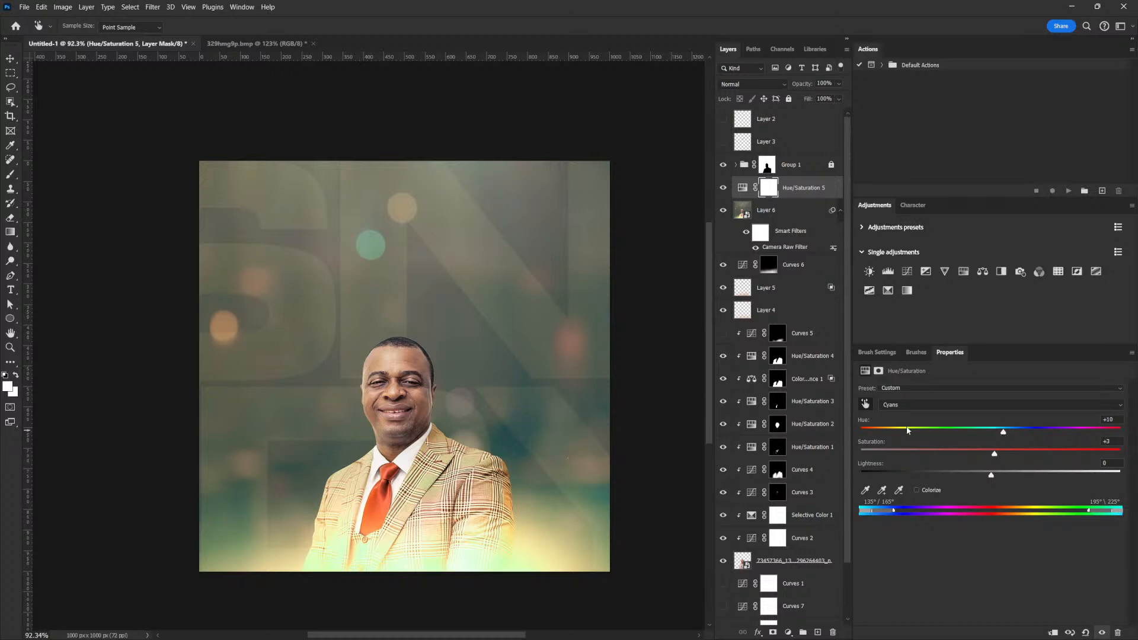
{"action": "left_click_drag", "start_coordinate": [1003, 434], "coordinate": [1001, 433]}
Select Layer 3 and try to edit text on the canvas with the Type tool.
{"action": "left_click", "coordinate": [763, 143]}
{"action": "left_click", "coordinate": [11, 289]}
{"action": "left_click", "coordinate": [406, 296]}
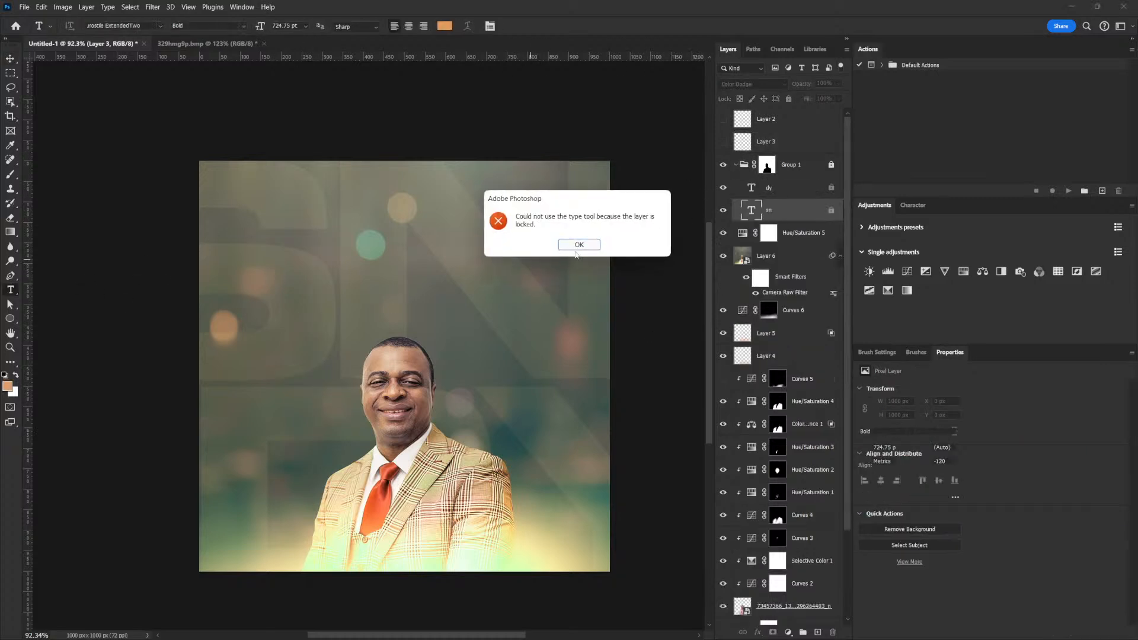
Dismiss the locked-layer alert, collapse and hide Group 1, and start a text layer above the head.
{"action": "left_click", "coordinate": [593, 237]}
{"action": "left_click", "coordinate": [792, 169]}
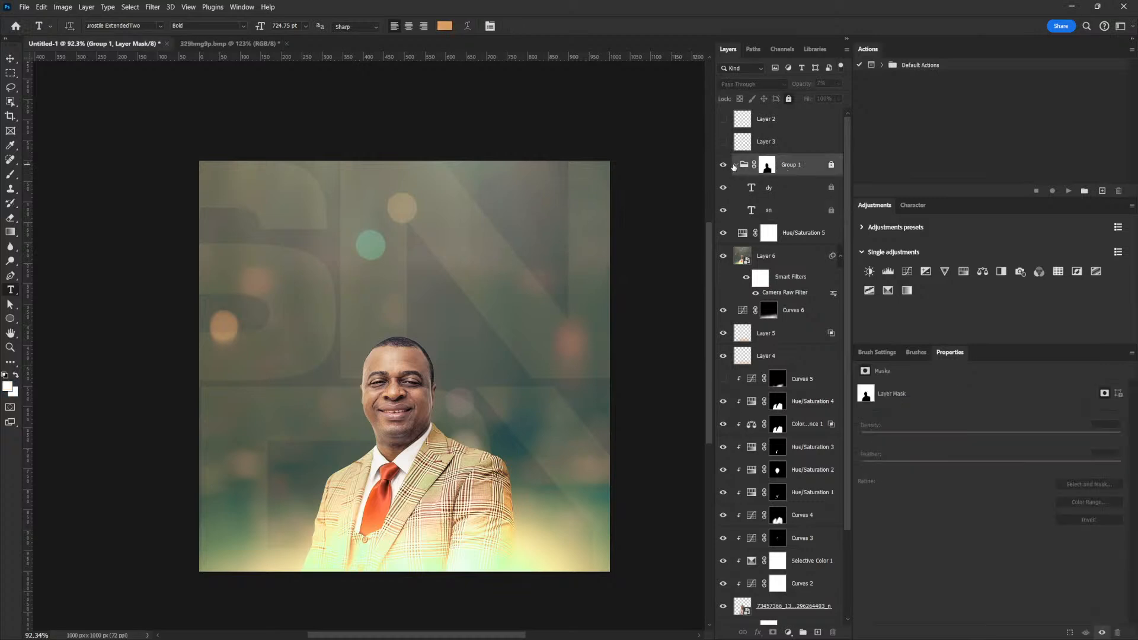
{"action": "left_click", "coordinate": [735, 167]}
{"action": "left_click", "coordinate": [722, 166]}
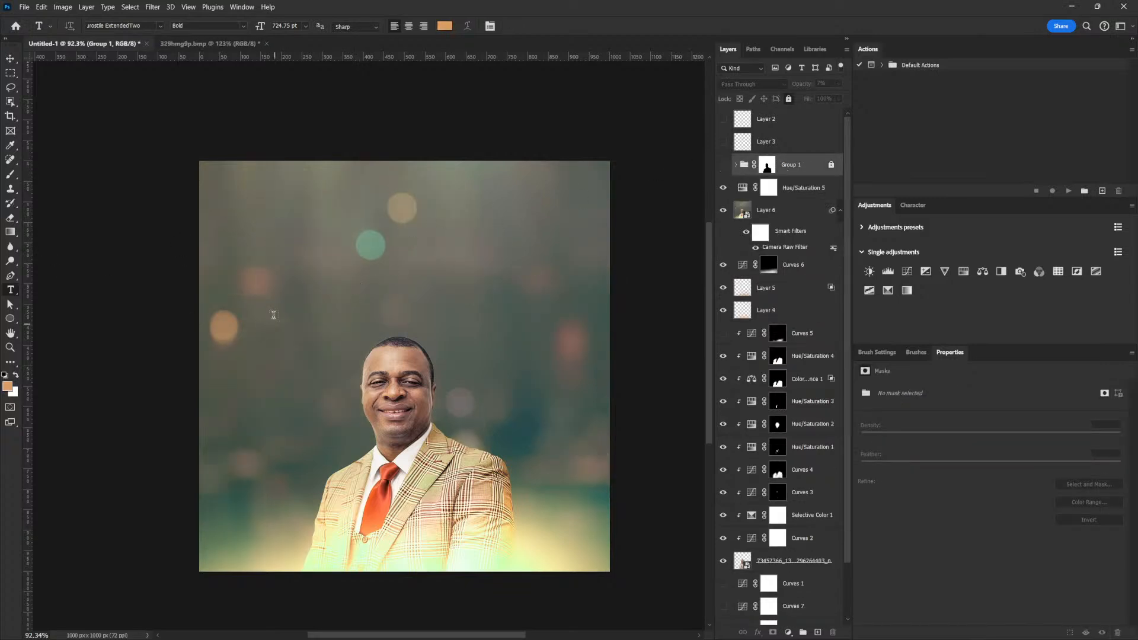
{"action": "left_click", "coordinate": [280, 308]}
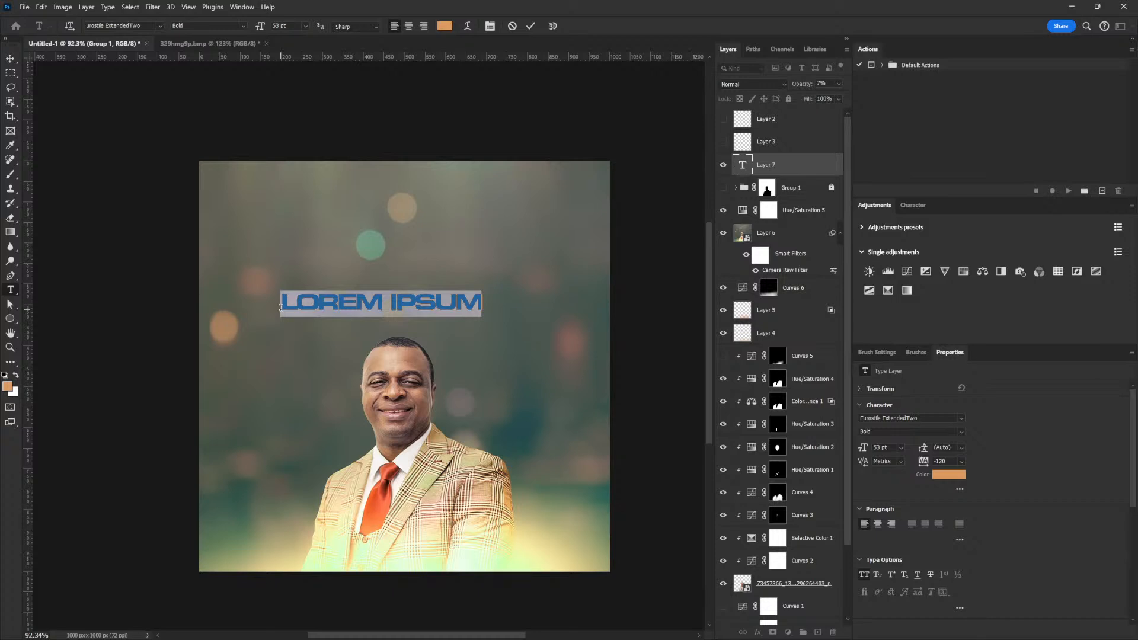
Type SUNDAY, enlarge it to about 254% and nudge it right.
{"action": "type", "text": "S"}
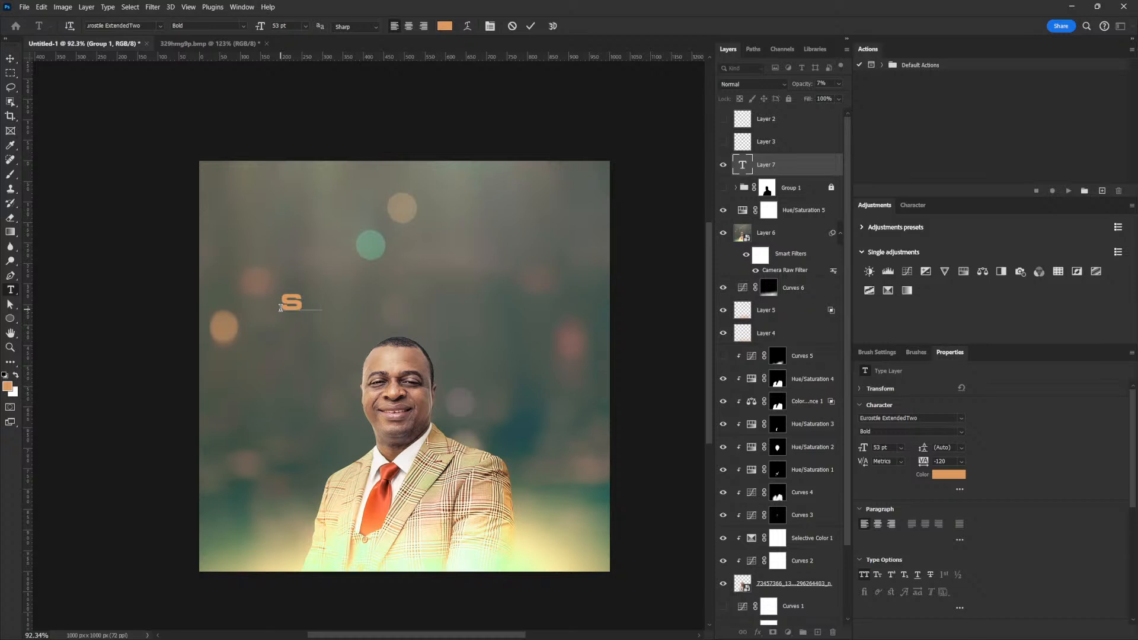
{"action": "type", "text": "UNDAY"}
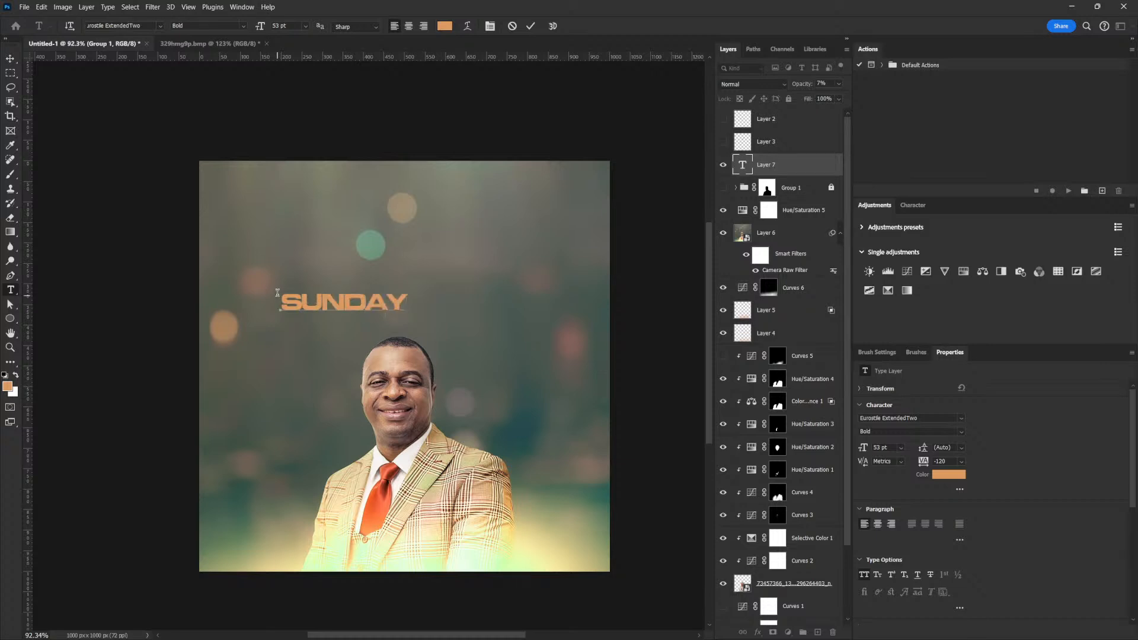
{"action": "left_click", "coordinate": [15, 62]}
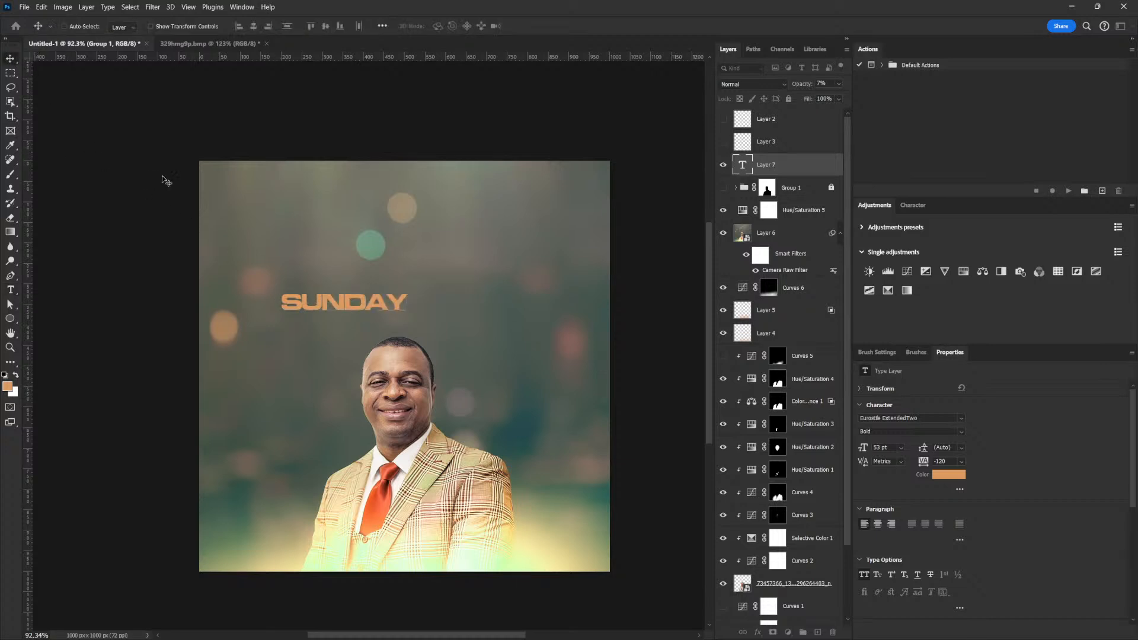
{"action": "key", "text": "ctrl+t"}
{"action": "mouse_move", "coordinate": [411, 320]}
{"action": "left_mouse_down"}
{"action": "mouse_move", "coordinate": [578, 354]}
{"action": "mouse_move", "coordinate": [400, 300]}
{"action": "left_mouse_up"}
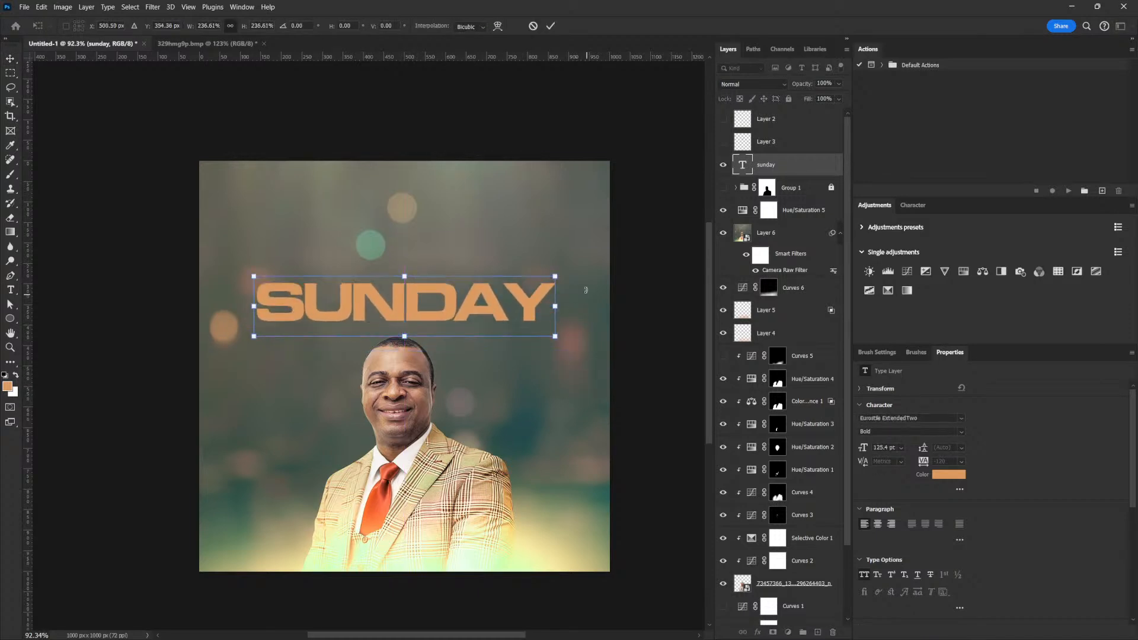
{"action": "left_click_drag", "start_coordinate": [555, 276], "coordinate": [578, 271]}
{"action": "key", "text": "Return"}
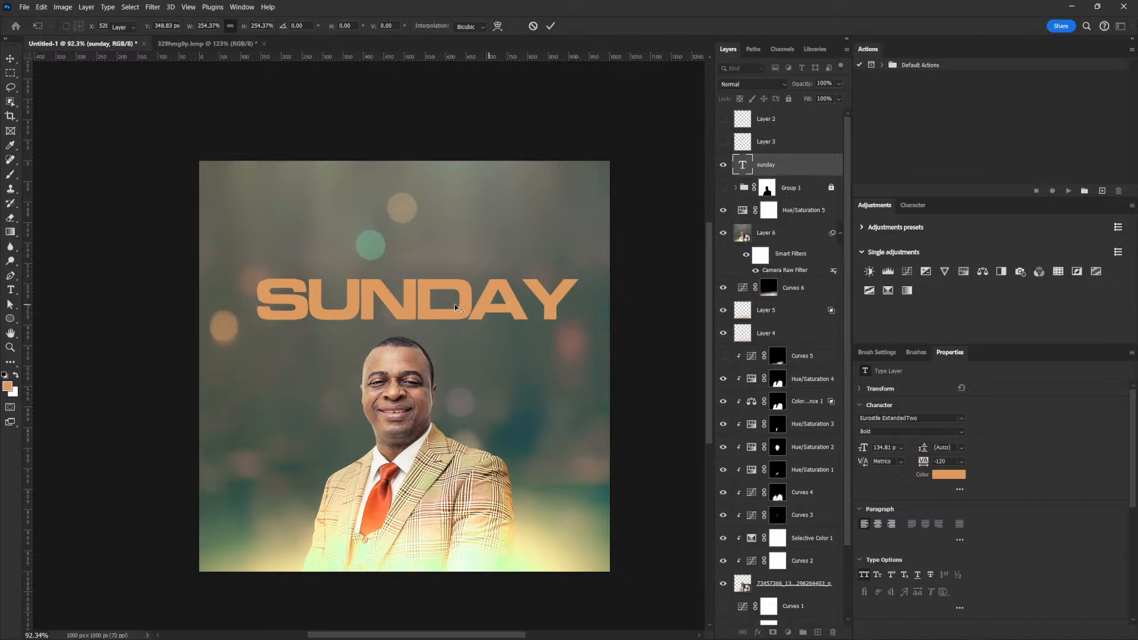
{"action": "left_click_drag", "start_coordinate": [379, 301], "coordinate": [388, 300]}
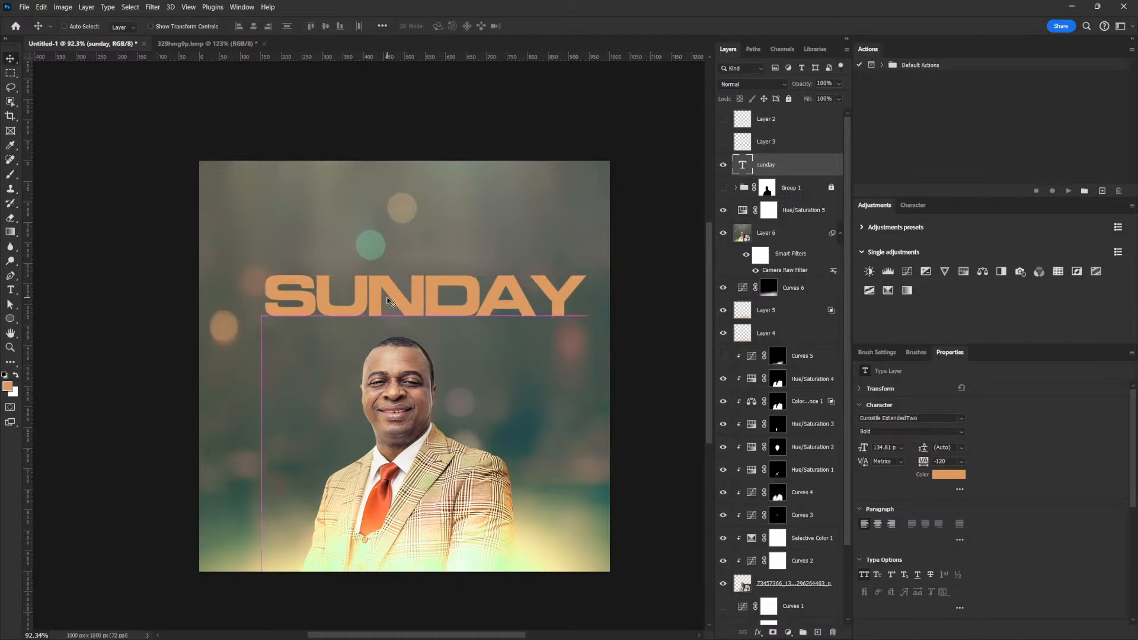
Add THE before SUNDAY and move the headline left and slightly down.
{"action": "key", "text": "t"}
{"action": "left_click", "coordinate": [272, 295]}
{"action": "type", "text": "THE"}
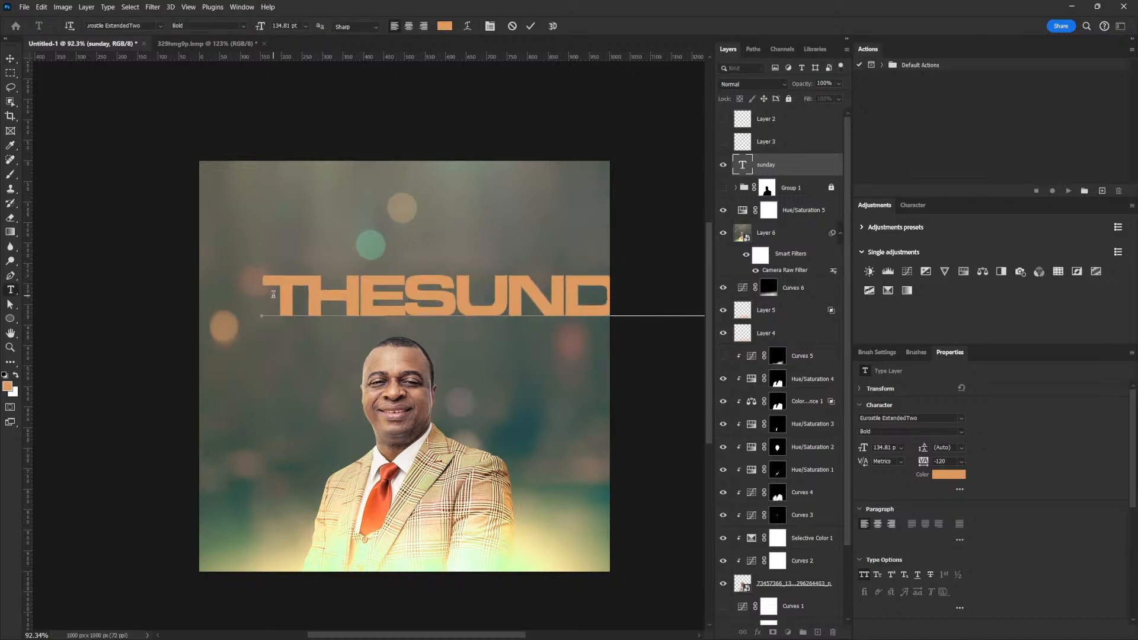
{"action": "left_click", "coordinate": [11, 58]}
{"action": "left_click_drag", "start_coordinate": [574, 291], "coordinate": [505, 301]}
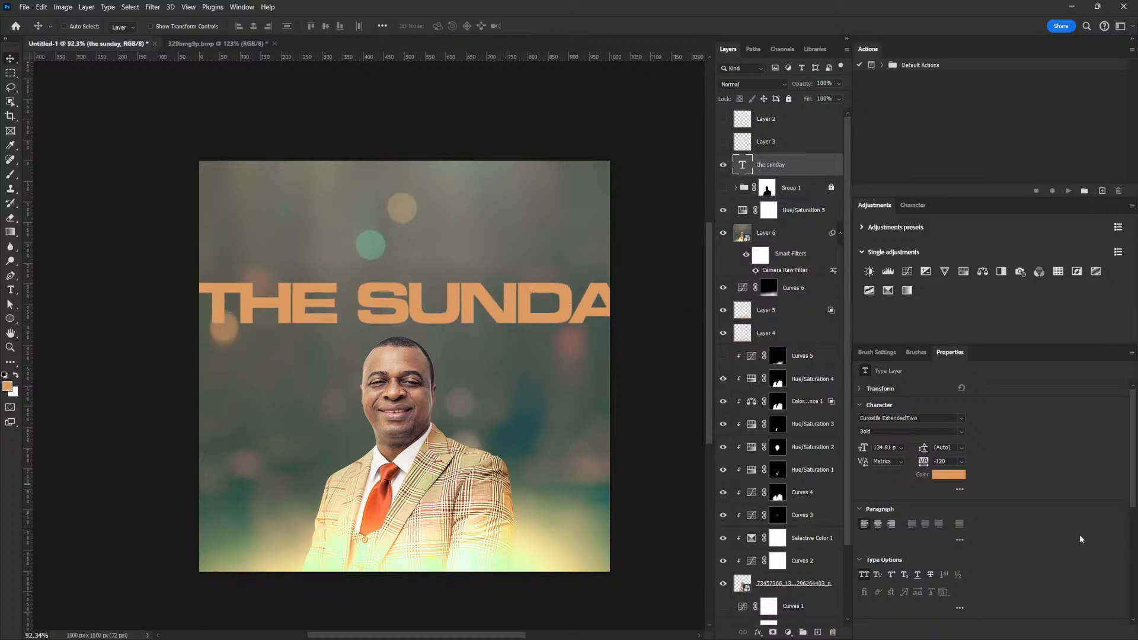
Set the headline font to Gotham Black and shift it about 53 px right.
{"action": "left_click", "coordinate": [920, 418]}
{"action": "type", "text": "gotha"}
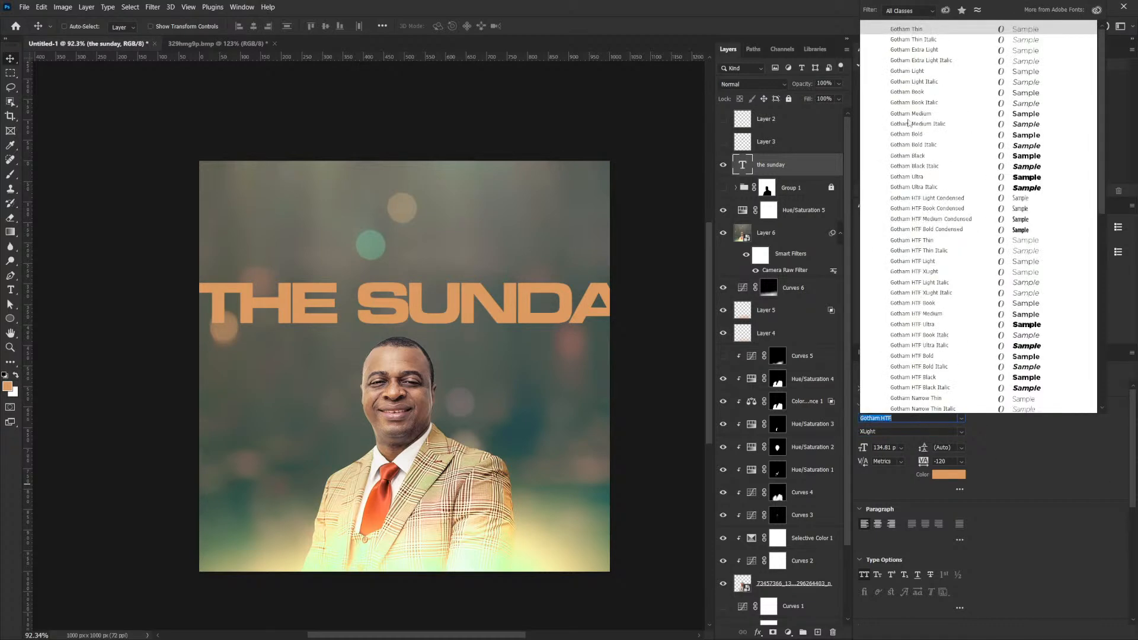
{"action": "left_click", "coordinate": [1004, 157]}
{"action": "left_click_drag", "start_coordinate": [359, 307], "coordinate": [391, 307]}
Change the headline text colour to a pale cream.
{"action": "left_click", "coordinate": [945, 476]}
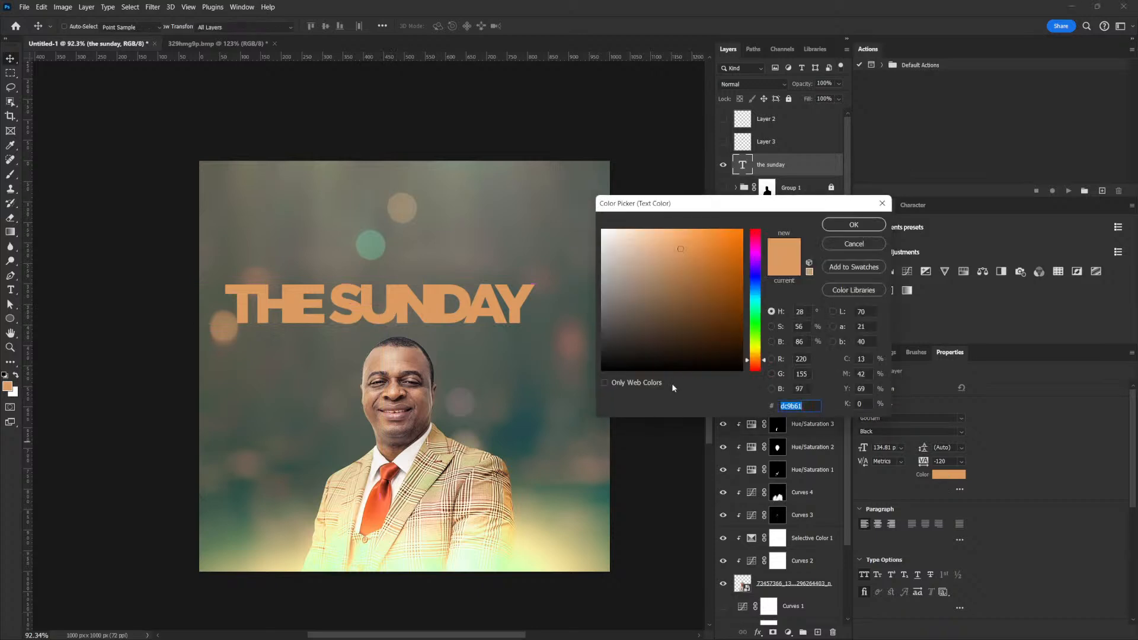
{"action": "left_click_drag", "start_coordinate": [670, 284], "coordinate": [591, 190]}
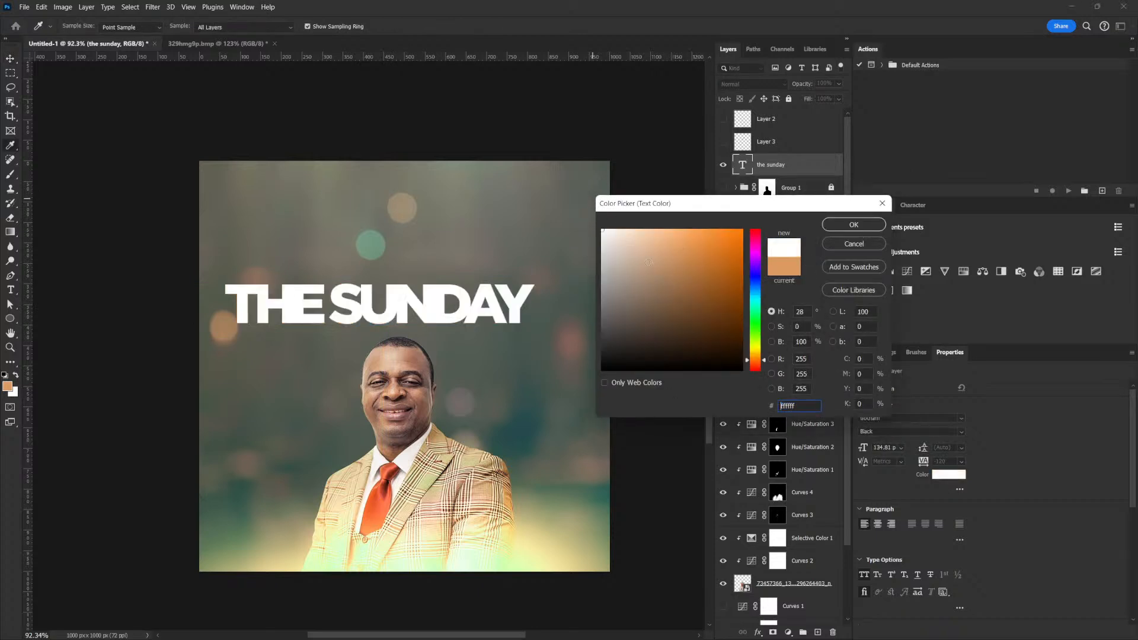
{"action": "left_click", "coordinate": [510, 530]}
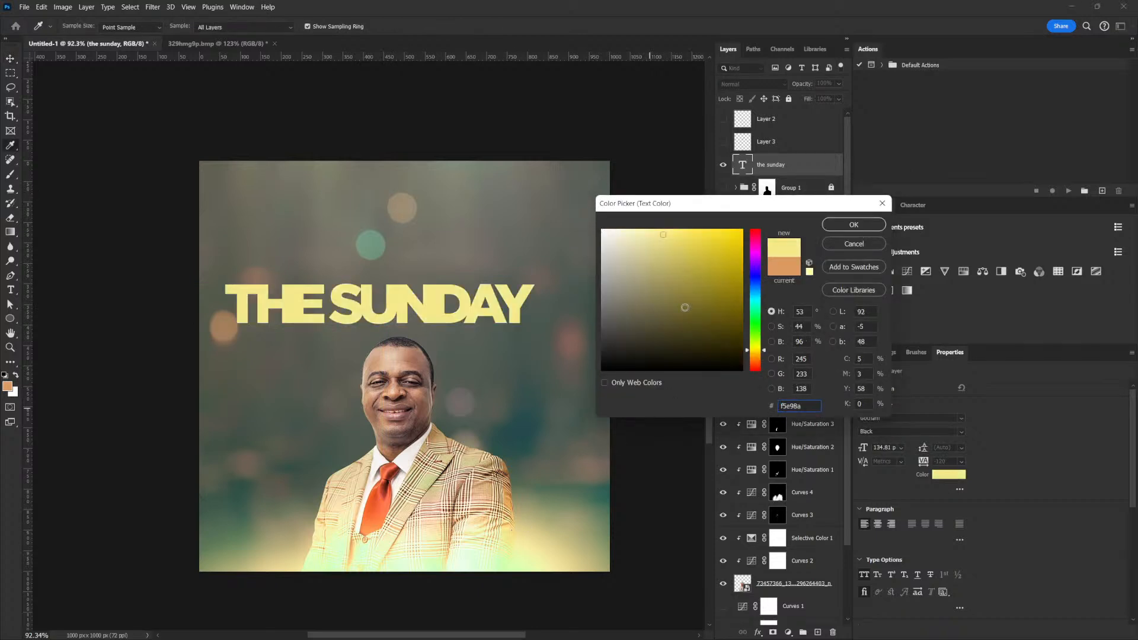
{"action": "left_click_drag", "start_coordinate": [640, 242], "coordinate": [619, 220]}
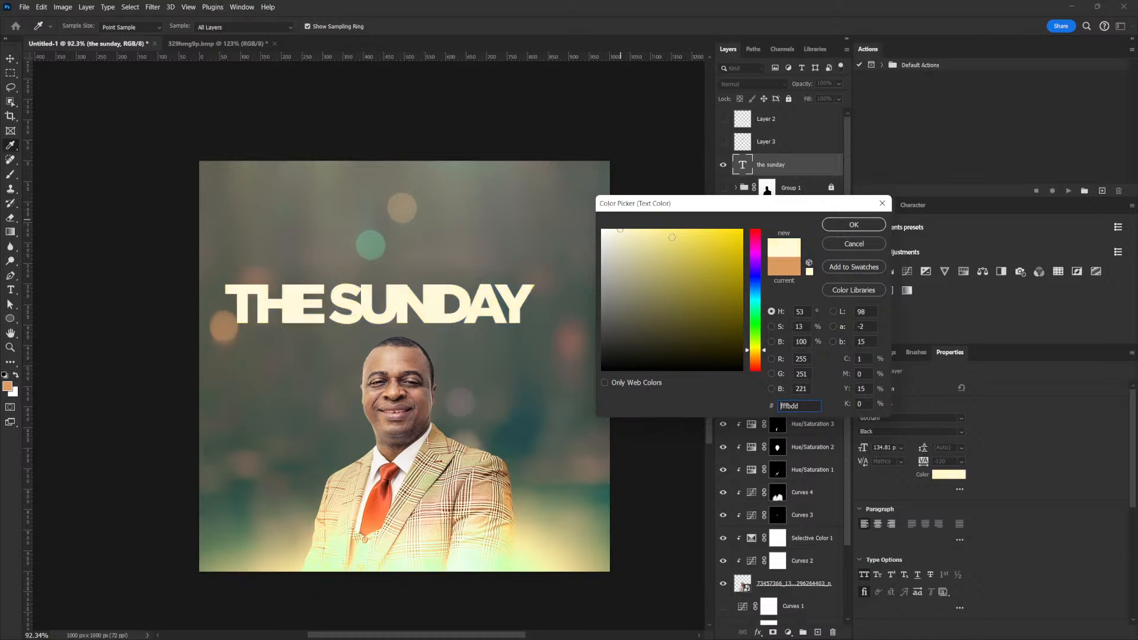
{"action": "left_click", "coordinate": [860, 222]}
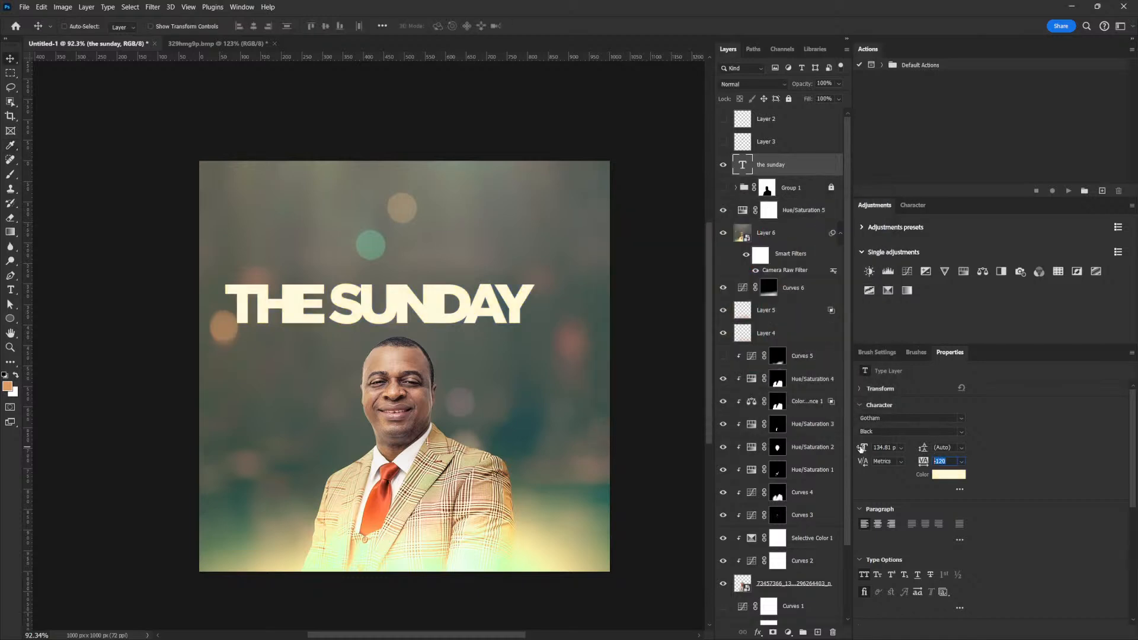
Tighten the headline's letter spacing to -60 and shift it slightly right.
{"action": "type", "text": "80"}
{"action": "key", "text": "Return"}
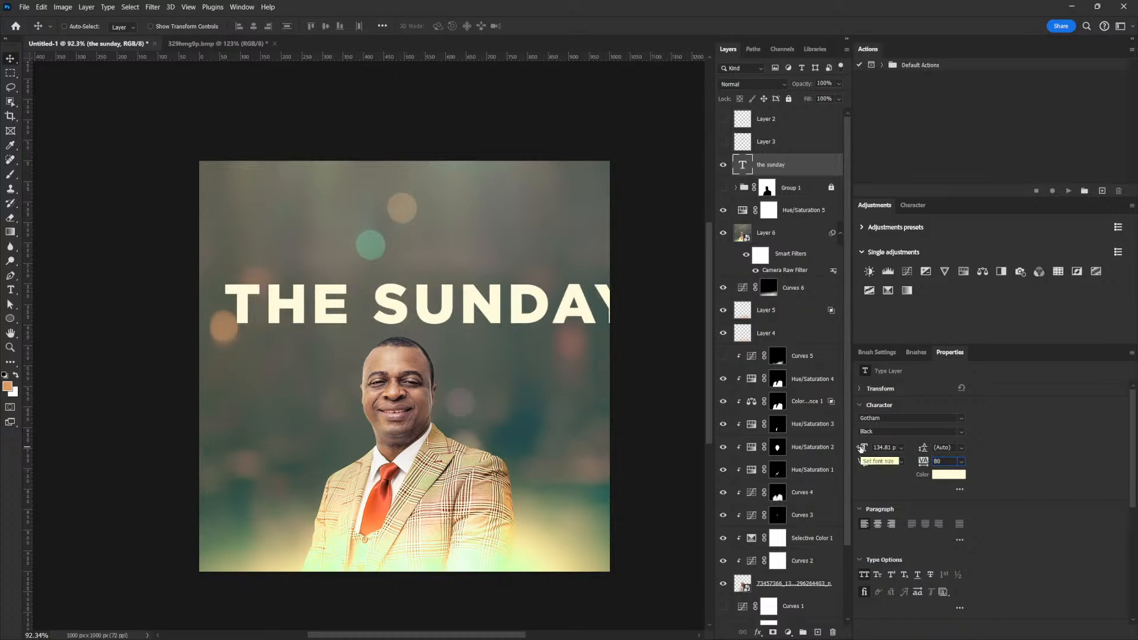
{"action": "type", "text": "40"}
{"action": "key", "text": "Return"}
{"action": "key", "text": "shift+Down"}
{"action": "key", "text": "shift+Down"}
{"action": "key", "text": "shift+Down"}
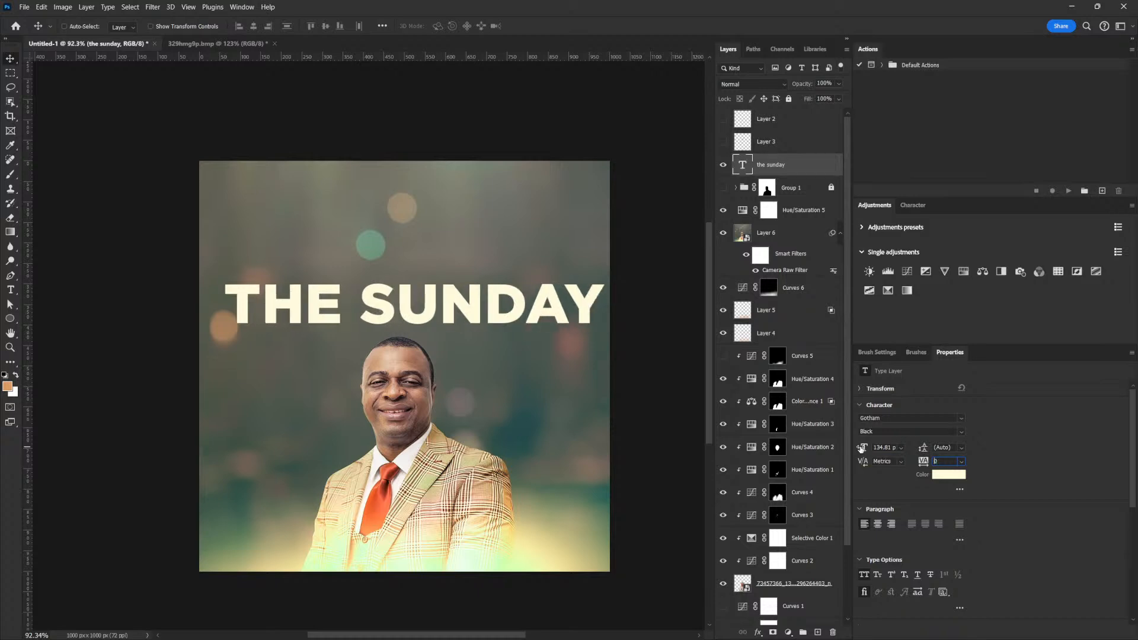
{"action": "key", "text": "shift+Down"}
{"action": "key", "text": "shift+Down"}
{"action": "key", "text": "shift+Down"}
{"action": "key", "text": "shift+Down"}
{"action": "key", "text": "shift+Down"}
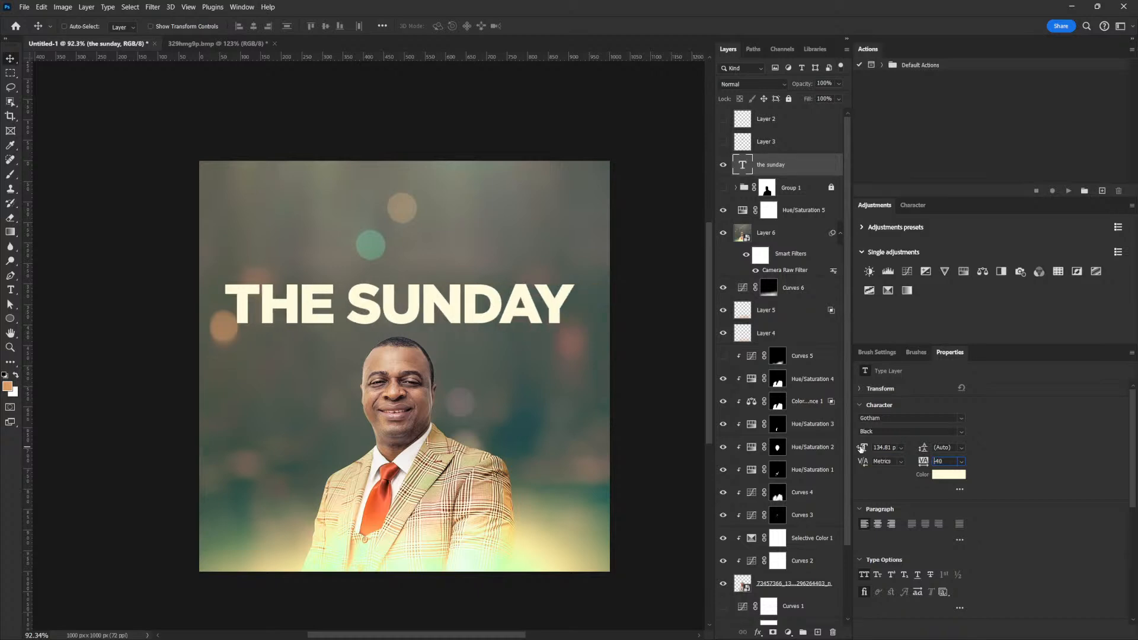
{"action": "left_click_drag", "start_coordinate": [383, 294], "coordinate": [400, 295]}
{"action": "key", "text": "ctrl+z"}
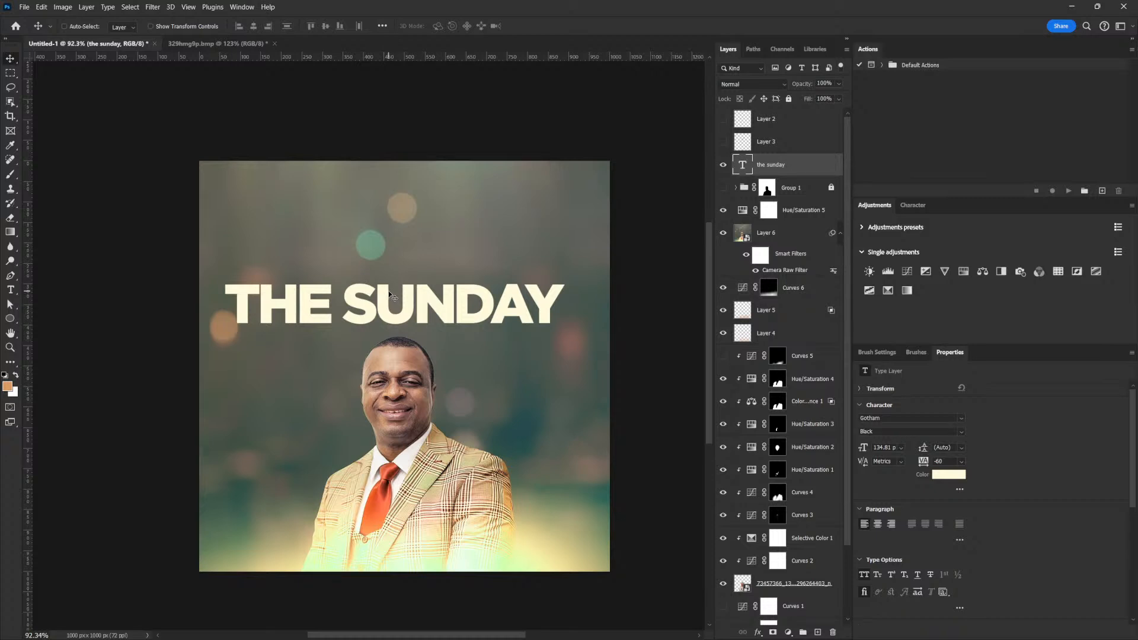
{"action": "left_click_drag", "start_coordinate": [396, 303], "coordinate": [408, 302]}
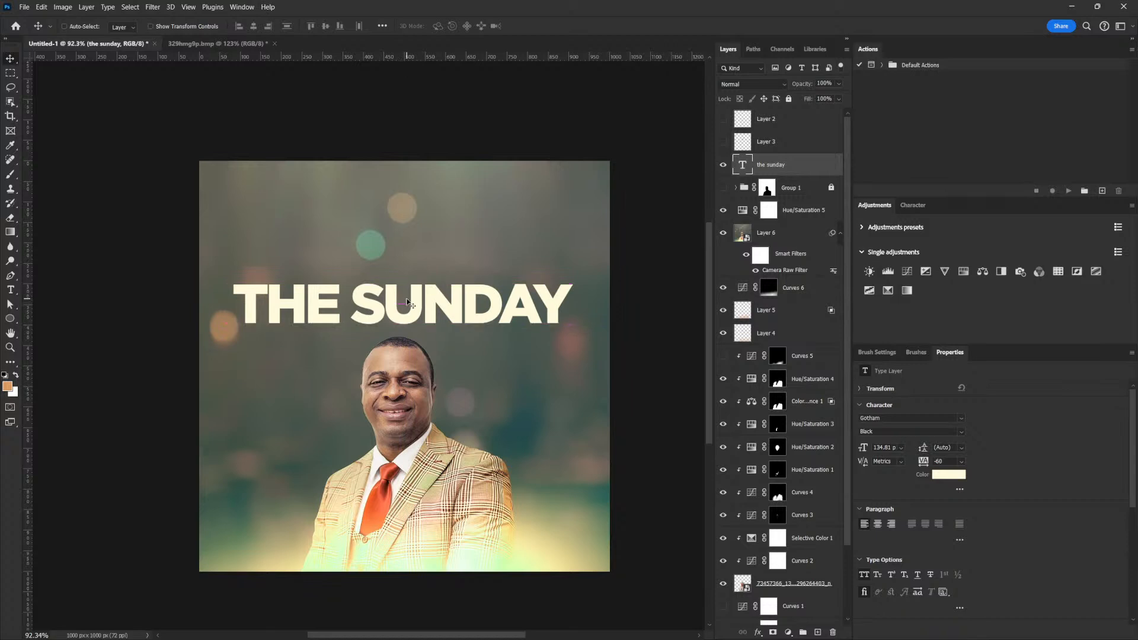
Delete THE from the headline, leaving only SUNDAY.
{"action": "double_click", "coordinate": [386, 305]}
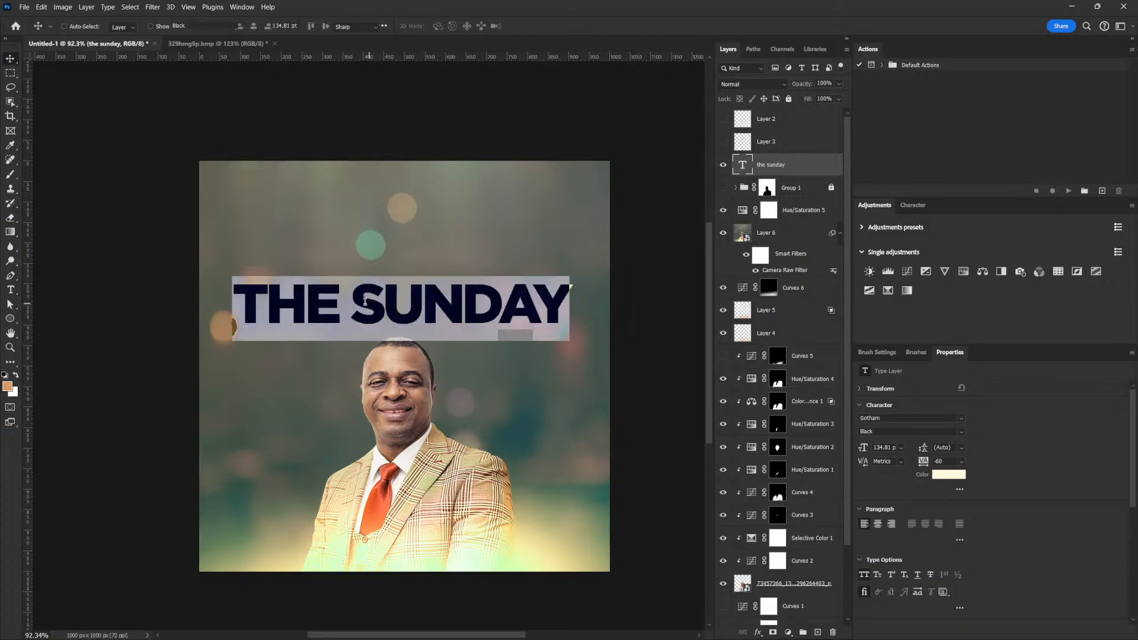
{"action": "left_click", "coordinate": [362, 300]}
{"action": "left_click_drag", "start_coordinate": [362, 301], "coordinate": [200, 296]}
{"action": "key", "text": "BackSpace"}
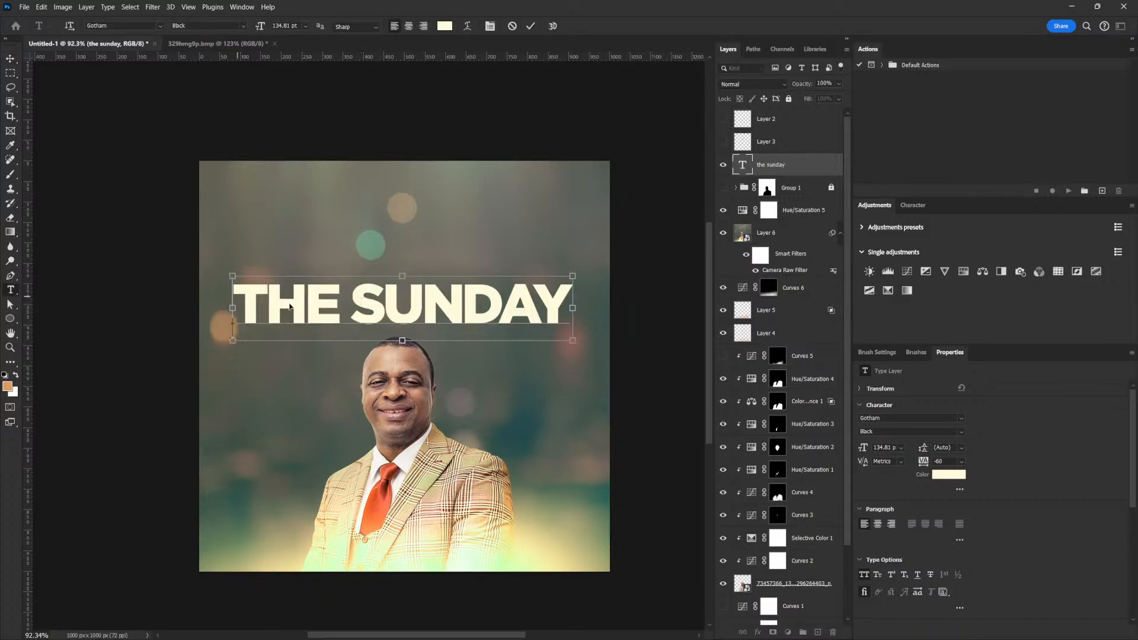
{"action": "key", "text": "ctrl+Return"}
Resize SUNDAY, move it right and down, then scale it to about 96%.
{"action": "key", "text": "ctrl+t"}
{"action": "left_click_drag", "start_coordinate": [471, 275], "coordinate": [505, 266]}
{"action": "key", "text": "Return"}
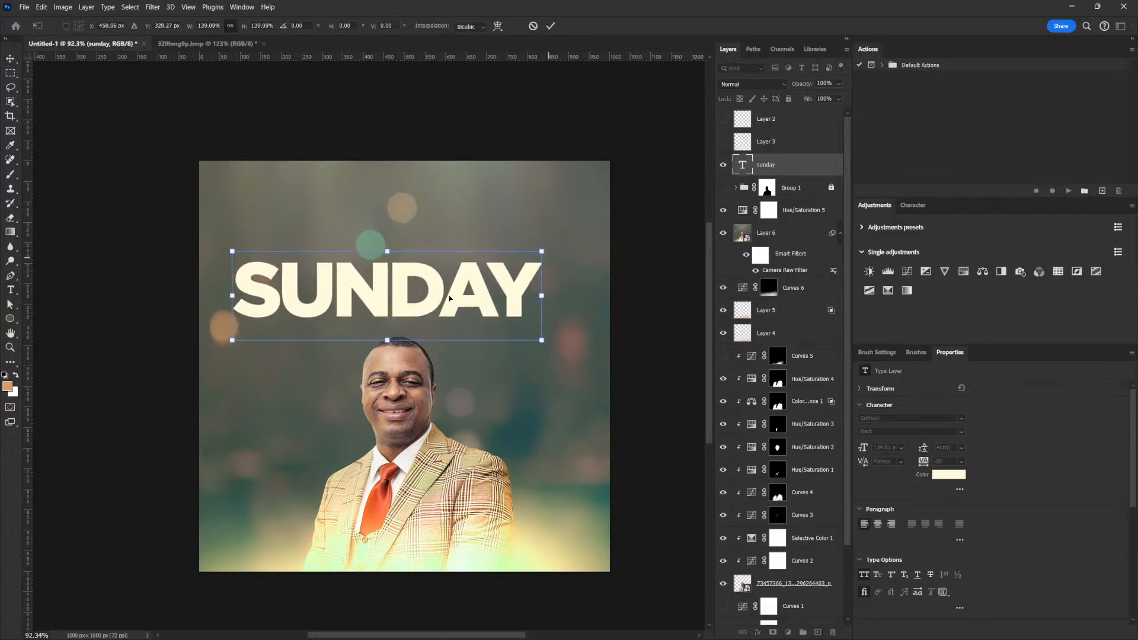
{"action": "left_click_drag", "start_coordinate": [385, 304], "coordinate": [466, 322]}
{"action": "key", "text": "ctrl+t"}
{"action": "left_click_drag", "start_coordinate": [559, 265], "coordinate": [553, 266]}
{"action": "key", "text": "Return"}
Duplicate SUNDAY, retype the copy as THIS, and place it left of SUNDAY on the same line.
{"action": "left_click_drag", "start_coordinate": [491, 301], "coordinate": [442, 250]}
{"action": "key", "text": "t"}
{"action": "double_click", "coordinate": [440, 250]}
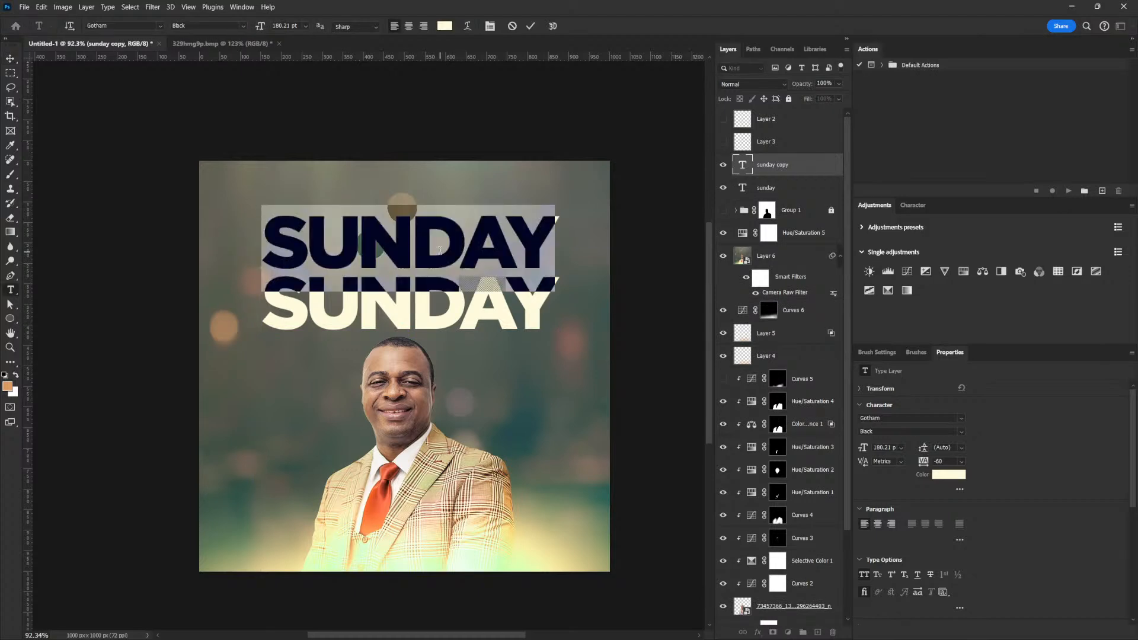
{"action": "type", "text": "THE"}
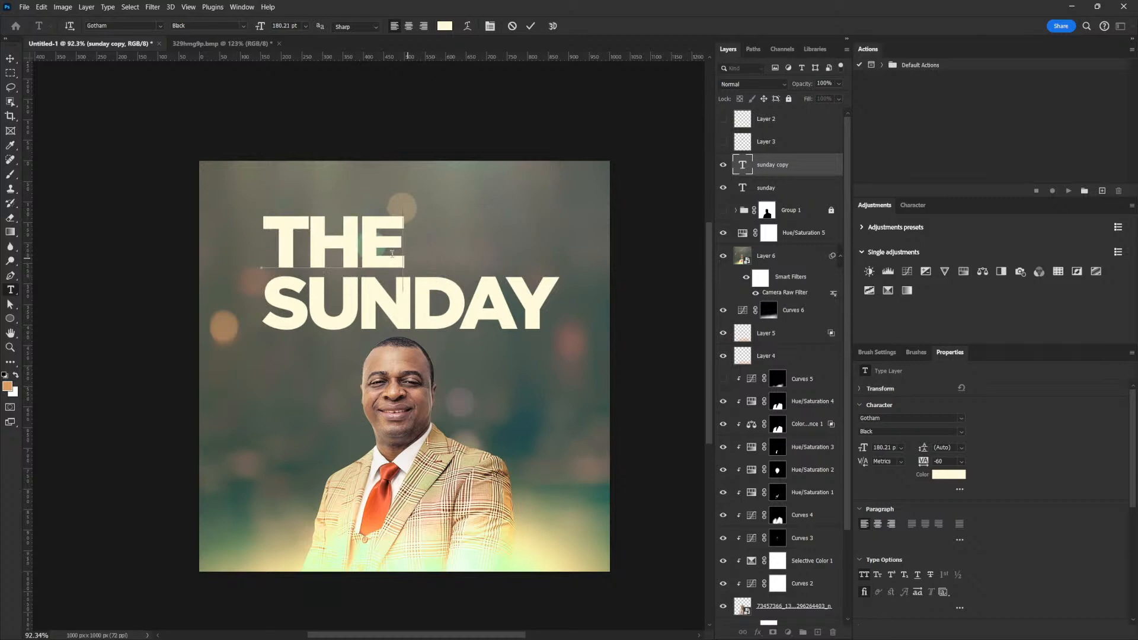
{"action": "key", "text": "shift+Left"}
{"action": "type", "text": "IS"}
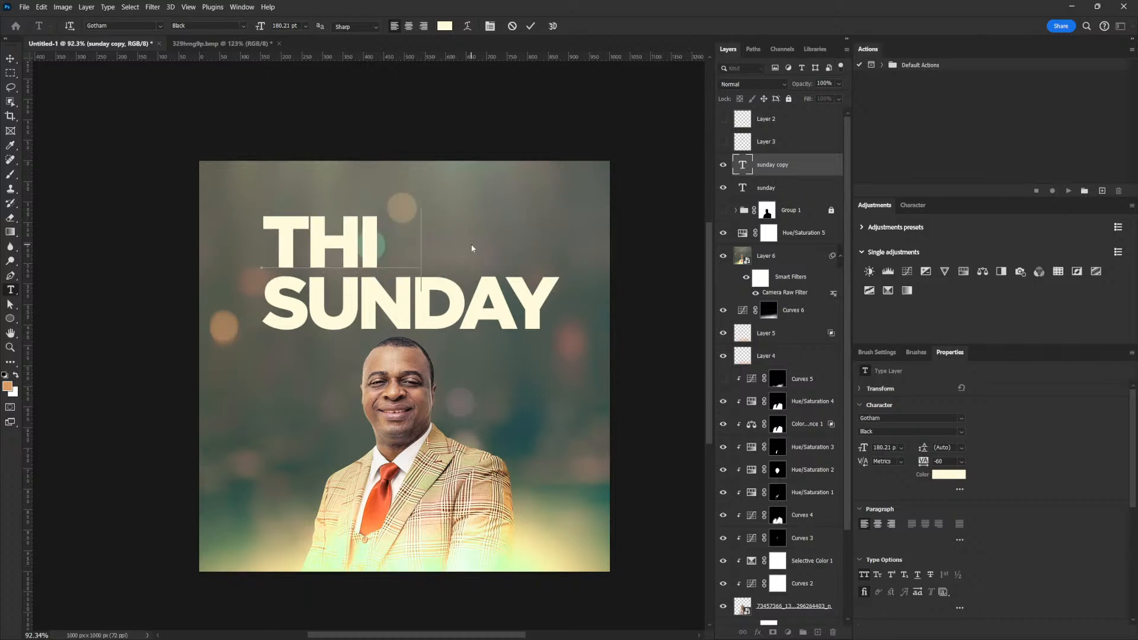
{"action": "left_click", "coordinate": [10, 58]}
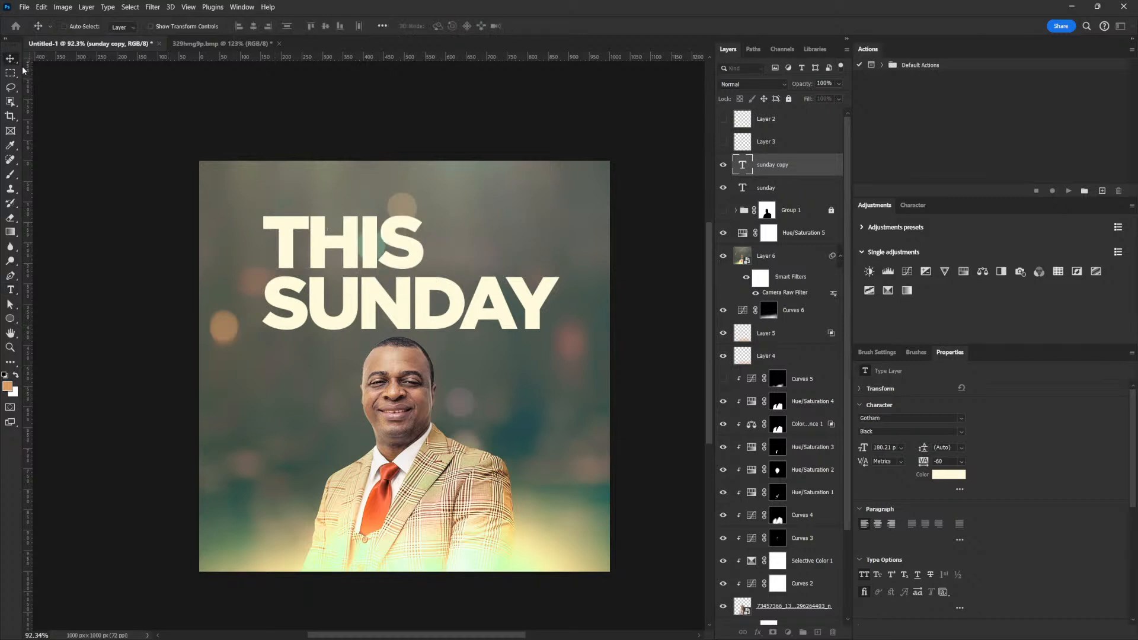
{"action": "left_click_drag", "start_coordinate": [393, 238], "coordinate": [229, 296]}
{"action": "left_click", "coordinate": [797, 190], "text": "shift"}
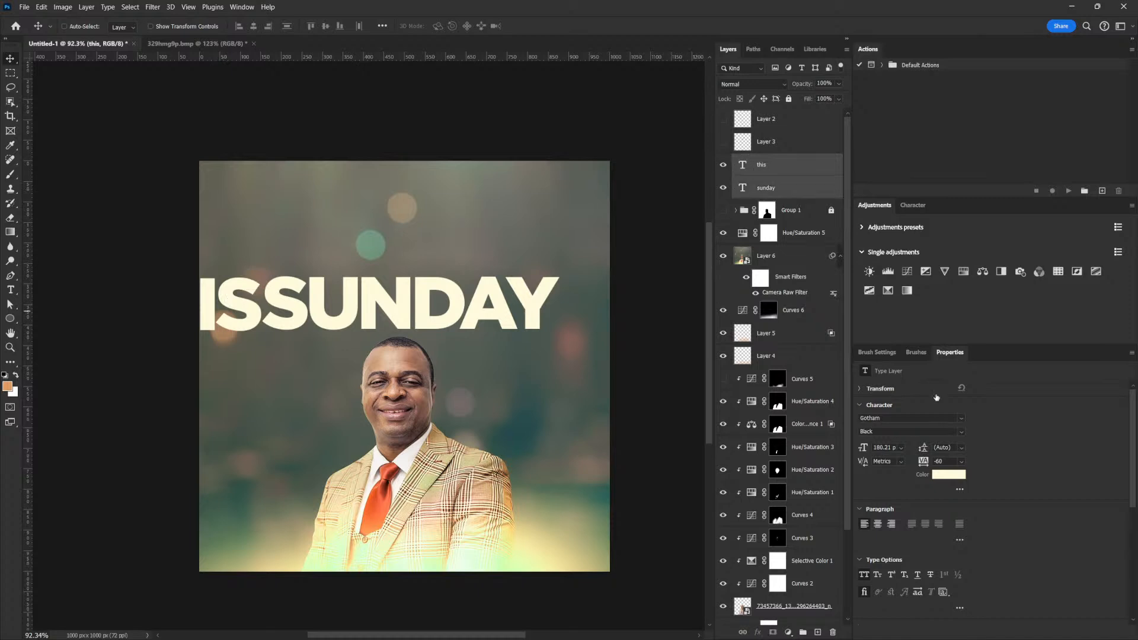
Set both words to Bebas Neue Bold and move the headline right into view.
{"action": "left_click", "coordinate": [907, 417]}
{"action": "type", "text": "beb"}
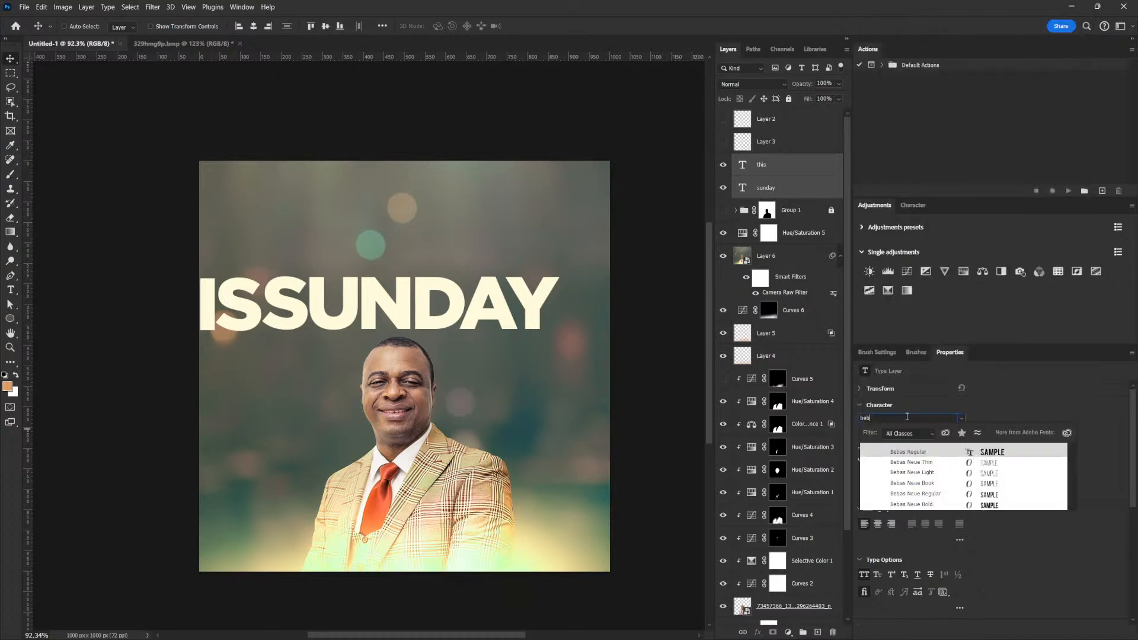
{"action": "key", "text": "Down"}
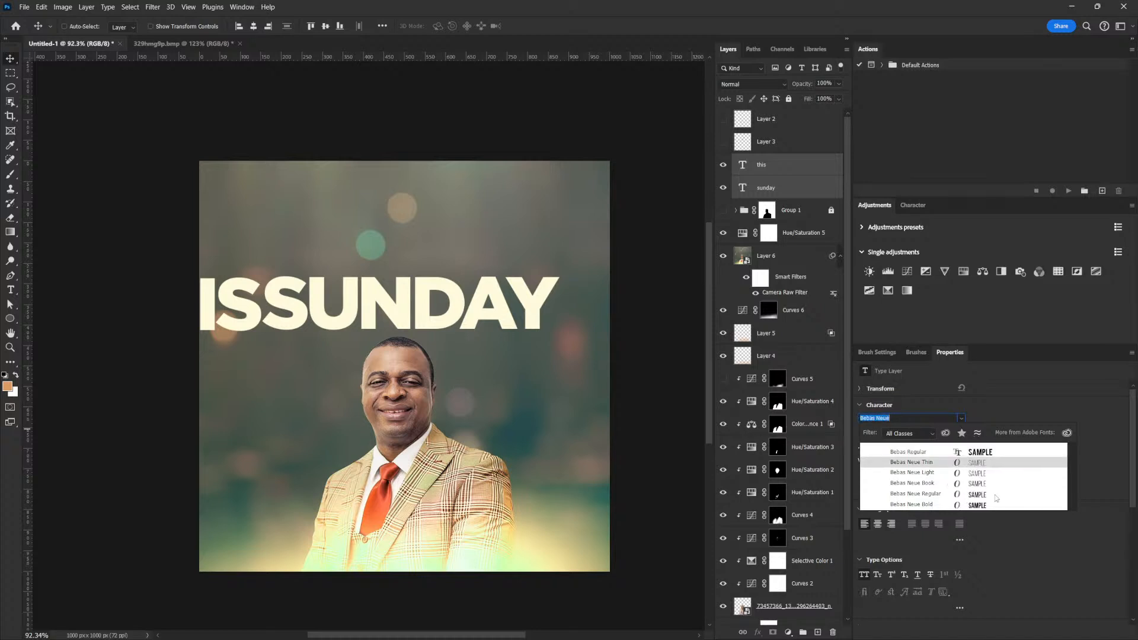
{"action": "left_click", "coordinate": [991, 508]}
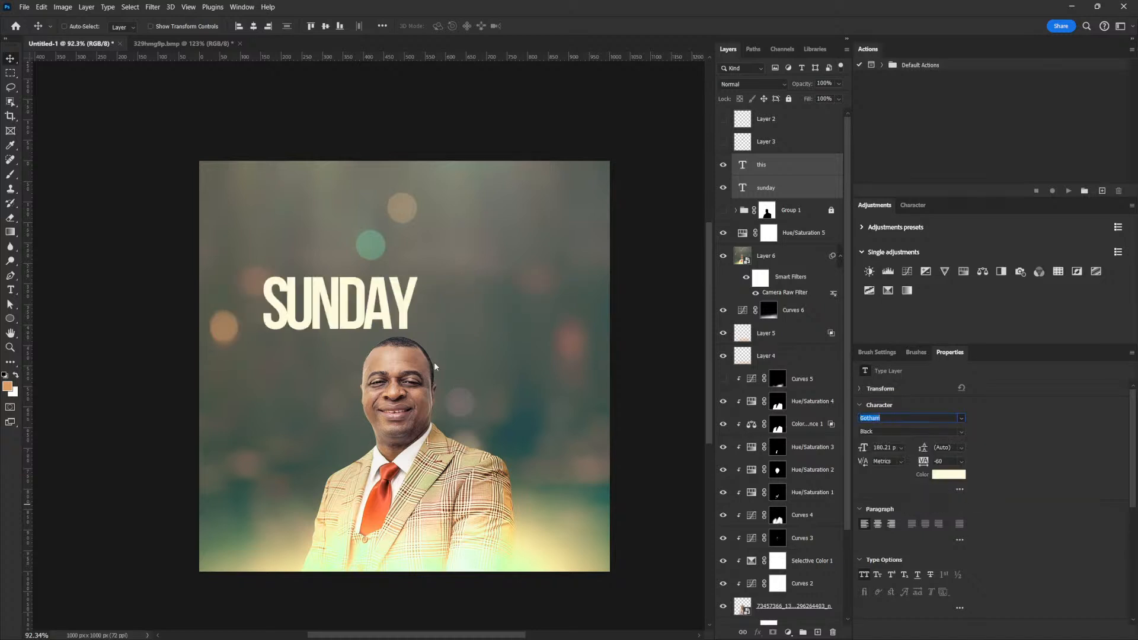
{"action": "left_click_drag", "start_coordinate": [367, 307], "coordinate": [416, 307]}
Enlarge THIS and SUNDAY together to about 133%, move them above the head, then shrink slightly.
{"action": "right_click", "coordinate": [505, 306]}
{"action": "left_click", "coordinate": [522, 294]}
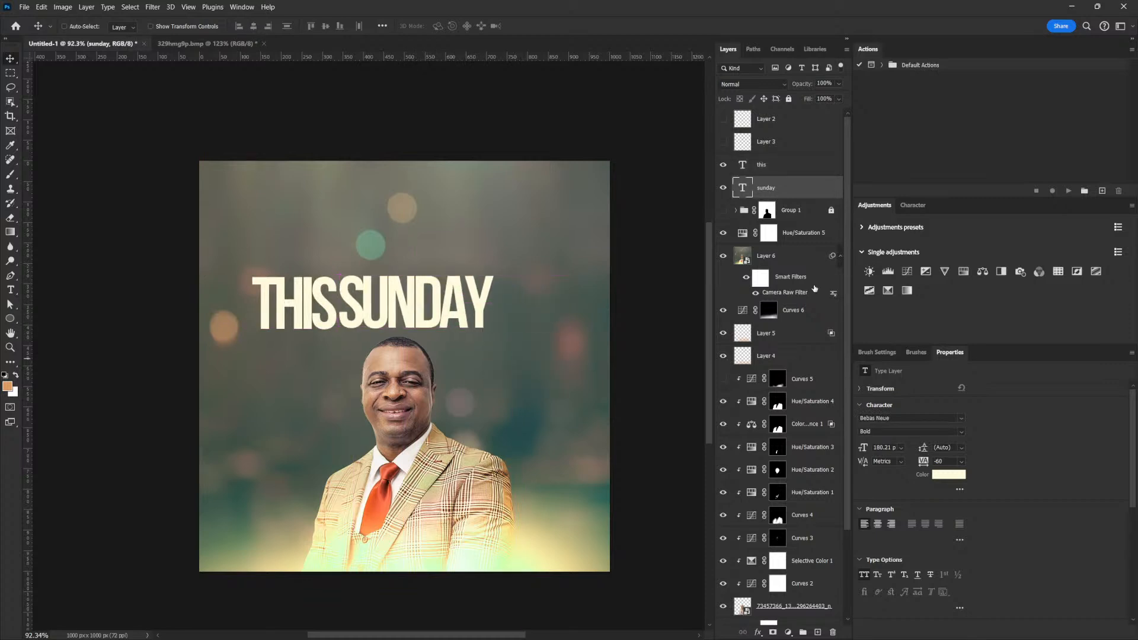
{"action": "left_click", "coordinate": [763, 166], "text": "ctrl"}
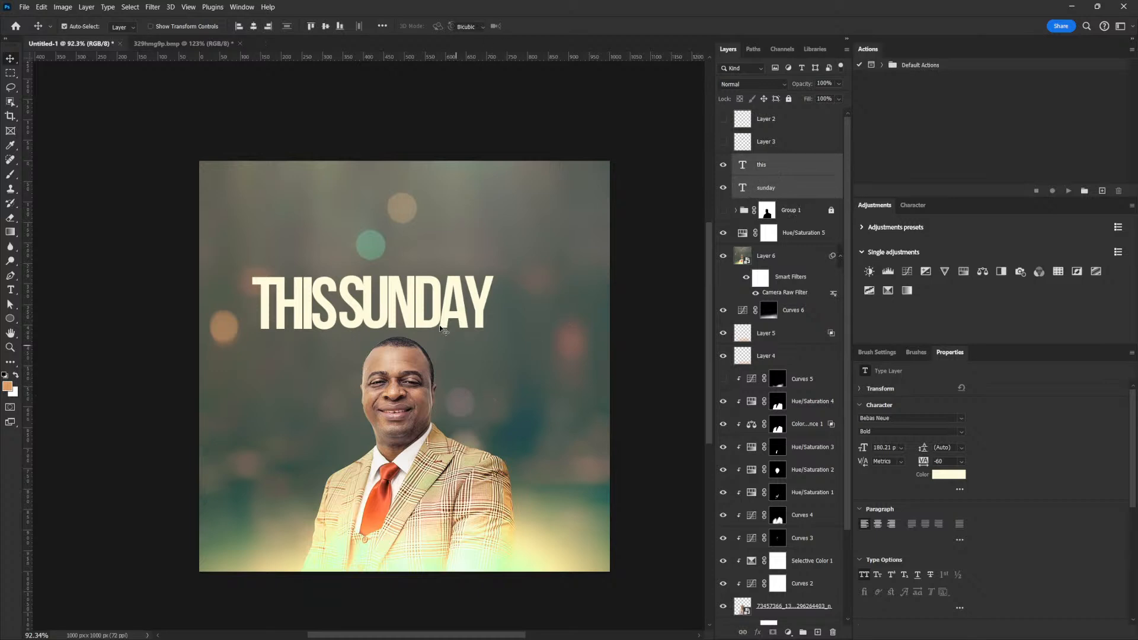
{"action": "key", "text": "ctrl+t"}
{"action": "left_click_drag", "start_coordinate": [497, 286], "coordinate": [575, 260]}
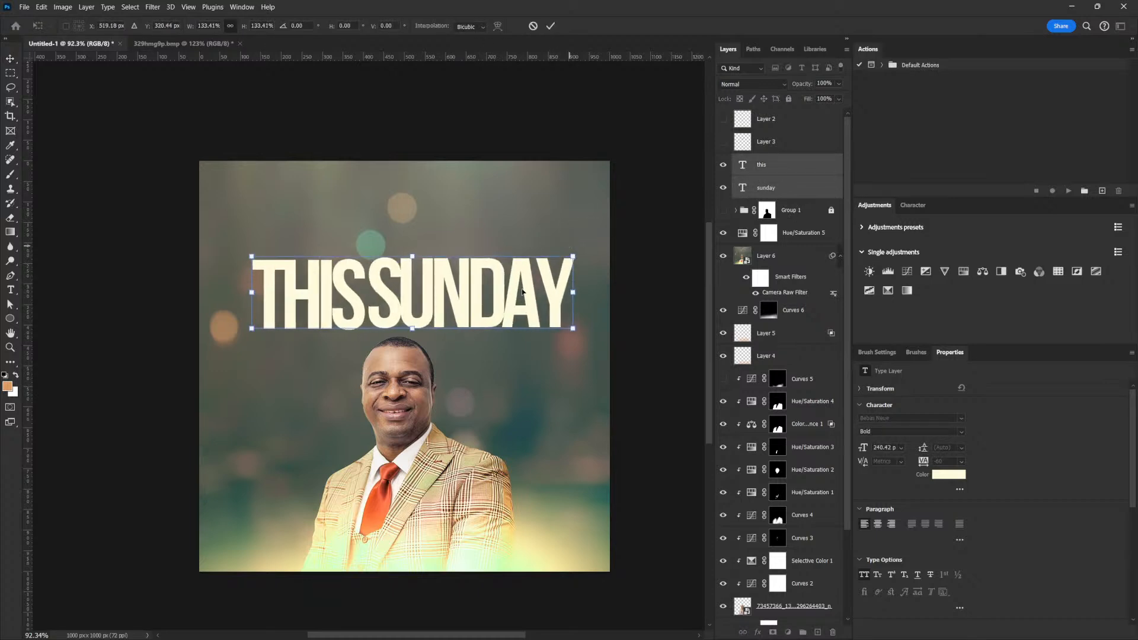
{"action": "key", "text": "Return"}
{"action": "left_click_drag", "start_coordinate": [478, 304], "coordinate": [476, 307]}
{"action": "key", "text": "ctrl+t"}
{"action": "left_click_drag", "start_coordinate": [570, 249], "coordinate": [557, 254]}
{"action": "key", "text": "Return"}
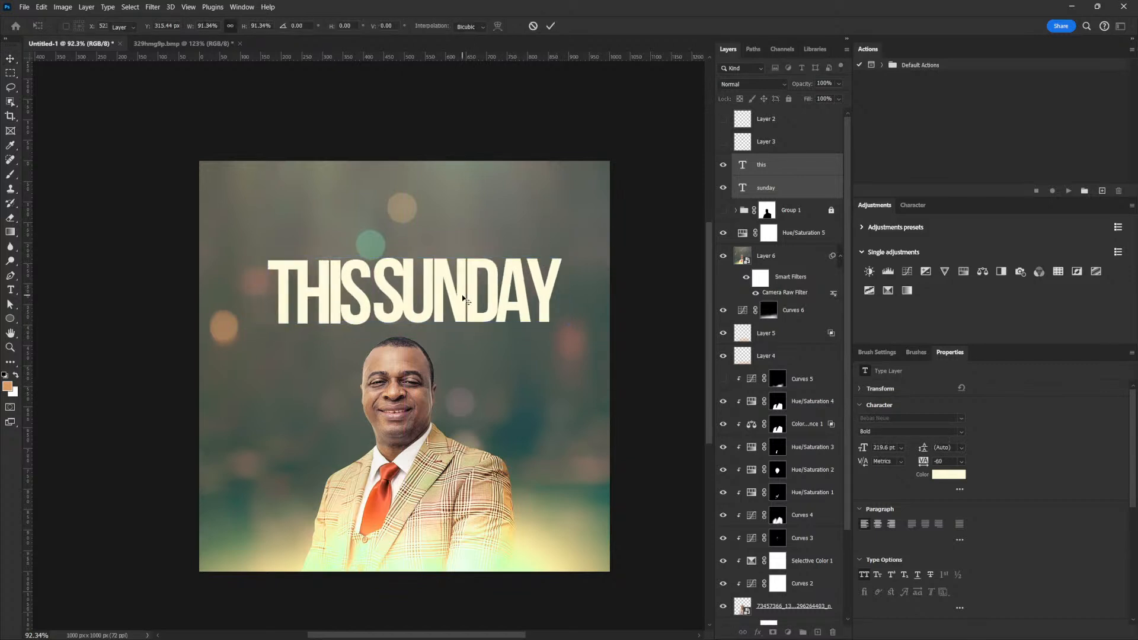
Select both word layers and set their letter spacing to -40.
{"action": "right_click", "coordinate": [481, 305]}
{"action": "left_click", "coordinate": [482, 303]}
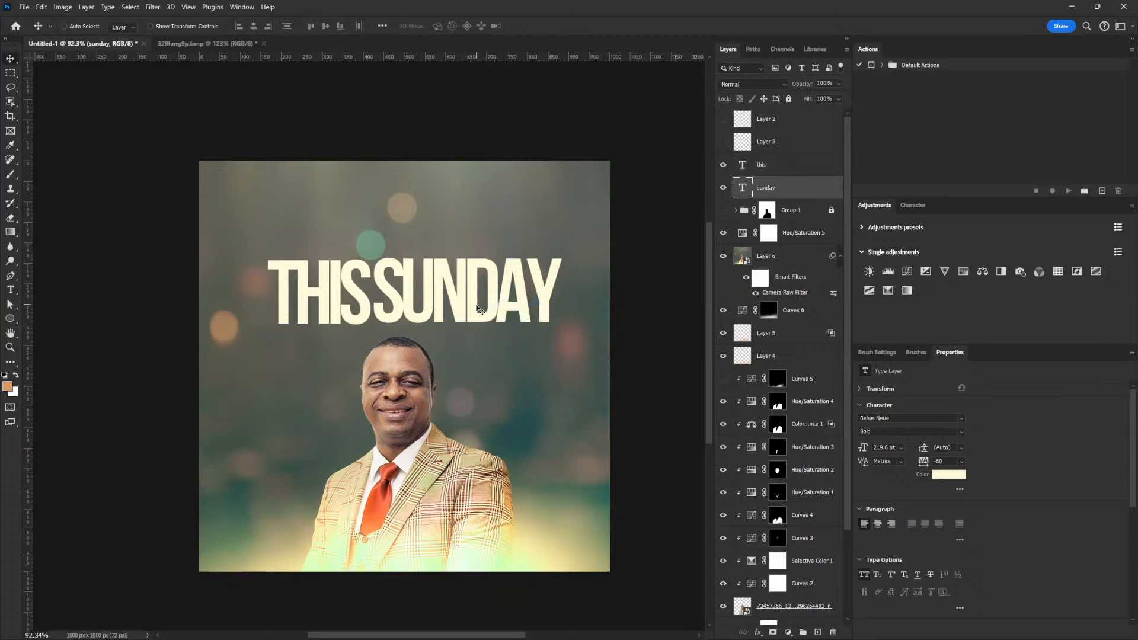
{"action": "left_click", "coordinate": [789, 167], "text": "ctrl"}
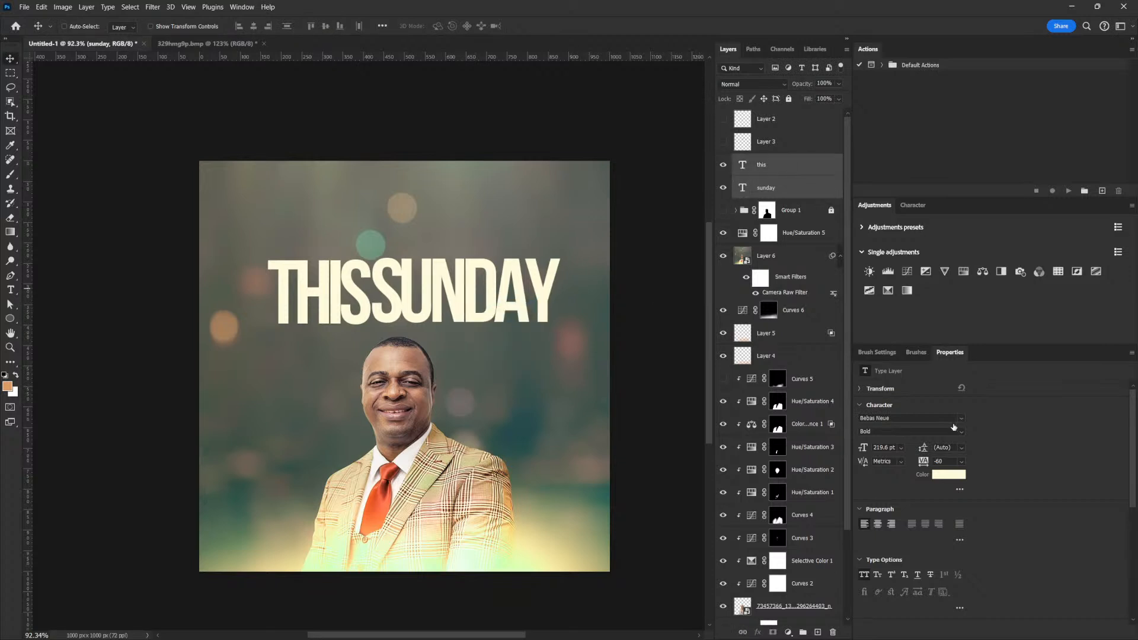
{"action": "type", "text": "-40"}
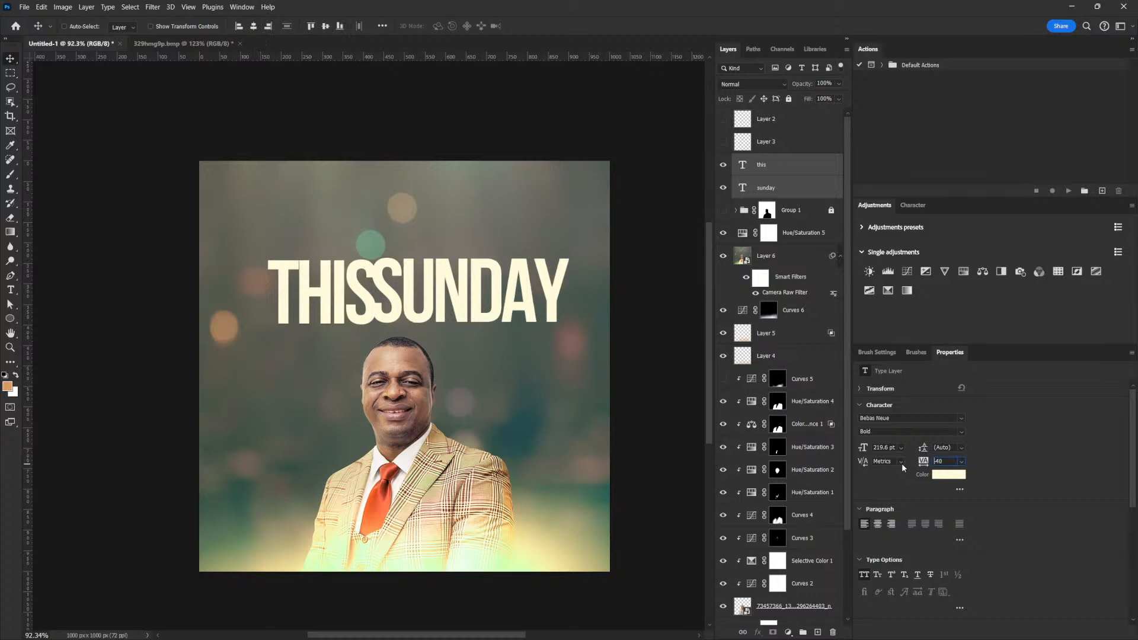
{"action": "key", "text": "Return"}
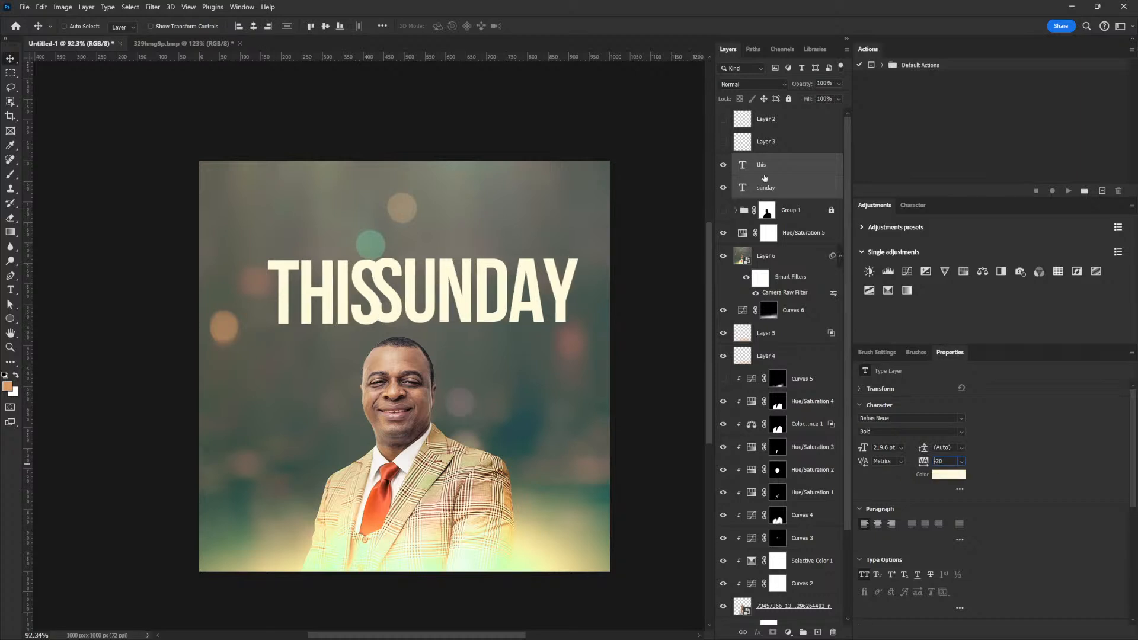
Nudge SUNDAY away from THIS and shrink both words a little to fit the canvas.
{"action": "left_click", "coordinate": [768, 187]}
{"action": "left_click_drag", "start_coordinate": [420, 299], "coordinate": [431, 300]}
{"action": "key", "text": "Left"}
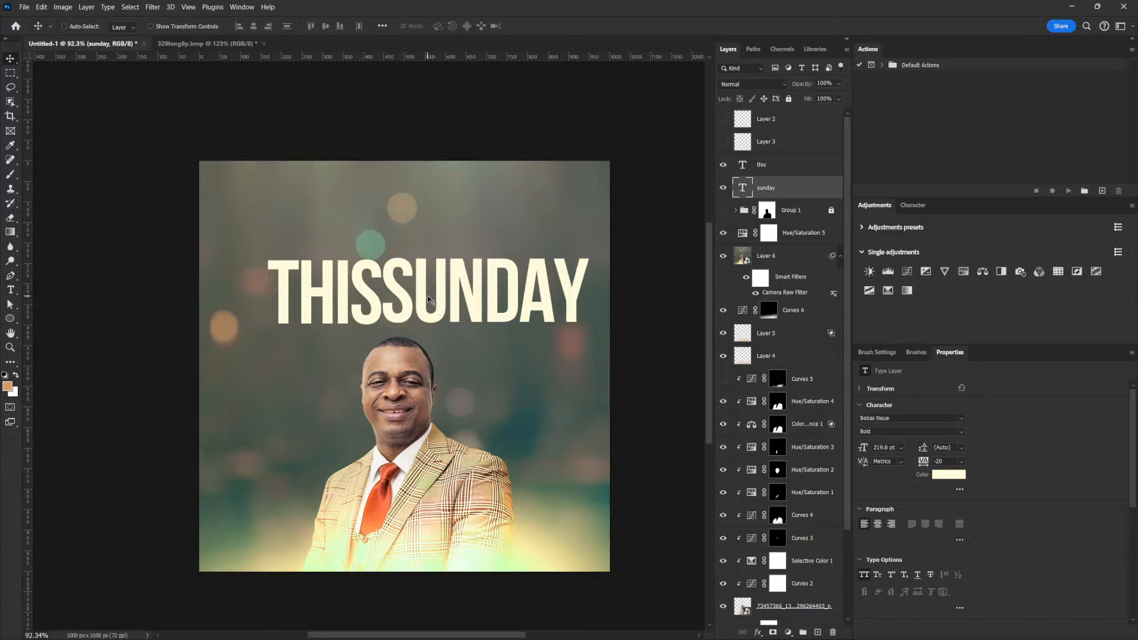
{"action": "key", "text": "Right"}
{"action": "key", "text": "Right"}
{"action": "left_click", "coordinate": [786, 168], "text": "shift"}
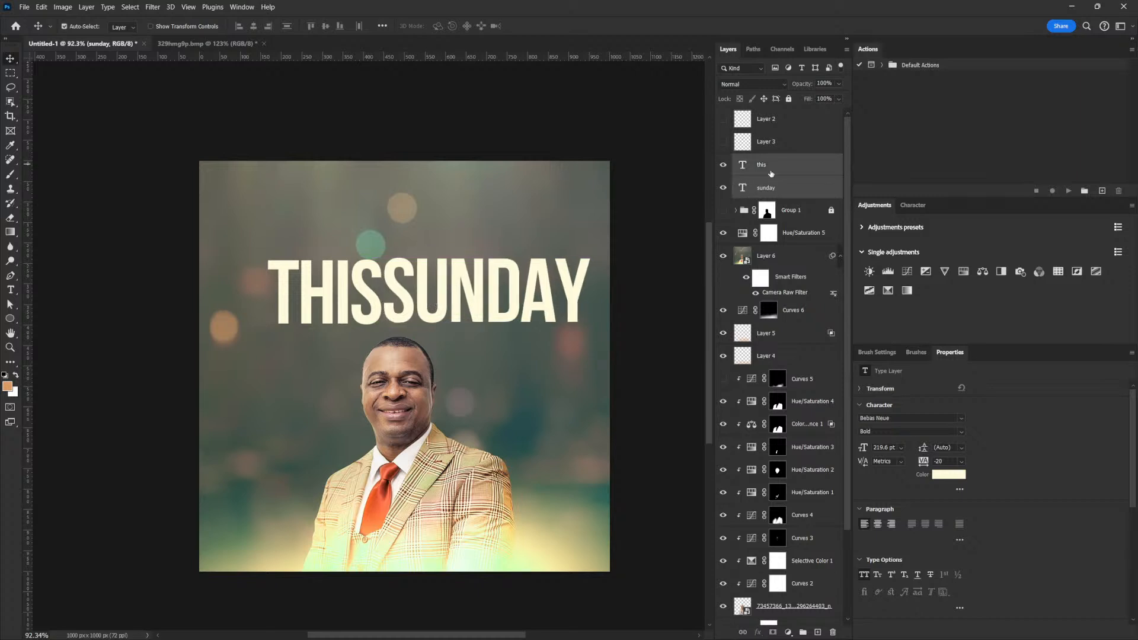
{"action": "key", "text": "ctrl+t"}
{"action": "left_click_drag", "start_coordinate": [590, 259], "coordinate": [566, 263]}
{"action": "key", "text": "Return"}
{"action": "right_click", "coordinate": [330, 304]}
{"action": "left_click", "coordinate": [344, 308]}
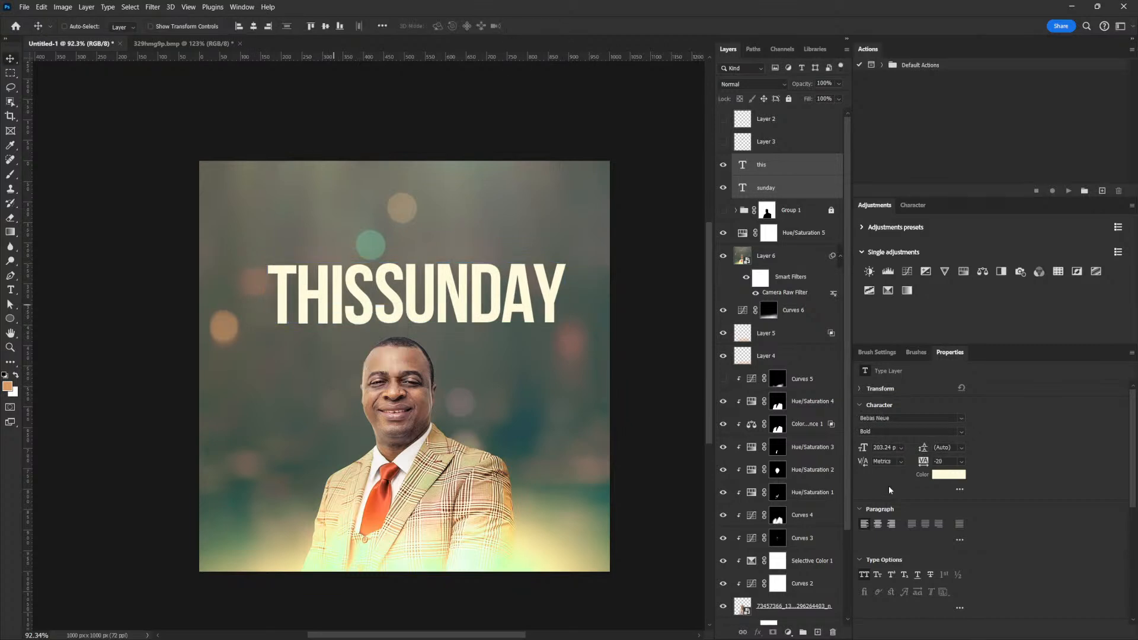
Colour THIS light blue (#41ddff) and shift the headline about 11 px left.
{"action": "left_click", "coordinate": [948, 474]}
{"action": "left_click", "coordinate": [376, 488]}
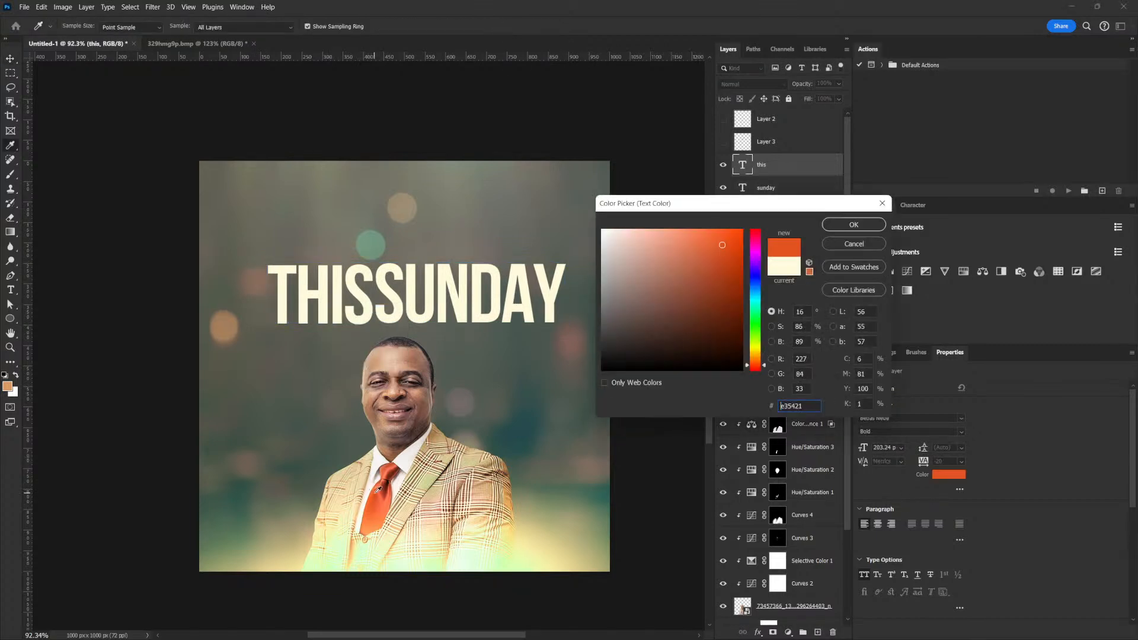
{"action": "left_click", "coordinate": [704, 230]}
{"action": "left_click_drag", "start_coordinate": [733, 243], "coordinate": [742, 231]}
{"action": "left_click_drag", "start_coordinate": [758, 354], "coordinate": [752, 356]}
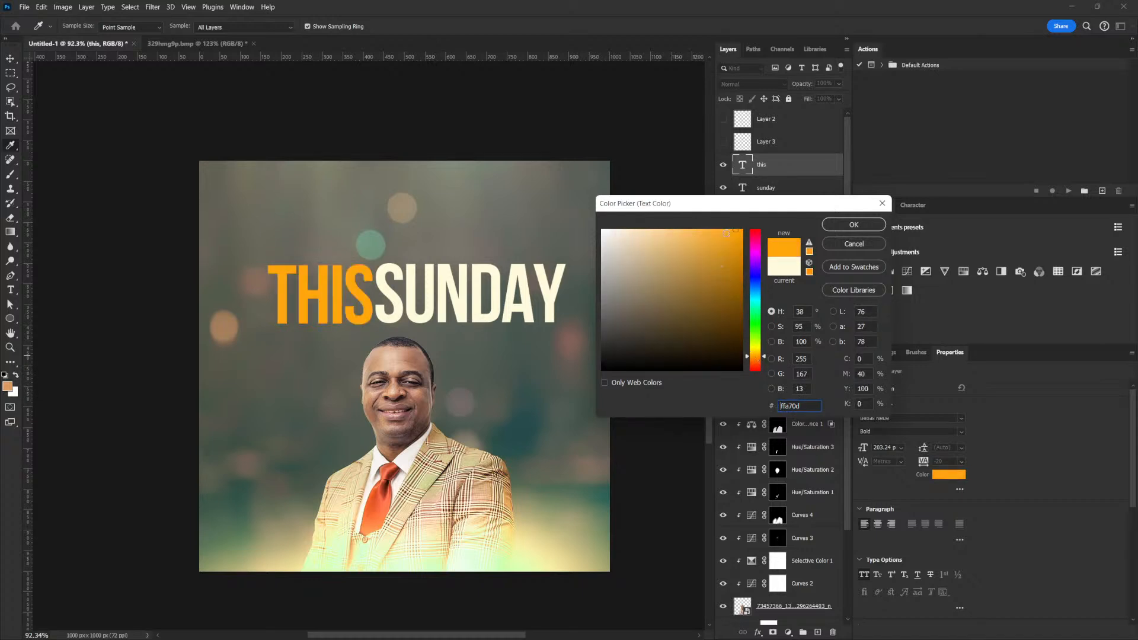
{"action": "left_click", "coordinate": [707, 229]}
{"action": "mouse_move", "coordinate": [755, 319]}
{"action": "left_mouse_down"}
{"action": "mouse_move", "coordinate": [752, 284]}
{"action": "mouse_move", "coordinate": [754, 299]}
{"action": "left_mouse_up"}
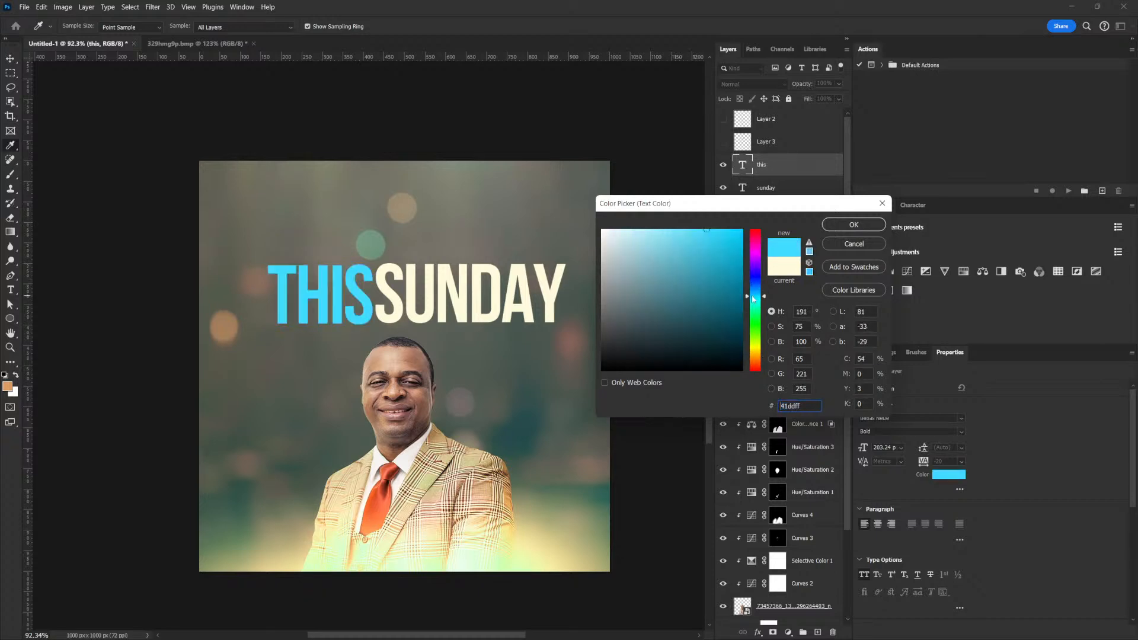
{"action": "left_click", "coordinate": [867, 229]}
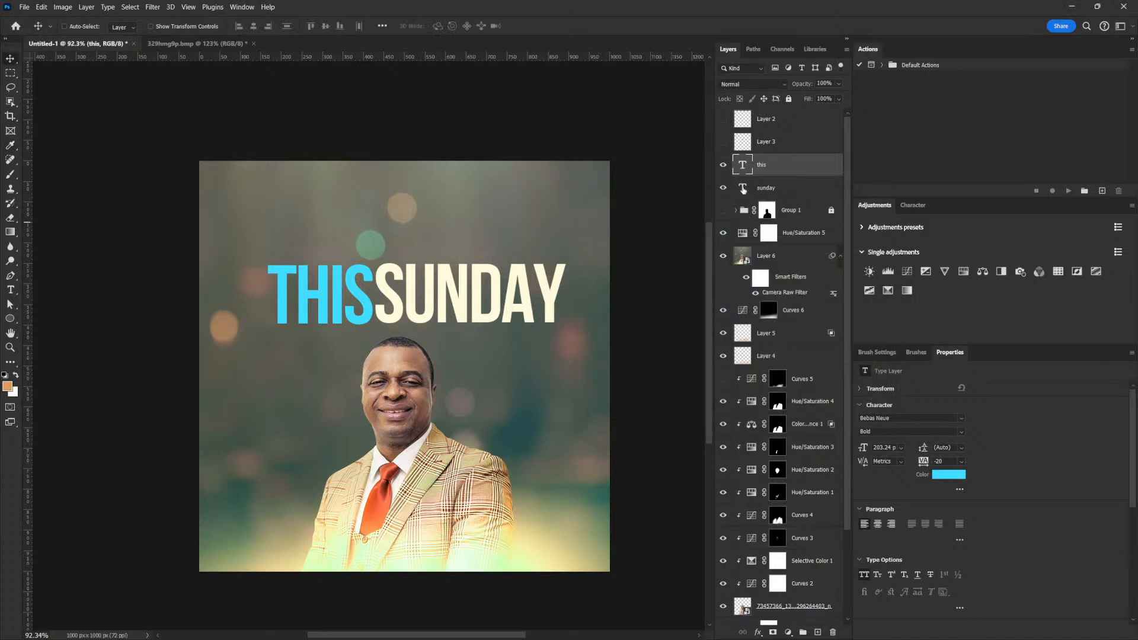
{"action": "mouse_move", "coordinate": [489, 295]}
{"action": "left_mouse_down"}
{"action": "mouse_move", "coordinate": [495, 272]}
{"action": "mouse_move", "coordinate": [483, 278]}
{"action": "left_mouse_up"}
Paste 'MINISTERING LIVE' as a new text layer and move it below the THIS SUNDAY headline.
{"action": "left_click", "coordinate": [11, 290]}
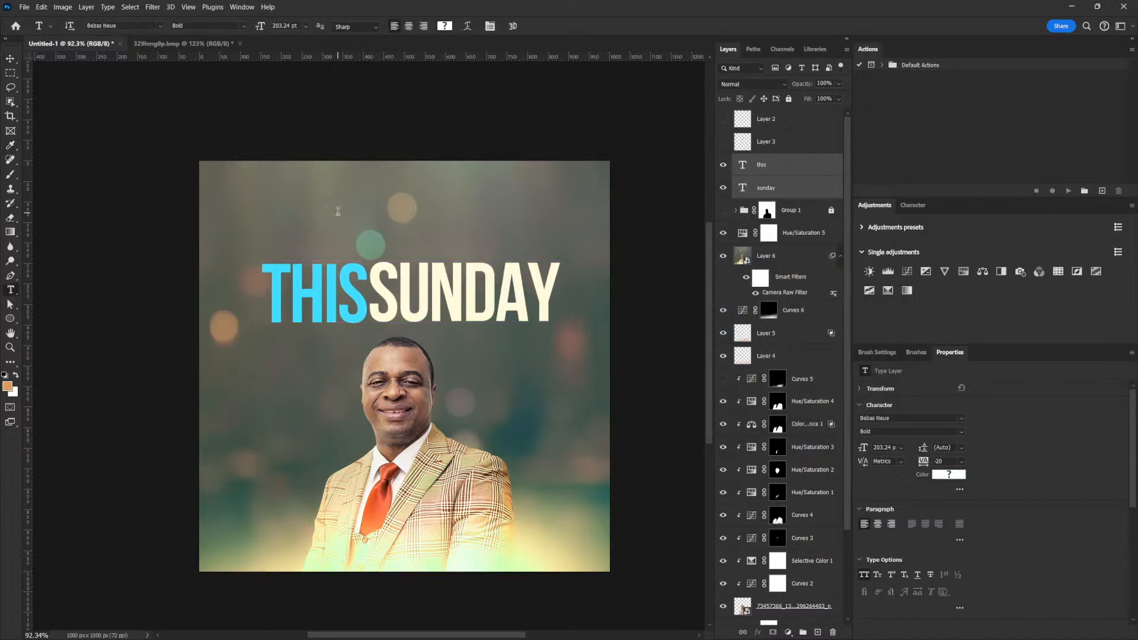
{"action": "left_click", "coordinate": [338, 212]}
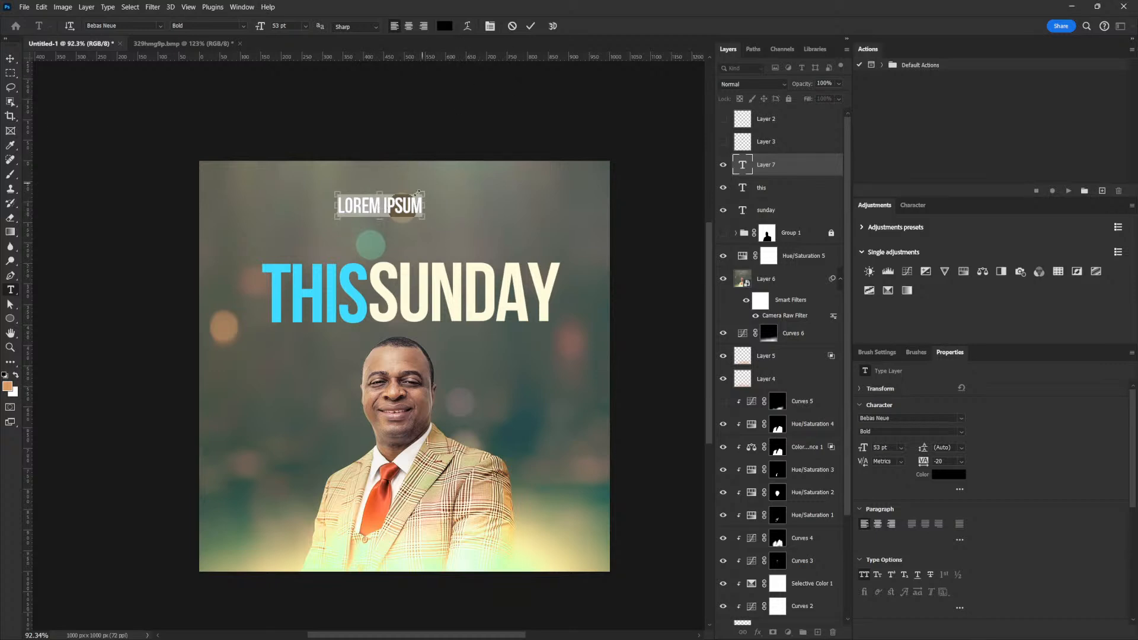
{"action": "type", "text": "MINISTERING LIVE"}
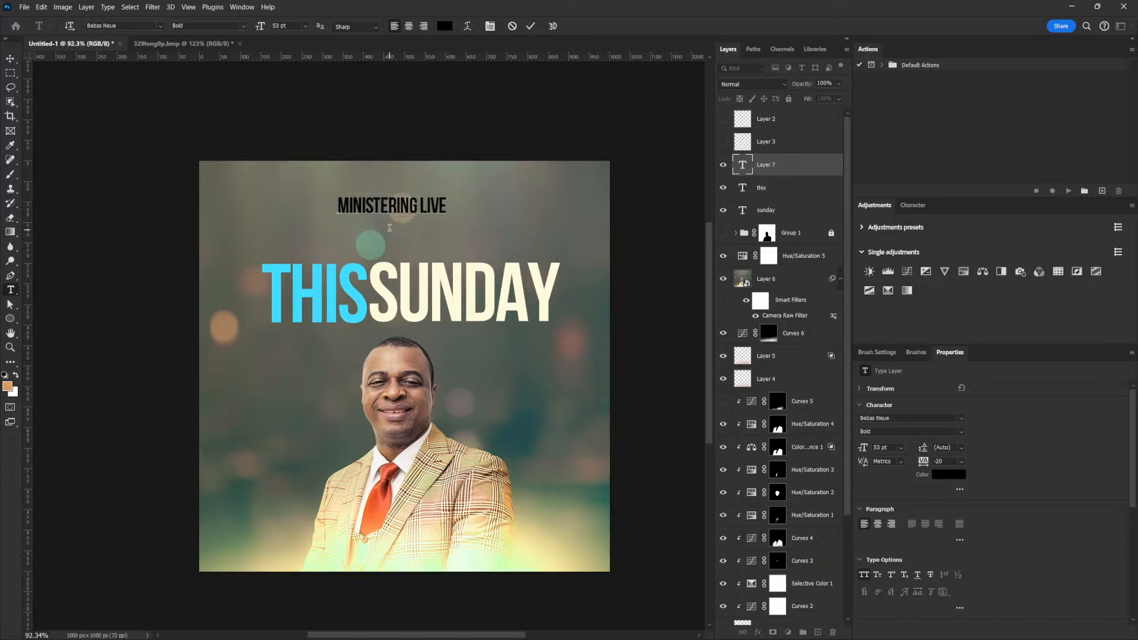
{"action": "left_click_drag", "start_coordinate": [420, 202], "coordinate": [345, 203]}
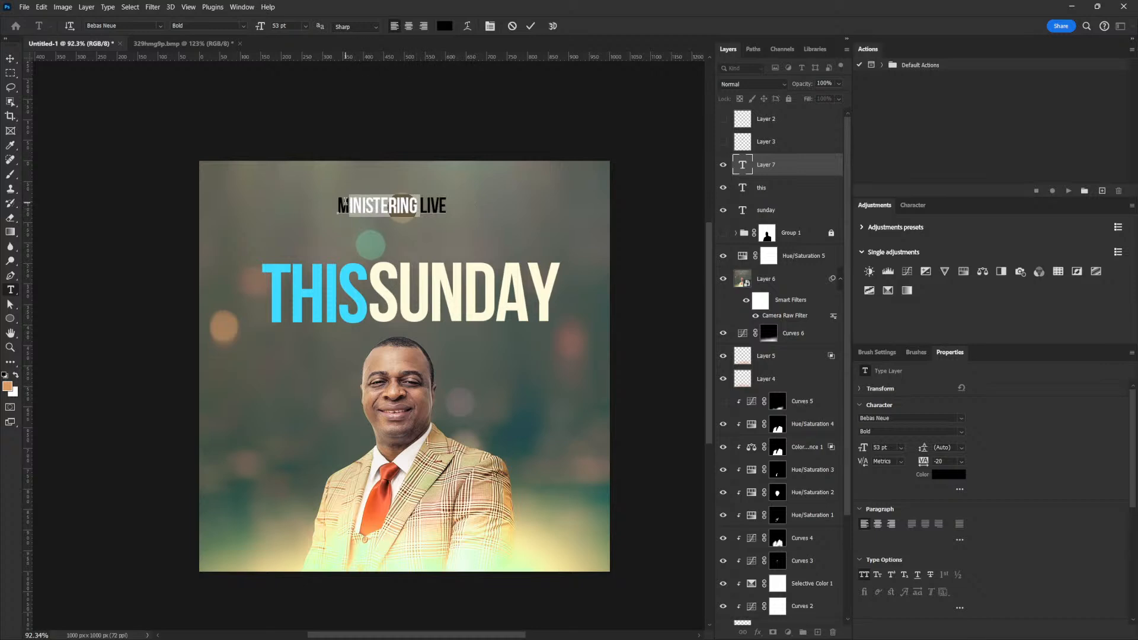
{"action": "left_click", "coordinate": [346, 203]}
{"action": "left_click", "coordinate": [10, 59]}
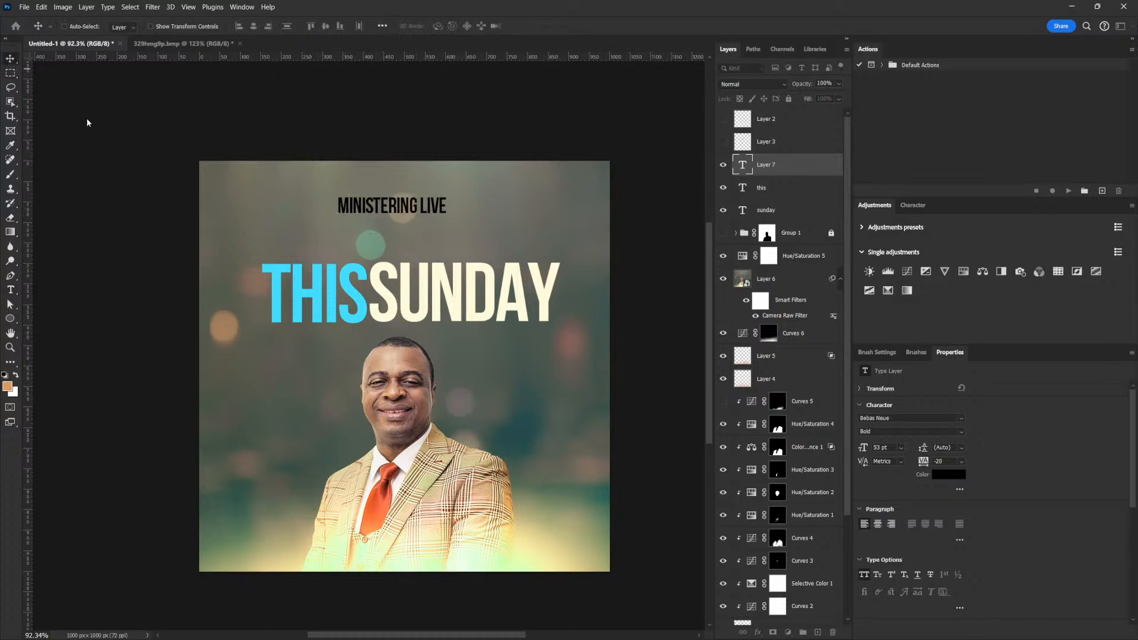
{"action": "left_click_drag", "start_coordinate": [388, 205], "coordinate": [320, 336]}
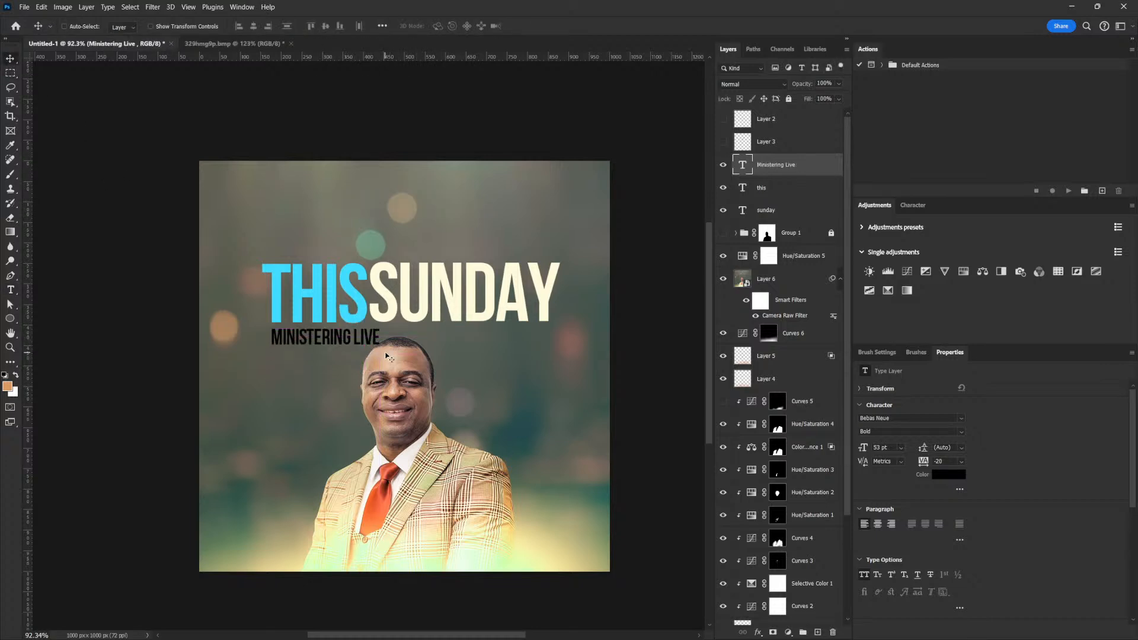
Shrink the line to about 69%, cut the word LIVE, and nudge MINISTERING slightly left.
{"action": "key", "text": "ctrl+t"}
{"action": "mouse_move", "coordinate": [387, 352]}
{"action": "left_mouse_down"}
{"action": "mouse_move", "coordinate": [393, 335]}
{"action": "mouse_move", "coordinate": [327, 334]}
{"action": "mouse_move", "coordinate": [397, 338]}
{"action": "left_mouse_up"}
{"action": "key", "text": "Return"}
{"action": "key", "text": "t"}
{"action": "triple_click", "coordinate": [316, 333]}
{"action": "key", "text": "ctrl+x"}
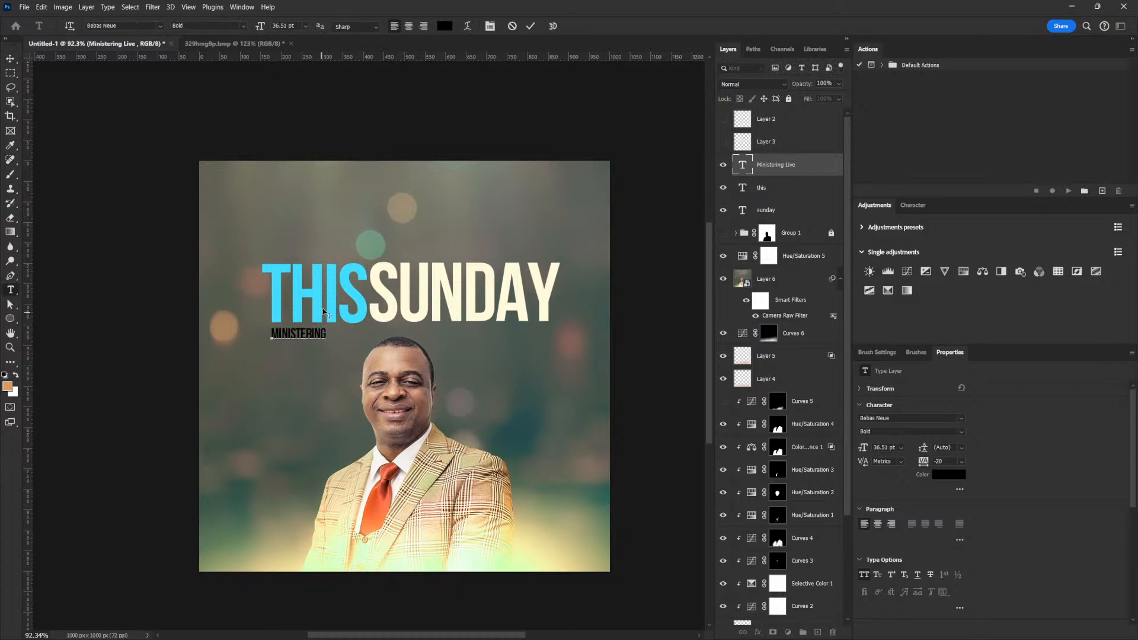
{"action": "left_click", "coordinate": [11, 59]}
{"action": "left_click_drag", "start_coordinate": [334, 340], "coordinate": [330, 337]}
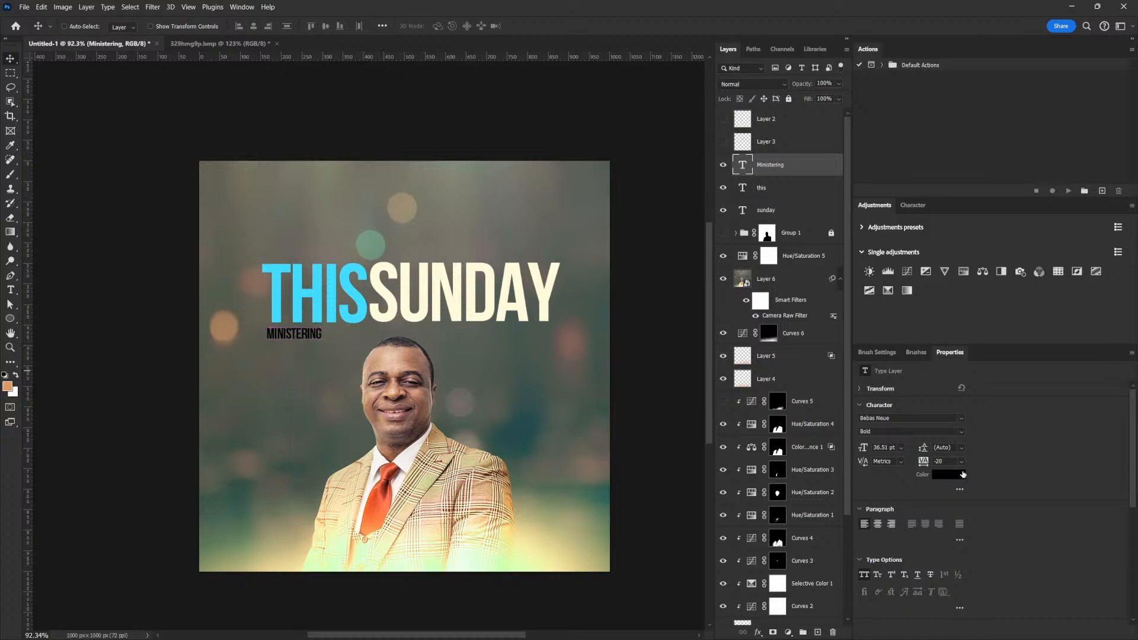
Colour MINISTERING cream #fffbdc sampled from SUNDAY and set its tracking to 180.
{"action": "left_click", "coordinate": [456, 306]}
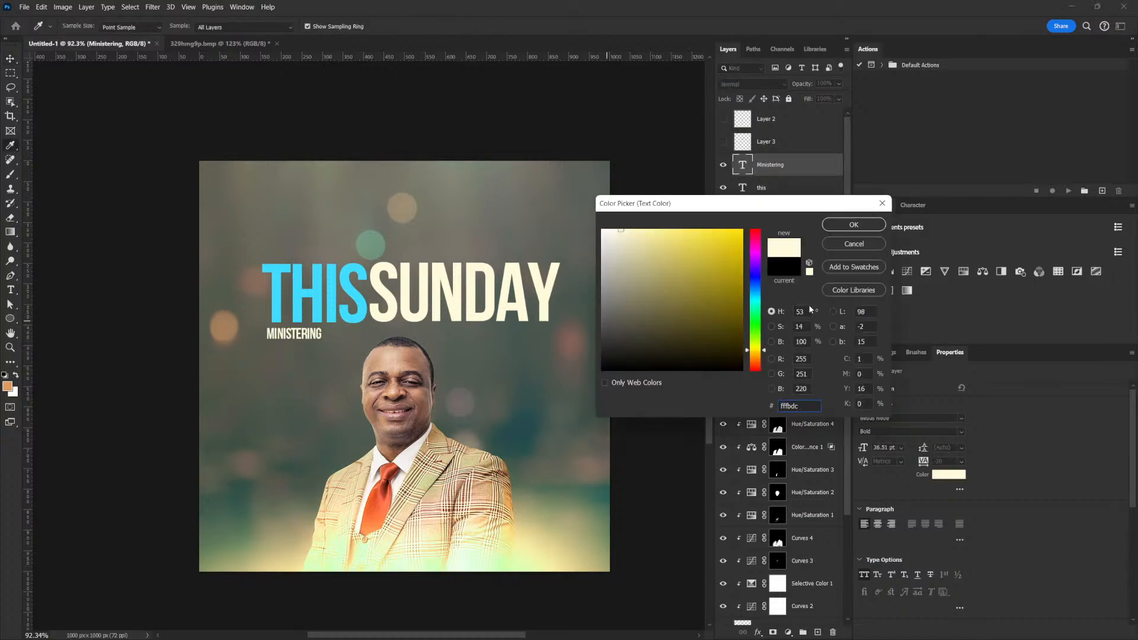
{"action": "left_click", "coordinate": [835, 247]}
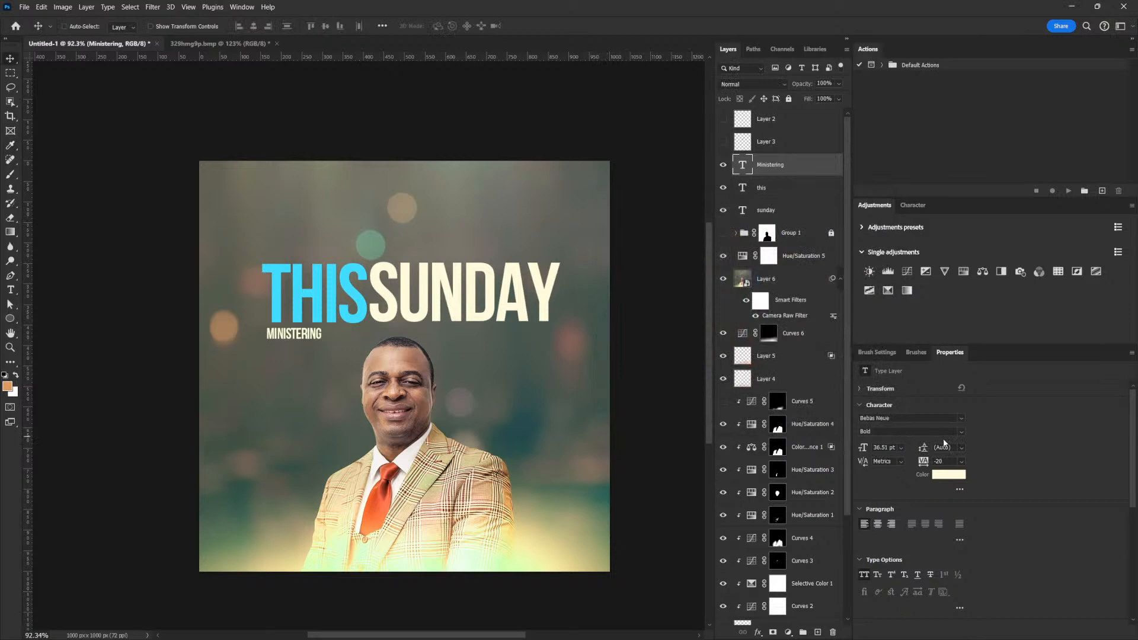
{"action": "left_click", "coordinate": [922, 462]}
{"action": "type", "text": "180"}
{"action": "key", "text": "Return"}
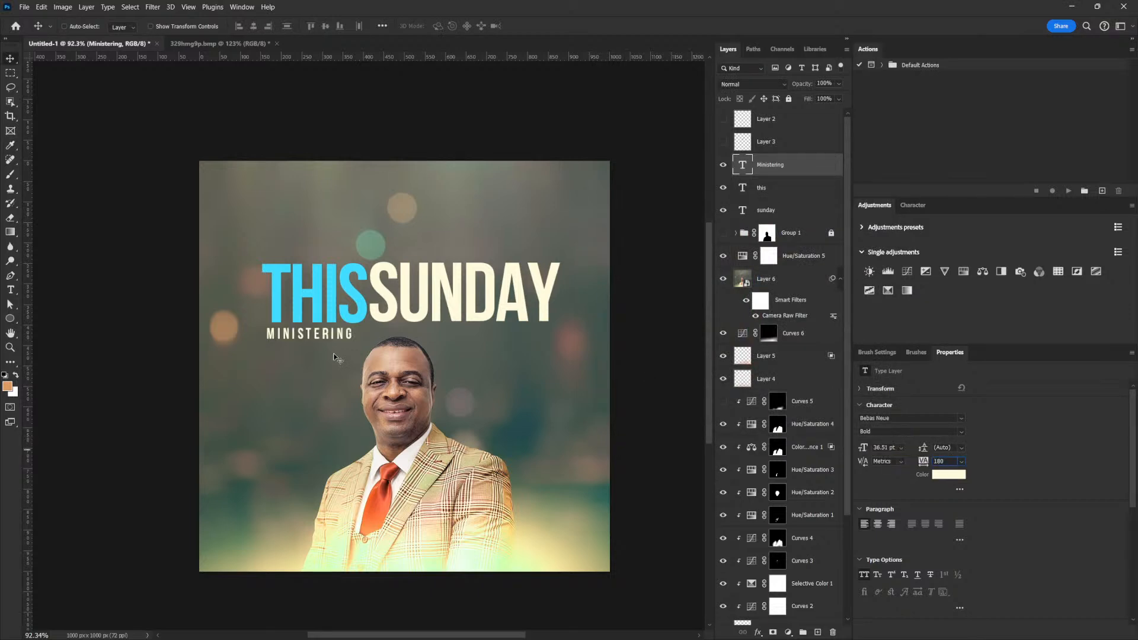
{"action": "left_click_drag", "start_coordinate": [327, 350], "coordinate": [310, 362]}
{"action": "key", "text": "ctrl+z"}
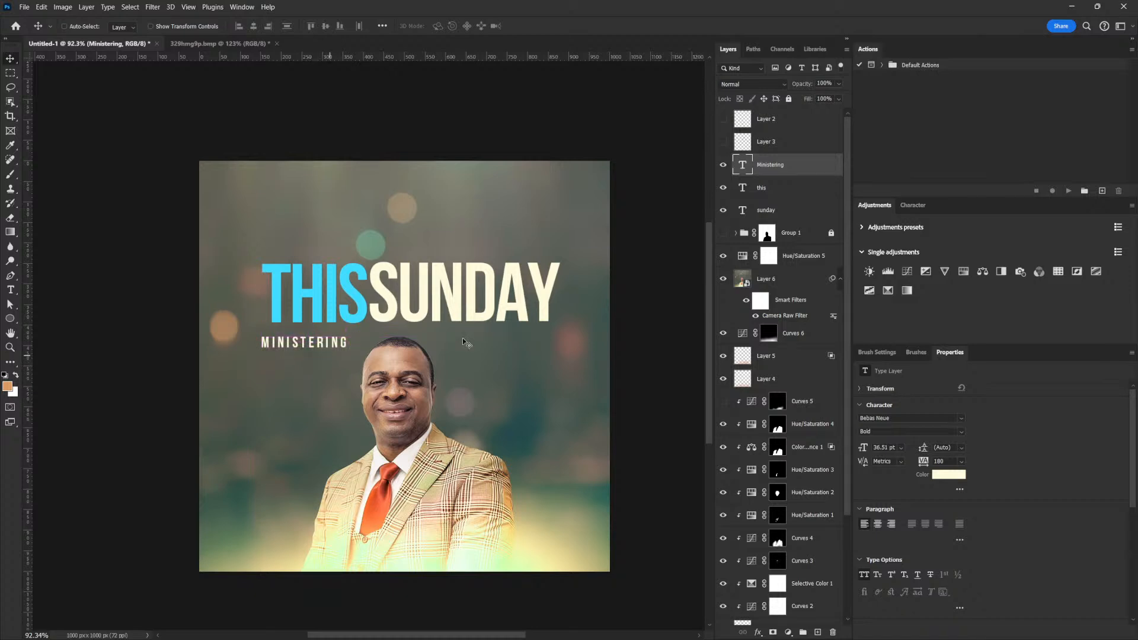
Move the headline and MINISTERING up together and try Eurostile ExtendedTwo on the headline.
{"action": "left_click", "coordinate": [775, 210], "text": "shift"}
{"action": "left_click_drag", "start_coordinate": [510, 320], "coordinate": [450, 295]}
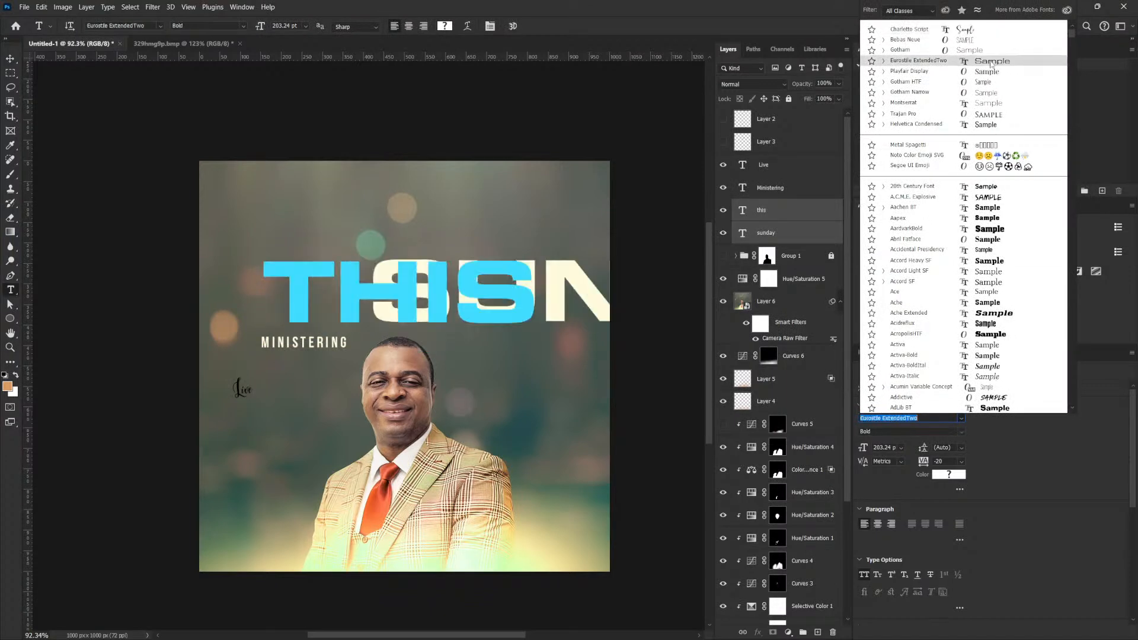
{"action": "left_click", "coordinate": [990, 62]}
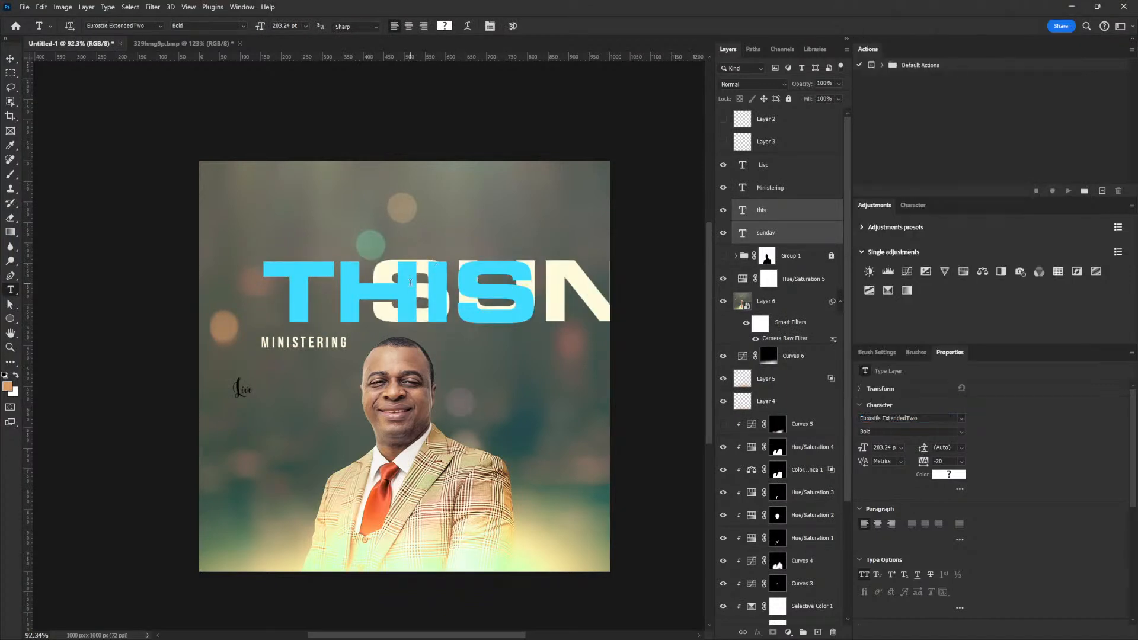
Stack THIS above SUNDAY, shift both left, and scale the headline to about 59%.
{"action": "left_click", "coordinate": [762, 215]}
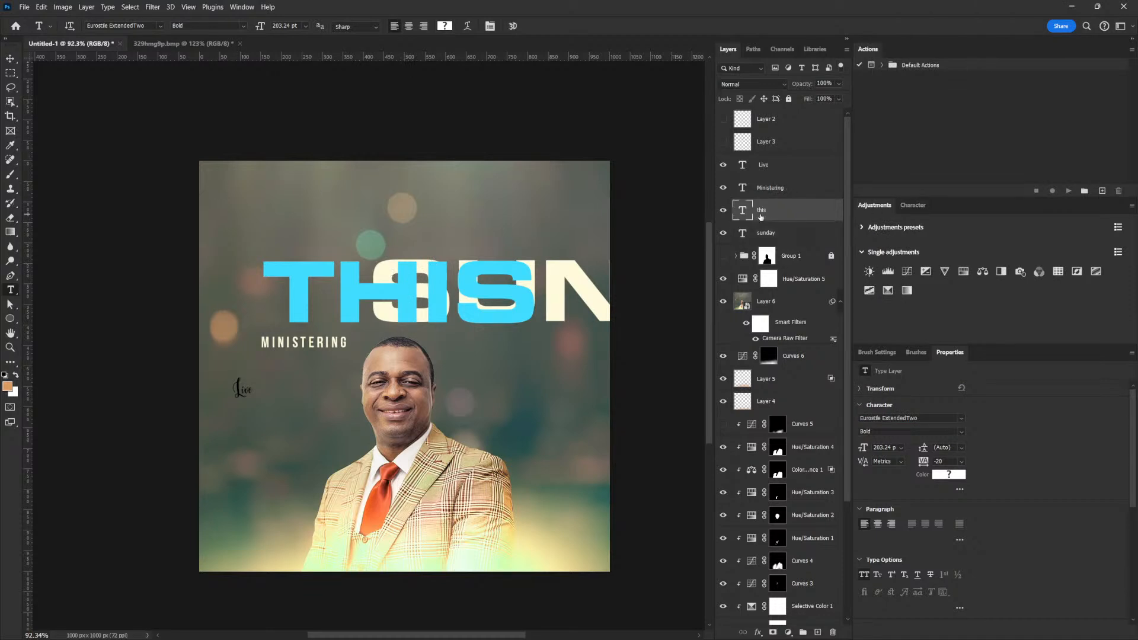
{"action": "left_click", "coordinate": [11, 59]}
{"action": "left_click_drag", "start_coordinate": [381, 317], "coordinate": [468, 245]}
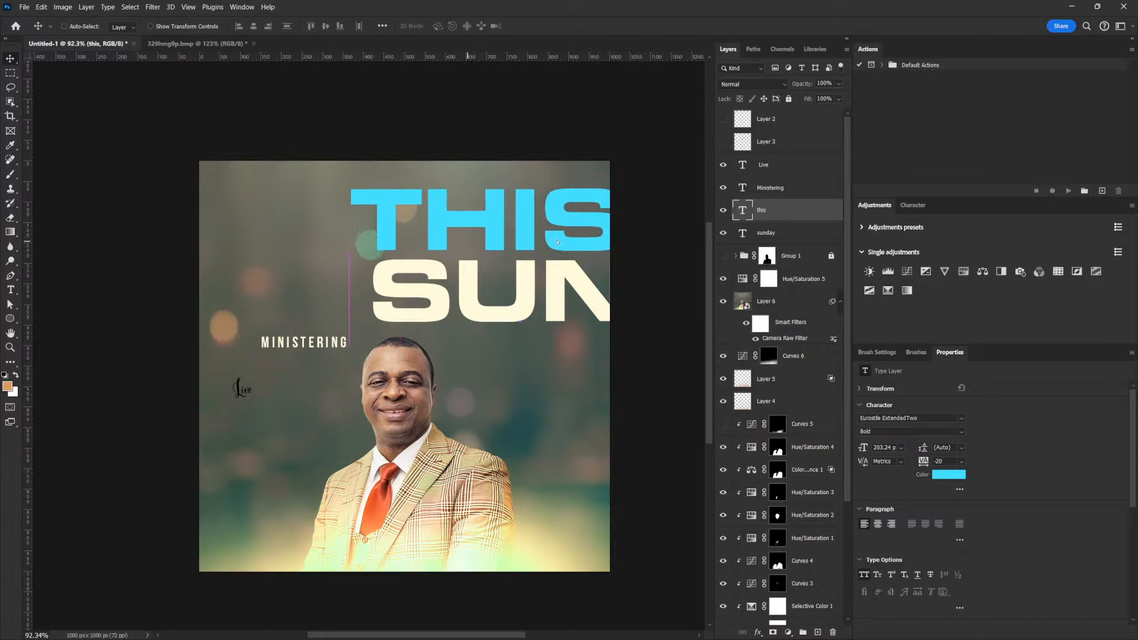
{"action": "left_click", "coordinate": [787, 233], "text": "shift"}
{"action": "left_click_drag", "start_coordinate": [586, 279], "coordinate": [435, 292]}
{"action": "key", "text": "ctrl+t"}
{"action": "left_click_drag", "start_coordinate": [199, 206], "coordinate": [310, 230]}
{"action": "left_click_drag", "start_coordinate": [490, 277], "coordinate": [418, 278]}
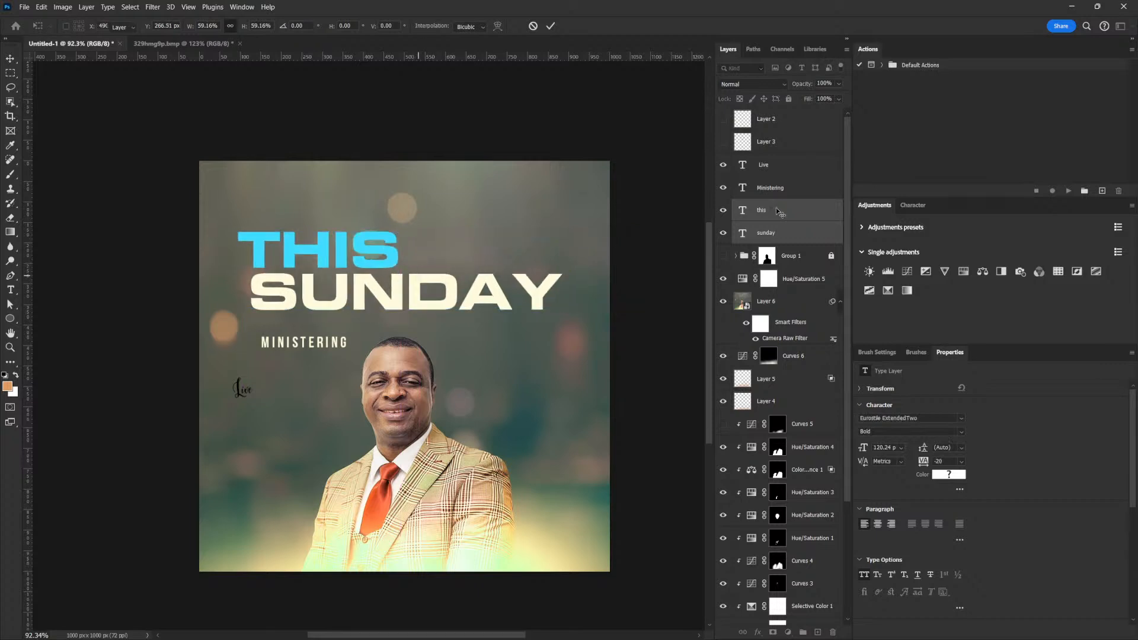
{"action": "key", "text": "Return"}
Delete the U and A from SUNDAY so it reads SNDY.
{"action": "left_click", "coordinate": [768, 233]}
{"action": "key", "text": "t"}
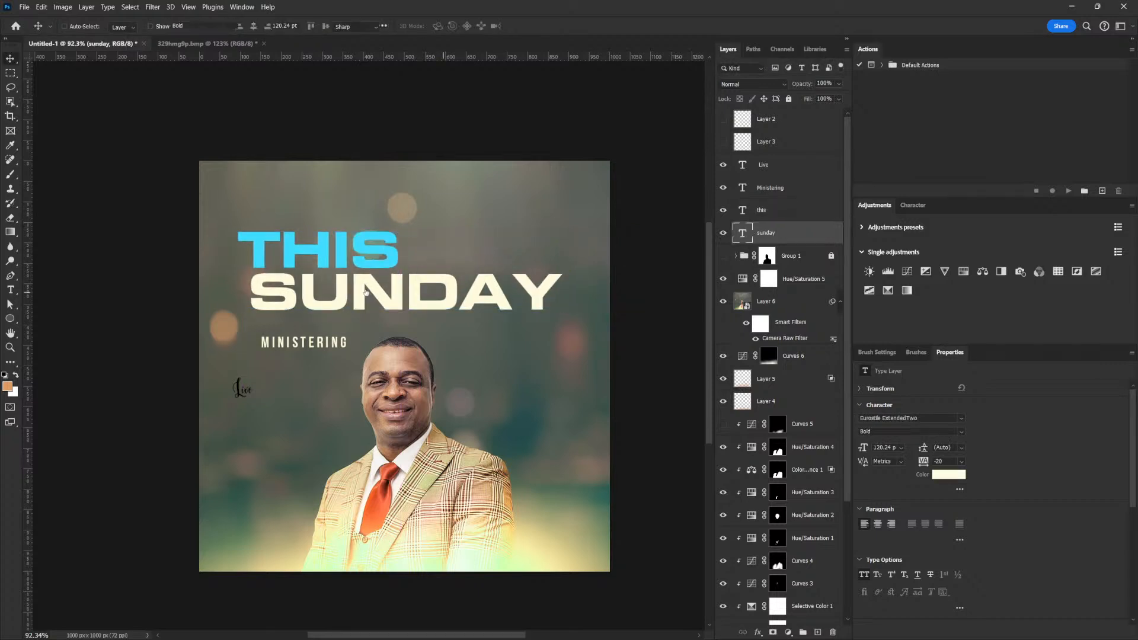
{"action": "left_click", "coordinate": [315, 283]}
{"action": "key", "text": "shift+Right"}
{"action": "key", "text": "BackSpace"}
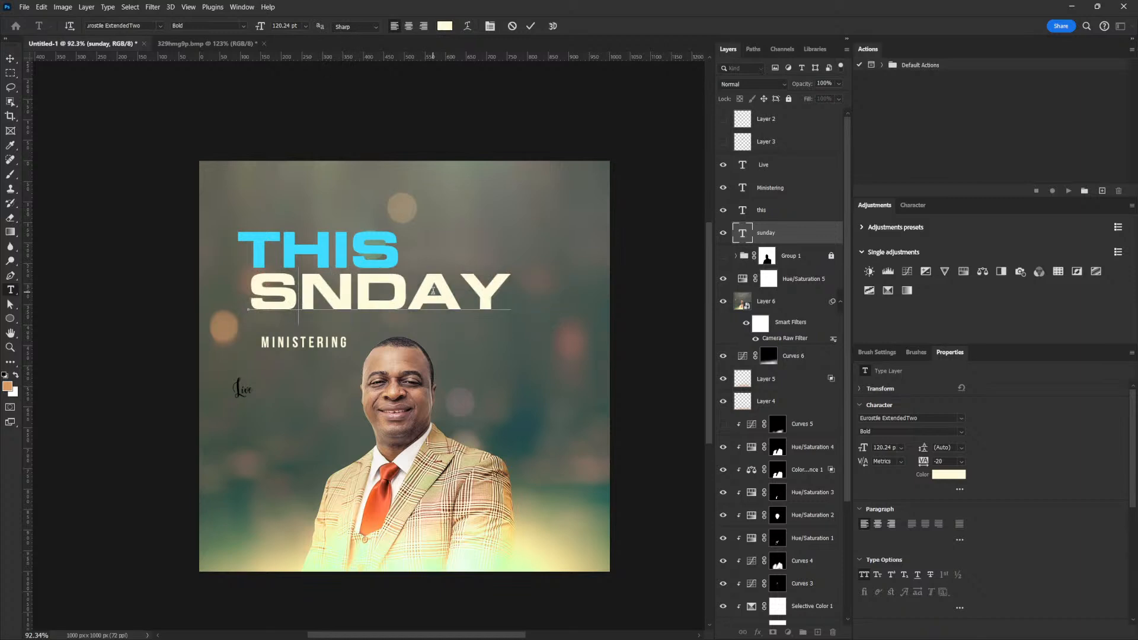
{"action": "left_click_drag", "start_coordinate": [417, 290], "coordinate": [452, 290]}
{"action": "key", "text": "BackSpace"}
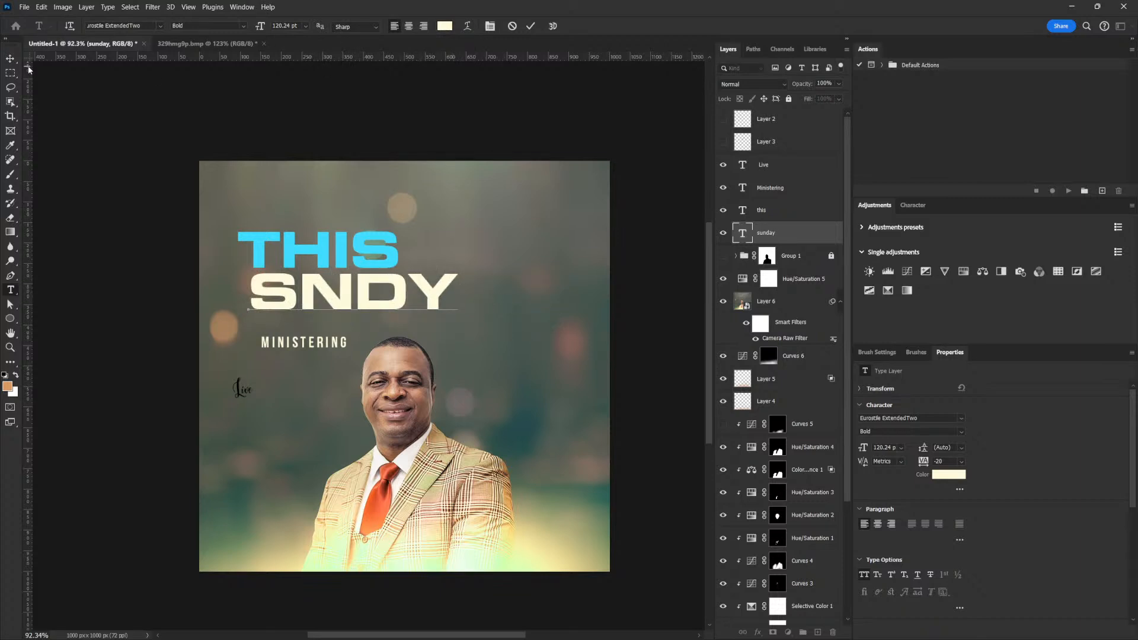
{"action": "key", "text": "ctrl+Return"}
{"action": "key", "text": "v"}
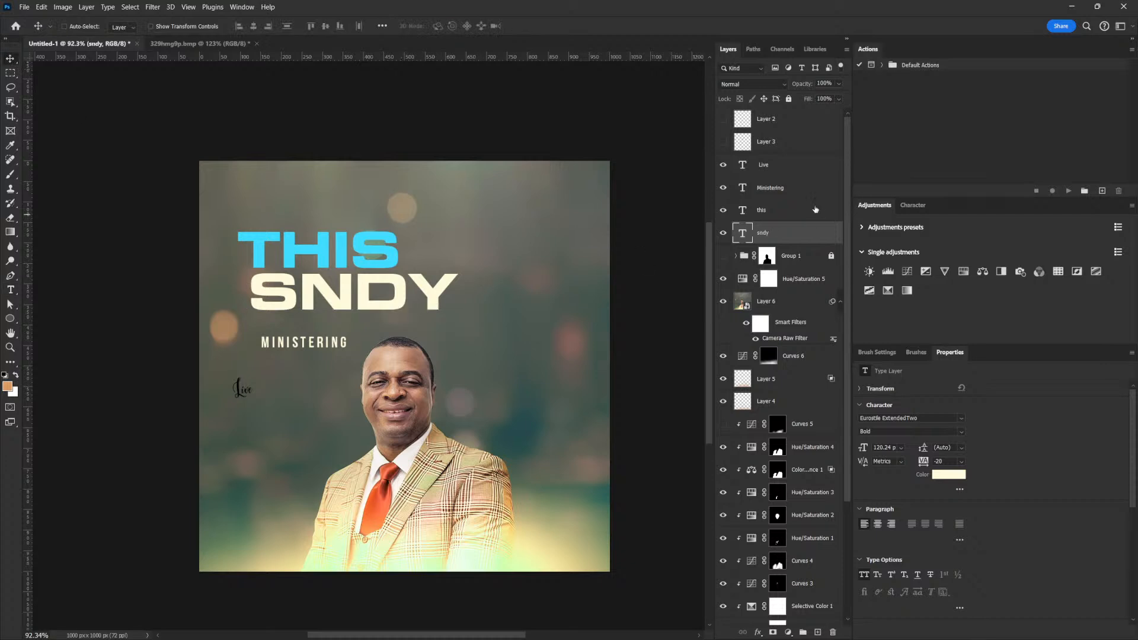
Shift THIS and SNDY right about 170 px, then undo the last changes.
{"action": "left_click", "coordinate": [784, 214], "text": "shift"}
{"action": "left_click_drag", "start_coordinate": [373, 234], "coordinate": [475, 234]}
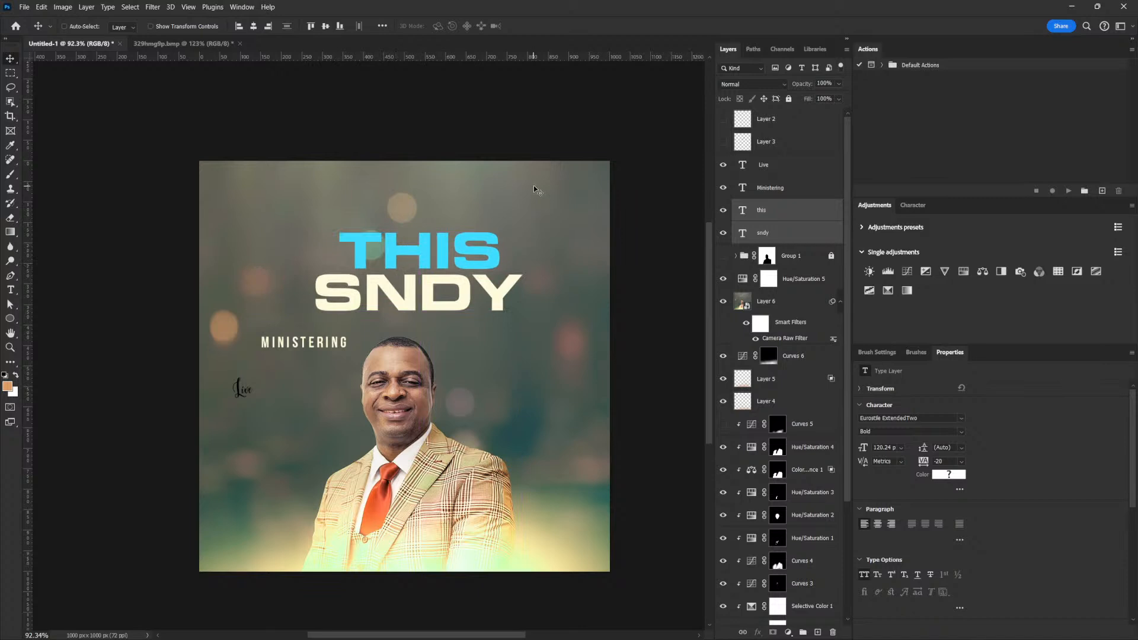
{"action": "key", "text": "ctrl+z"}
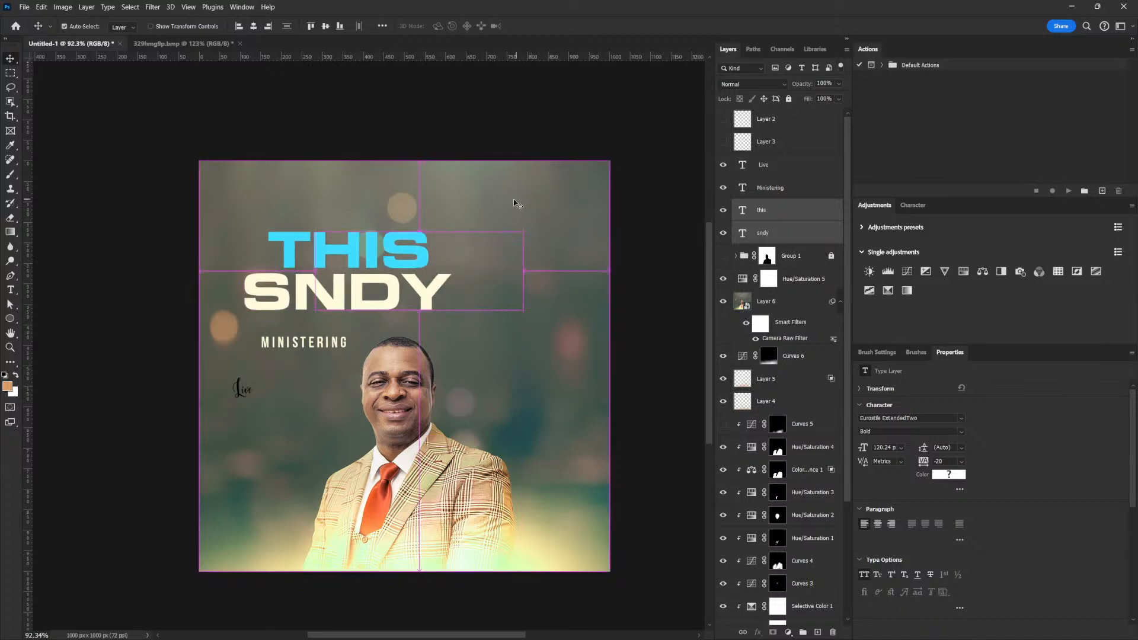
{"action": "key", "text": "ctrl+z"}
{"action": "key", "text": "ctrl+z"}
{"action": "key", "text": "ctrl+z"}
{"action": "key", "text": "ctrl+z"}
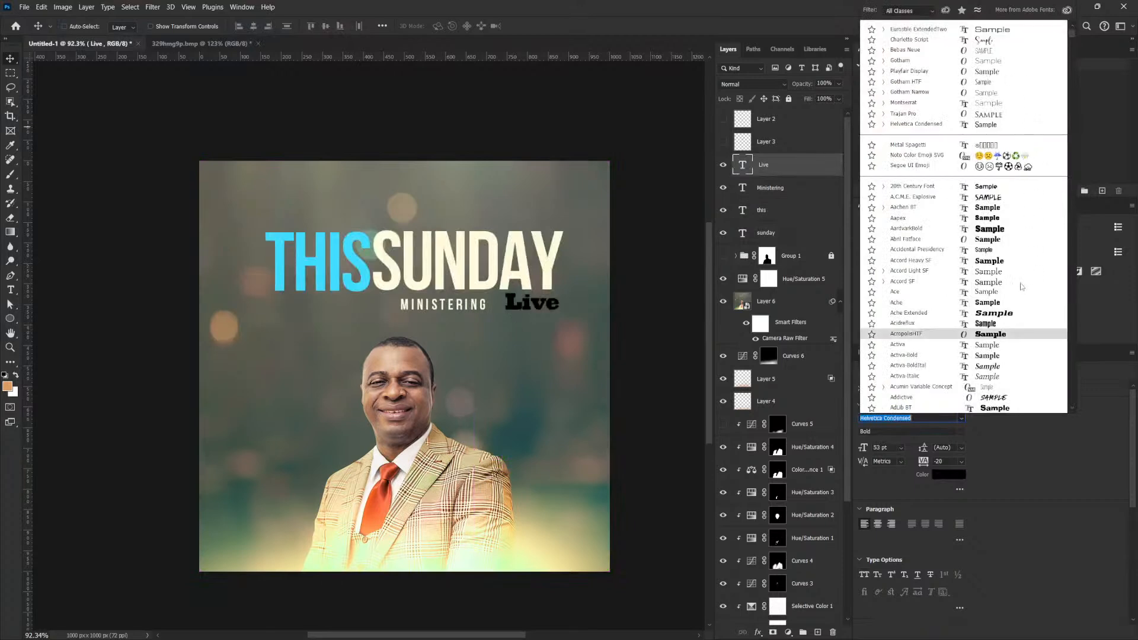
Scroll through the font list, previewing fonts on the Live text to find a handwritten script.
{"action": "scroll", "coordinate": [1013, 276], "scroll_direction": "down", "scroll_amount": 15}
{"action": "scroll", "coordinate": [1002, 265], "scroll_direction": "down", "scroll_amount": 10}
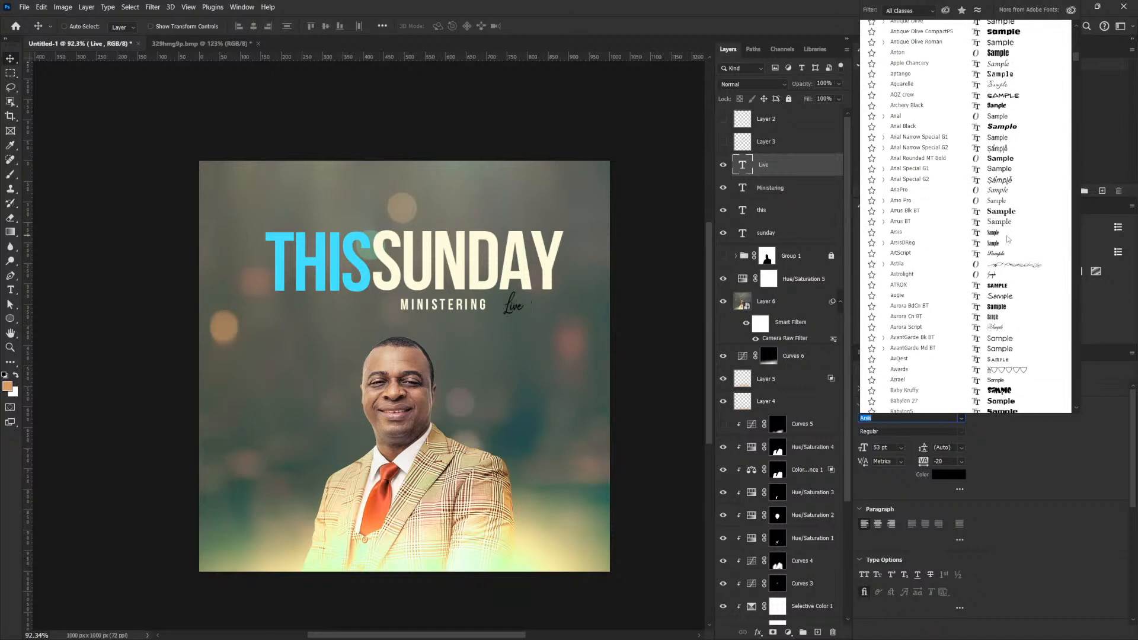
{"action": "scroll", "coordinate": [1008, 239], "scroll_direction": "down", "scroll_amount": 11}
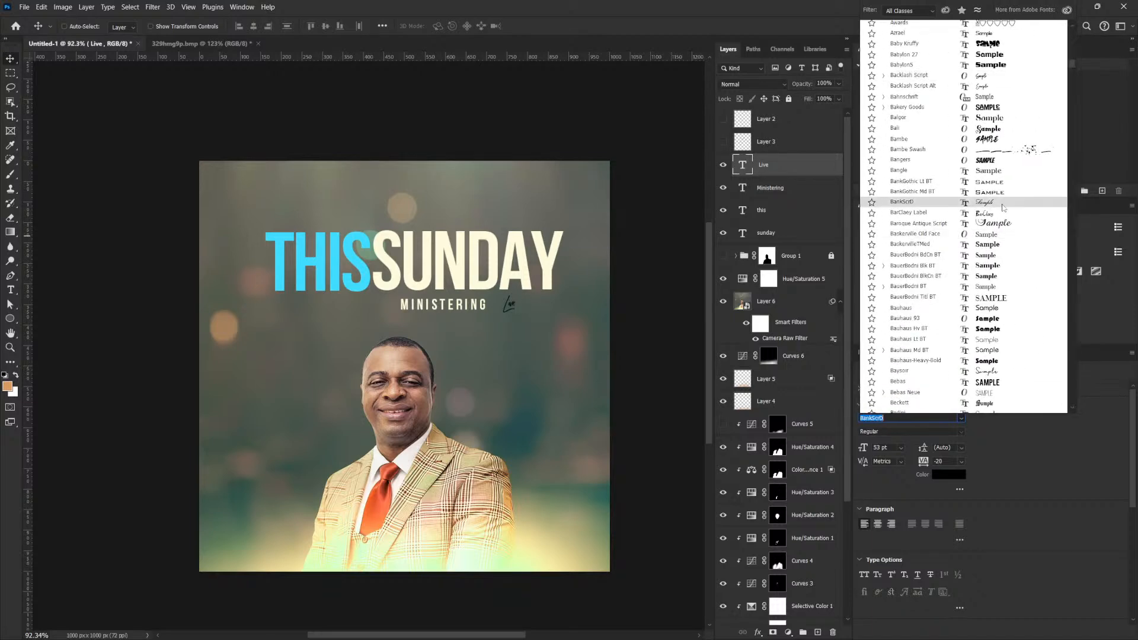
{"action": "scroll", "coordinate": [1002, 207], "scroll_direction": "down", "scroll_amount": 1}
{"action": "scroll", "coordinate": [1010, 281], "scroll_direction": "down", "scroll_amount": 2}
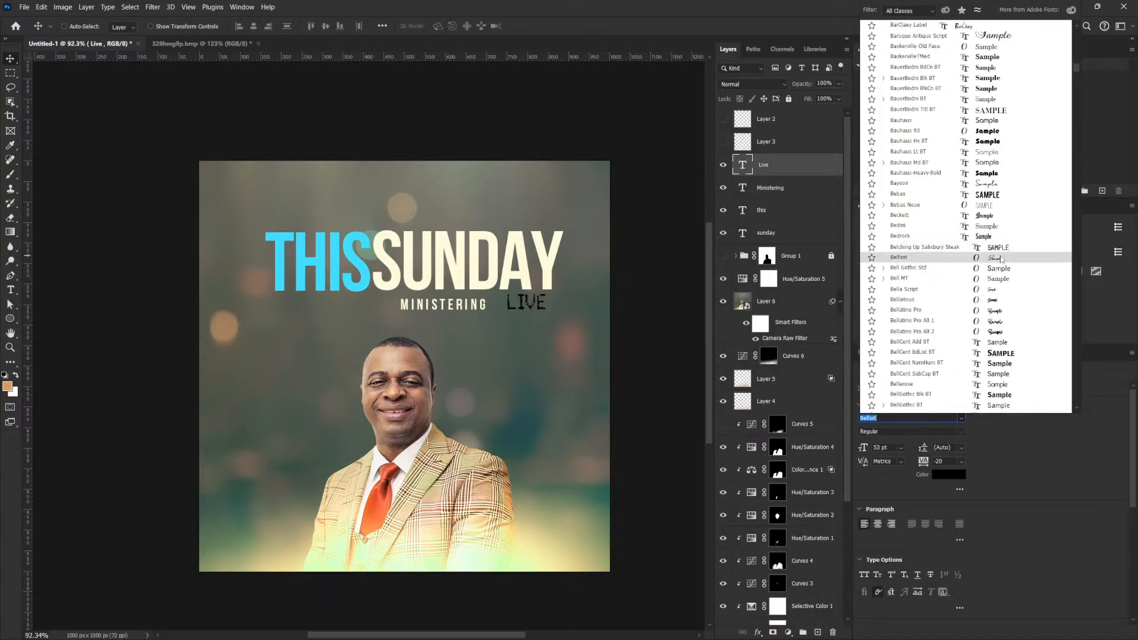
{"action": "scroll", "coordinate": [1002, 261], "scroll_direction": "down", "scroll_amount": 6}
{"action": "scroll", "coordinate": [1002, 268], "scroll_direction": "down", "scroll_amount": 12}
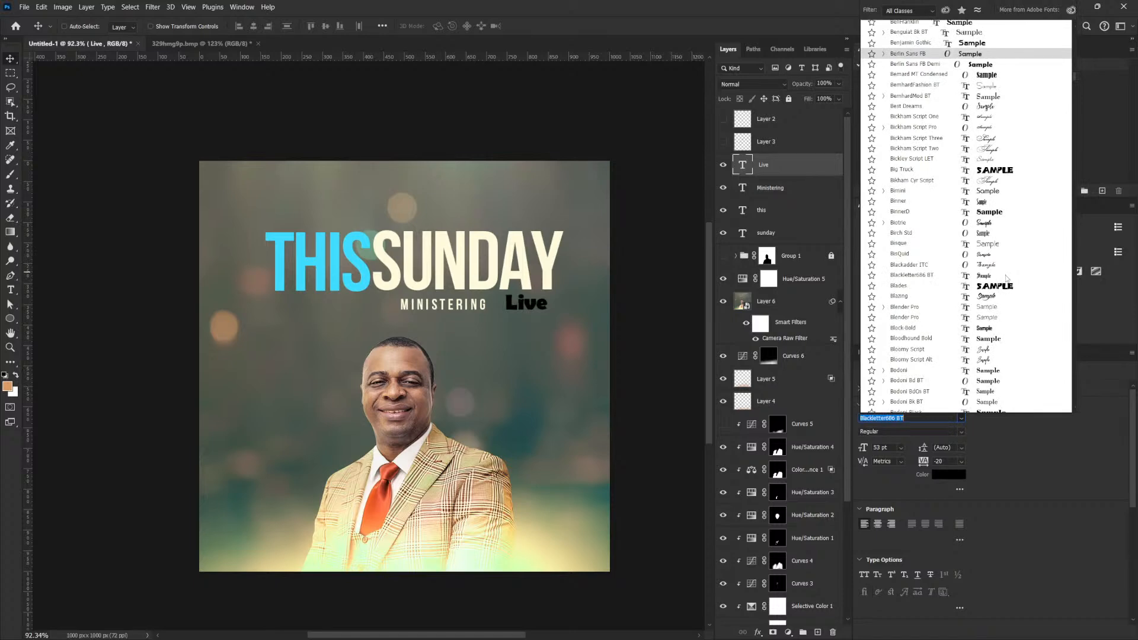
{"action": "scroll", "coordinate": [1009, 282], "scroll_direction": "down", "scroll_amount": 9}
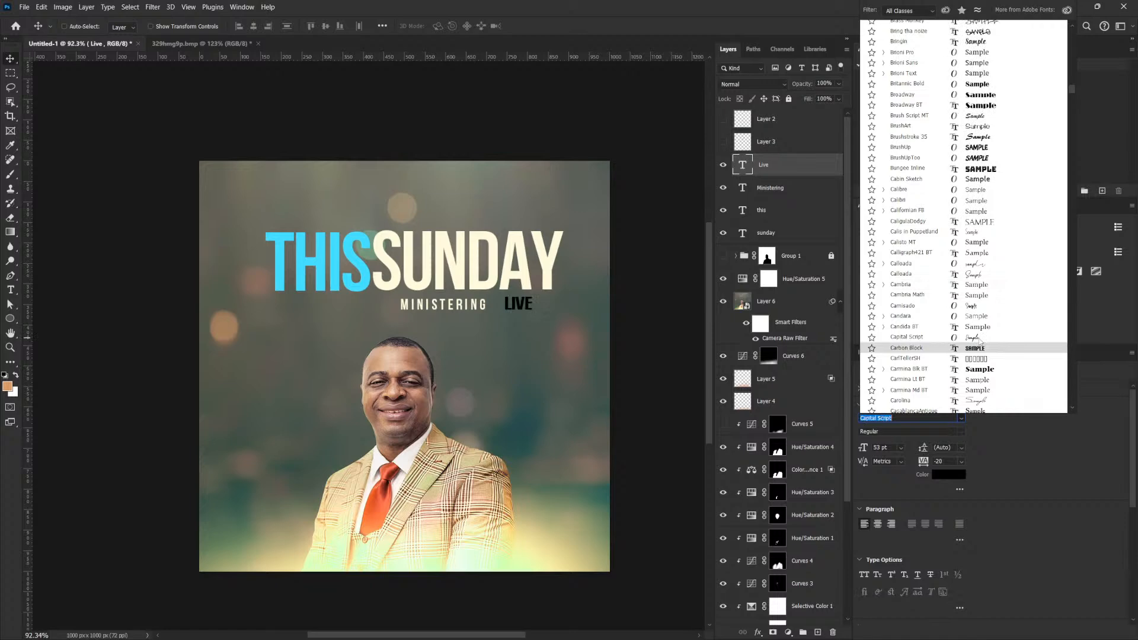
{"action": "scroll", "coordinate": [981, 342], "scroll_direction": "down", "scroll_amount": 10}
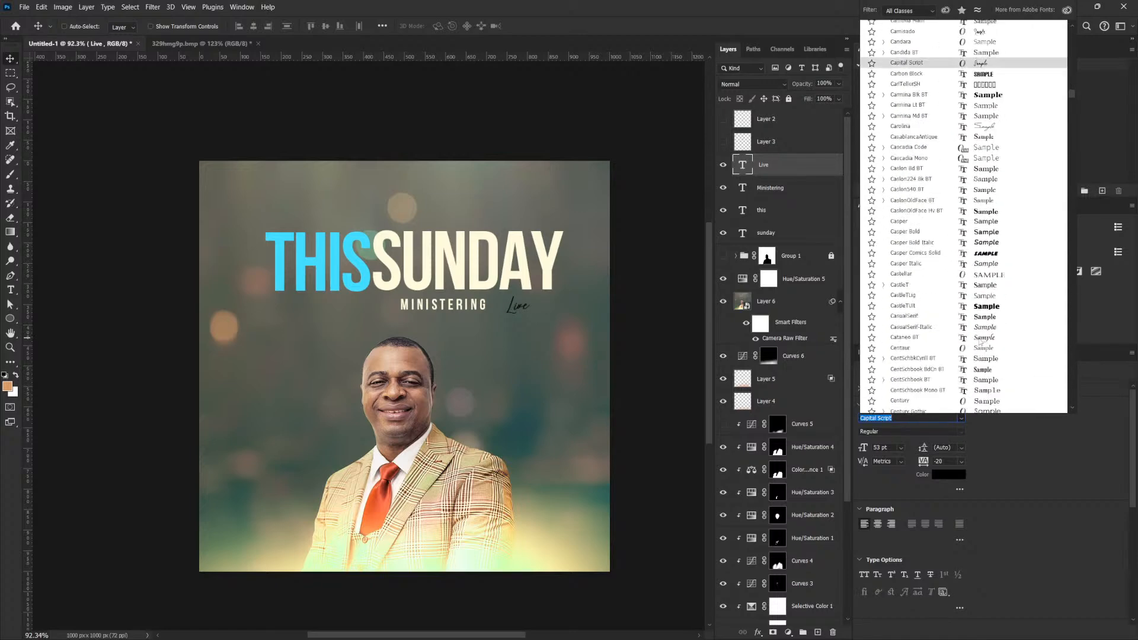
{"action": "scroll", "coordinate": [981, 341], "scroll_direction": "down", "scroll_amount": 5}
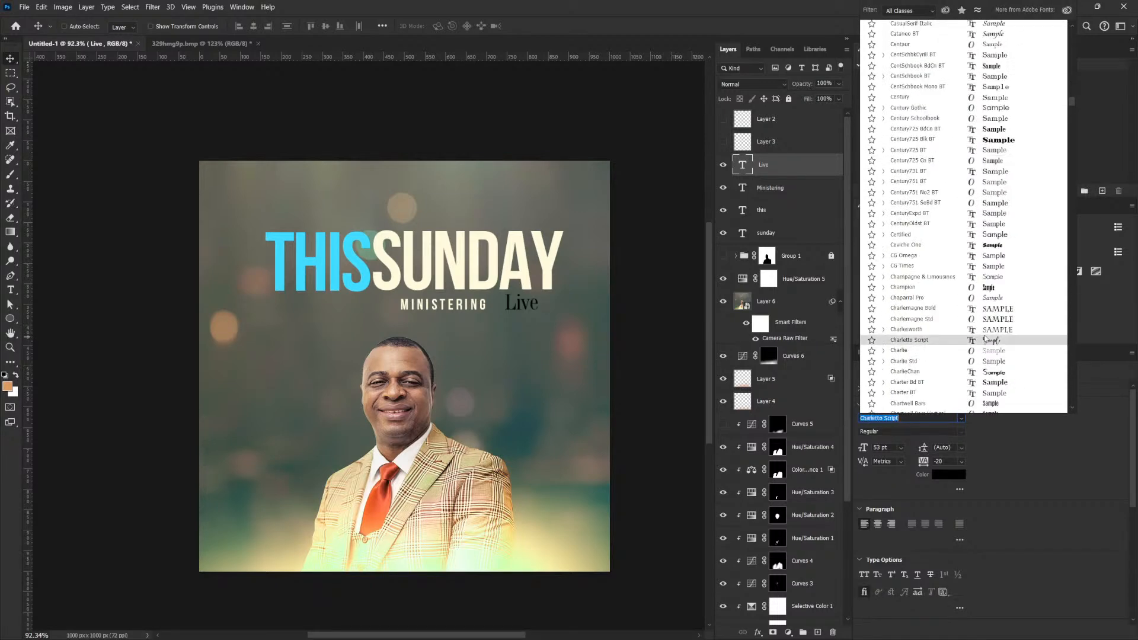
{"action": "scroll", "coordinate": [985, 339], "scroll_direction": "down", "scroll_amount": 10}
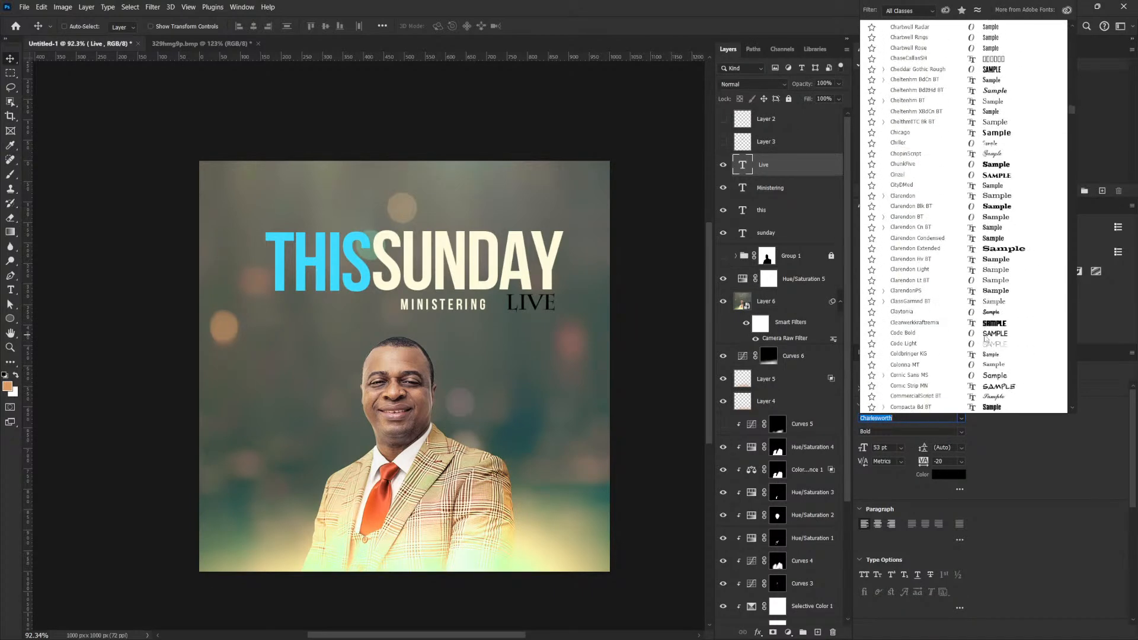
{"action": "scroll", "coordinate": [986, 339], "scroll_direction": "down", "scroll_amount": 9}
{"action": "scroll", "coordinate": [986, 339], "scroll_direction": "down", "scroll_amount": 12}
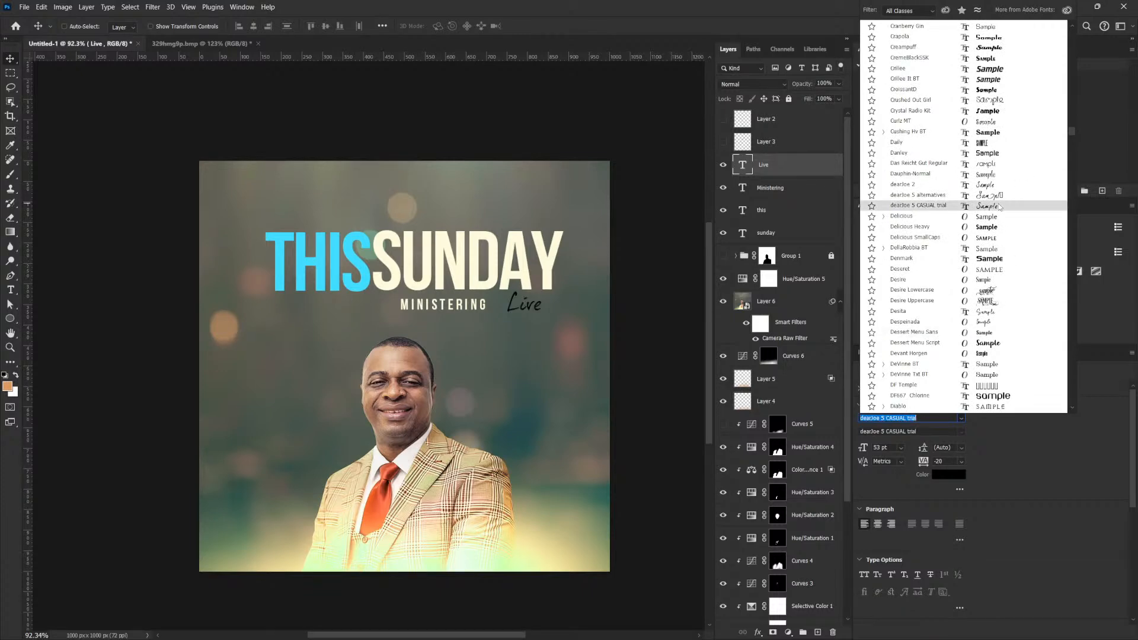
{"action": "scroll", "coordinate": [1008, 295], "scroll_direction": "down", "scroll_amount": 3}
{"action": "scroll", "coordinate": [1008, 295], "scroll_direction": "down", "scroll_amount": 10}
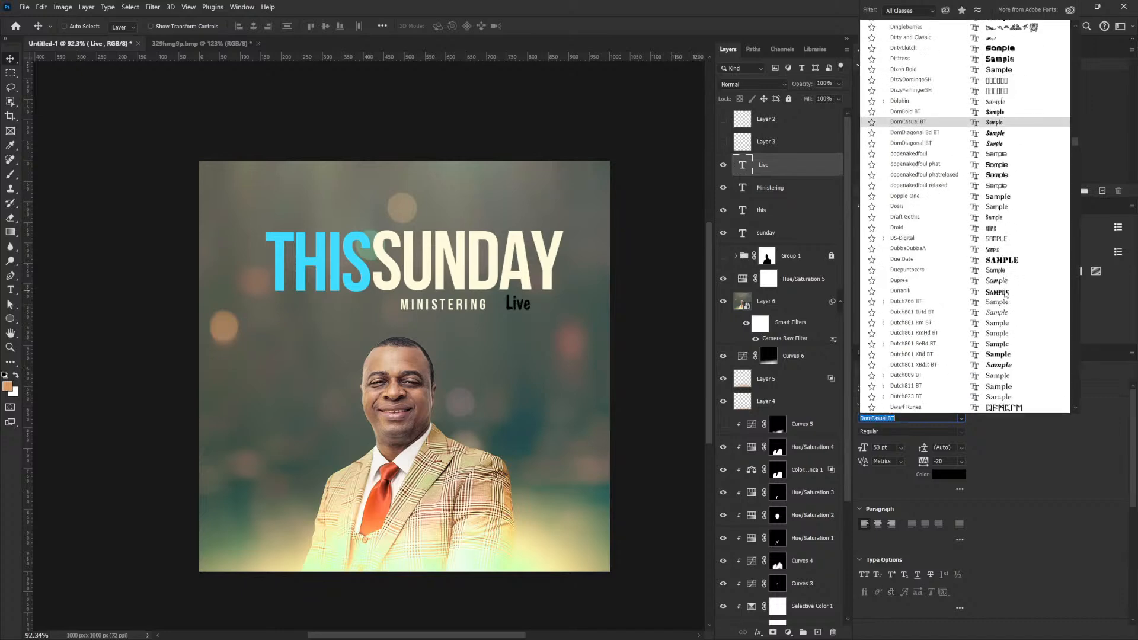
{"action": "scroll", "coordinate": [1006, 291], "scroll_direction": "down", "scroll_amount": 3}
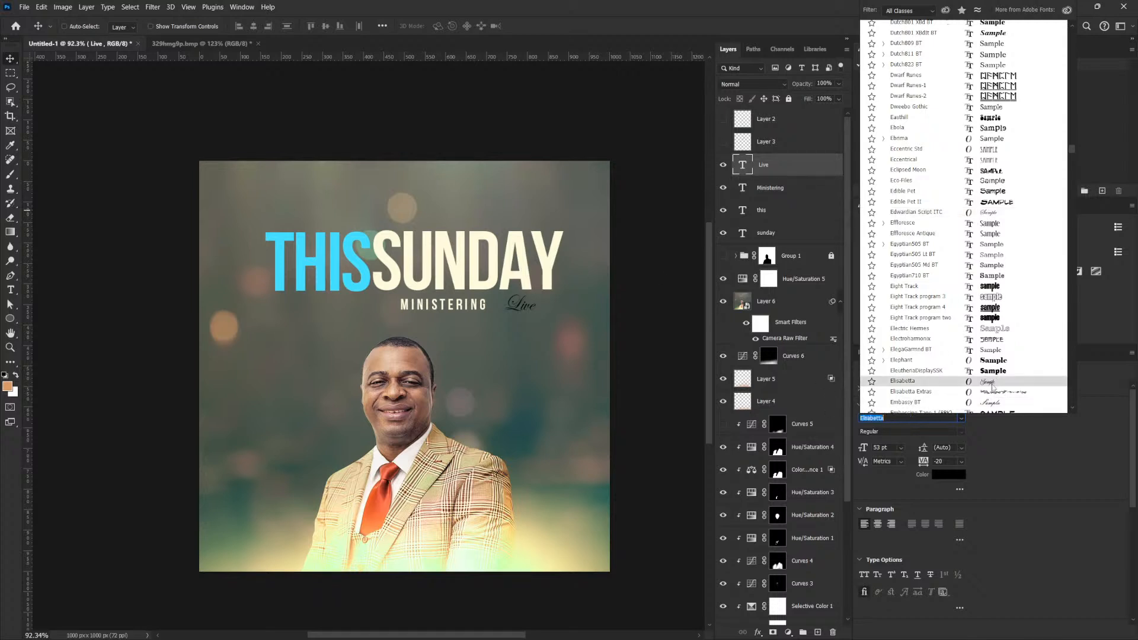
{"action": "scroll", "coordinate": [993, 385], "scroll_direction": "down", "scroll_amount": 8}
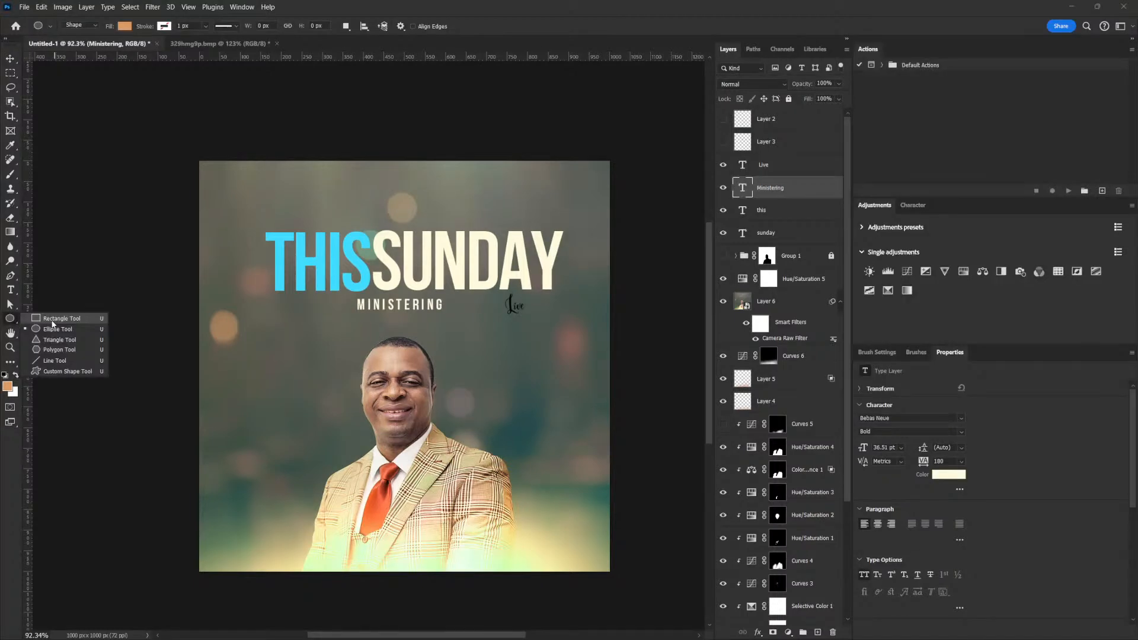
Draw a rectangle around the Live text and fill it with a dark red.
{"action": "left_click", "coordinate": [52, 322]}
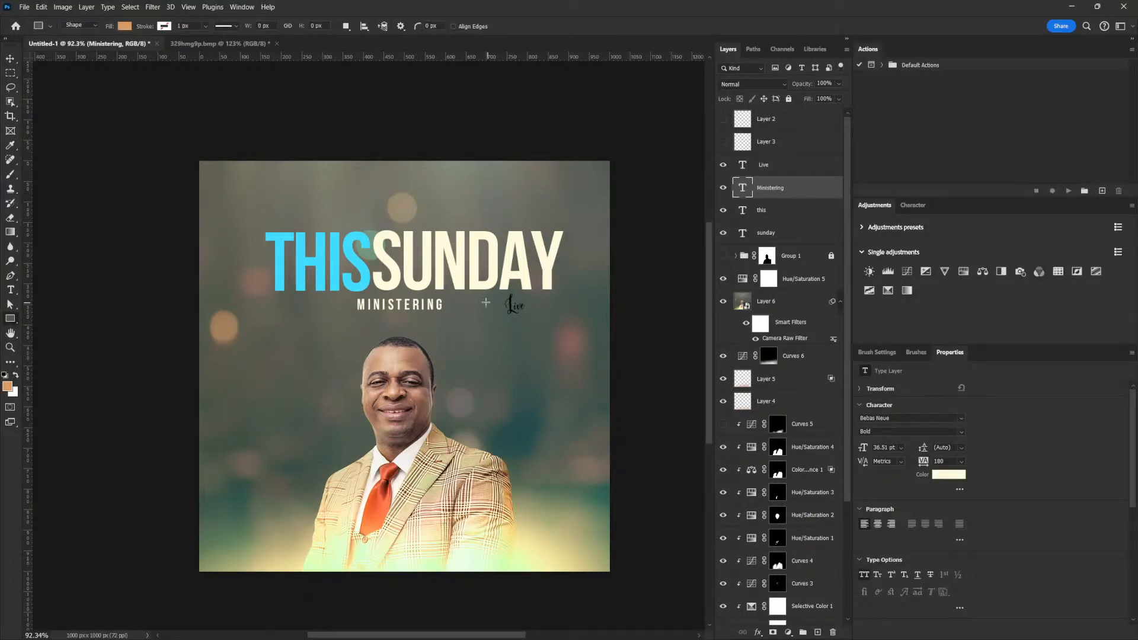
{"action": "left_click_drag", "start_coordinate": [479, 299], "coordinate": [552, 324]}
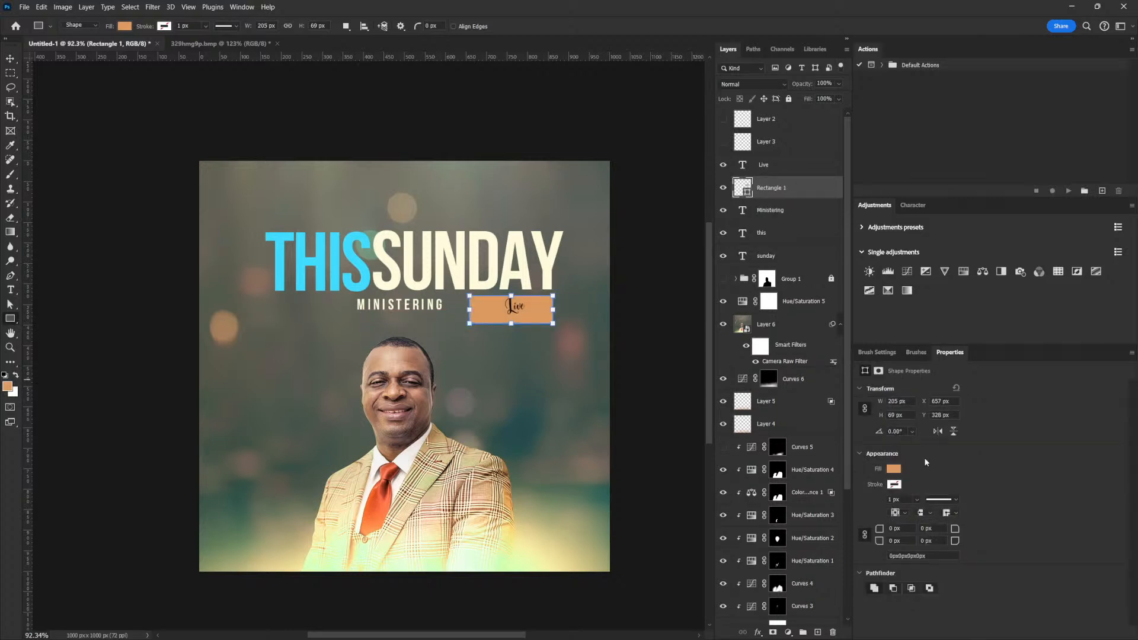
{"action": "left_click", "coordinate": [896, 469]}
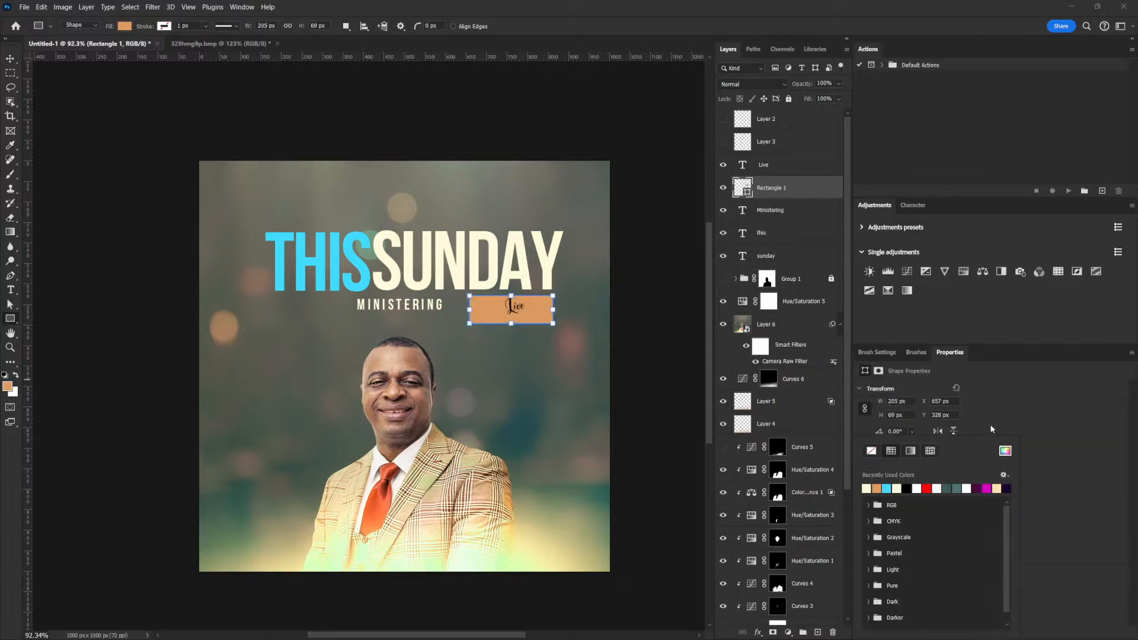
{"action": "left_click", "coordinate": [1004, 451]}
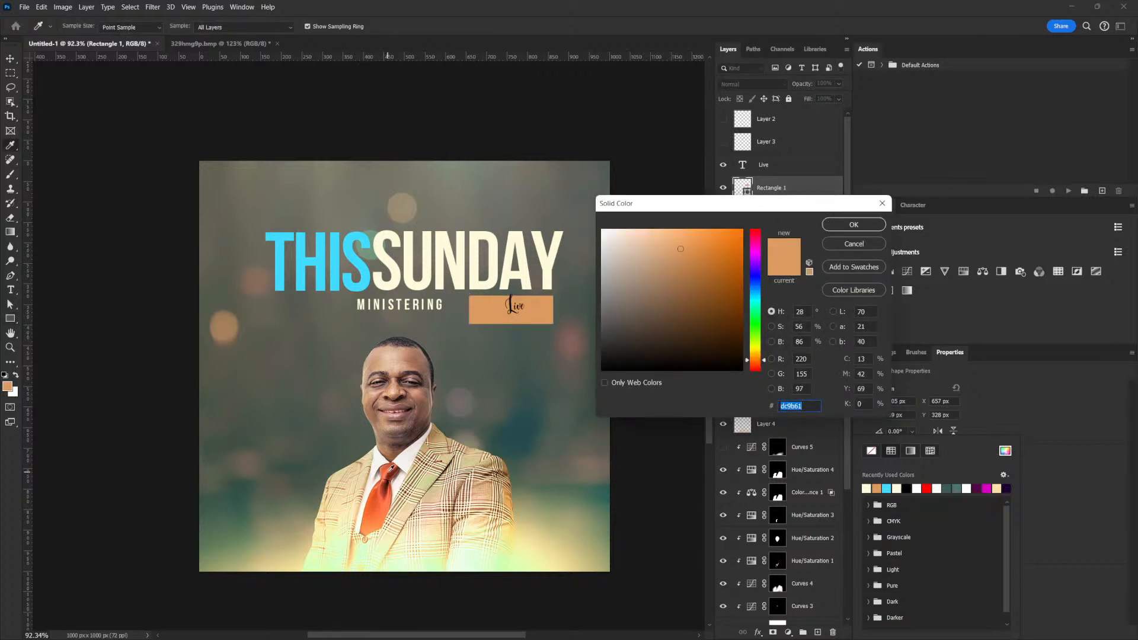
{"action": "type", "text": "f16e4c"}
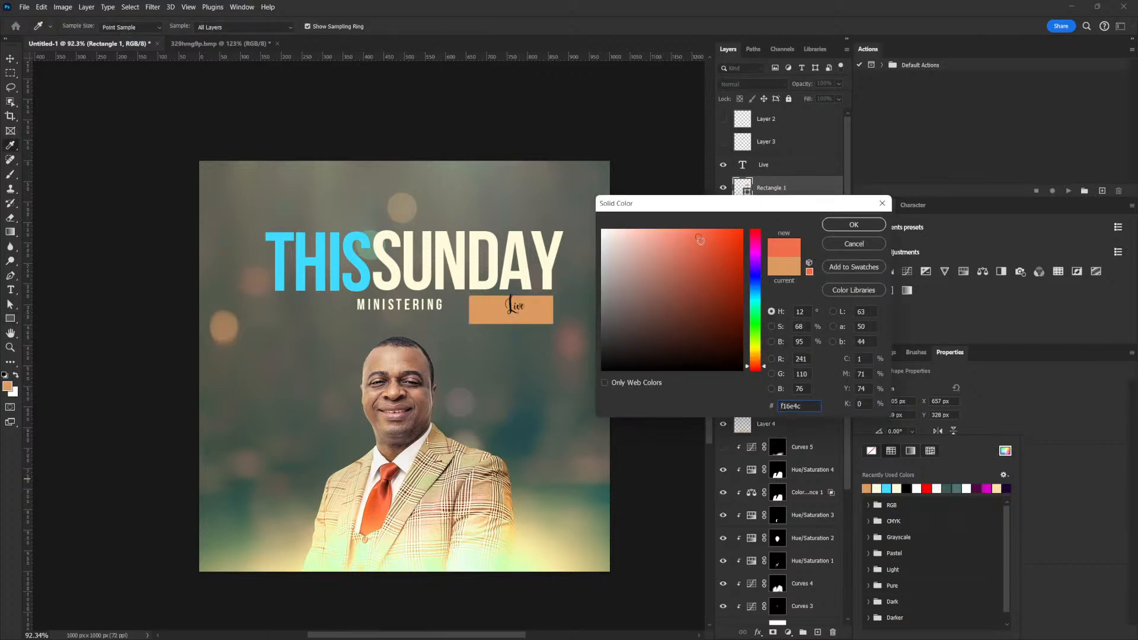
{"action": "left_click", "coordinate": [715, 249]}
{"action": "mouse_move", "coordinate": [728, 249]}
{"action": "left_mouse_down"}
{"action": "mouse_move", "coordinate": [735, 262]}
{"action": "mouse_move", "coordinate": [723, 267]}
{"action": "left_mouse_up"}
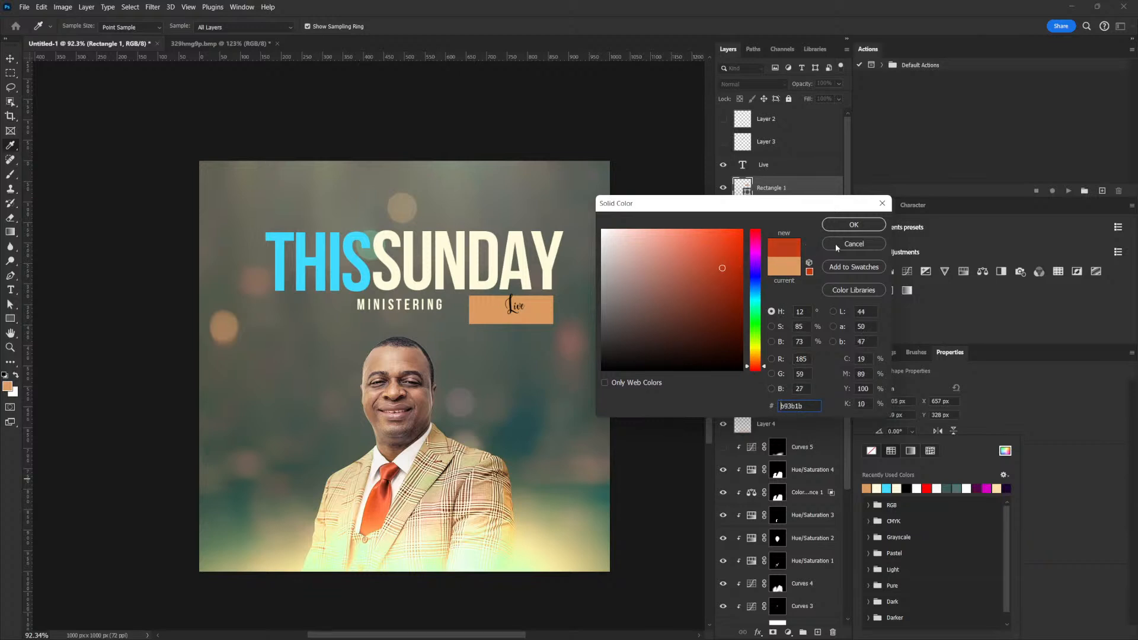
{"action": "left_click", "coordinate": [851, 224]}
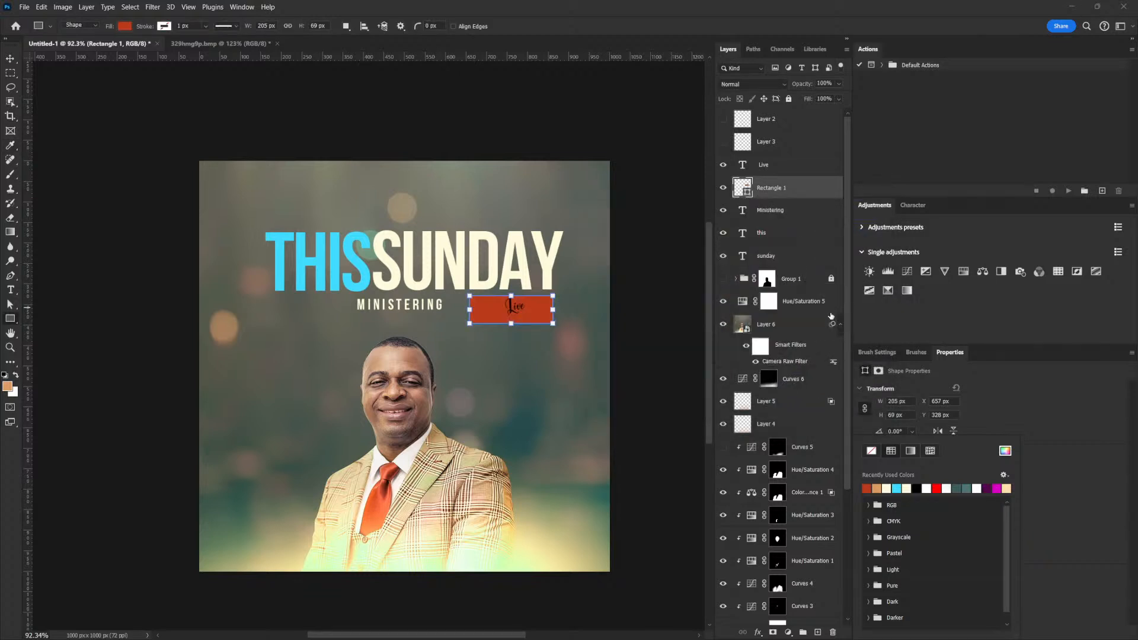
Refine the rectangle's fill to the coral red e95141.
{"action": "left_click", "coordinate": [937, 488]}
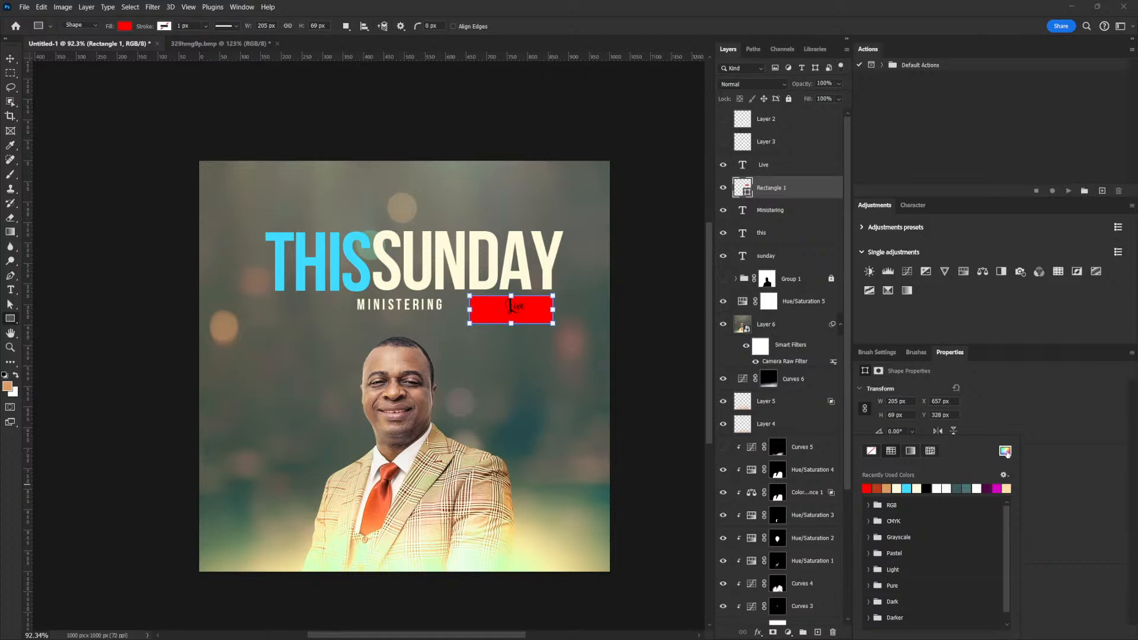
{"action": "left_click", "coordinate": [1005, 451]}
{"action": "mouse_move", "coordinate": [735, 237]}
{"action": "left_mouse_down"}
{"action": "mouse_move", "coordinate": [726, 275]}
{"action": "mouse_move", "coordinate": [719, 233]}
{"action": "mouse_move", "coordinate": [716, 250]}
{"action": "left_mouse_up"}
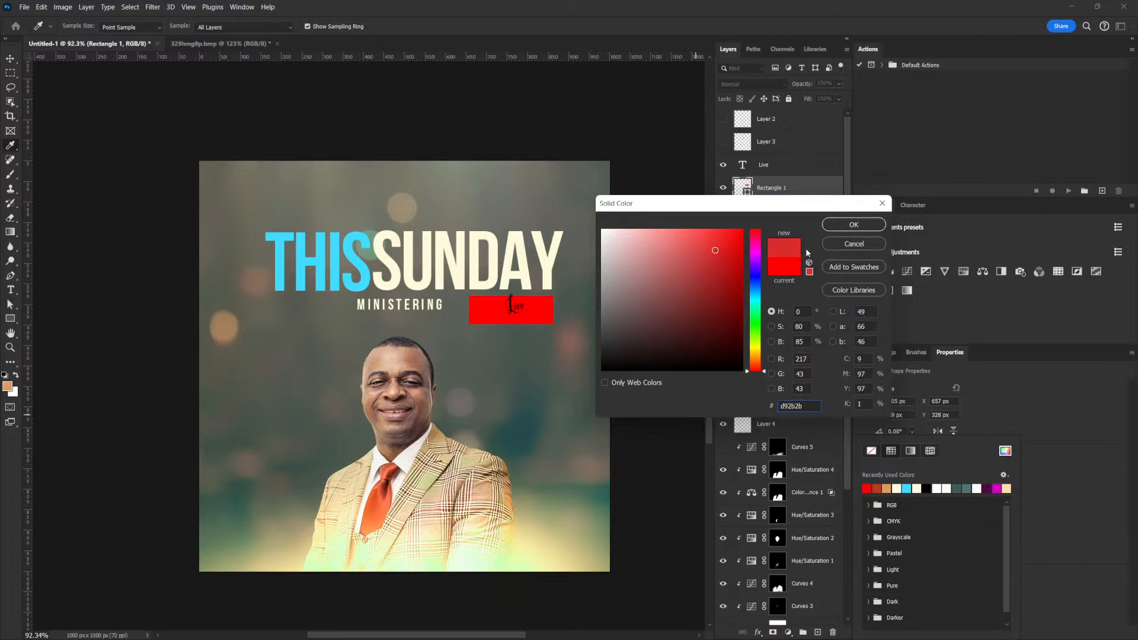
{"action": "left_click", "coordinate": [703, 242]}
{"action": "left_click_drag", "start_coordinate": [765, 372], "coordinate": [765, 371]}
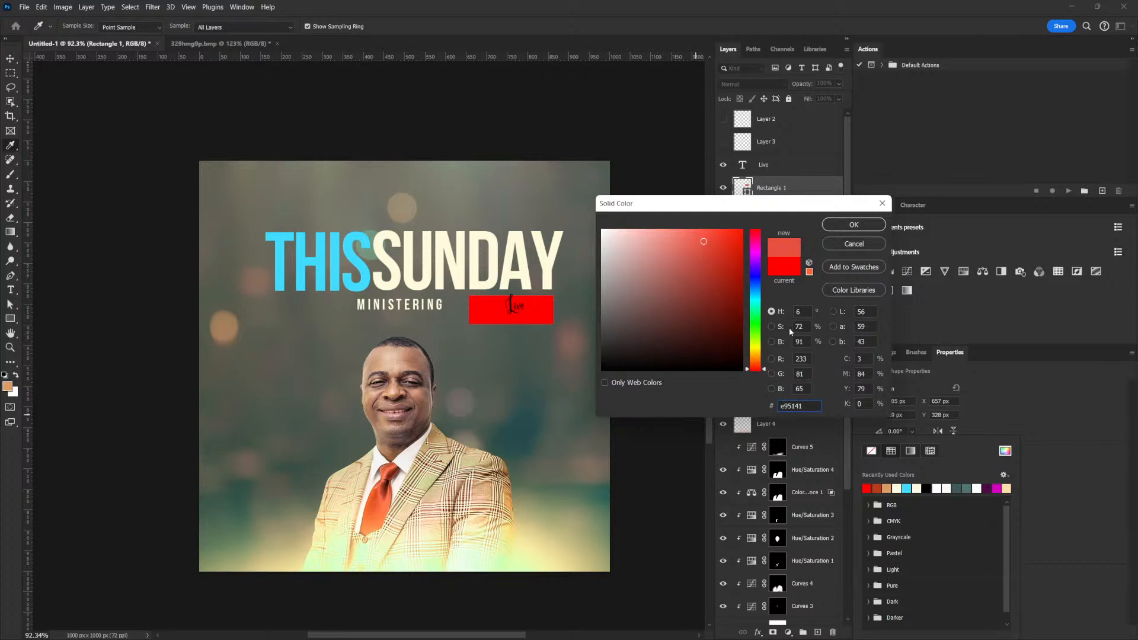
{"action": "left_click", "coordinate": [869, 225]}
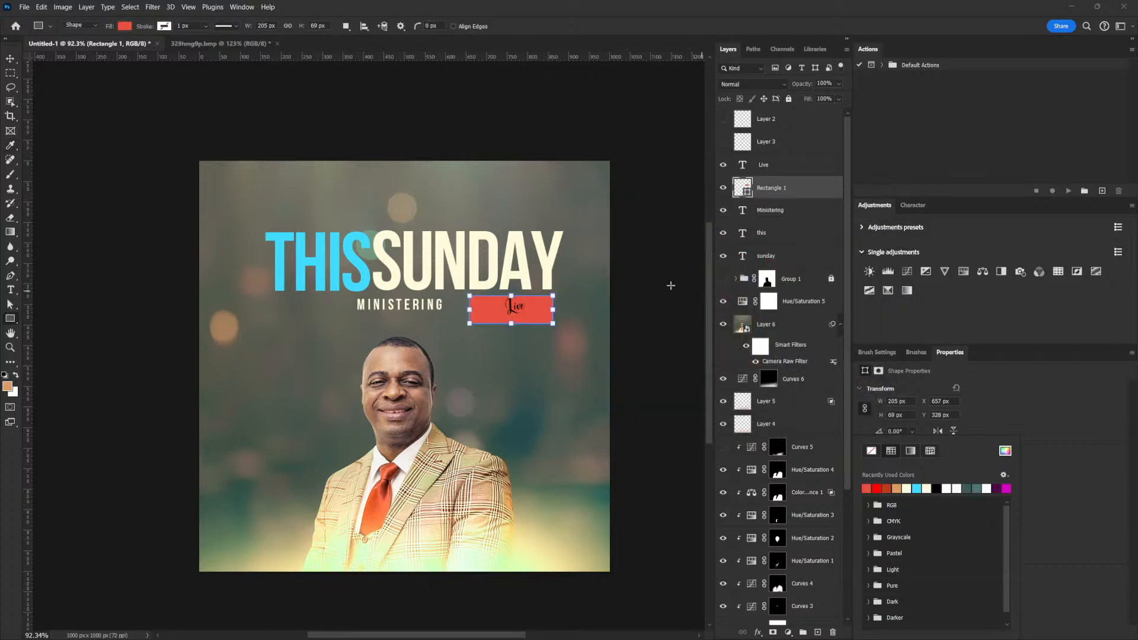
Give the rectangle 10 px rounded corners on all sides.
{"action": "key", "text": "v"}
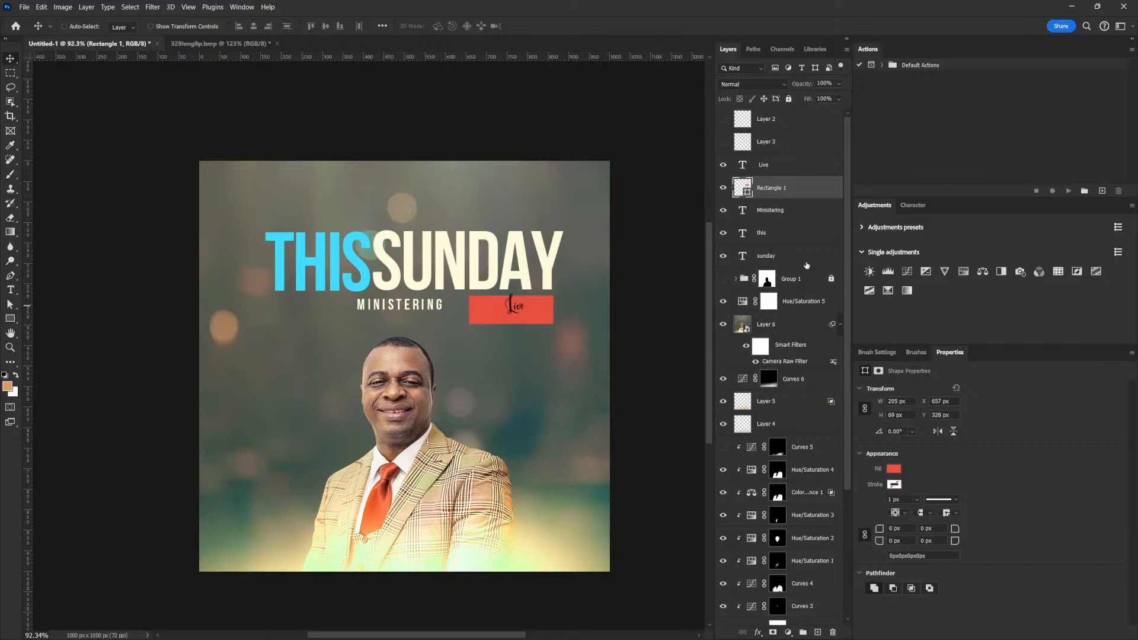
{"action": "left_click", "coordinate": [895, 528]}
{"action": "type", "text": "10"}
{"action": "key", "text": "Return"}
{"action": "left_click", "coordinate": [774, 217]}
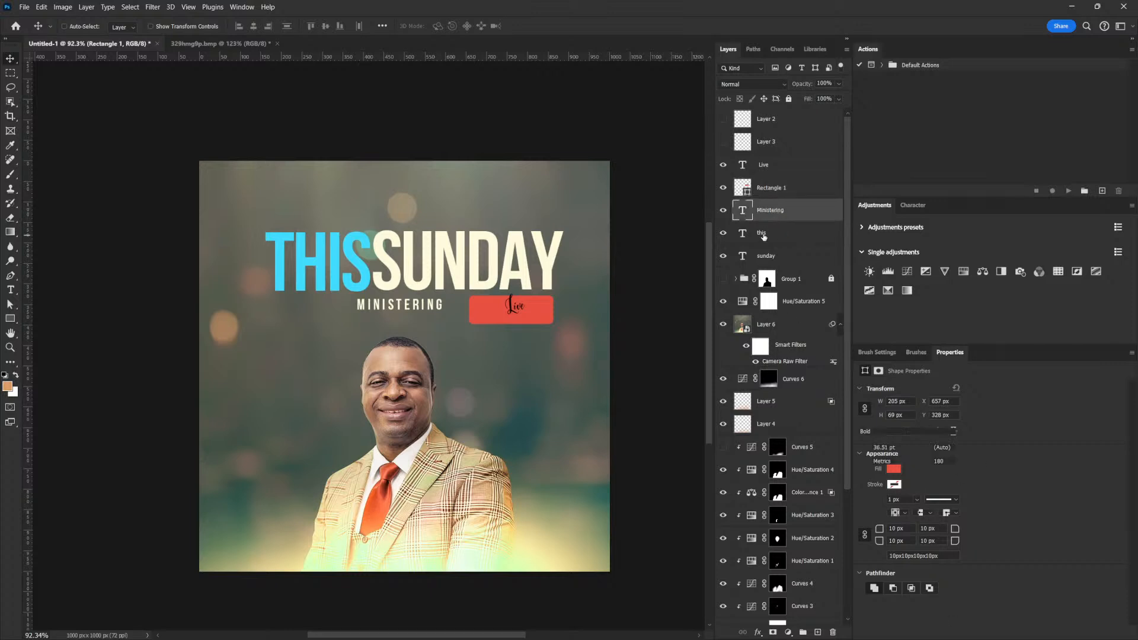
{"action": "left_click", "coordinate": [765, 234]}
{"action": "left_click", "coordinate": [768, 162]}
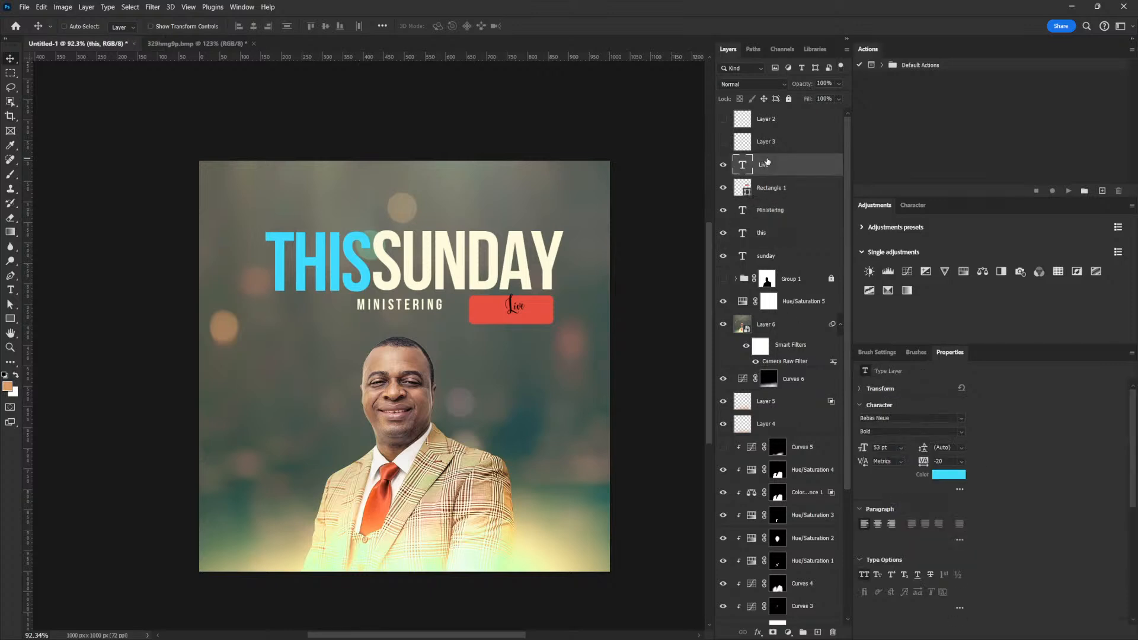
Set the Live text's font to Bebas Neue Bold.
{"action": "left_click", "coordinate": [961, 419]}
{"action": "scroll", "coordinate": [996, 49], "scroll_direction": "up", "scroll_amount": 1}
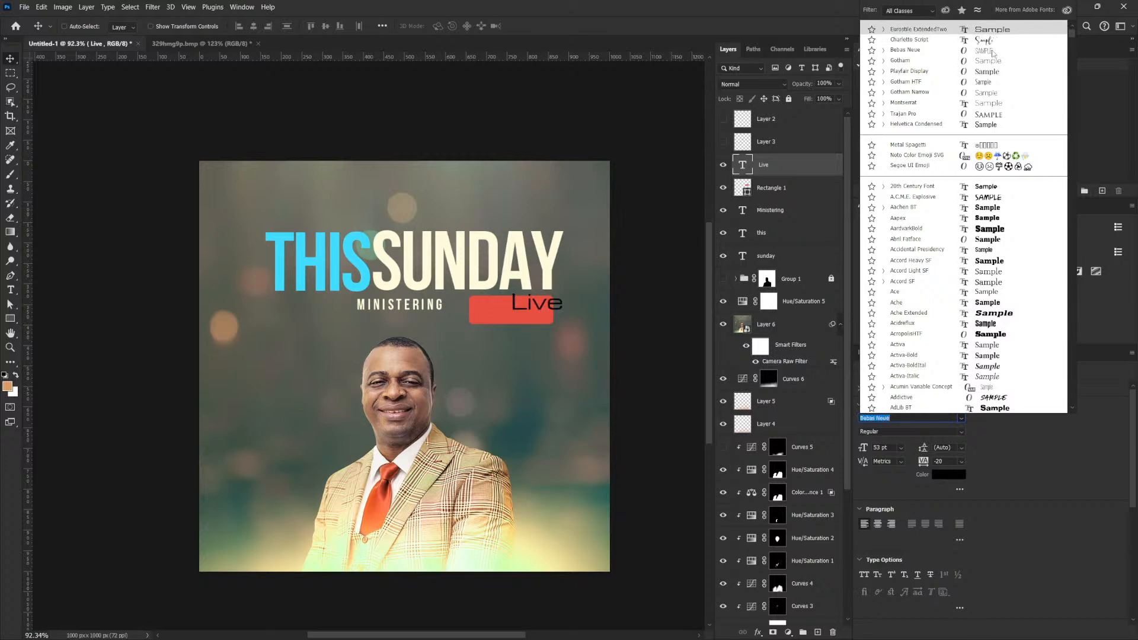
{"action": "left_click", "coordinate": [992, 52]}
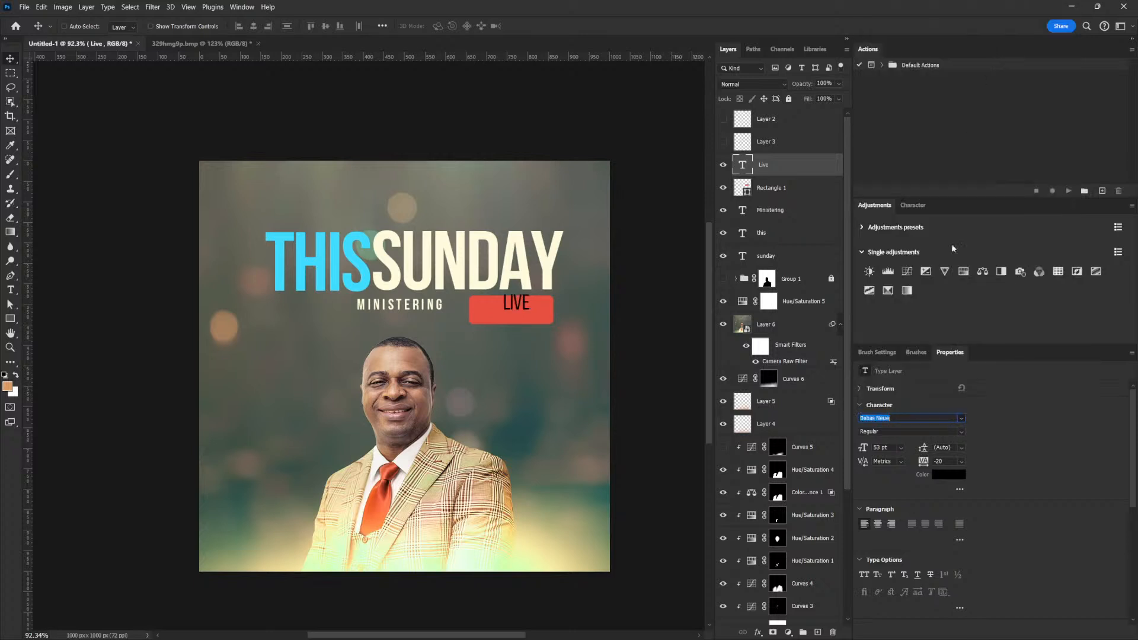
{"action": "left_click", "coordinate": [962, 431]}
{"action": "left_click", "coordinate": [898, 477]}
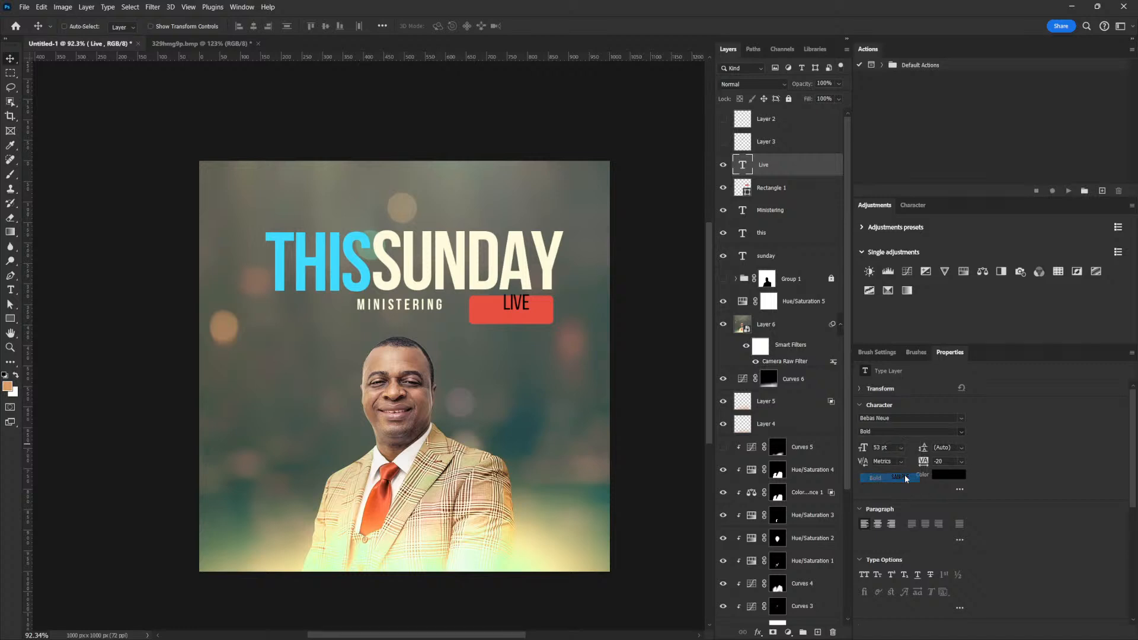
Move LIVE onto the red badge, enlarge it, and colour it cream sampled from SUNDAY.
{"action": "left_click_drag", "start_coordinate": [539, 313], "coordinate": [510, 297]}
{"action": "key", "text": "ctrl+t"}
{"action": "key", "text": "Return"}
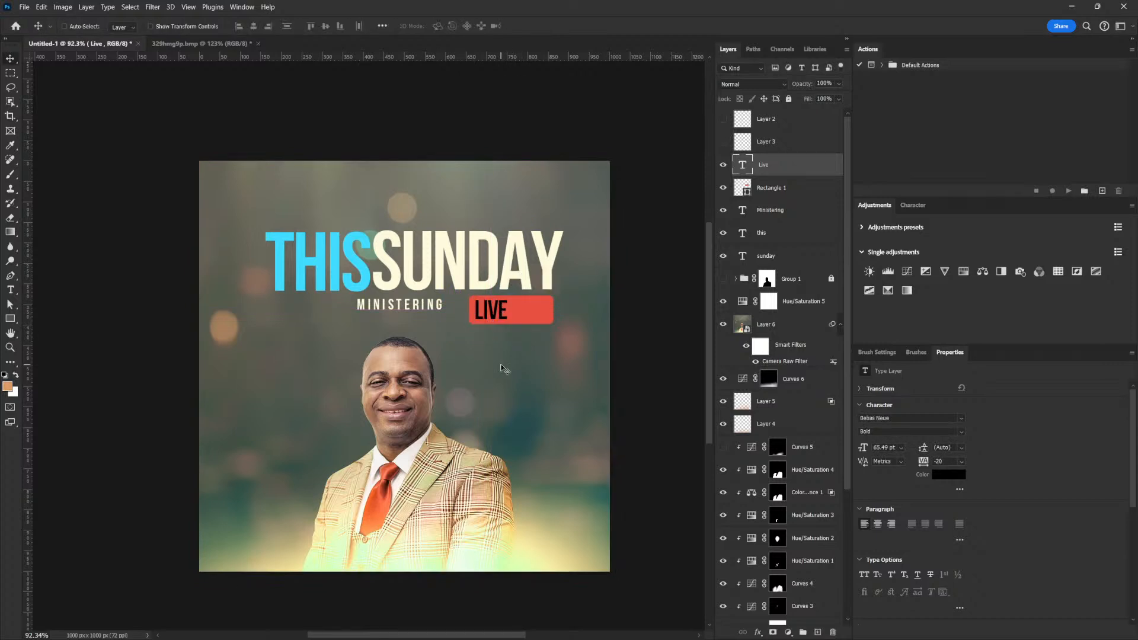
{"action": "left_click", "coordinate": [942, 475]}
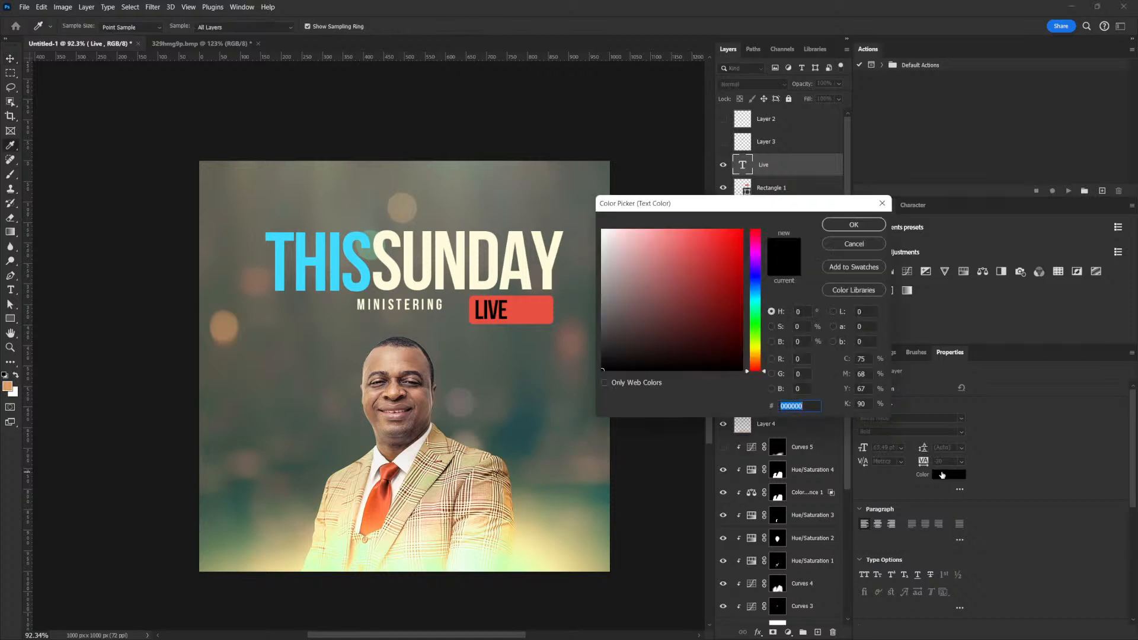
{"action": "left_click", "coordinate": [531, 241]}
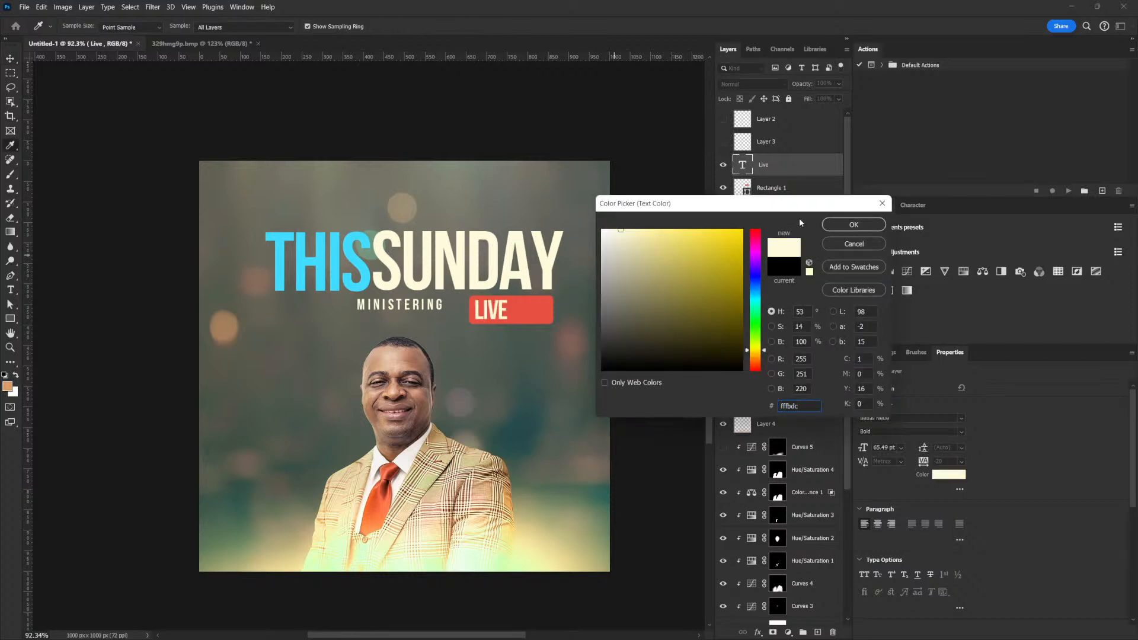
{"action": "left_click", "coordinate": [829, 224]}
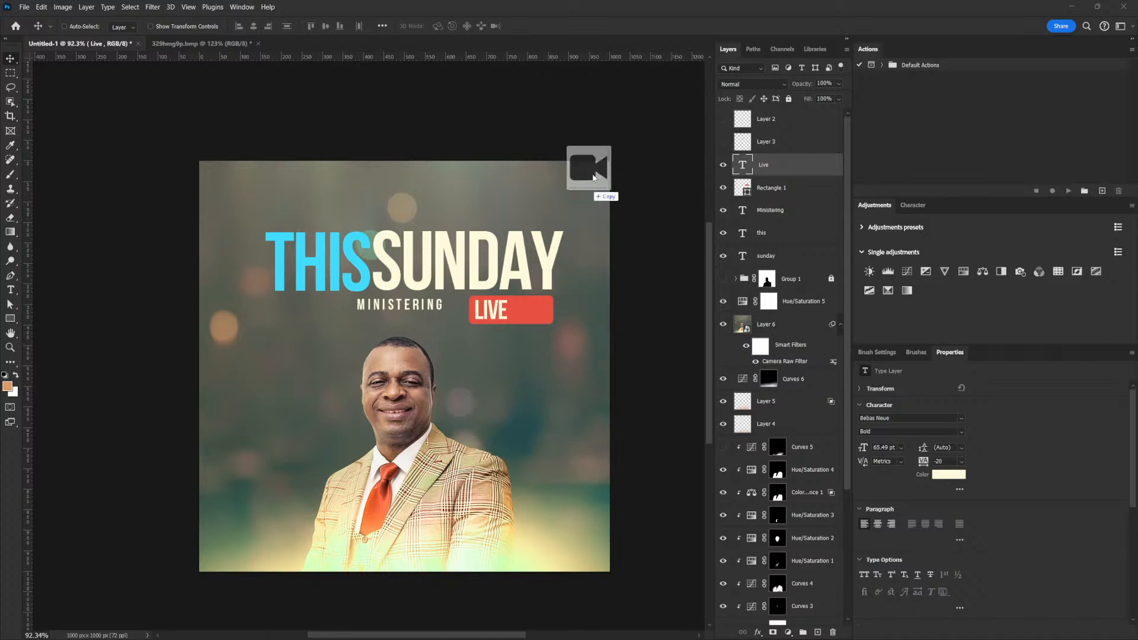
Shrink the placed camera icon to fit the badge and nudge it up and left.
{"action": "left_click_drag", "start_coordinate": [610, 161], "coordinate": [549, 328]}
{"action": "key", "text": "Return"}
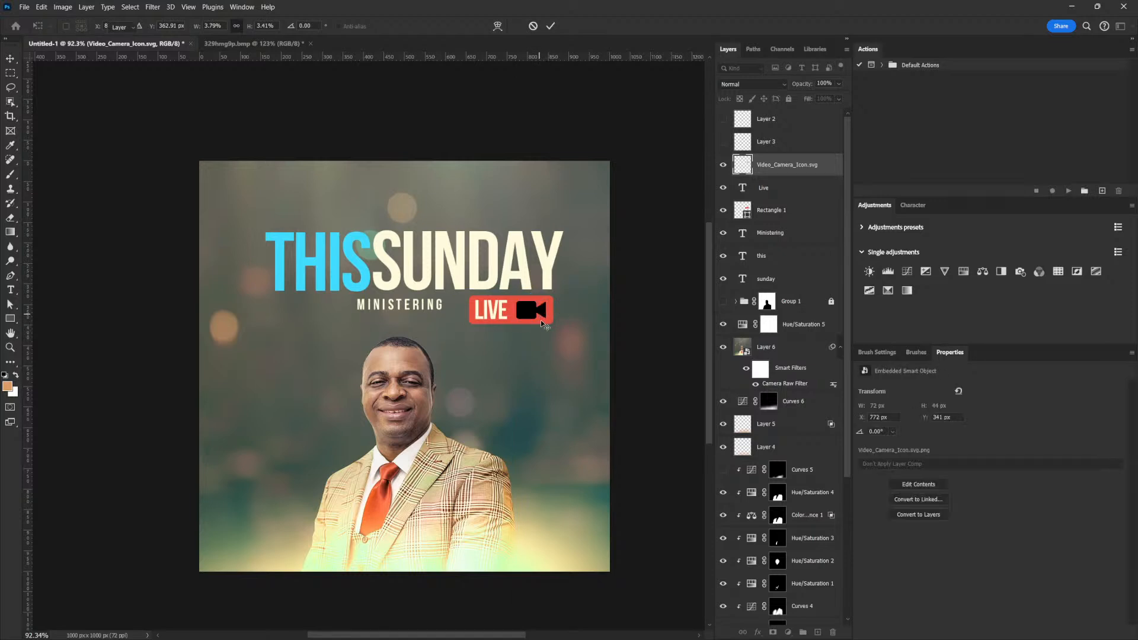
{"action": "key", "text": "Left"}
{"action": "key", "text": "Left"}
{"action": "key", "text": "Left"}
{"action": "key", "text": "Left"}
{"action": "key", "text": "Up"}
{"action": "key", "text": "Up"}
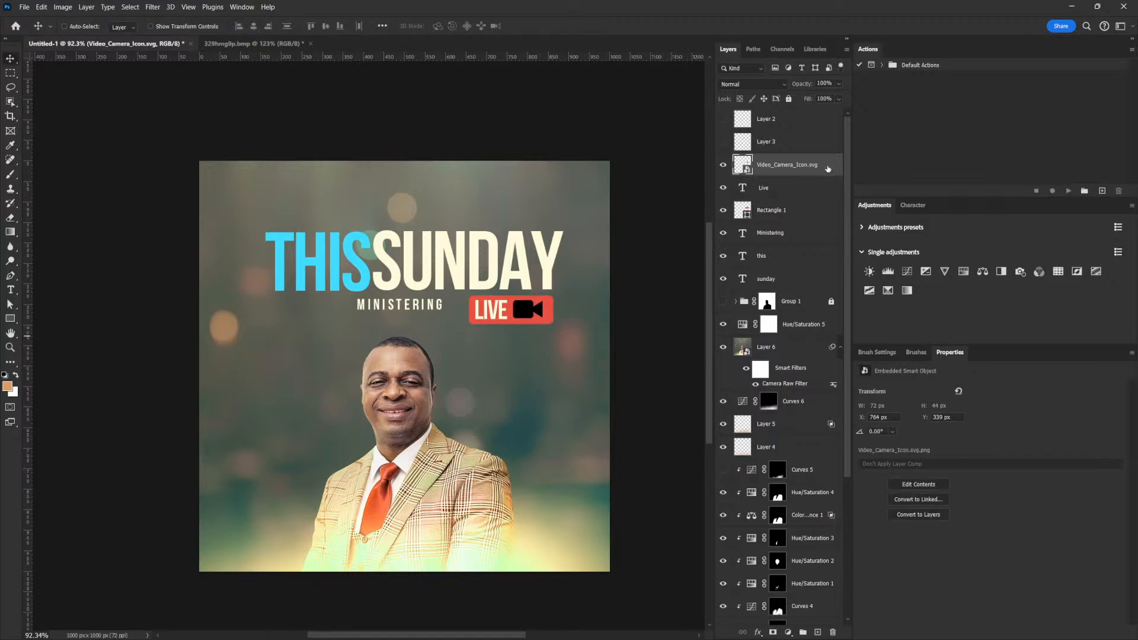
Add a Color Overlay to the camera icon using the cream sampled from SUNDAY.
{"action": "key", "text": "F2"}
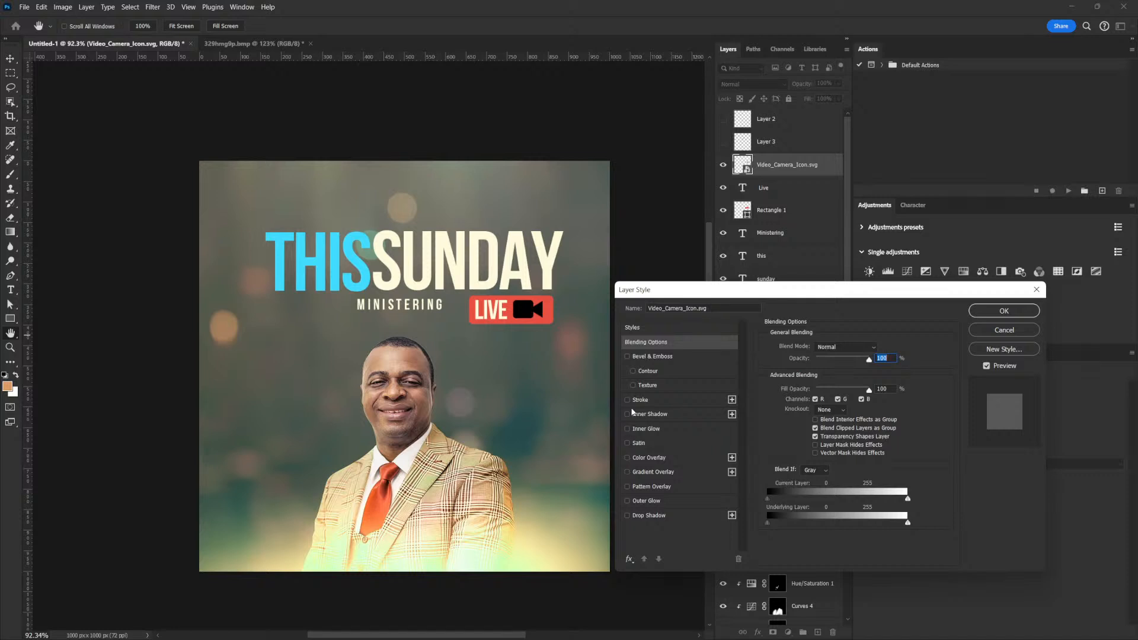
{"action": "left_click", "coordinate": [627, 457]}
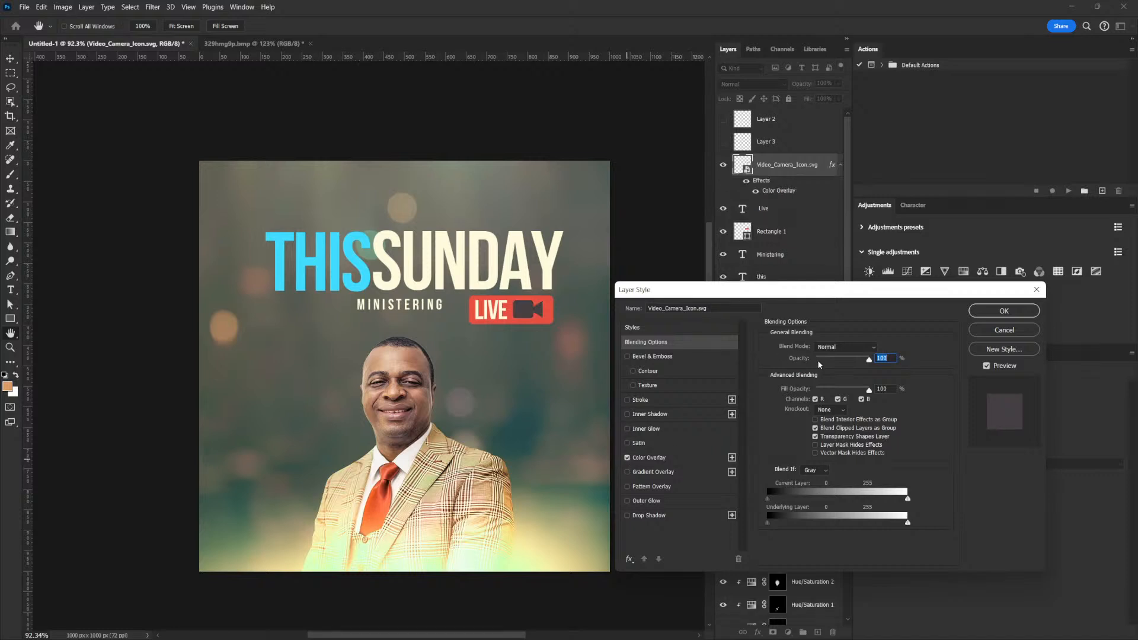
{"action": "left_click", "coordinate": [665, 458]}
{"action": "left_click", "coordinate": [870, 347]}
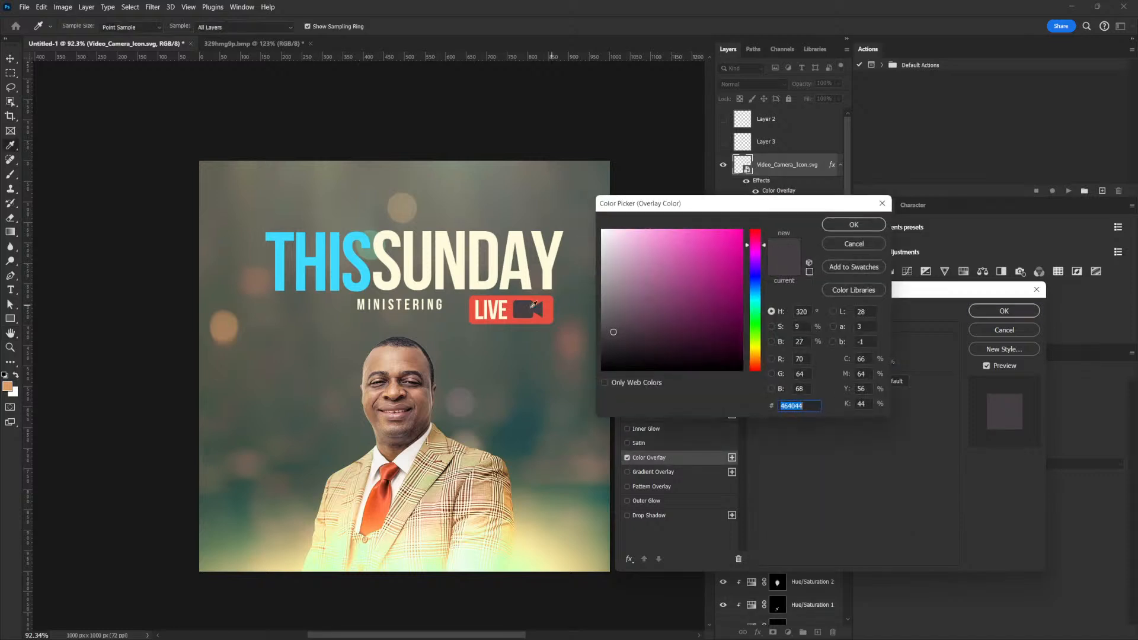
{"action": "left_click", "coordinate": [504, 252]}
{"action": "left_click", "coordinate": [854, 225]}
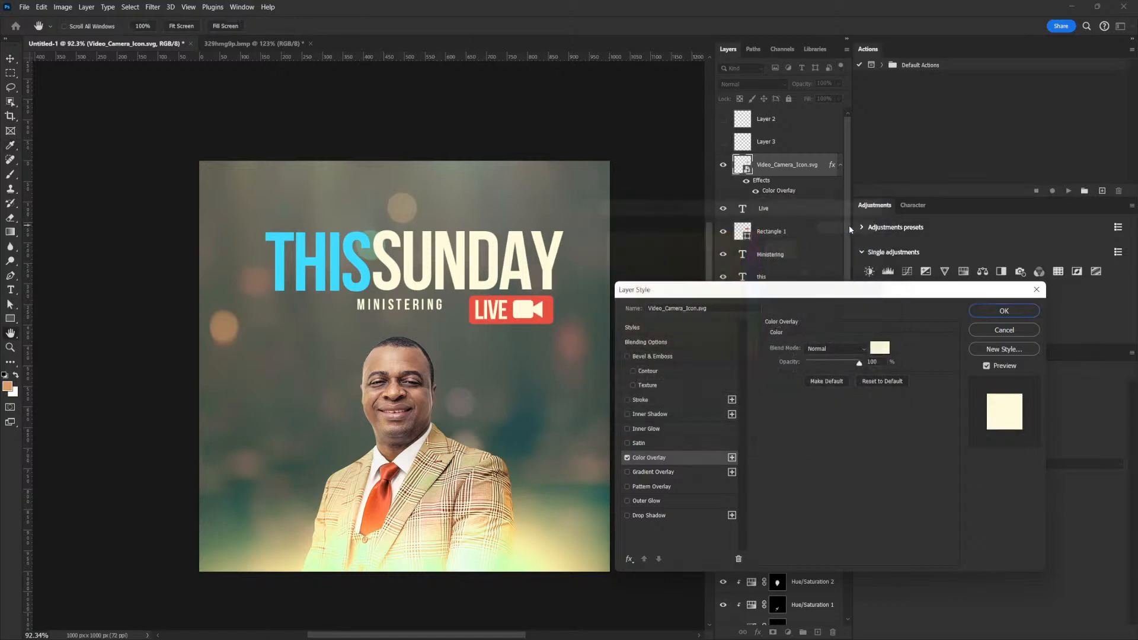
{"action": "left_click", "coordinate": [978, 311]}
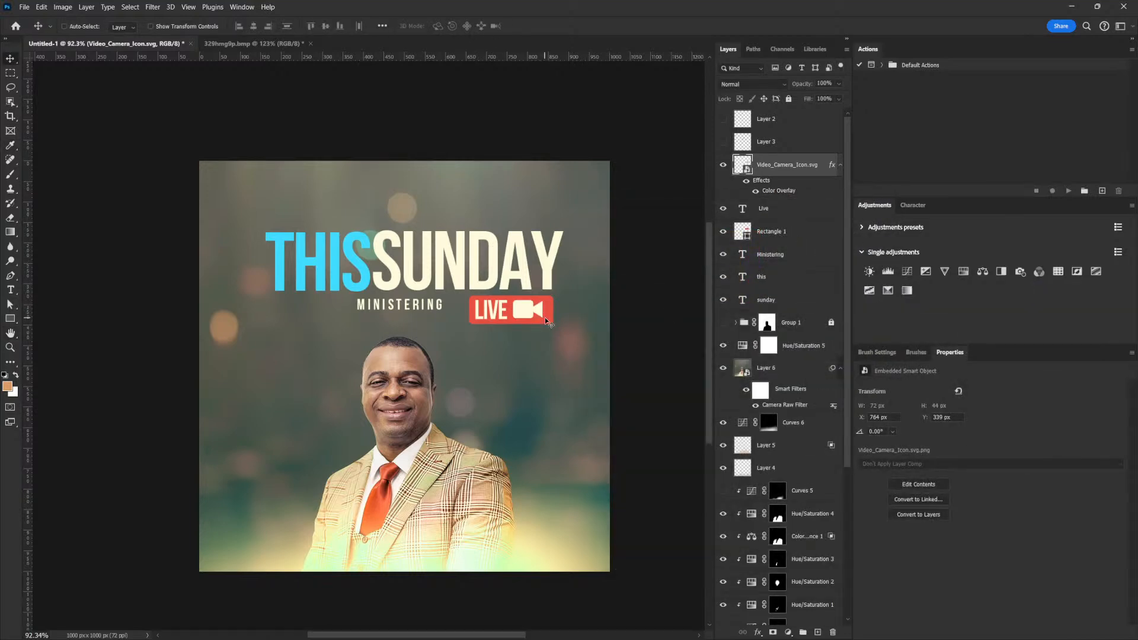
Narrow the camera icon and the red rectangle horizontally to tighten the badge.
{"action": "key", "text": "ctrl+t"}
{"action": "scroll", "coordinate": [545, 320], "scroll_direction": "up", "scroll_amount": 3}
{"action": "left_click_drag", "start_coordinate": [551, 330], "coordinate": [545, 330]}
{"action": "key", "text": "Return"}
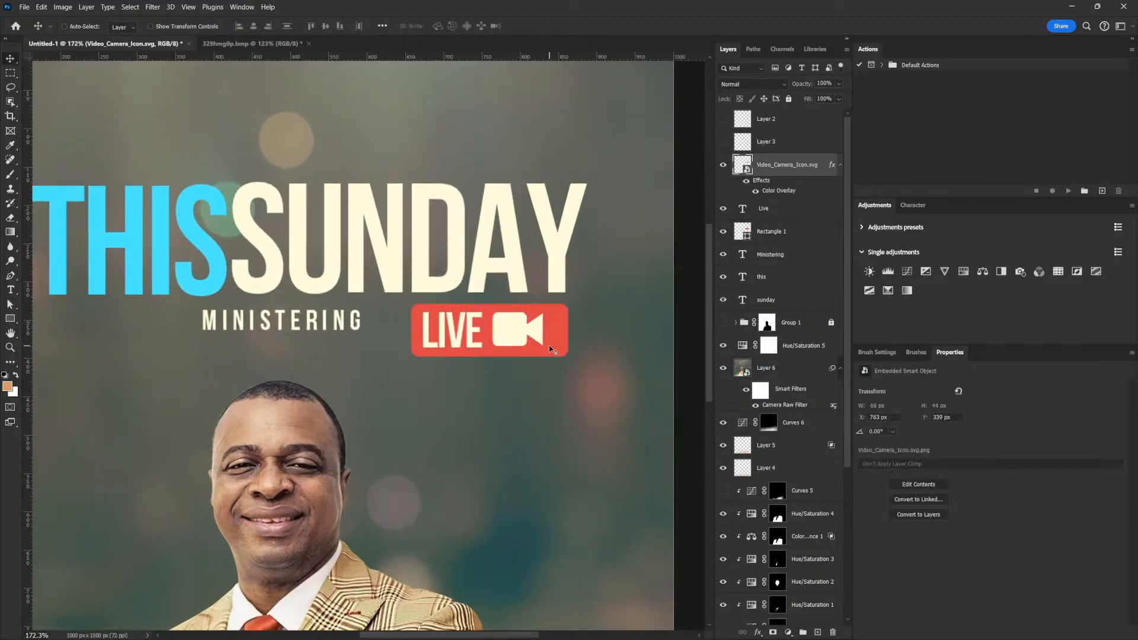
{"action": "right_click", "coordinate": [561, 325]}
{"action": "left_click", "coordinate": [584, 329]}
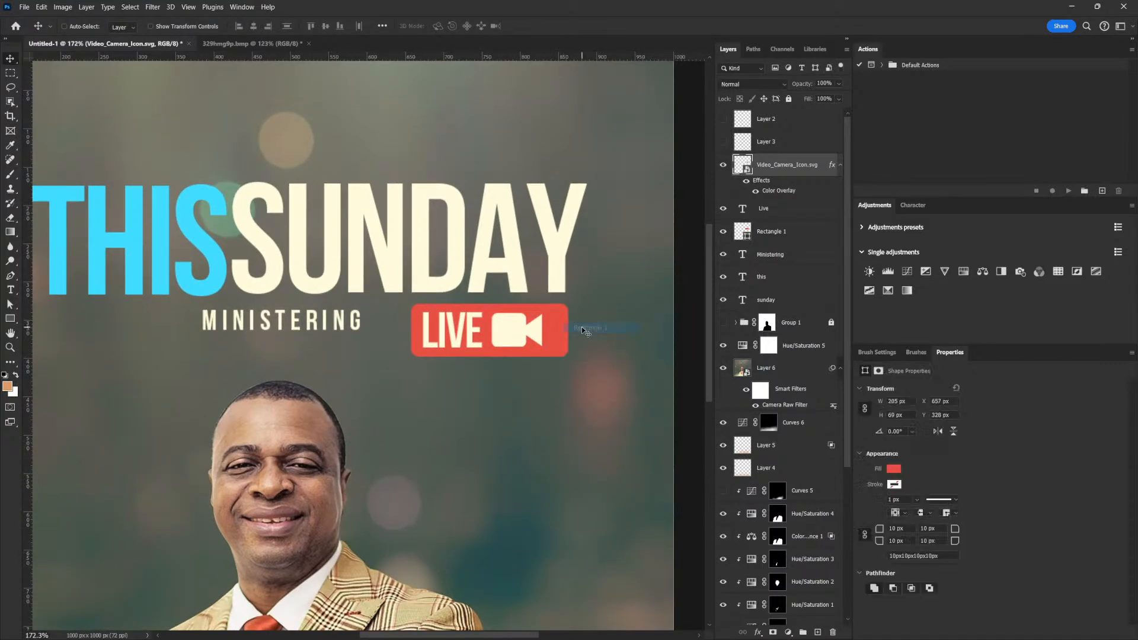
{"action": "key", "text": "ctrl+t"}
{"action": "left_click_drag", "start_coordinate": [567, 329], "coordinate": [556, 327]}
{"action": "key", "text": "Return"}
Select the LIVE text, rectangle and camera icon and reposition the badge beside MINISTERING.
{"action": "left_click", "coordinate": [768, 210], "text": "ctrl"}
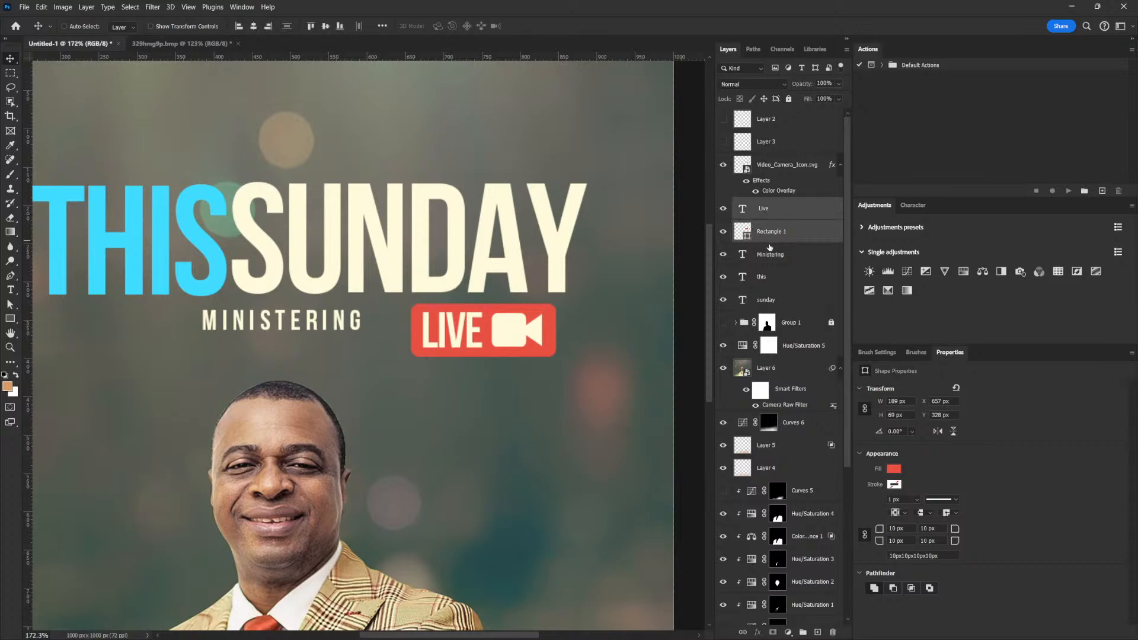
{"action": "left_click", "coordinate": [771, 253], "text": "ctrl"}
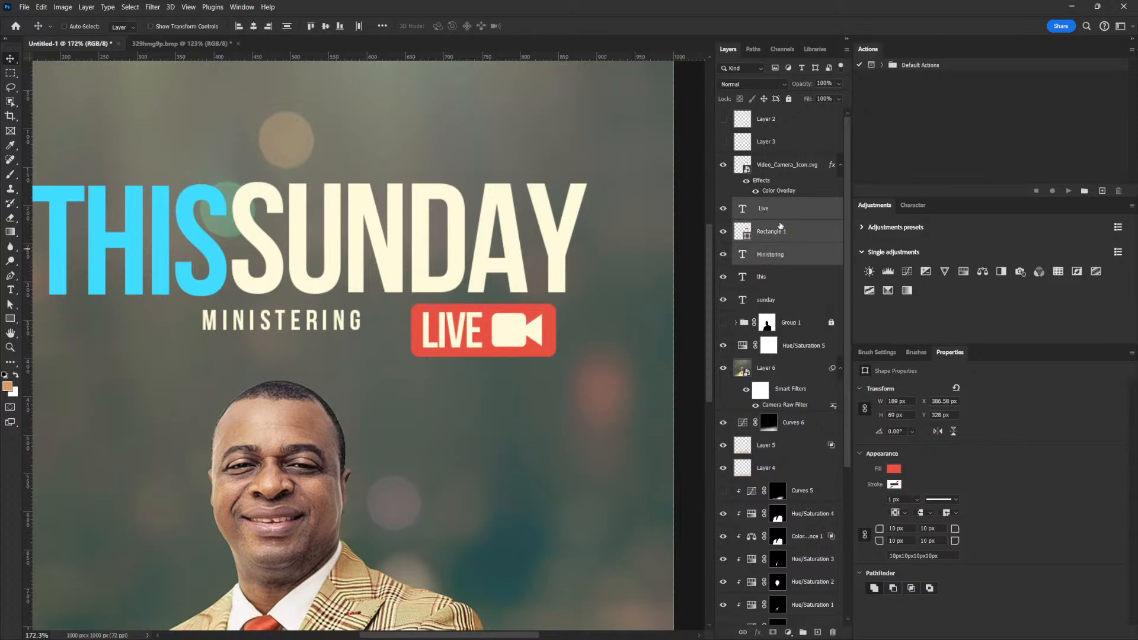
{"action": "left_click_drag", "start_coordinate": [532, 328], "coordinate": [550, 328]}
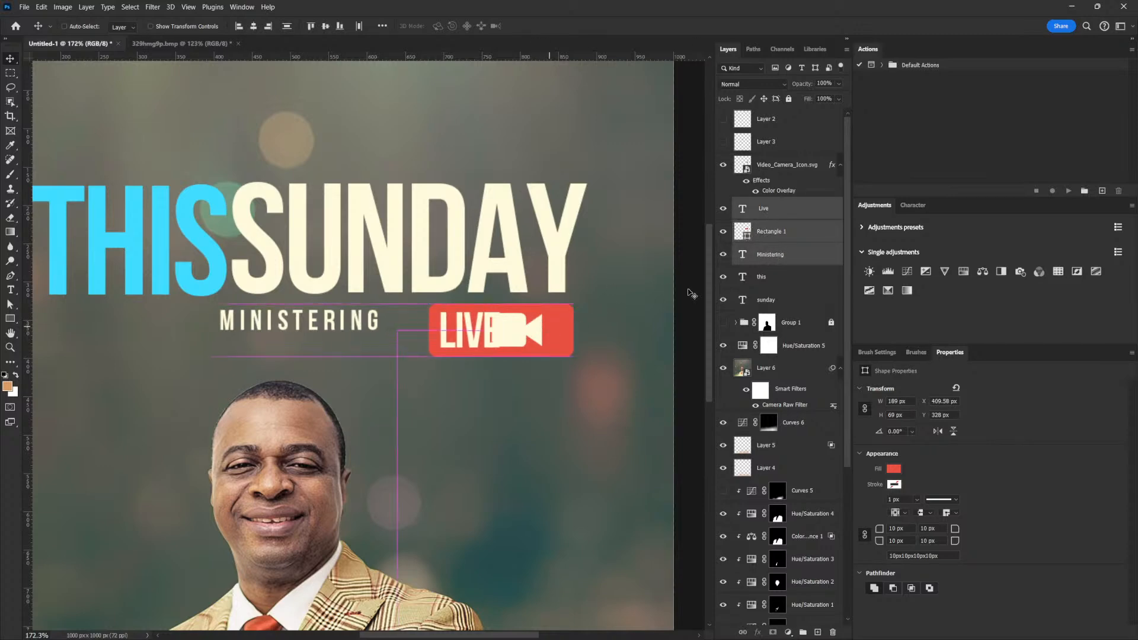
{"action": "key", "text": "ctrl+z"}
{"action": "left_click", "coordinate": [841, 166]}
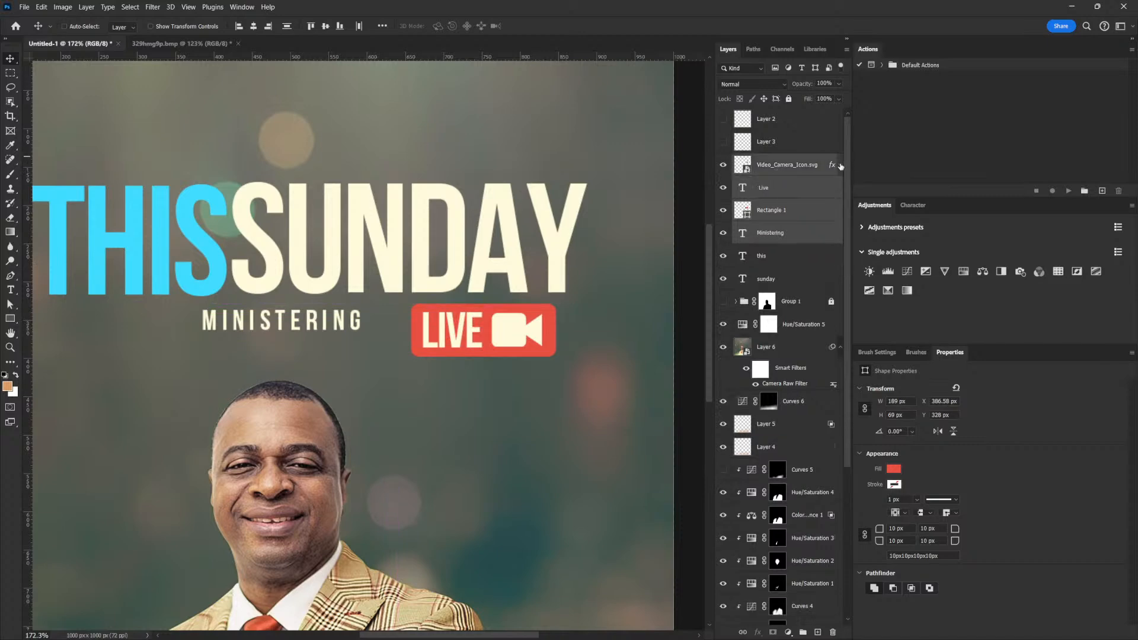
{"action": "left_click", "coordinate": [783, 234], "text": "ctrl"}
{"action": "left_click_drag", "start_coordinate": [439, 338], "coordinate": [408, 349]}
{"action": "left_click_drag", "start_coordinate": [611, 386], "coordinate": [343, 390]}
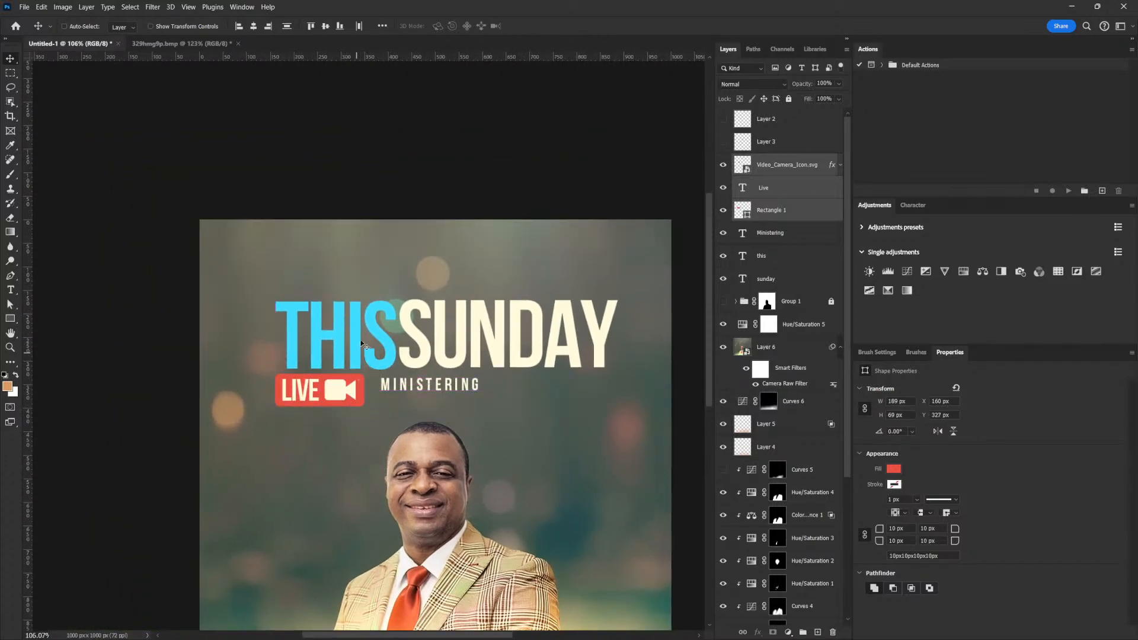
{"action": "left_click_drag", "start_coordinate": [431, 394], "coordinate": [622, 393]}
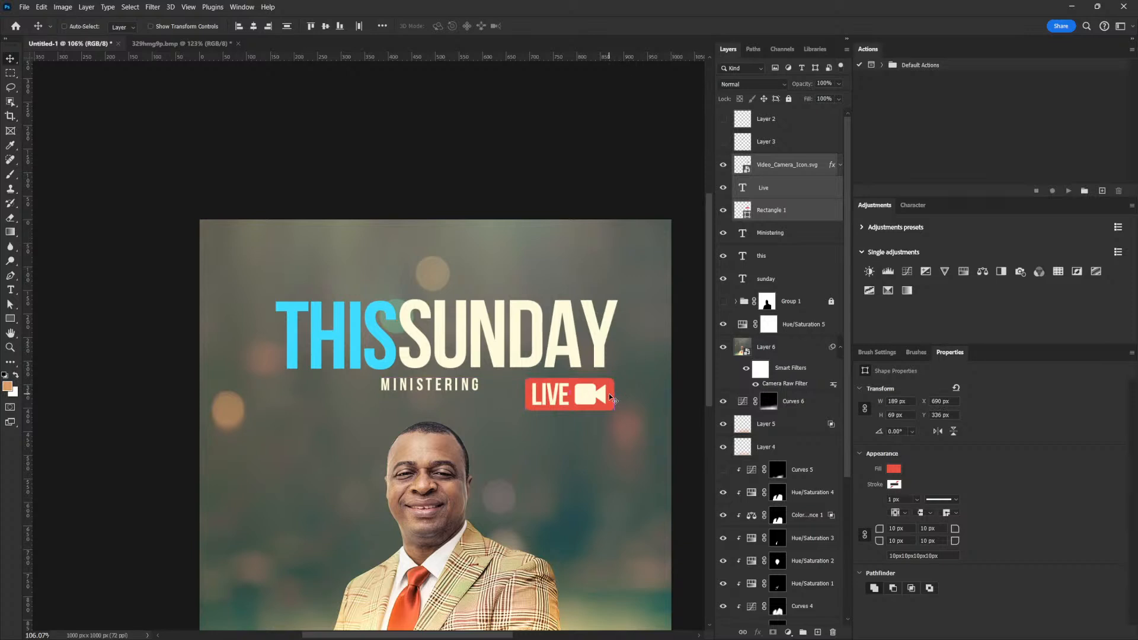
Scale the whole LIVE badge down to about 148 × 54 px and nudge it up.
{"action": "key", "text": "ctrl+t"}
{"action": "left_click_drag", "start_coordinate": [520, 413], "coordinate": [541, 407]}
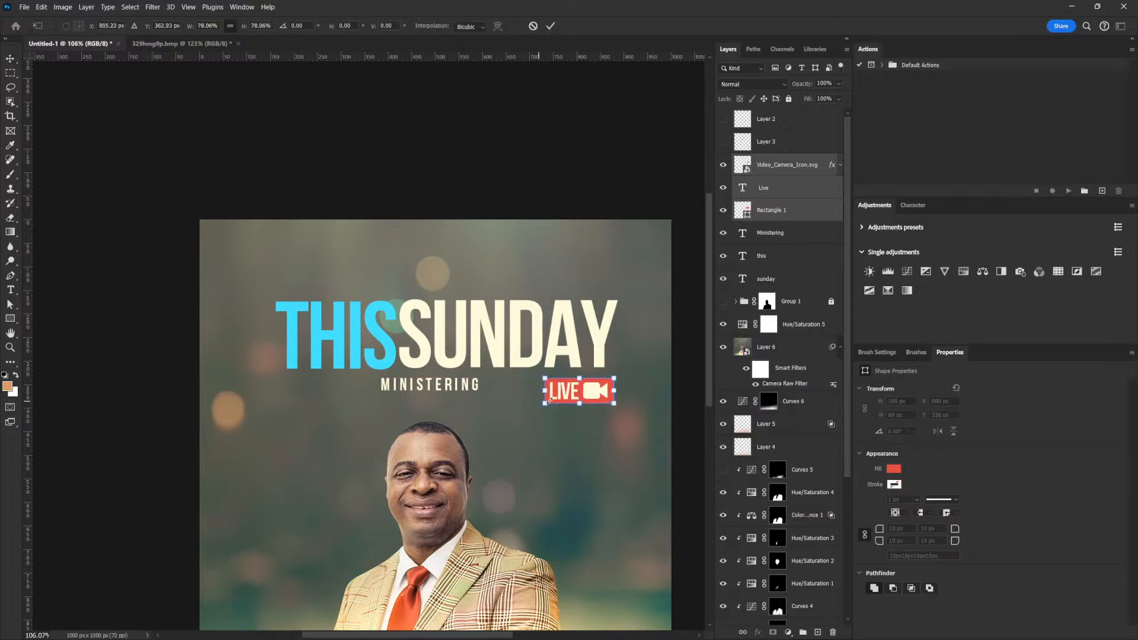
{"action": "key", "text": "Return"}
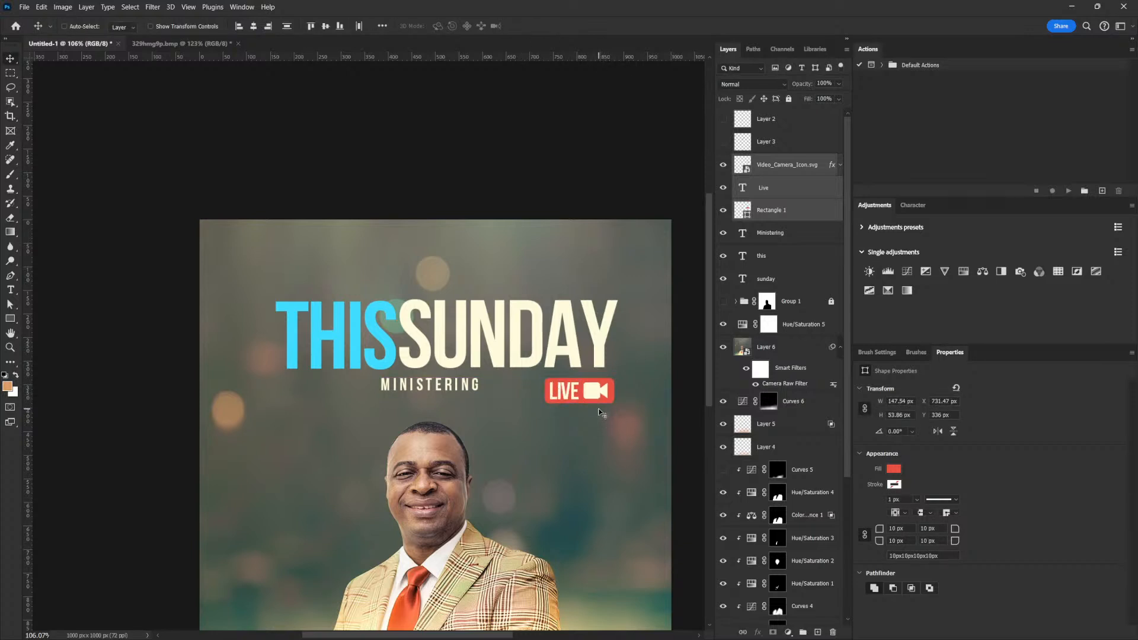
{"action": "key", "text": "Up"}
{"action": "key", "text": "Up"}
{"action": "key", "text": "Up"}
{"action": "key", "text": "Up"}
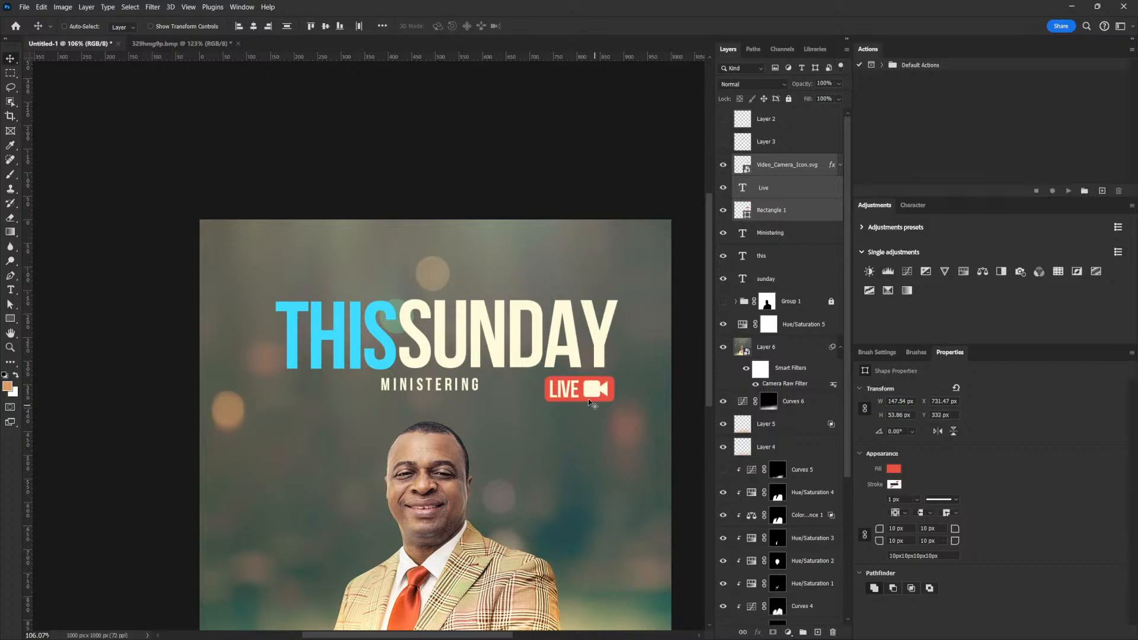
Place the MINISTERING text right next to the LIVE badge.
{"action": "right_click", "coordinate": [455, 378]}
{"action": "right_click", "coordinate": [451, 384]}
{"action": "left_click", "coordinate": [479, 390]}
{"action": "left_click_drag", "start_coordinate": [513, 381], "coordinate": [580, 385]}
{"action": "left_click_drag", "start_coordinate": [647, 371], "coordinate": [562, 367]}
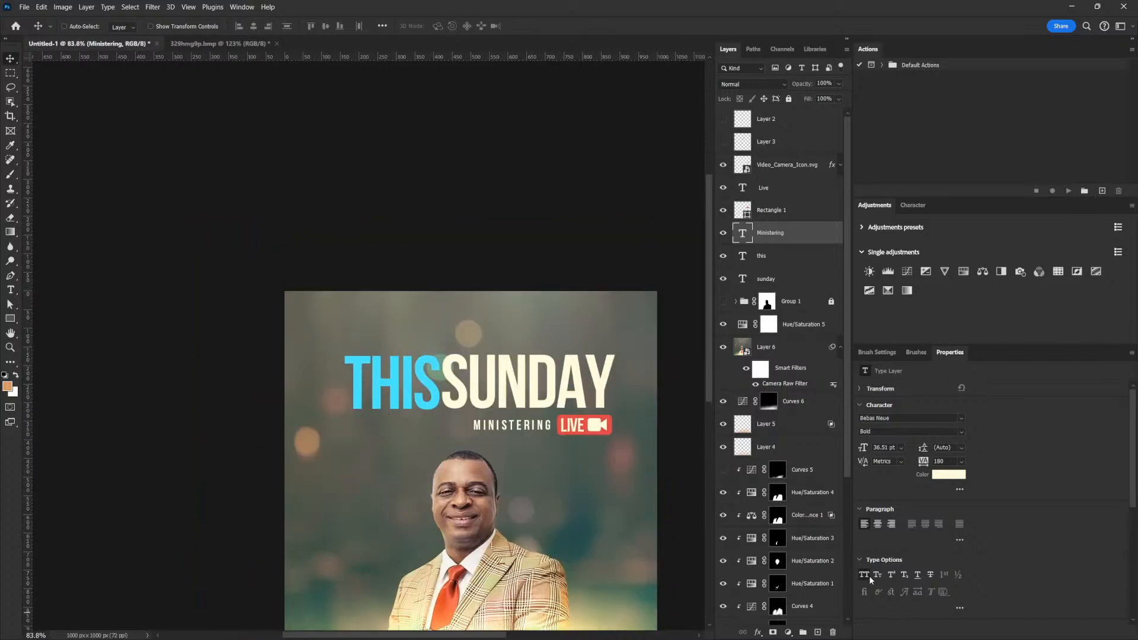
Scroll the font family list and apply Charletto Script to the MINISTERING text.
{"action": "left_click", "coordinate": [961, 418]}
{"action": "scroll", "coordinate": [1013, 217], "scroll_direction": "down", "scroll_amount": 3}
{"action": "scroll", "coordinate": [1013, 217], "scroll_direction": "down", "scroll_amount": 5}
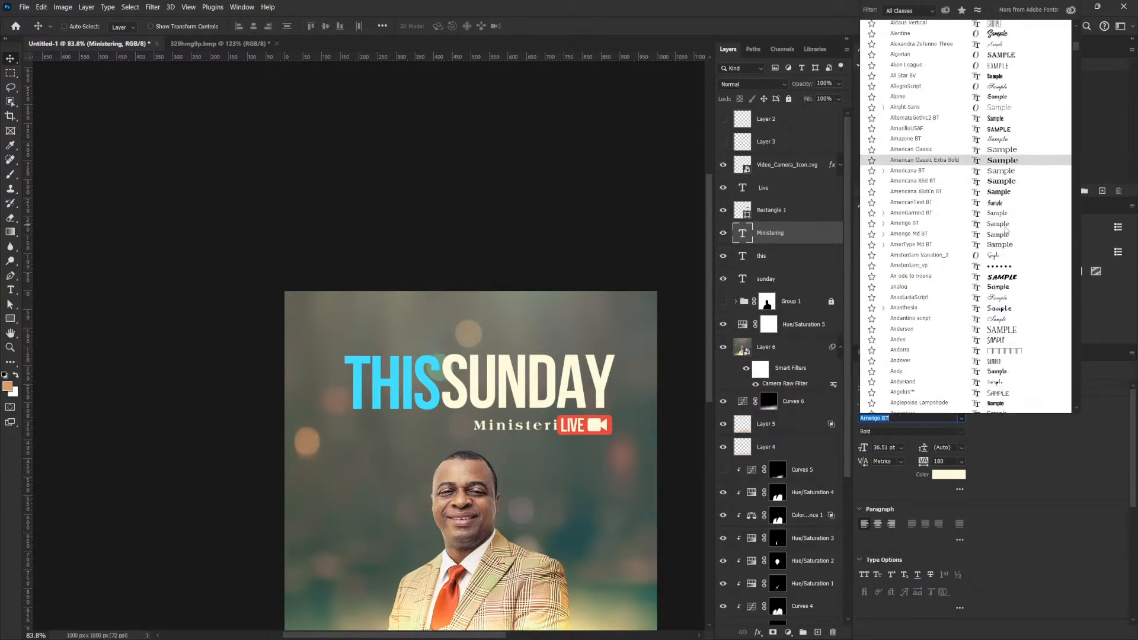
{"action": "scroll", "coordinate": [1014, 231], "scroll_direction": "down", "scroll_amount": 5}
{"action": "scroll", "coordinate": [1015, 301], "scroll_direction": "down", "scroll_amount": 8}
{"action": "scroll", "coordinate": [1017, 319], "scroll_direction": "down", "scroll_amount": 10}
{"action": "scroll", "coordinate": [1017, 320], "scroll_direction": "down", "scroll_amount": 10}
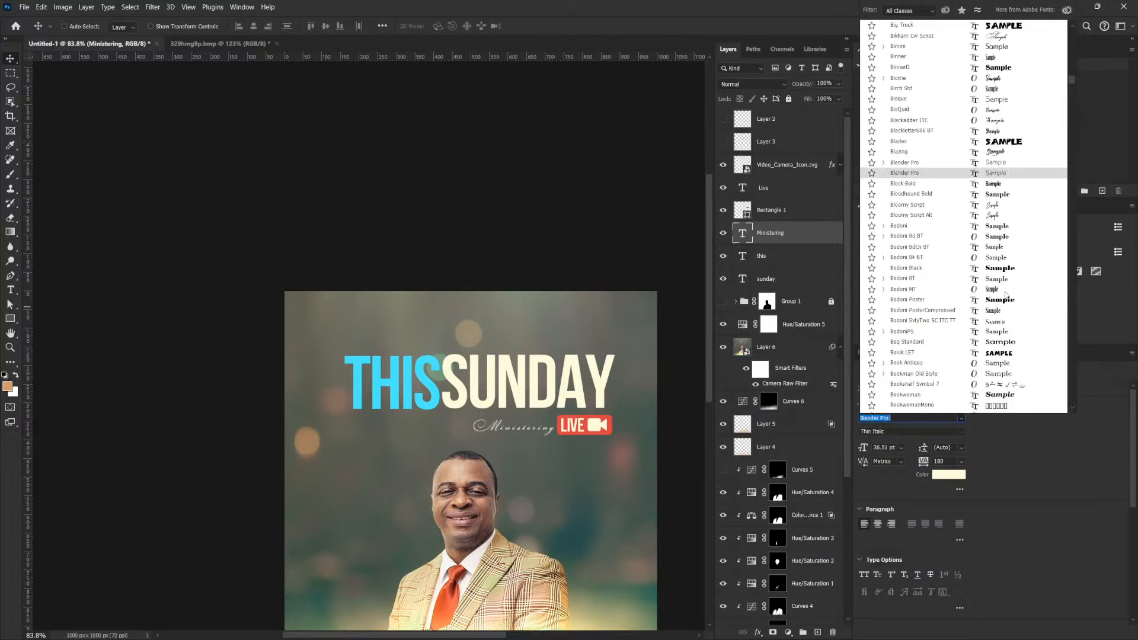
{"action": "scroll", "coordinate": [1003, 284], "scroll_direction": "down", "scroll_amount": 8}
{"action": "scroll", "coordinate": [1000, 268], "scroll_direction": "down", "scroll_amount": 5}
{"action": "scroll", "coordinate": [1005, 294], "scroll_direction": "down", "scroll_amount": 2}
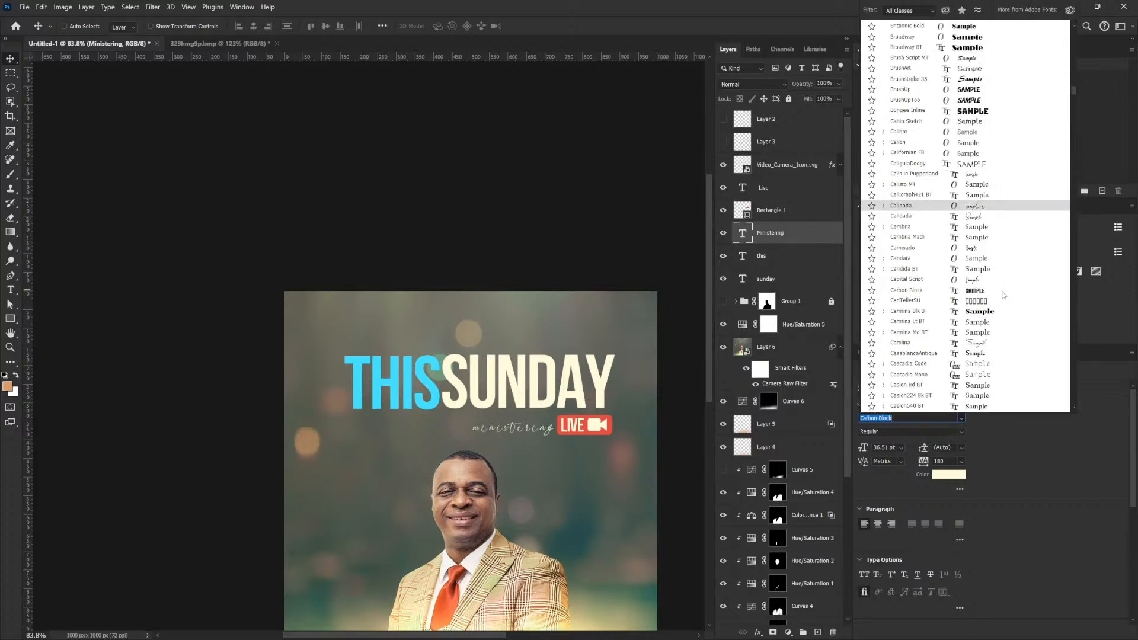
{"action": "scroll", "coordinate": [974, 283], "scroll_direction": "down", "scroll_amount": 8}
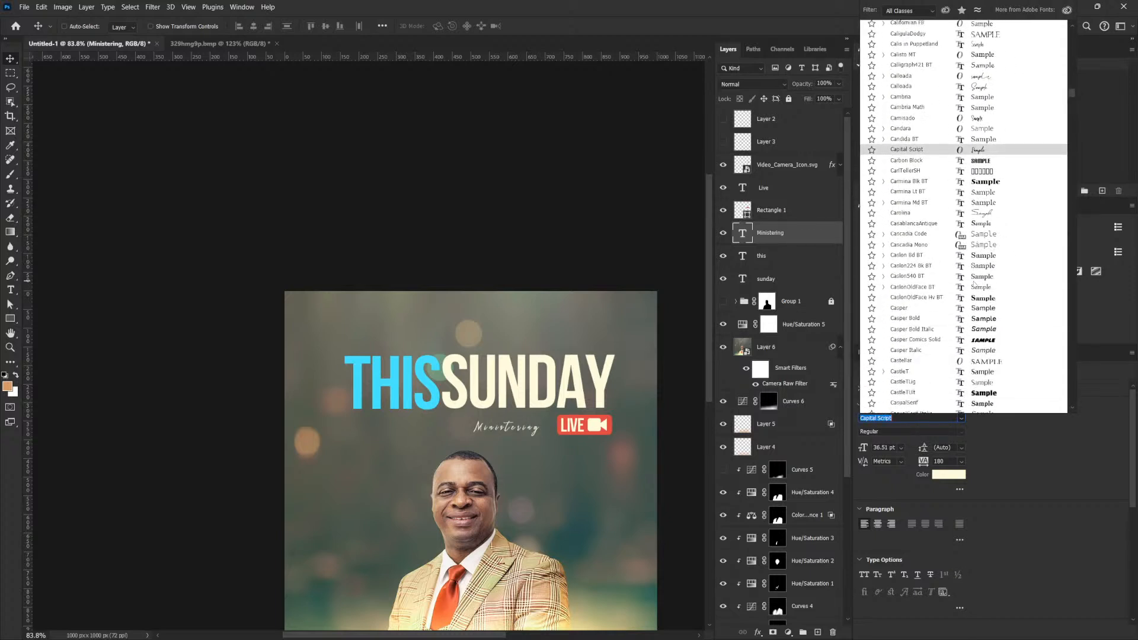
{"action": "scroll", "coordinate": [975, 284], "scroll_direction": "down", "scroll_amount": 11}
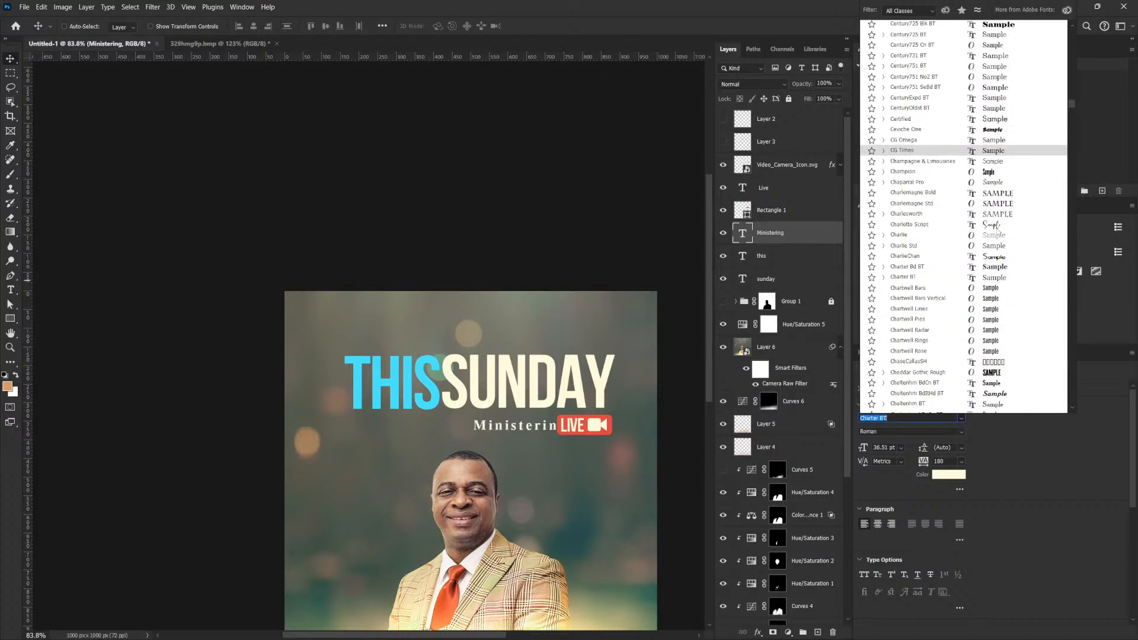
{"action": "left_click", "coordinate": [996, 225]}
Preview further fonts on MINISTERING, ending on a mixed-case serif style.
{"action": "scroll", "coordinate": [997, 266], "scroll_direction": "down", "scroll_amount": 11}
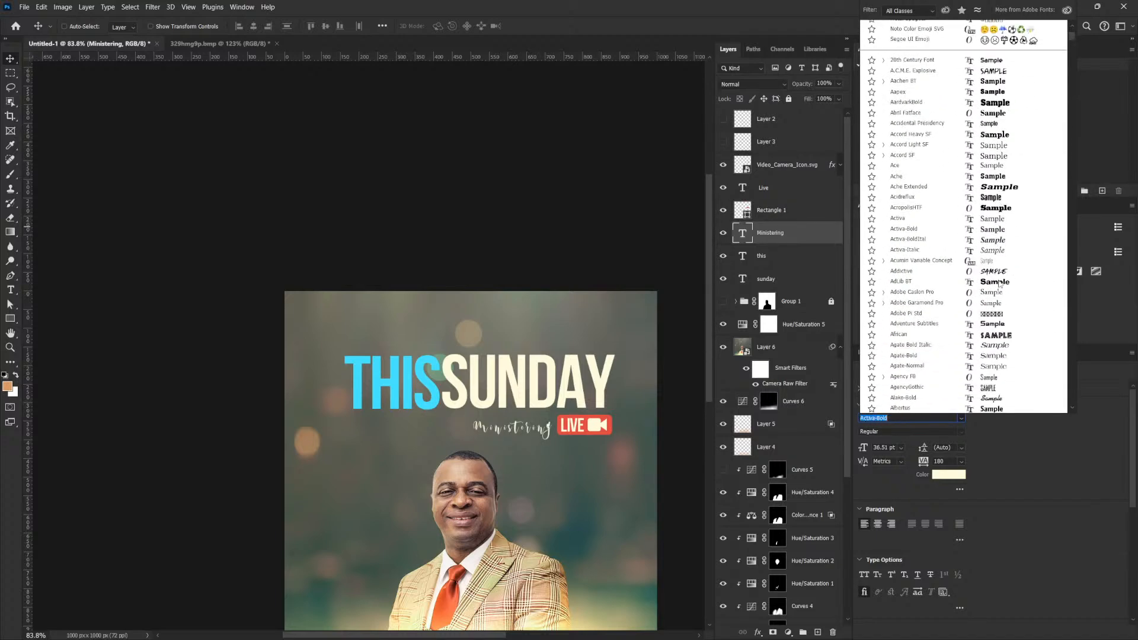
{"action": "scroll", "coordinate": [998, 312], "scroll_direction": "down", "scroll_amount": 2}
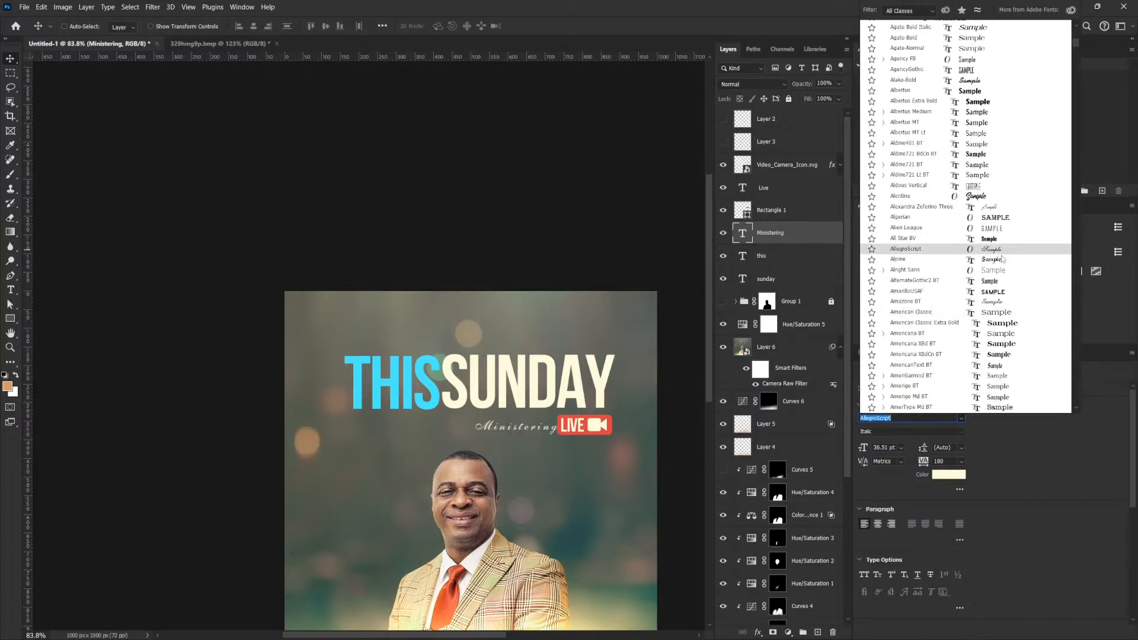
{"action": "scroll", "coordinate": [1001, 260], "scroll_direction": "down", "scroll_amount": 16}
{"action": "scroll", "coordinate": [1000, 280], "scroll_direction": "down", "scroll_amount": 6}
{"action": "scroll", "coordinate": [1003, 277], "scroll_direction": "down", "scroll_amount": 8}
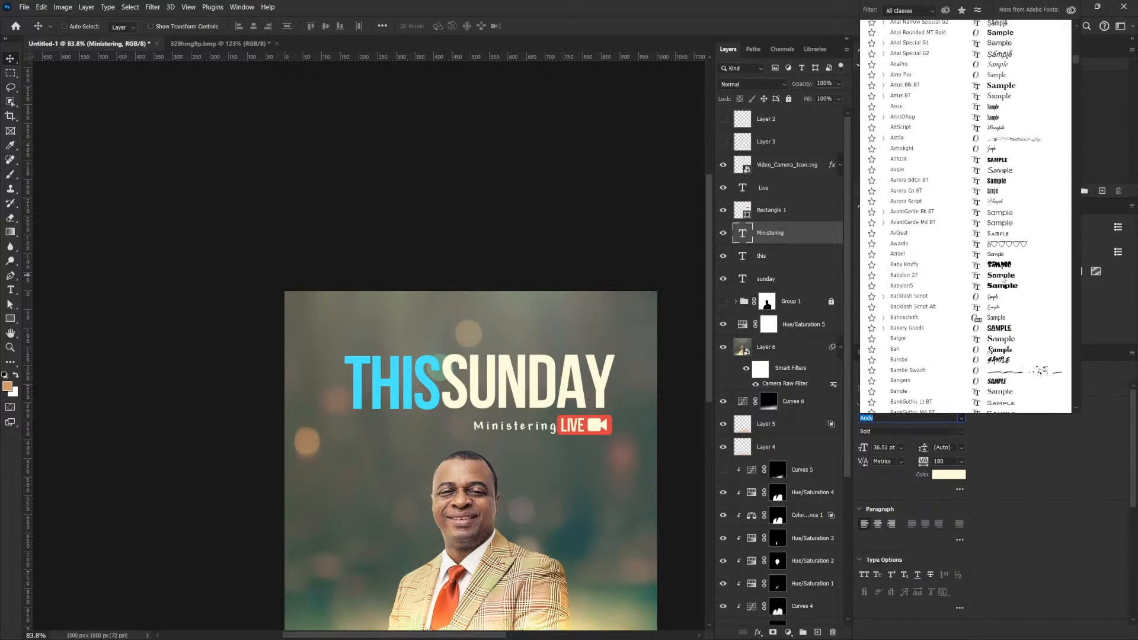
{"action": "scroll", "coordinate": [1001, 278], "scroll_direction": "down", "scroll_amount": 2}
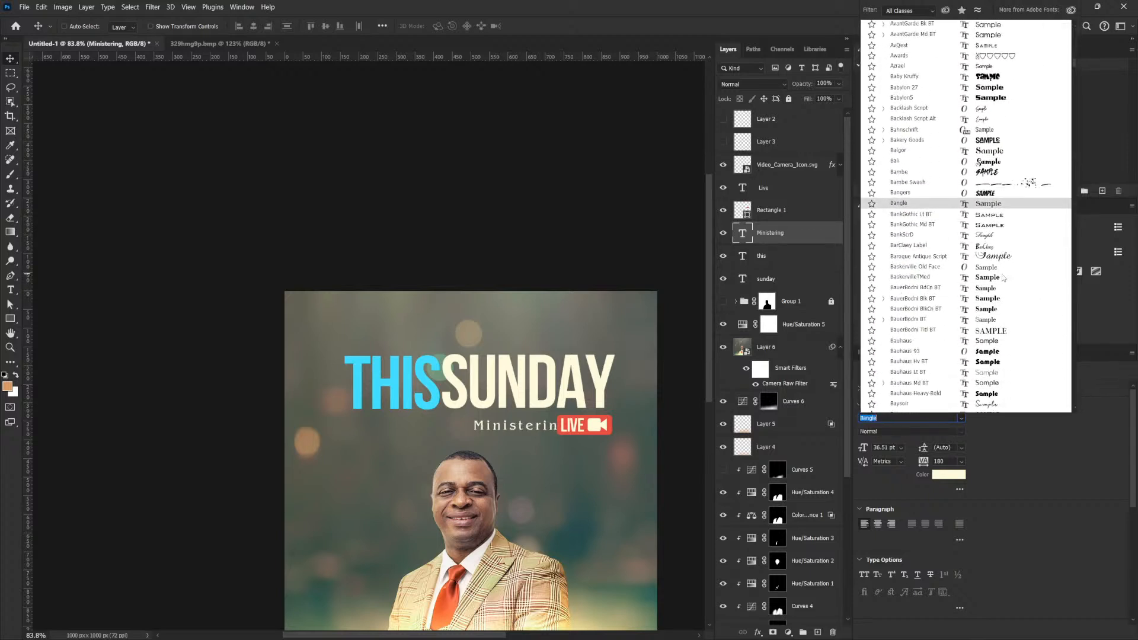
{"action": "scroll", "coordinate": [1002, 266], "scroll_direction": "down", "scroll_amount": 5}
{"action": "scroll", "coordinate": [1000, 272], "scroll_direction": "down", "scroll_amount": 2}
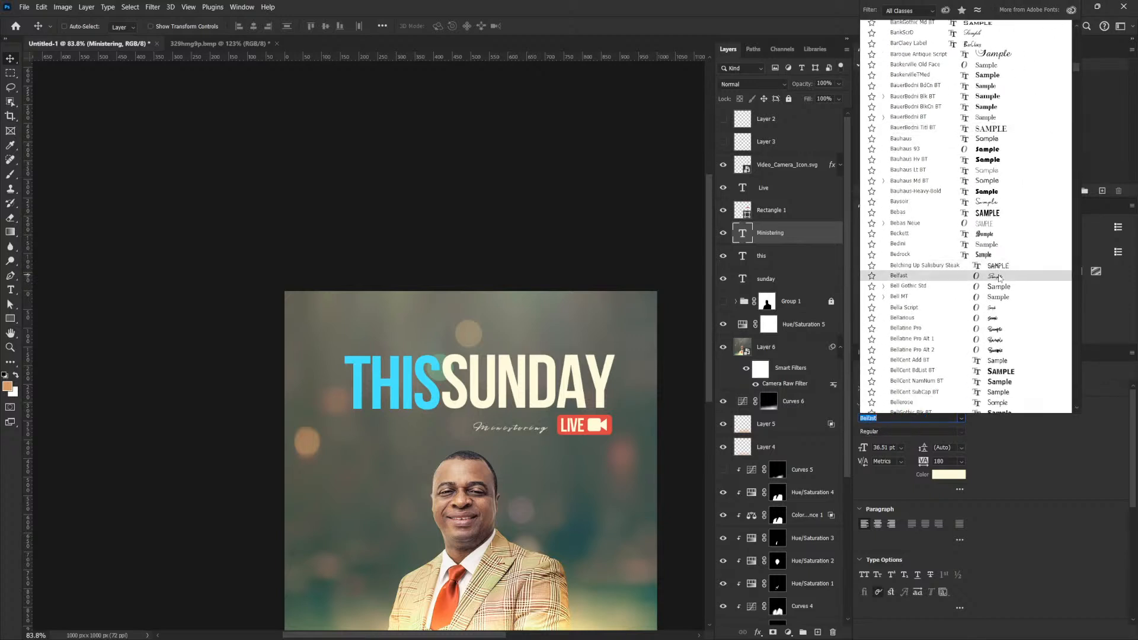
{"action": "scroll", "coordinate": [999, 278], "scroll_direction": "down", "scroll_amount": 10}
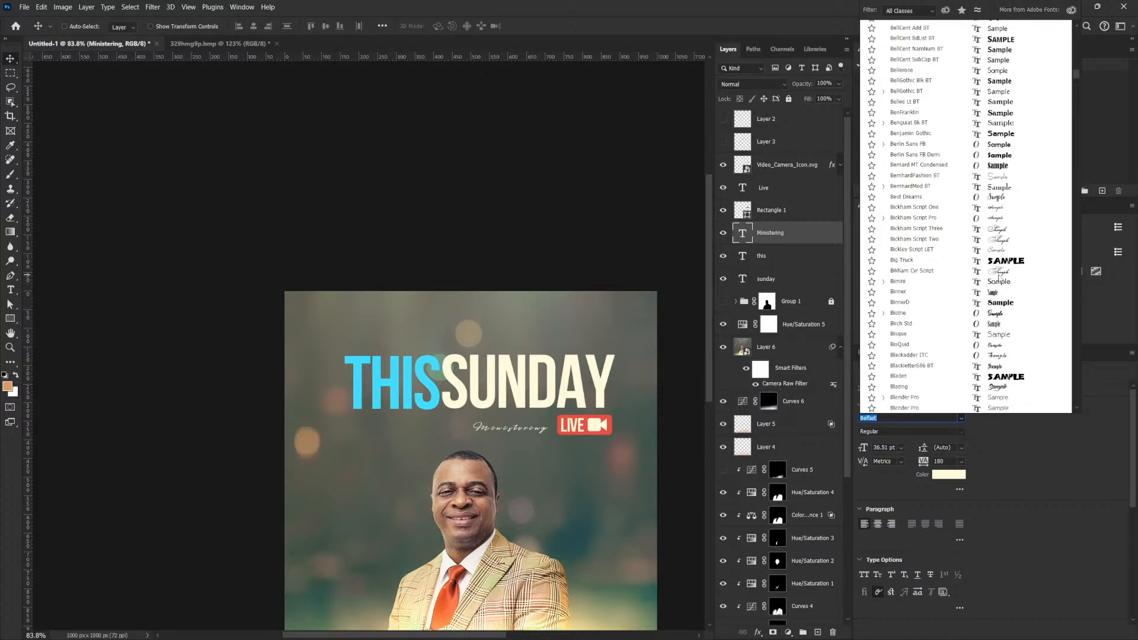
{"action": "scroll", "coordinate": [1001, 279], "scroll_direction": "down", "scroll_amount": 7}
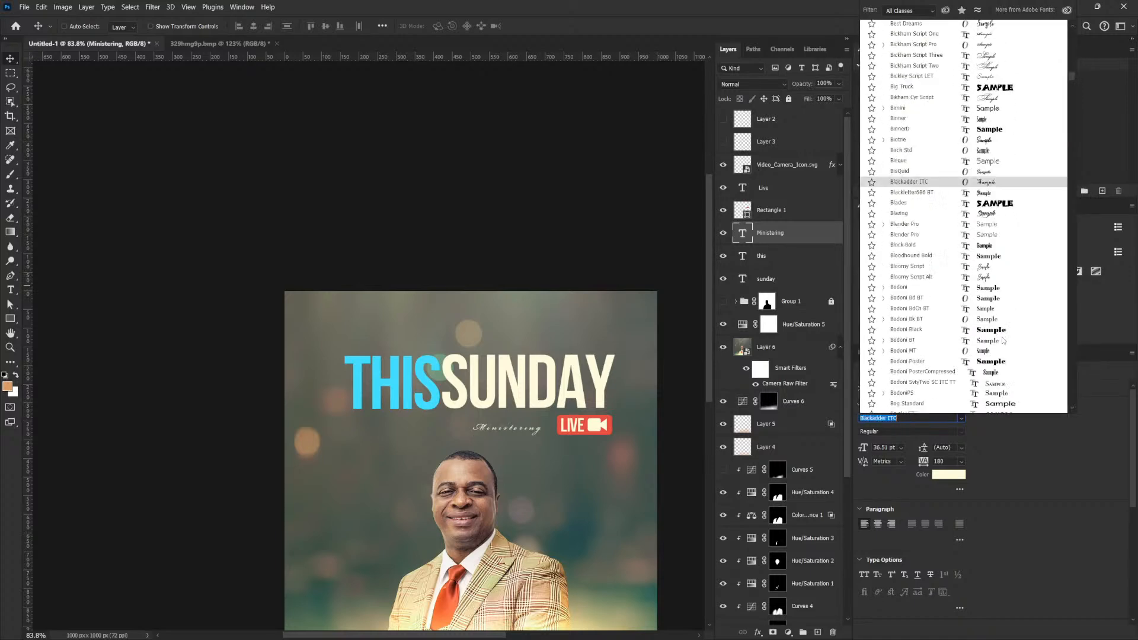
{"action": "scroll", "coordinate": [1000, 329], "scroll_direction": "down", "scroll_amount": 5}
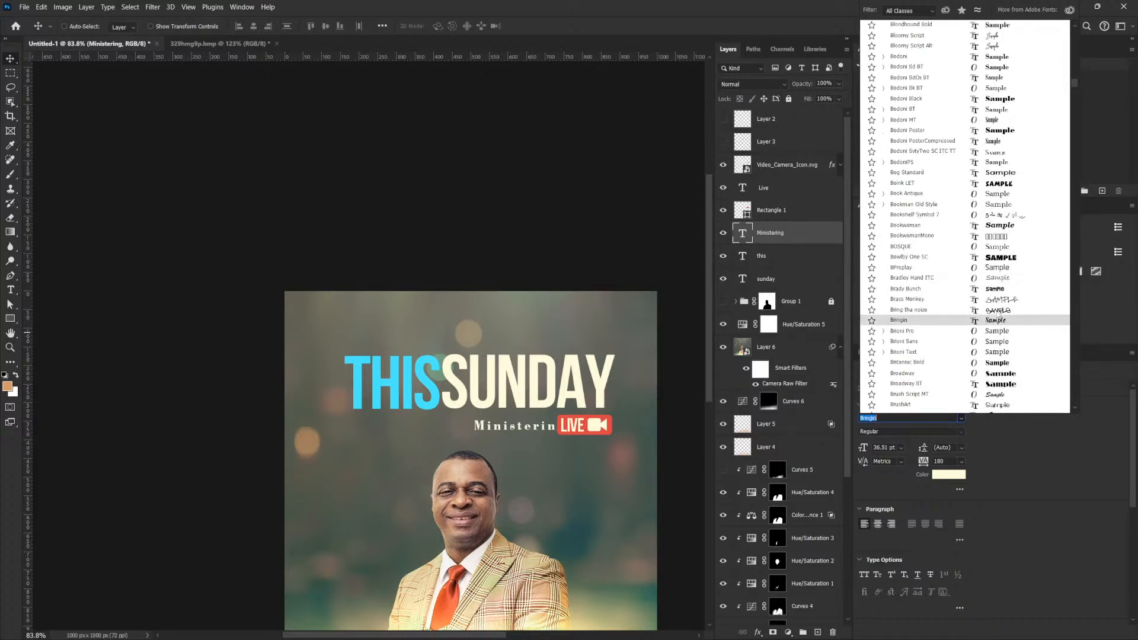
{"action": "scroll", "coordinate": [998, 312], "scroll_direction": "down", "scroll_amount": 6}
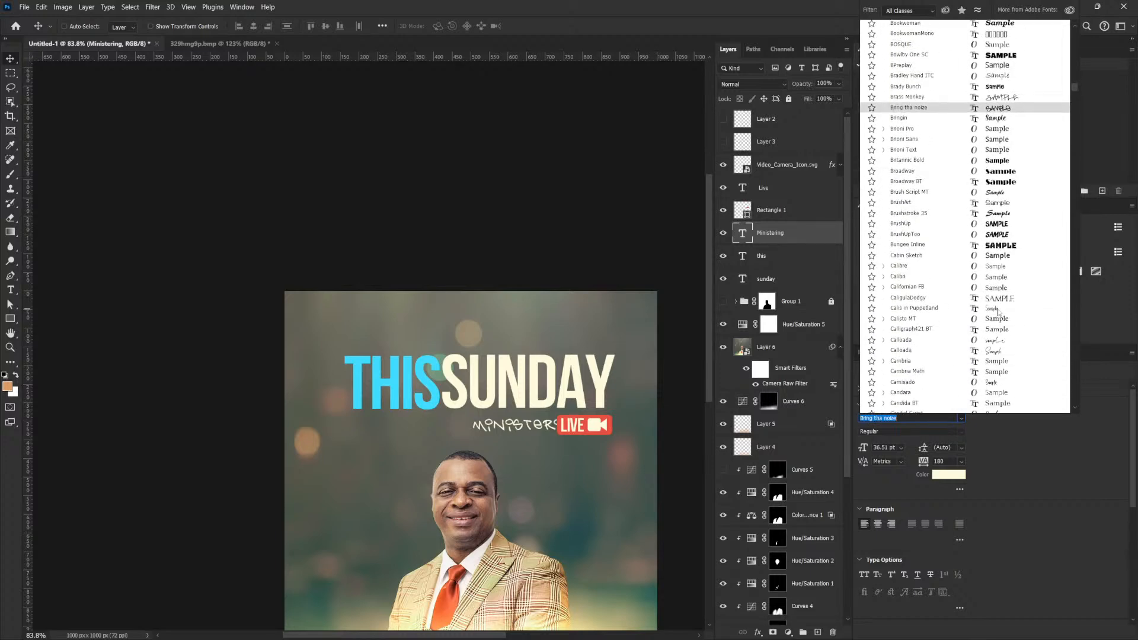
{"action": "scroll", "coordinate": [998, 311], "scroll_direction": "down", "scroll_amount": 6}
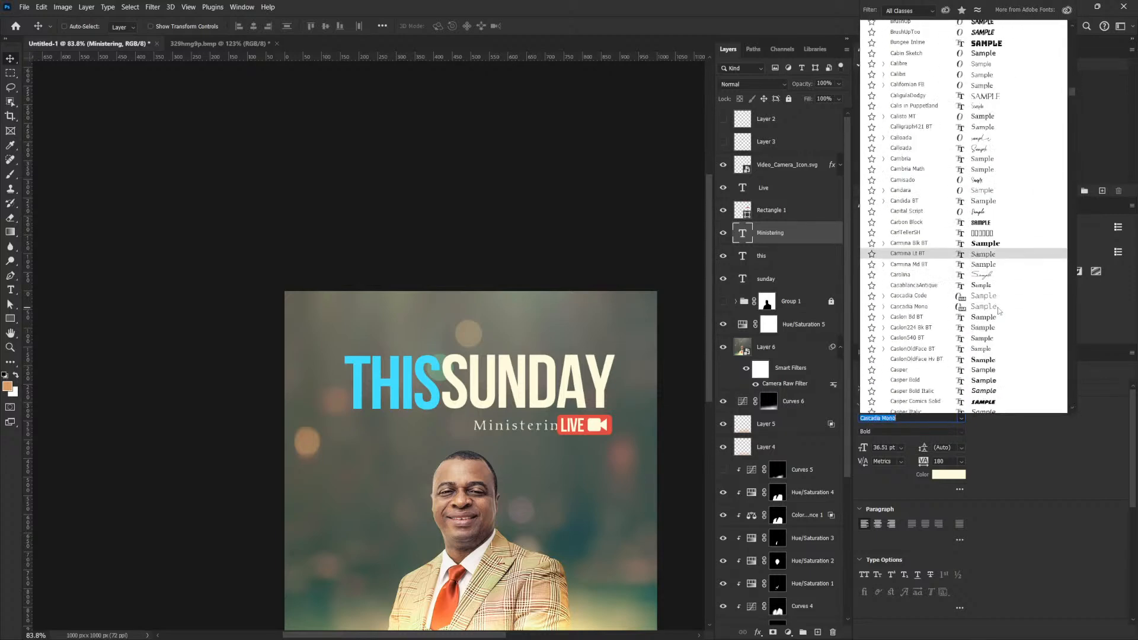
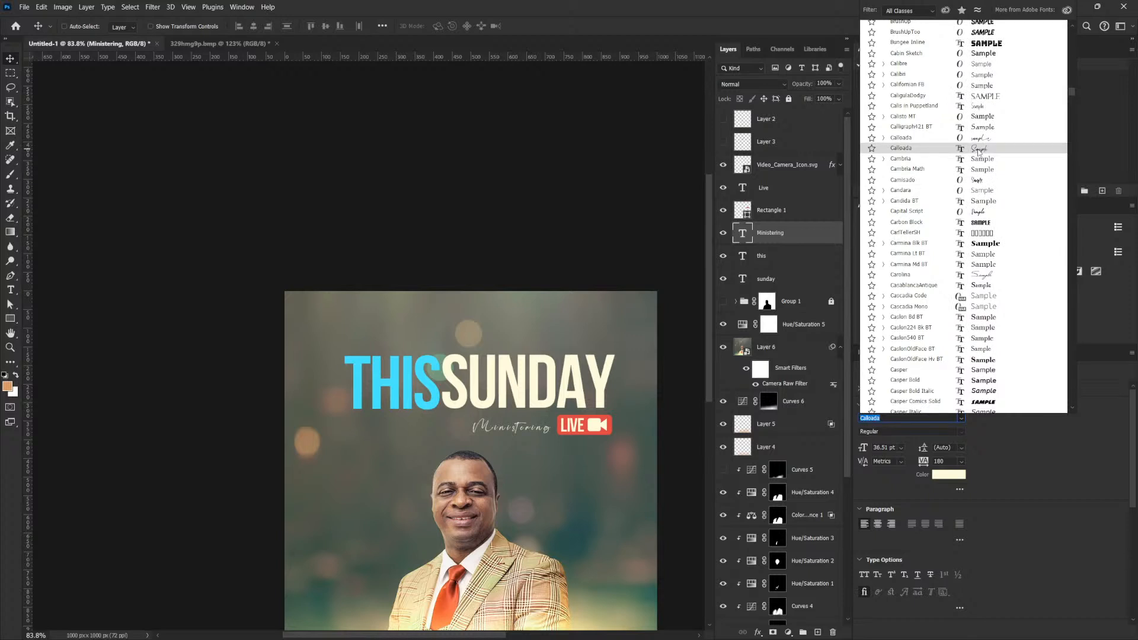
Set Ministering in Calloada and enlarge it about 172% to 62.72 pt.
{"action": "left_click", "coordinate": [979, 149]}
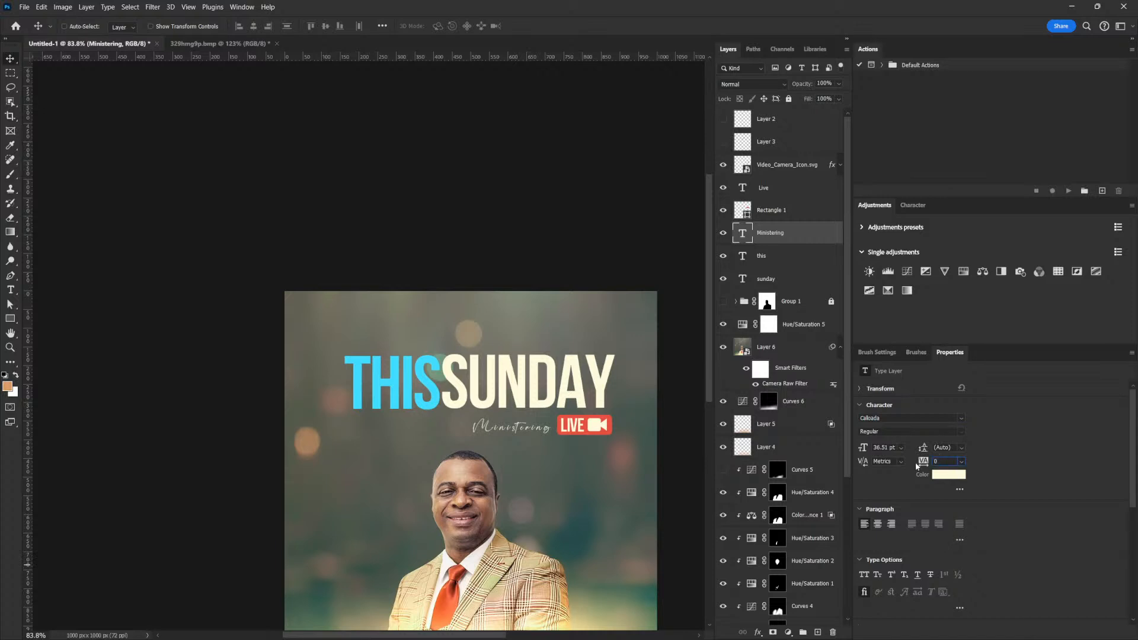
{"action": "key", "text": "ctrl+t"}
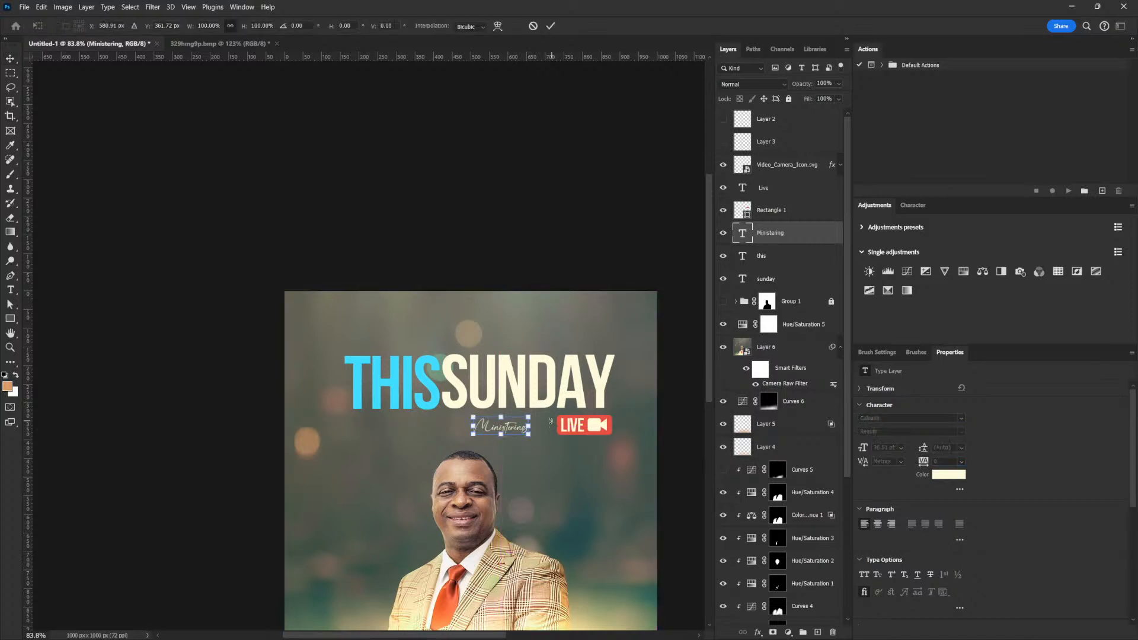
{"action": "left_click_drag", "start_coordinate": [528, 416], "coordinate": [549, 411]}
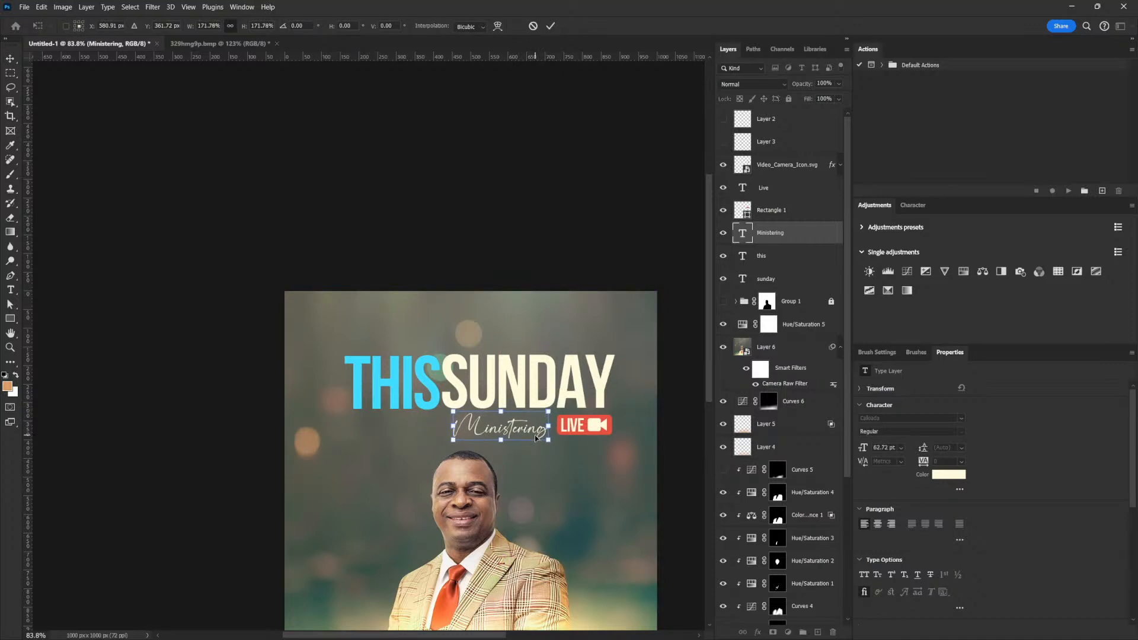
{"action": "key", "text": "Return"}
Nudge the Ministering text right so it sits beside the LIVE badge.
{"action": "key", "text": "Right"}
{"action": "key", "text": "Right"}
{"action": "key", "text": "Right"}
{"action": "key", "text": "Right"}
{"action": "key", "text": "Right"}
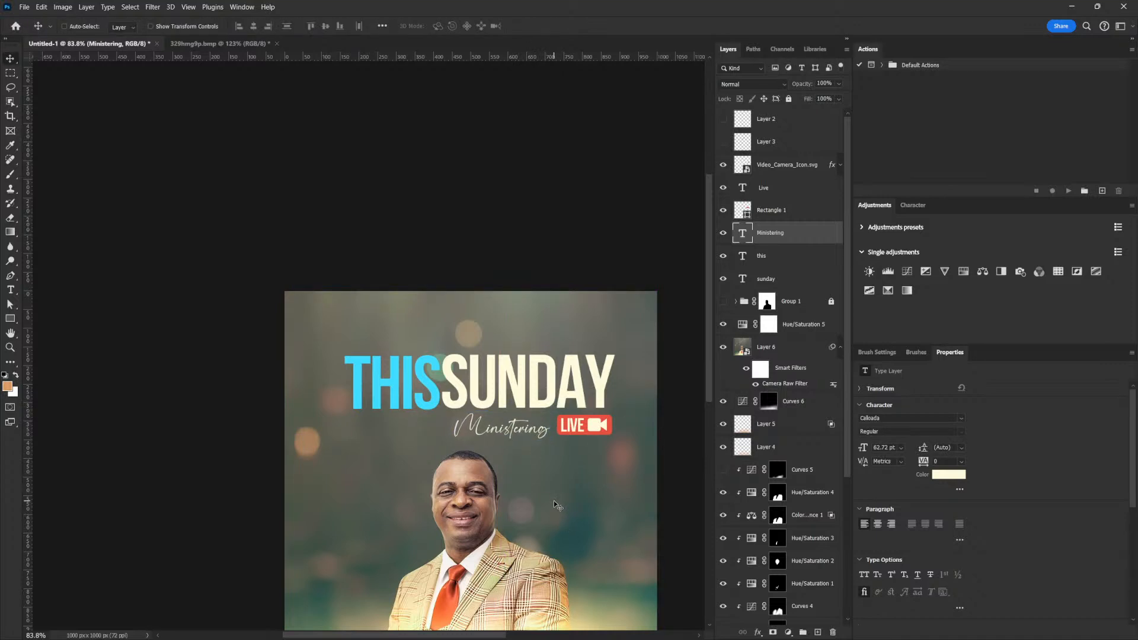
{"action": "key", "text": "Right"}
{"action": "key", "text": "Right"}
{"action": "key", "text": "Right"}
{"action": "key", "text": "Right"}
{"action": "key", "text": "Right"}
{"action": "key", "text": "Right"}
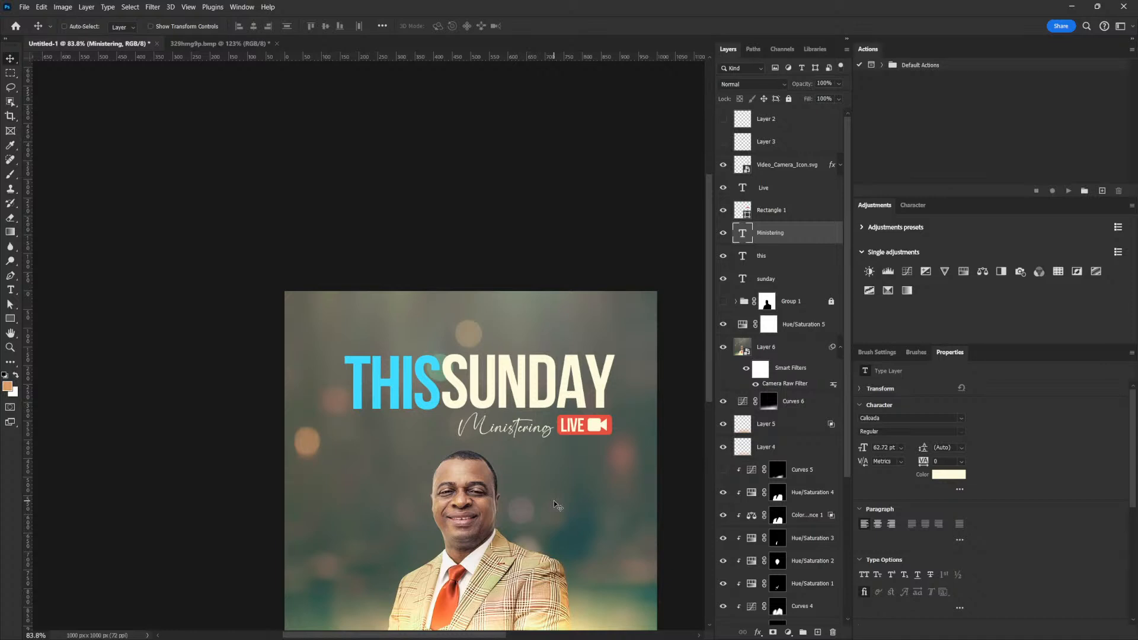
{"action": "key", "text": "Right"}
{"action": "key", "text": "Right"}
{"action": "key", "text": "Right"}
{"action": "key", "text": "Right"}
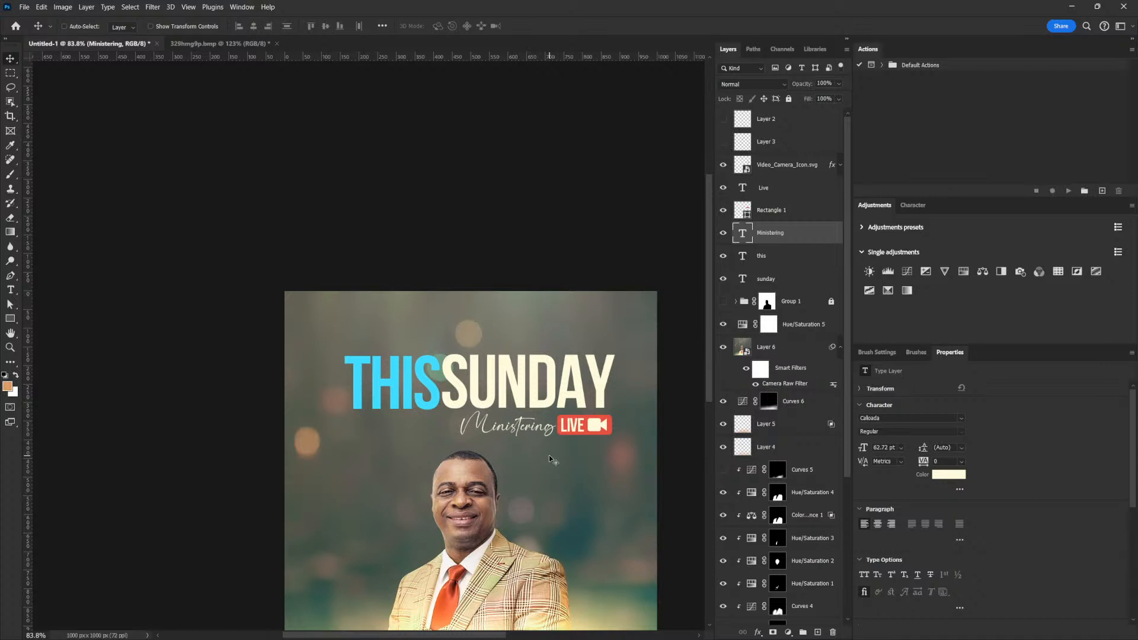
{"action": "key", "text": "ctrl"}
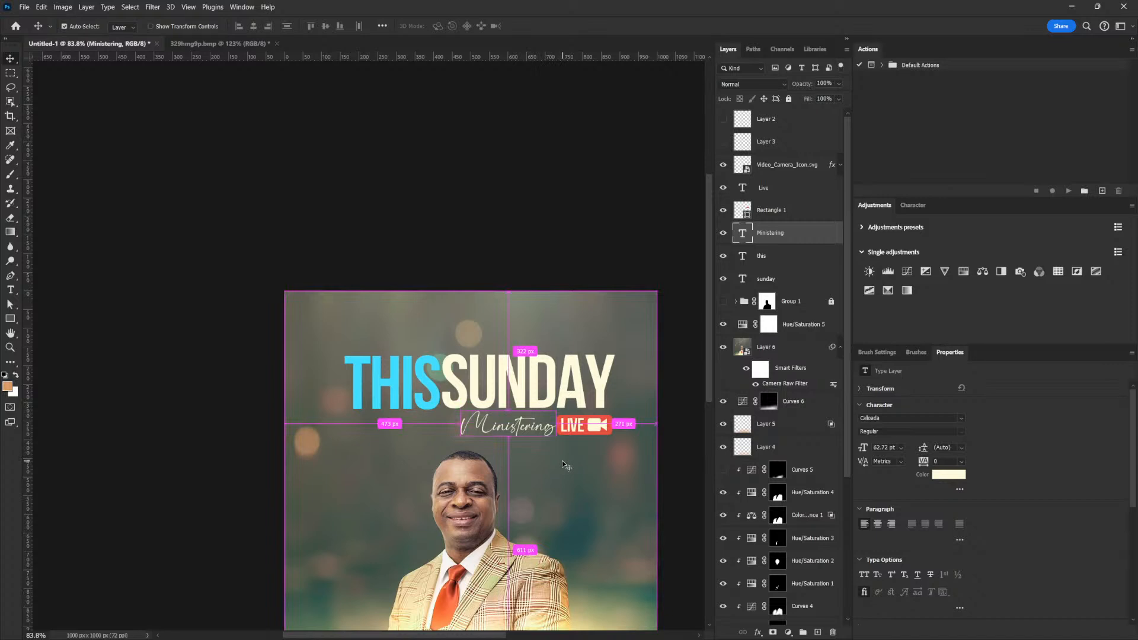
Edit the Ministering text to remove the swash M, leaving 'inistering'.
{"action": "double_click", "coordinate": [480, 432]}
{"action": "left_click_drag", "start_coordinate": [487, 429], "coordinate": [418, 424]}
{"action": "type", "text": "m"}
{"action": "left_click_drag", "start_coordinate": [461, 435], "coordinate": [455, 427]}
{"action": "type", "text": "M"}
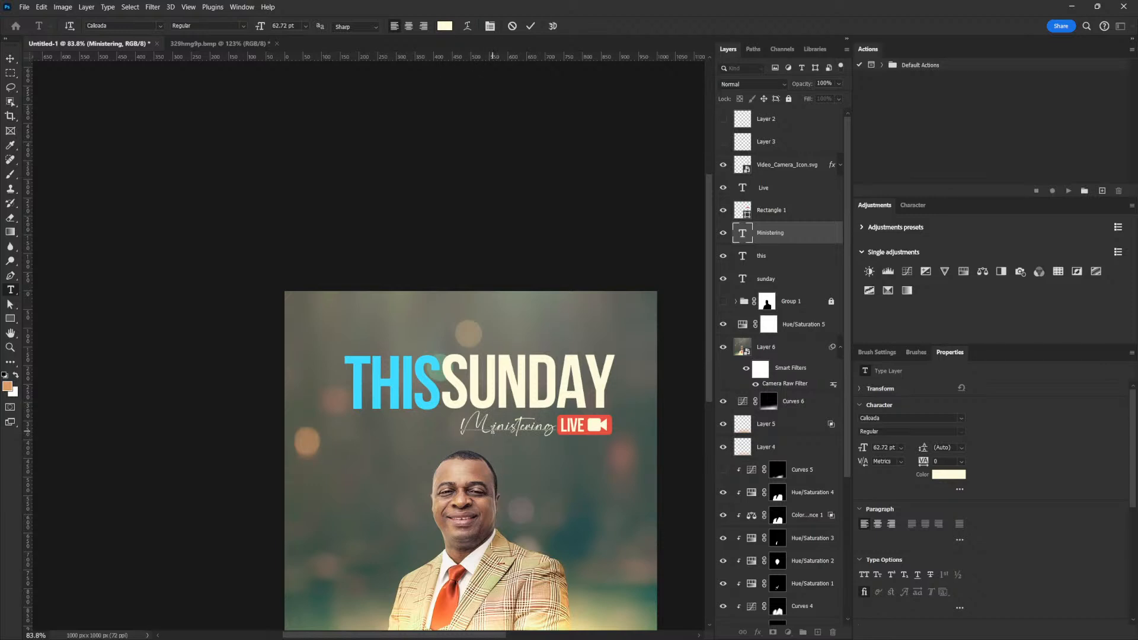
{"action": "left_click_drag", "start_coordinate": [493, 428], "coordinate": [442, 424]}
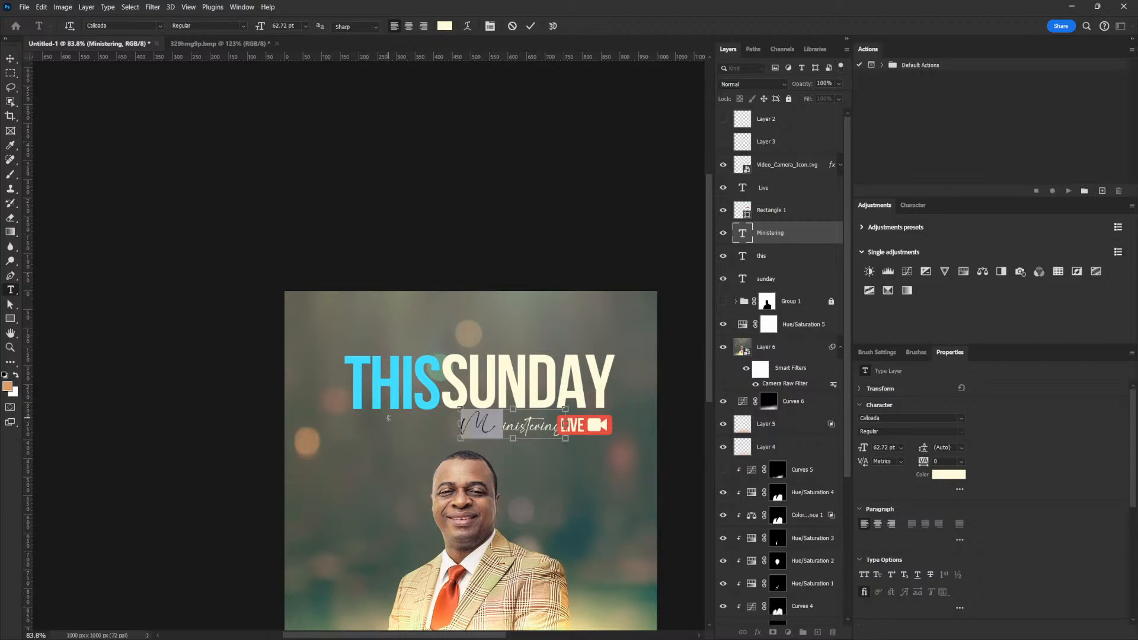
{"action": "key", "text": "BackSpace"}
{"action": "left_click", "coordinate": [10, 58]}
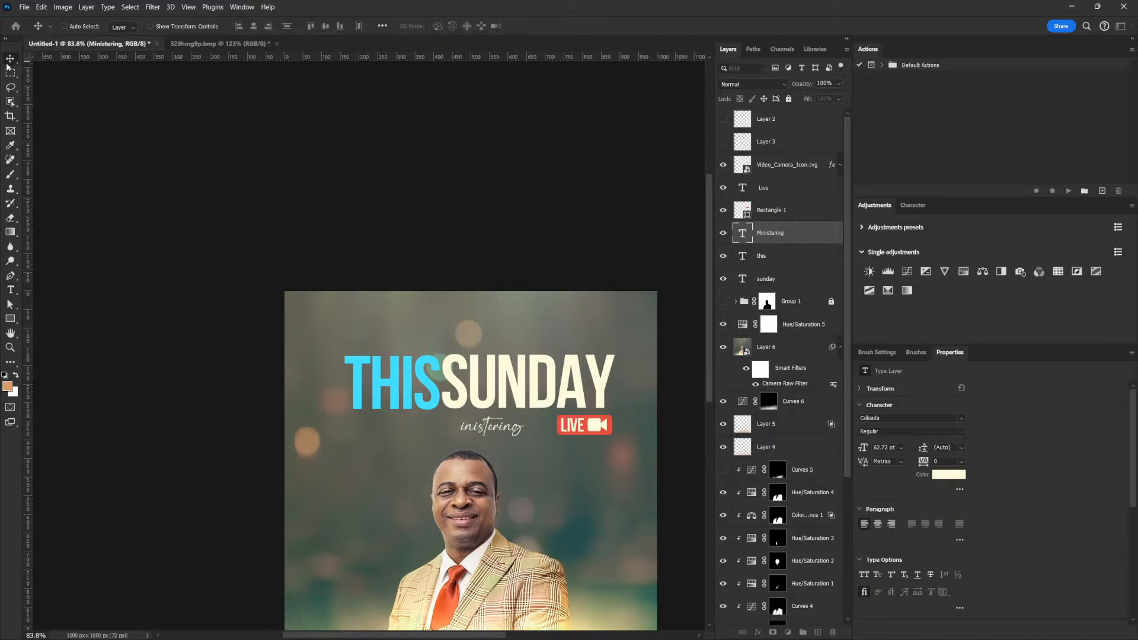
Move the 'inistering' text 81 px to the right.
{"action": "left_click_drag", "start_coordinate": [547, 400], "coordinate": [576, 417]}
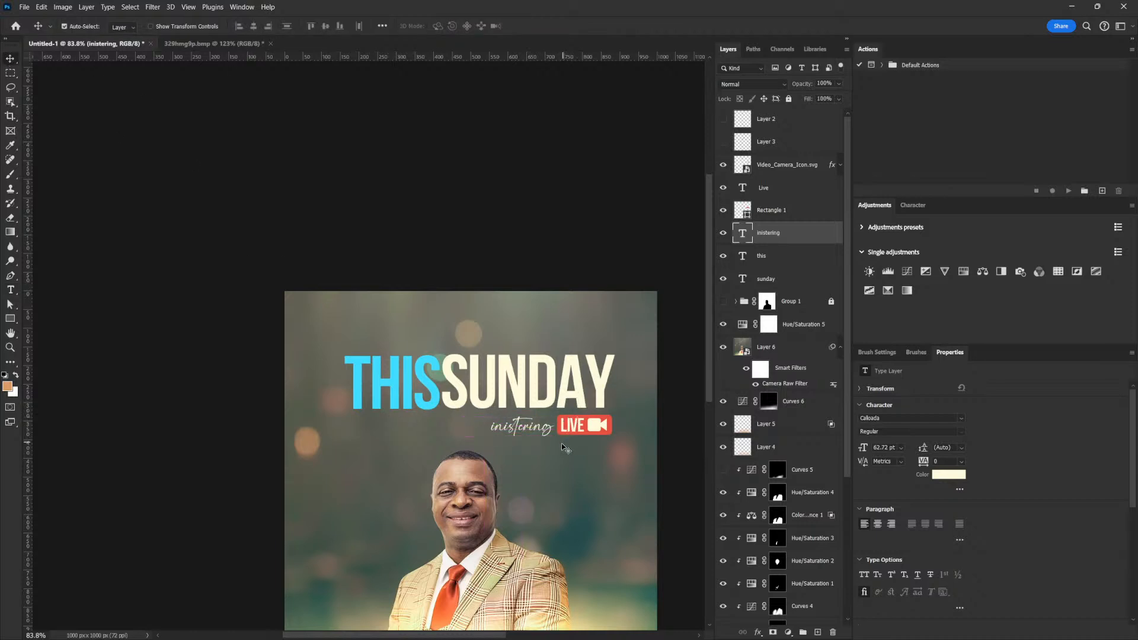
{"action": "key", "text": "i"}
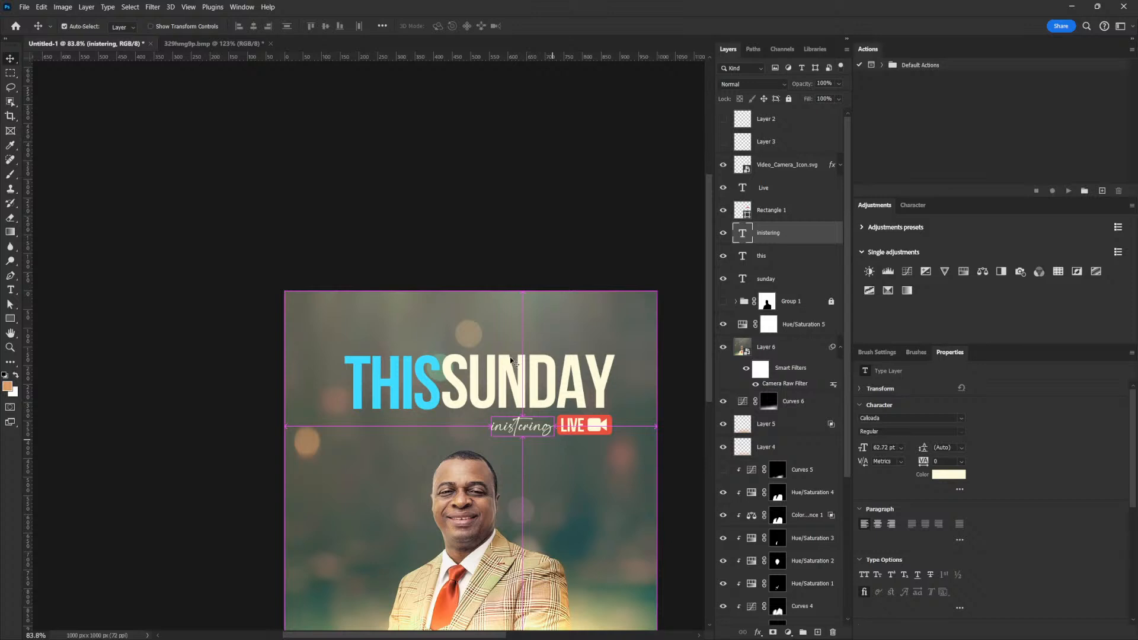
{"action": "key", "text": "ctrl+k"}
{"action": "left_click", "coordinate": [837, 99]}
{"action": "key", "text": "ctrl"}
Duplicate 'inistering', retype the copy as a swash M, and place it before 'inistering'.
{"action": "left_click_drag", "start_coordinate": [533, 428], "coordinate": [472, 429], "text": "alt"}
{"action": "double_click", "coordinate": [471, 428]}
{"action": "type", "text": "M"}
{"action": "left_click", "coordinate": [10, 59]}
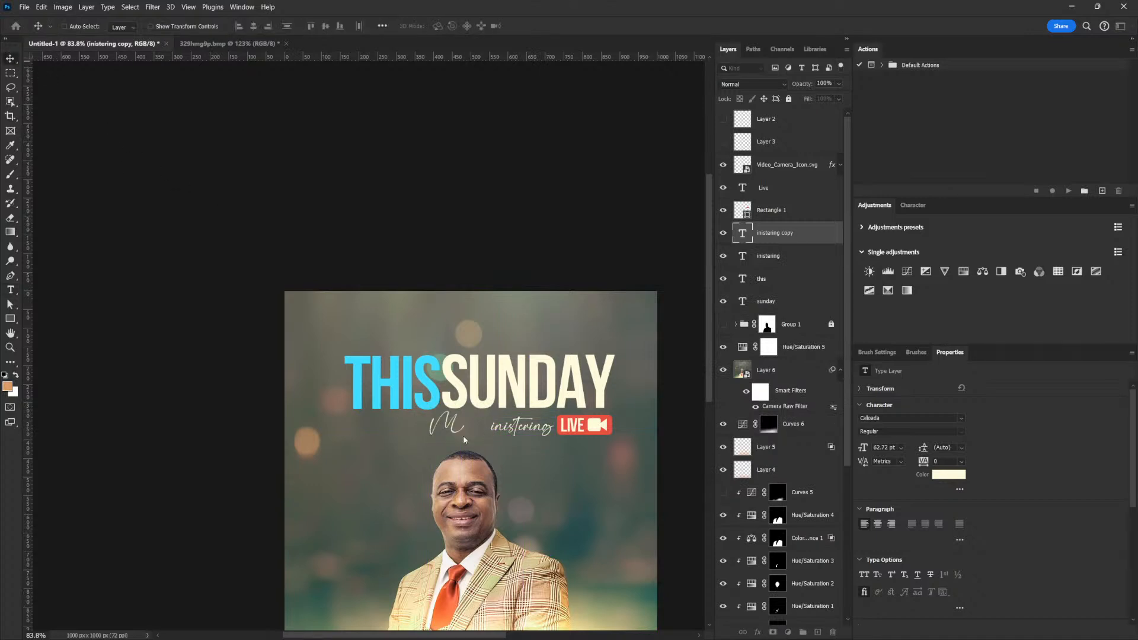
{"action": "left_click_drag", "start_coordinate": [504, 427], "coordinate": [538, 436]}
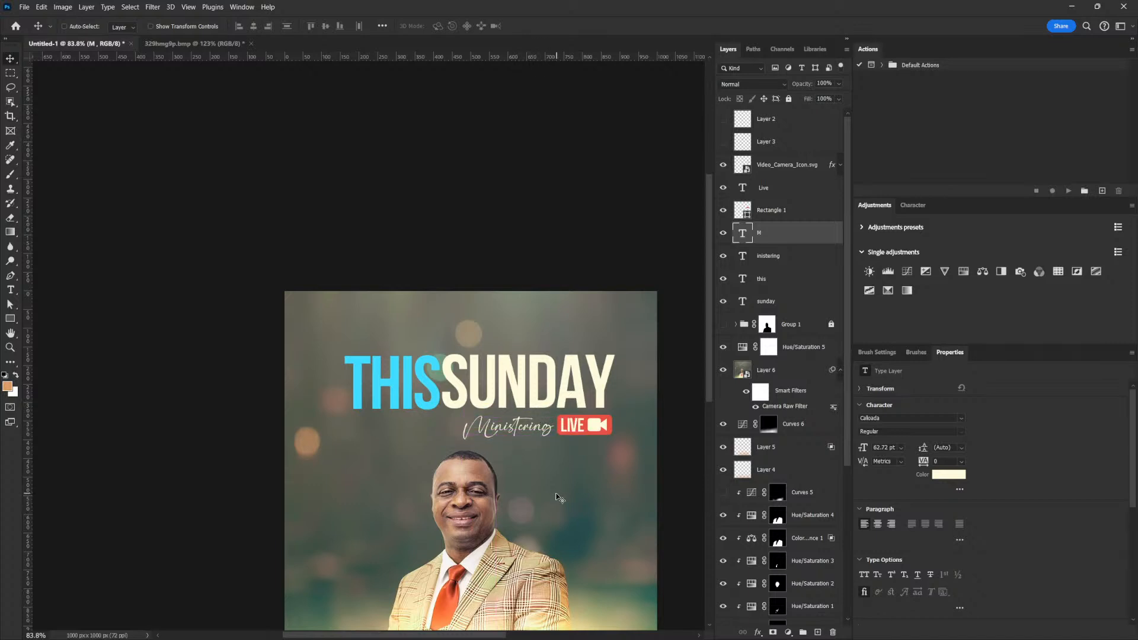
Scale the M and 'inistering' together down to about 89% (55.1 pt).
{"action": "left_click", "coordinate": [773, 255], "text": "shift"}
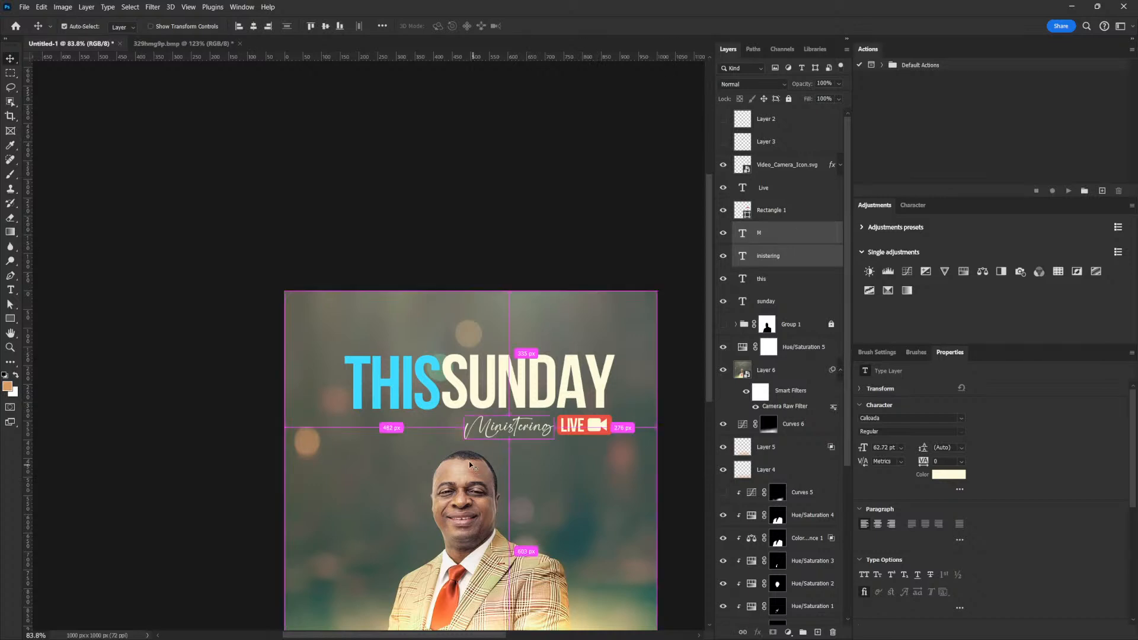
{"action": "key", "text": "ctrl+t"}
{"action": "left_click_drag", "start_coordinate": [465, 438], "coordinate": [521, 416]}
{"action": "key", "text": "Return"}
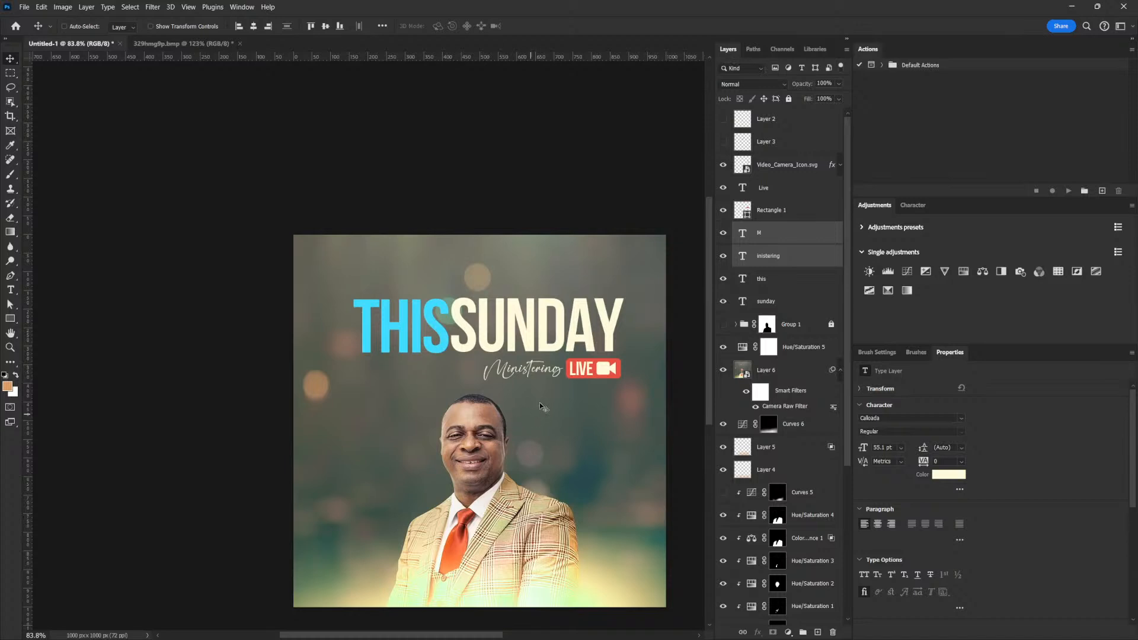
{"action": "left_click", "coordinate": [776, 302]}
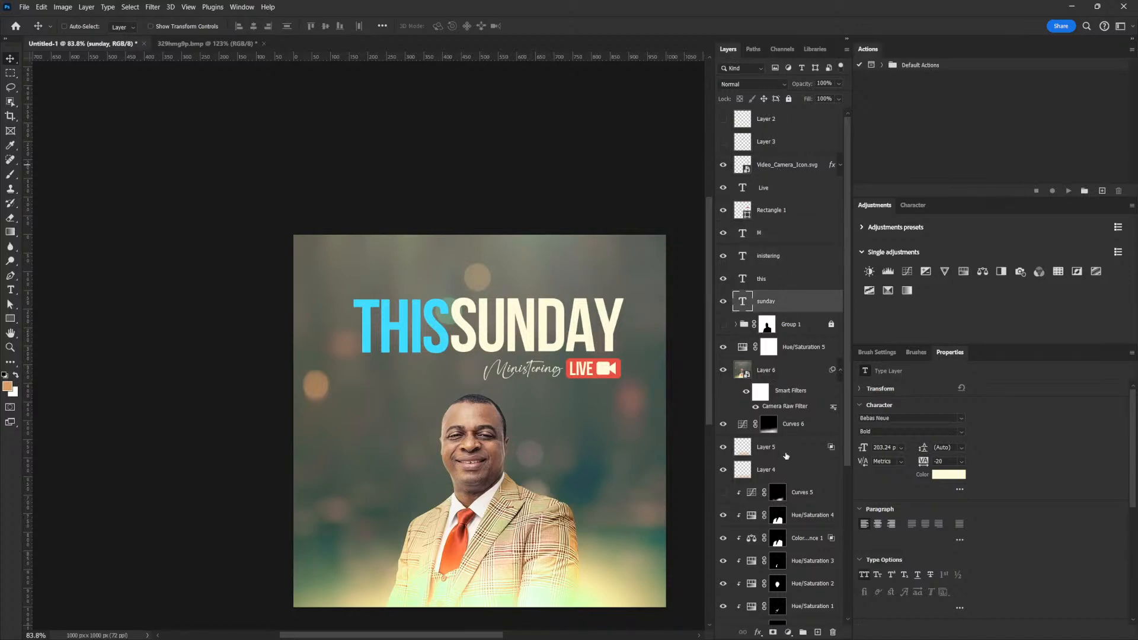
Group the layers from Curves 6 down to Layer 1 into Group 2.
{"action": "left_click", "coordinate": [789, 429]}
{"action": "scroll", "coordinate": [797, 468], "scroll_direction": "down", "scroll_amount": 4}
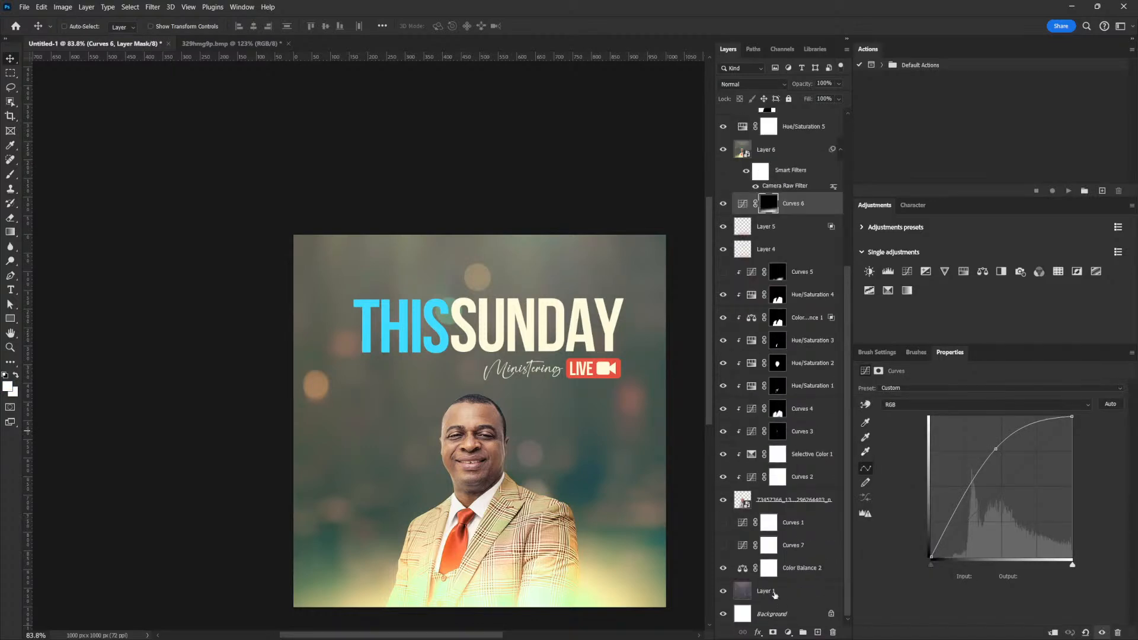
{"action": "left_click", "coordinate": [774, 596], "text": "shift"}
{"action": "key", "text": "ctrl+g"}
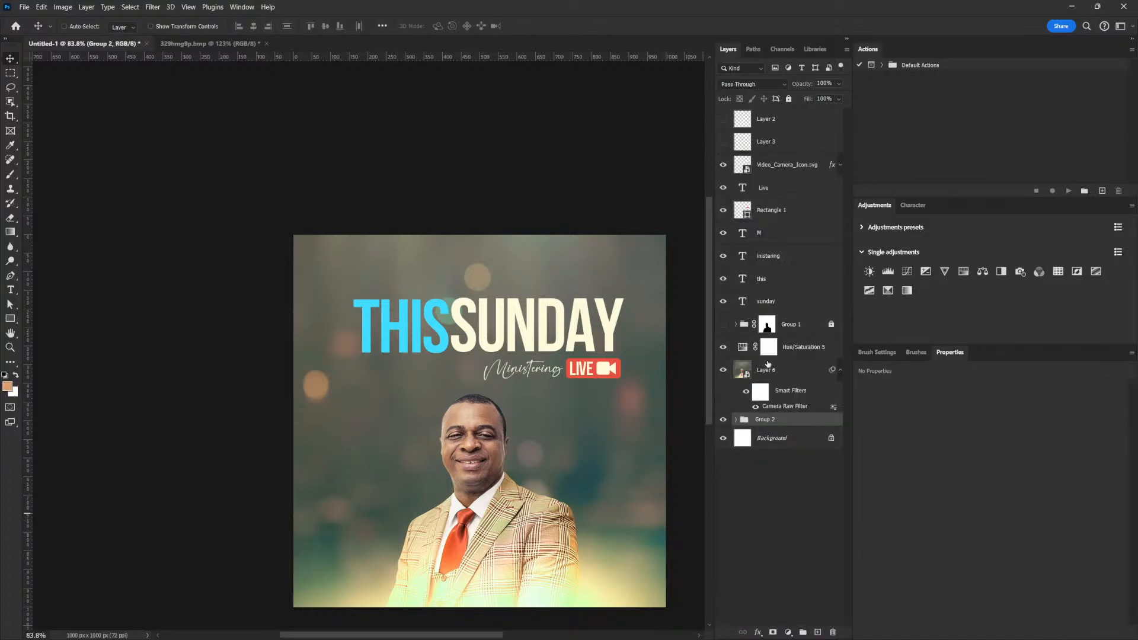
Select the camera icon through sunday layers and move the title block down.
{"action": "left_click", "coordinate": [773, 191]}
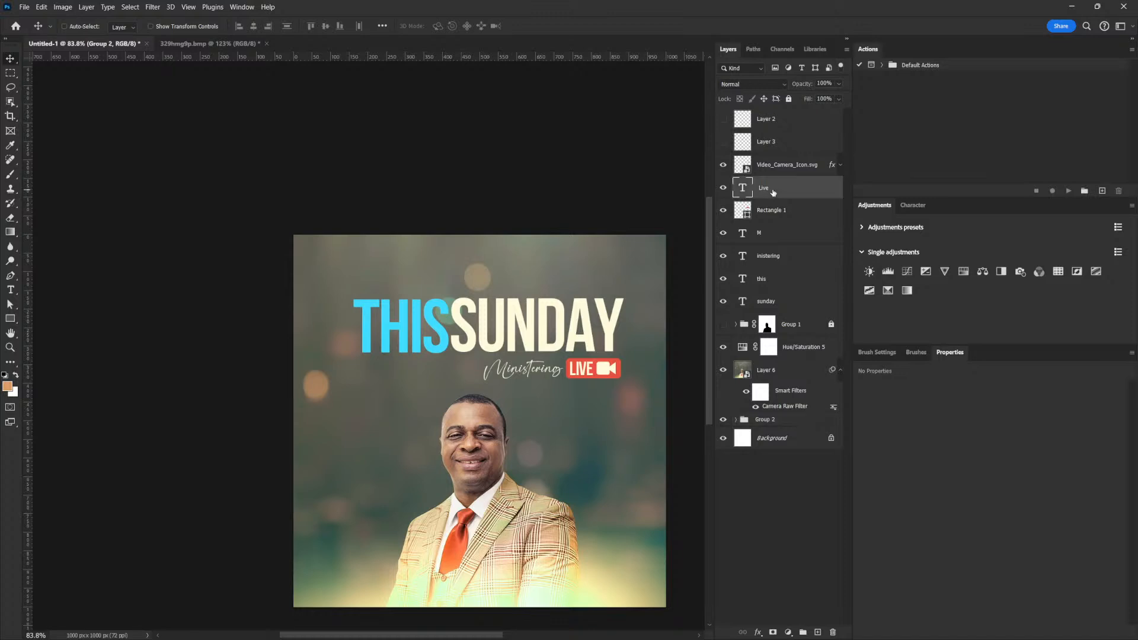
{"action": "left_click_drag", "start_coordinate": [562, 457], "coordinate": [548, 356]}
{"action": "scroll", "coordinate": [513, 265], "scroll_direction": "up", "scroll_amount": 2}
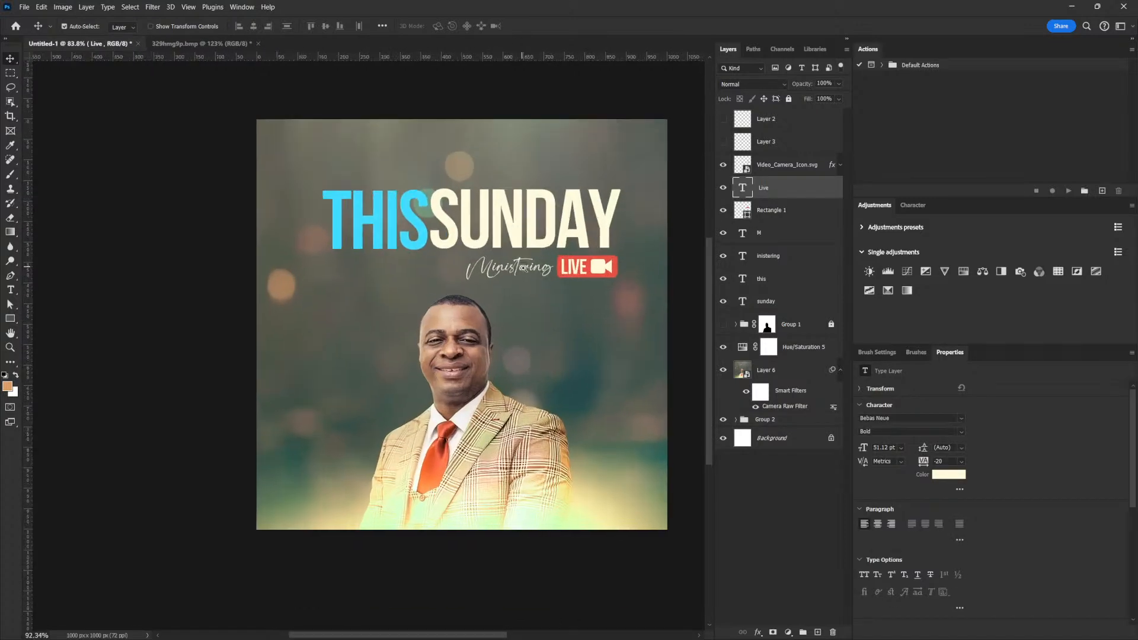
{"action": "left_click", "coordinate": [778, 164]}
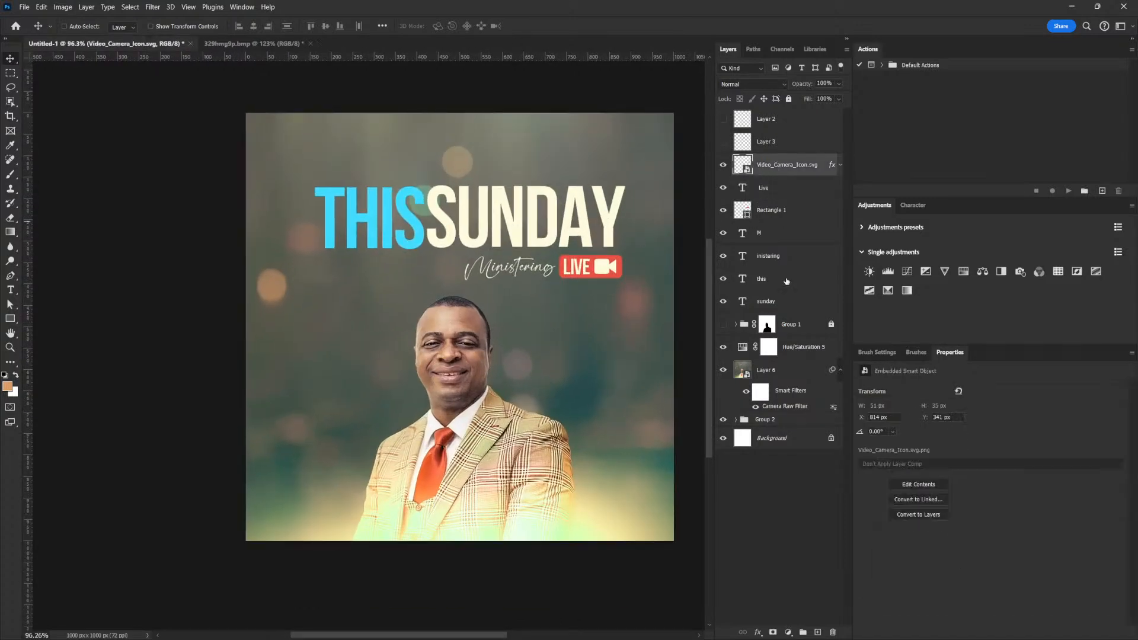
{"action": "left_click", "coordinate": [770, 301], "text": "shift"}
{"action": "mouse_move", "coordinate": [559, 225]}
{"action": "left_mouse_down"}
{"action": "mouse_move", "coordinate": [565, 259]}
{"action": "mouse_move", "coordinate": [570, 227]}
{"action": "left_mouse_up"}
Try moving and shrinking THIS above SUNDAY, then undo back to its original size.
{"action": "left_click", "coordinate": [768, 262]}
{"action": "left_click", "coordinate": [768, 278]}
{"action": "left_click_drag", "start_coordinate": [453, 229], "coordinate": [659, 157]}
{"action": "key", "text": "ctrl+t"}
{"action": "left_click_drag", "start_coordinate": [523, 118], "coordinate": [582, 163]}
{"action": "key", "text": "Return"}
{"action": "left_click_drag", "start_coordinate": [630, 194], "coordinate": [623, 194]}
{"action": "key", "text": "Down"}
{"action": "key", "text": "Down"}
{"action": "key", "text": "Down"}
{"action": "key", "text": "Down"}
{"action": "key", "text": "Down"}
{"action": "key", "text": "Down"}
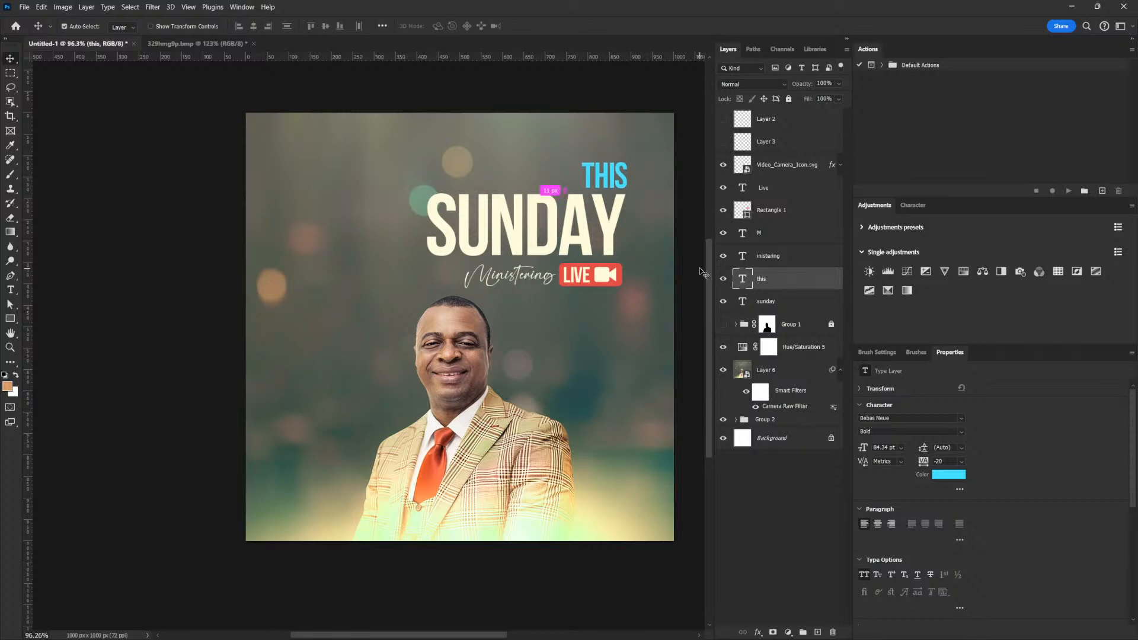
{"action": "key", "text": "ctrl+z"}
{"action": "key", "text": "ctrl+z"}
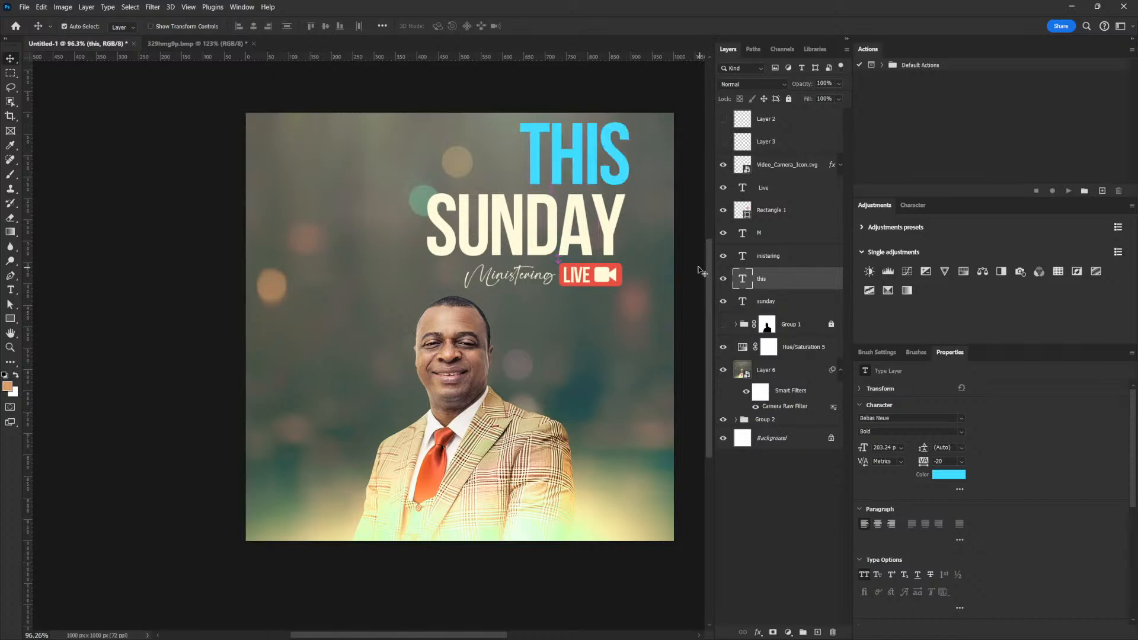
{"action": "key", "text": "ctrl+z"}
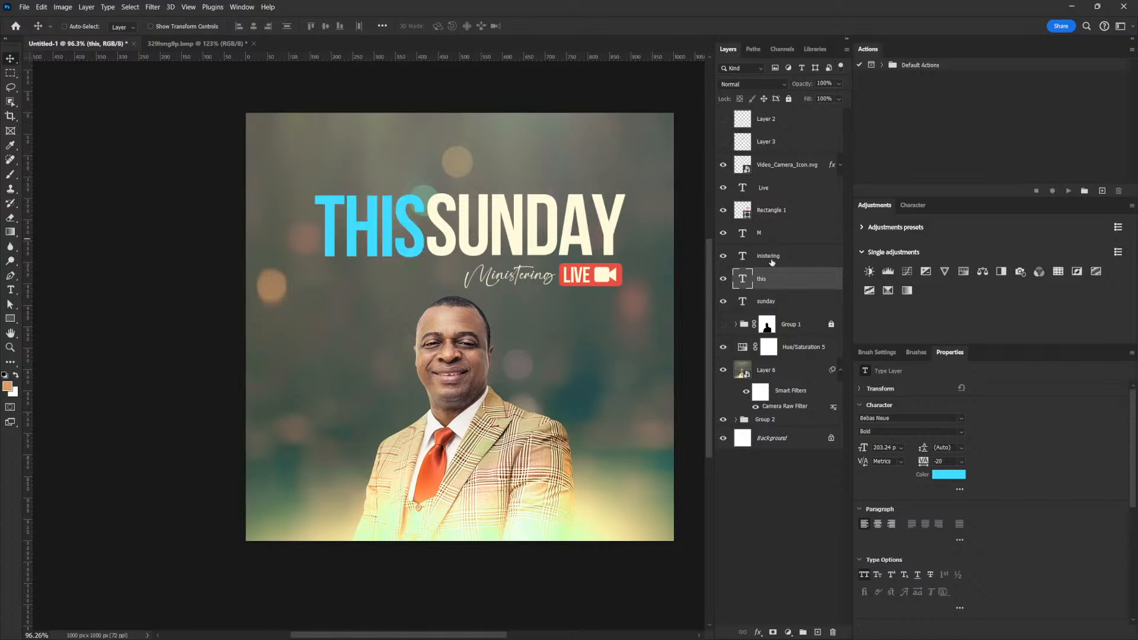
Shift the title block down and right, then select the Ministering and badge layers.
{"action": "left_click", "coordinate": [779, 170]}
{"action": "left_click", "coordinate": [769, 300], "text": "shift"}
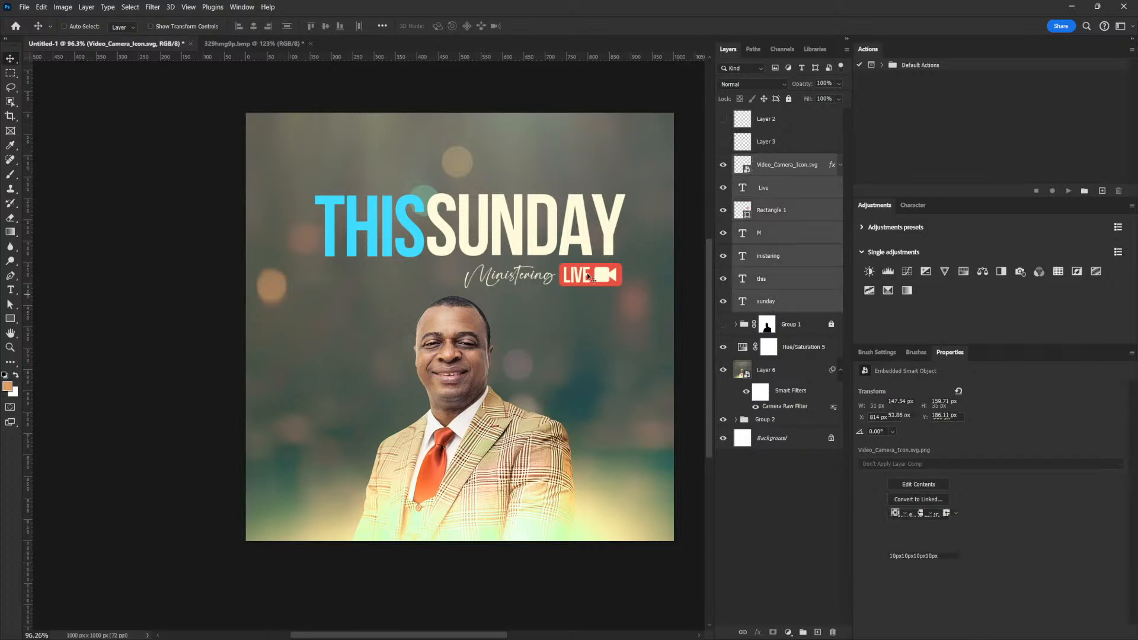
{"action": "left_click_drag", "start_coordinate": [548, 248], "coordinate": [562, 274]}
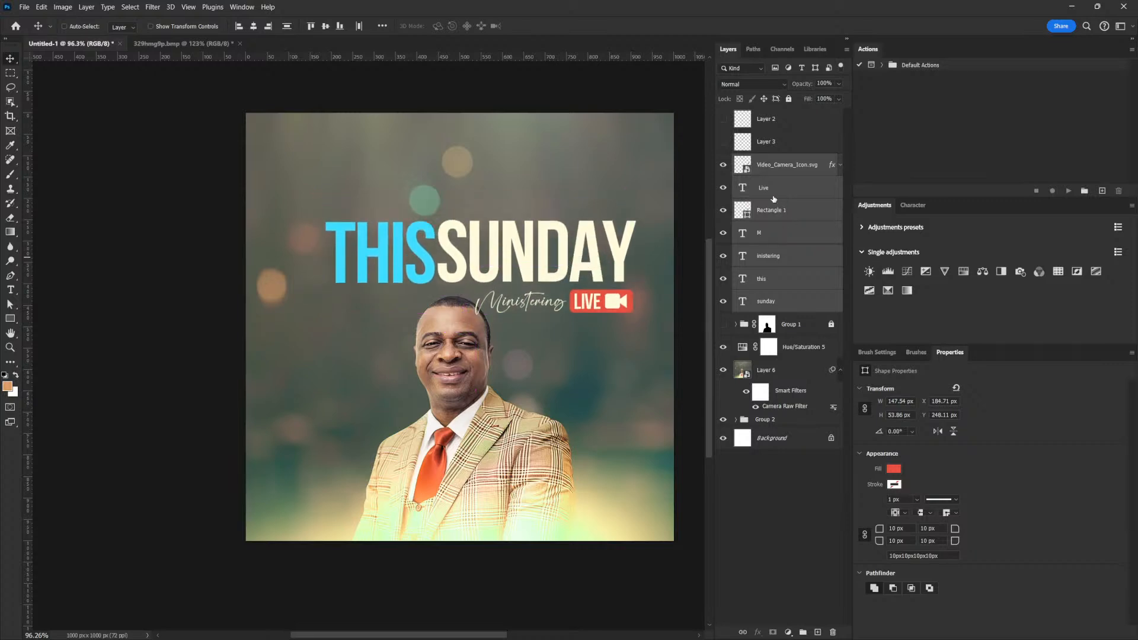
{"action": "left_click", "coordinate": [770, 238]}
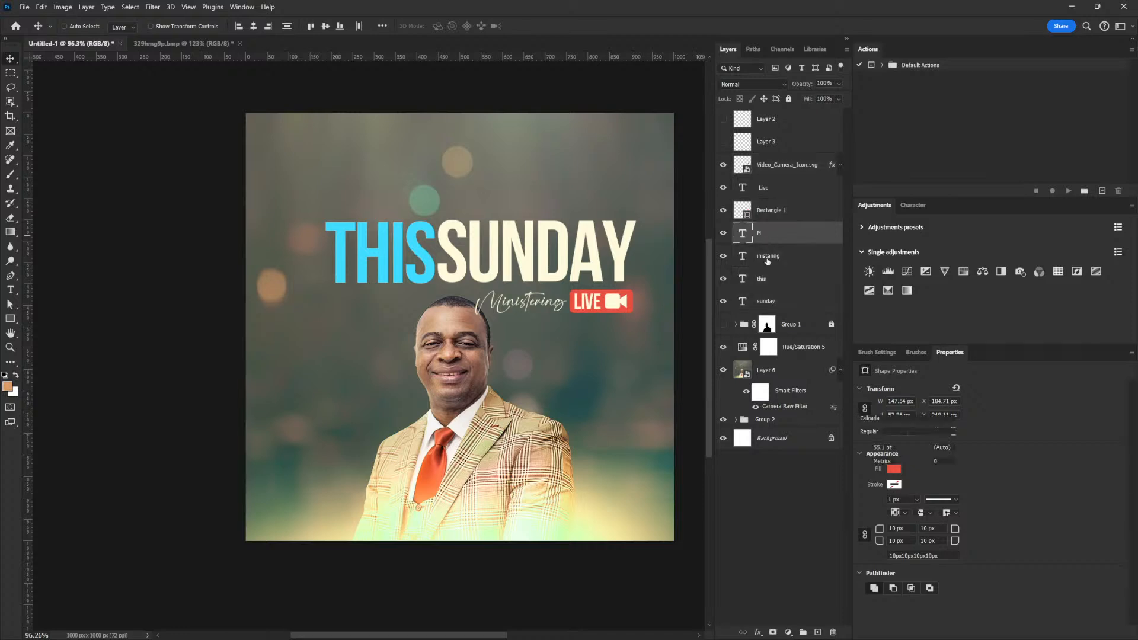
{"action": "left_click", "coordinate": [768, 261], "text": "shift"}
{"action": "left_click", "coordinate": [766, 214], "text": "ctrl"}
{"action": "left_click", "coordinate": [765, 193], "text": "ctrl"}
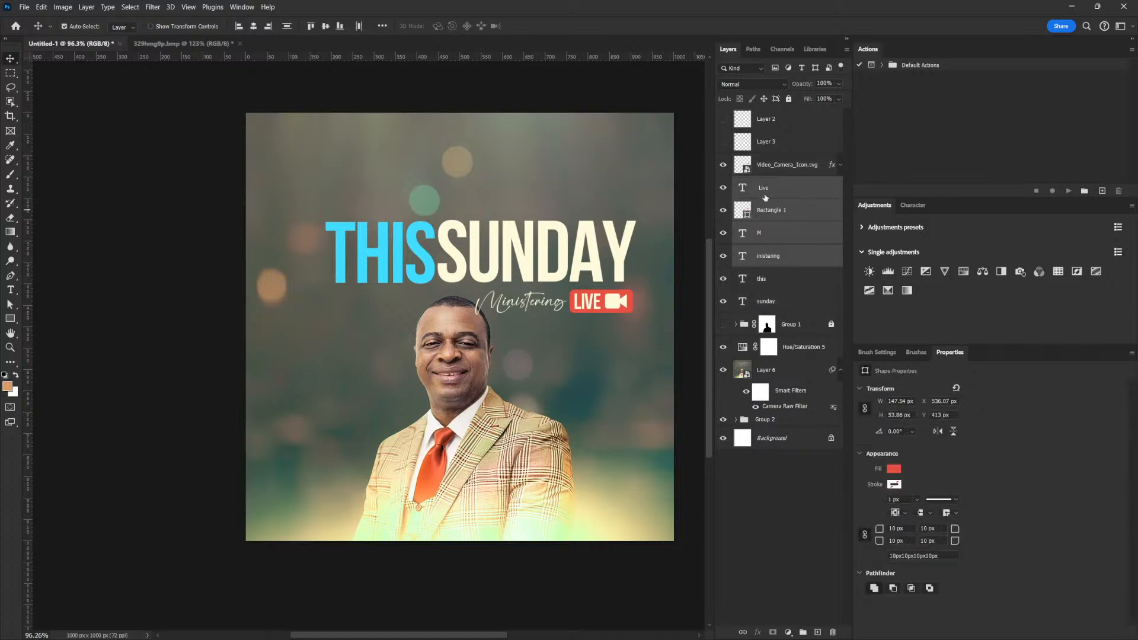
{"action": "left_click", "coordinate": [780, 172], "text": "ctrl"}
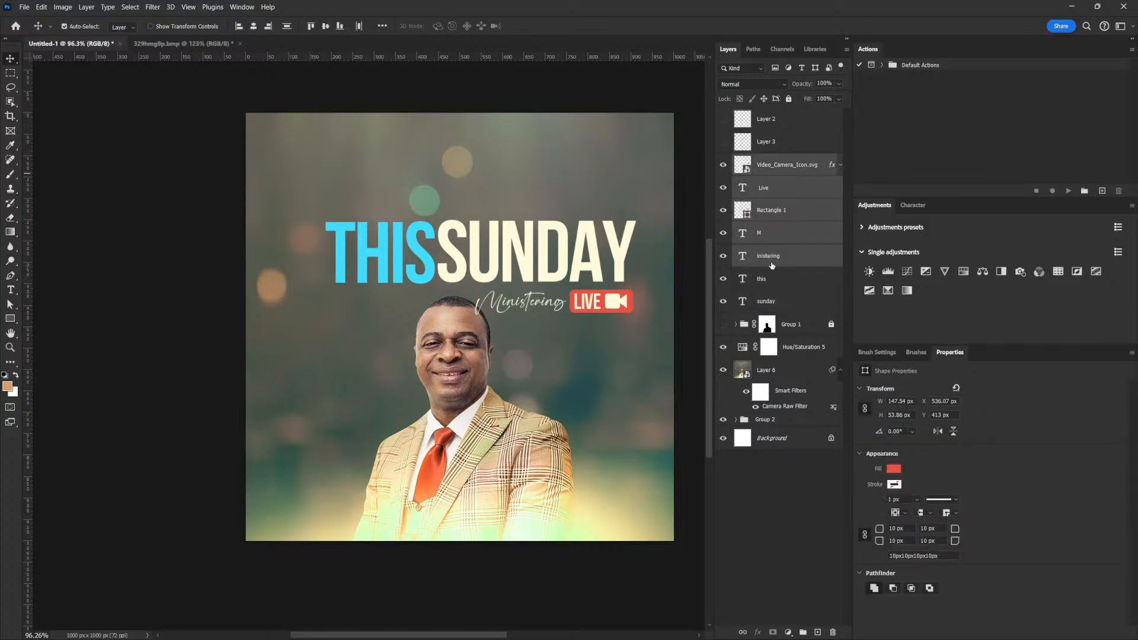
Group the badge layers as 'LIVE' and shrink the badge slightly.
{"action": "key", "text": "ctrl+g"}
{"action": "double_click", "coordinate": [765, 160]}
{"action": "type", "text": "LIVE"}
{"action": "key", "text": "Return"}
{"action": "key", "text": "ctrl+t"}
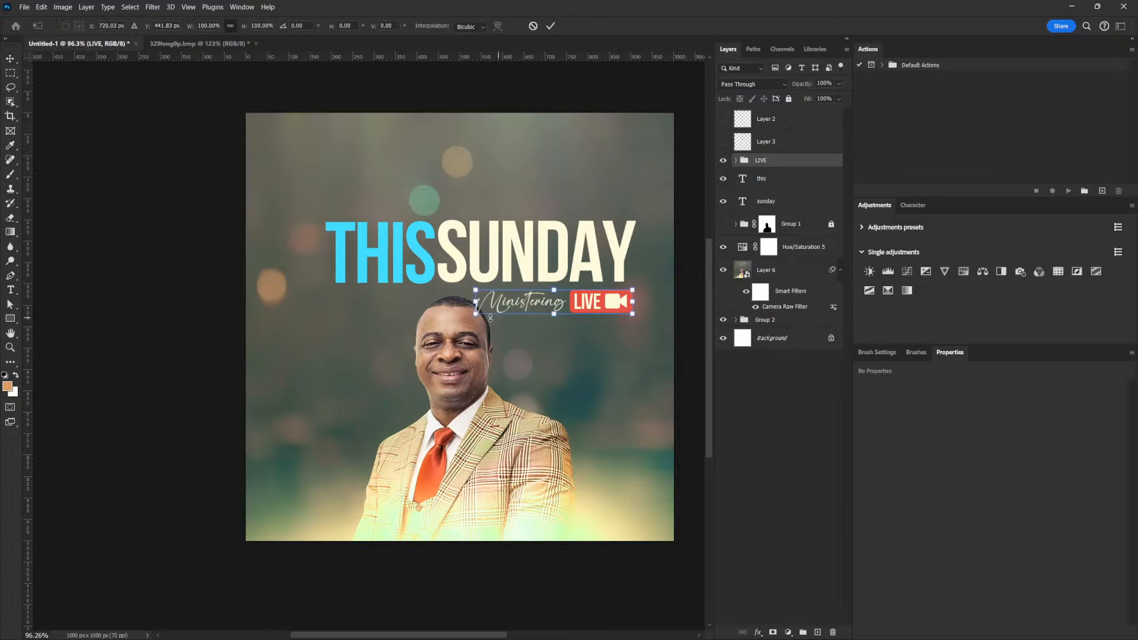
{"action": "left_click_drag", "start_coordinate": [473, 315], "coordinate": [494, 311]}
{"action": "key", "text": "Return"}
{"action": "left_click_drag", "start_coordinate": [628, 309], "coordinate": [630, 275]}
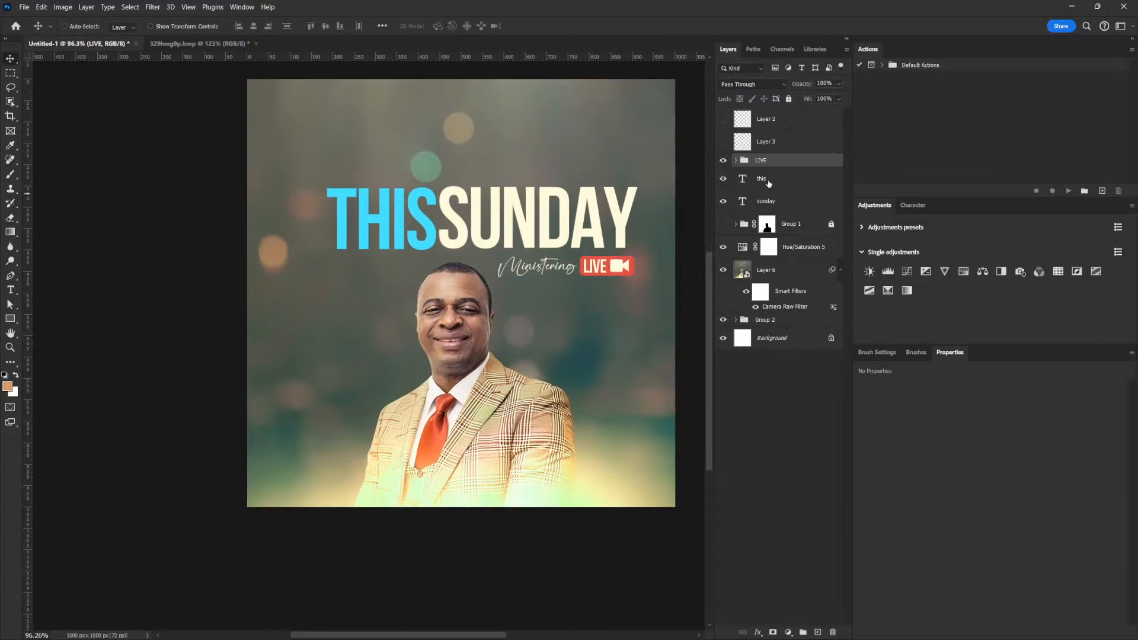
Enlarge THIS SUNDAY with the badge to about 105.6% and raise them about 25 px.
{"action": "left_click", "coordinate": [765, 201], "text": "shift"}
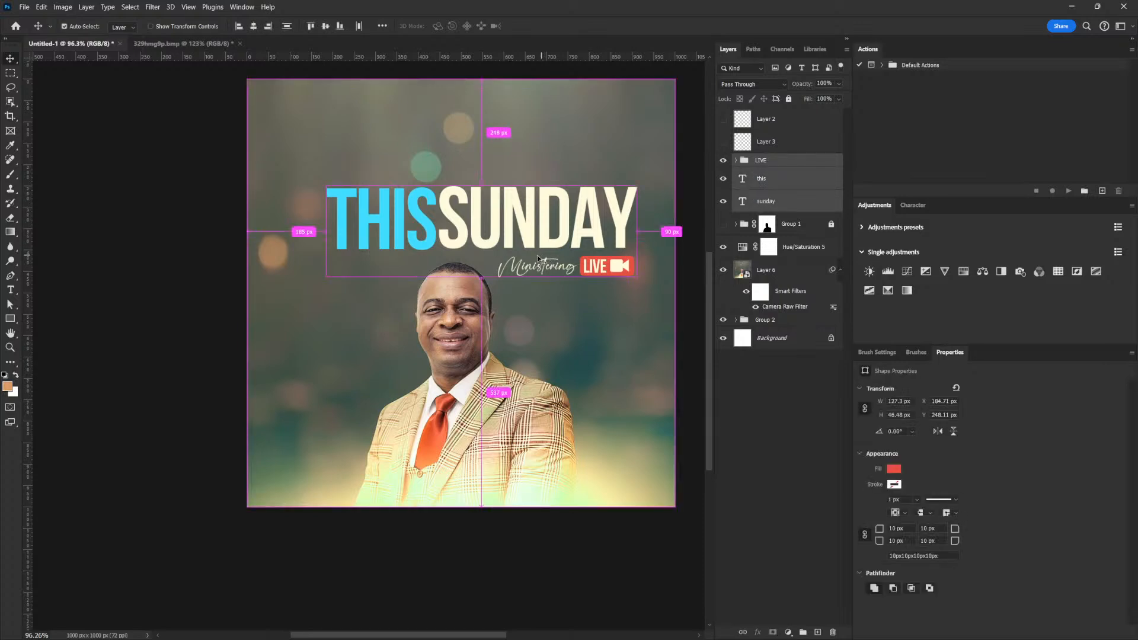
{"action": "key", "text": "ctrl+t"}
{"action": "left_click_drag", "start_coordinate": [325, 183], "coordinate": [308, 180]}
{"action": "key", "text": "Return"}
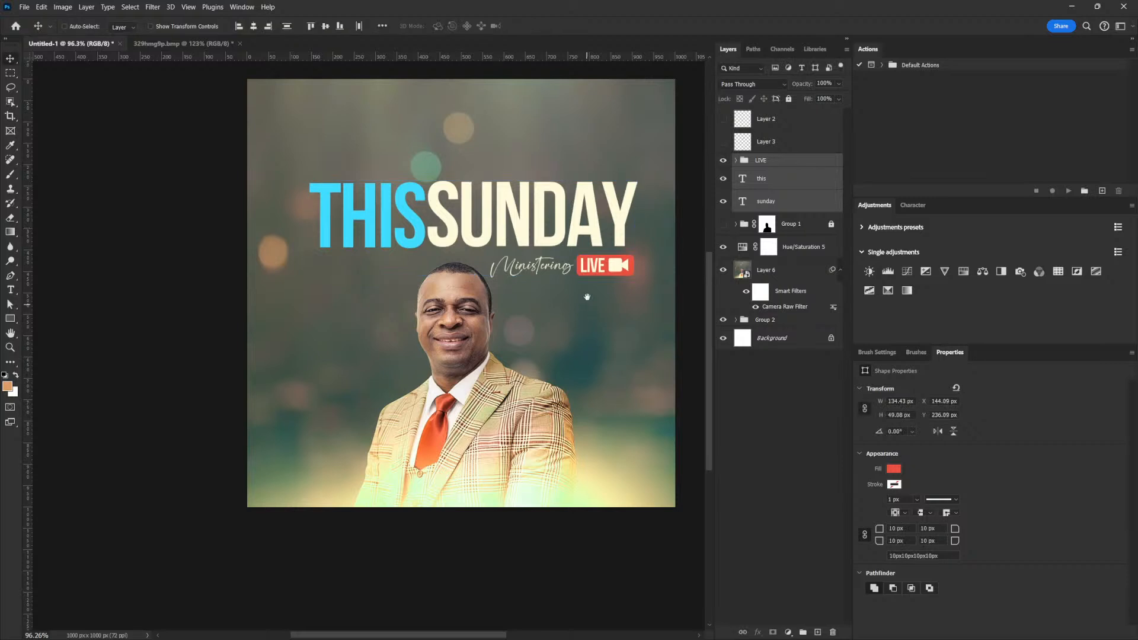
{"action": "left_click_drag", "start_coordinate": [587, 296], "coordinate": [583, 280]}
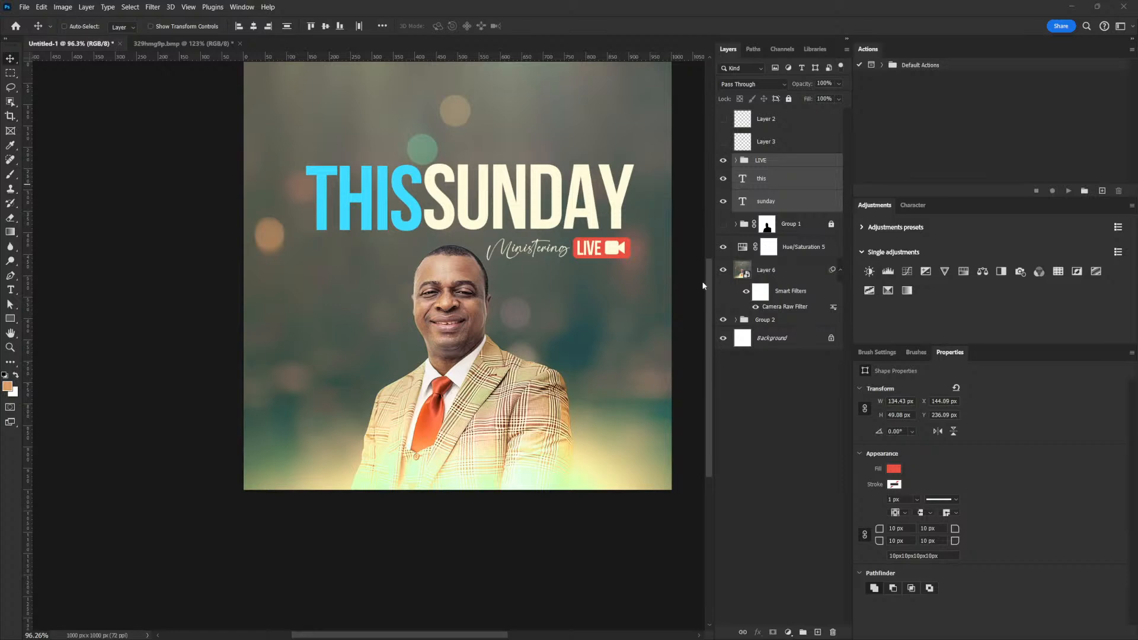
{"action": "left_click_drag", "start_coordinate": [574, 219], "coordinate": [560, 218]}
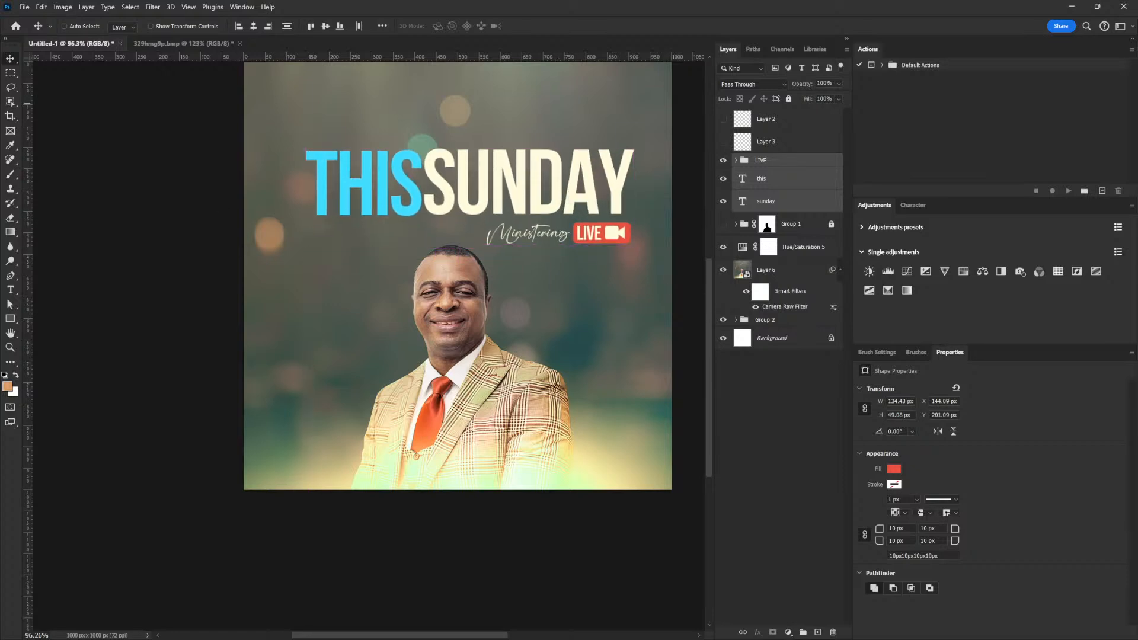
Add a text layer with the speaker's name beside the portrait.
{"action": "left_click", "coordinate": [10, 289]}
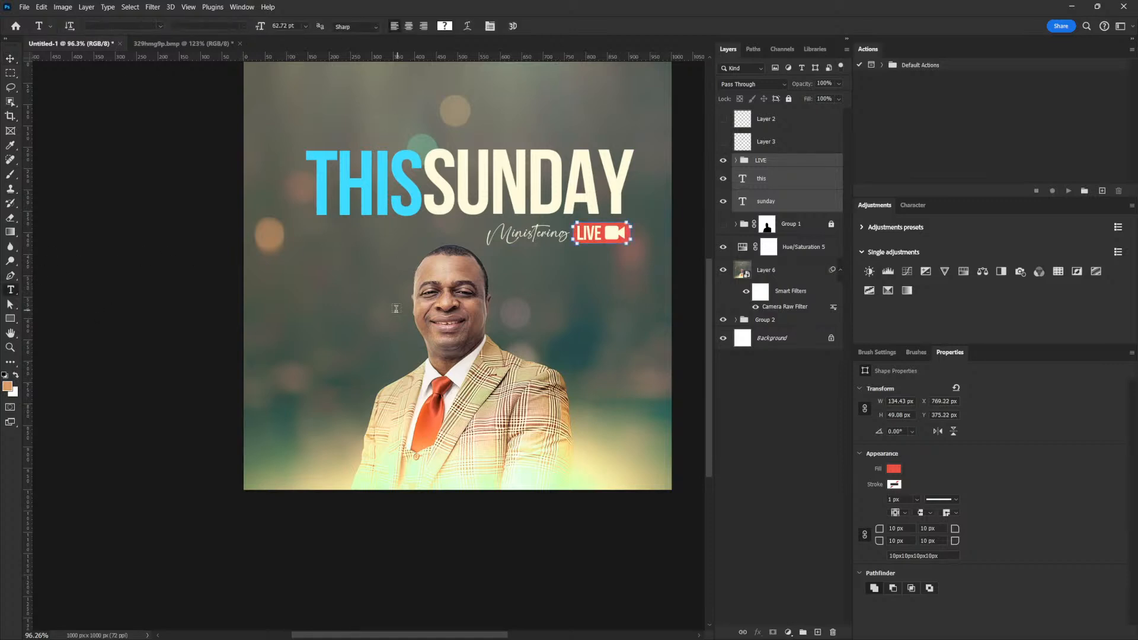
{"action": "left_click", "coordinate": [565, 304]}
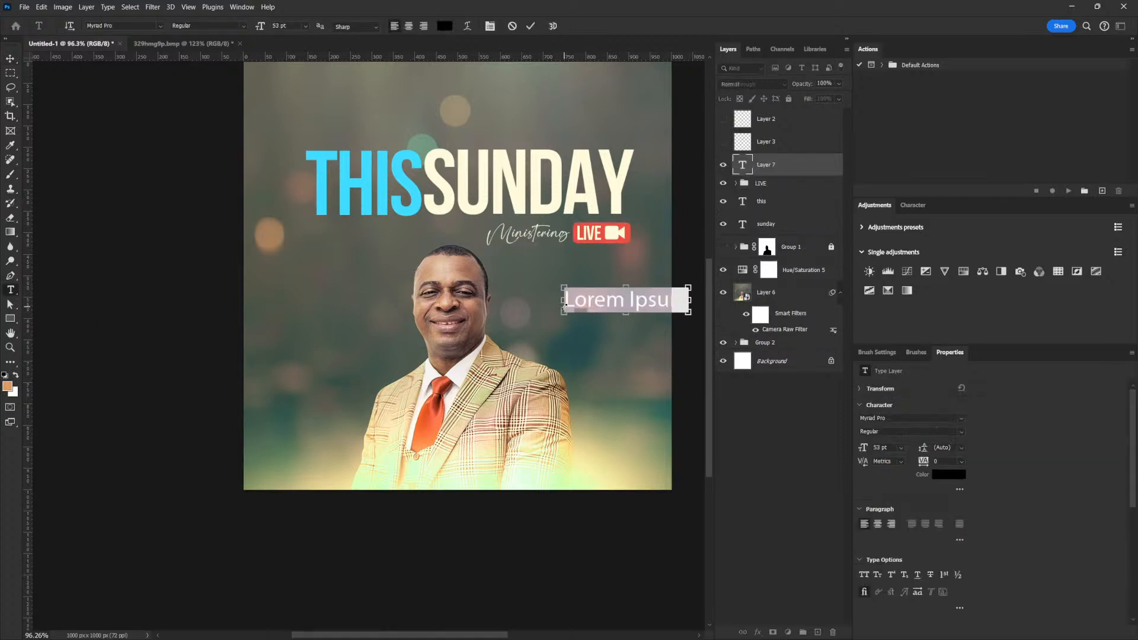
{"action": "key", "text": "ctrl+v"}
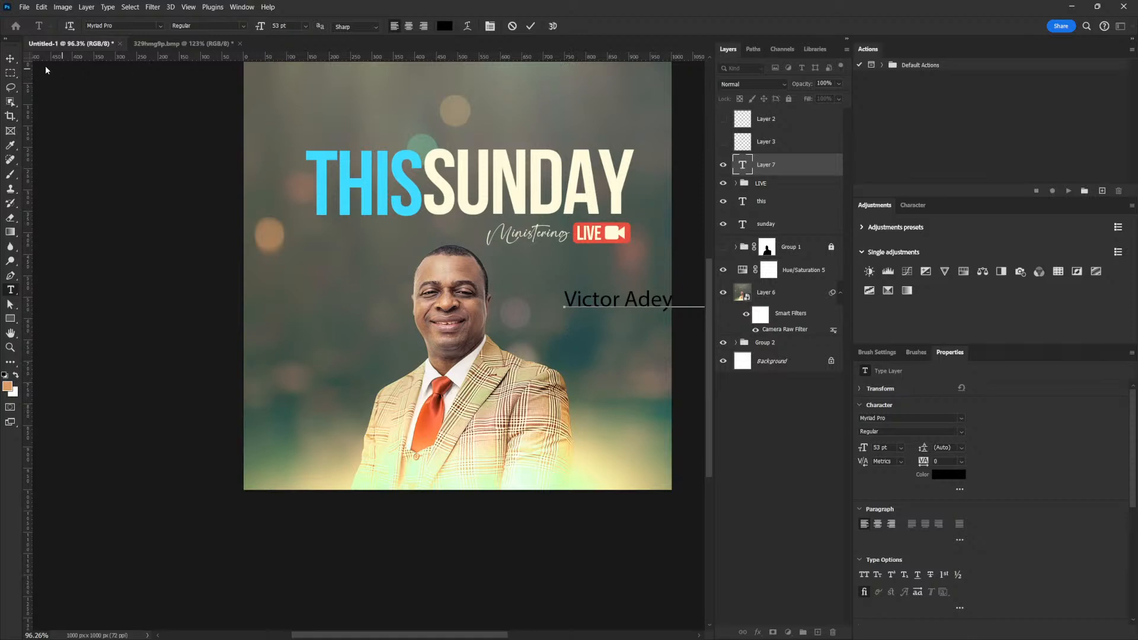
{"action": "left_click", "coordinate": [10, 58]}
{"action": "left_click_drag", "start_coordinate": [643, 305], "coordinate": [585, 280]}
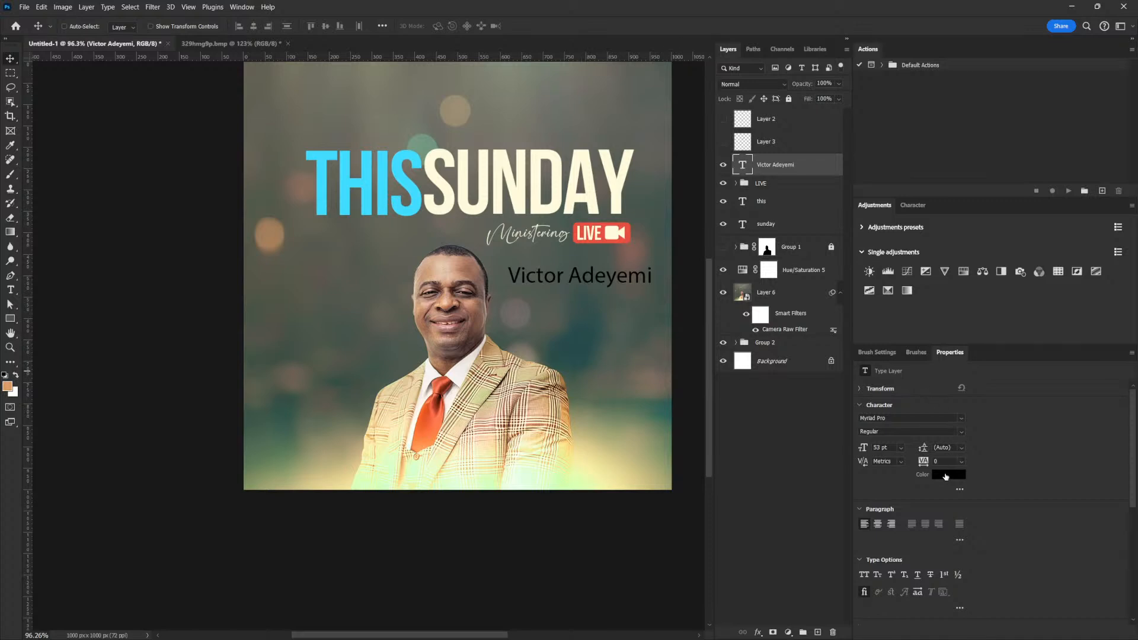
Style the name in Bebas Neue with the cream colour fffbdc.
{"action": "left_click", "coordinate": [961, 418]}
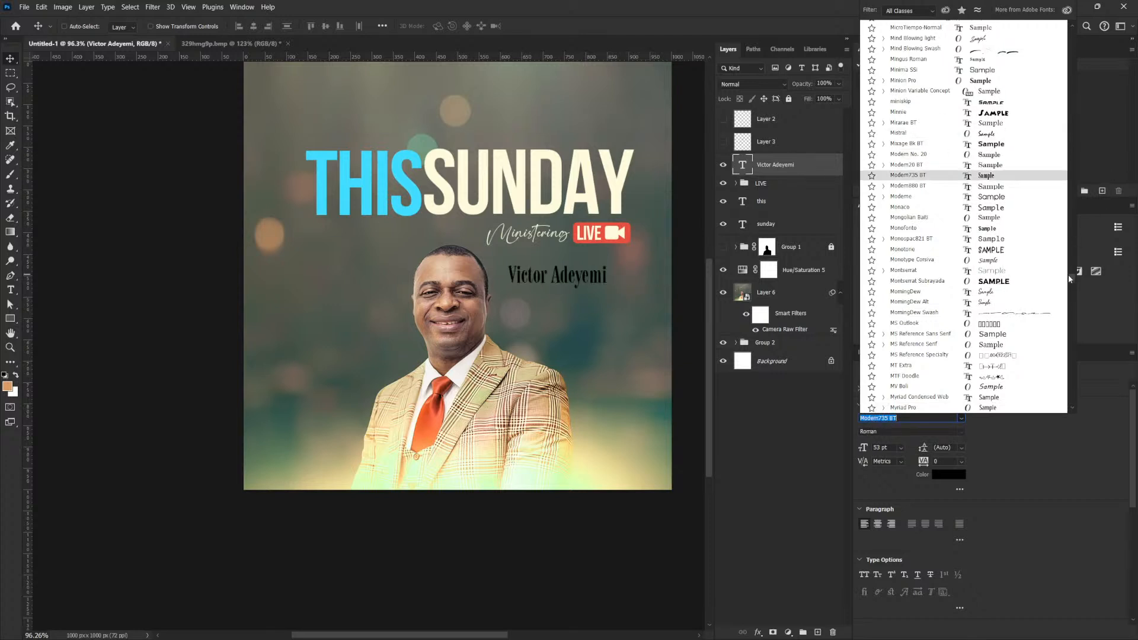
{"action": "scroll", "coordinate": [1047, 133], "scroll_direction": "up", "scroll_amount": 20}
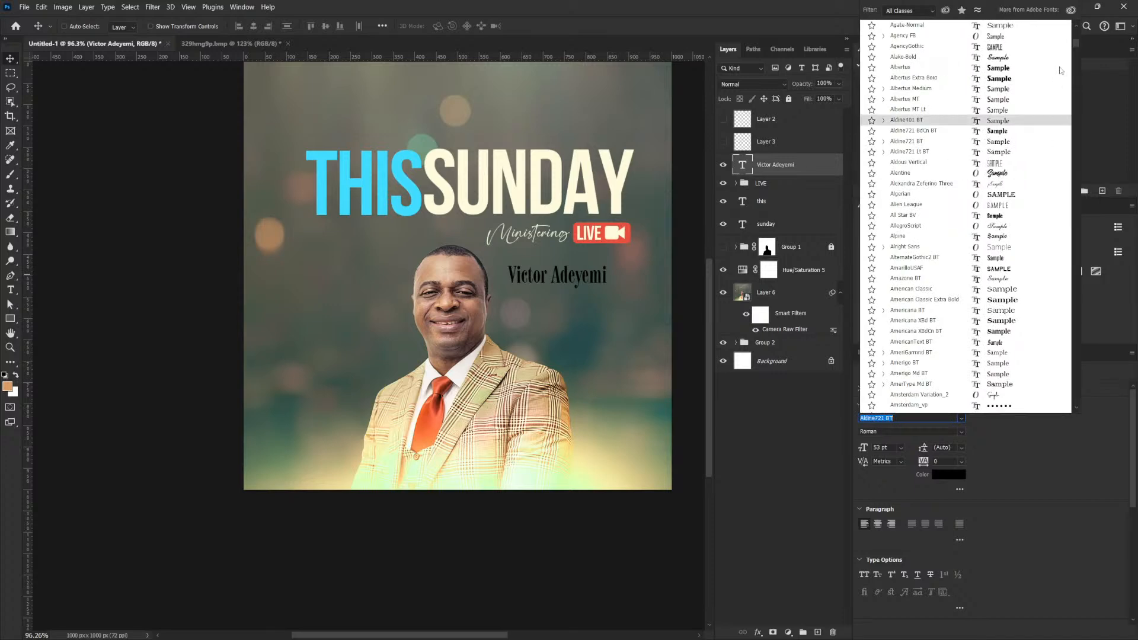
{"action": "scroll", "coordinate": [1061, 119], "scroll_direction": "up", "scroll_amount": 5}
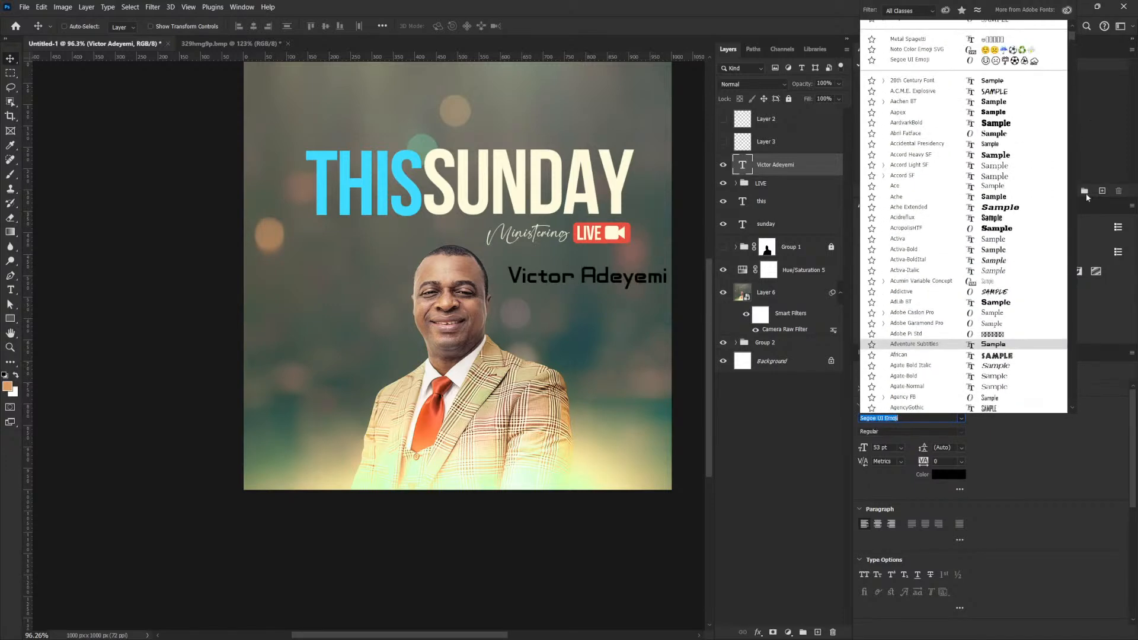
{"action": "scroll", "coordinate": [987, 48], "scroll_direction": "up", "scroll_amount": 3}
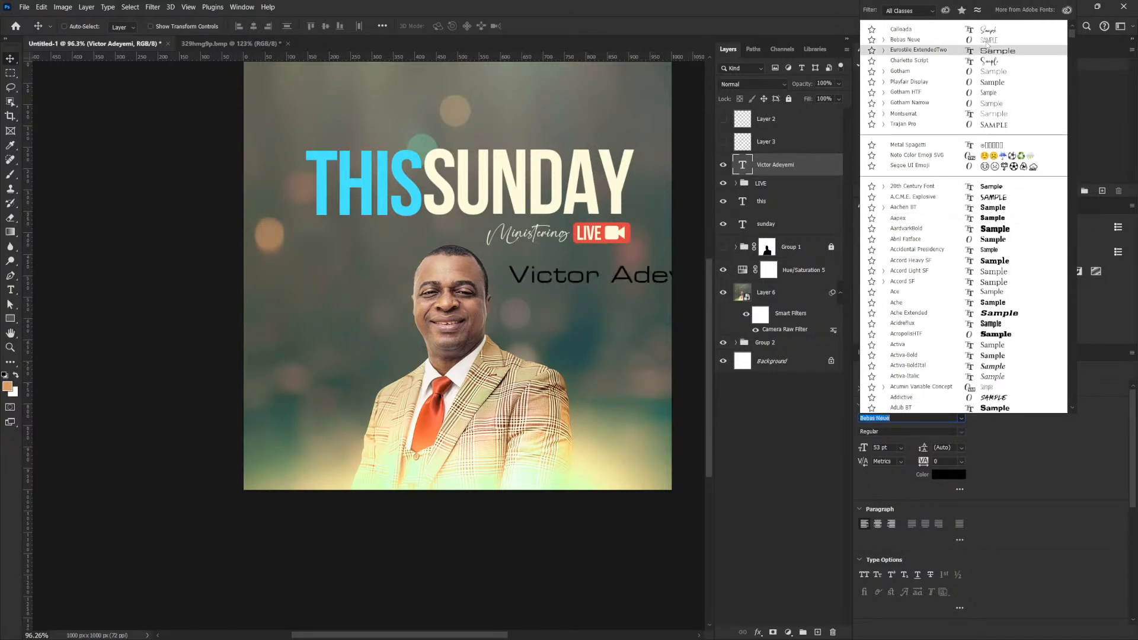
{"action": "left_click", "coordinate": [987, 39]}
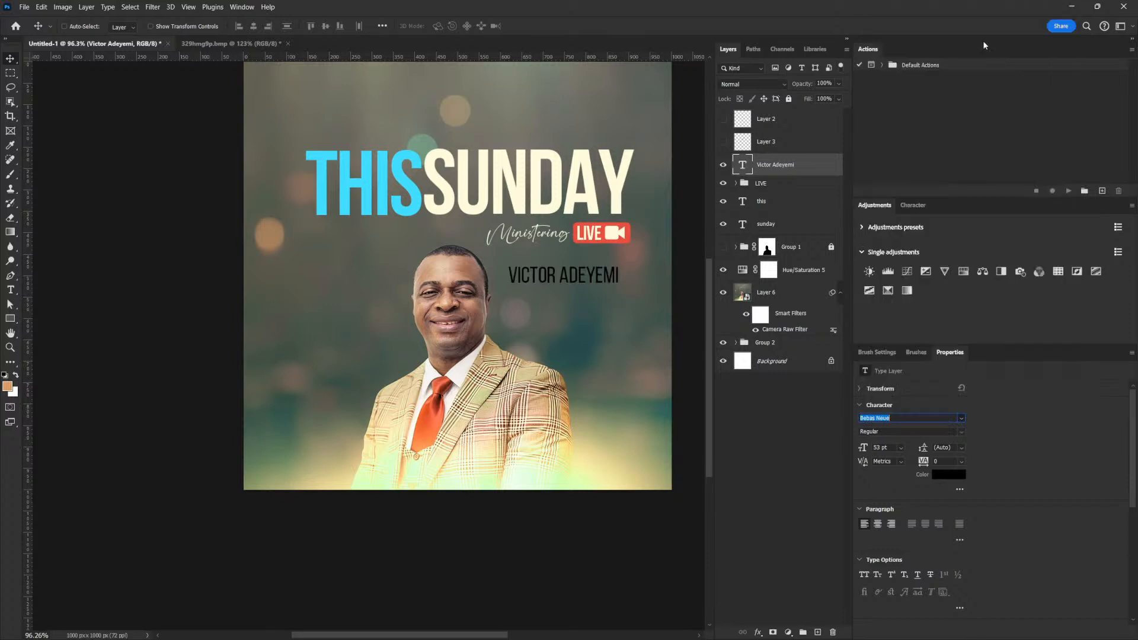
{"action": "left_click", "coordinate": [947, 475]}
{"action": "type", "text": "fffbdc"}
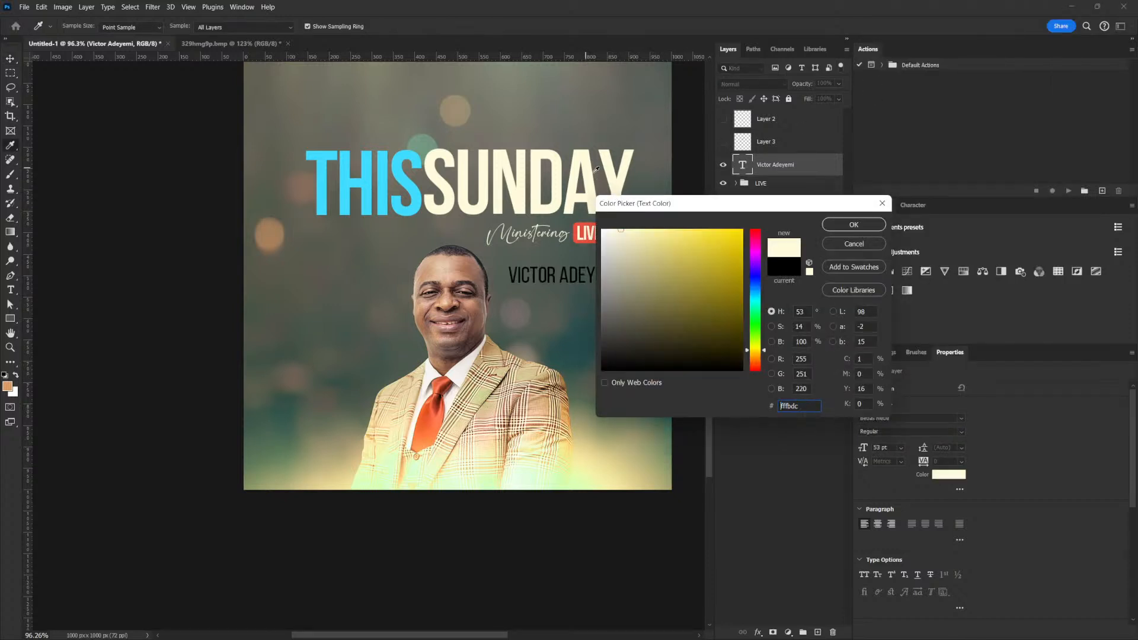
{"action": "left_click", "coordinate": [854, 224]}
Scale the name to about 71% and position it under the LIVE badge.
{"action": "key", "text": "v"}
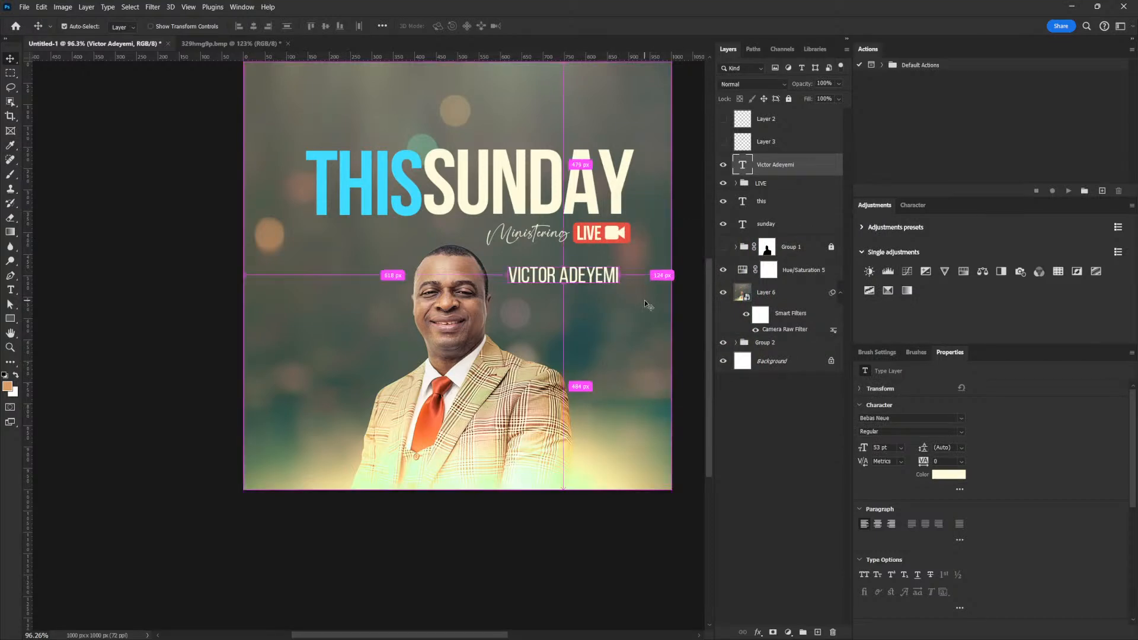
{"action": "key", "text": "ctrl+t"}
{"action": "left_click_drag", "start_coordinate": [507, 263], "coordinate": [544, 270]}
{"action": "left_click_drag", "start_coordinate": [614, 279], "coordinate": [625, 278]}
{"action": "left_click_drag", "start_coordinate": [556, 285], "coordinate": [586, 268]}
{"action": "key", "text": "Return"}
Duplicate the name and shrink the copy to about half size (21.02 pt).
{"action": "key", "text": "ctrl"}
{"action": "key", "text": "ctrl+t"}
{"action": "key", "text": "Return"}
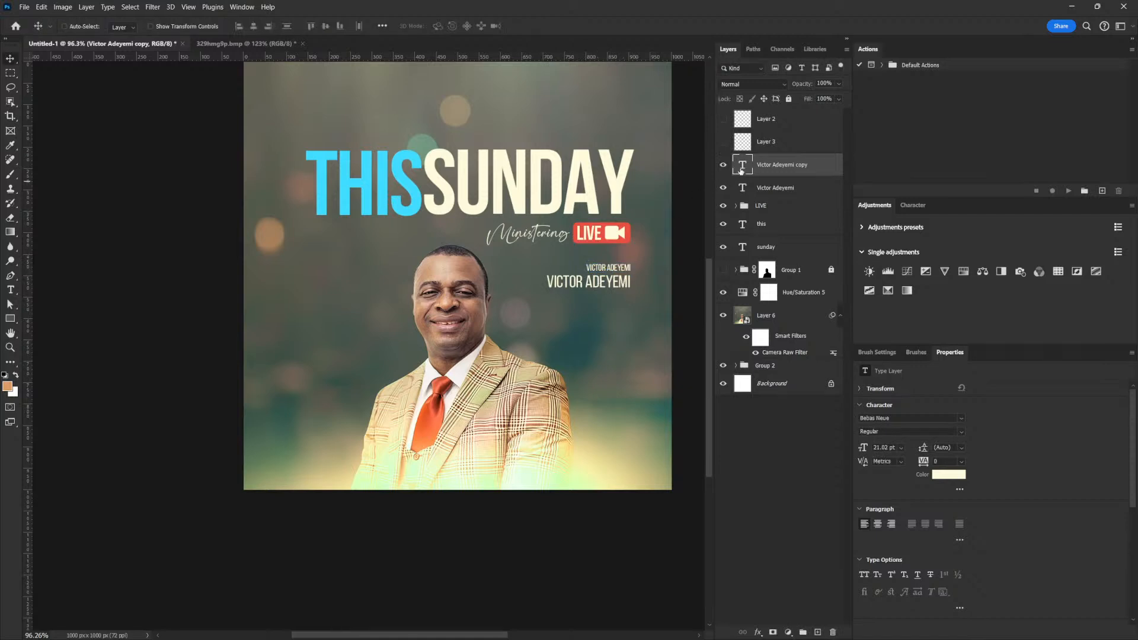
Retype the small copy as the REV. title and raise it together with the name.
{"action": "double_click", "coordinate": [735, 172]}
{"action": "type", "text": "REV"}
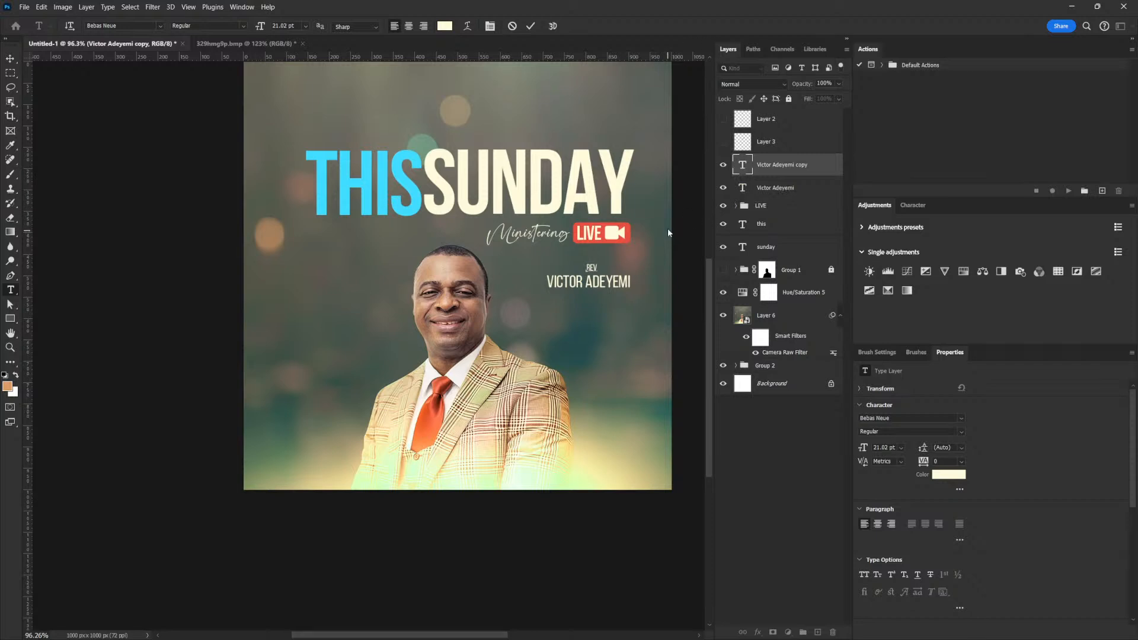
{"action": "left_click", "coordinate": [763, 190], "text": "ctrl"}
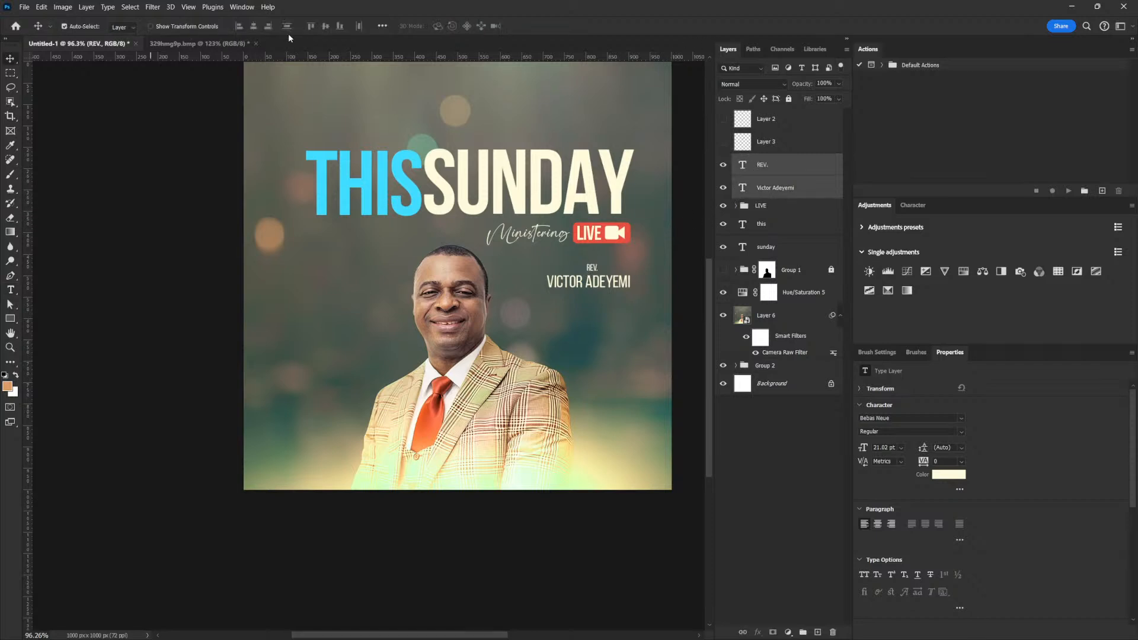
{"action": "left_click_drag", "start_coordinate": [638, 294], "coordinate": [599, 292]}
Break the name into two right-aligned lines with 39 pt leading.
{"action": "left_click", "coordinate": [749, 183]}
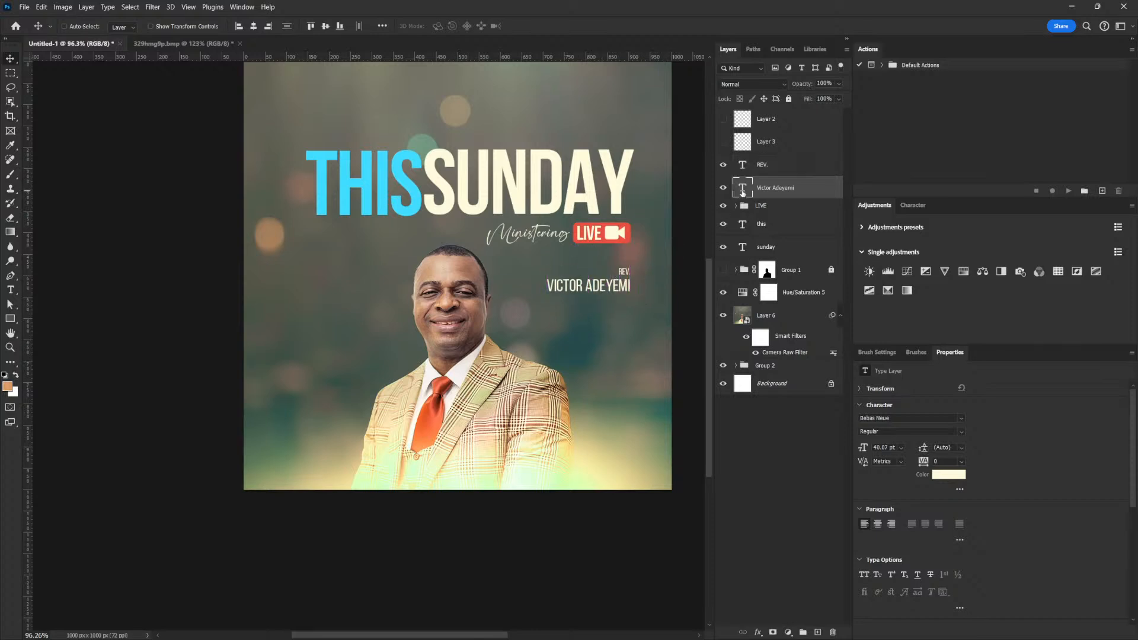
{"action": "key", "text": "t"}
{"action": "left_click", "coordinate": [586, 285]}
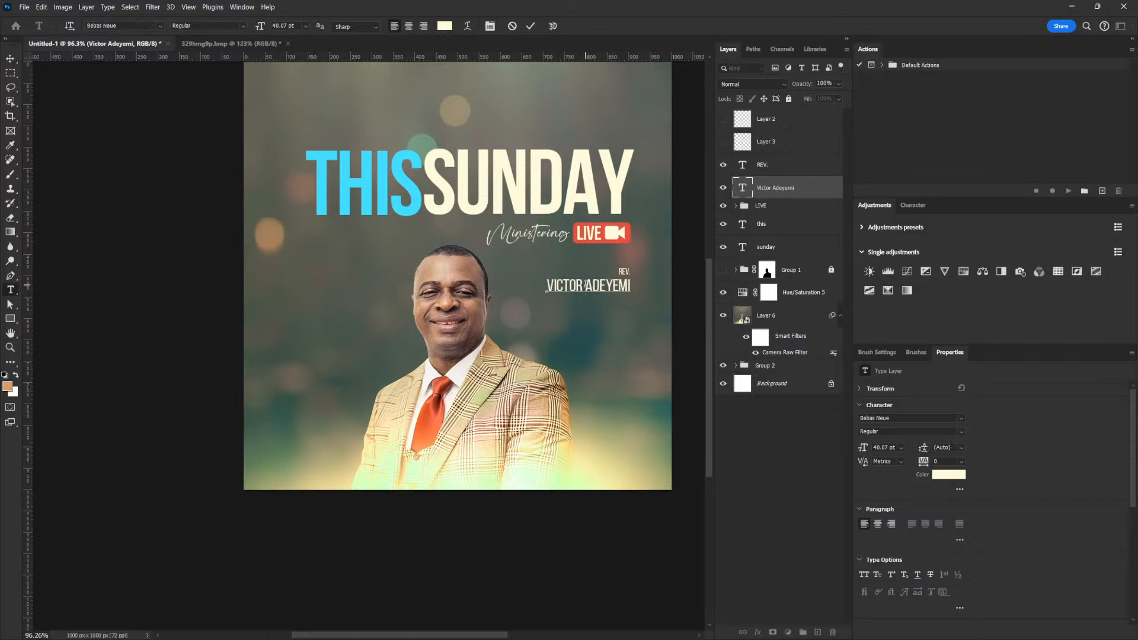
{"action": "key", "text": "Return"}
{"action": "key", "text": "ctrl+a"}
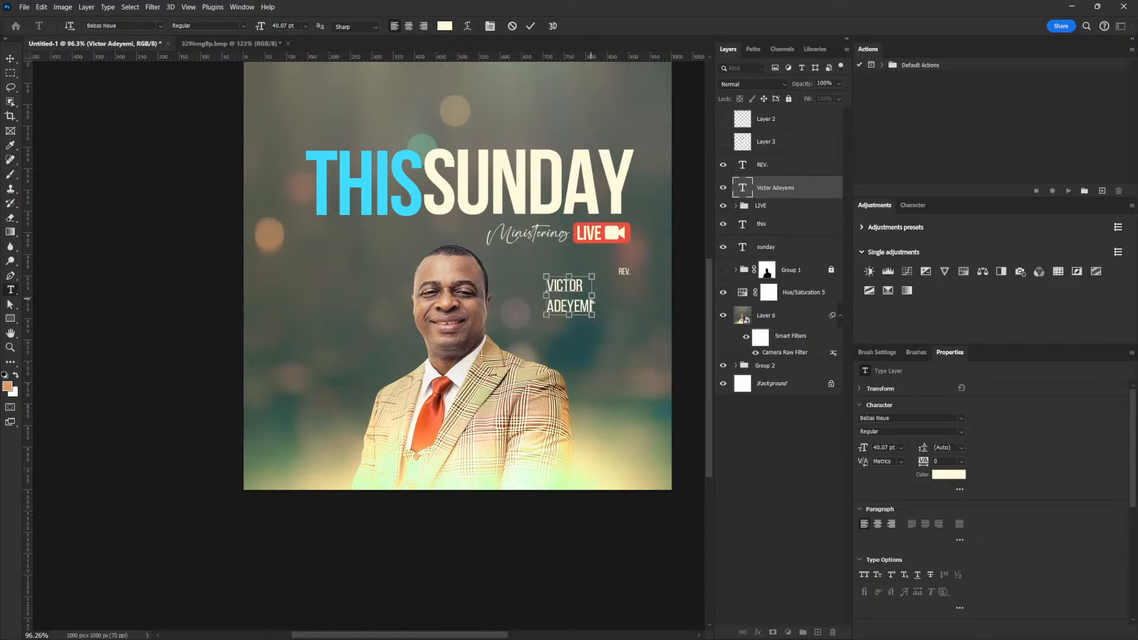
{"action": "left_click", "coordinate": [423, 26]}
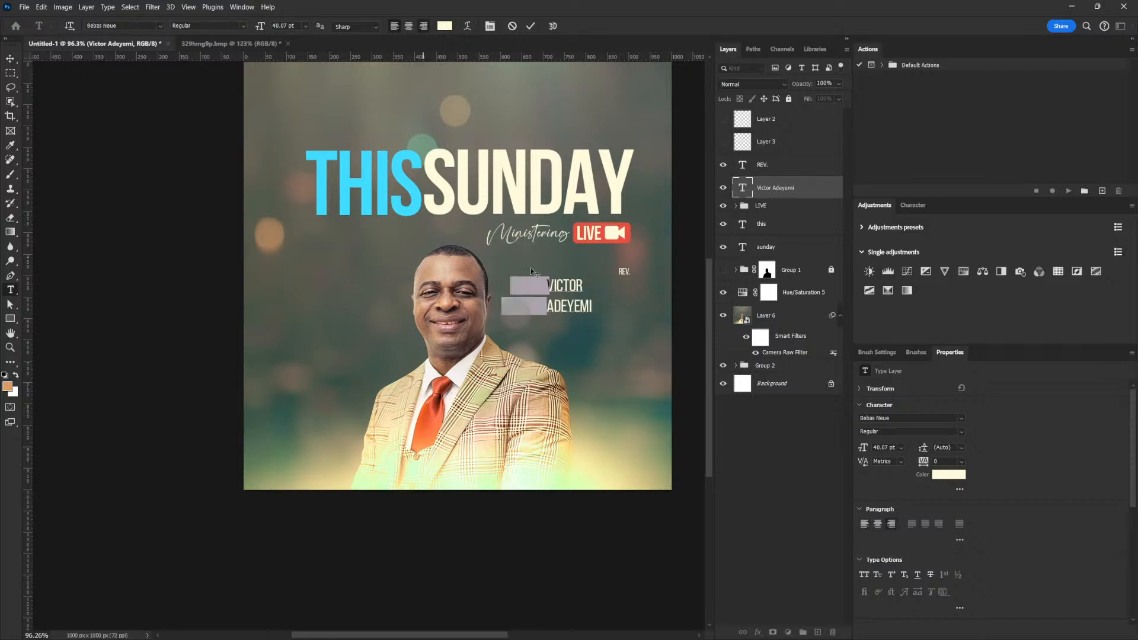
{"action": "left_click", "coordinate": [549, 283]}
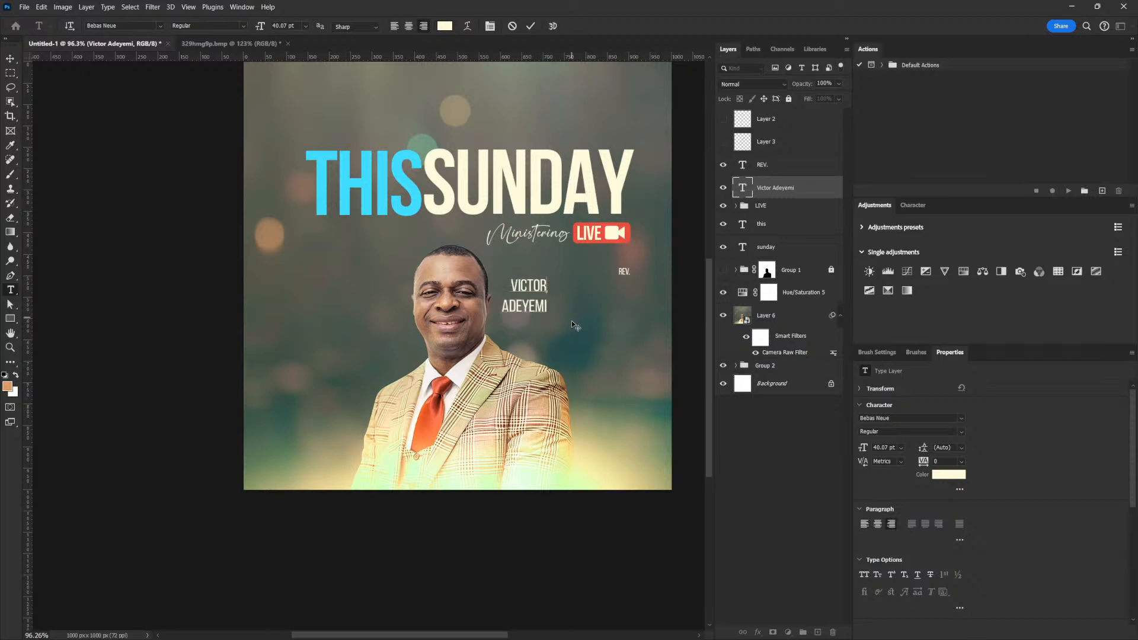
{"action": "left_click_drag", "start_coordinate": [550, 304], "coordinate": [475, 259]}
{"action": "left_click", "coordinate": [947, 448]}
{"action": "key", "text": "Down"}
{"action": "key", "text": "Down"}
{"action": "key", "text": "Down"}
{"action": "key", "text": "Down"}
{"action": "key", "text": "Down"}
{"action": "key", "text": "Down"}
{"action": "key", "text": "Down"}
{"action": "key", "text": "Down"}
{"action": "key", "text": "Down"}
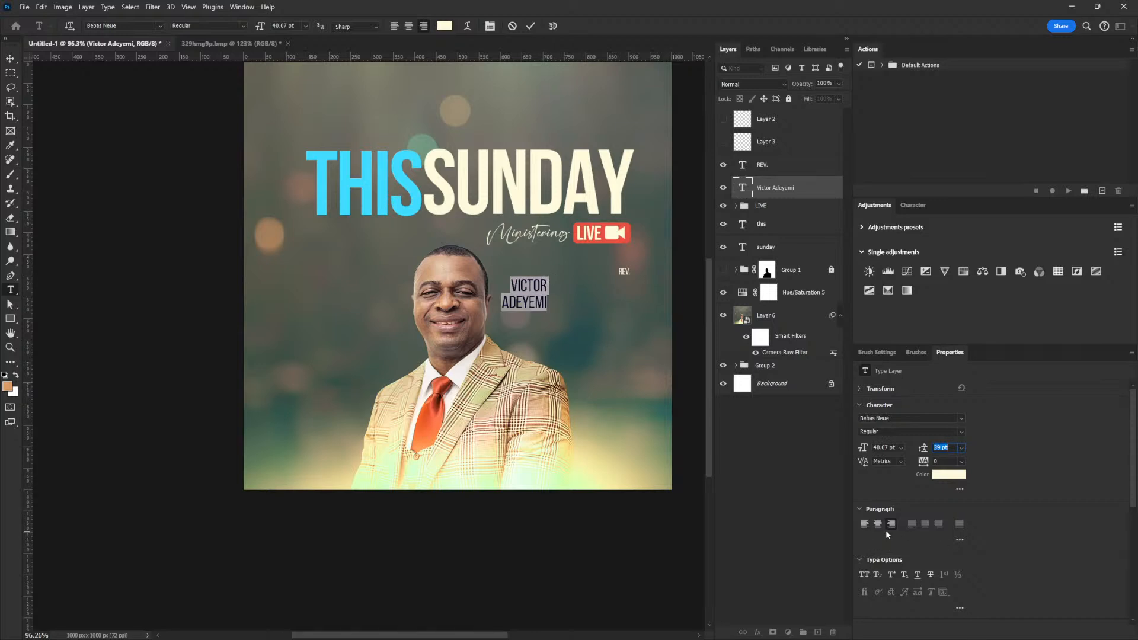
Set the name in Calloada with 29 pt line spacing.
{"action": "left_click", "coordinate": [961, 418]}
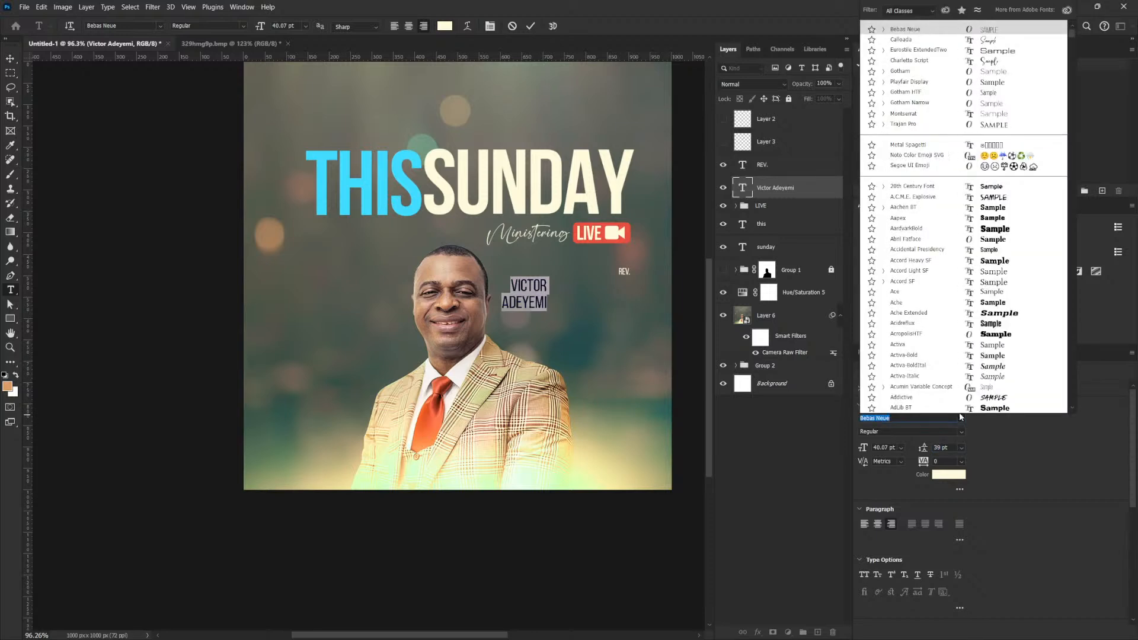
{"action": "left_click", "coordinate": [1001, 40]}
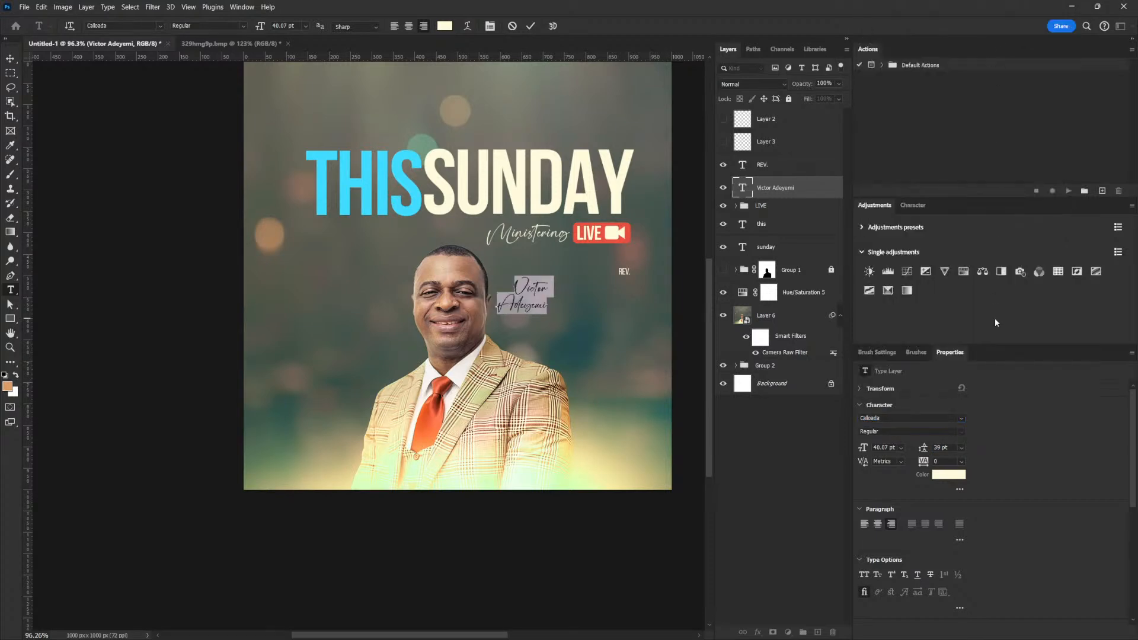
{"action": "double_click", "coordinate": [949, 448]}
{"action": "type", "text": "29"}
{"action": "key", "text": "Return"}
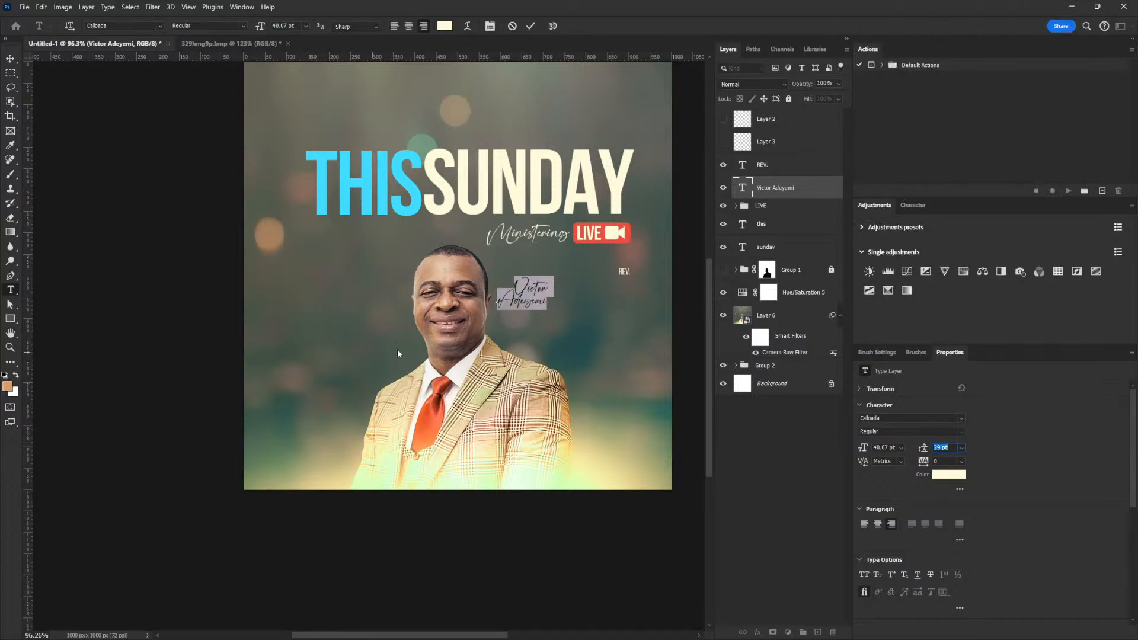
Delete the first name, leaving only the surname in this layer.
{"action": "left_click", "coordinate": [516, 283]}
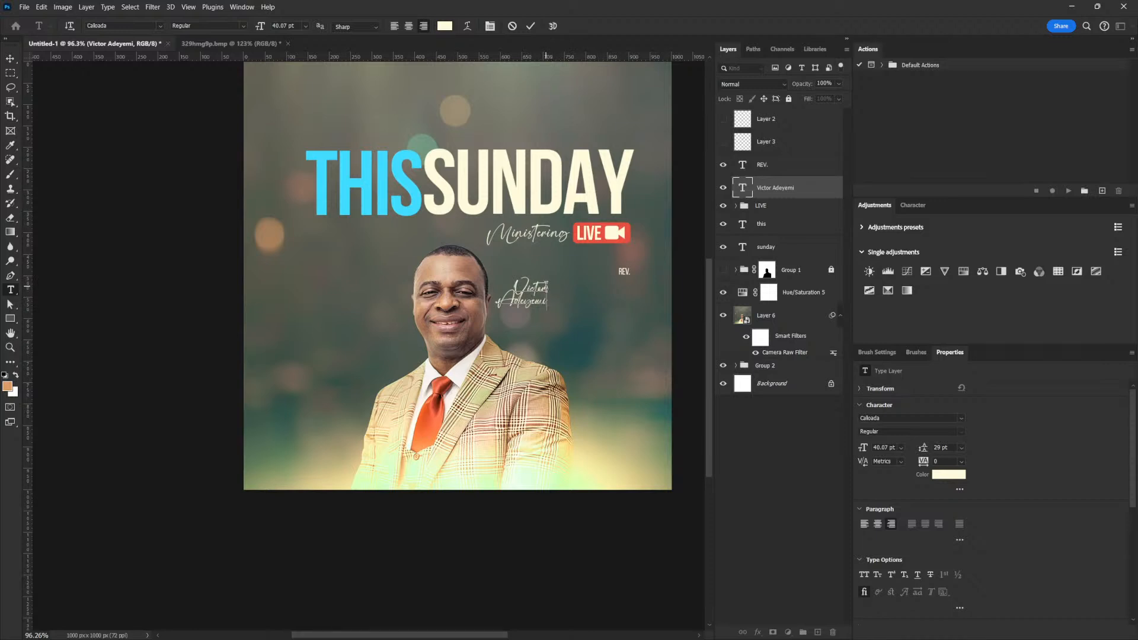
{"action": "key", "text": "ctrl+a"}
{"action": "key", "text": "BackSpace"}
{"action": "key", "text": "Delete"}
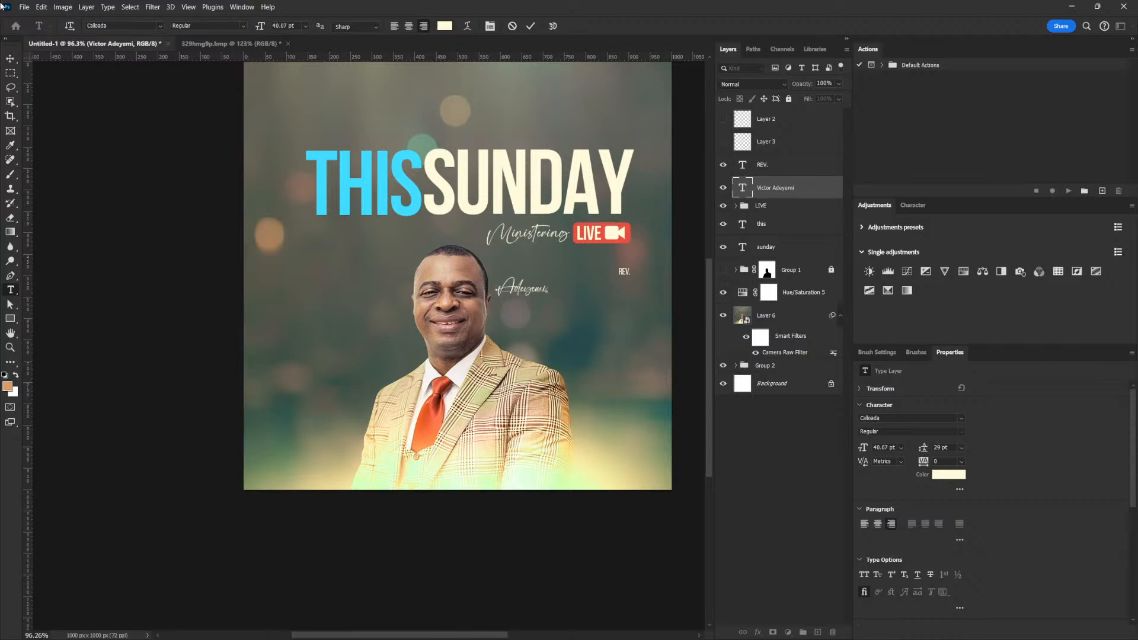
{"action": "left_click", "coordinate": [10, 58]}
Duplicate the surname, retype the copy as the first name, and place it above.
{"action": "mouse_move", "coordinate": [563, 301]}
{"action": "left_mouse_down"}
{"action": "mouse_move", "coordinate": [587, 332]}
{"action": "mouse_move", "coordinate": [583, 350]}
{"action": "mouse_move", "coordinate": [570, 296]}
{"action": "mouse_move", "coordinate": [553, 294]}
{"action": "left_mouse_up"}
{"action": "double_click", "coordinate": [552, 294]}
{"action": "type", "text": "Victor"}
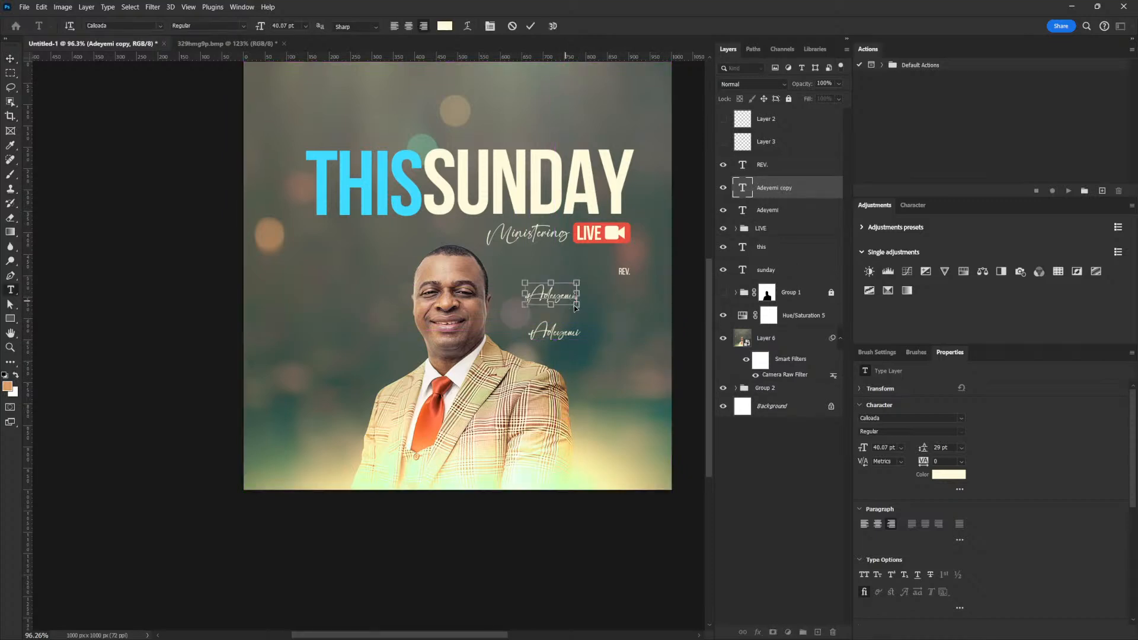
{"action": "left_click", "coordinate": [10, 58]}
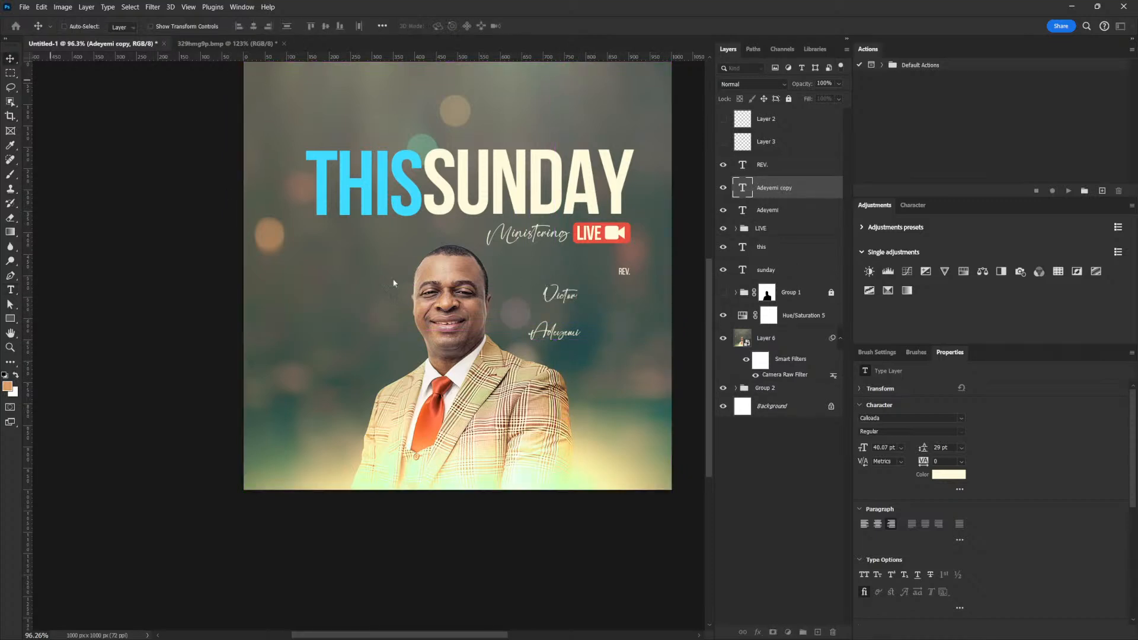
{"action": "left_click_drag", "start_coordinate": [554, 280], "coordinate": [568, 312]}
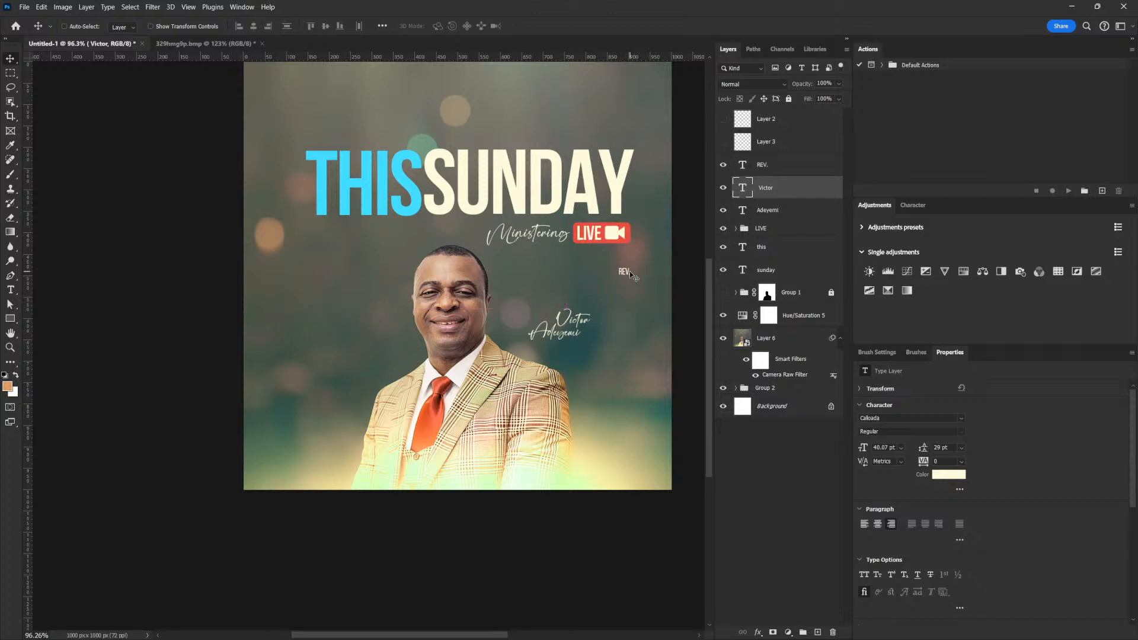
Restyle REV. in Calloada and move it beside the first name.
{"action": "left_click", "coordinate": [757, 170]}
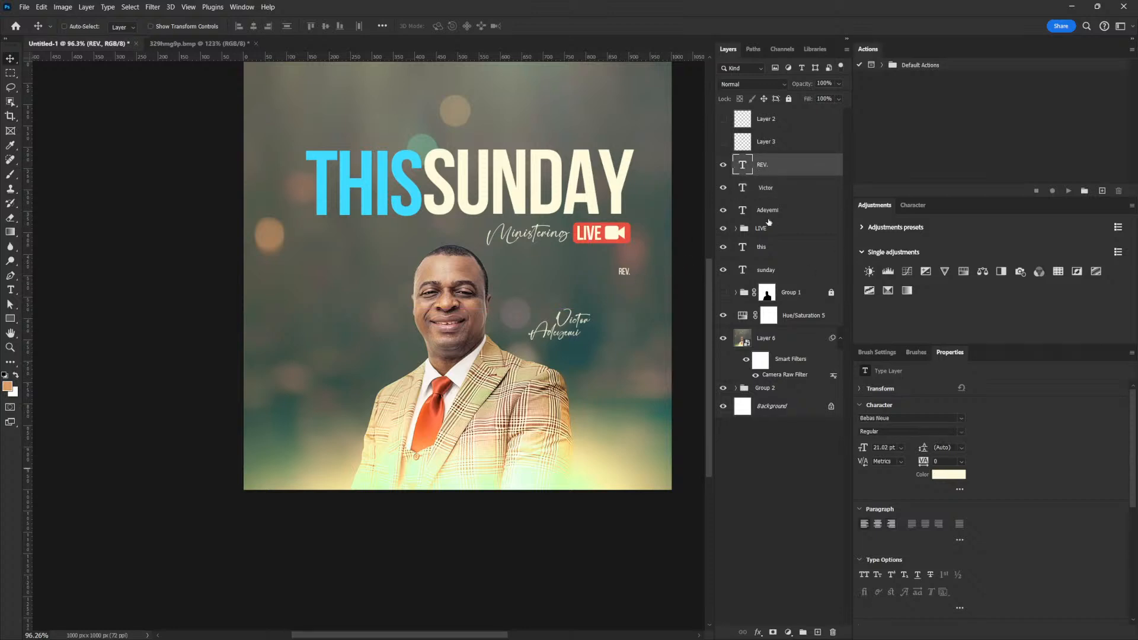
{"action": "key", "text": "t"}
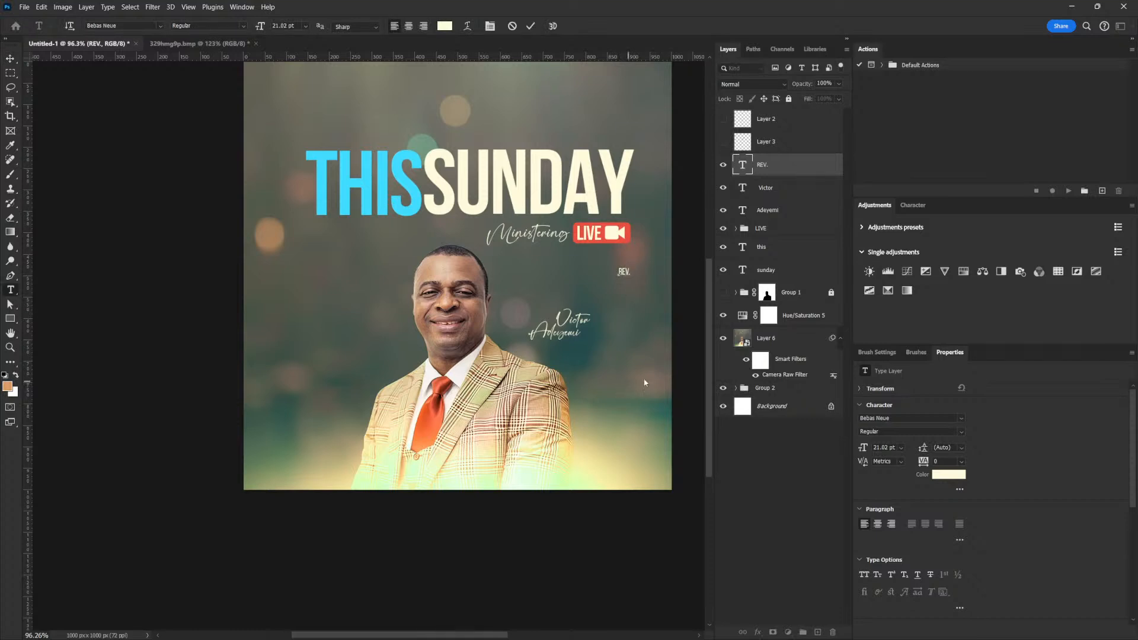
{"action": "left_click", "coordinate": [911, 419]}
{"action": "left_click", "coordinate": [962, 420]}
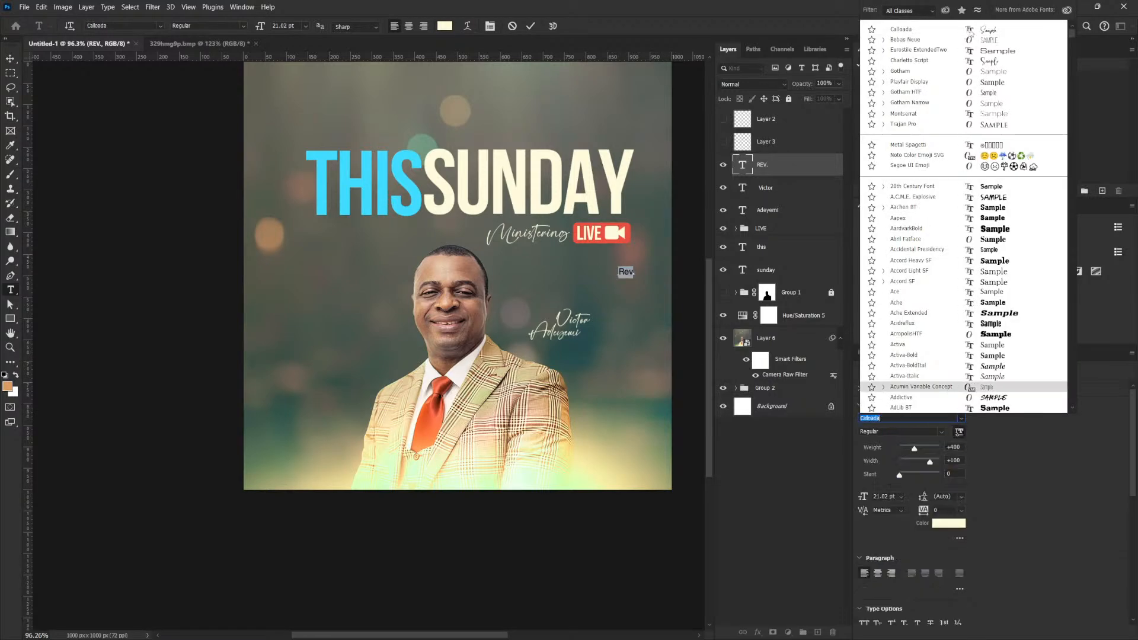
{"action": "left_click", "coordinate": [974, 32]}
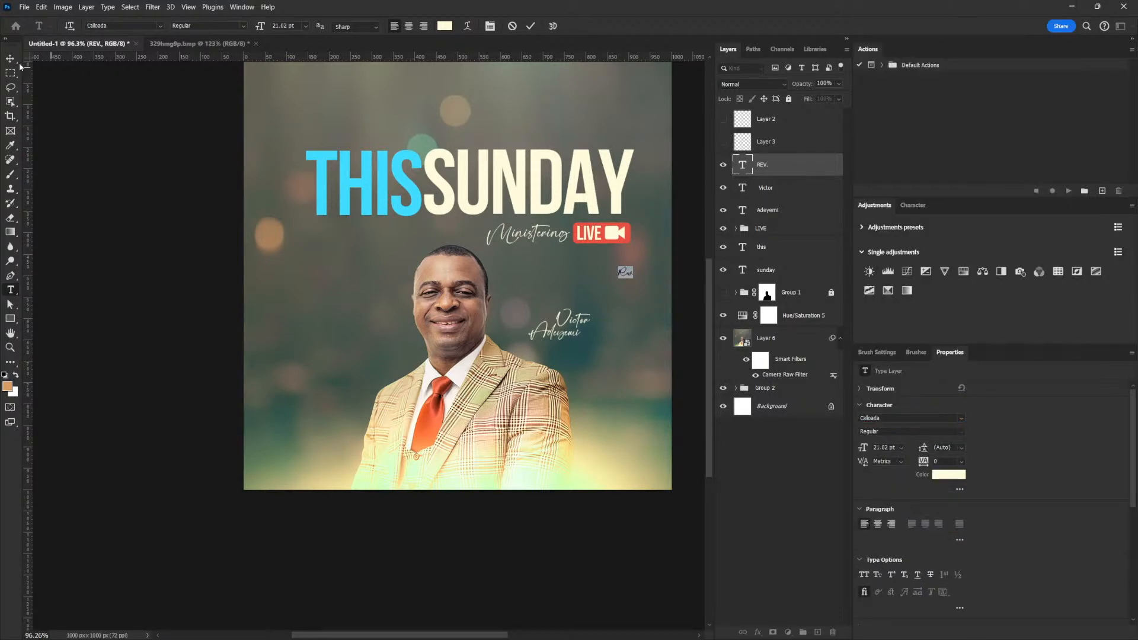
{"action": "key", "text": "v"}
{"action": "left_click_drag", "start_coordinate": [662, 285], "coordinate": [580, 327]}
Enlarge the Rev., first-name and surname layers together to about 209%.
{"action": "left_click", "coordinate": [774, 188]}
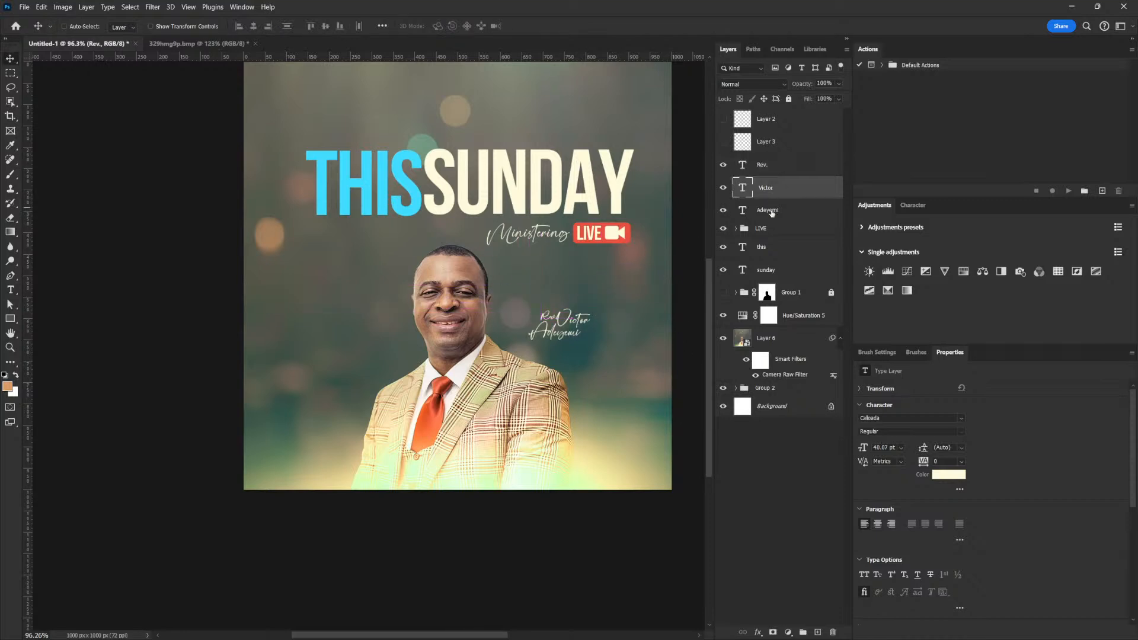
{"action": "left_click", "coordinate": [771, 211], "text": "ctrl"}
{"action": "left_click", "coordinate": [764, 165], "text": "ctrl"}
{"action": "key", "text": "ctrl+t"}
{"action": "mouse_move", "coordinate": [590, 309]}
{"action": "left_mouse_down"}
{"action": "mouse_move", "coordinate": [621, 293]}
{"action": "mouse_move", "coordinate": [576, 292]}
{"action": "left_mouse_up"}
{"action": "key", "text": "Return"}
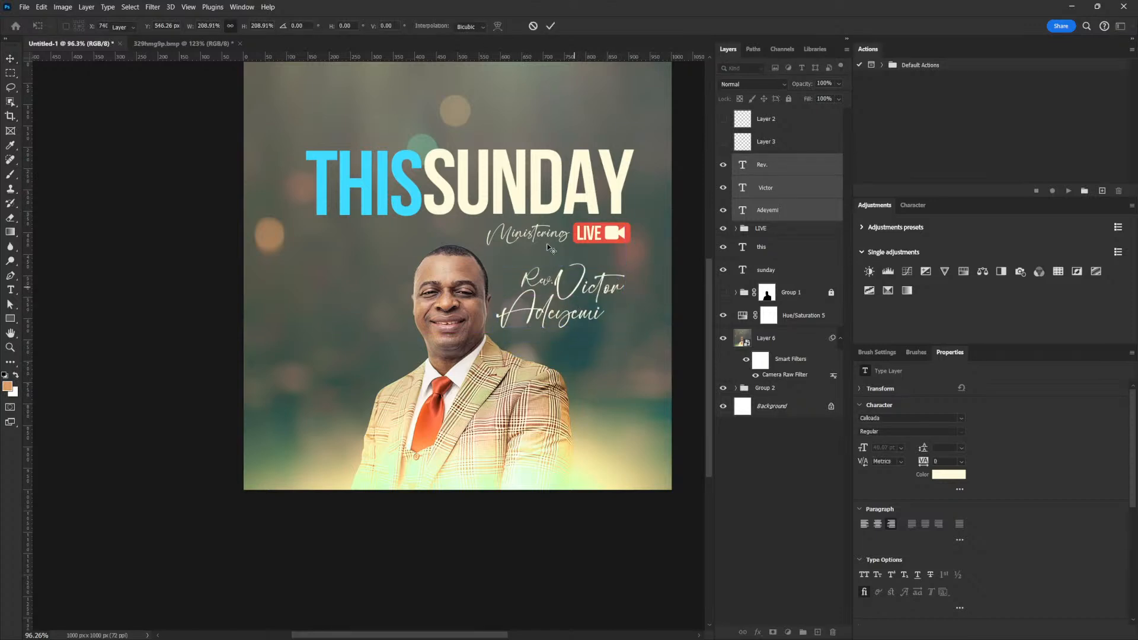
{"action": "right_click", "coordinate": [536, 230]}
{"action": "left_click", "coordinate": [559, 246]}
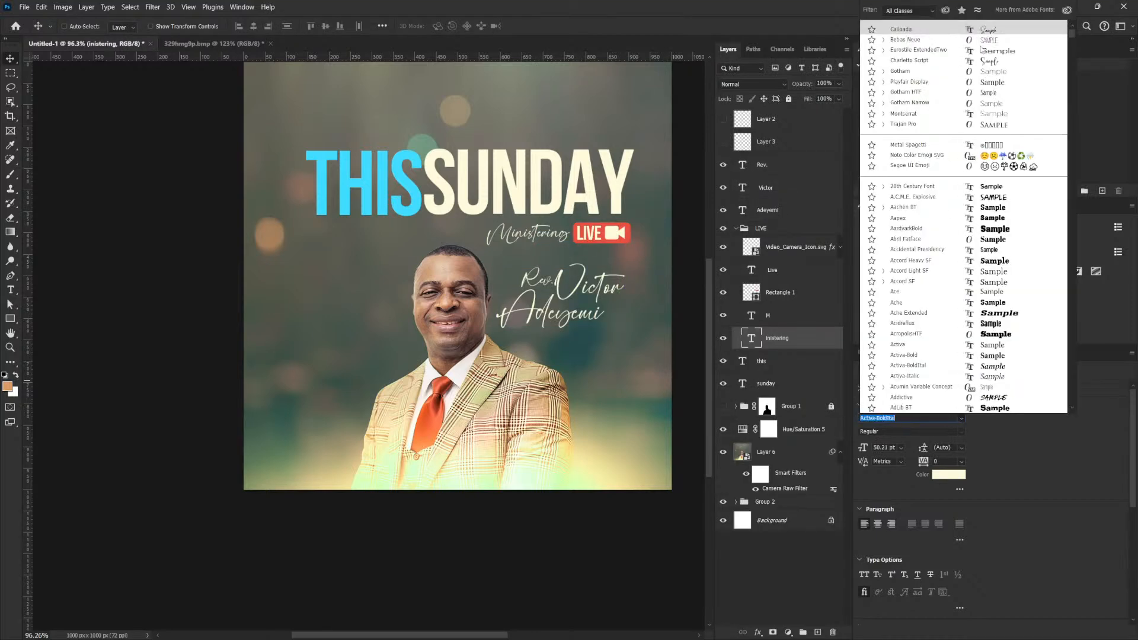
Set Ministering in Bebas Neue, hide the script M, and retype it as MINISTERING.
{"action": "left_click", "coordinate": [987, 39]}
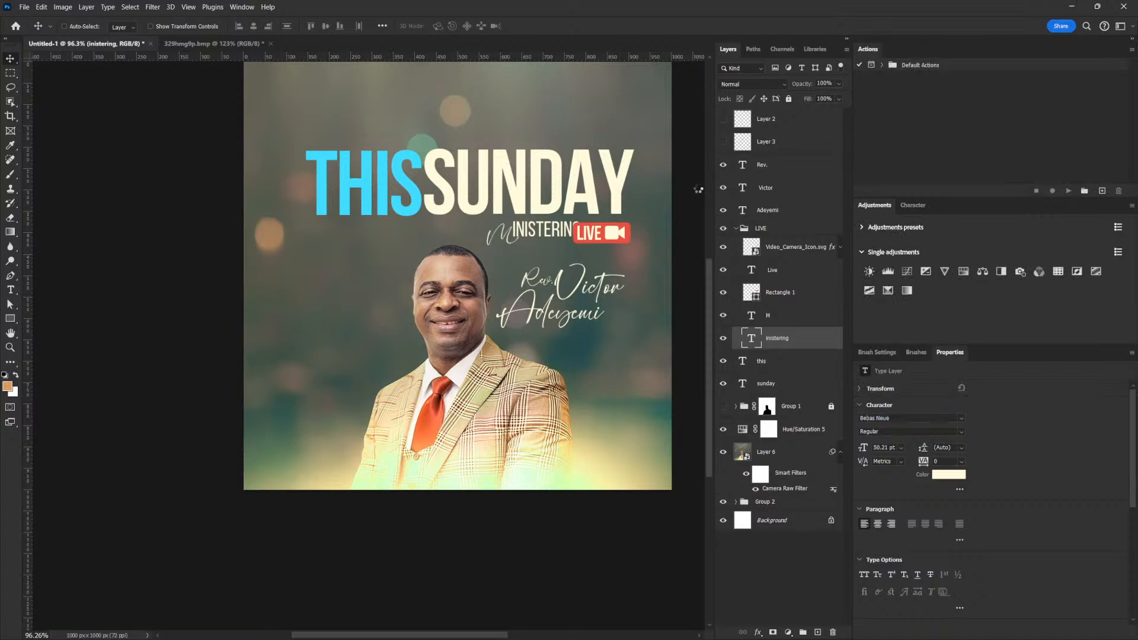
{"action": "left_click", "coordinate": [723, 315]}
{"action": "left_click_drag", "start_coordinate": [564, 236], "coordinate": [545, 236]}
{"action": "double_click", "coordinate": [498, 236]}
{"action": "left_click", "coordinate": [497, 237]}
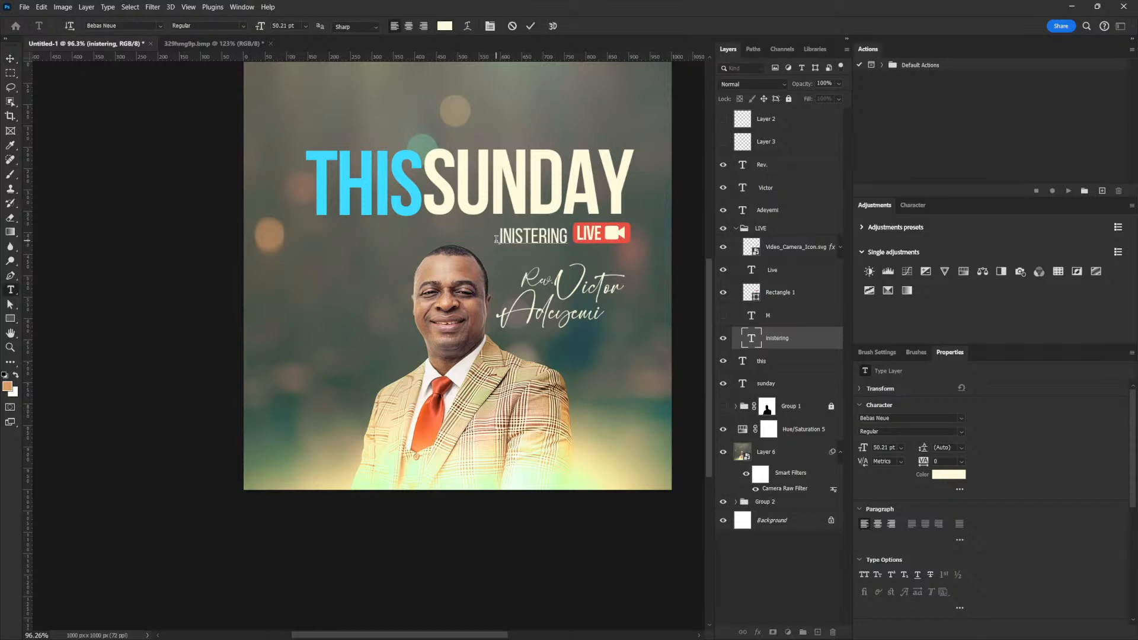
{"action": "type", "text": "M"}
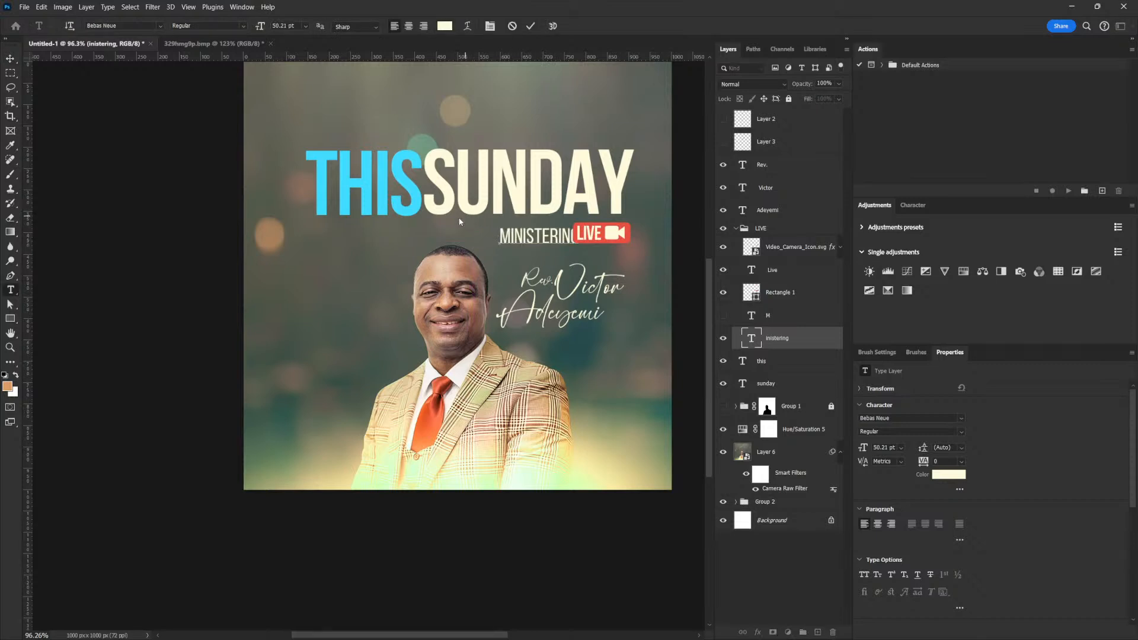
{"action": "left_click", "coordinate": [10, 62]}
Position MINISTERING snugly just left of the LIVE badge.
{"action": "left_click_drag", "start_coordinate": [638, 354], "coordinate": [626, 290]}
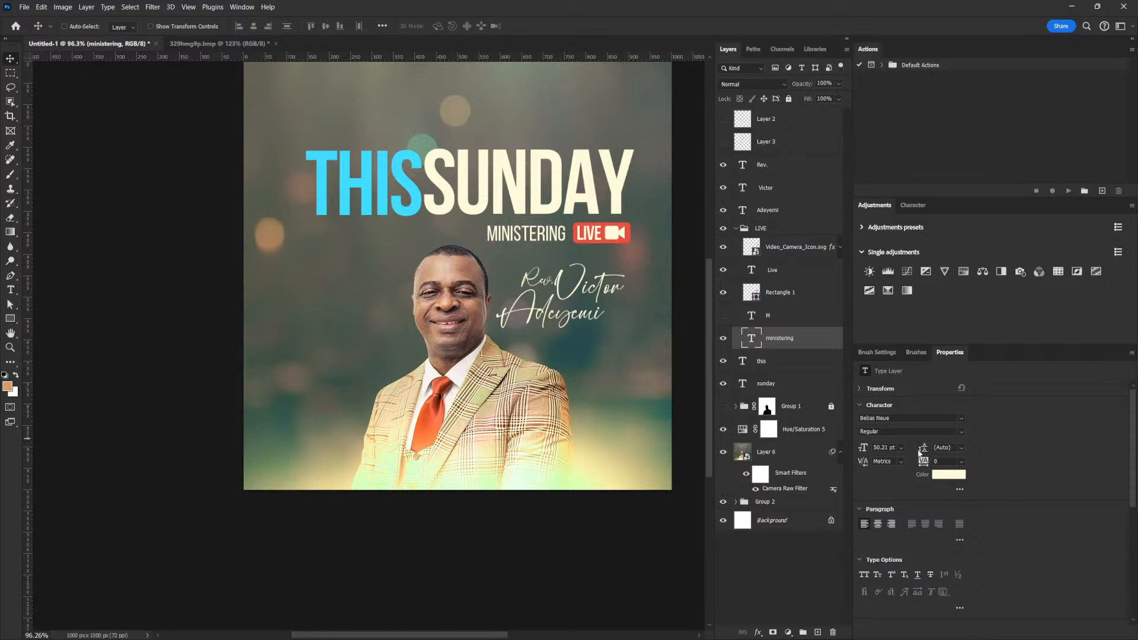
{"action": "key", "text": "Right"}
{"action": "key", "text": "Right"}
{"action": "key", "text": "Right"}
{"action": "key", "text": "Right"}
{"action": "key", "text": "Right"}
{"action": "key", "text": "Right"}
{"action": "key", "text": "Right"}
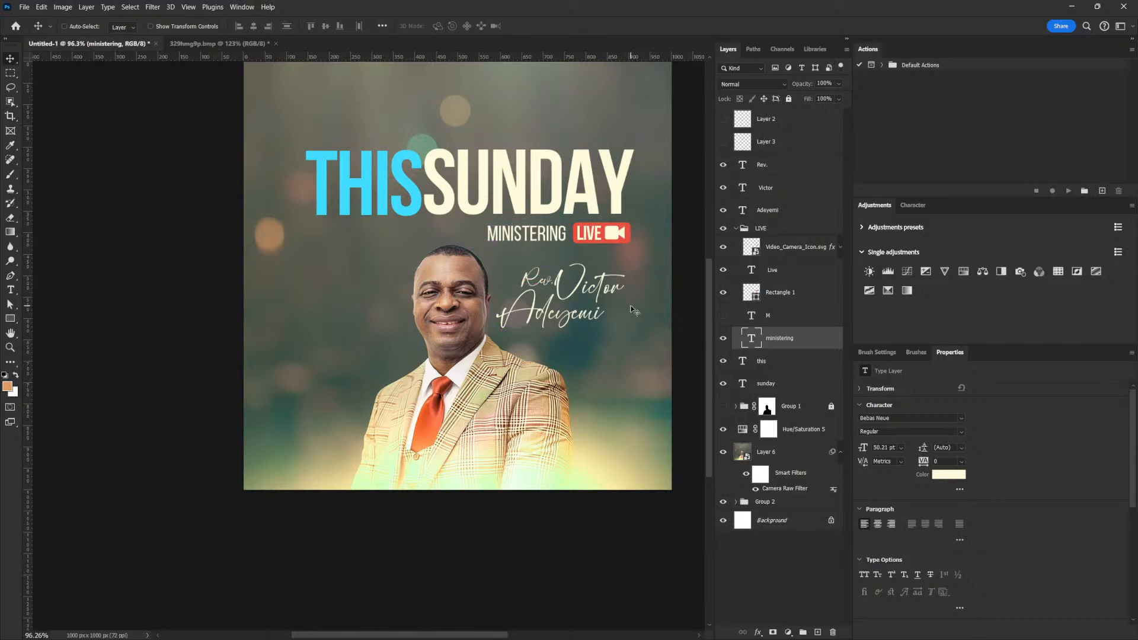
{"action": "key", "text": "Right"}
{"action": "key", "text": "Right"}
{"action": "key", "text": "Right"}
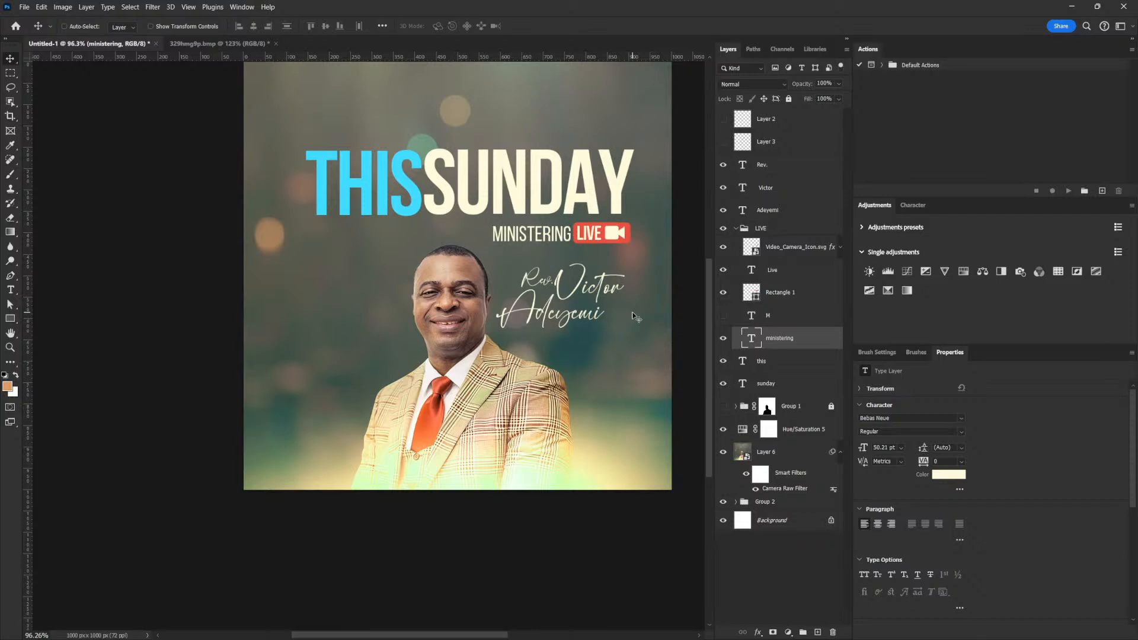
{"action": "key", "text": "Left"}
{"action": "key", "text": "Left"}
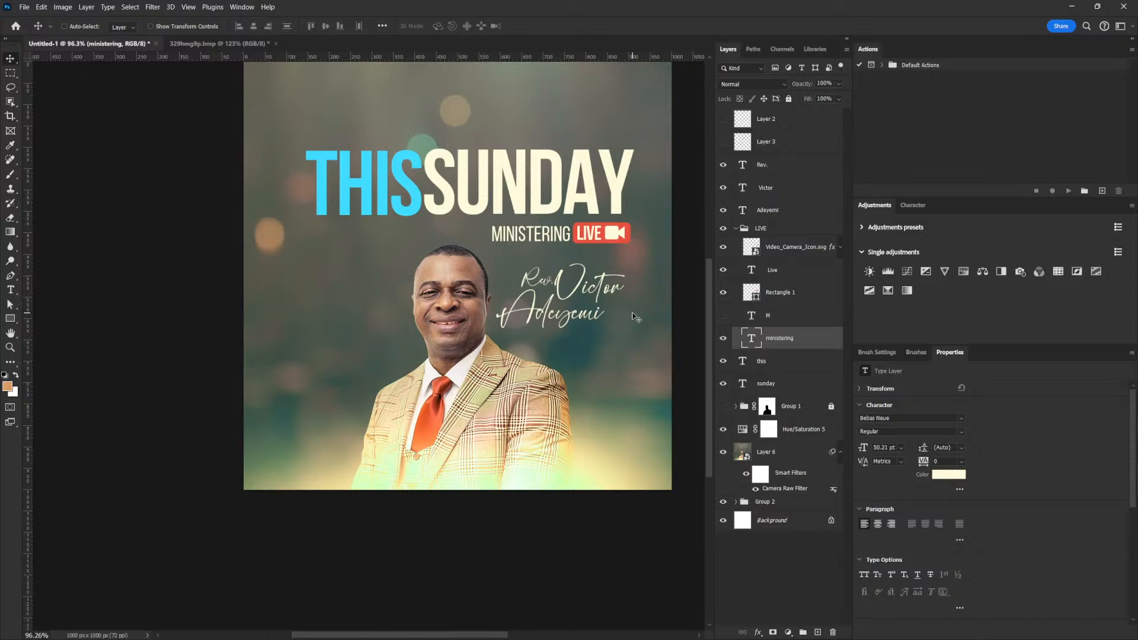
Move the ministering layer above M and fine-tune the MINISTERING LIVE badge's size.
{"action": "left_click", "coordinate": [787, 312]}
{"action": "left_click_drag", "start_coordinate": [785, 339], "coordinate": [784, 300]}
{"action": "left_click", "coordinate": [791, 255], "text": "shift"}
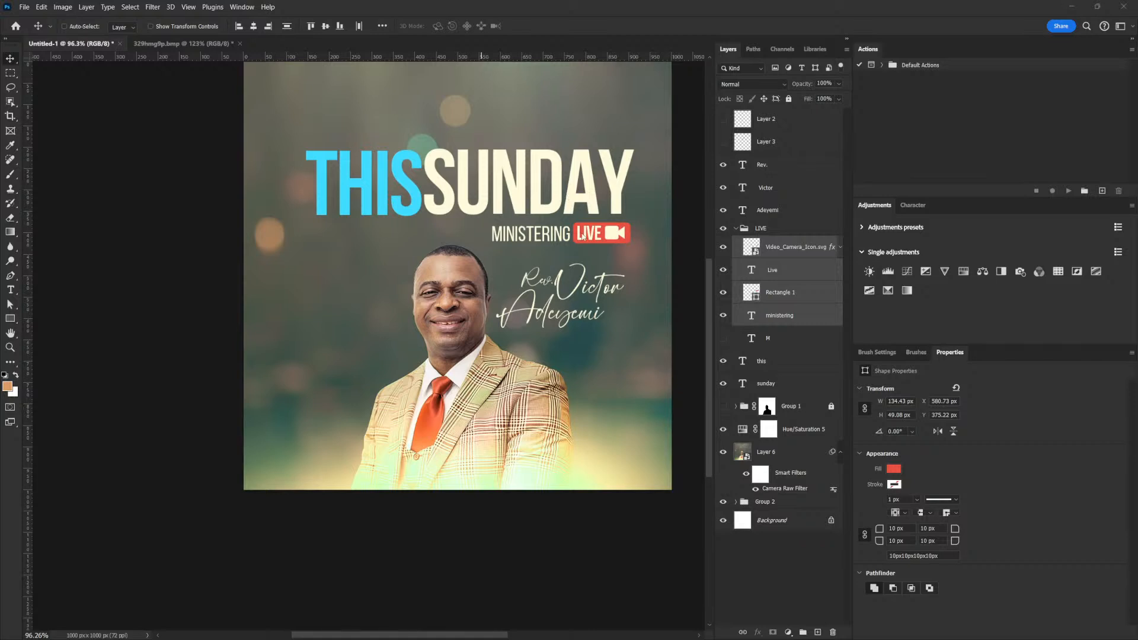
{"action": "key", "text": "ctrl+t"}
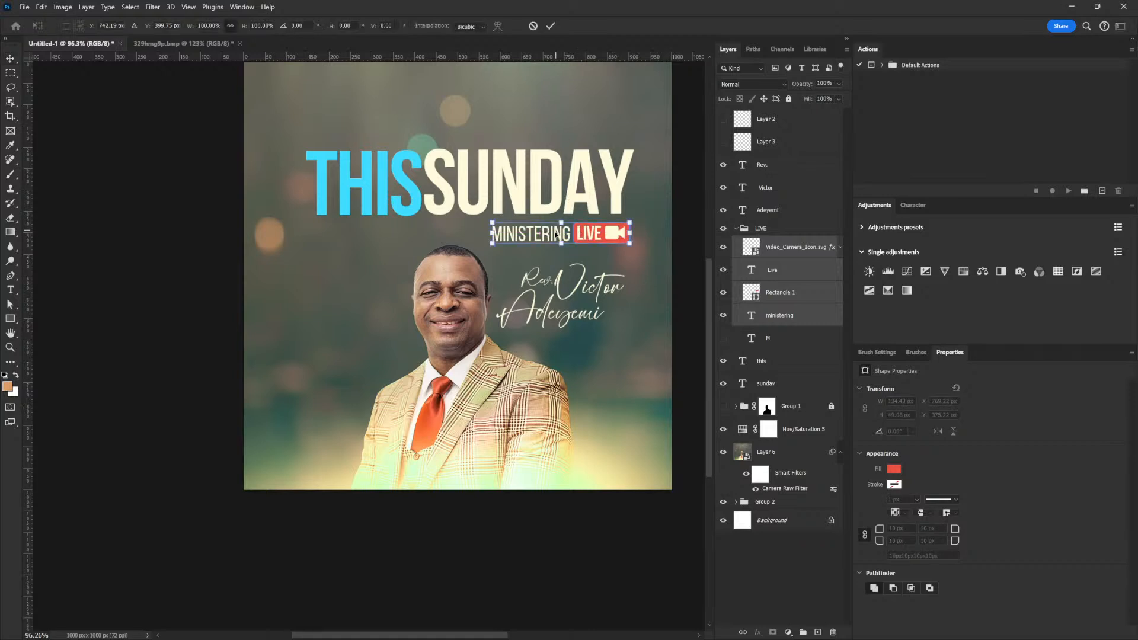
{"action": "left_click_drag", "start_coordinate": [492, 243], "coordinate": [515, 240]}
{"action": "key", "text": "Return"}
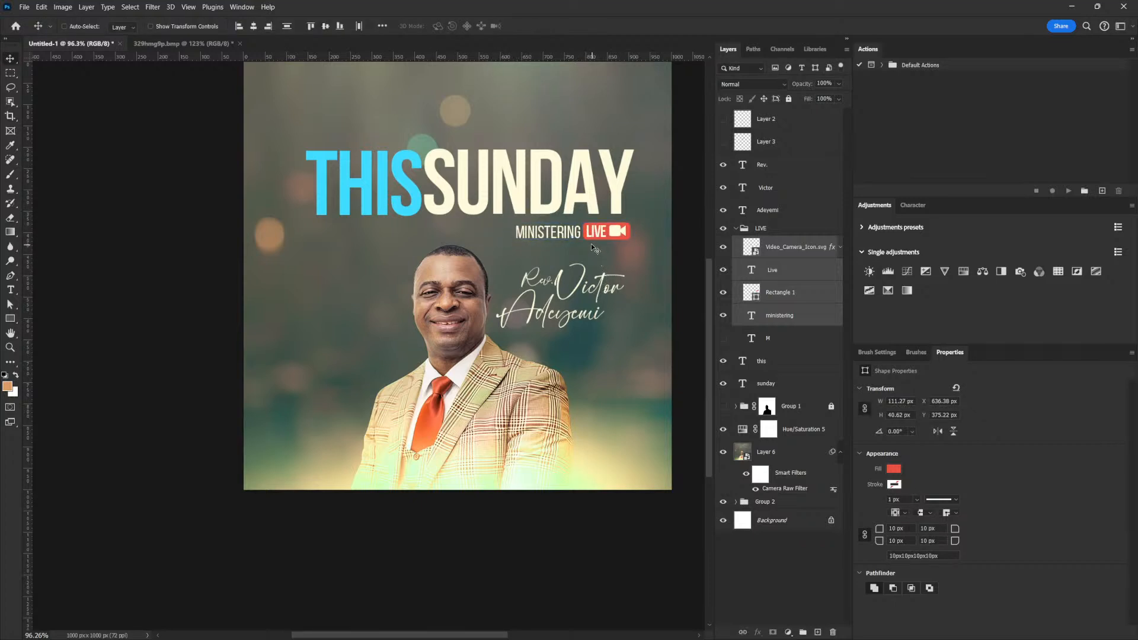
{"action": "key", "text": "ctrl+t"}
{"action": "left_click_drag", "start_coordinate": [516, 240], "coordinate": [499, 242]}
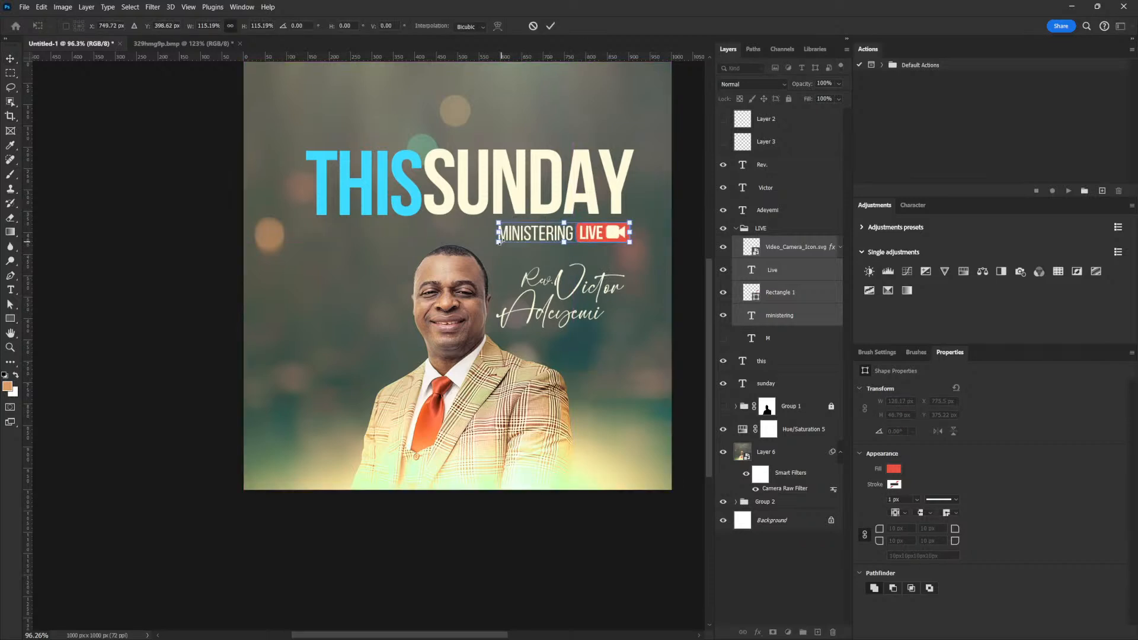
{"action": "key", "text": "Return"}
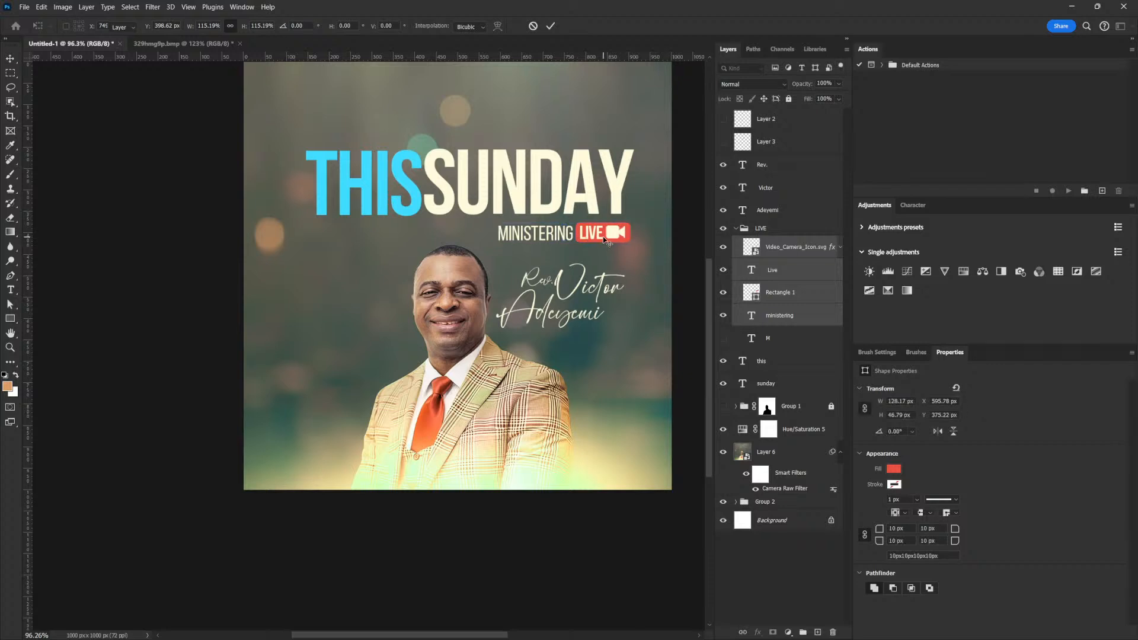
{"action": "left_click", "coordinate": [778, 214]}
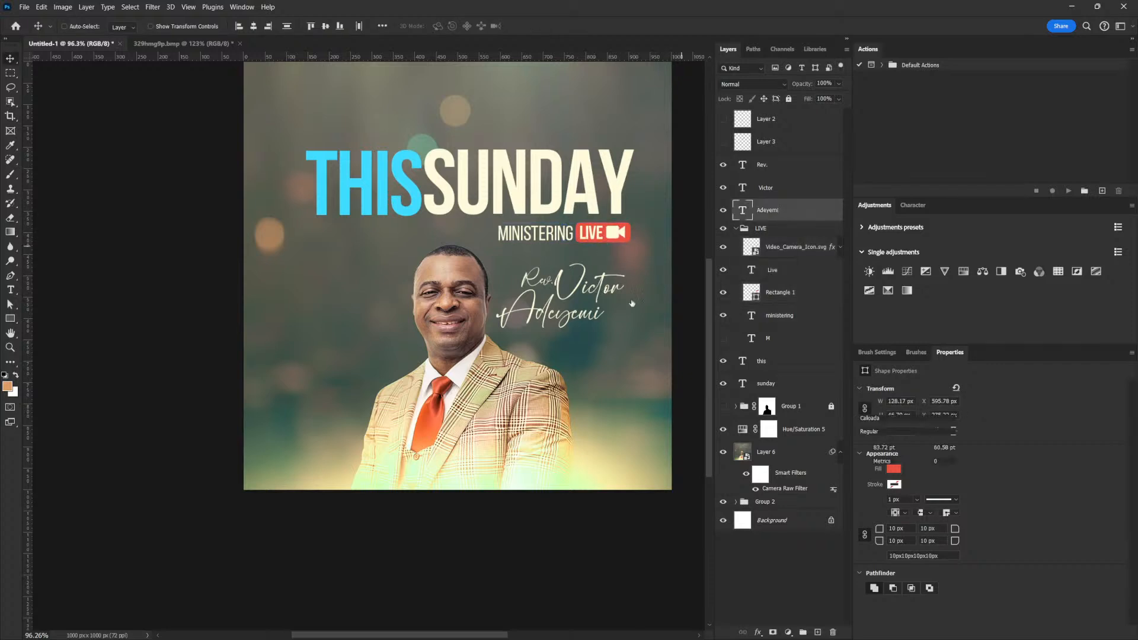
{"action": "left_click", "coordinate": [770, 167]}
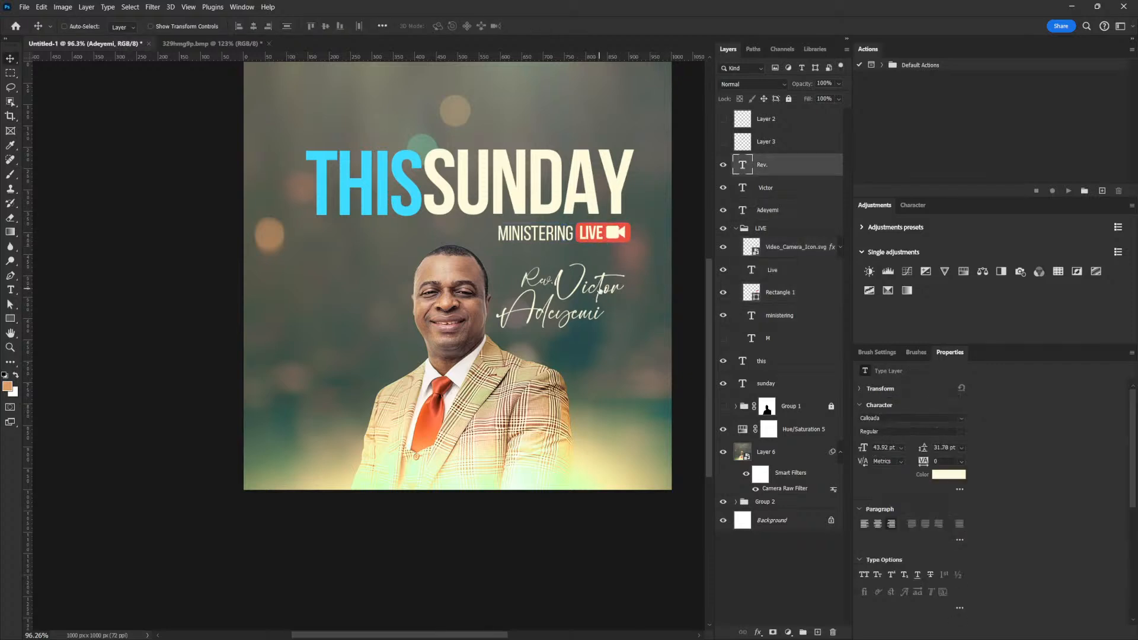
{"action": "left_click", "coordinate": [770, 194], "text": "shift"}
{"action": "left_click", "coordinate": [768, 212], "text": "shift"}
{"action": "left_click_drag", "start_coordinate": [599, 296], "coordinate": [599, 287]}
{"action": "key", "text": "ctrl+t"}
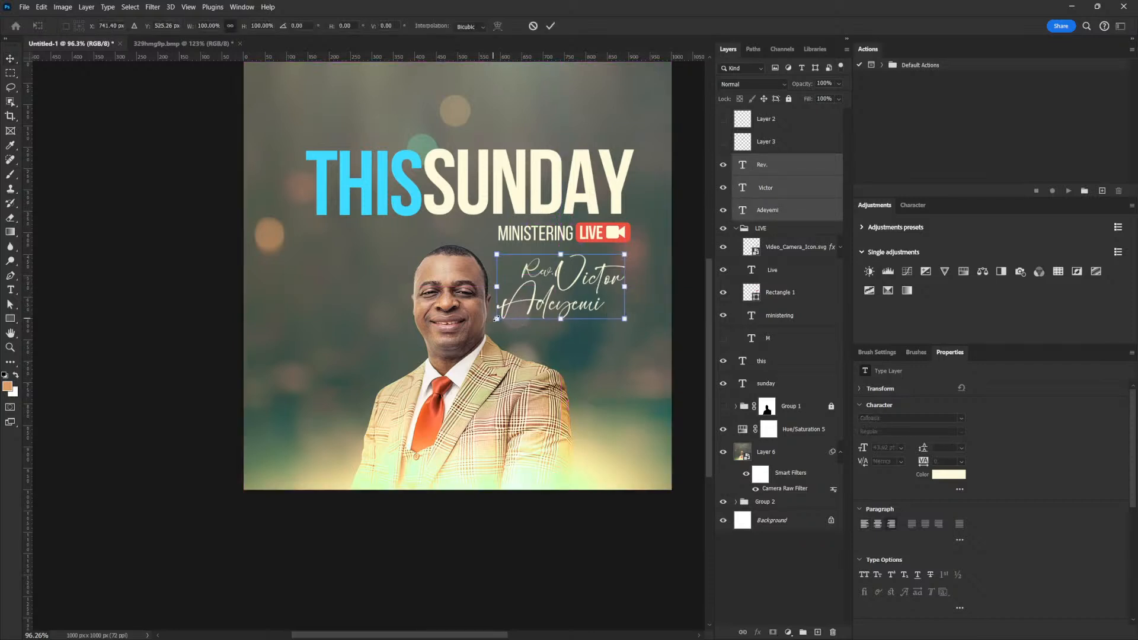
{"action": "key", "text": "Return"}
{"action": "left_click_drag", "start_coordinate": [606, 297], "coordinate": [584, 241]}
{"action": "mouse_move", "coordinate": [523, 212]}
{"action": "left_mouse_down"}
{"action": "mouse_move", "coordinate": [527, 231]}
{"action": "mouse_move", "coordinate": [519, 208]}
{"action": "left_mouse_up"}
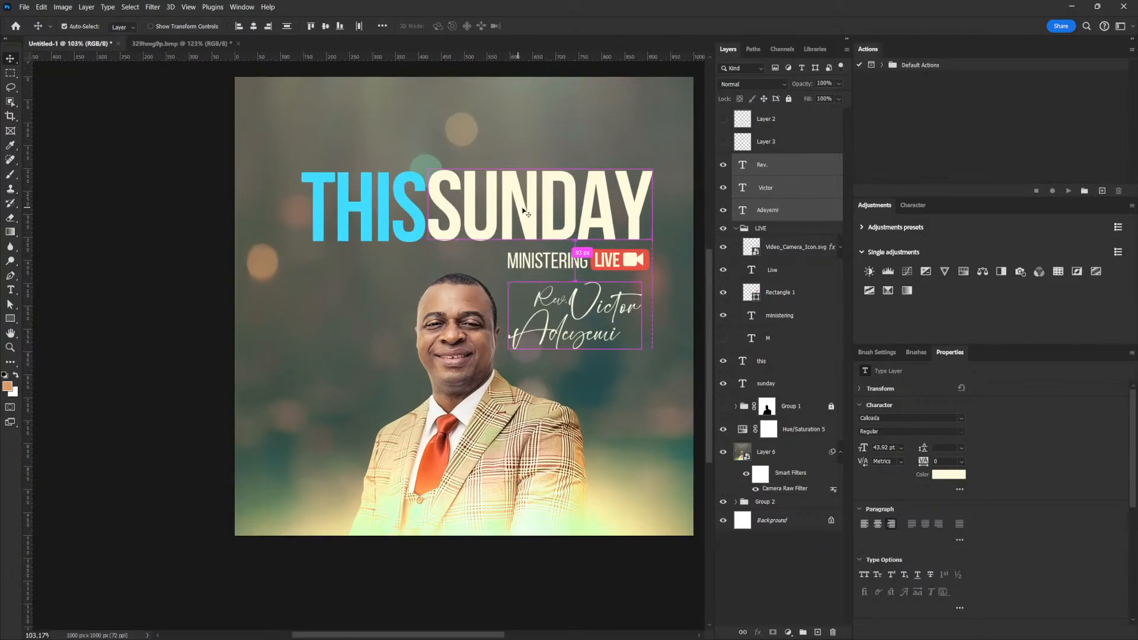
Try moving THIS above SUNDAY, then undo to keep it beside SUNDAY.
{"action": "right_click", "coordinate": [428, 219]}
{"action": "left_click", "coordinate": [427, 220]}
{"action": "left_click_drag", "start_coordinate": [429, 237], "coordinate": [665, 155]}
{"action": "key", "text": "ctrl+z"}
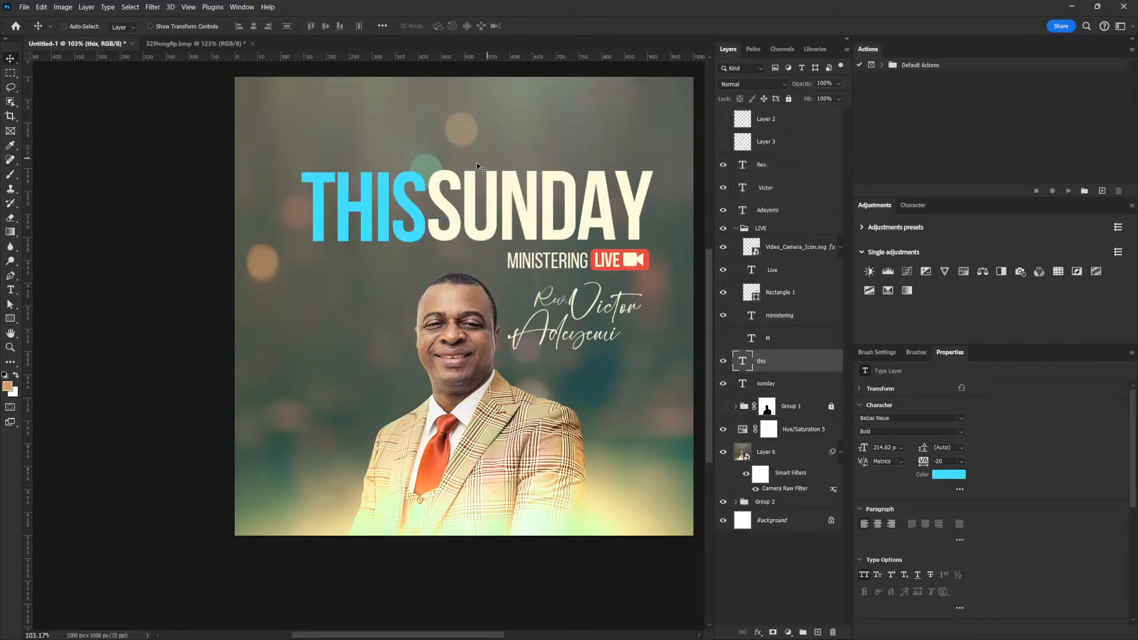
Recolour the THIS text layer from cyan to a light warm gold, f1c463.
{"action": "right_click", "coordinate": [412, 211]}
{"action": "left_click", "coordinate": [427, 219]}
{"action": "left_click", "coordinate": [948, 474]}
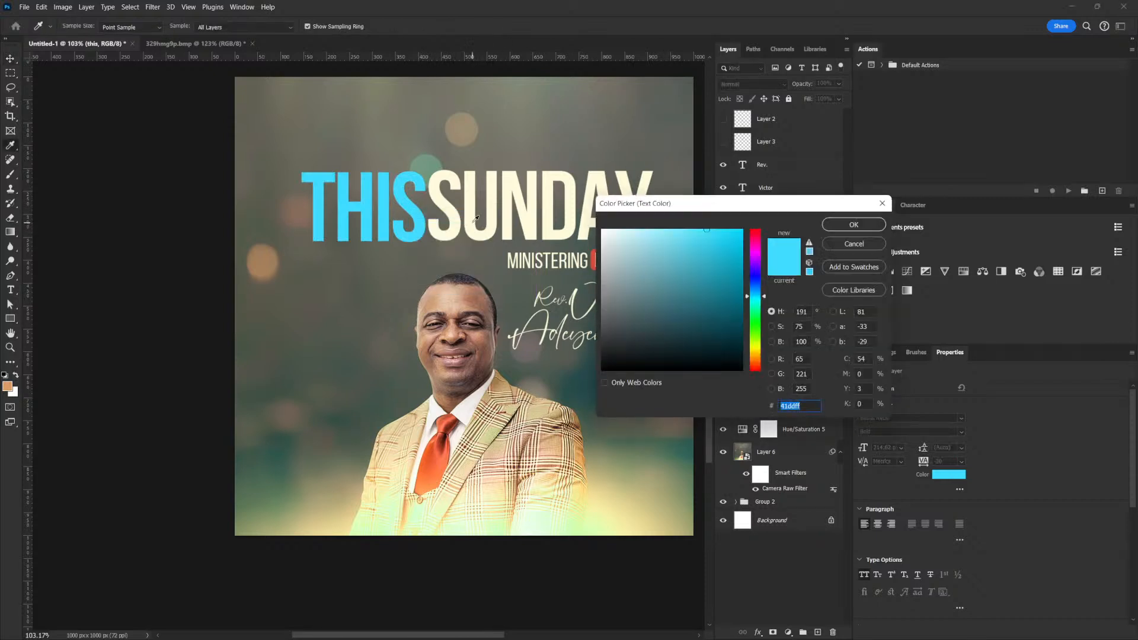
{"action": "left_click", "coordinate": [484, 225]}
{"action": "left_click", "coordinate": [756, 355]}
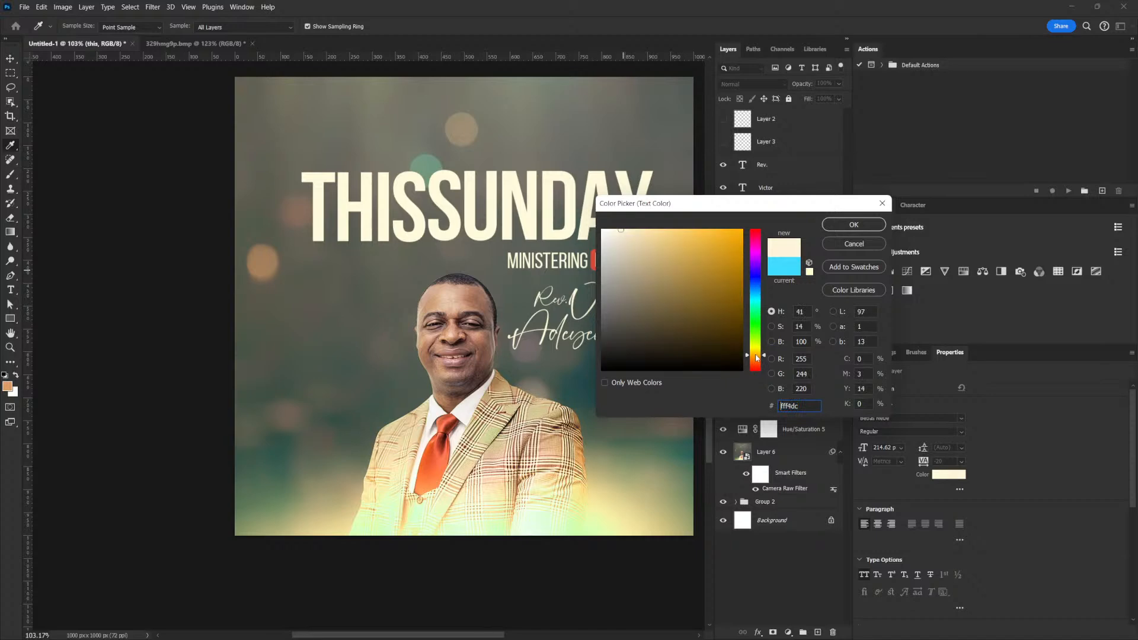
{"action": "left_click", "coordinate": [682, 285]}
{"action": "left_click_drag", "start_coordinate": [682, 284], "coordinate": [685, 237]}
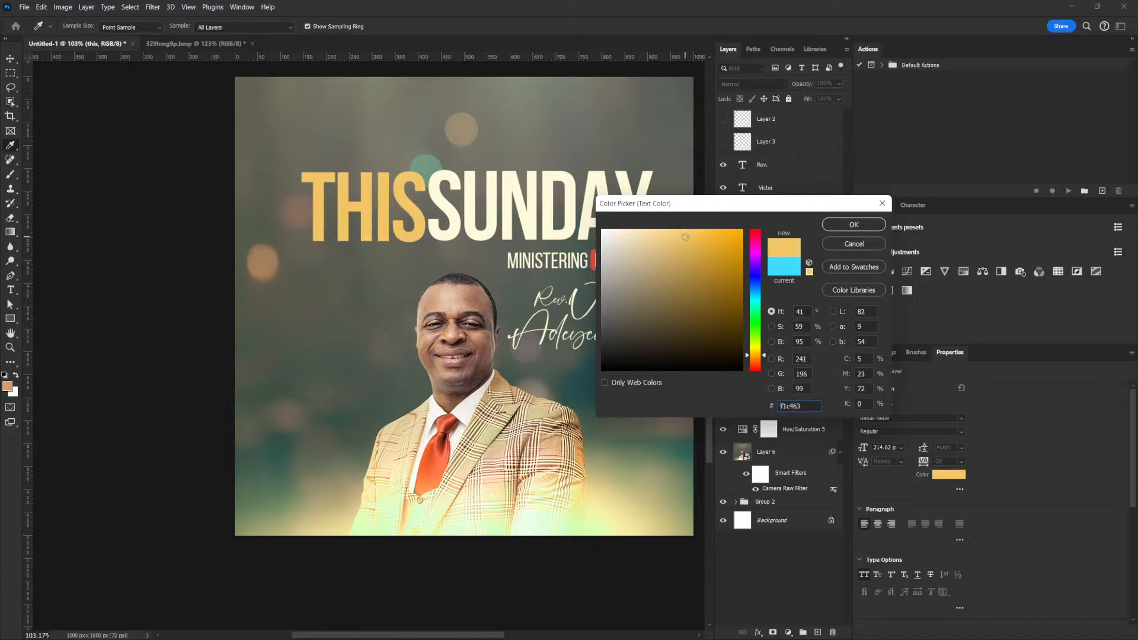
{"action": "left_click", "coordinate": [854, 224]}
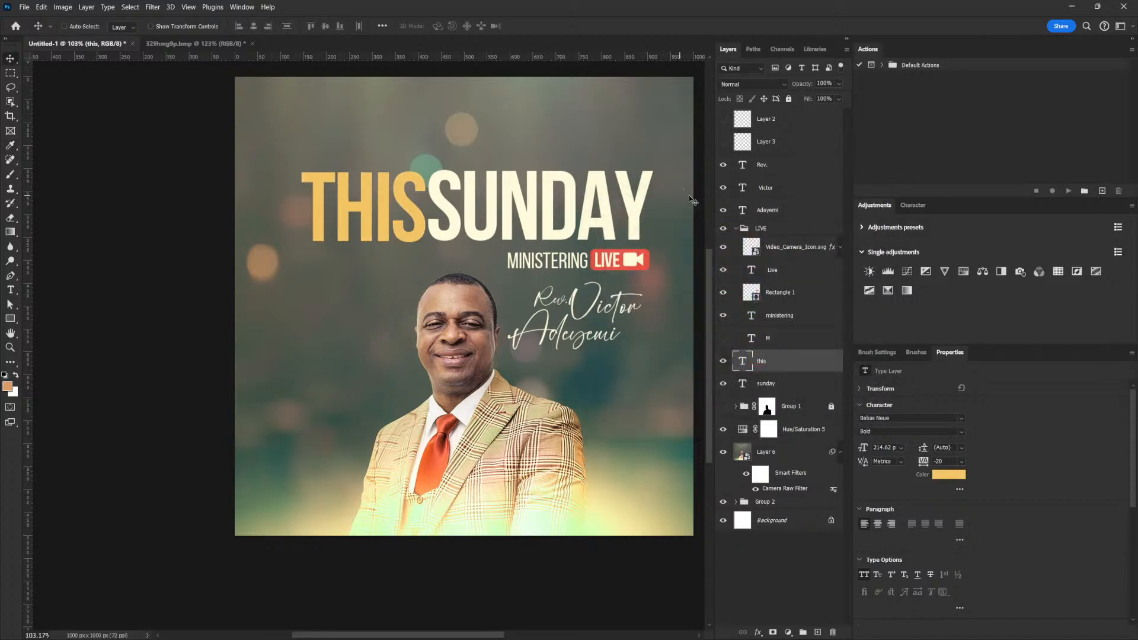
Shift the Rev. through sunday layers together down slightly on the canvas.
{"action": "left_click", "coordinate": [736, 229]}
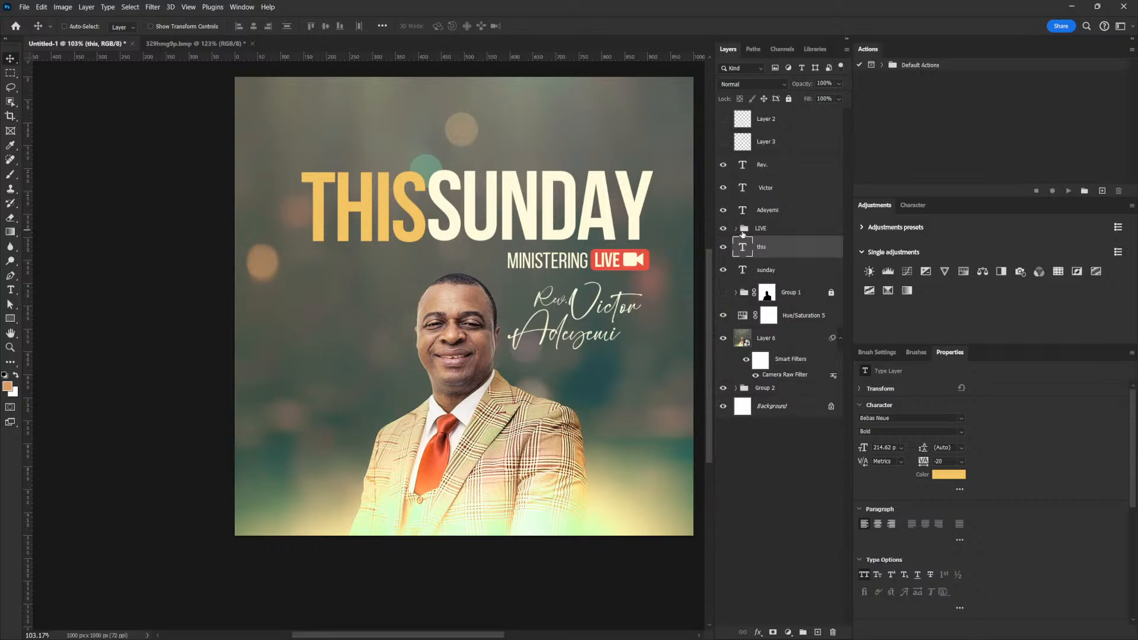
{"action": "left_click", "coordinate": [777, 271], "text": "shift"}
{"action": "left_click", "coordinate": [776, 167], "text": "shift"}
{"action": "left_click_drag", "start_coordinate": [557, 243], "coordinate": [550, 192]}
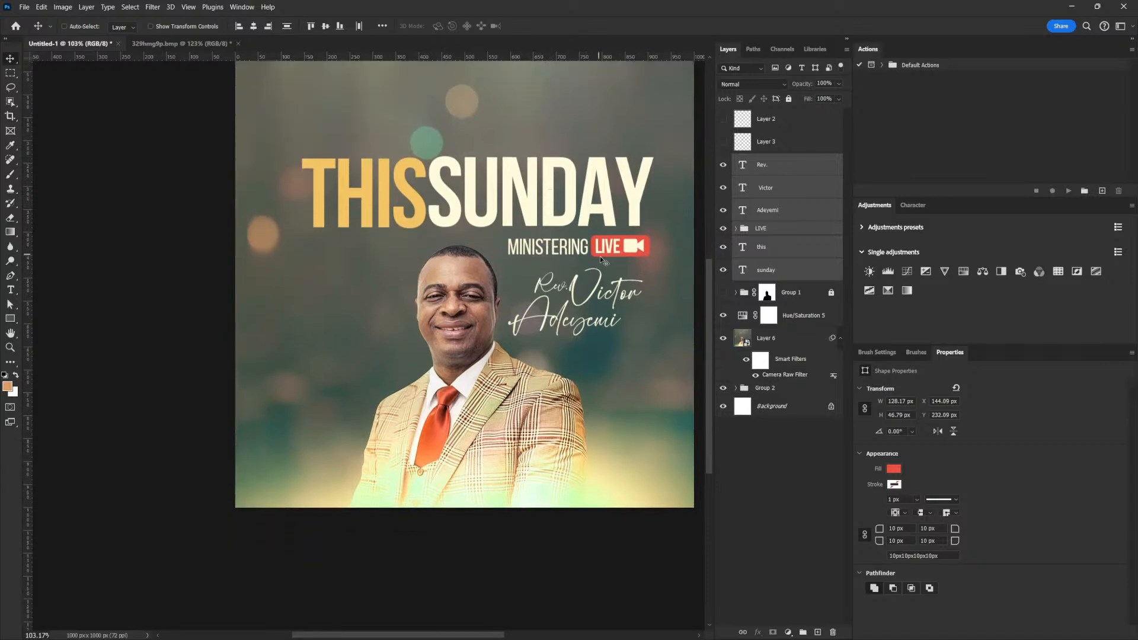
Shrink the LIVE badge group to about 90.81%, aligning its right edge with SUNDAY.
{"action": "left_click", "coordinate": [761, 230]}
{"action": "left_click", "coordinate": [723, 229]}
{"action": "left_click", "coordinate": [723, 229]}
{"action": "key", "text": "ctrl+t"}
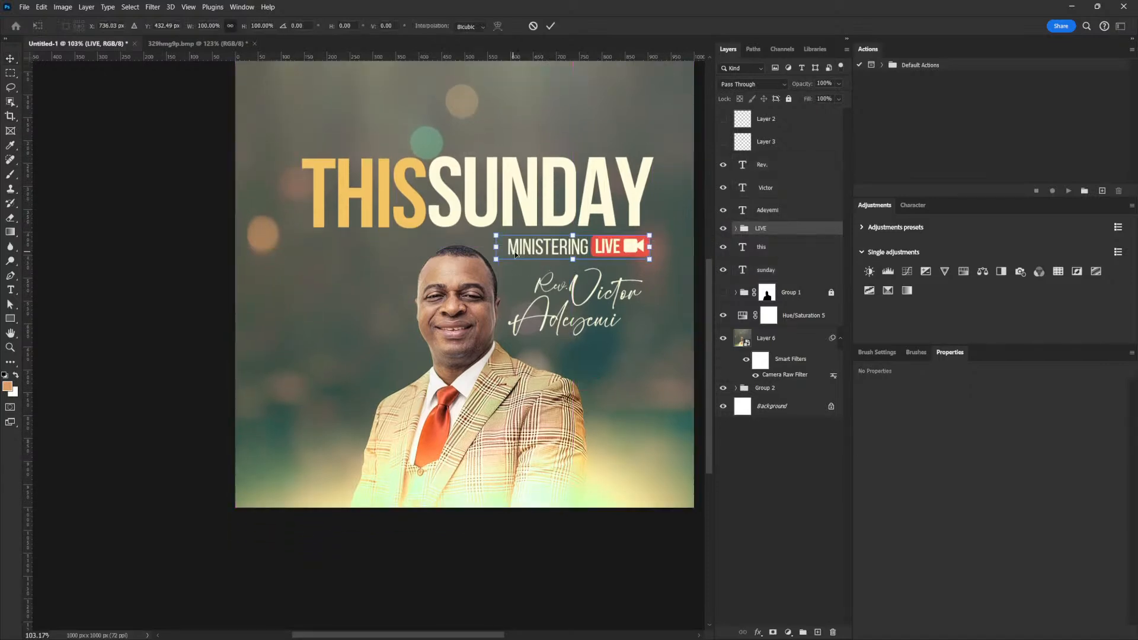
{"action": "left_click_drag", "start_coordinate": [496, 259], "coordinate": [534, 284]}
{"action": "key", "text": "Return"}
{"action": "scroll", "coordinate": [499, 275], "scroll_direction": "up", "scroll_amount": 2}
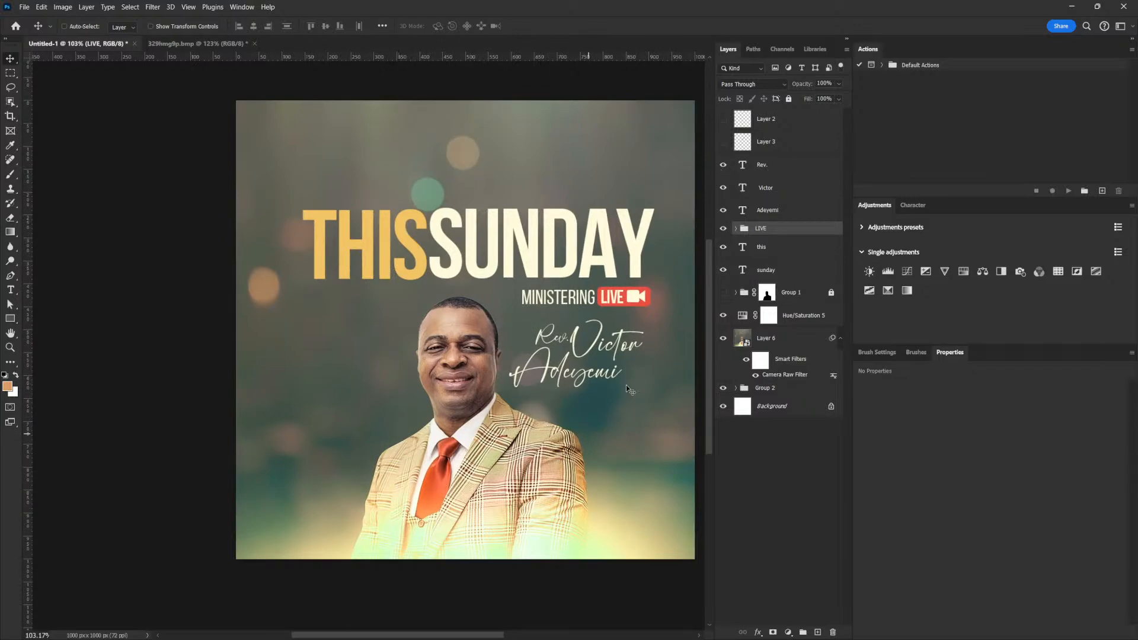
Add a near-black 9:00 time text line near the bottom-left.
{"action": "left_click", "coordinate": [776, 165]}
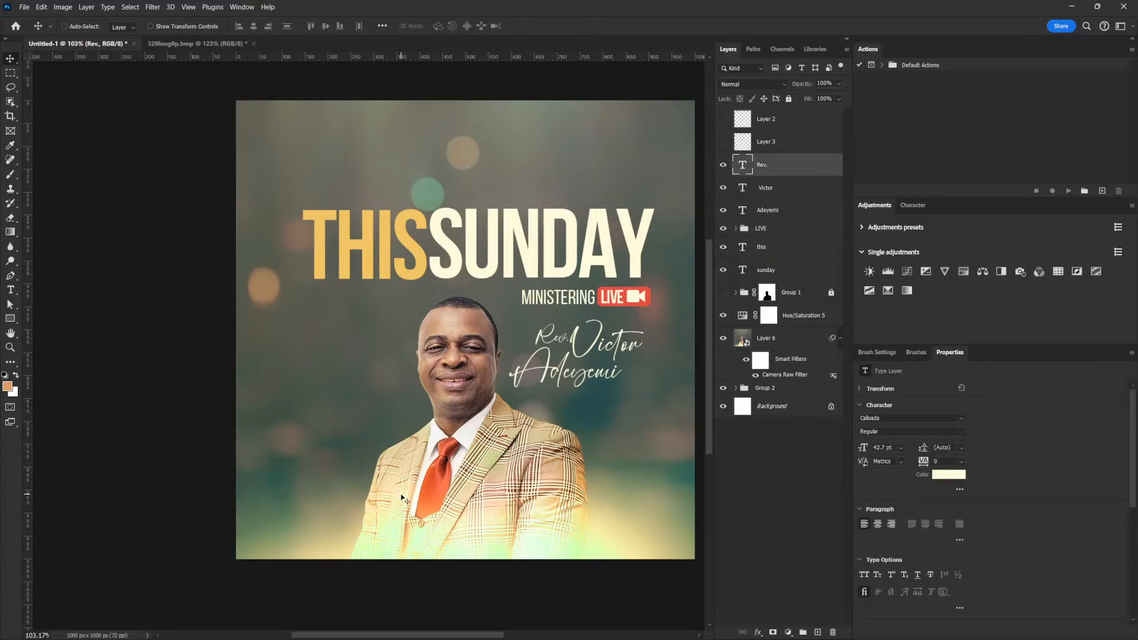
{"action": "left_click", "coordinate": [10, 289]}
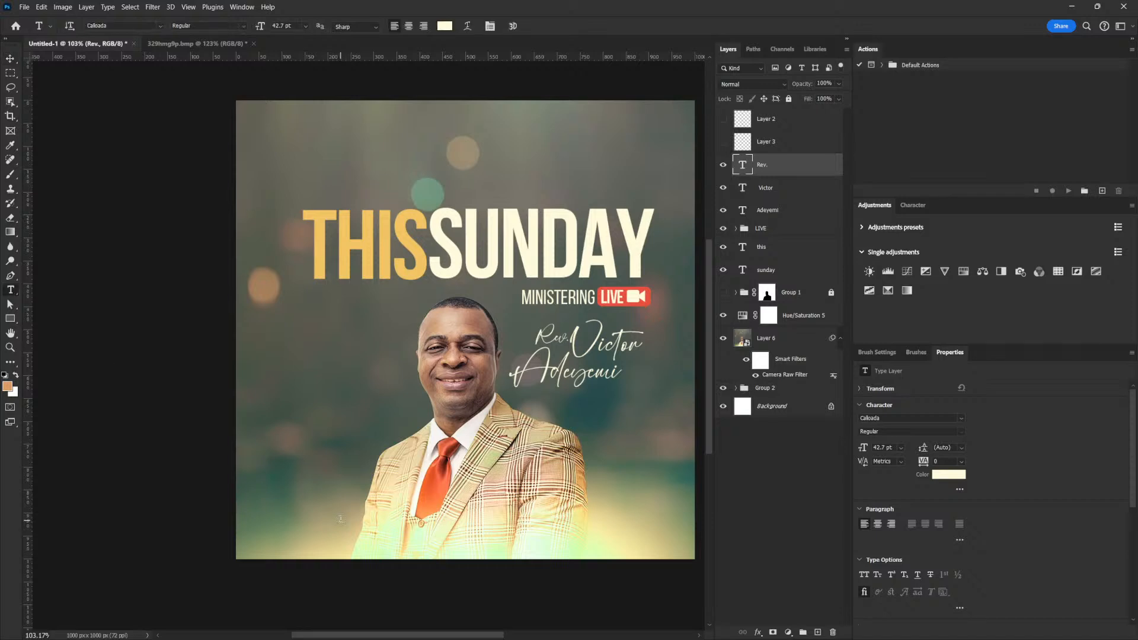
{"action": "left_click", "coordinate": [342, 519]}
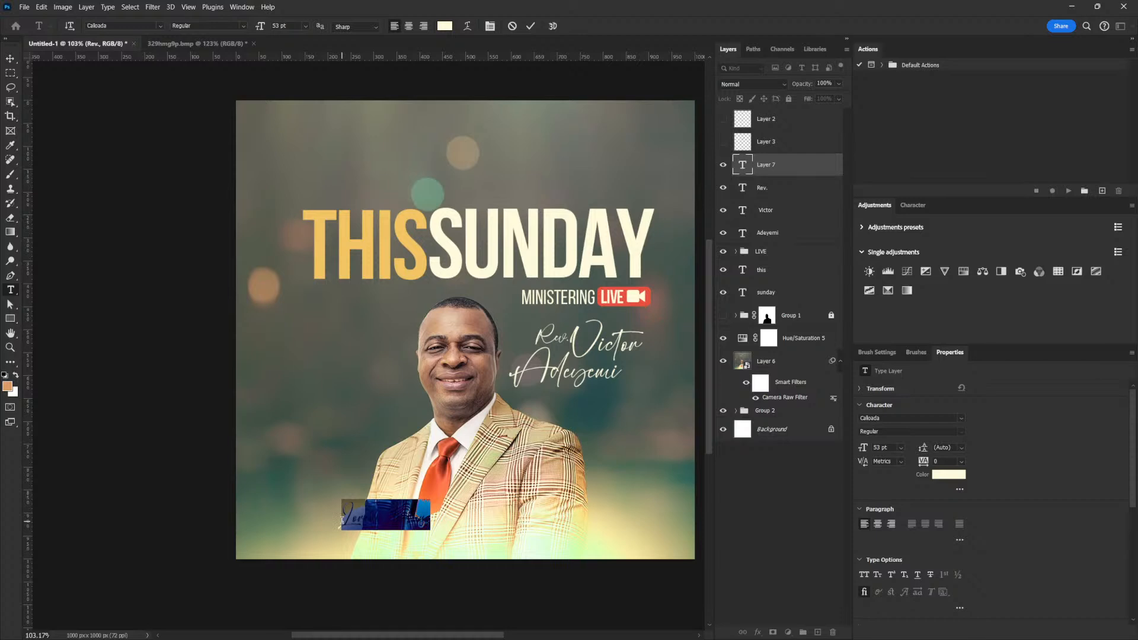
{"action": "key", "text": "BackSpace"}
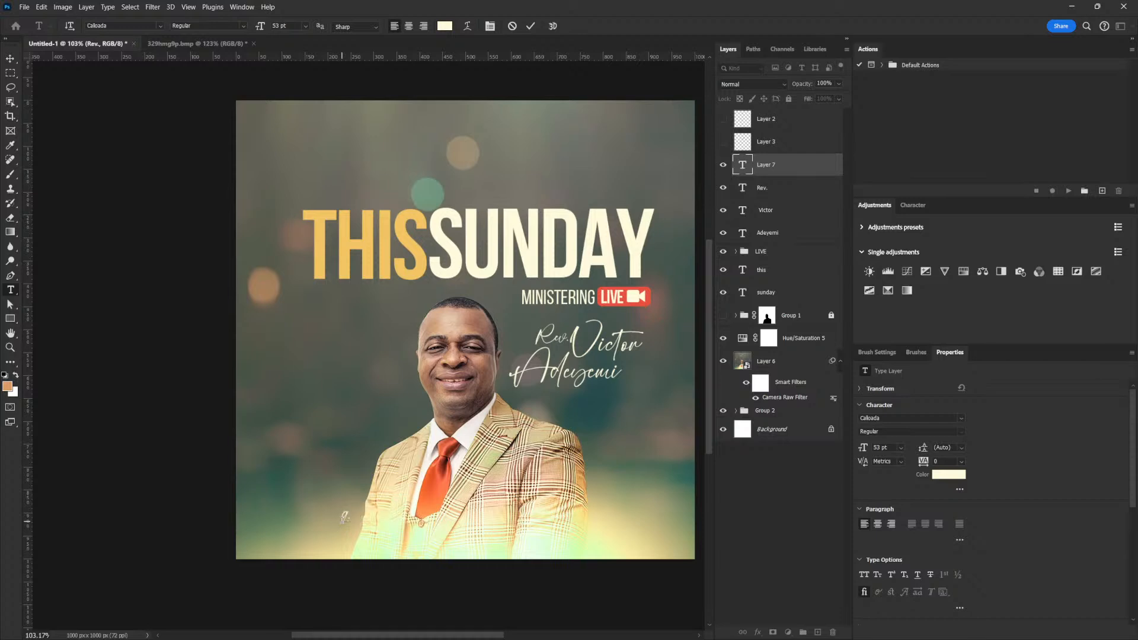
{"action": "type", "text": "9.00"}
{"action": "left_click", "coordinate": [10, 58]}
{"action": "left_click", "coordinate": [938, 473]}
{"action": "left_click_drag", "start_coordinate": [642, 327], "coordinate": [602, 370]}
{"action": "left_click", "coordinate": [853, 225]}
Set the time to Montserrat Bold with tighter tracking and scale it to about 34.33 pt.
{"action": "left_click", "coordinate": [893, 417]}
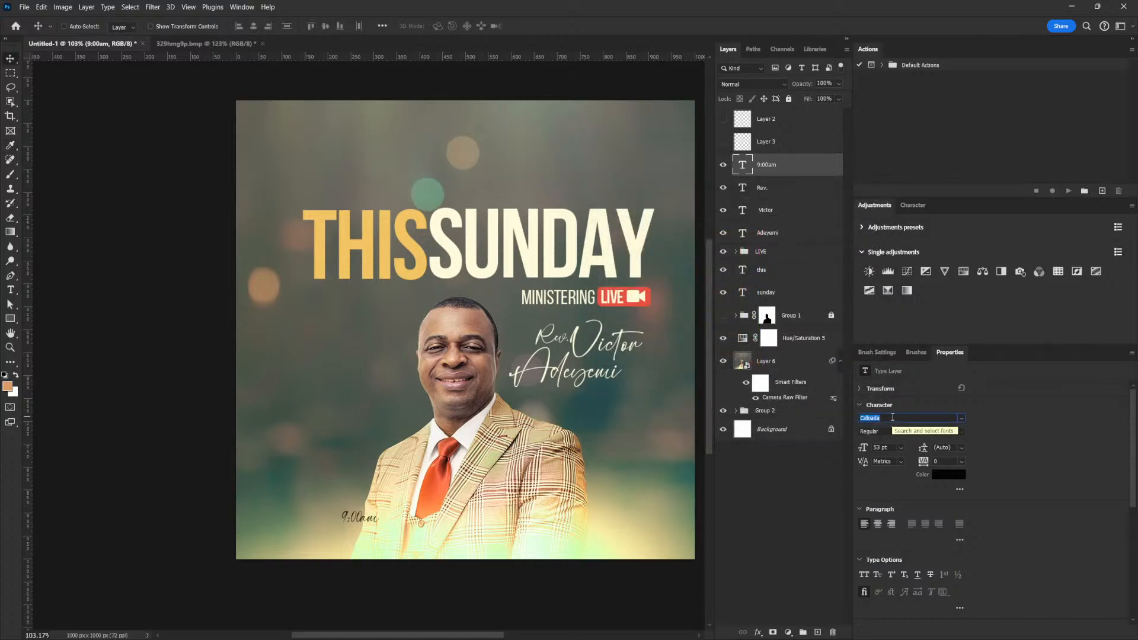
{"action": "type", "text": "monts"}
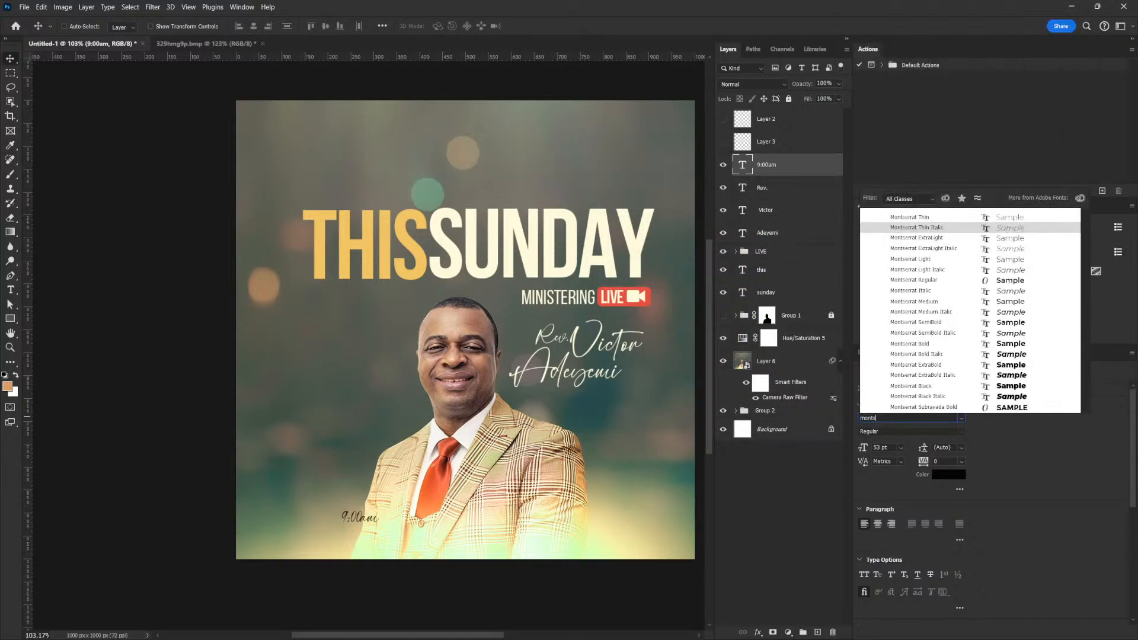
{"action": "type", "text": "e"}
{"action": "left_click", "coordinate": [1012, 345]}
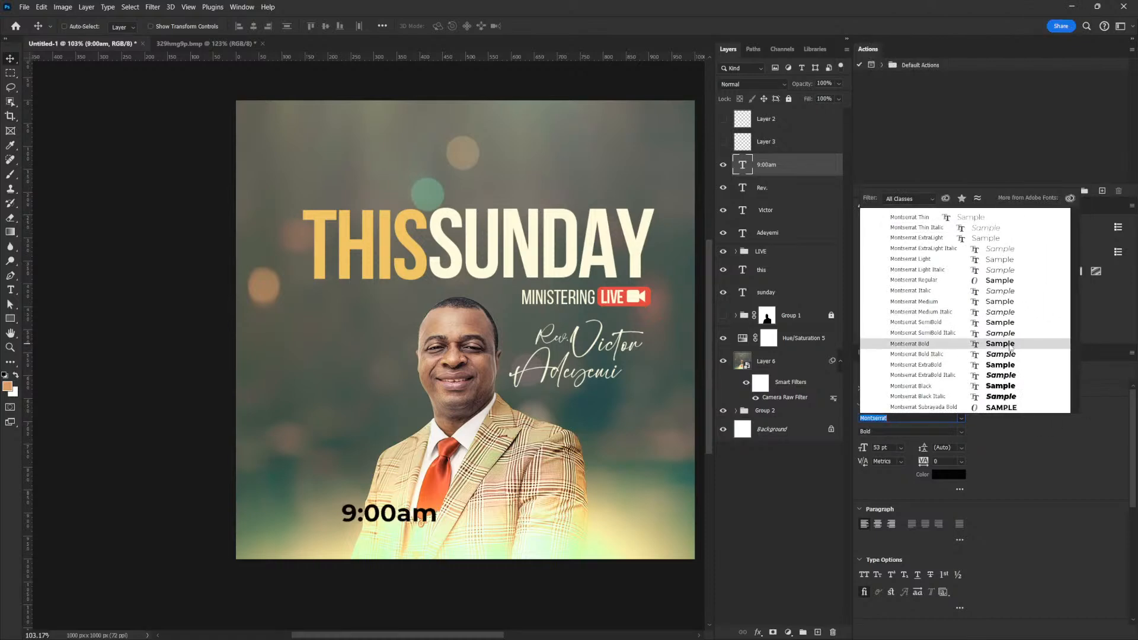
{"action": "left_click", "coordinate": [1009, 343]}
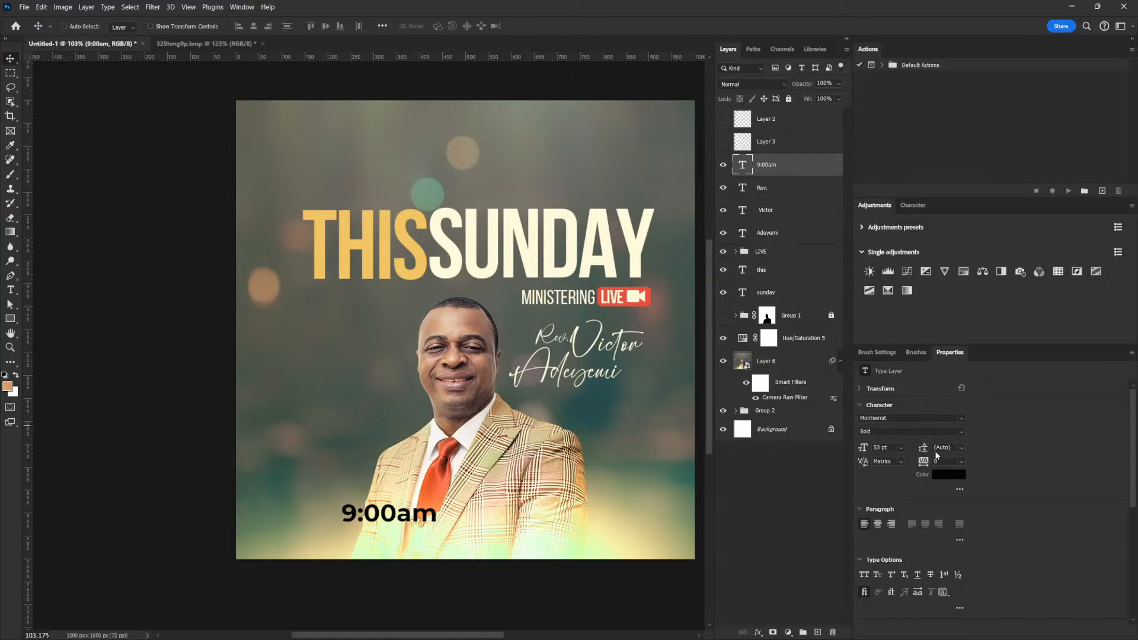
{"action": "type", "text": "-20"}
{"action": "key", "text": "Down"}
{"action": "key", "text": "Down"}
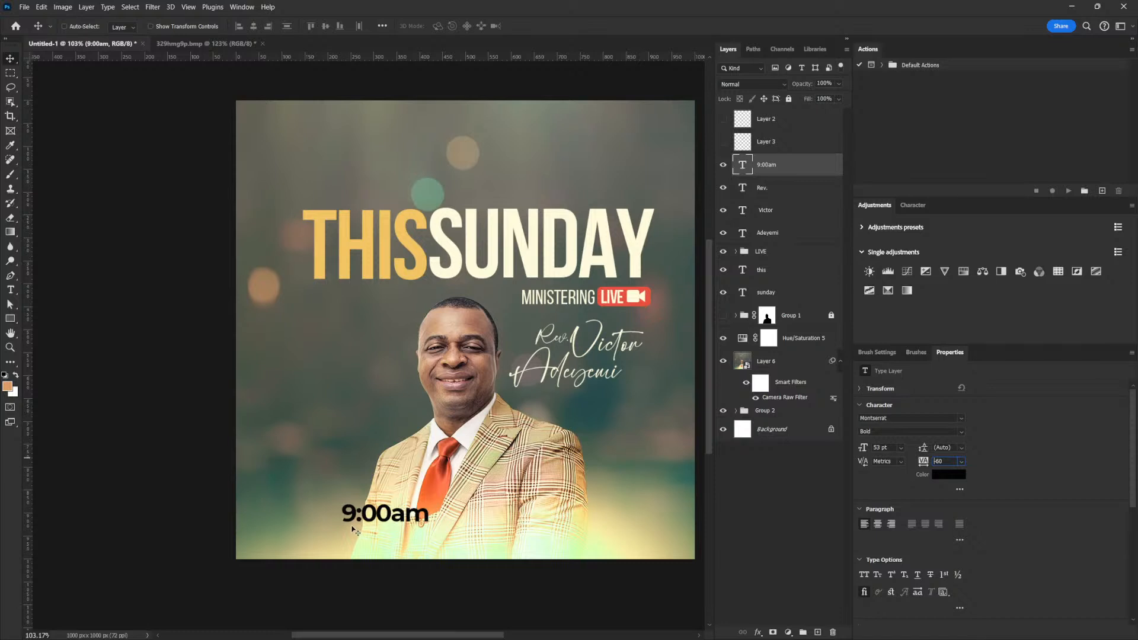
{"action": "key", "text": "ctrl+t"}
{"action": "left_click_drag", "start_coordinate": [428, 499], "coordinate": [463, 530]}
{"action": "key", "text": "Return"}
Retype the duplicate as a two-line November / 19, 2023 date.
{"action": "double_click", "coordinate": [462, 531]}
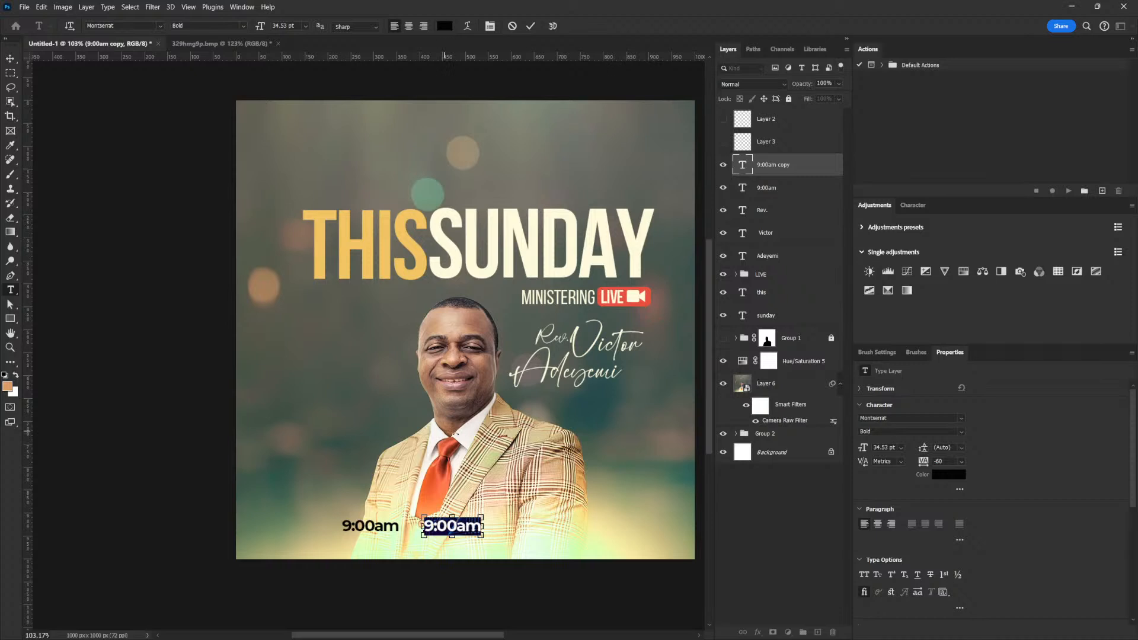
{"action": "type", "text": "Nov 19, 2023"}
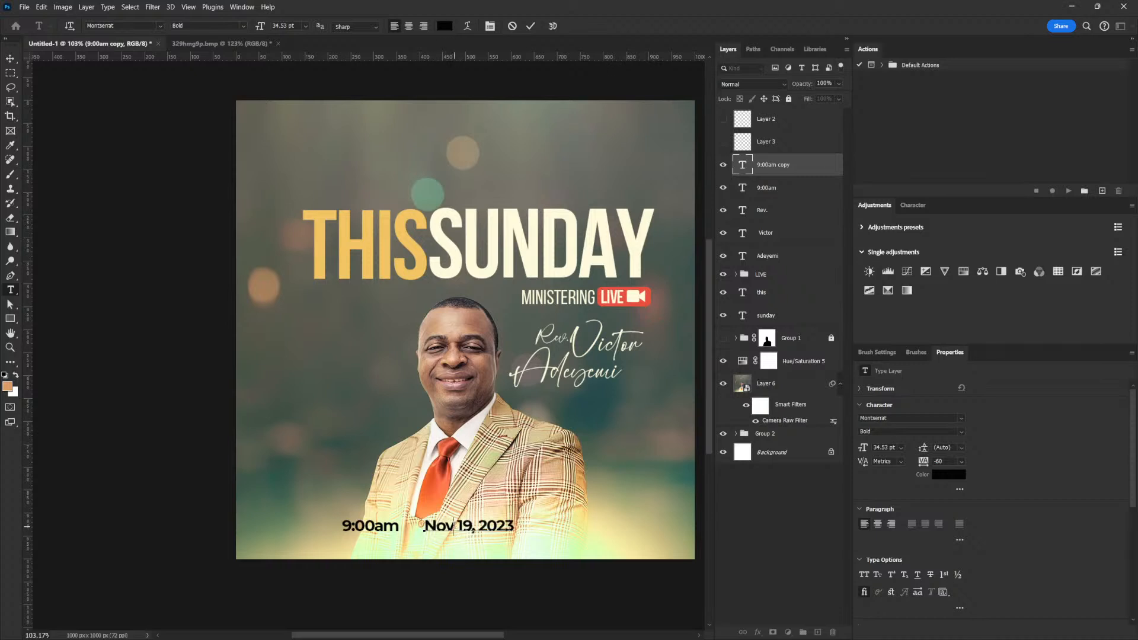
{"action": "type", "text": "ember"}
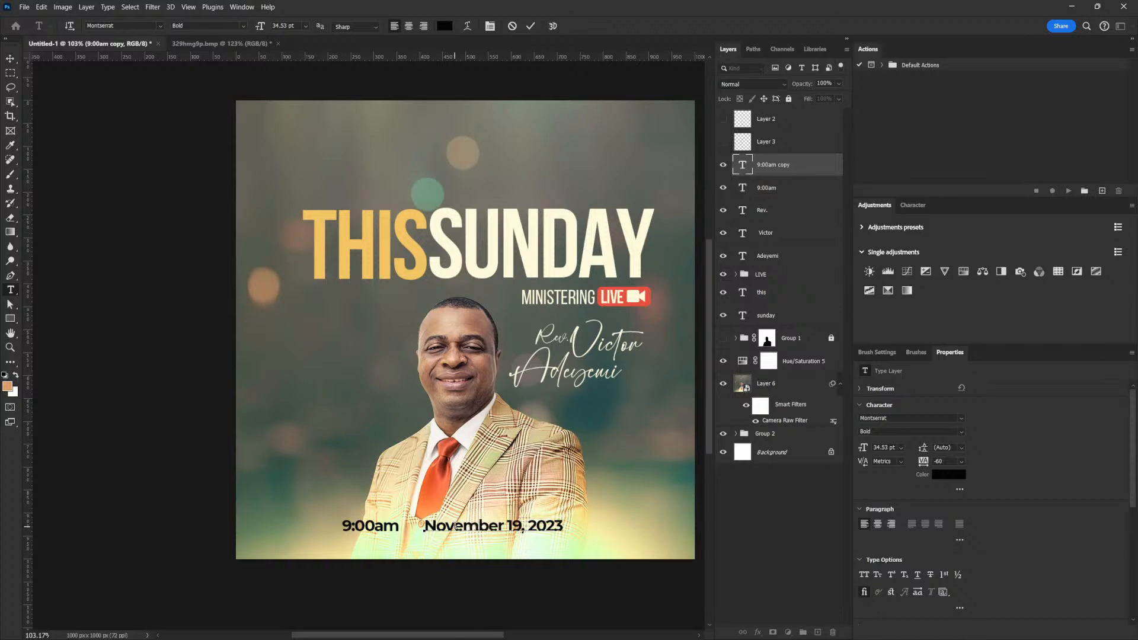
{"action": "key", "text": "Return"}
{"action": "left_click_drag", "start_coordinate": [489, 544], "coordinate": [399, 523]}
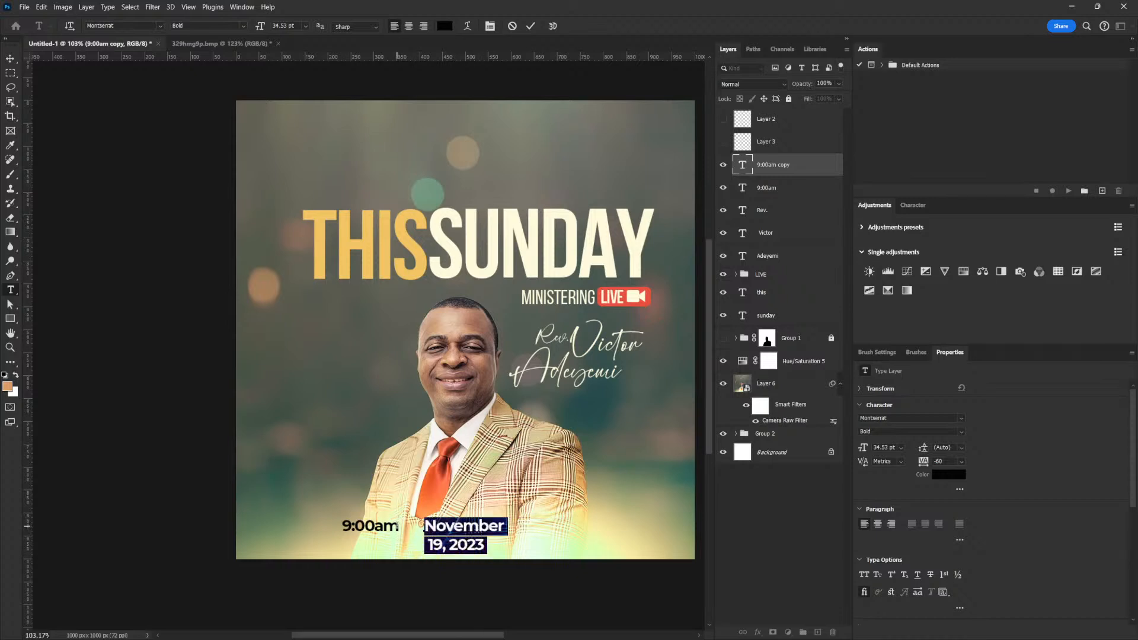
{"action": "left_click", "coordinate": [961, 448]}
{"action": "left_click", "coordinate": [948, 531]}
{"action": "left_click_drag", "start_coordinate": [939, 446], "coordinate": [893, 444]}
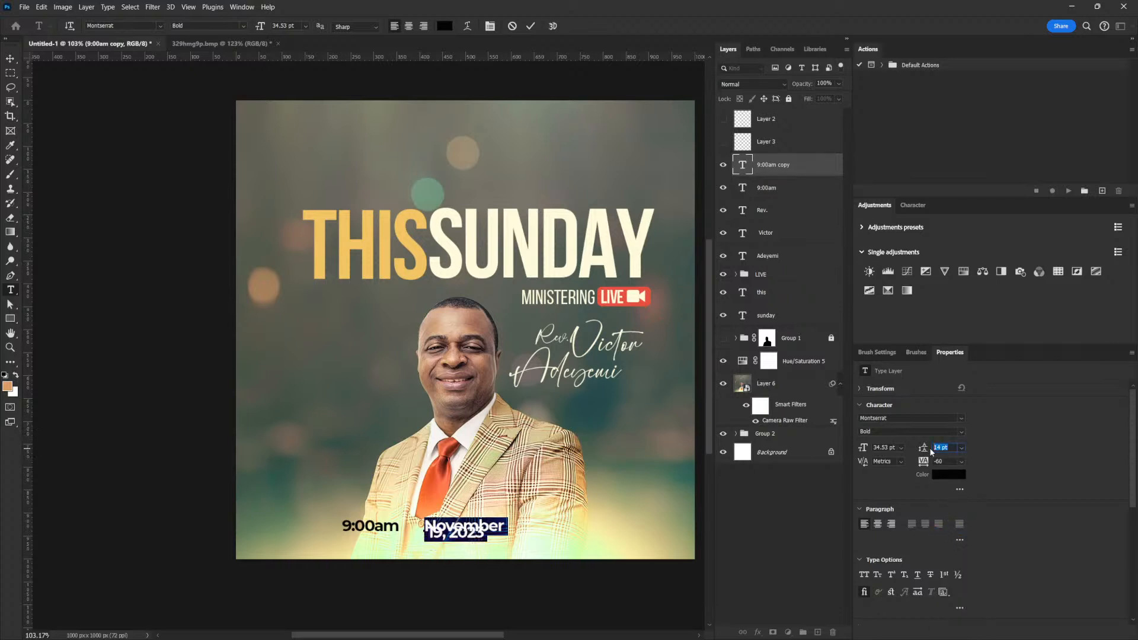
{"action": "key", "text": "shift+Up"}
{"action": "key", "text": "shift+Up"}
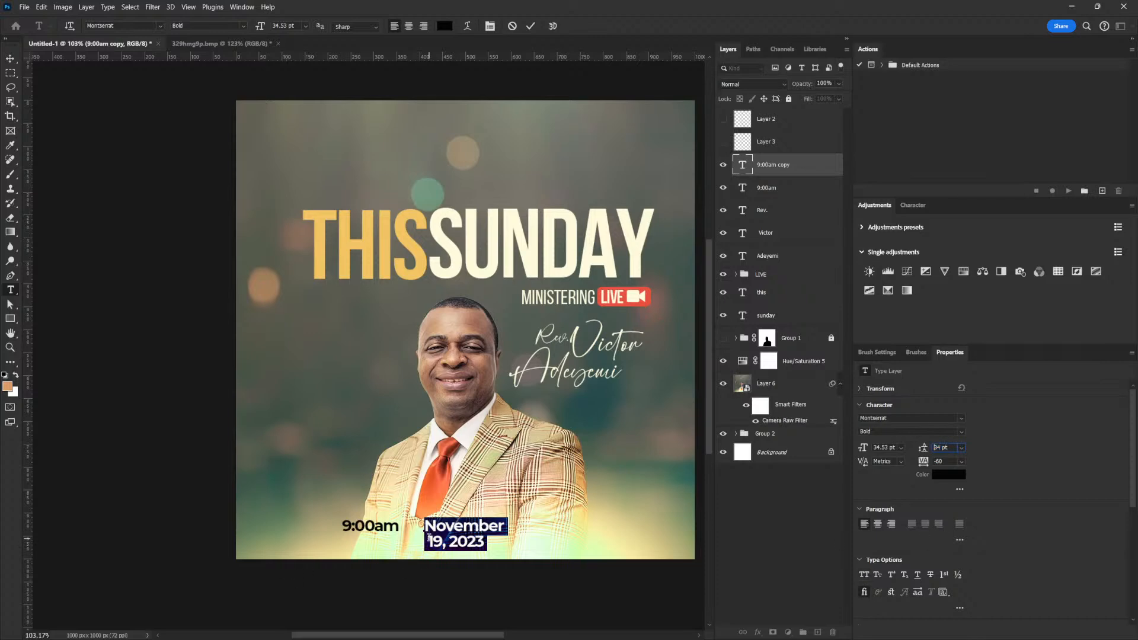
{"action": "left_click", "coordinate": [429, 538]}
{"action": "key", "text": "BackSpace"}
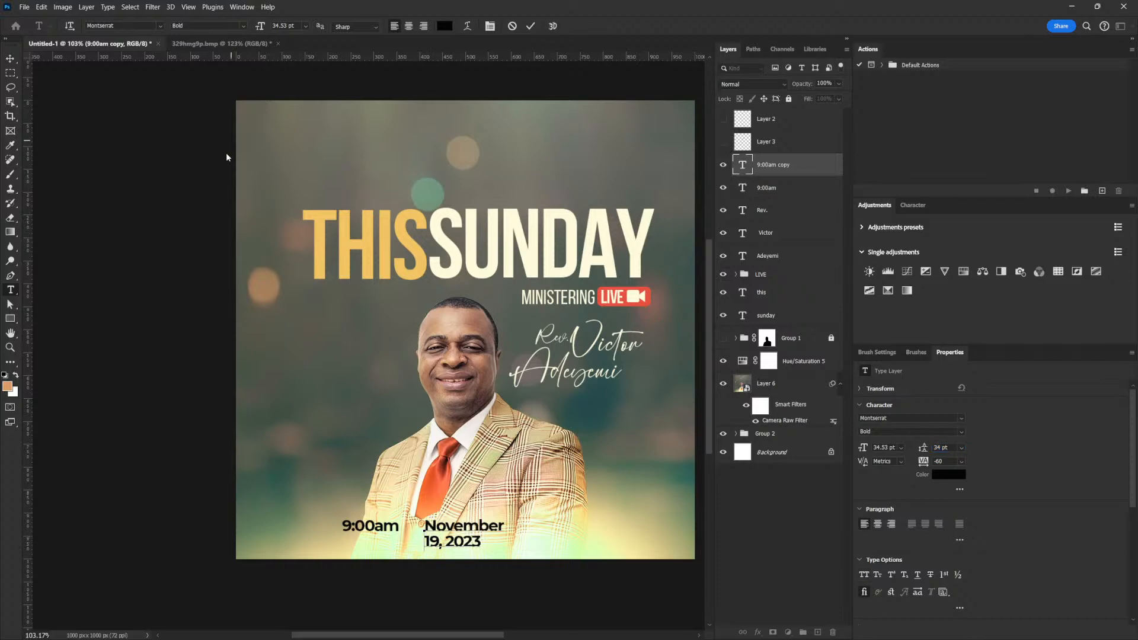
Scale the date to about 27.35 pt beside 9:00am with 28 pt leading.
{"action": "key", "text": "ctrl+t"}
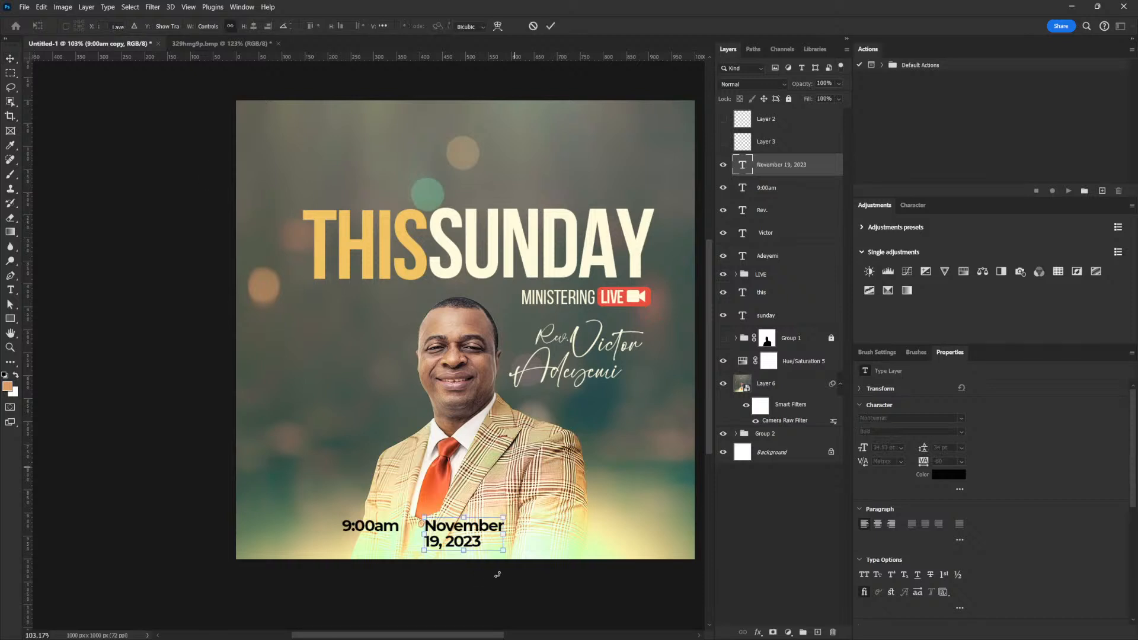
{"action": "left_click_drag", "start_coordinate": [504, 549], "coordinate": [487, 543]}
{"action": "key", "text": "Return"}
{"action": "left_click", "coordinate": [960, 431]}
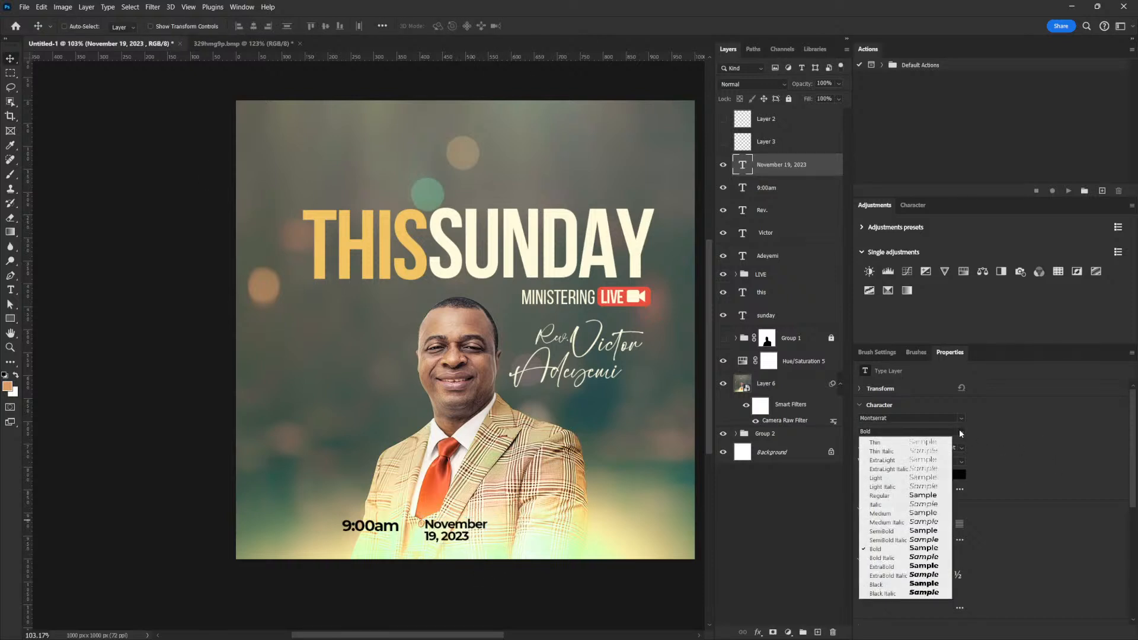
{"action": "left_click_drag", "start_coordinate": [468, 541], "coordinate": [465, 543]}
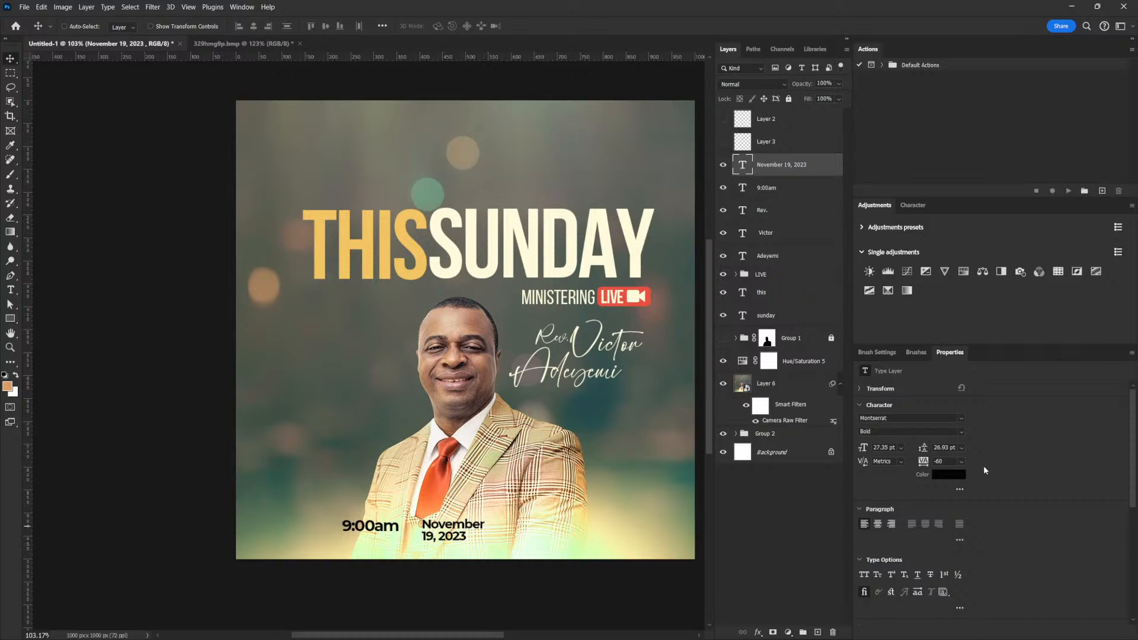
{"action": "left_click", "coordinate": [925, 445]}
{"action": "type", "text": "28"}
{"action": "key", "text": "Return"}
Move the 9:00am time and date up together into place.
{"action": "left_click", "coordinate": [770, 187], "text": "shift"}
{"action": "mouse_move", "coordinate": [481, 525]}
{"action": "left_mouse_down"}
{"action": "mouse_move", "coordinate": [482, 513]}
{"action": "mouse_move", "coordinate": [467, 516]}
{"action": "left_mouse_up"}
{"action": "key", "text": "Down"}
{"action": "key", "text": "Down"}
{"action": "key", "text": "Down"}
{"action": "key", "text": "Down"}
{"action": "key", "text": "Down"}
Draw a black vertical Pen shape line between 9:00am and the date.
{"action": "left_click", "coordinate": [10, 275]}
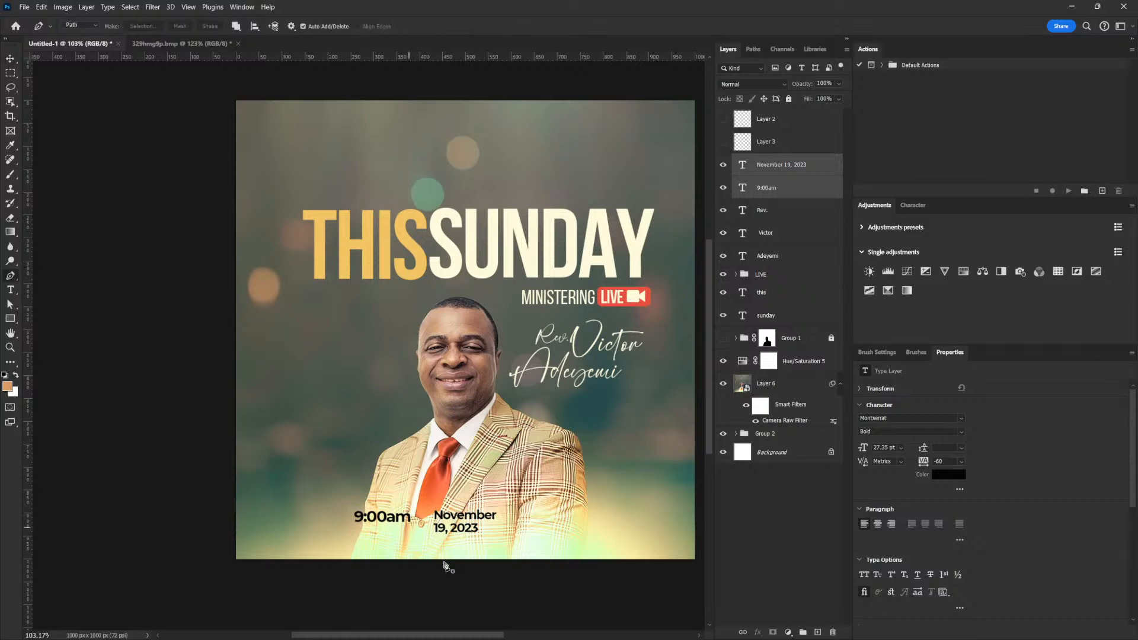
{"action": "left_click", "coordinate": [421, 510]}
{"action": "left_click", "coordinate": [421, 534]}
{"action": "key", "text": "Return"}
{"action": "left_click", "coordinate": [83, 24]}
{"action": "left_click", "coordinate": [83, 33]}
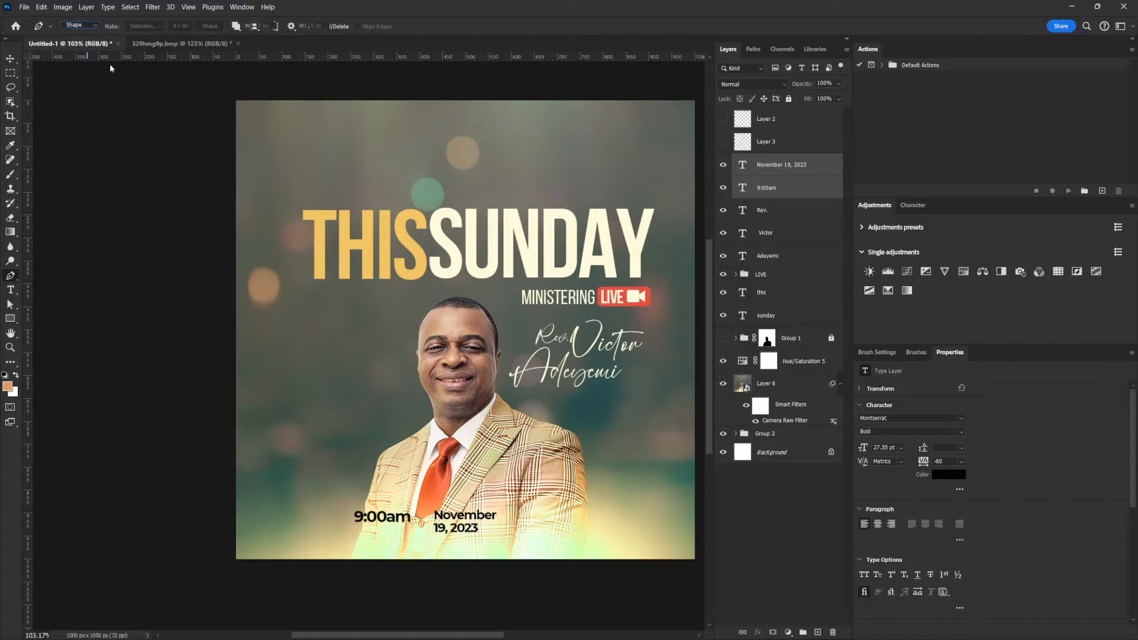
{"action": "left_click", "coordinate": [421, 511]}
{"action": "left_click", "coordinate": [420, 535]}
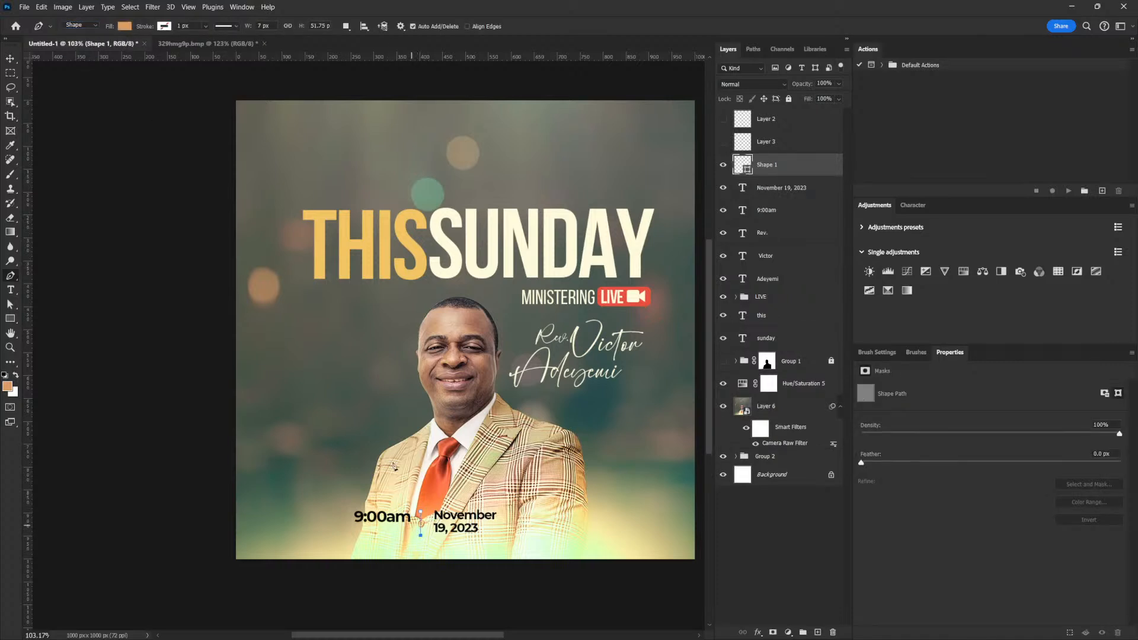
{"action": "left_click", "coordinate": [133, 26]}
{"action": "left_click", "coordinate": [95, 85]}
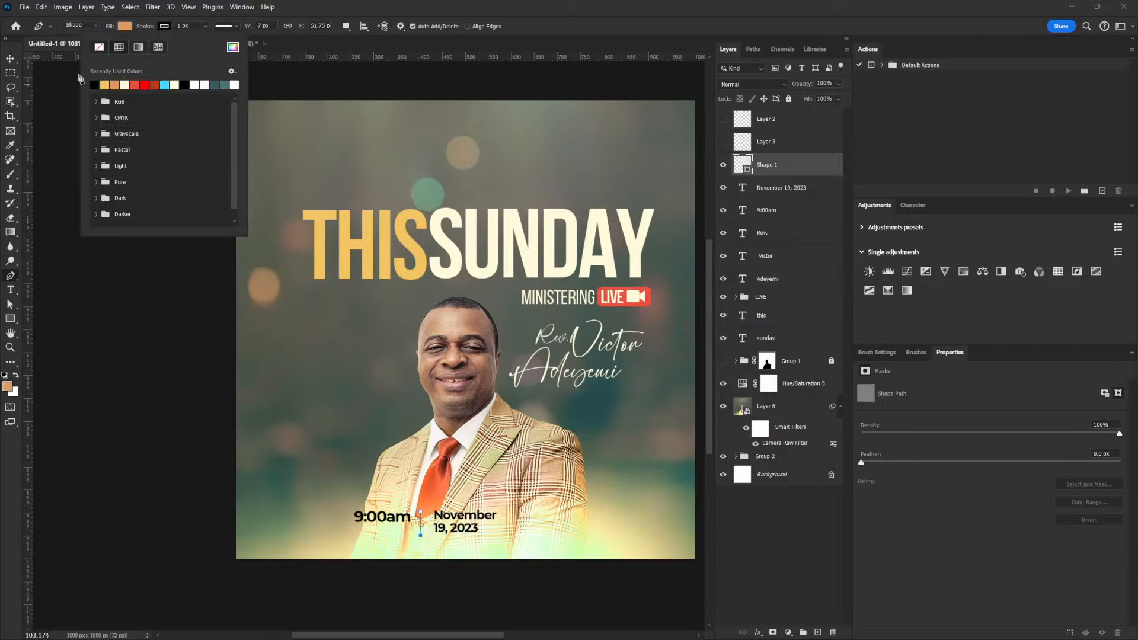
{"action": "left_click", "coordinate": [11, 60]}
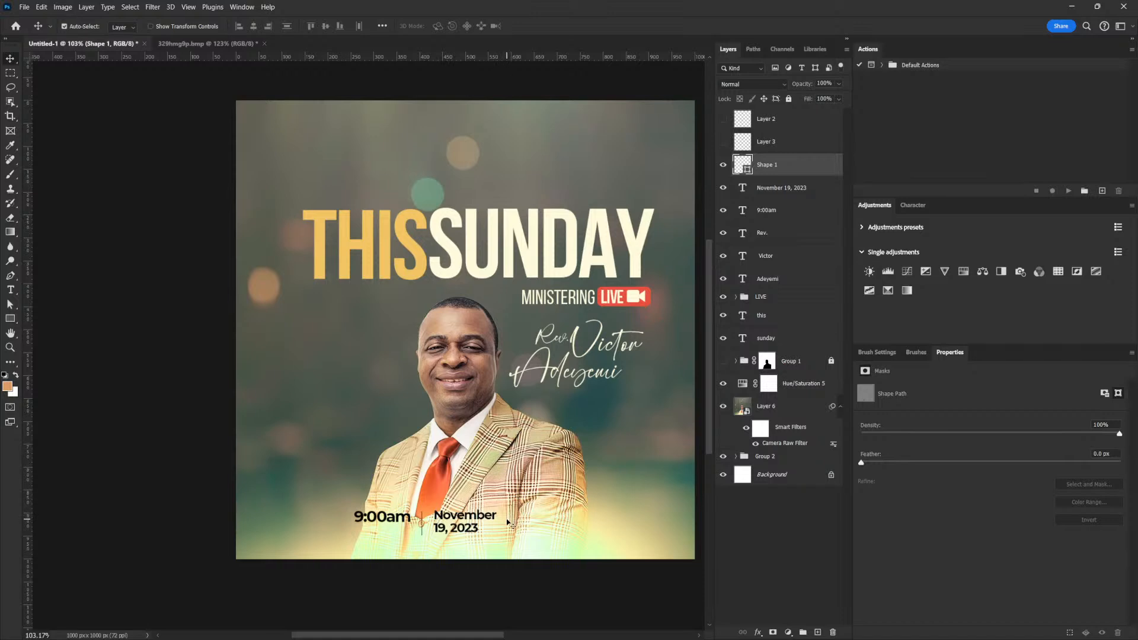
Duplicate the divider and move the copy to the date's right.
{"action": "key", "text": "ctrl+j"}
{"action": "left_click_drag", "start_coordinate": [449, 530], "coordinate": [535, 530]}
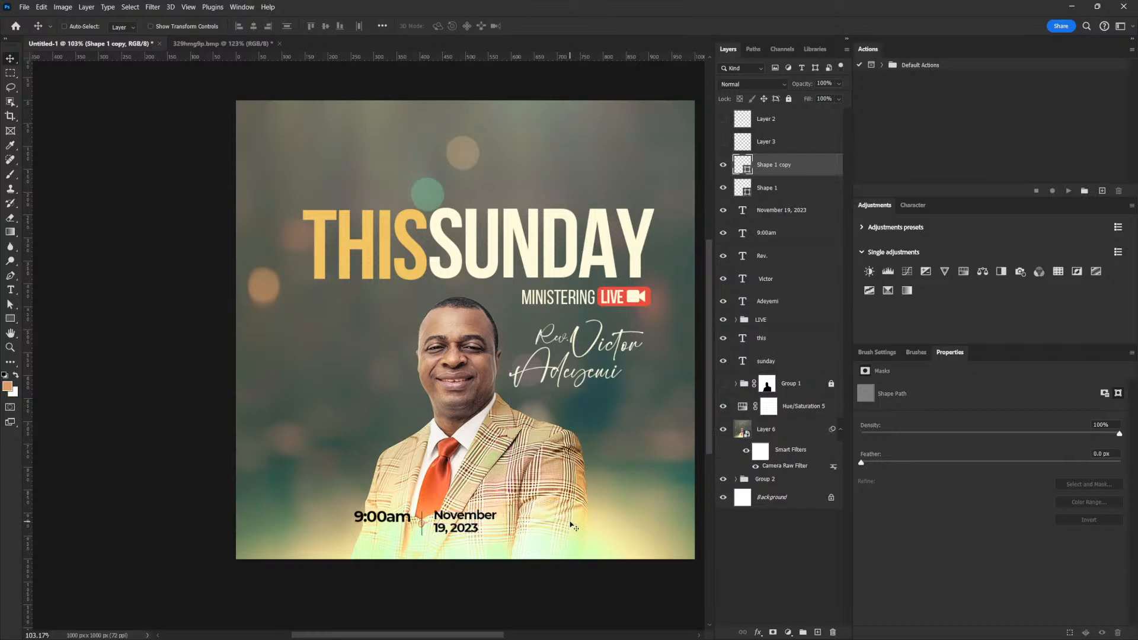
{"action": "left_click", "coordinate": [790, 212]}
Set the 9:00am and date text to All Caps.
{"action": "left_click", "coordinate": [801, 236]}
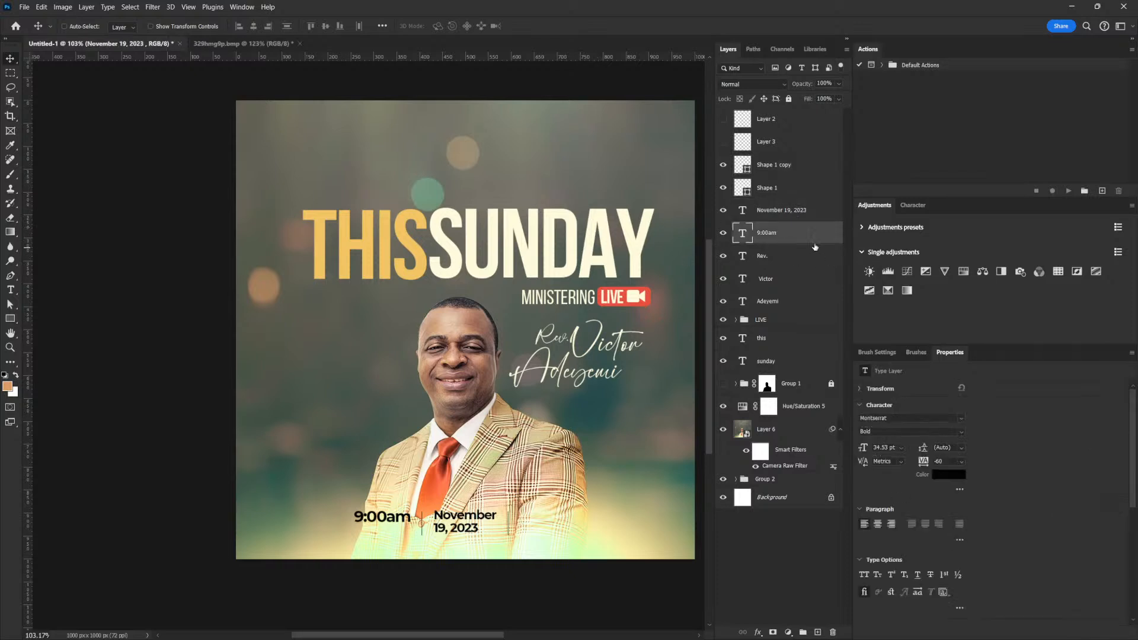
{"action": "left_click", "coordinate": [807, 216], "text": "ctrl"}
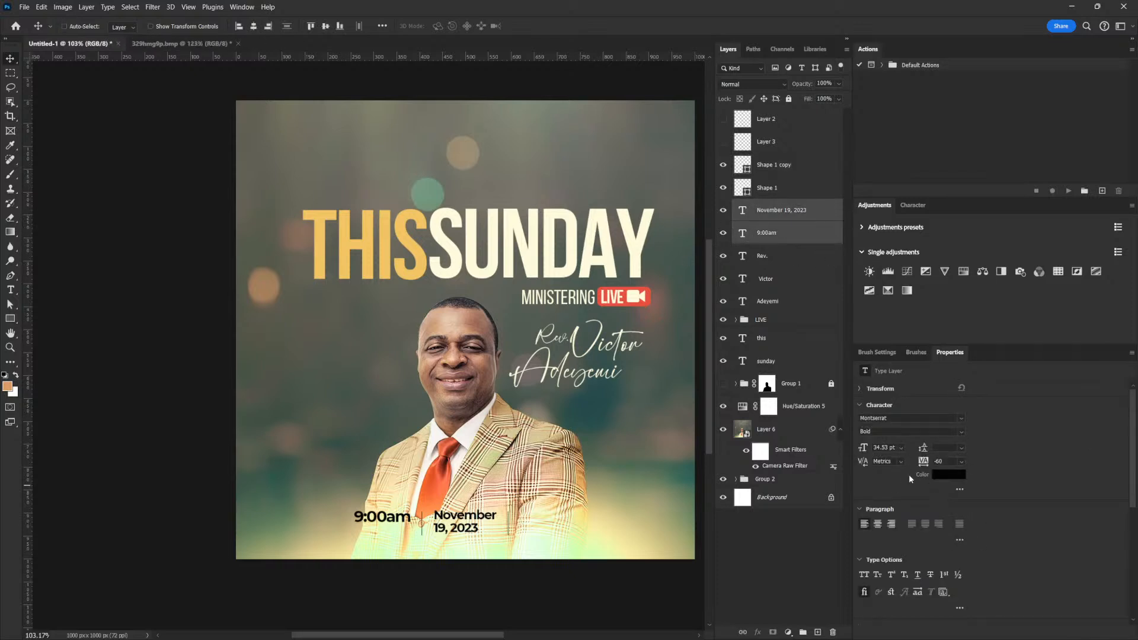
{"action": "left_click", "coordinate": [863, 575]}
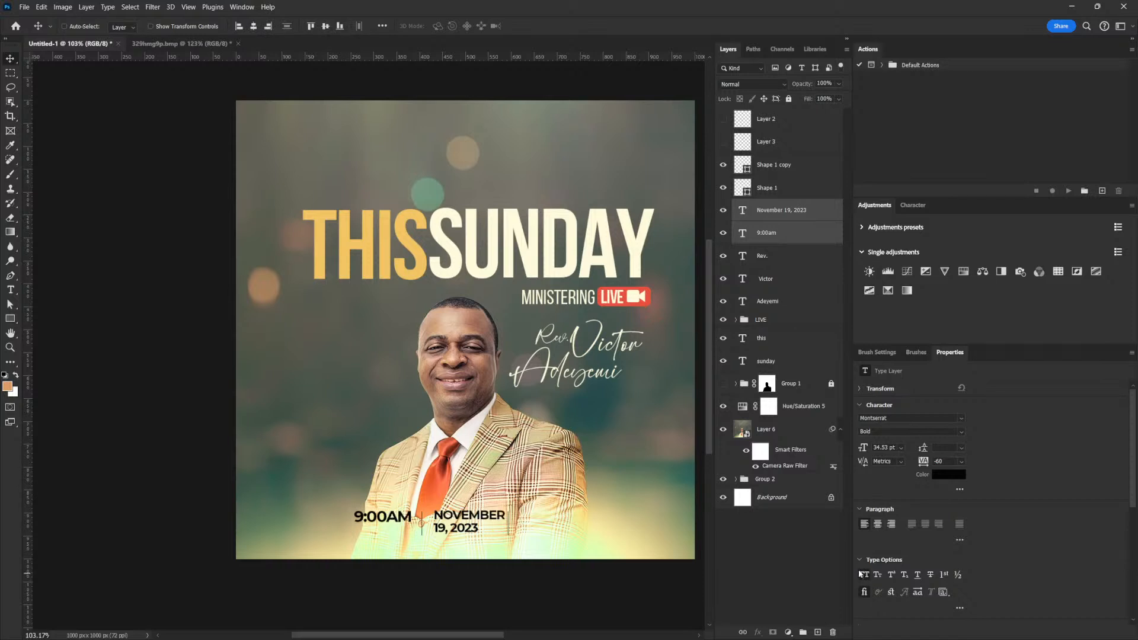
Scale the time, date and dividers to about 90% and place them about 43 px above the bottom.
{"action": "left_click", "coordinate": [802, 187], "text": "ctrl"}
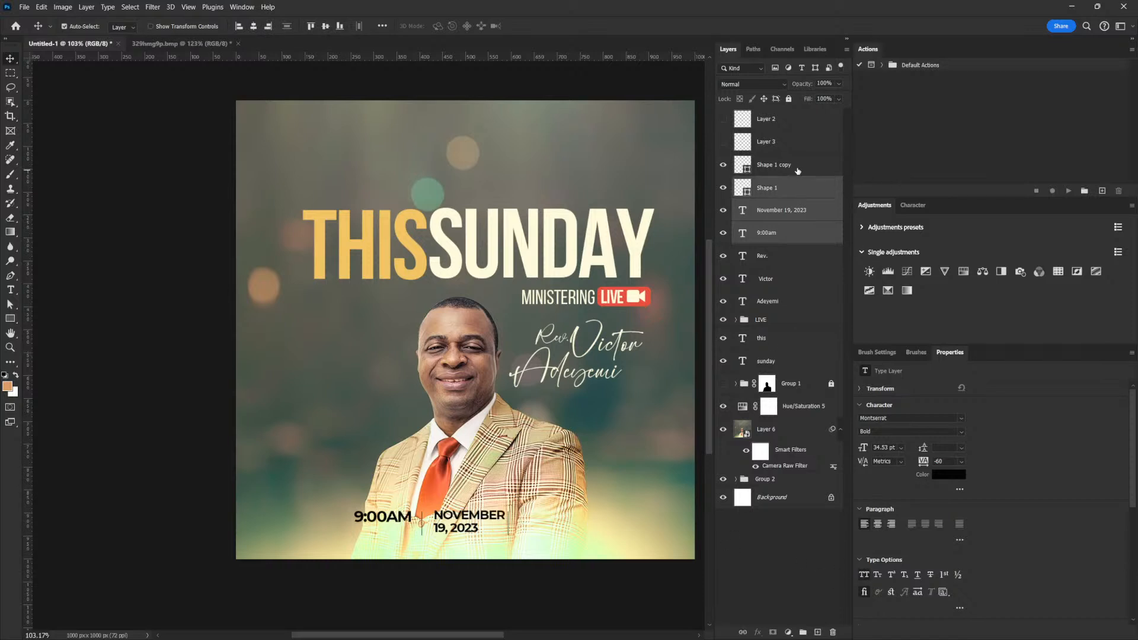
{"action": "left_click", "coordinate": [801, 165], "text": "ctrl"}
{"action": "key", "text": "ctrl+t"}
{"action": "left_click_drag", "start_coordinate": [508, 535], "coordinate": [492, 532]}
{"action": "key", "text": "Return"}
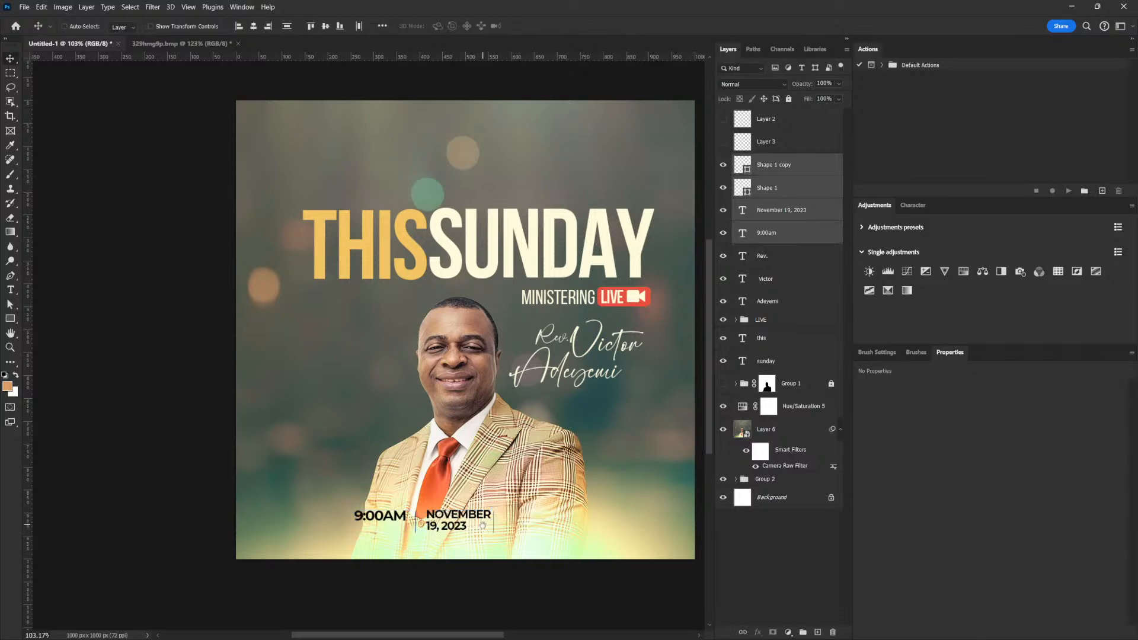
{"action": "scroll", "coordinate": [478, 525], "scroll_direction": "down", "scroll_amount": 2}
{"action": "left_click_drag", "start_coordinate": [470, 510], "coordinate": [471, 510]}
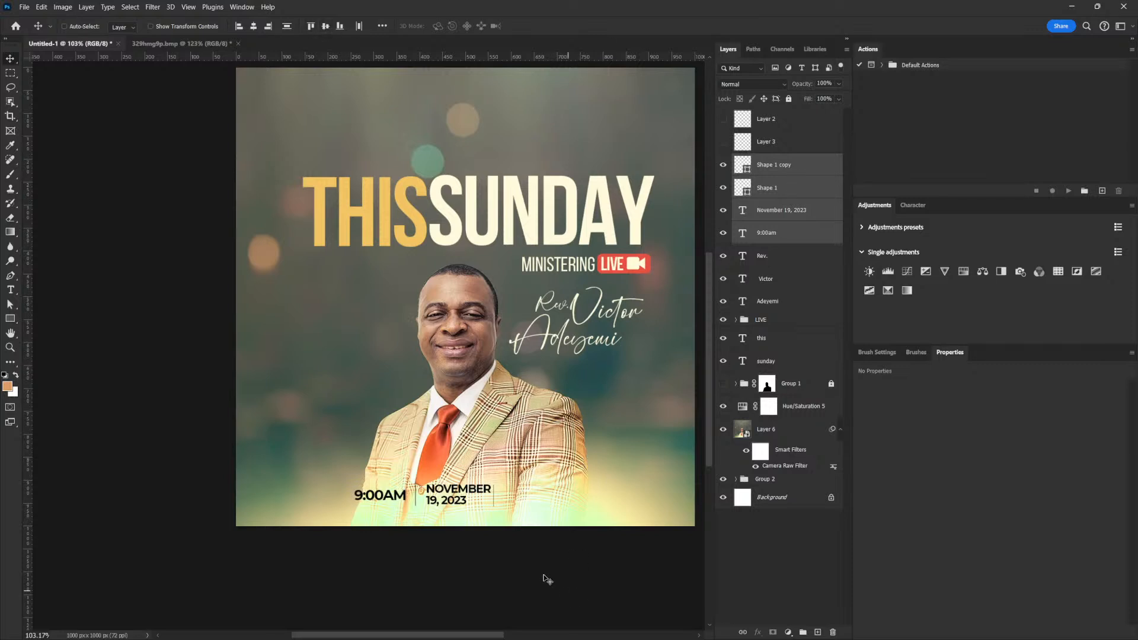
{"action": "left_click_drag", "start_coordinate": [485, 505], "coordinate": [435, 462]}
Make the November 19, 2023 date SemiBold with -40 tracking.
{"action": "right_click", "coordinate": [402, 455]}
{"action": "left_click", "coordinate": [439, 466]}
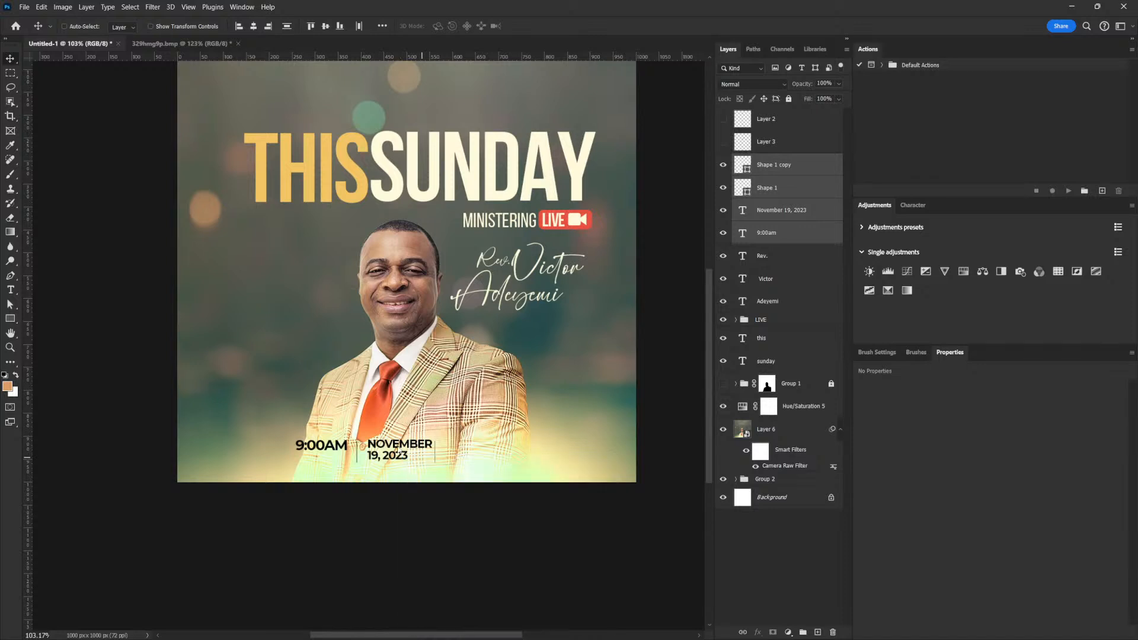
{"action": "right_click", "coordinate": [397, 451]}
{"action": "left_click", "coordinate": [449, 456]}
{"action": "left_click_drag", "start_coordinate": [398, 455], "coordinate": [481, 456]}
{"action": "key", "text": "ctrl+z"}
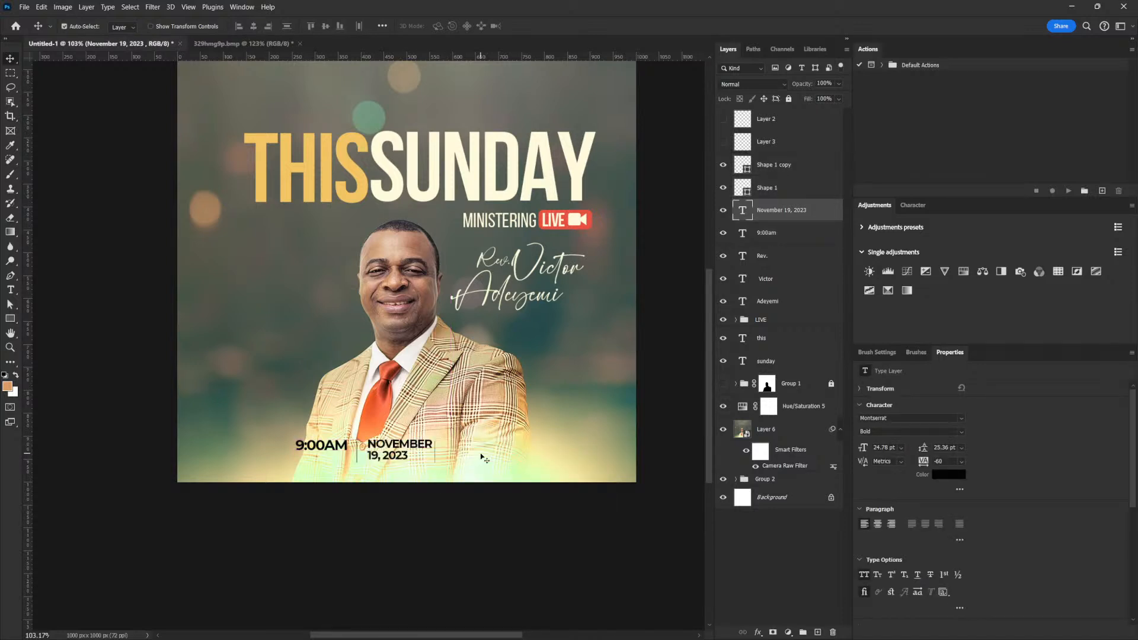
{"action": "key", "text": "ctrl+j"}
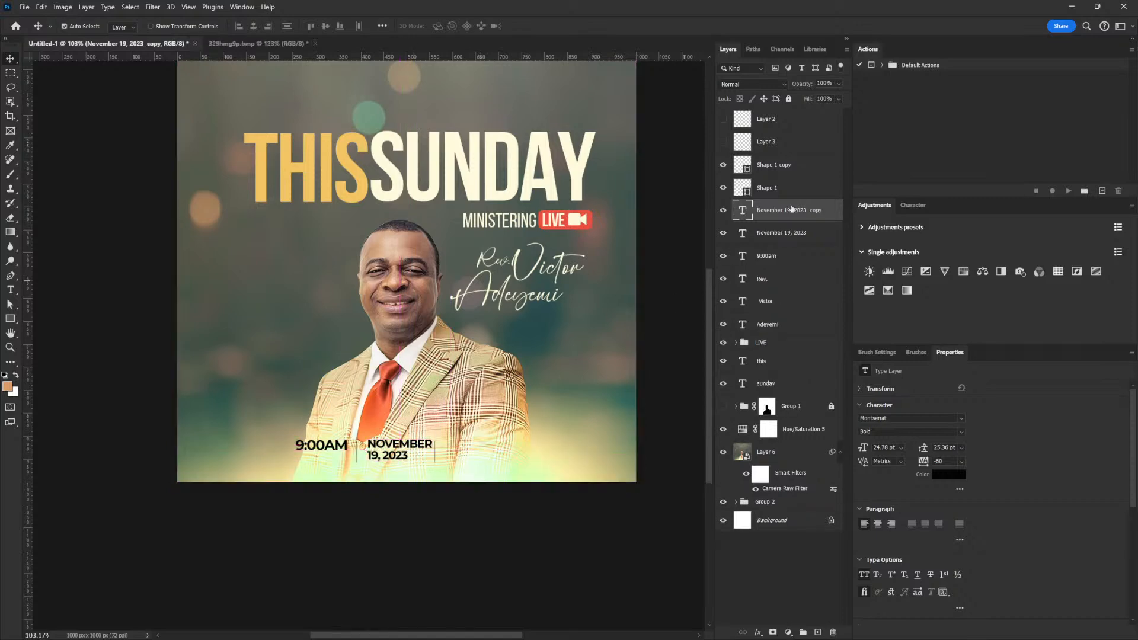
{"action": "key", "text": "ctrl+z"}
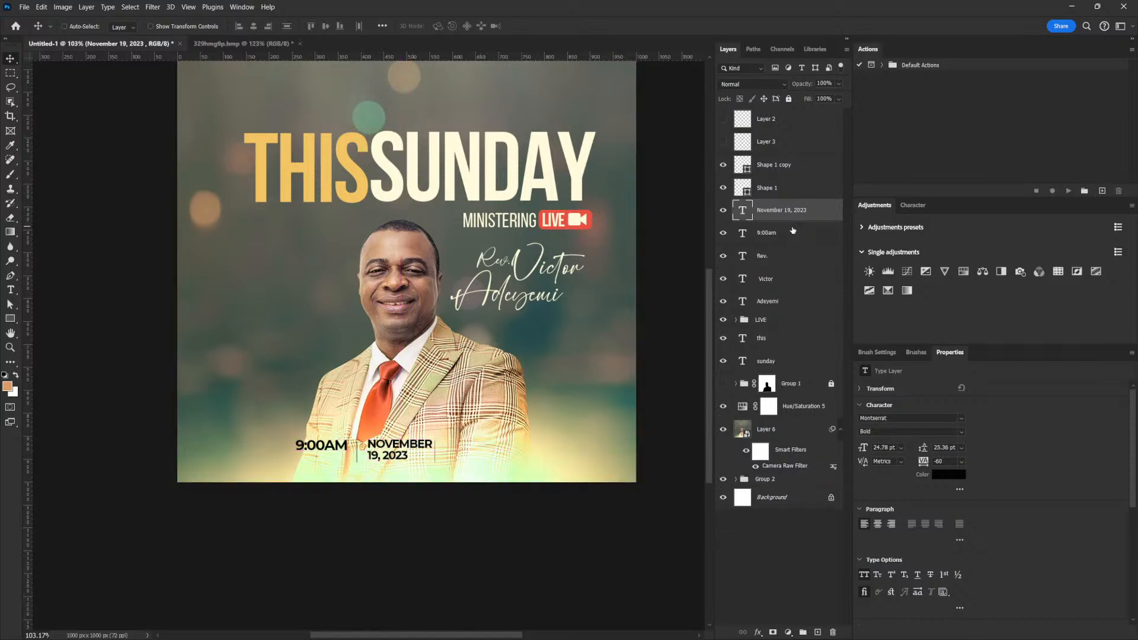
{"action": "left_click", "coordinate": [962, 432]}
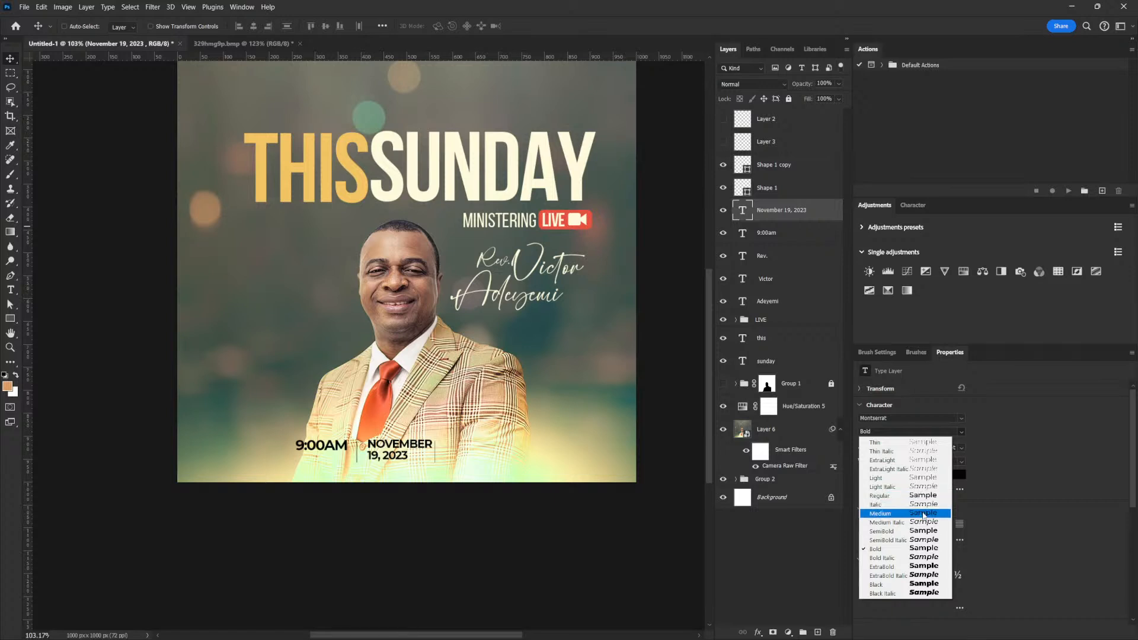
{"action": "left_click", "coordinate": [923, 530]}
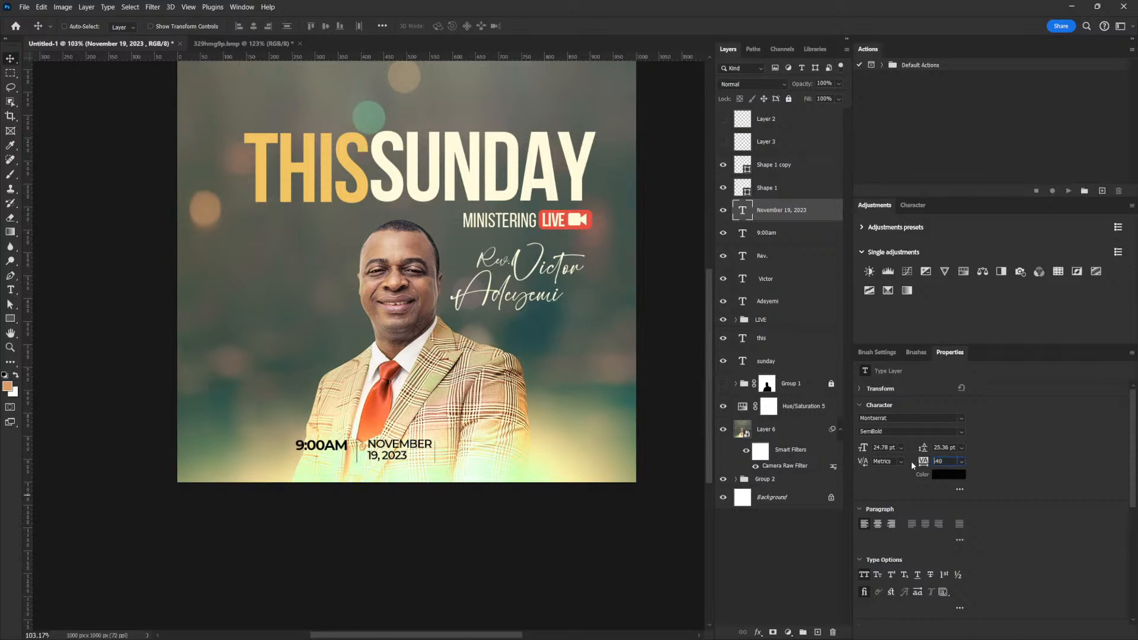
{"action": "type", "text": "-"}
Nudge the right-hand divider copy so it stands just right of the date.
{"action": "left_click", "coordinate": [774, 169]}
{"action": "left_click_drag", "start_coordinate": [495, 410], "coordinate": [505, 411]}
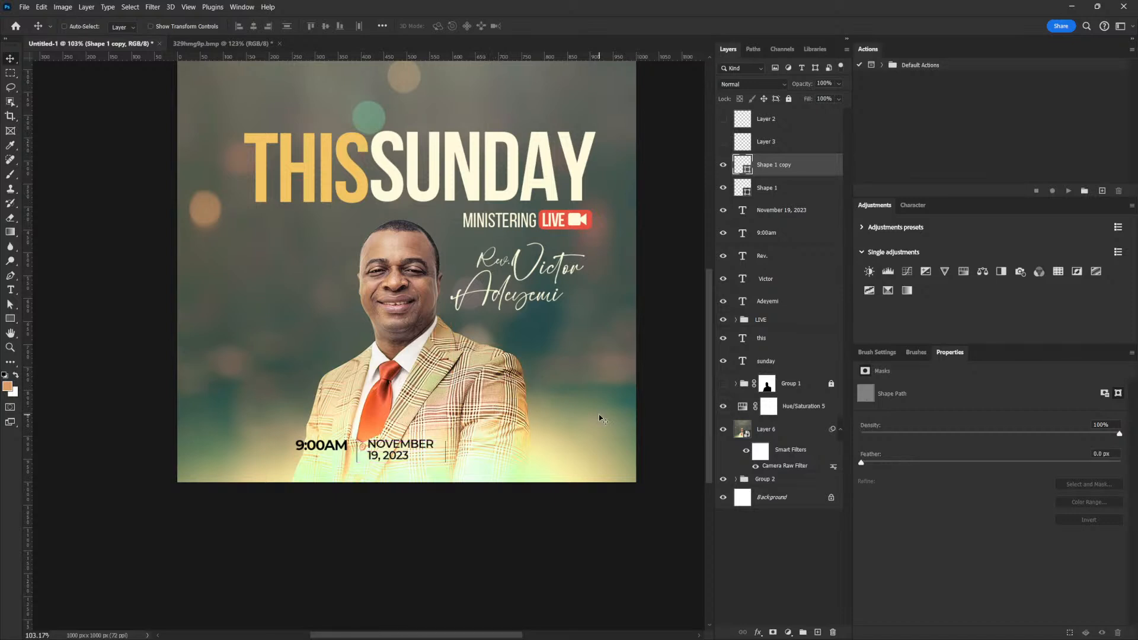
{"action": "key", "text": "Left"}
{"action": "key", "text": "Left"}
{"action": "left_click", "coordinate": [775, 216]}
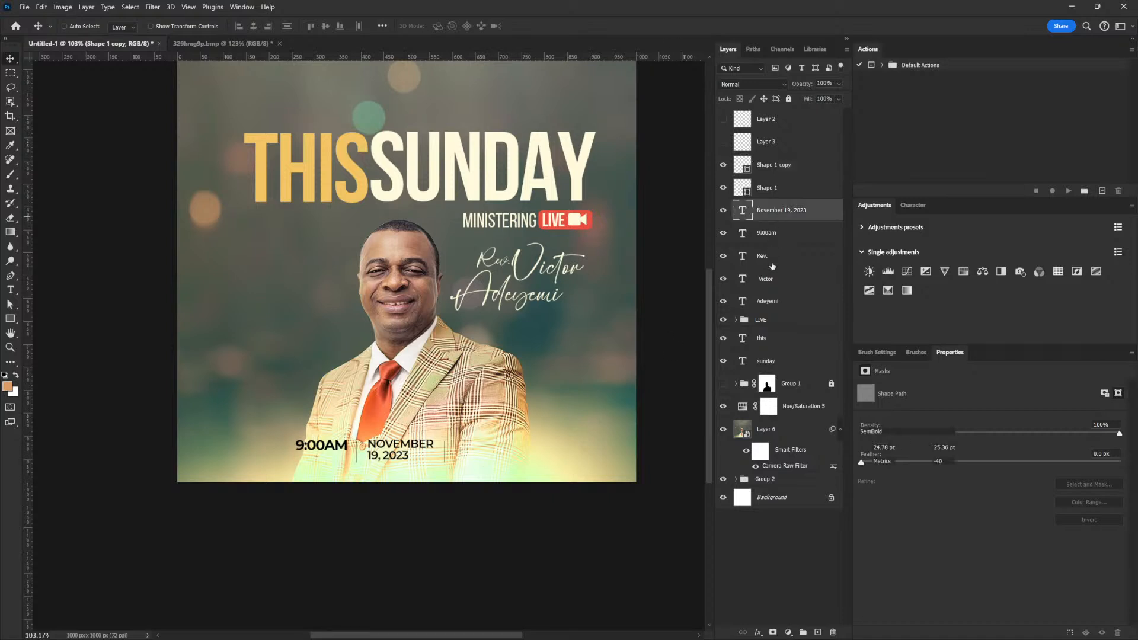
Draw a cream-filled rectangle around the time and date, just above the Rev. layer.
{"action": "left_click", "coordinate": [771, 256]}
{"action": "left_click", "coordinate": [12, 319]}
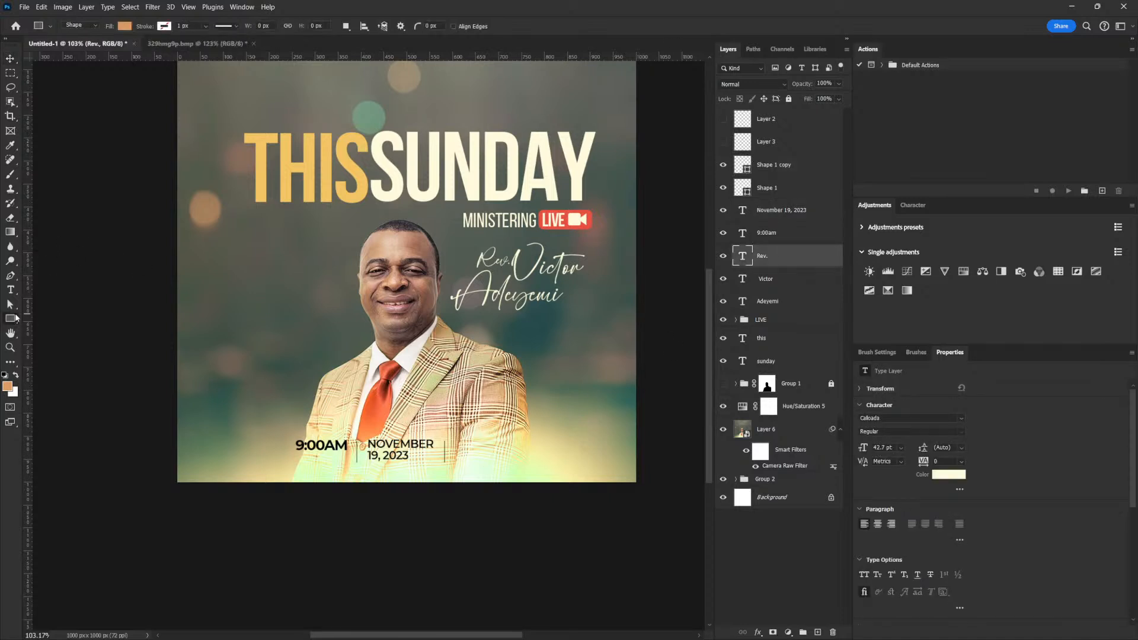
{"action": "left_click", "coordinate": [41, 319]}
{"action": "left_click_drag", "start_coordinate": [273, 462], "coordinate": [537, 466]}
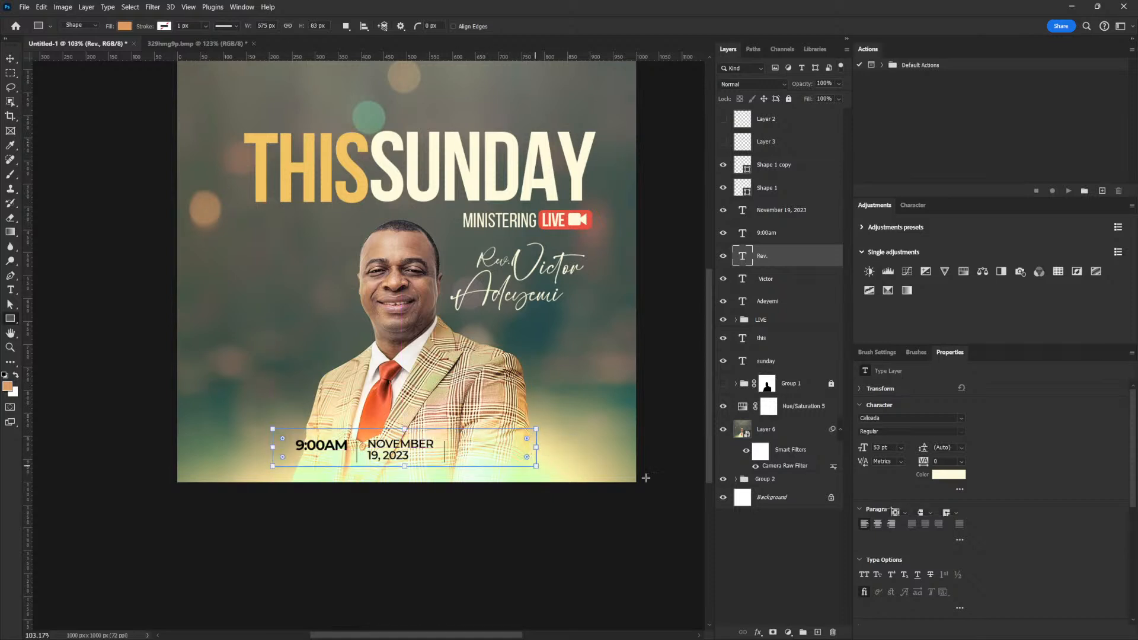
{"action": "left_click", "coordinate": [893, 473]}
{"action": "left_click", "coordinate": [898, 486]}
{"action": "left_click", "coordinate": [996, 435]}
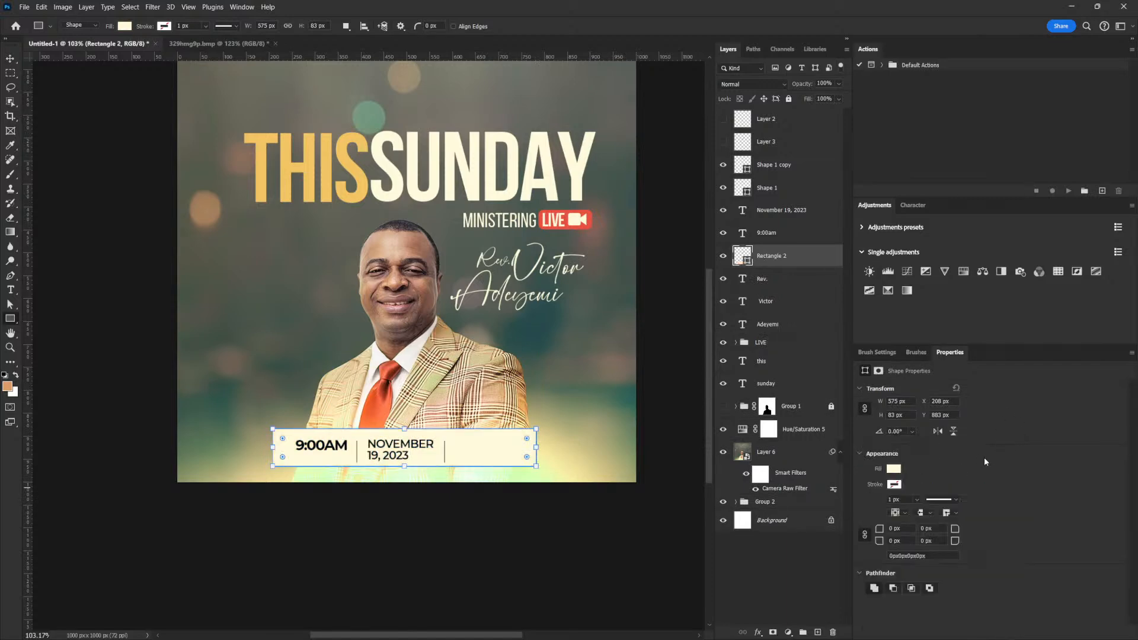
Lower the rectangle to 63% opacity and round all its corners to 10 px.
{"action": "left_click", "coordinate": [838, 84]}
{"action": "left_click_drag", "start_coordinate": [844, 97], "coordinate": [824, 98]}
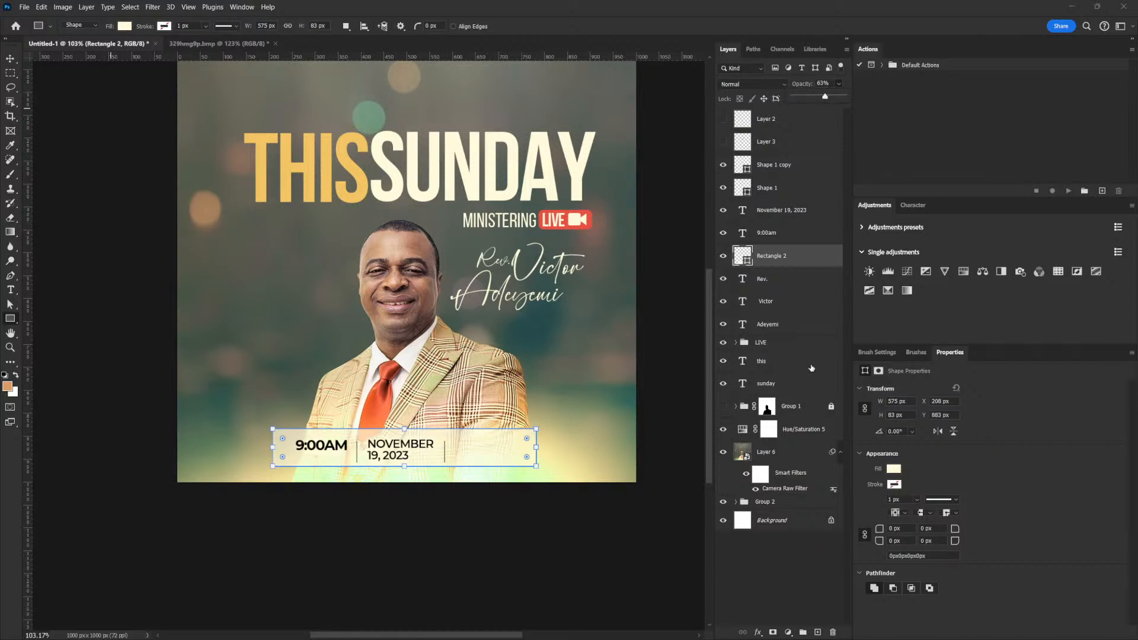
{"action": "left_click", "coordinate": [902, 527]}
{"action": "type", "text": "10"}
{"action": "key", "text": "Return"}
Enlarge the bar slightly to about 603 × 91 px, then select the 9:00am through divider layers.
{"action": "left_click", "coordinate": [11, 58]}
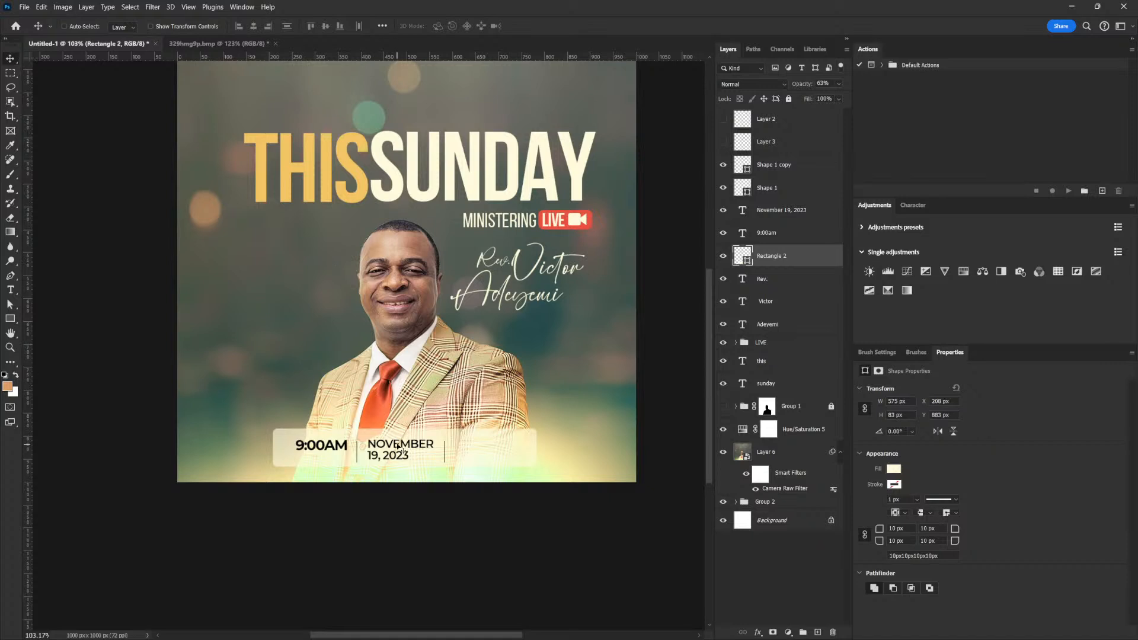
{"action": "key", "text": "ctrl+t"}
{"action": "left_click_drag", "start_coordinate": [537, 447], "coordinate": [542, 448]}
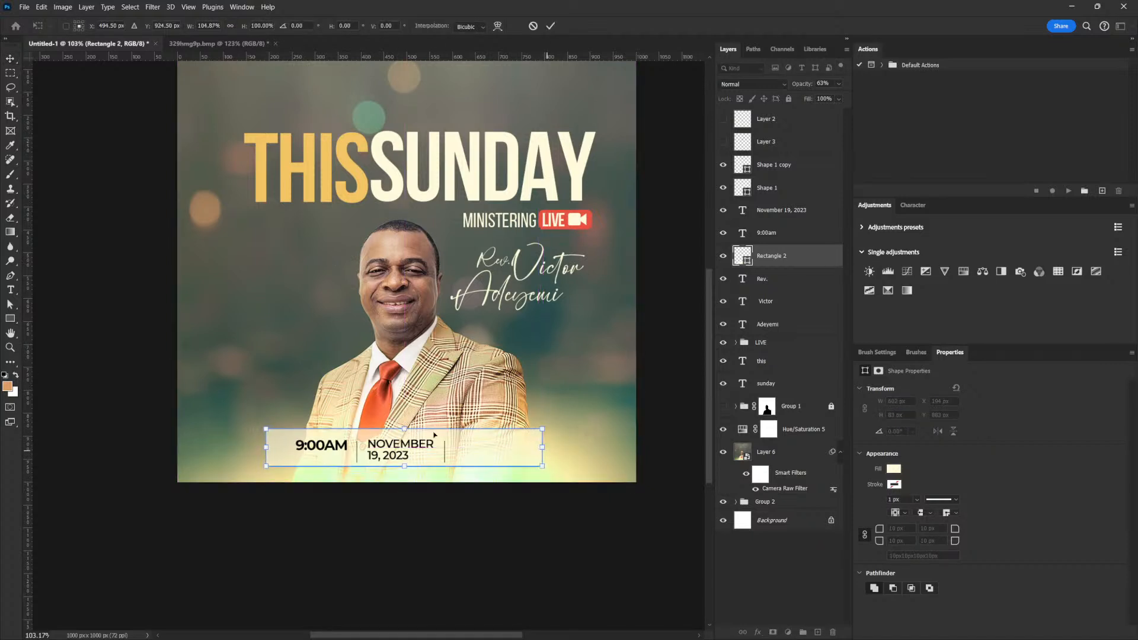
{"action": "left_click_drag", "start_coordinate": [405, 429], "coordinate": [404, 426]}
{"action": "key", "text": "Return"}
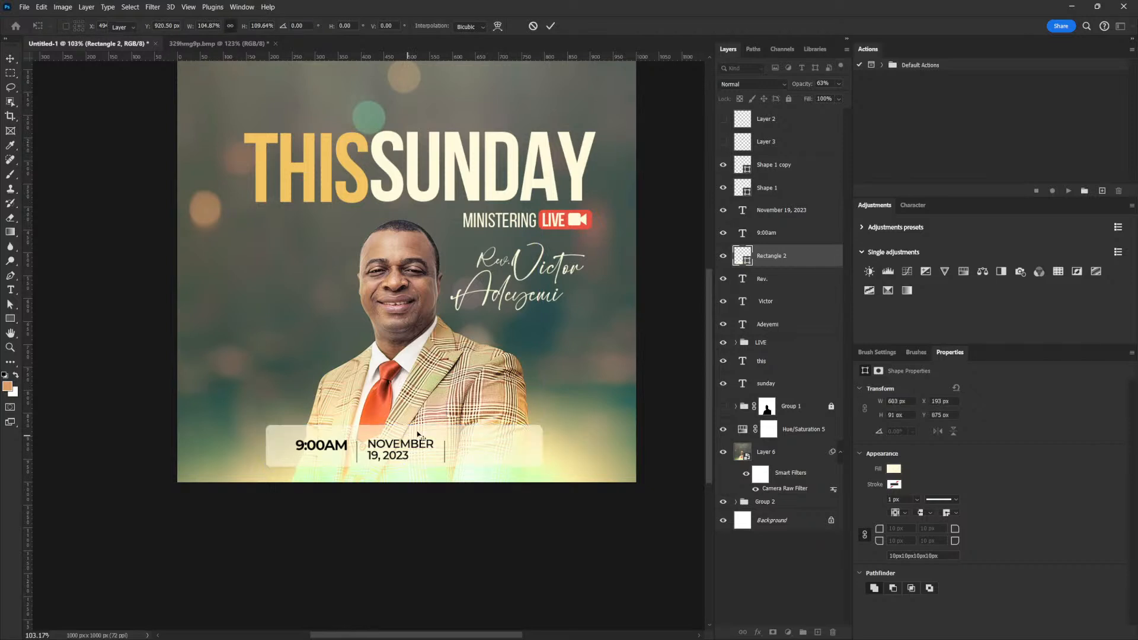
{"action": "left_click", "coordinate": [766, 232]}
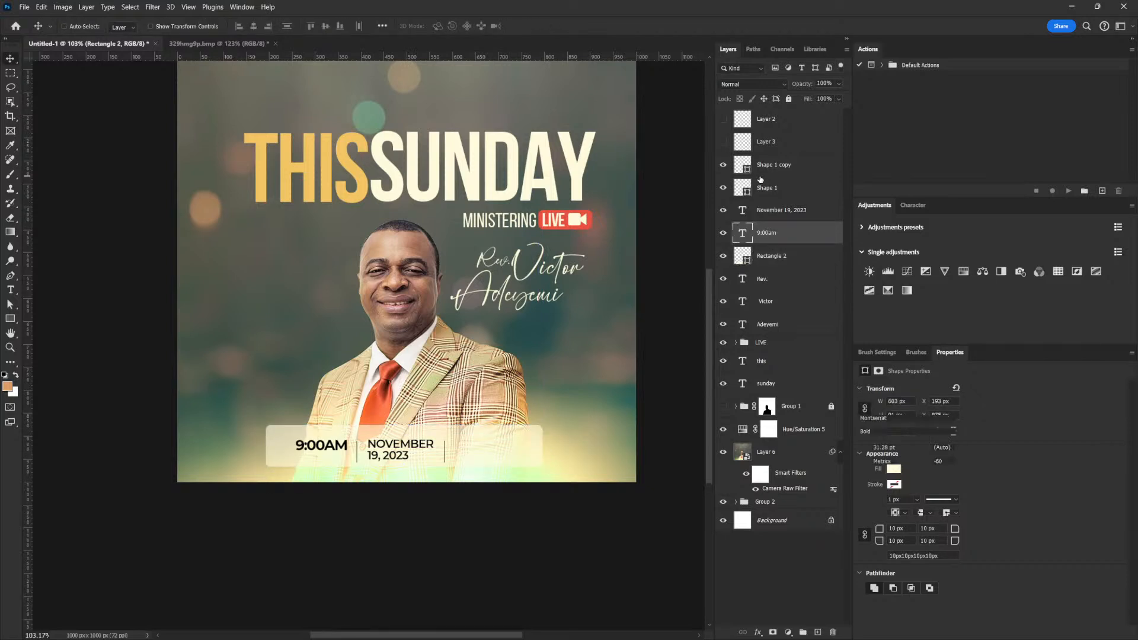
{"action": "left_click", "coordinate": [765, 169], "text": "shift"}
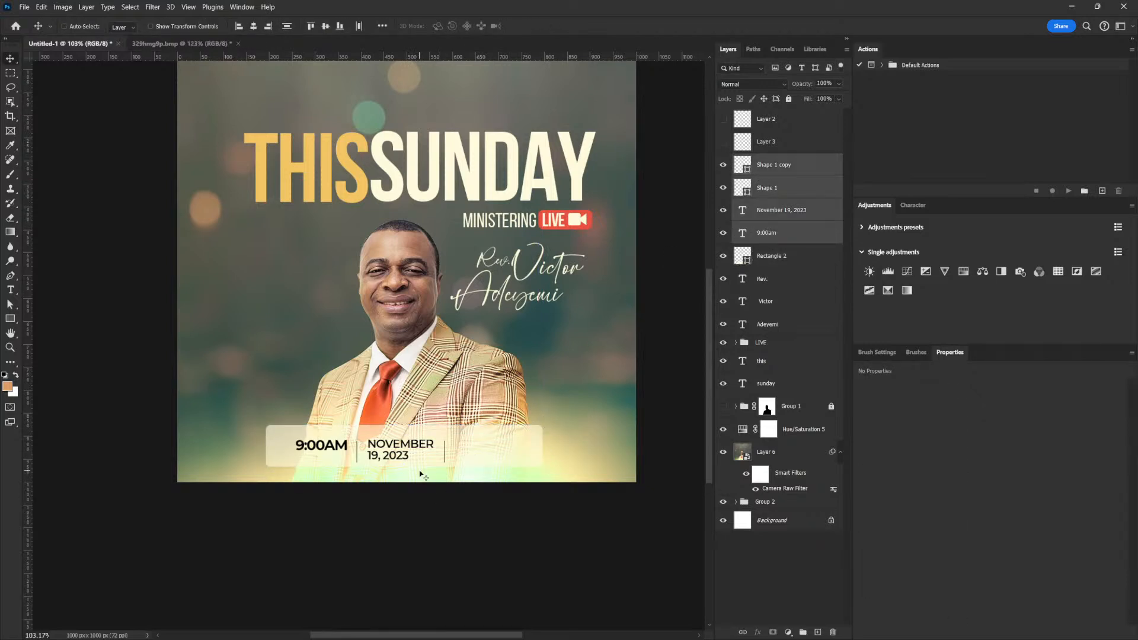
Nudge the time and date bar up and left, and show Group 1's background shapes.
{"action": "key", "text": "Up"}
{"action": "key", "text": "Up"}
{"action": "key", "text": "Up"}
{"action": "key", "text": "Up"}
{"action": "key", "text": "Up"}
{"action": "key", "text": "Up"}
{"action": "key", "text": "Up"}
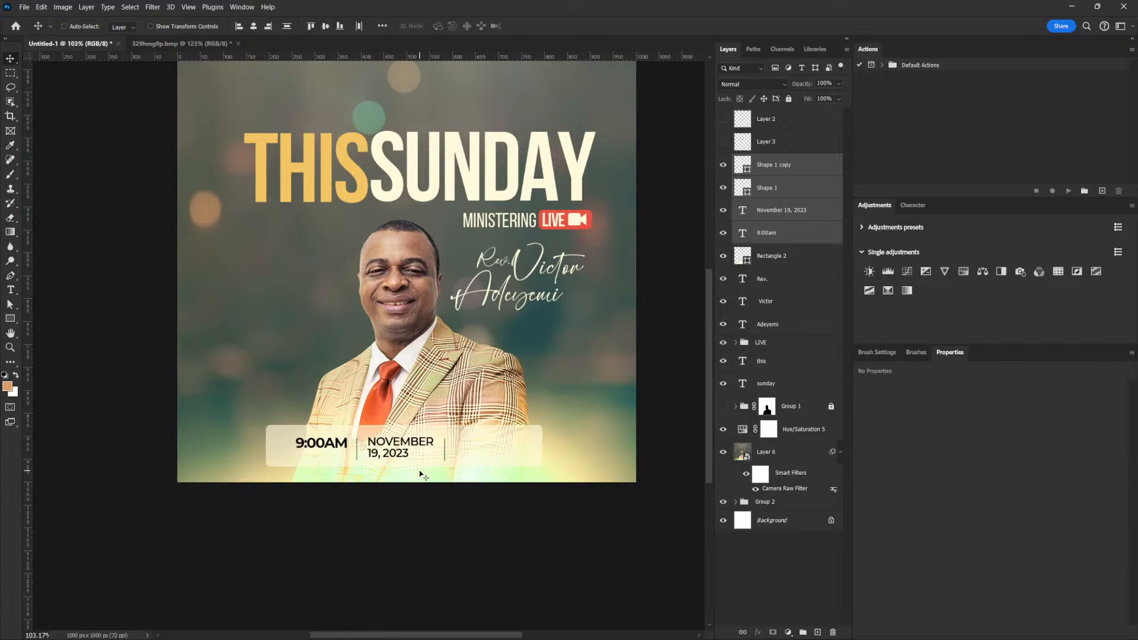
{"action": "key", "text": "Left"}
{"action": "key", "text": "Left"}
{"action": "key", "text": "Left"}
{"action": "key", "text": "Left"}
{"action": "key", "text": "Left"}
{"action": "key", "text": "Left"}
{"action": "key", "text": "Left"}
{"action": "key", "text": "Left"}
{"action": "key", "text": "Left"}
{"action": "key", "text": "Left"}
{"action": "key", "text": "Left"}
{"action": "key", "text": "Left"}
{"action": "key", "text": "Left"}
{"action": "key", "text": "Left"}
{"action": "key", "text": "Left"}
{"action": "key", "text": "Left"}
{"action": "key", "text": "Left"}
{"action": "key", "text": "Left"}
{"action": "key", "text": "Left"}
{"action": "key", "text": "Left"}
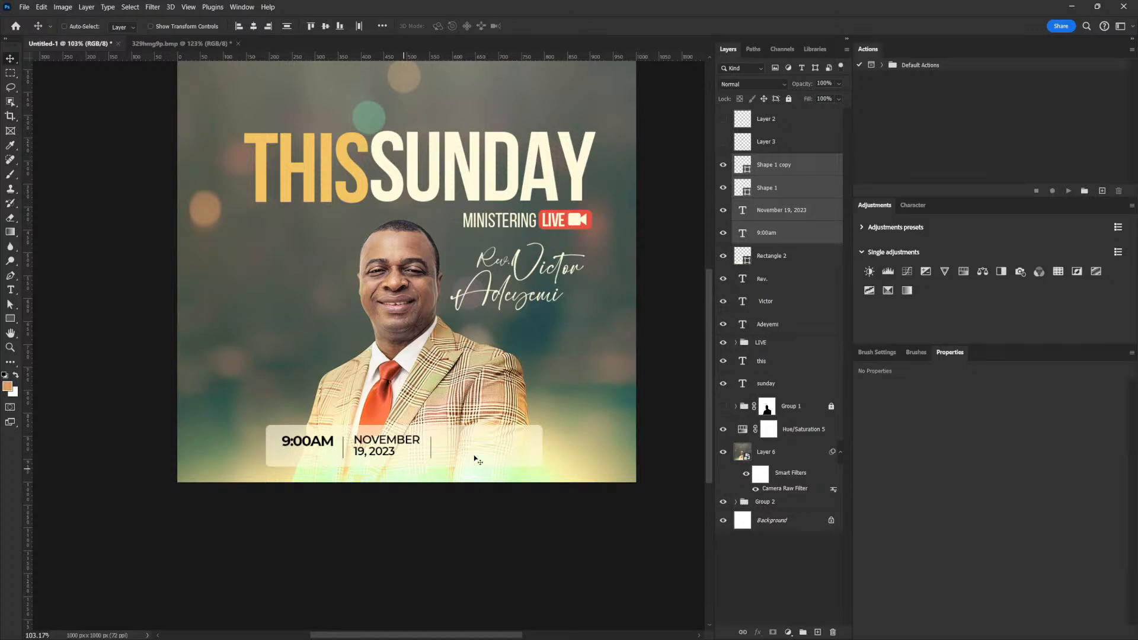
{"action": "left_click", "coordinate": [723, 406]}
{"action": "left_click_drag", "start_coordinate": [482, 307], "coordinate": [486, 365]}
Set Group 1's opacity to 3%.
{"action": "left_click", "coordinate": [818, 415]}
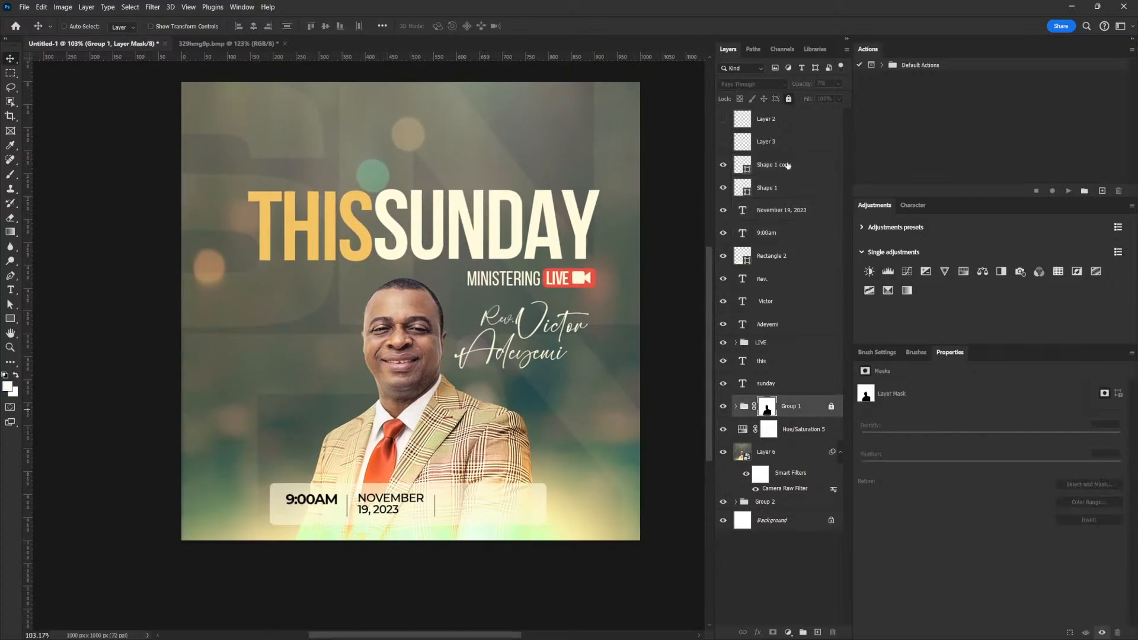
{"action": "left_click", "coordinate": [839, 86]}
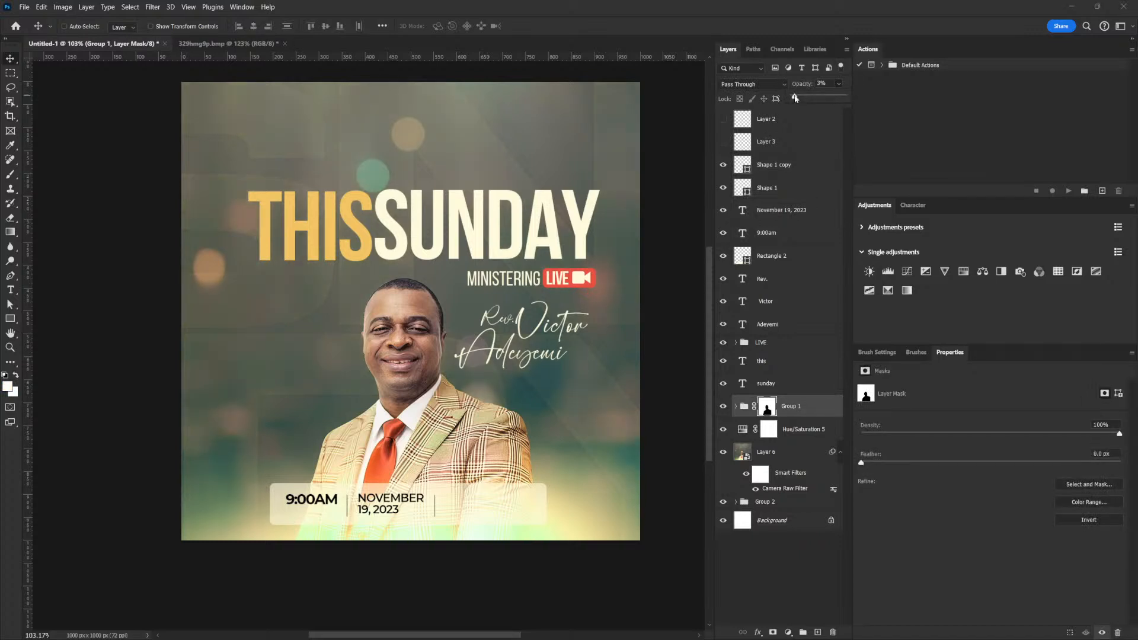
{"action": "scroll", "coordinate": [567, 227], "scroll_direction": "down", "scroll_amount": 2}
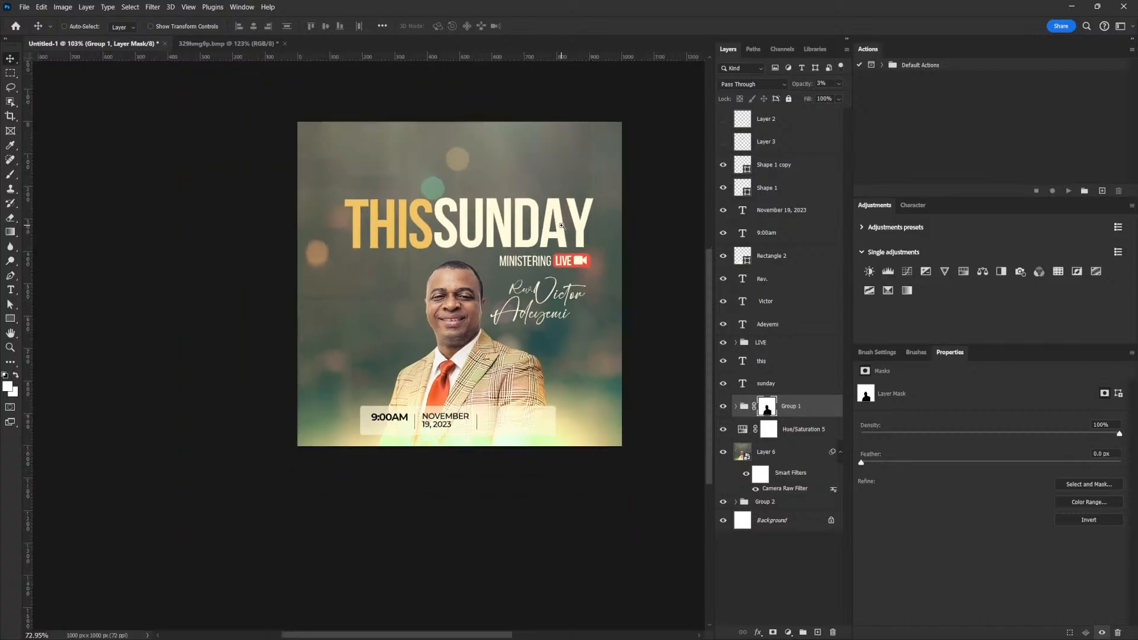
{"action": "scroll", "coordinate": [568, 227], "scroll_direction": "up", "scroll_amount": 1}
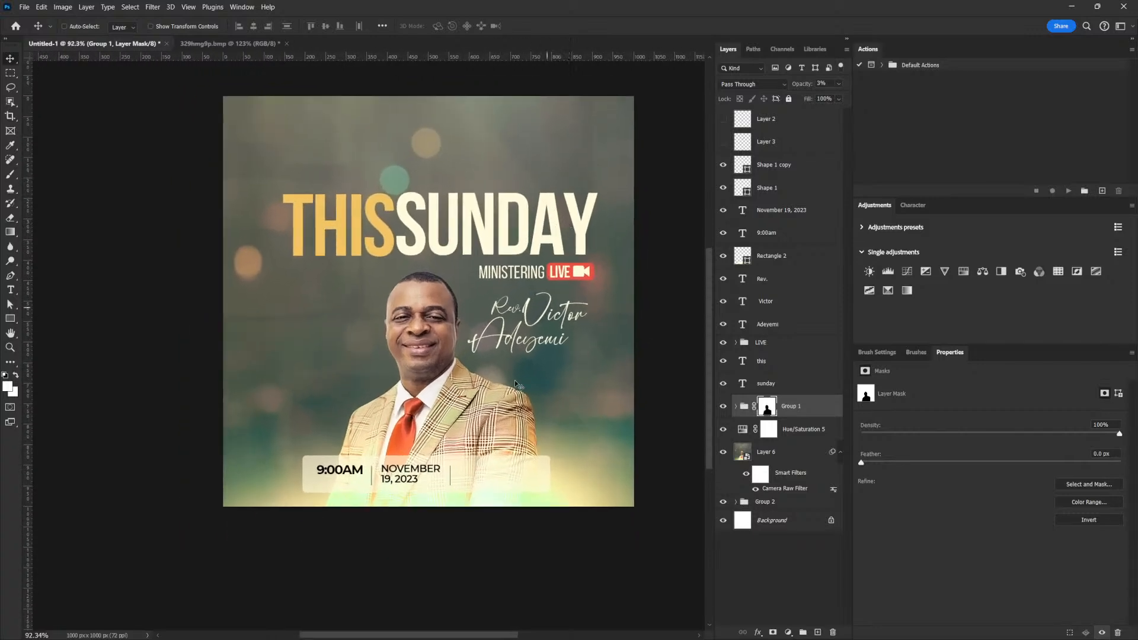
Select the November 19, 2023 date text layer from the canvas.
{"action": "right_click", "coordinate": [409, 476]}
{"action": "left_click", "coordinate": [433, 299]}
{"action": "right_click", "coordinate": [408, 478]}
{"action": "left_click", "coordinate": [396, 477]}
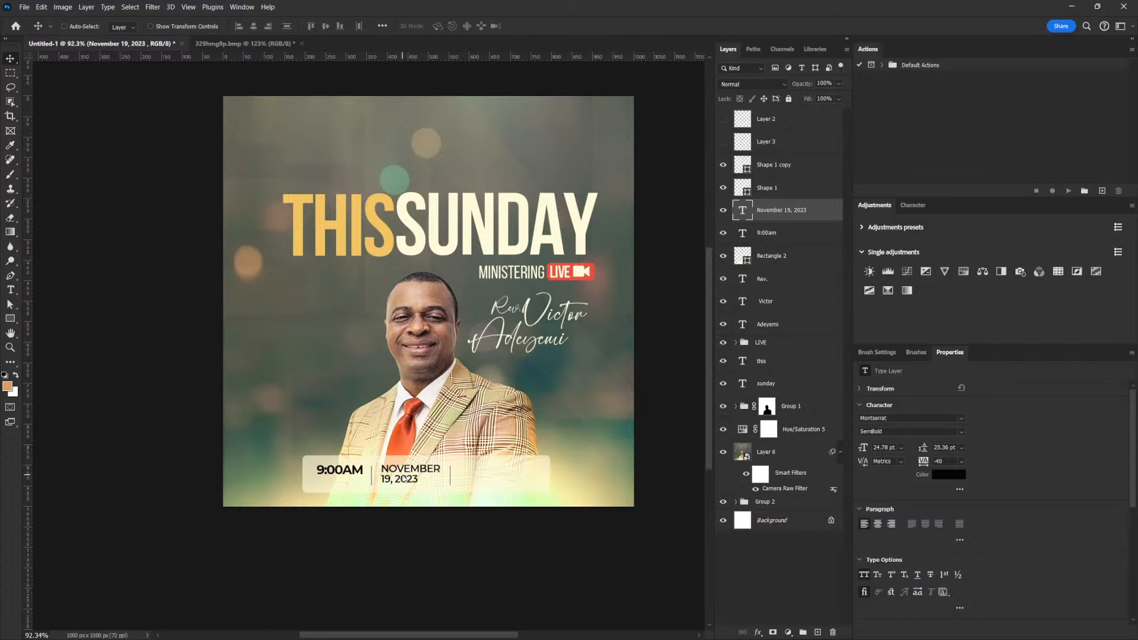
Switch the November 19, 2023 date from SemiBold to Bold with 27 pt leading.
{"action": "right_click", "coordinate": [396, 477]}
{"action": "left_click", "coordinate": [438, 298]}
{"action": "left_click", "coordinate": [962, 431]}
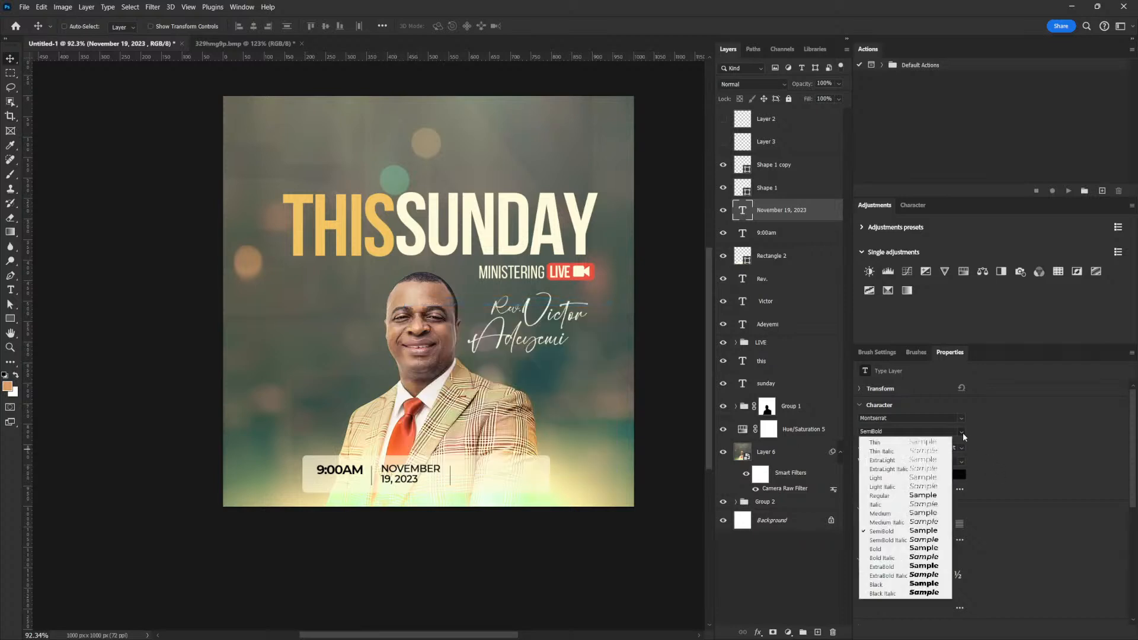
{"action": "left_click", "coordinate": [920, 549]}
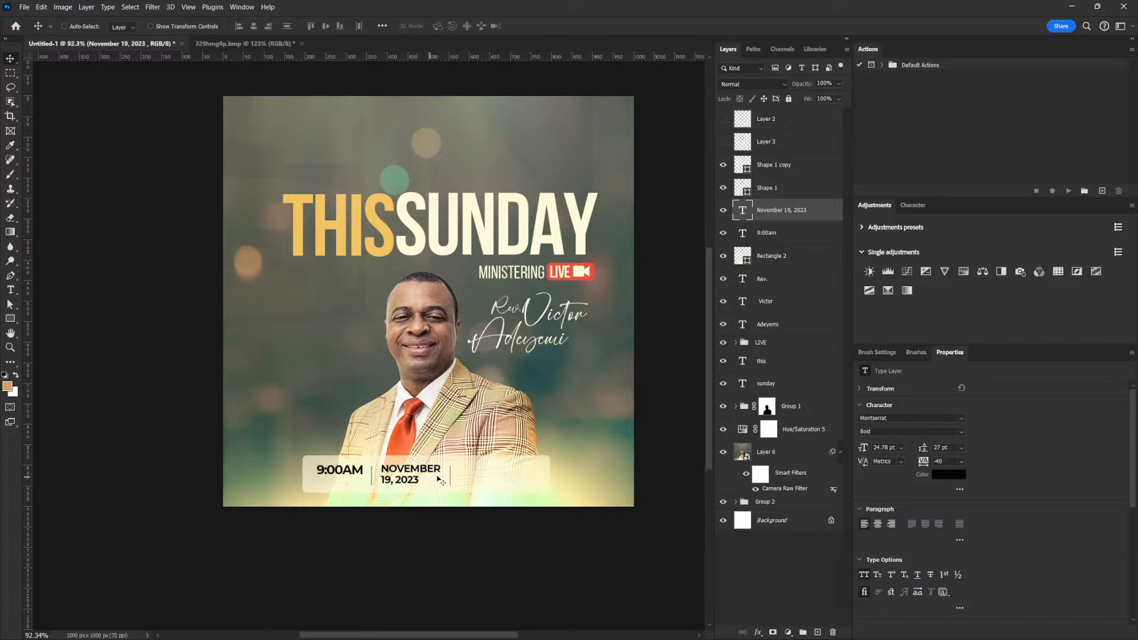
{"action": "left_click", "coordinate": [10, 289]}
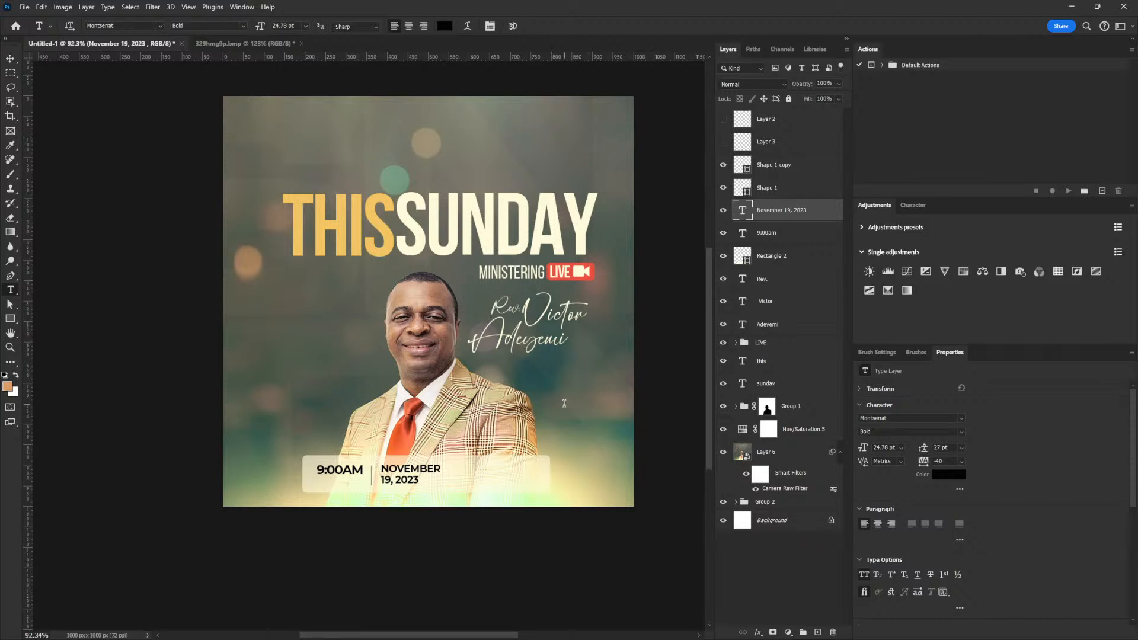
Hide Group 1 and type 'THE CASCADE CONFERENCE' followed by the venue's street address.
{"action": "left_click", "coordinate": [724, 407]}
{"action": "left_click", "coordinate": [282, 407]}
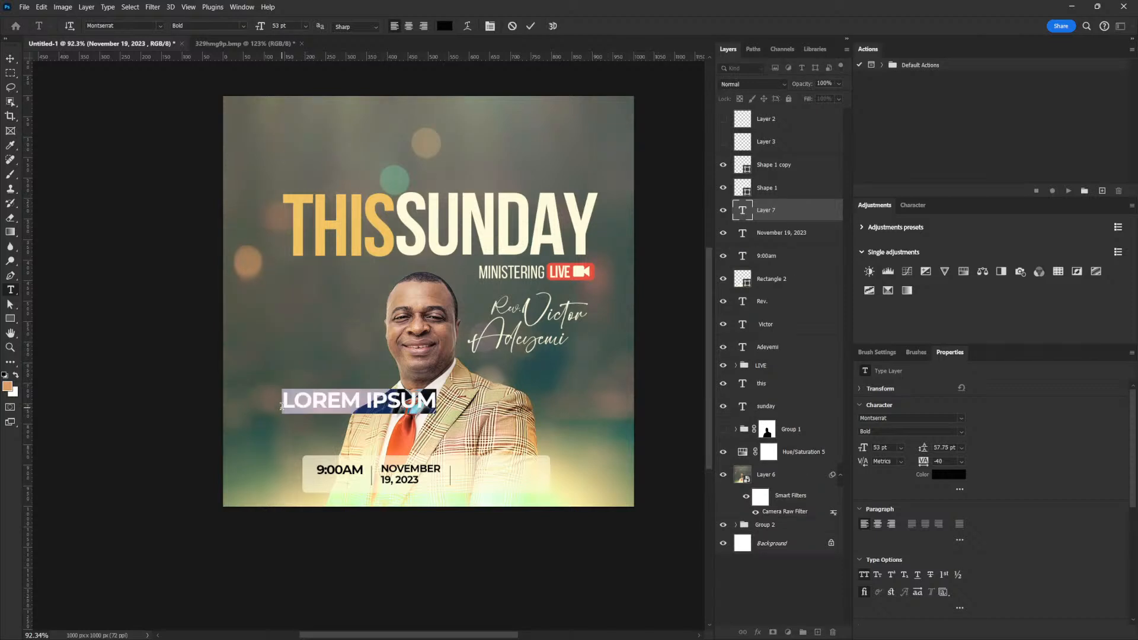
{"action": "type", "text": "T"}
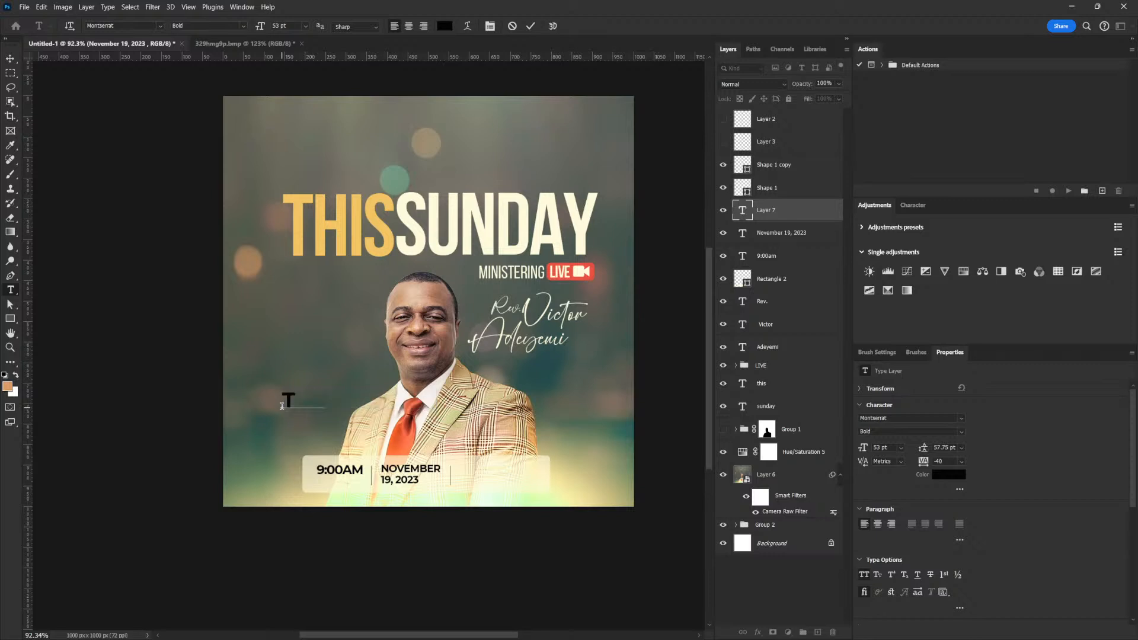
{"action": "type", "text": "HE CASCADE"}
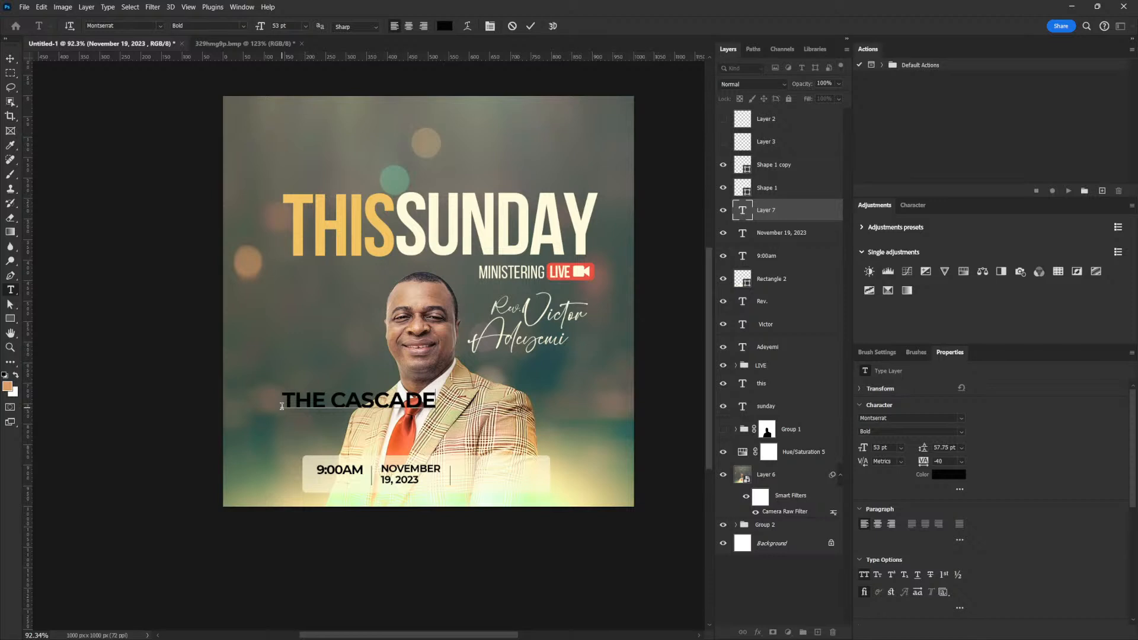
{"action": "type", "text": " CONFERENCE "}
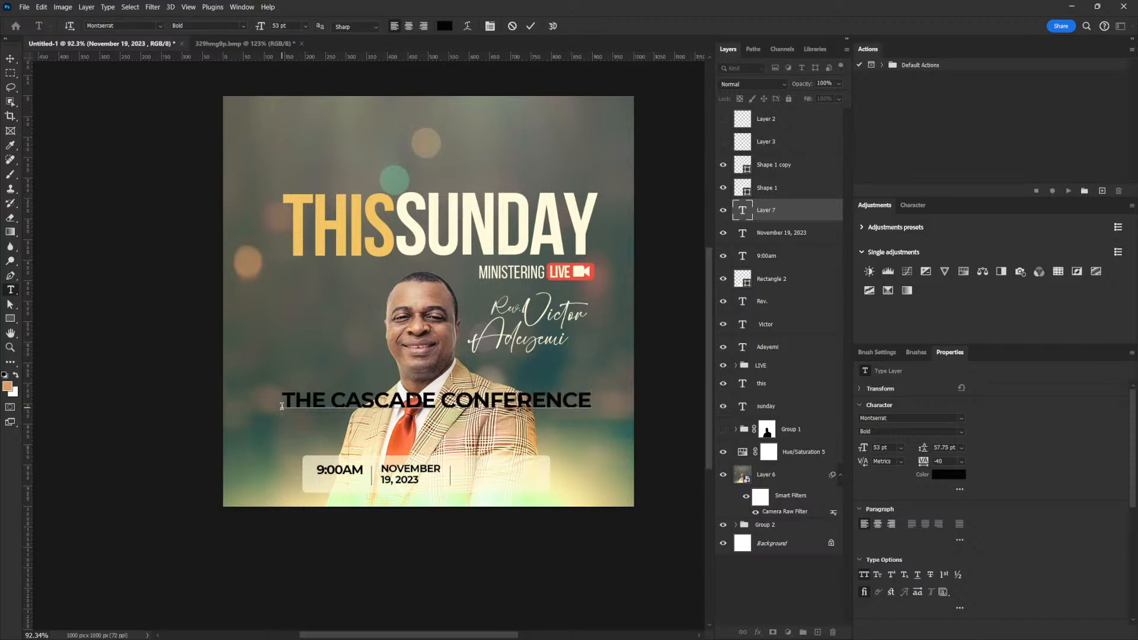
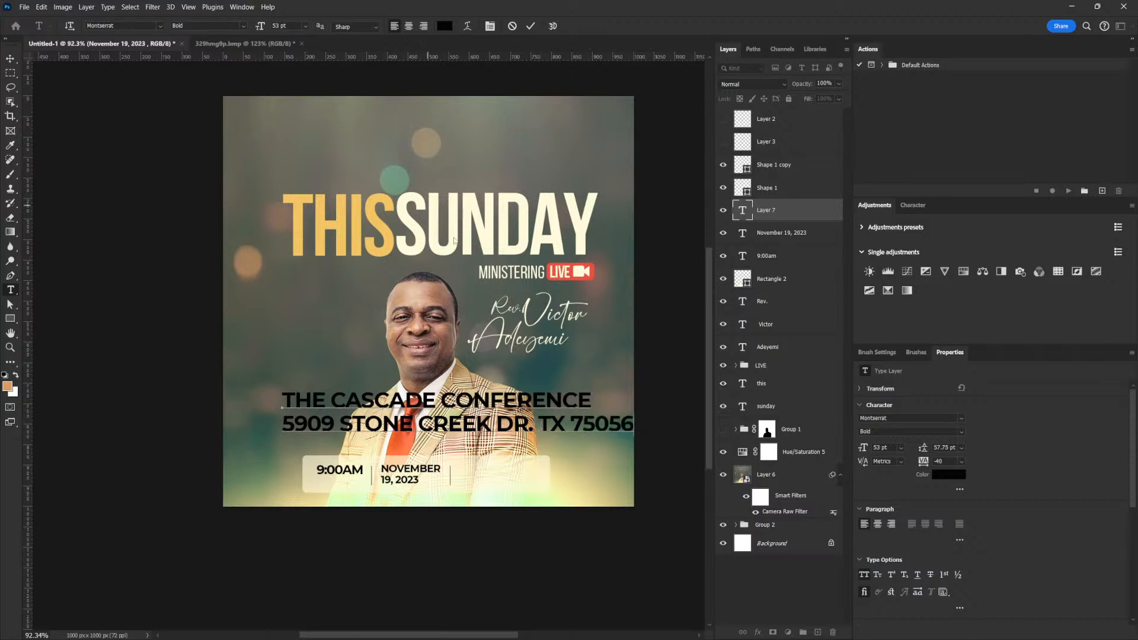
Scale the venue text down to about 30% and set the street address line to Regular.
{"action": "key", "text": "ctrl+t"}
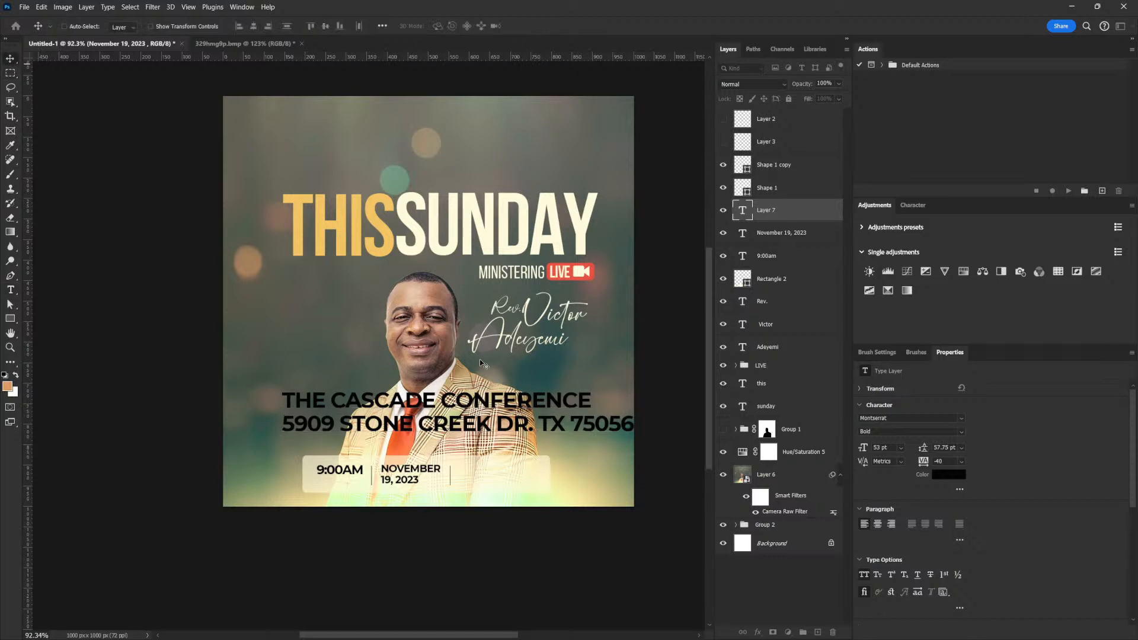
{"action": "left_click_drag", "start_coordinate": [633, 388], "coordinate": [505, 475]}
{"action": "key", "text": "Return"}
{"action": "double_click", "coordinate": [519, 472]}
{"action": "double_click", "coordinate": [514, 474]}
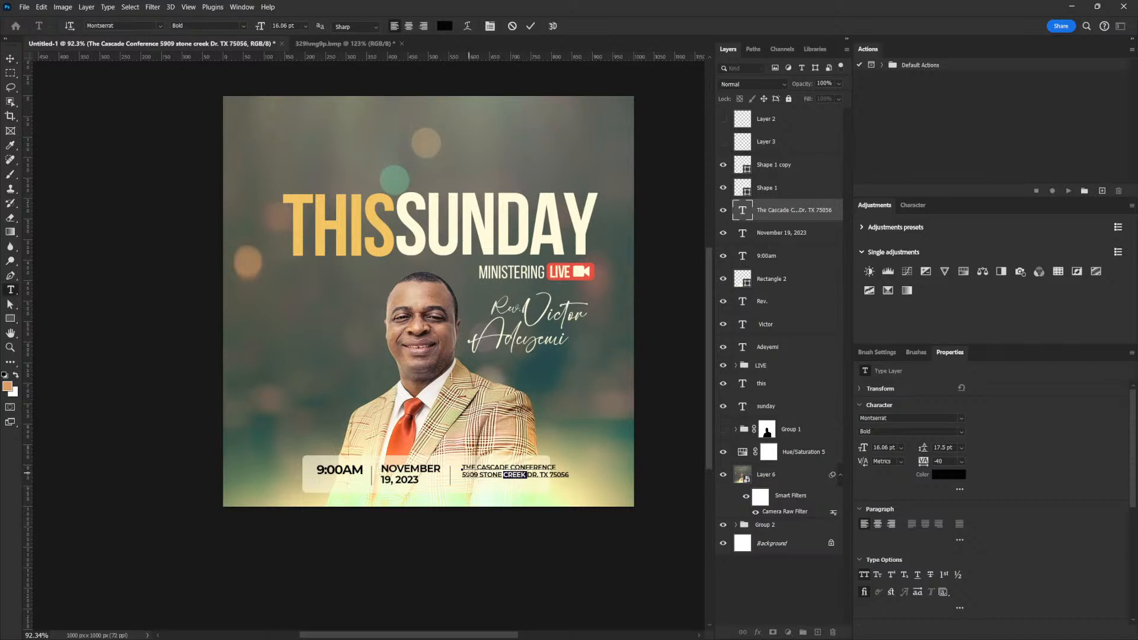
{"action": "triple_click", "coordinate": [466, 475]}
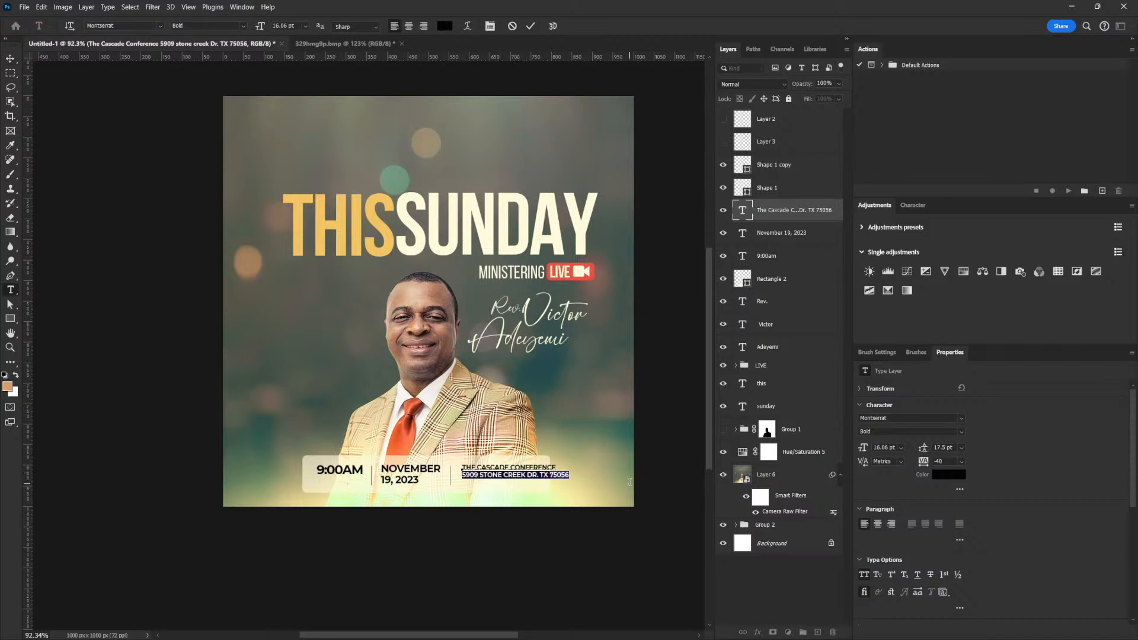
{"action": "left_click", "coordinate": [961, 436]}
{"action": "left_click", "coordinate": [948, 492]}
Rebreak the venue text lines, moving the state and zip code onto their own line.
{"action": "left_click", "coordinate": [515, 467]}
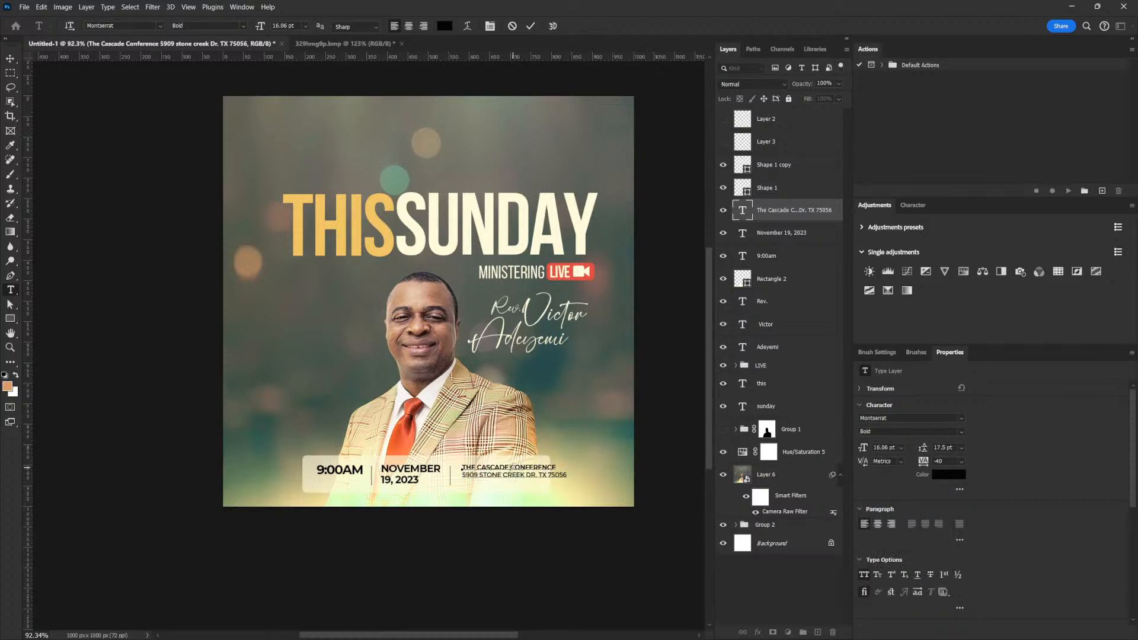
{"action": "key", "text": "Return"}
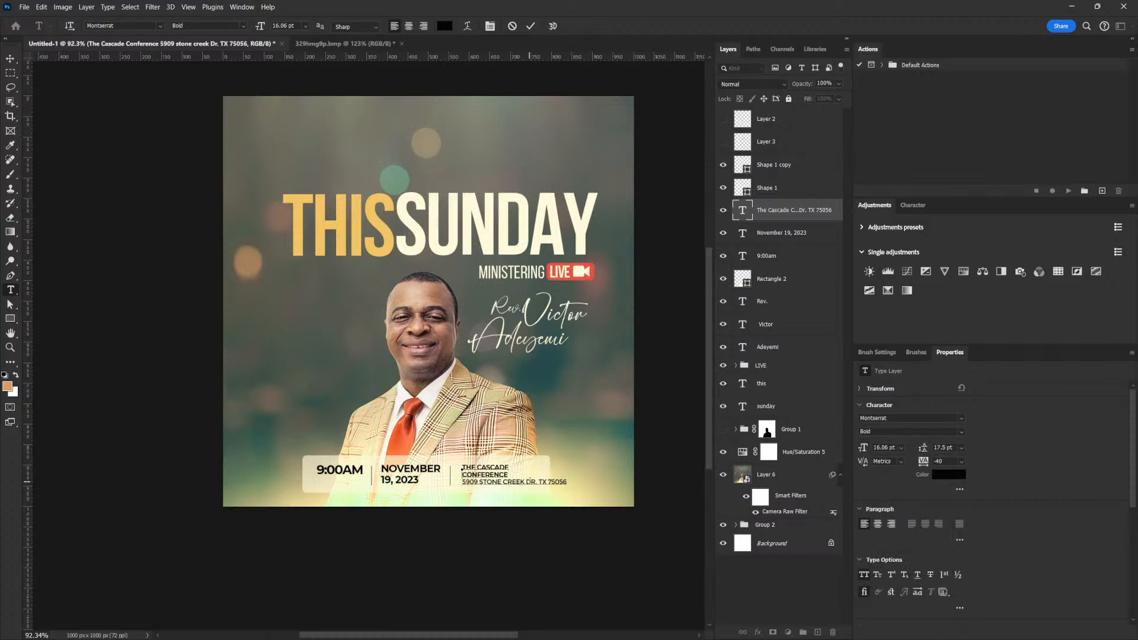
{"action": "left_click", "coordinate": [540, 482]}
{"action": "key", "text": "Return"}
{"action": "left_click", "coordinate": [10, 58]}
{"action": "scroll", "coordinate": [506, 485], "scroll_direction": "down", "scroll_amount": 1}
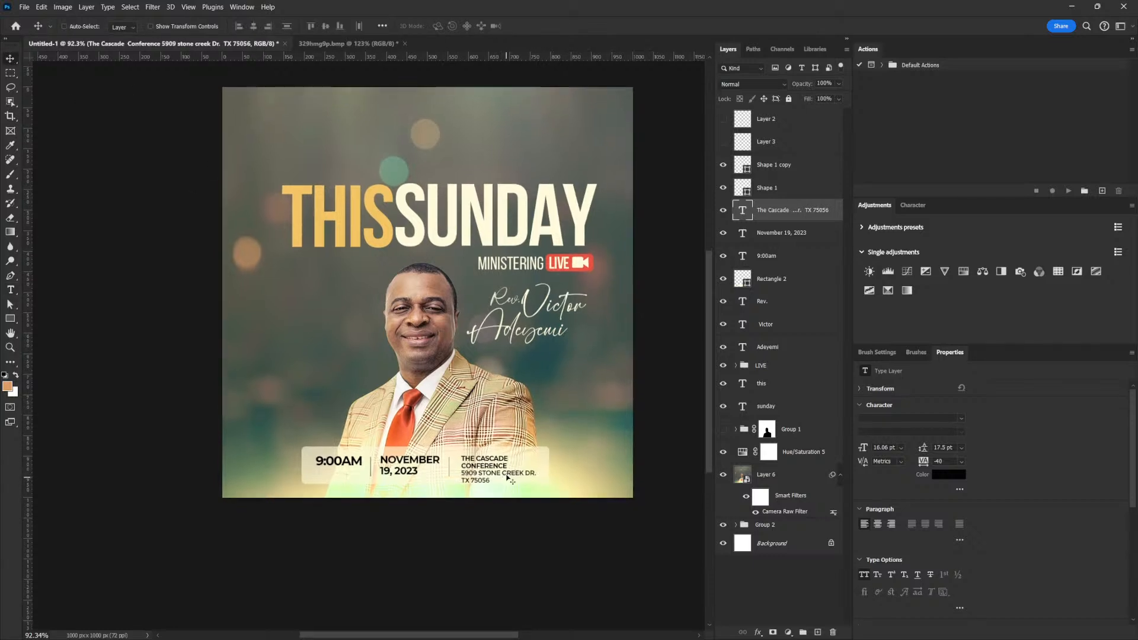
{"action": "double_click", "coordinate": [463, 465]}
{"action": "left_click", "coordinate": [465, 466]}
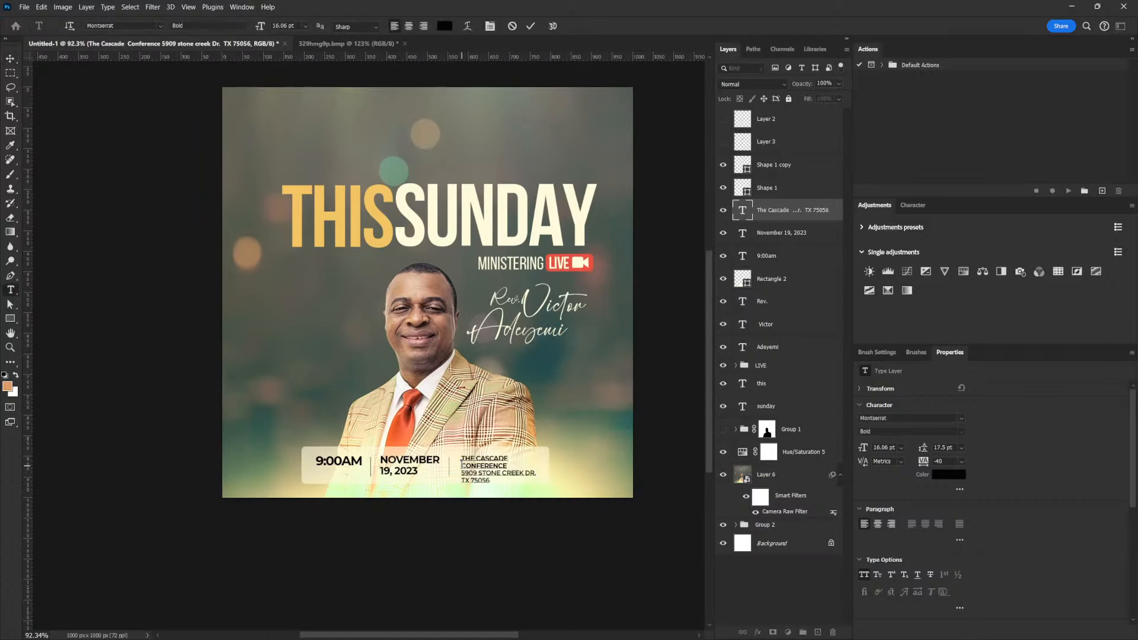
{"action": "key", "text": "BackSpace"}
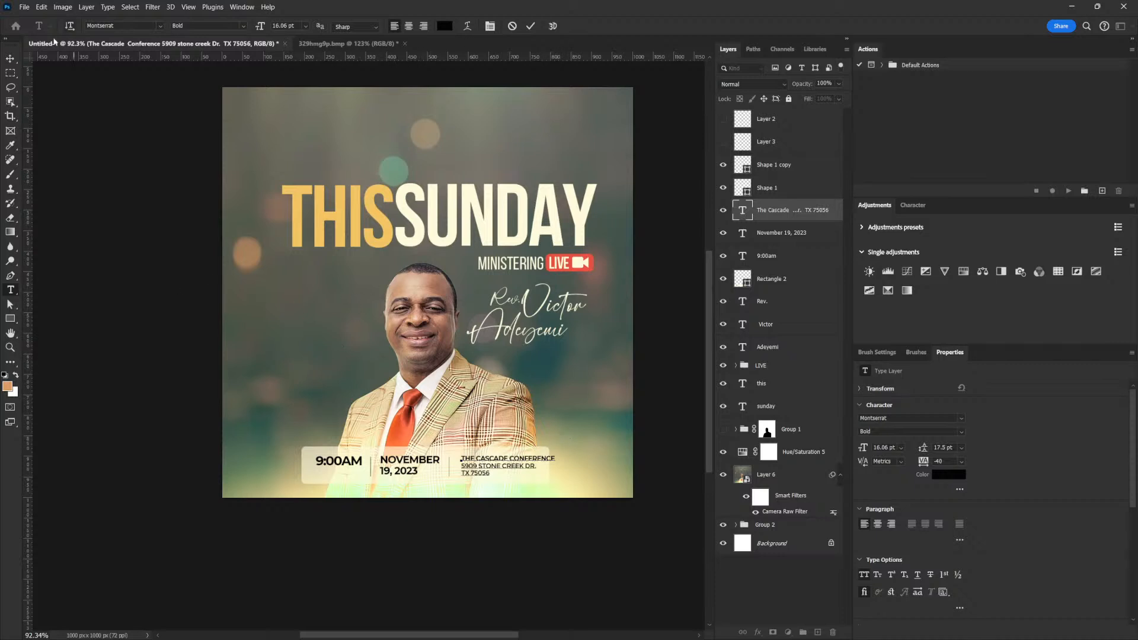
{"action": "left_click", "coordinate": [11, 59]}
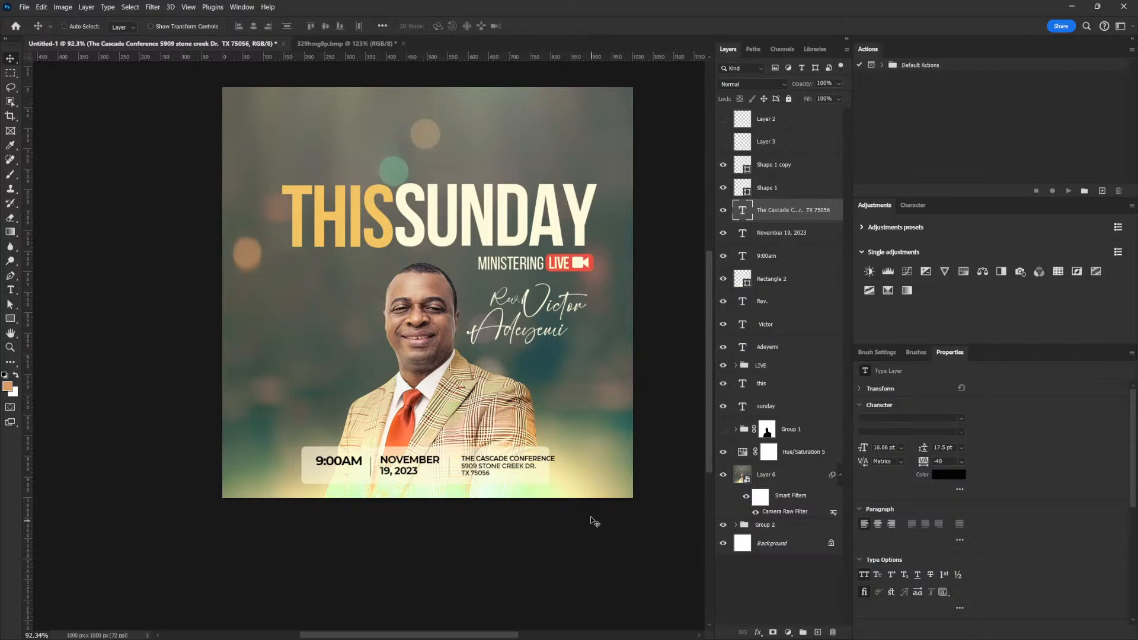
Enlarge the venue text to 103% and set its line spacing to 20 pt.
{"action": "key", "text": "ctrl+t"}
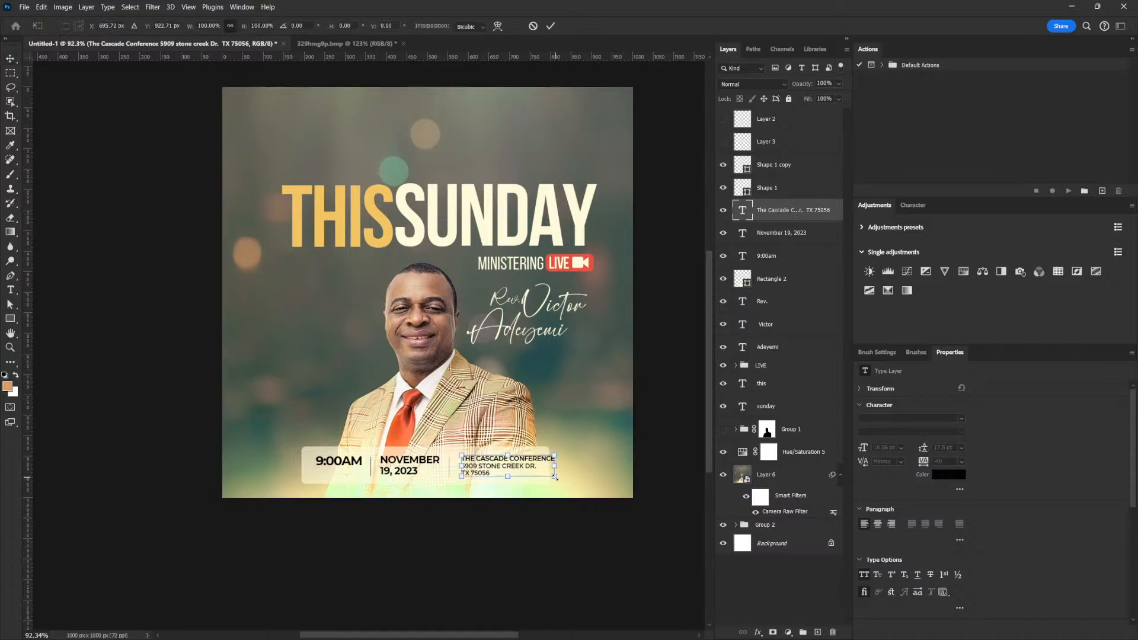
{"action": "left_click_drag", "start_coordinate": [555, 477], "coordinate": [557, 477]}
{"action": "key", "text": "Return"}
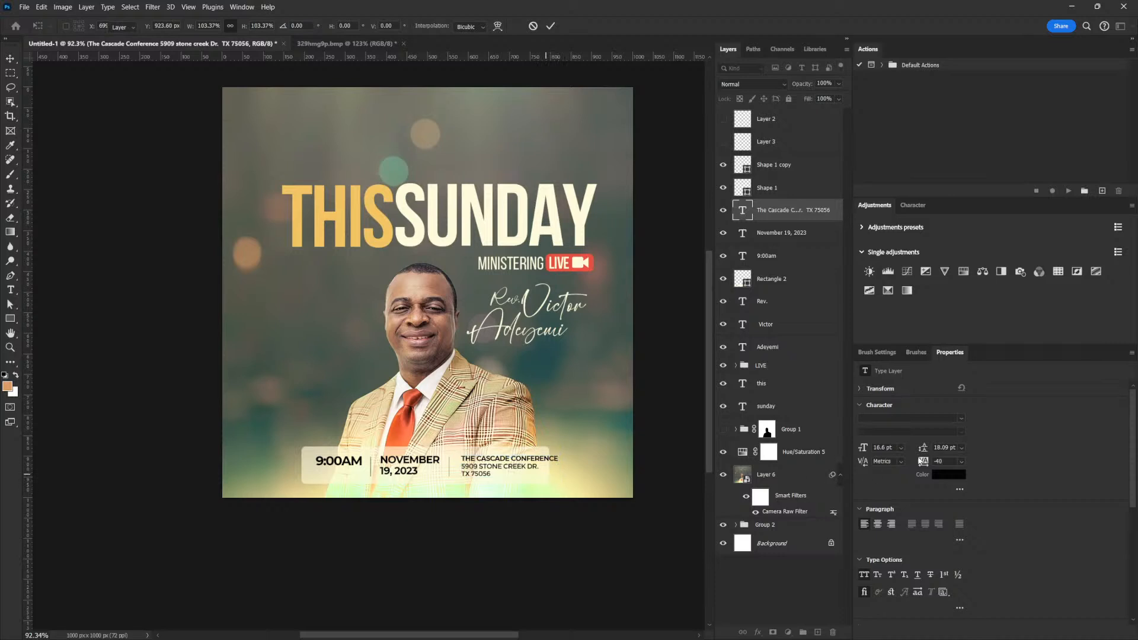
{"action": "left_click", "coordinate": [932, 449]}
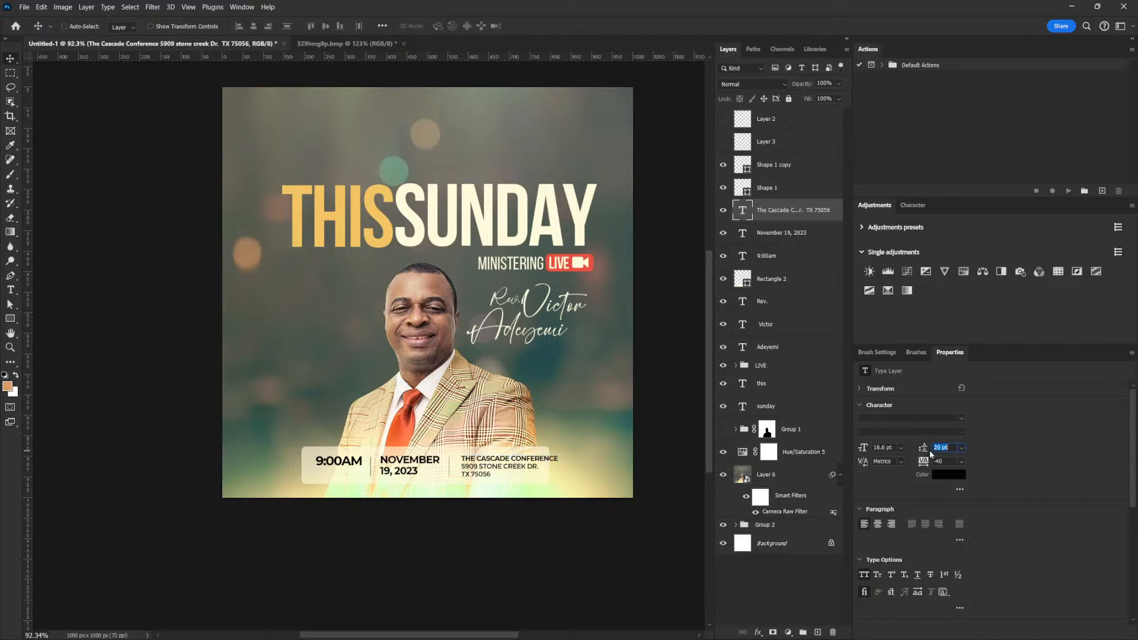
{"action": "key", "text": "Return"}
{"action": "key", "text": "Up"}
Widen the rounded info bar to the right to about 653 px.
{"action": "left_click", "coordinate": [770, 279]}
{"action": "key", "text": "ctrl+t"}
{"action": "left_click_drag", "start_coordinate": [548, 466], "coordinate": [568, 466]}
{"action": "key", "text": "Return"}
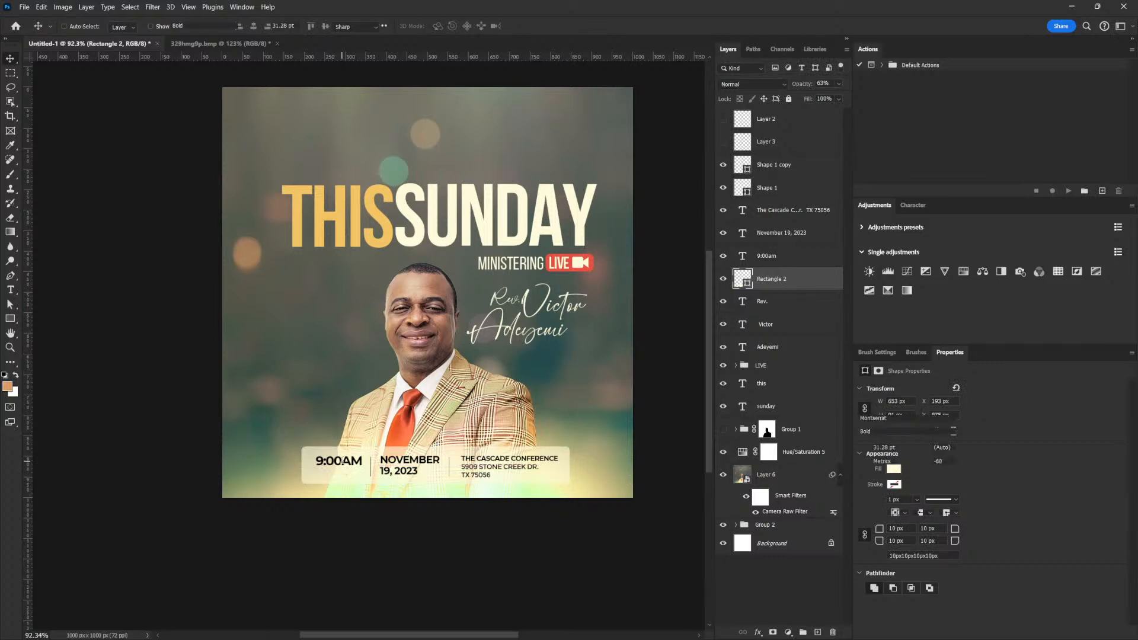
Delete ':00' so the time reads 9AM.
{"action": "double_click", "coordinate": [342, 462]}
{"action": "left_click", "coordinate": [341, 461]}
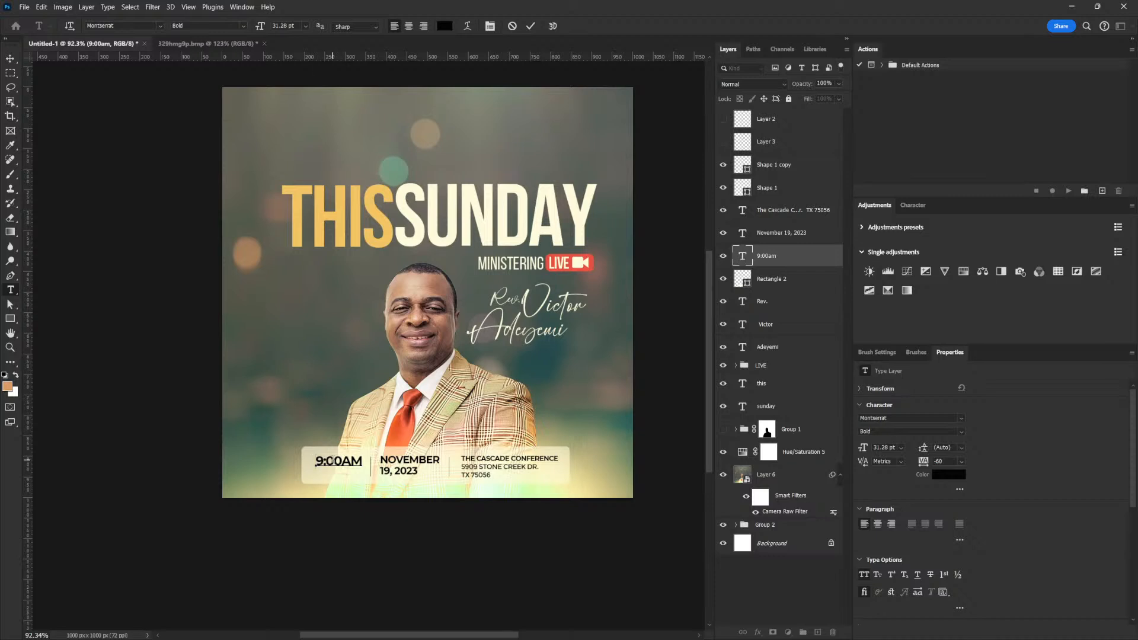
{"action": "left_click_drag", "start_coordinate": [342, 461], "coordinate": [324, 461]}
{"action": "key", "text": "BackSpace"}
{"action": "left_click", "coordinate": [10, 59]}
Scale the 9AM text up in two passes, first to about 152%, then further.
{"action": "key", "text": "ctrl+t"}
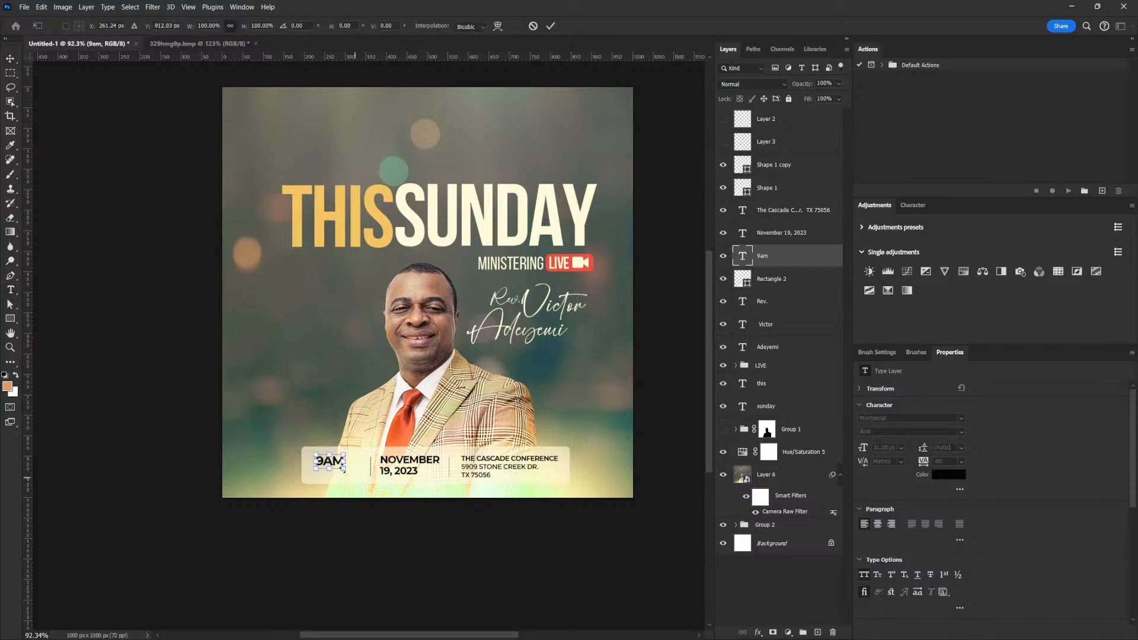
{"action": "left_click_drag", "start_coordinate": [344, 469], "coordinate": [357, 476]}
{"action": "key", "text": "Return"}
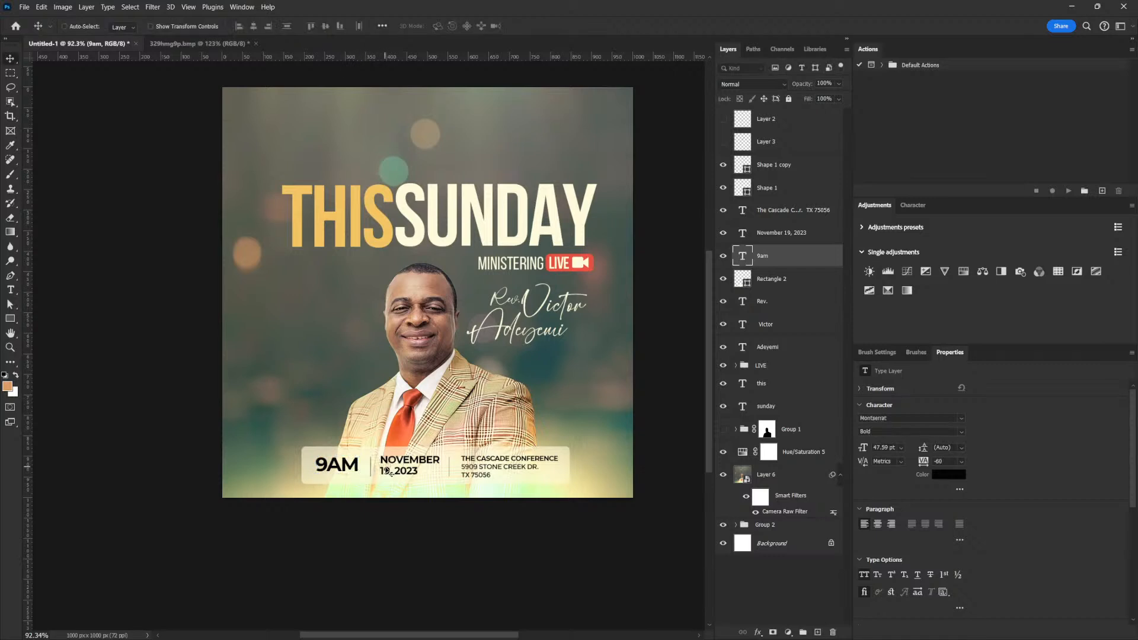
{"action": "key", "text": "ctrl+t"}
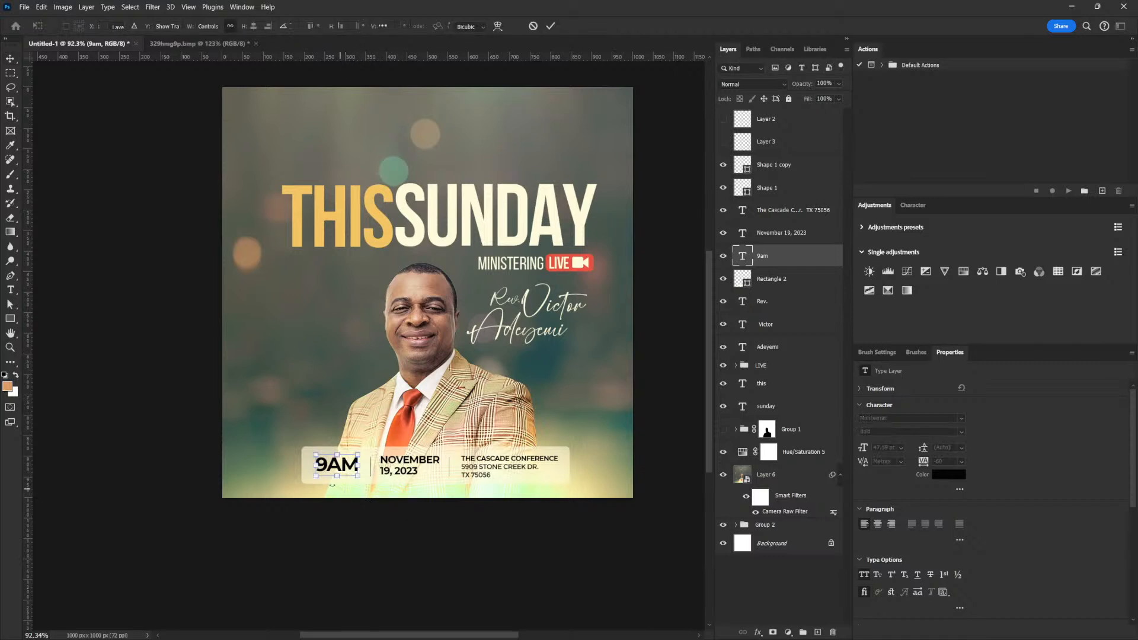
{"action": "left_click_drag", "start_coordinate": [319, 475], "coordinate": [424, 476]}
{"action": "key", "text": "Return"}
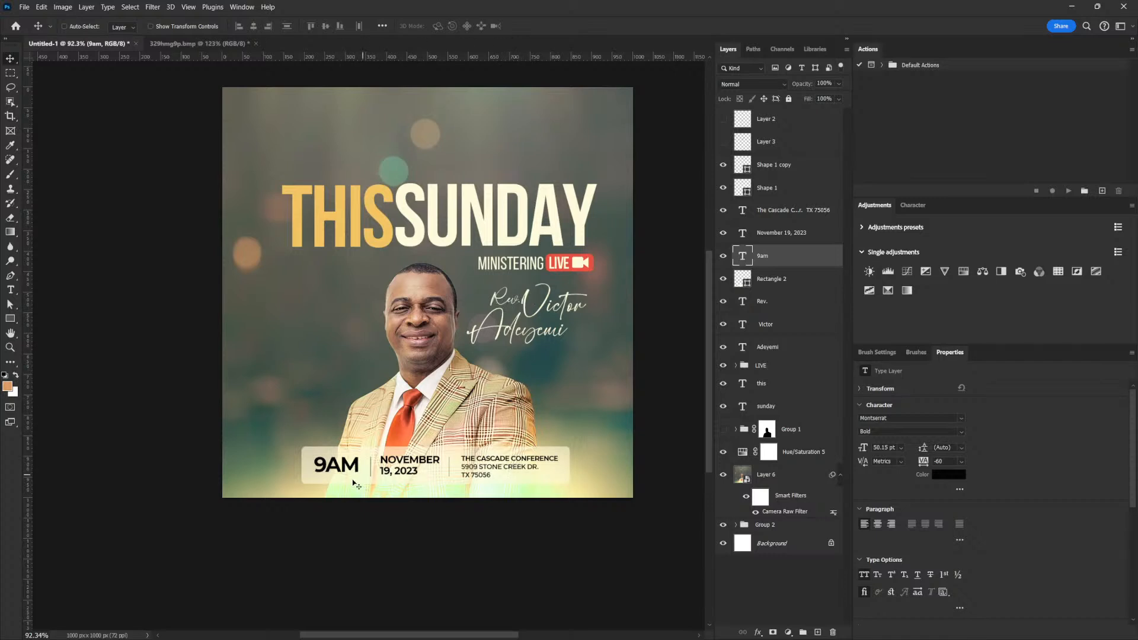
Select the 9am layer and toggle all caps so the time stays in capitals.
{"action": "right_click", "coordinate": [337, 467]}
{"action": "left_click", "coordinate": [385, 289]}
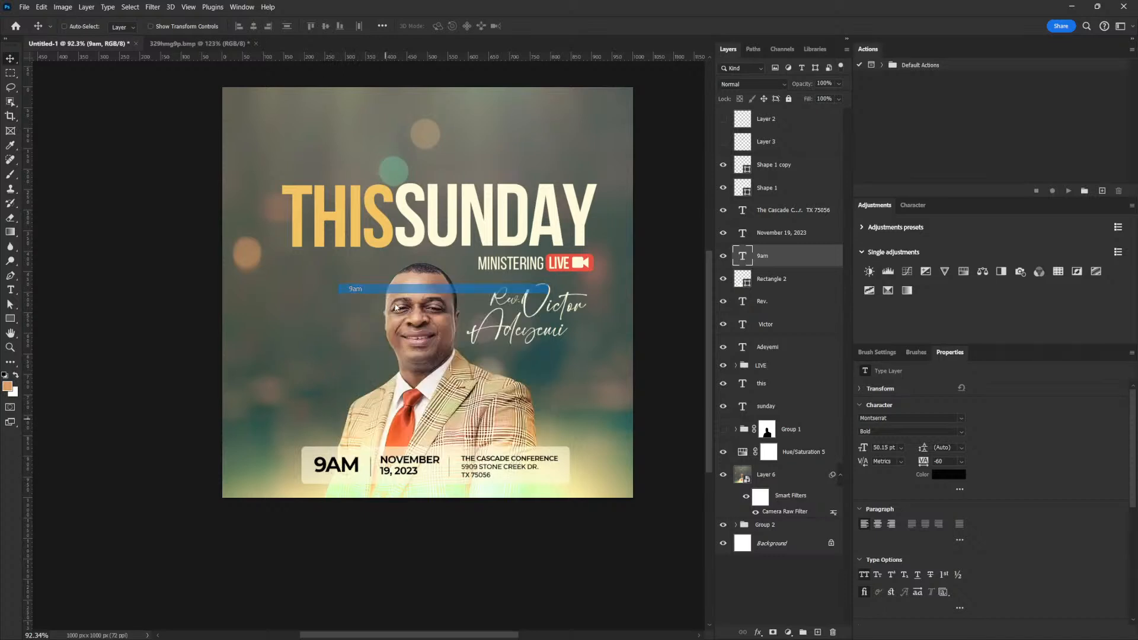
{"action": "left_click", "coordinate": [864, 575]}
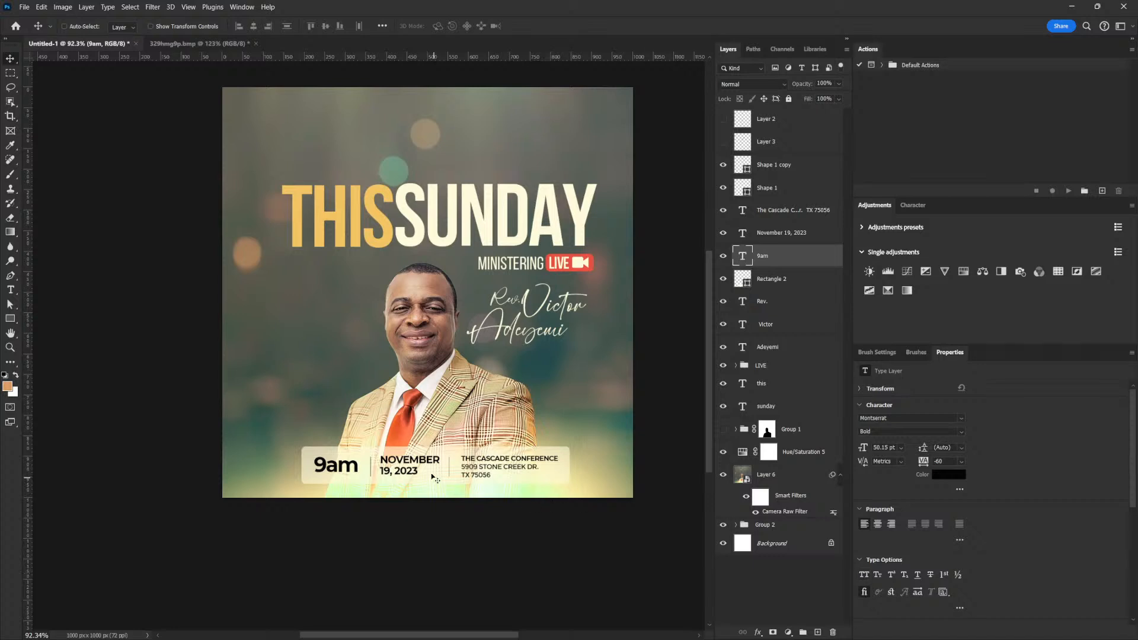
{"action": "key", "text": "ctrl+shift+k"}
Group the info bar, date, address and divider layers into a group named Contact.
{"action": "left_click", "coordinate": [776, 279]}
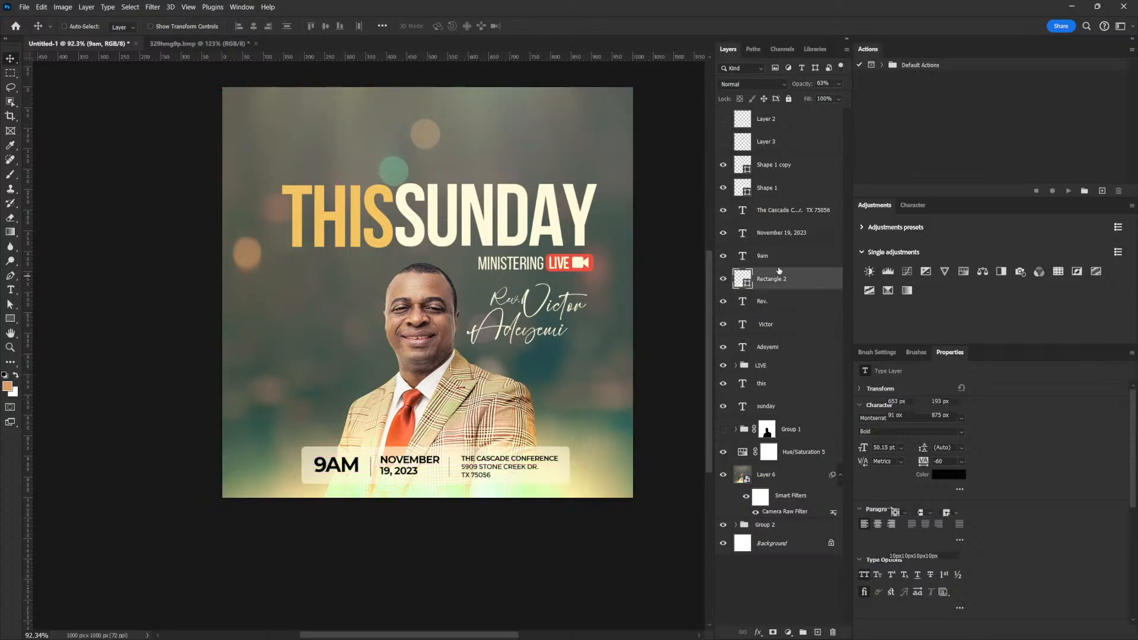
{"action": "left_click", "coordinate": [785, 212], "text": "shift"}
{"action": "left_click_drag", "start_coordinate": [561, 471], "coordinate": [556, 460]}
{"action": "key", "text": "ctrl+z"}
{"action": "left_click", "coordinate": [777, 165], "text": "shift"}
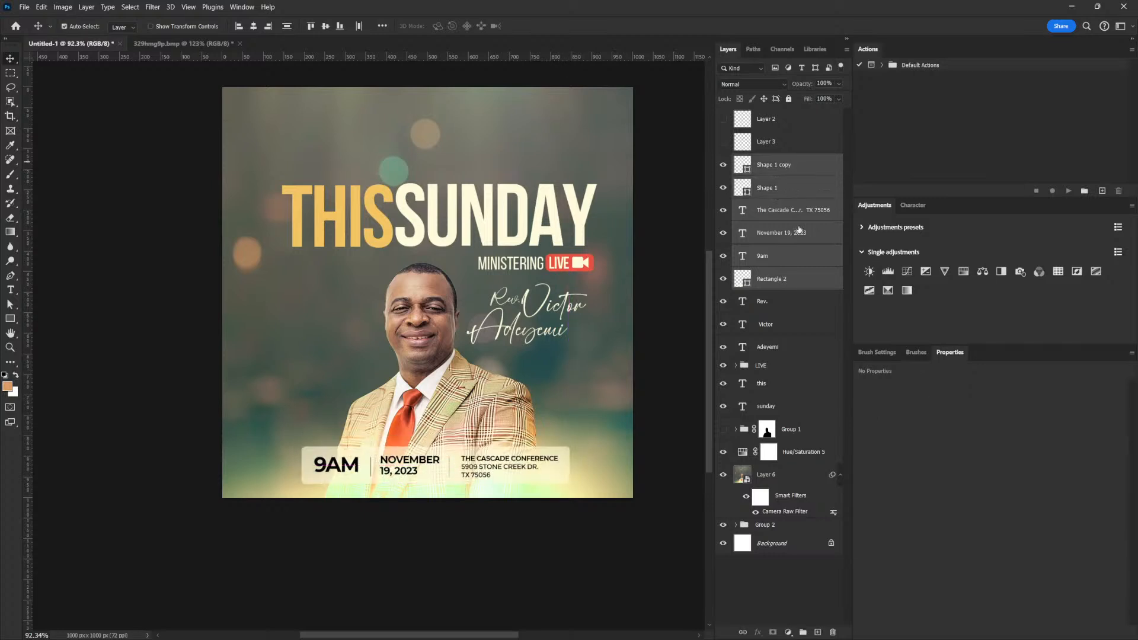
{"action": "left_click", "coordinate": [803, 632]}
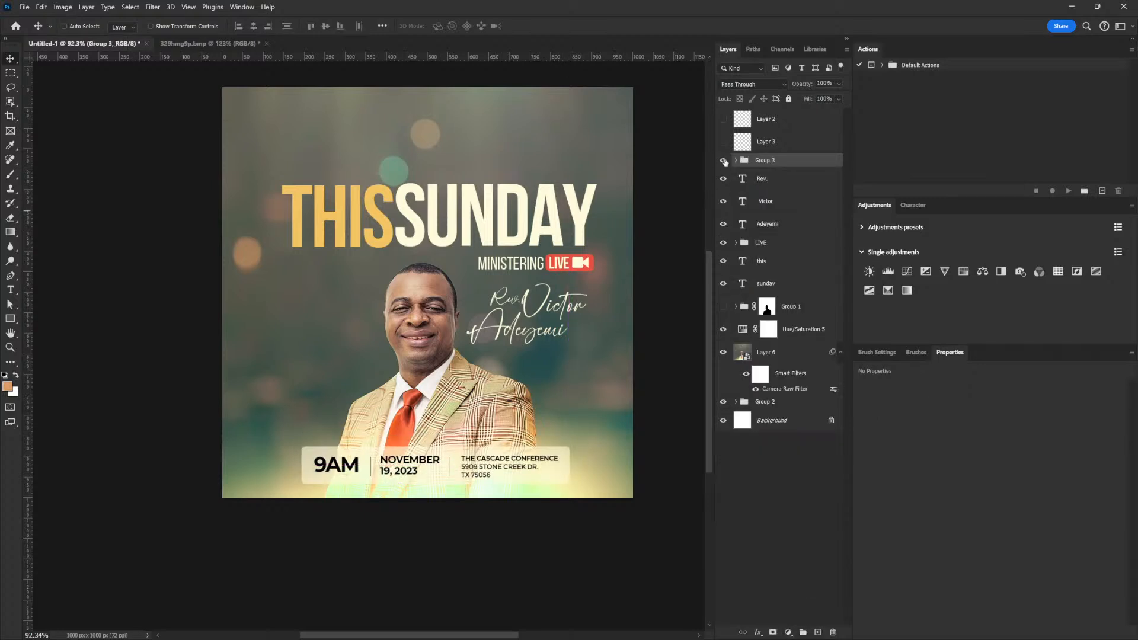
{"action": "double_click", "coordinate": [762, 160]}
{"action": "type", "text": "dontact"}
{"action": "key", "text": "Return"}
Shift the Contact group slightly left and up and enlarge it to about 106%.
{"action": "key", "text": "ctrl+t"}
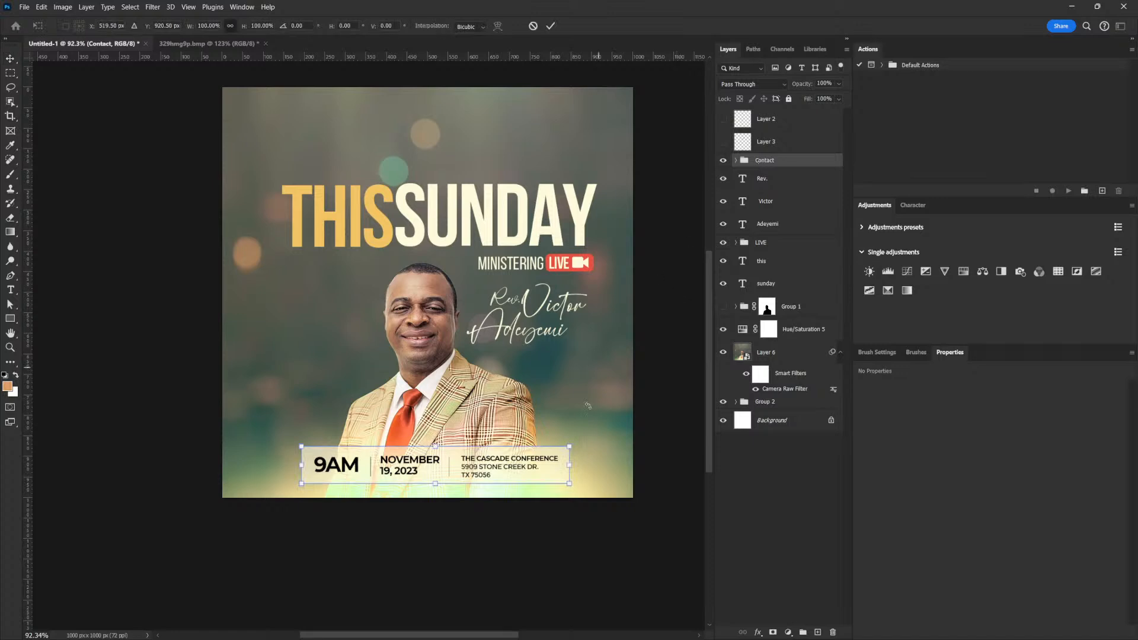
{"action": "left_click_drag", "start_coordinate": [512, 470], "coordinate": [502, 465]}
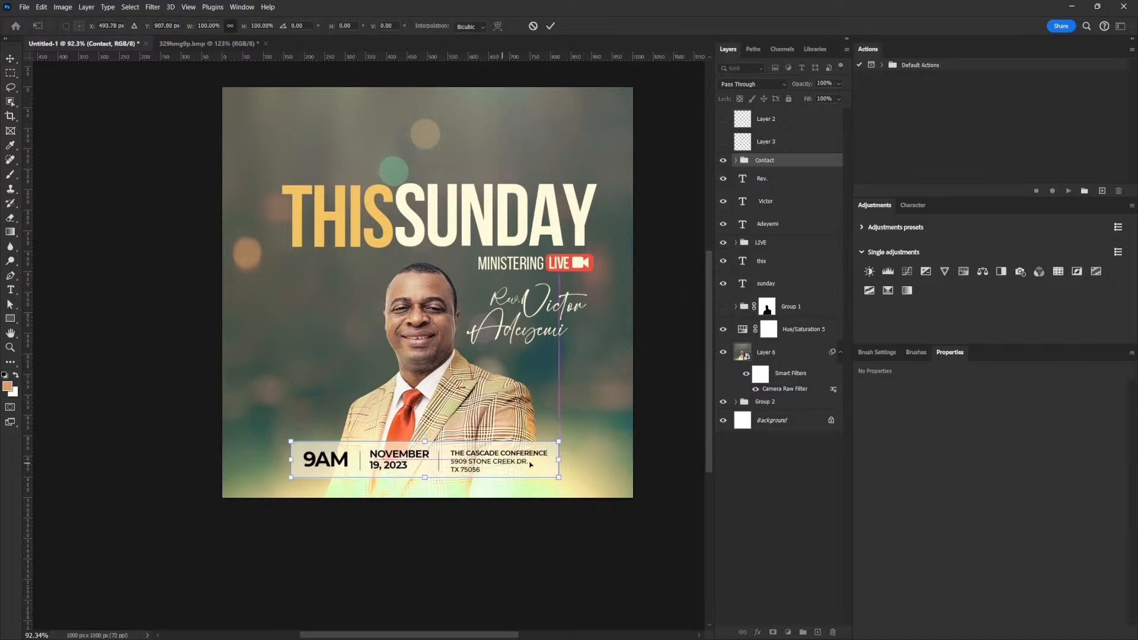
{"action": "left_click_drag", "start_coordinate": [559, 441], "coordinate": [567, 438]}
{"action": "key", "text": "Return"}
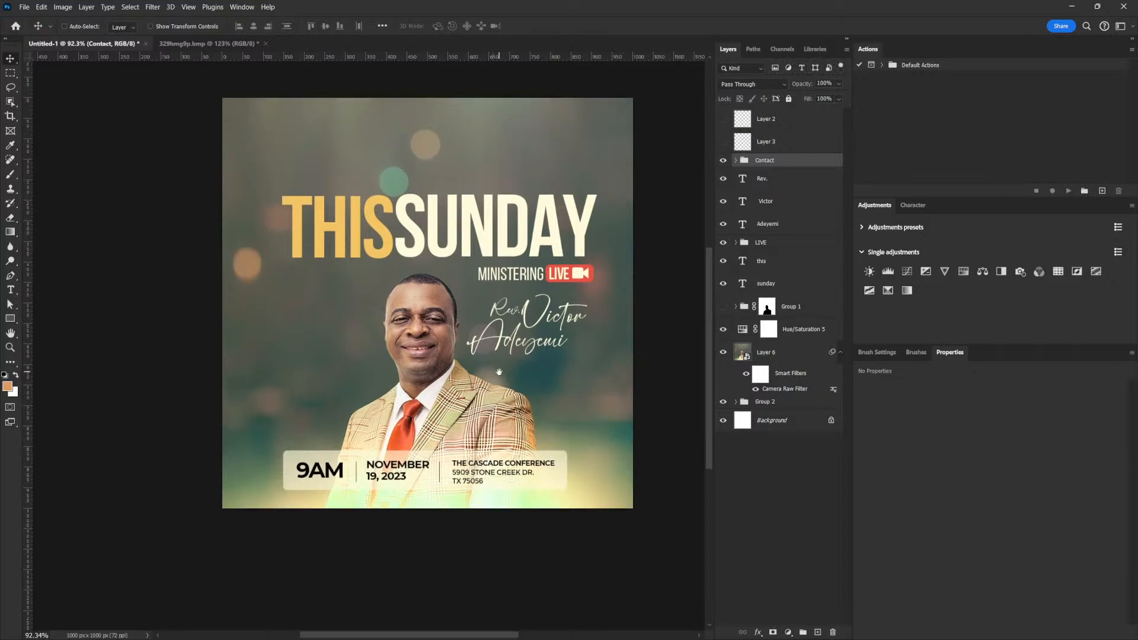
Select the sunday, LIVE, this and three script-name layers together.
{"action": "left_click_drag", "start_coordinate": [416, 449], "coordinate": [419, 482]}
{"action": "left_click_drag", "start_coordinate": [441, 394], "coordinate": [483, 397]}
{"action": "right_click", "coordinate": [561, 287]}
{"action": "left_click", "coordinate": [580, 292]}
{"action": "left_click", "coordinate": [759, 279]}
{"action": "left_click", "coordinate": [764, 243], "text": "shift"}
{"action": "key", "text": "ctrl"}
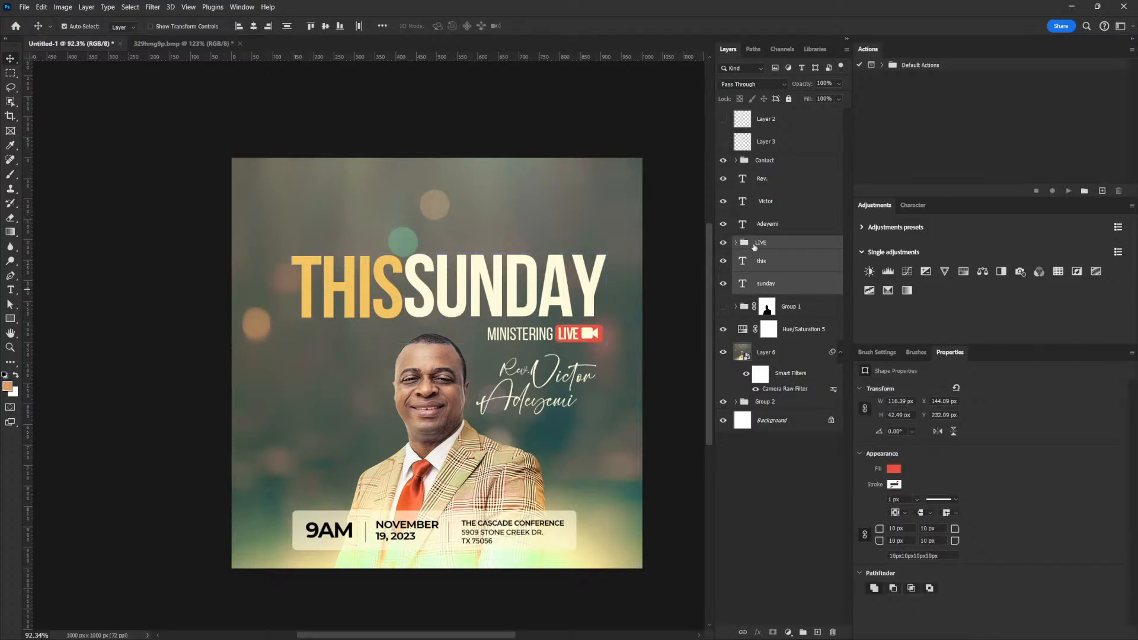
{"action": "left_click", "coordinate": [769, 225], "text": "shift"}
{"action": "left_click", "coordinate": [770, 202], "text": "shift"}
{"action": "left_click", "coordinate": [770, 181], "text": "shift"}
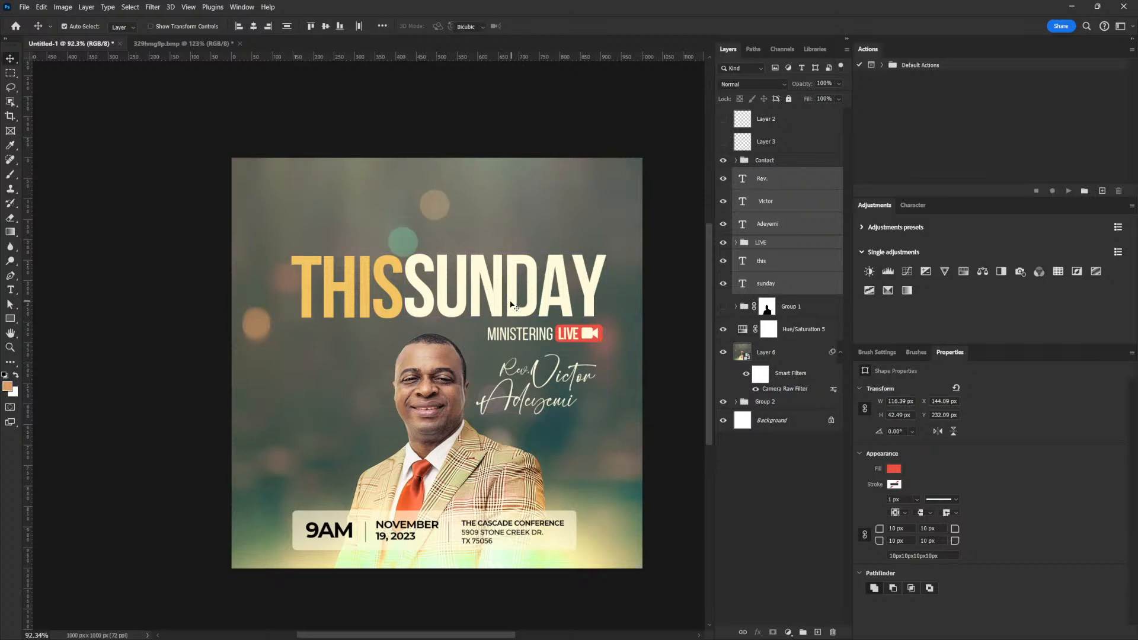
Scale the headline, badge and script name up slightly and move the block down a little.
{"action": "key", "text": "ctrl+t"}
{"action": "mouse_move", "coordinate": [294, 254]}
{"action": "left_mouse_down"}
{"action": "mouse_move", "coordinate": [315, 268]}
{"action": "mouse_move", "coordinate": [261, 246]}
{"action": "mouse_move", "coordinate": [316, 287]}
{"action": "mouse_move", "coordinate": [278, 246]}
{"action": "mouse_move", "coordinate": [273, 261]}
{"action": "left_mouse_up"}
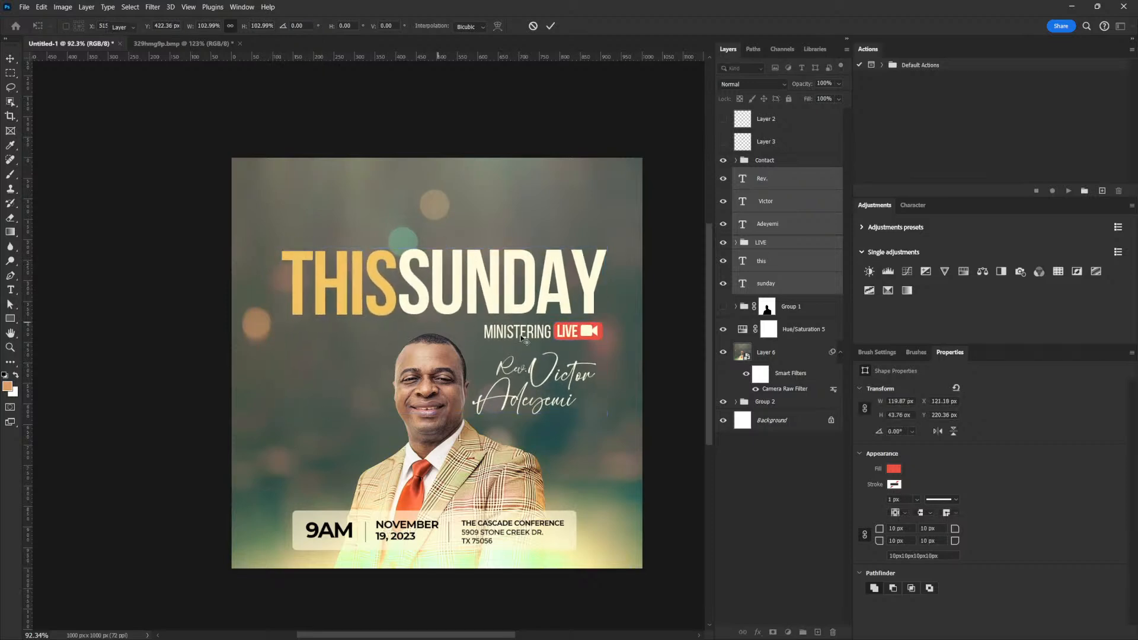
{"action": "key", "text": "Return"}
{"action": "left_click_drag", "start_coordinate": [534, 338], "coordinate": [534, 346]}
{"action": "right_click", "coordinate": [529, 342]}
{"action": "left_click", "coordinate": [554, 354]}
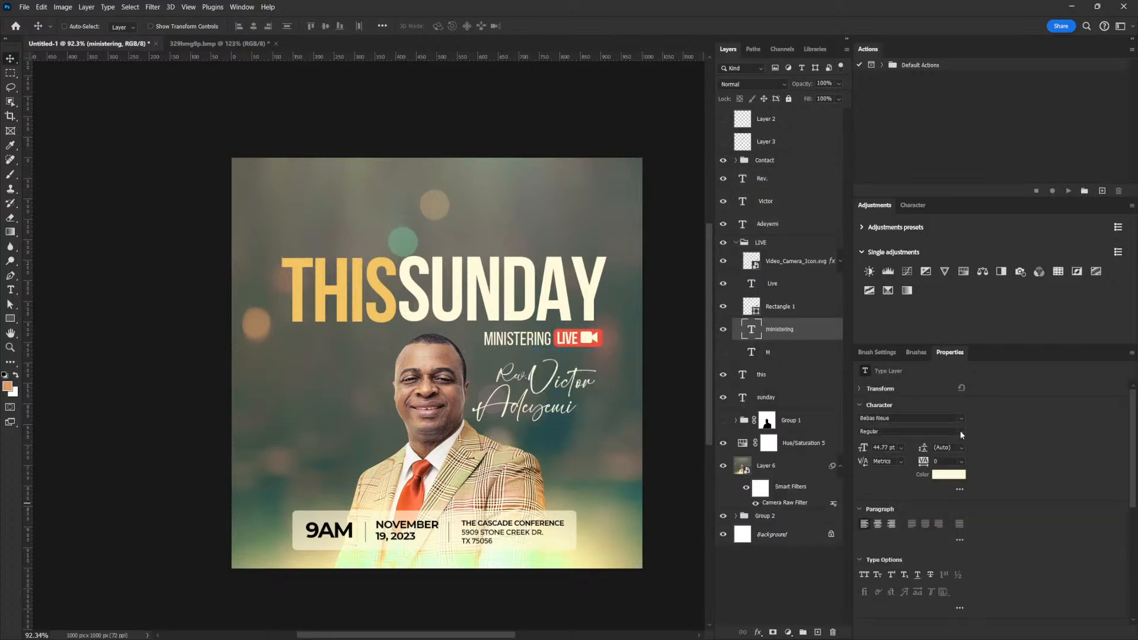
{"action": "left_click", "coordinate": [961, 433]}
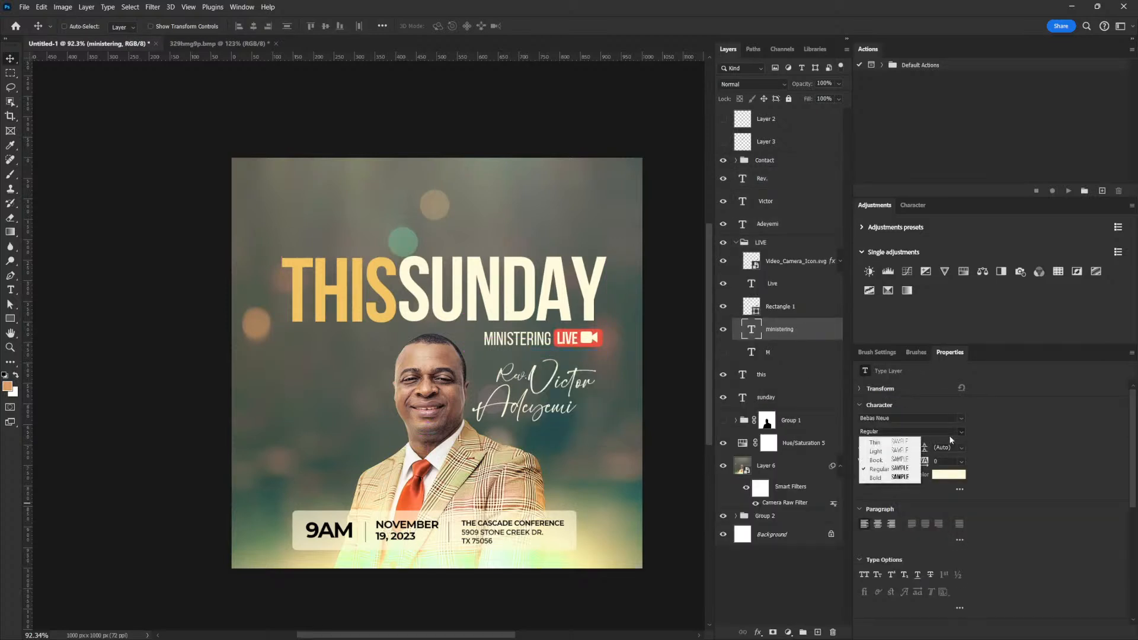
{"action": "left_click", "coordinate": [904, 462]}
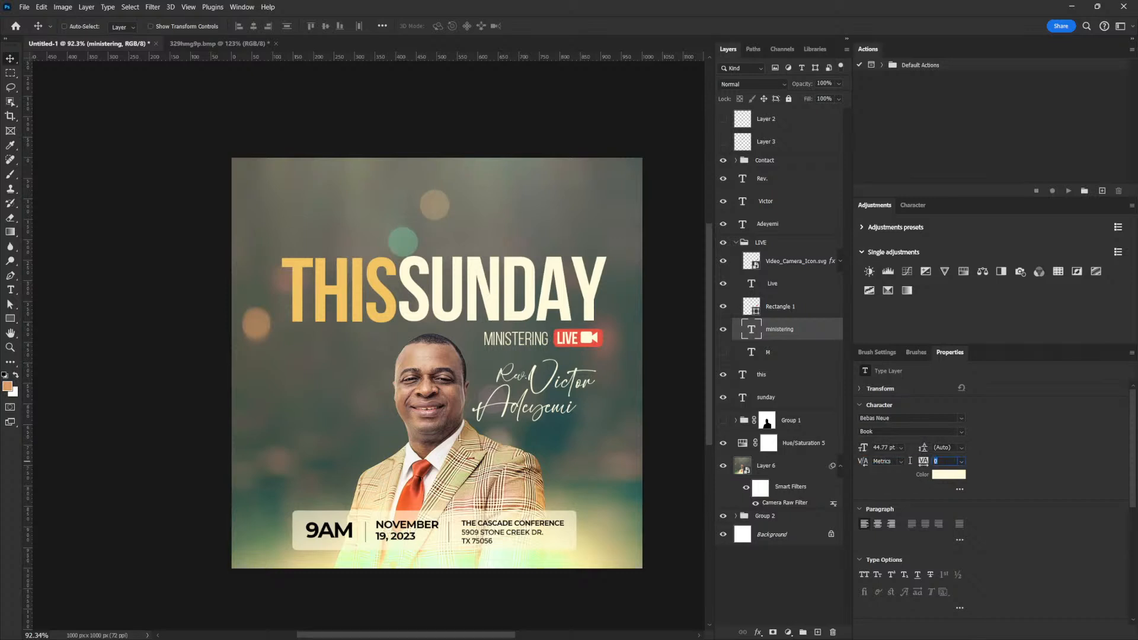
{"action": "key", "text": "Return"}
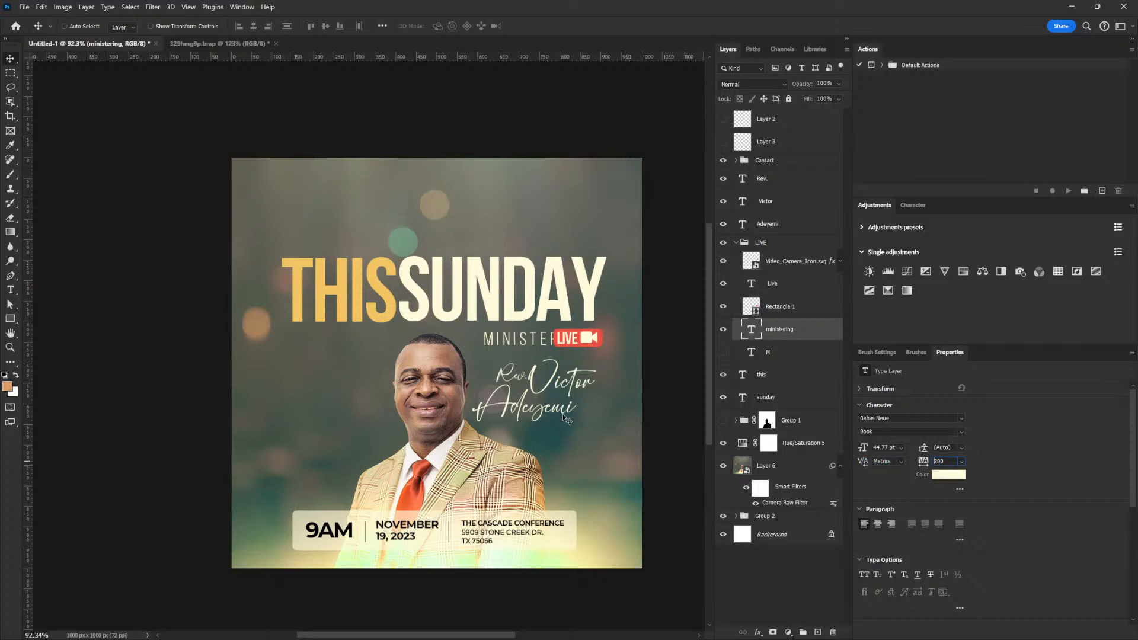
{"action": "left_click_drag", "start_coordinate": [585, 361], "coordinate": [553, 356]}
{"action": "key", "text": "ctrl+z"}
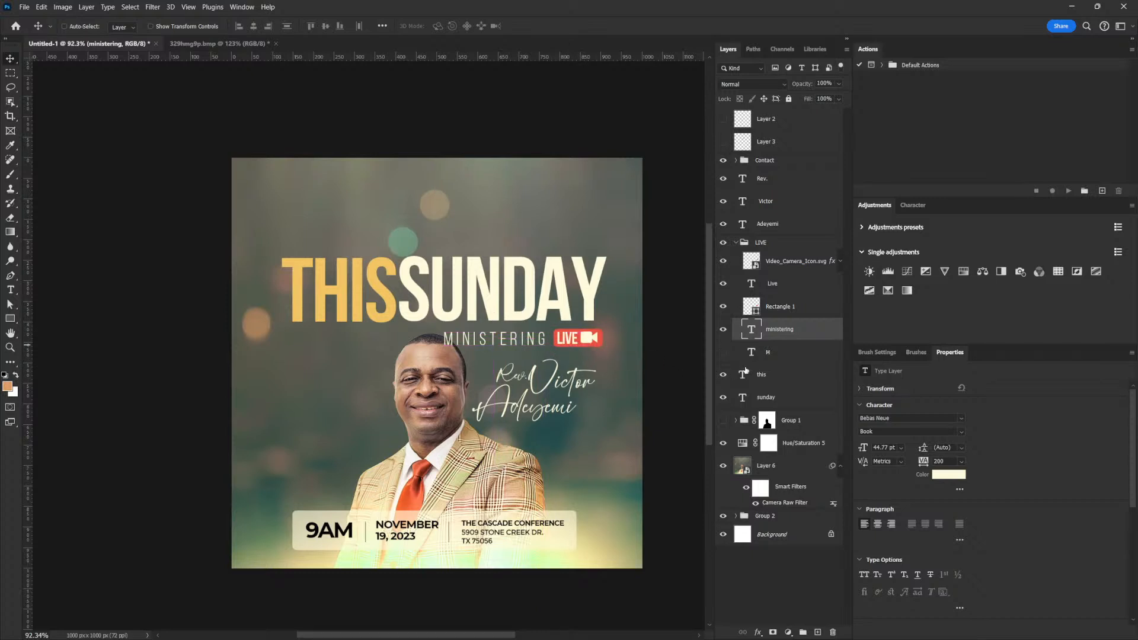
{"action": "key", "text": "ctrl"}
{"action": "key", "text": "ctrl+z"}
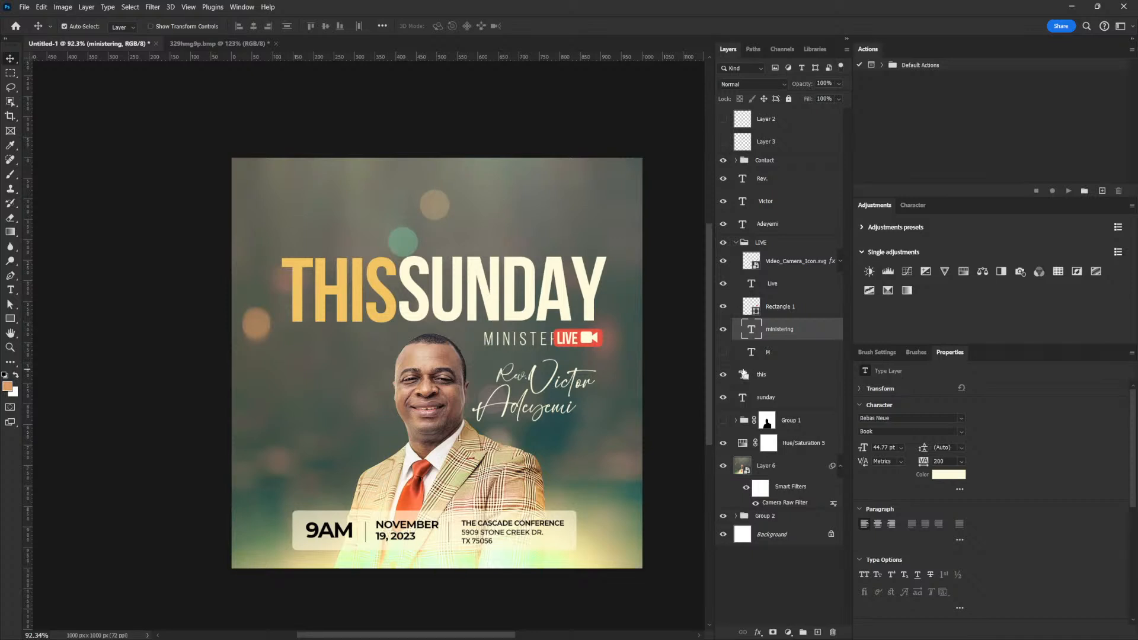
{"action": "key", "text": "ctrl+shift+z"}
{"action": "key", "text": "ctrl+z"}
{"action": "key", "text": "ctrl+z"}
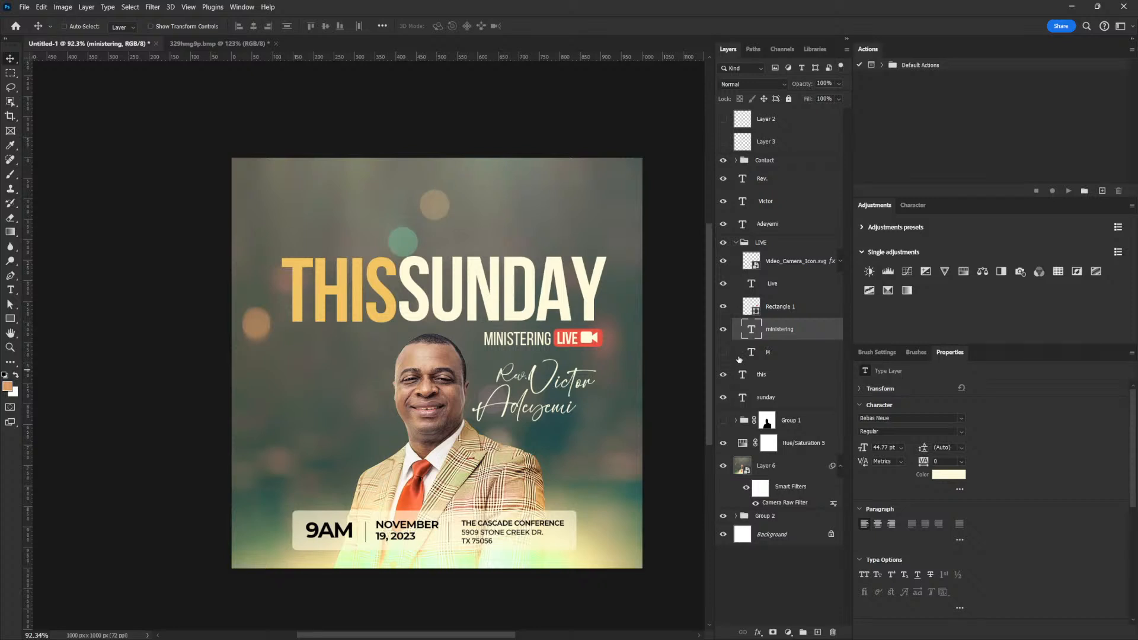
{"action": "left_click", "coordinate": [772, 306]}
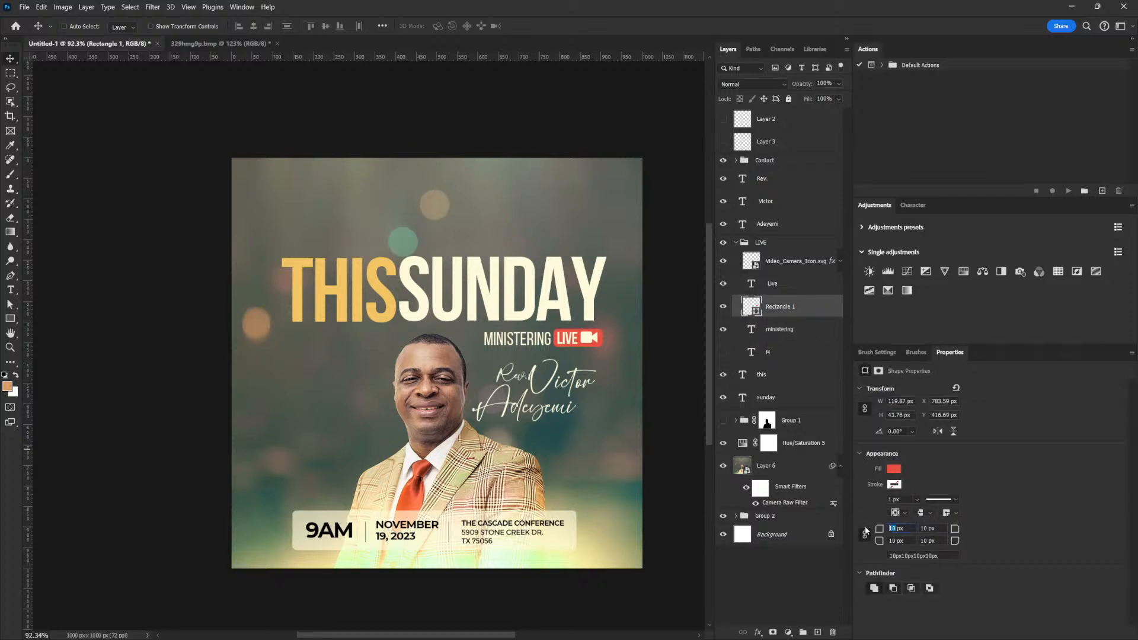
{"action": "type", "text": "5"}
{"action": "key", "text": "Return"}
{"action": "key", "text": "ctrl+t"}
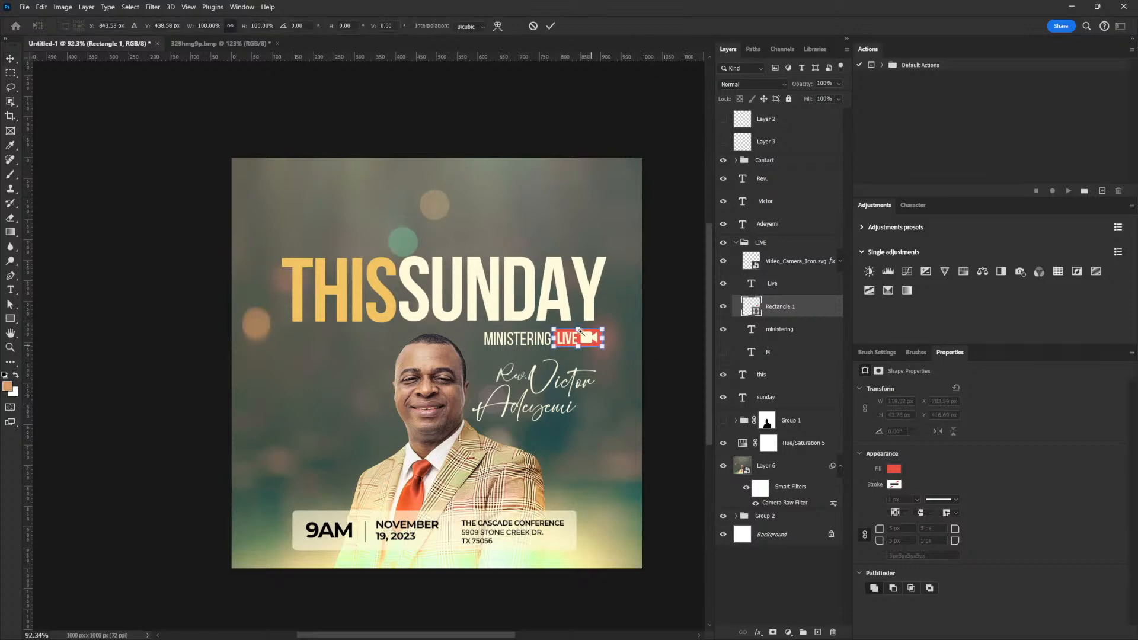
{"action": "scroll", "coordinate": [585, 345], "scroll_direction": "up", "scroll_amount": 4}
{"action": "left_click_drag", "start_coordinate": [585, 340], "coordinate": [585, 337]}
{"action": "left_click_drag", "start_coordinate": [526, 360], "coordinate": [524, 360]}
{"action": "key", "text": "Return"}
{"action": "scroll", "coordinate": [566, 360], "scroll_direction": "down", "scroll_amount": 5}
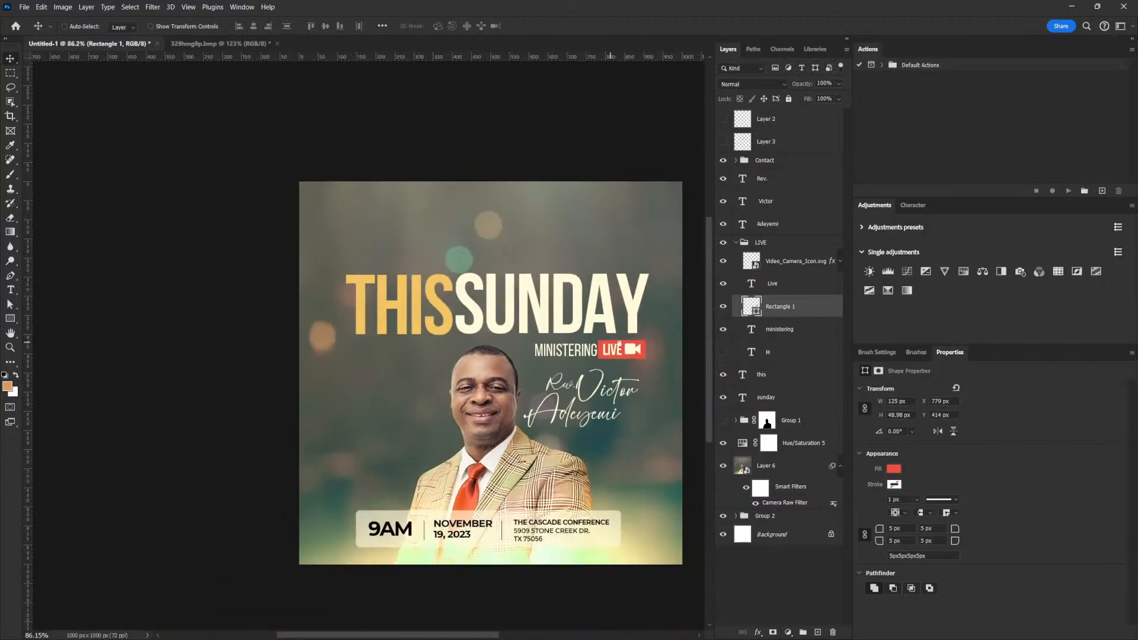
{"action": "scroll", "coordinate": [651, 371], "scroll_direction": "up", "scroll_amount": 2}
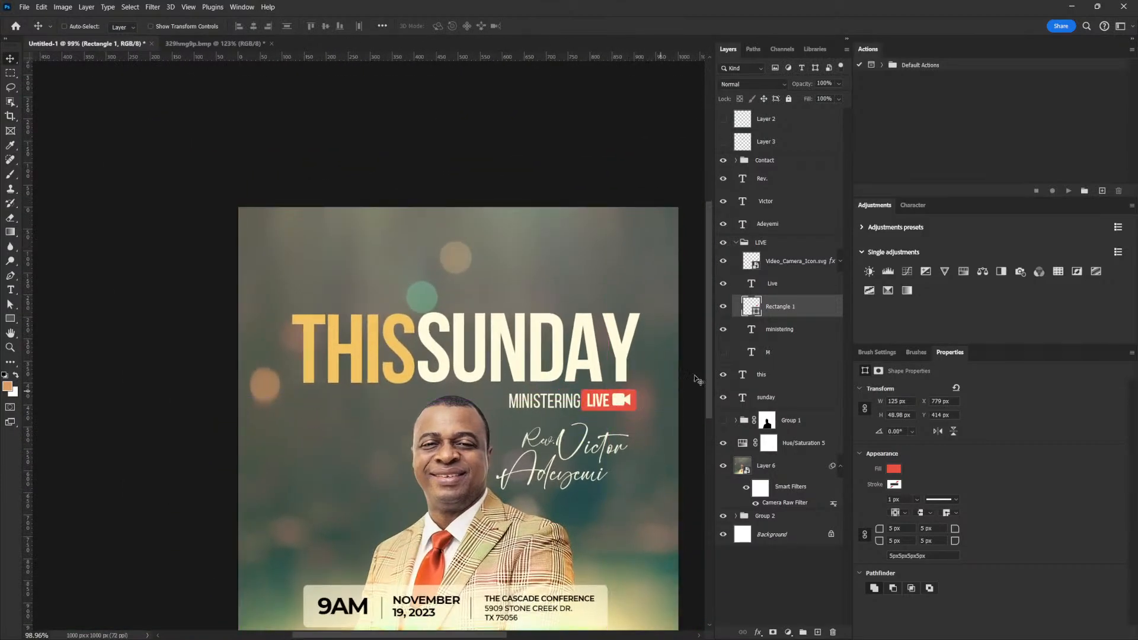
{"action": "left_click", "coordinate": [778, 285]}
{"action": "left_click", "coordinate": [788, 261], "text": "shift"}
{"action": "key", "text": "ctrl+t"}
{"action": "left_click_drag", "start_coordinate": [631, 392], "coordinate": [628, 393]}
{"action": "key", "text": "Return"}
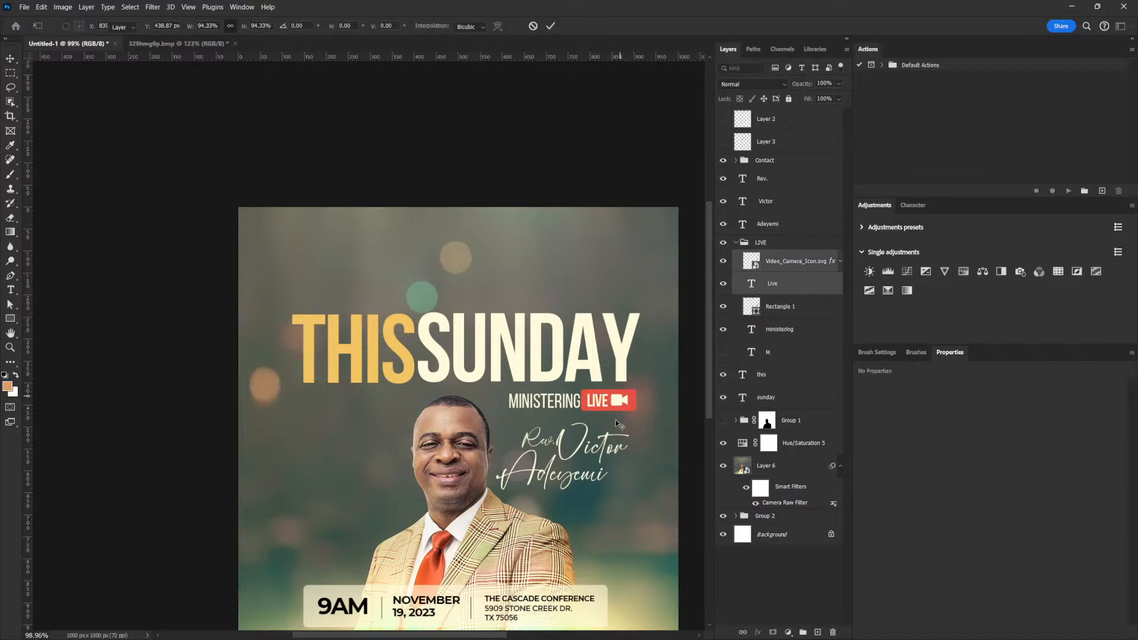
{"action": "right_click", "coordinate": [563, 408]}
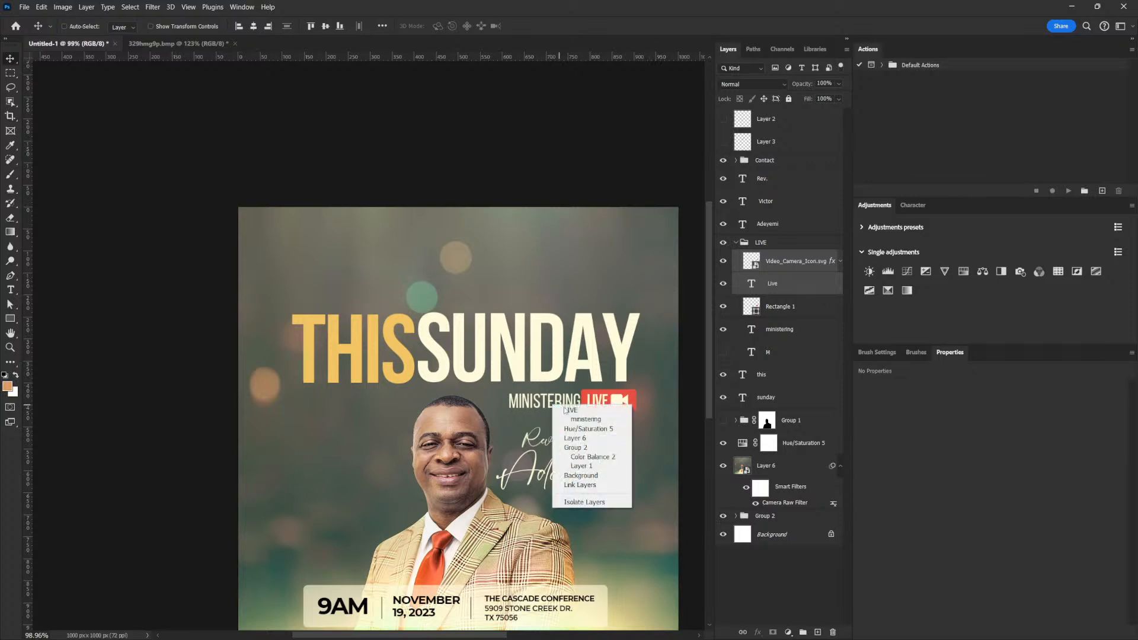
{"action": "left_click", "coordinate": [574, 420]}
{"action": "key", "text": "shift+Left"}
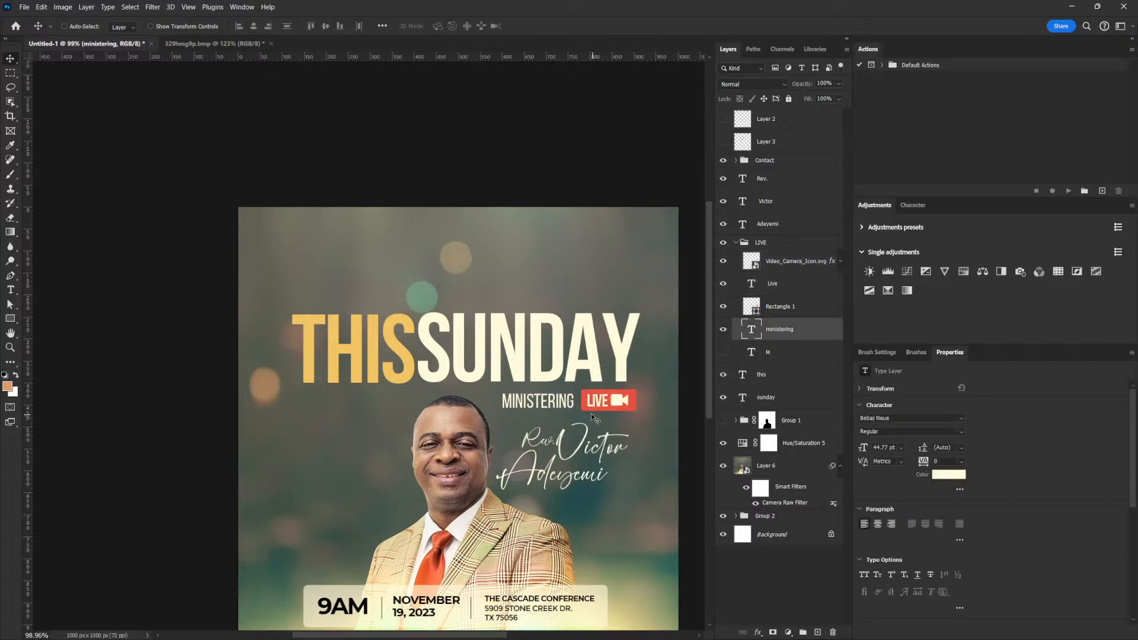
{"action": "left_click", "coordinate": [781, 307]}
{"action": "left_click", "coordinate": [783, 284], "text": "shift"}
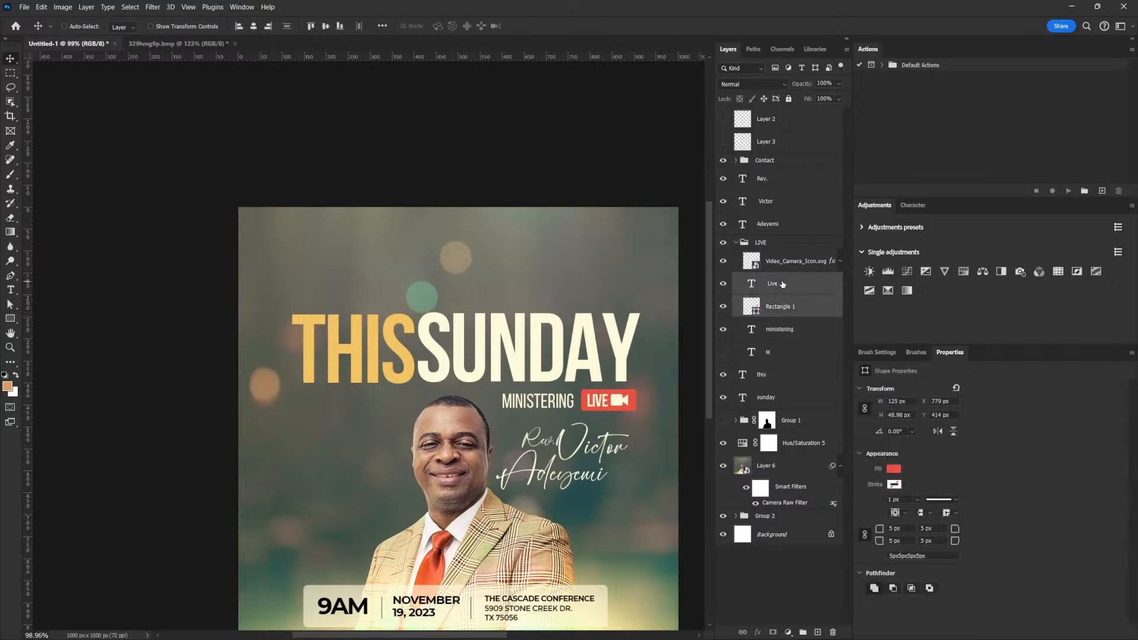
{"action": "left_click", "coordinate": [783, 265], "text": "ctrl"}
{"action": "left_click_drag", "start_coordinate": [623, 396], "coordinate": [580, 430]}
{"action": "key", "text": "ctrl+t"}
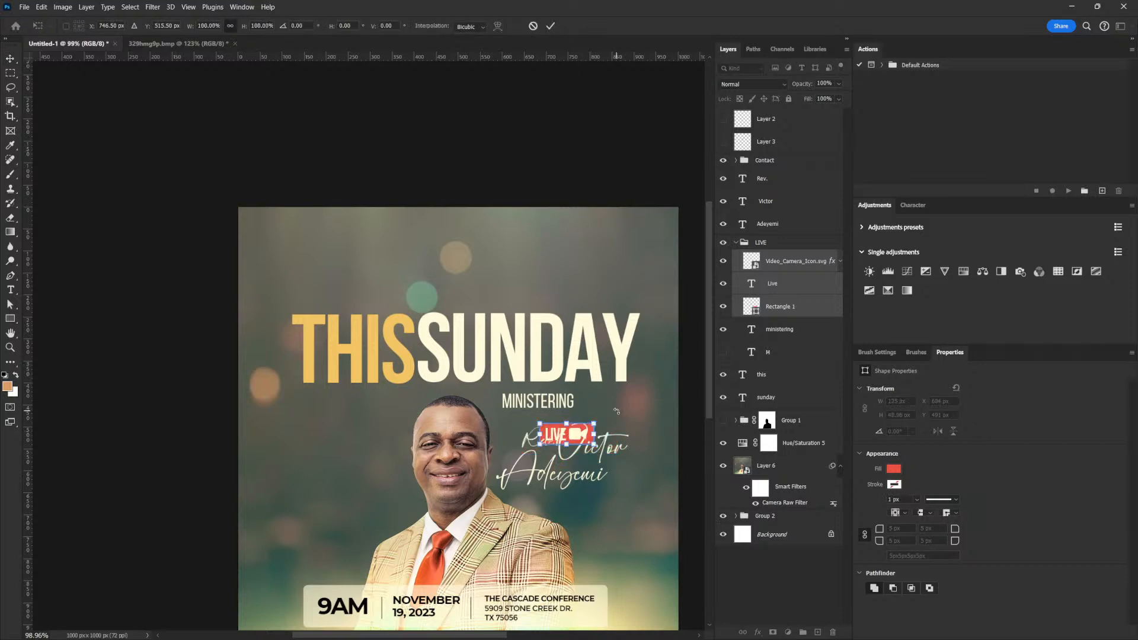
{"action": "key", "text": "Escape"}
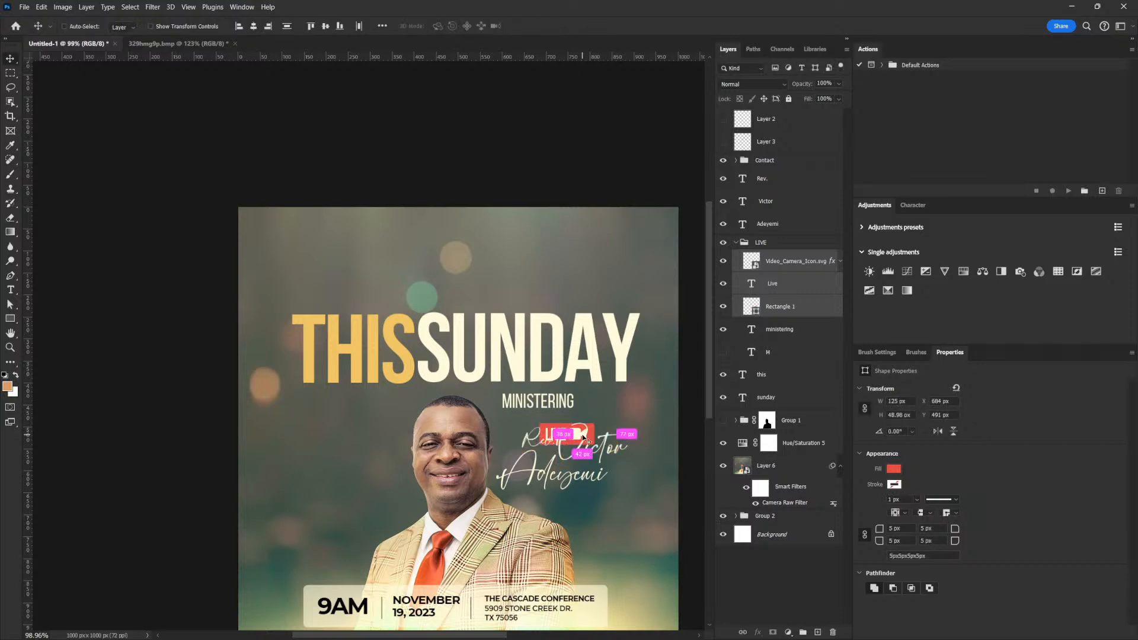
{"action": "key", "text": "ctrl+z"}
{"action": "right_click", "coordinate": [554, 396]}
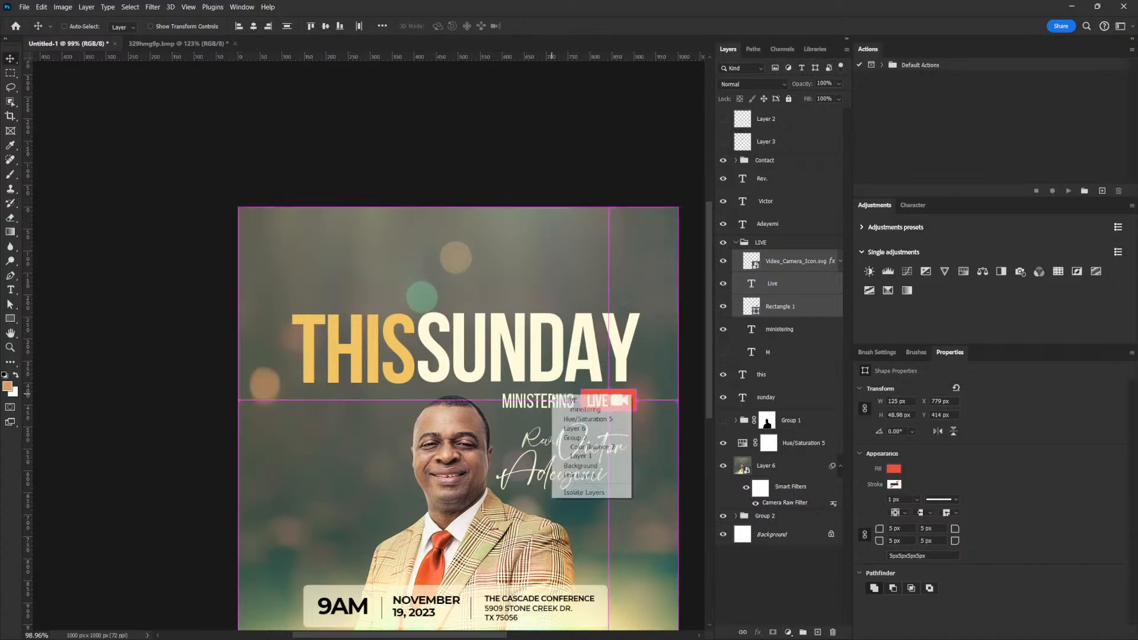
{"action": "left_click", "coordinate": [576, 408]}
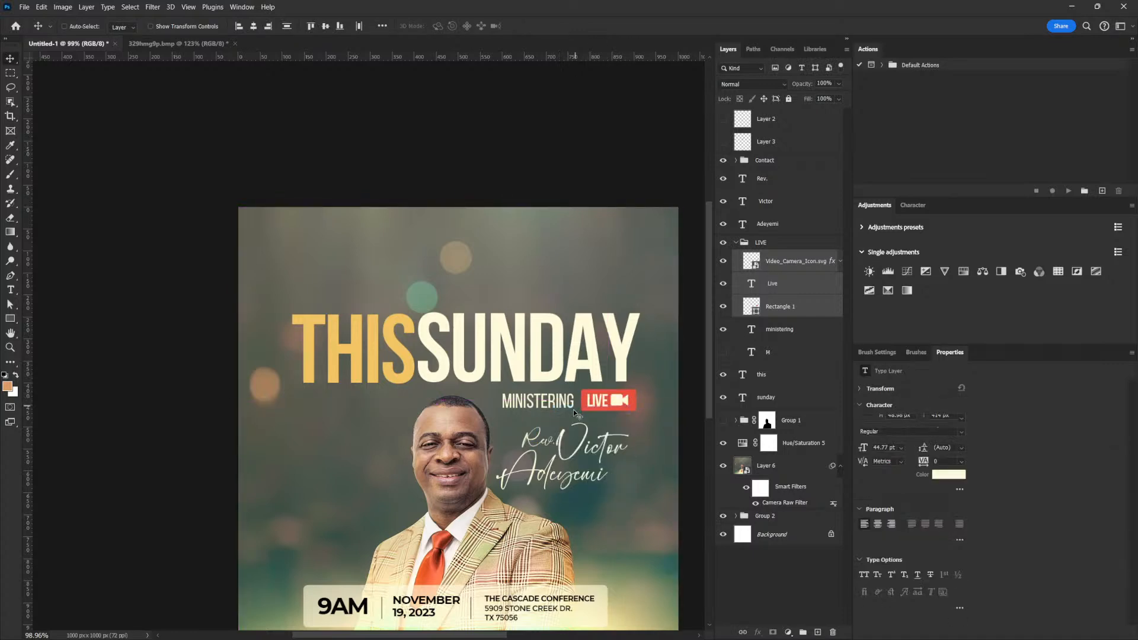
{"action": "left_click_drag", "start_coordinate": [600, 438], "coordinate": [582, 326]}
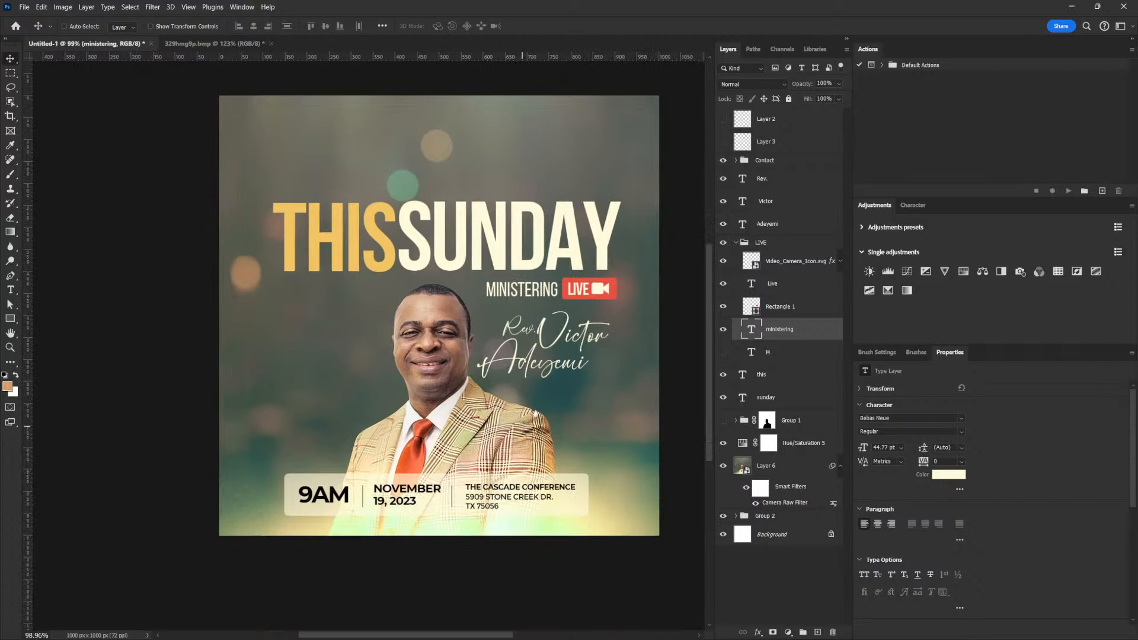
Select all three script-name lines and scale them down to about 83%.
{"action": "left_click", "coordinate": [781, 226]}
{"action": "left_click", "coordinate": [767, 178], "text": "ctrl"}
{"action": "key", "text": "ctrl+t"}
{"action": "key", "text": "Return"}
{"action": "left_click", "coordinate": [766, 201], "text": "ctrl"}
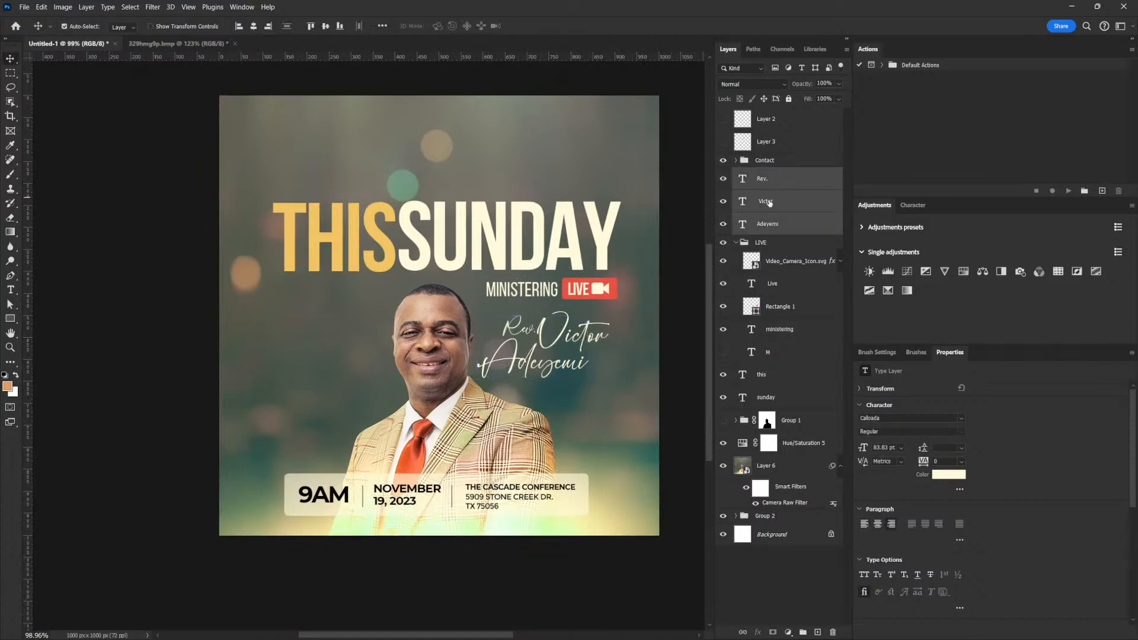
{"action": "key", "text": "ctrl+t"}
{"action": "left_click_drag", "start_coordinate": [478, 378], "coordinate": [500, 366]}
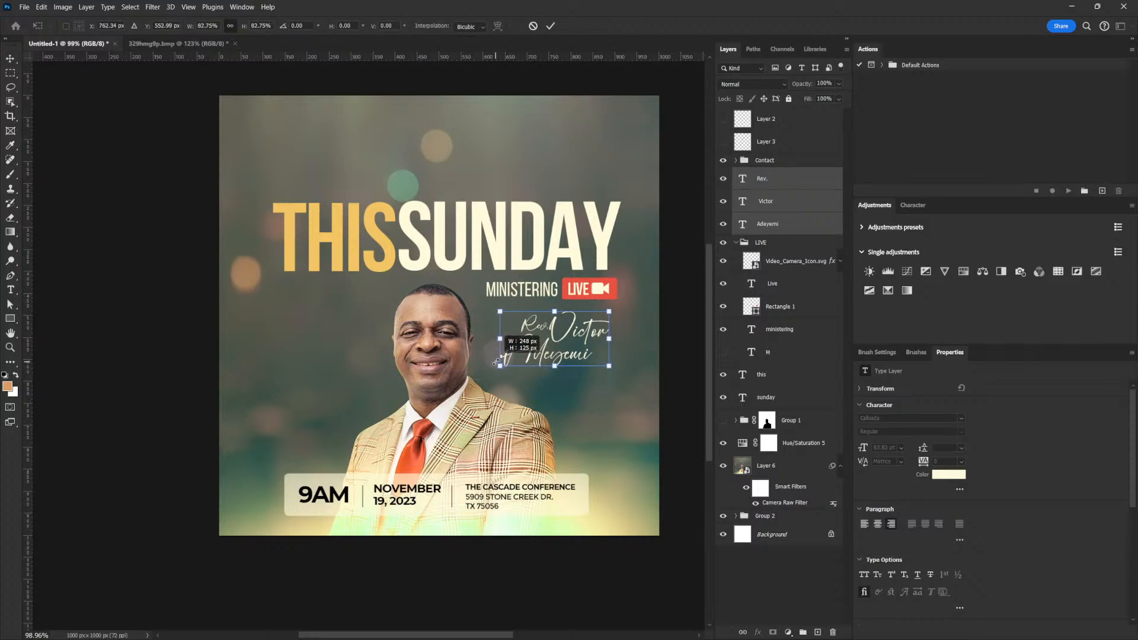
{"action": "key", "text": "Return"}
Nudge the script name slightly right beside the portrait and review the whole flyer.
{"action": "left_click_drag", "start_coordinate": [610, 333], "coordinate": [618, 336]}
{"action": "left_click_drag", "start_coordinate": [552, 284], "coordinate": [546, 313]}
{"action": "left_click_drag", "start_coordinate": [519, 463], "coordinate": [519, 422]}
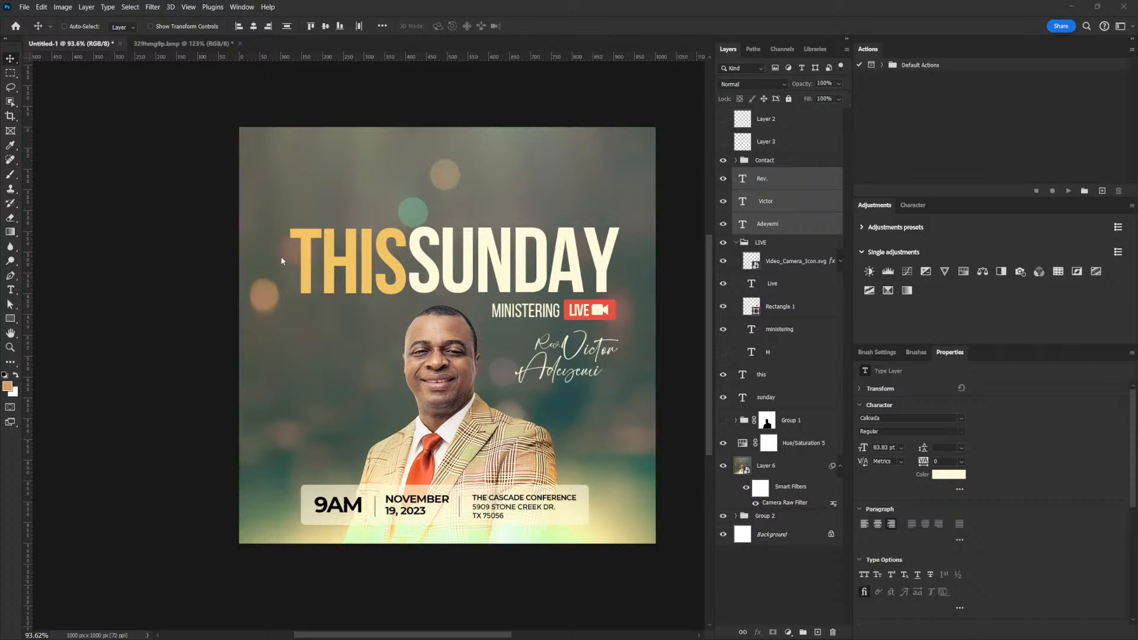
{"action": "right_click", "coordinate": [350, 506]}
{"action": "left_click", "coordinate": [488, 414]}
Place the lens-flare image on the flyer and set it to Screen blend mode.
{"action": "left_click_drag", "start_coordinate": [0, 258], "coordinate": [219, 242]}
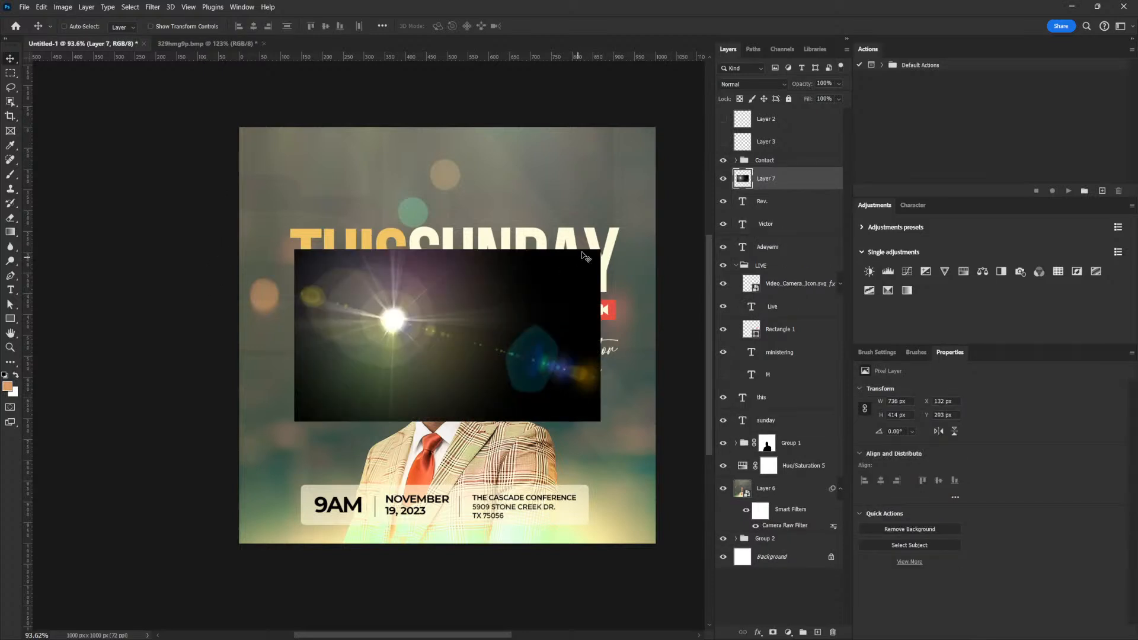
{"action": "left_click", "coordinate": [744, 85]}
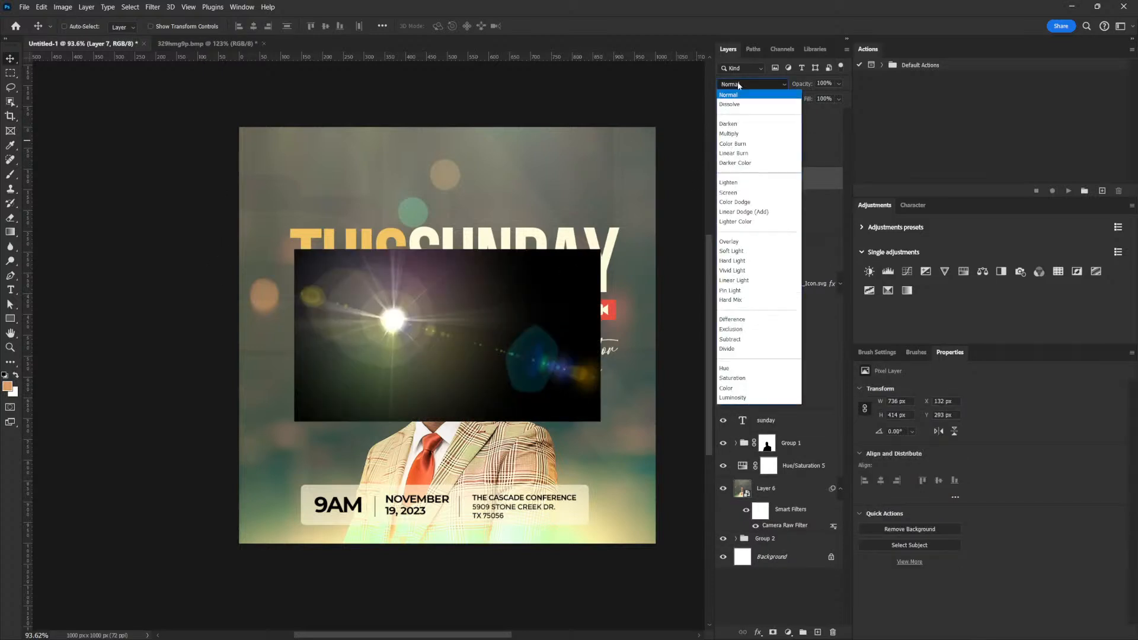
{"action": "left_click", "coordinate": [745, 192]}
{"action": "left_click_drag", "start_coordinate": [598, 412], "coordinate": [402, 359]}
Enlarge the flare to about 318% and position its glow across the flyer.
{"action": "key", "text": "ctrl+t"}
{"action": "left_click_drag", "start_coordinate": [404, 195], "coordinate": [630, 63]}
{"action": "left_click_drag", "start_coordinate": [540, 347], "coordinate": [329, 492]}
{"action": "left_click_drag", "start_coordinate": [423, 223], "coordinate": [525, 166]}
{"action": "left_click_drag", "start_coordinate": [443, 494], "coordinate": [407, 469]}
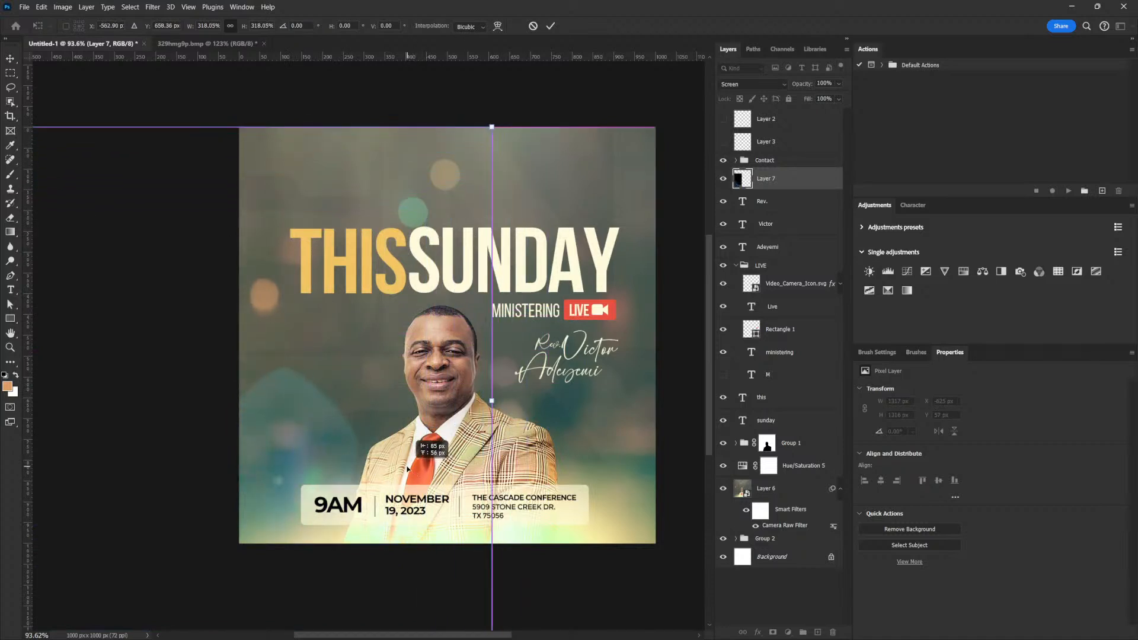
{"action": "key", "text": "Return"}
{"action": "mouse_move", "coordinate": [343, 438]}
{"action": "left_mouse_down"}
{"action": "mouse_move", "coordinate": [361, 441]}
{"action": "mouse_move", "coordinate": [334, 452]}
{"action": "left_mouse_up"}
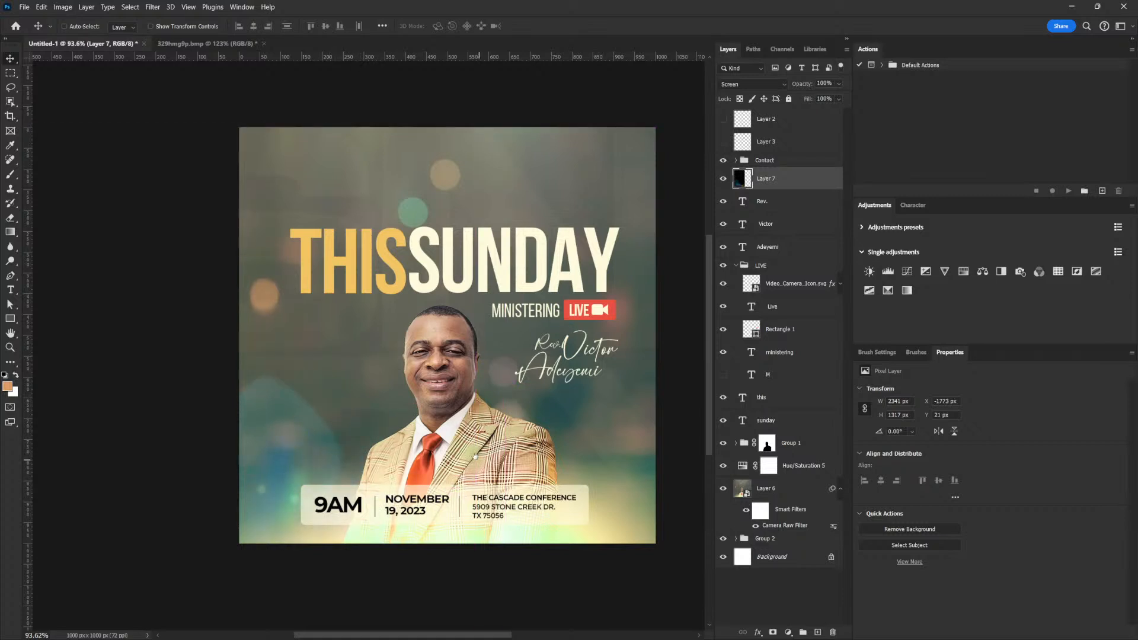
{"action": "left_click_drag", "start_coordinate": [479, 457], "coordinate": [473, 457]}
{"action": "left_click_drag", "start_coordinate": [393, 473], "coordinate": [399, 477]}
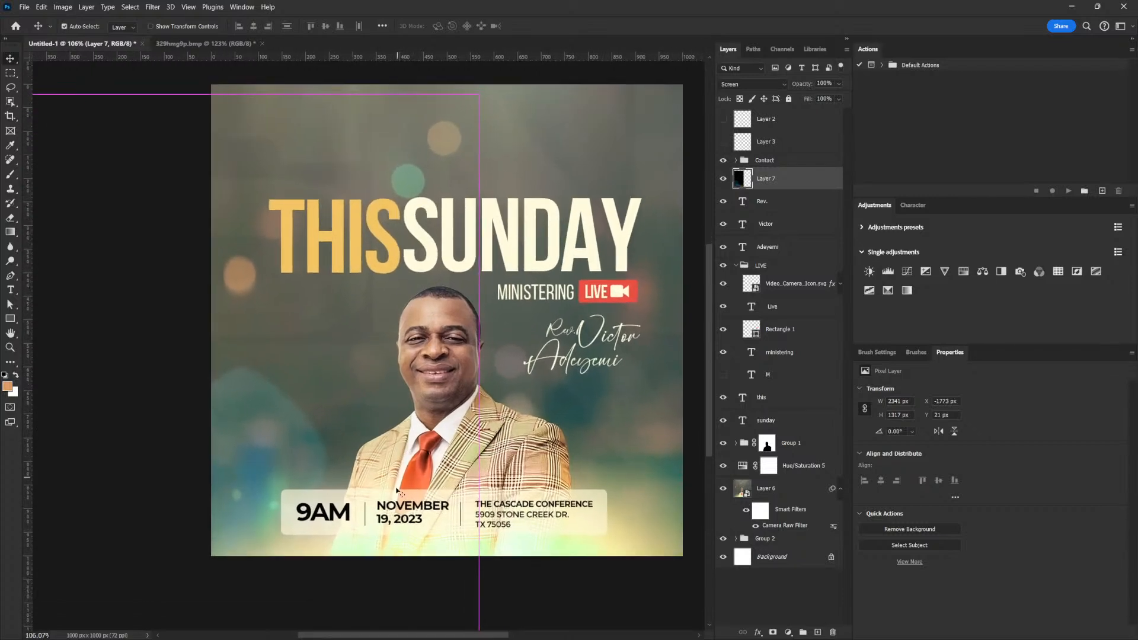
{"action": "left_click_drag", "start_coordinate": [476, 453], "coordinate": [470, 454]}
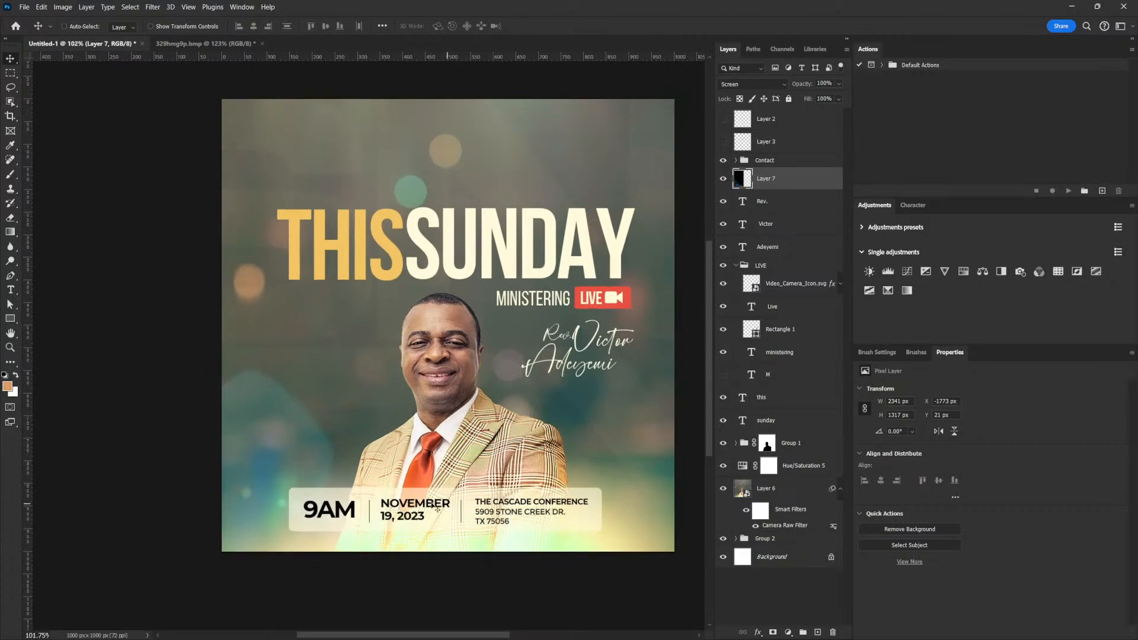
Select both headline layers, SUNDAY and THIS, together.
{"action": "right_click", "coordinate": [488, 255]}
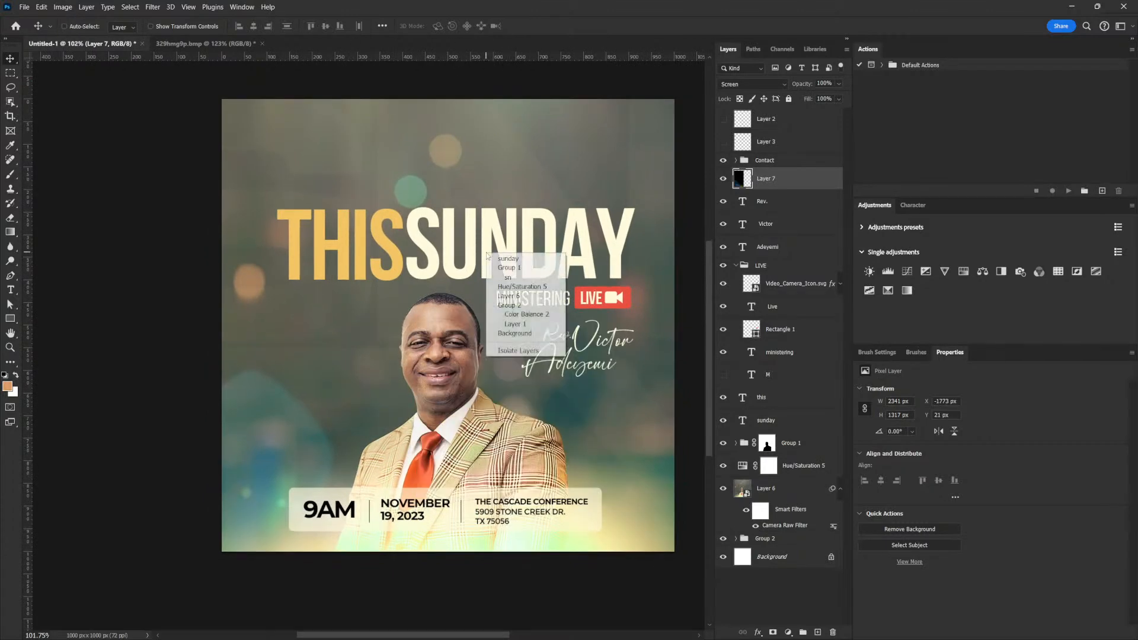
{"action": "left_click", "coordinate": [505, 259]}
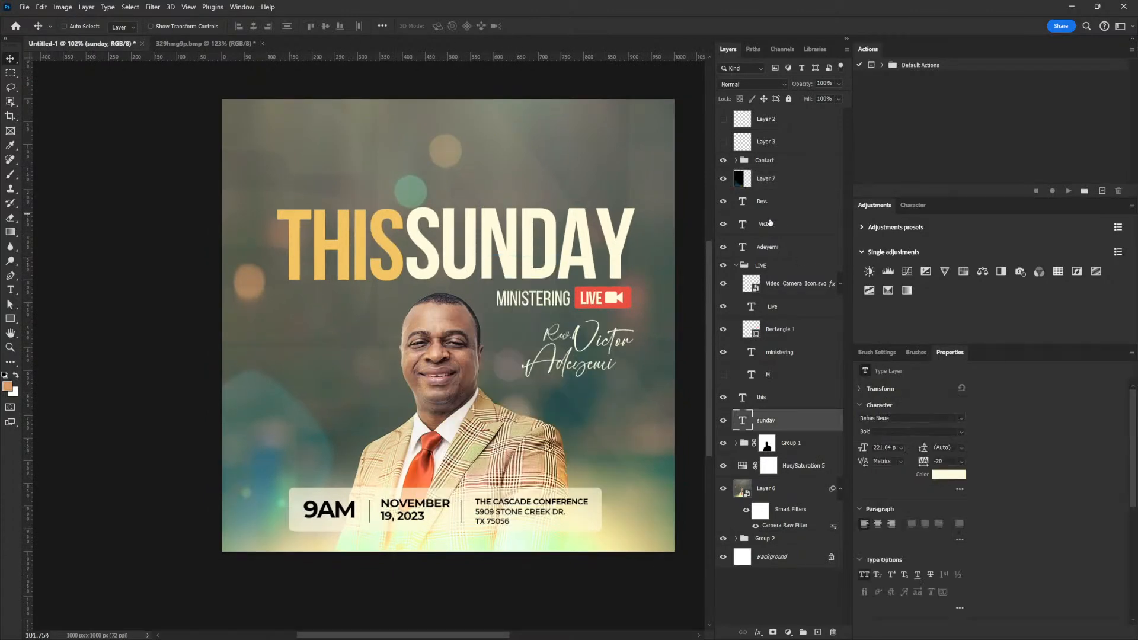
{"action": "left_click", "coordinate": [781, 398], "text": "shift"}
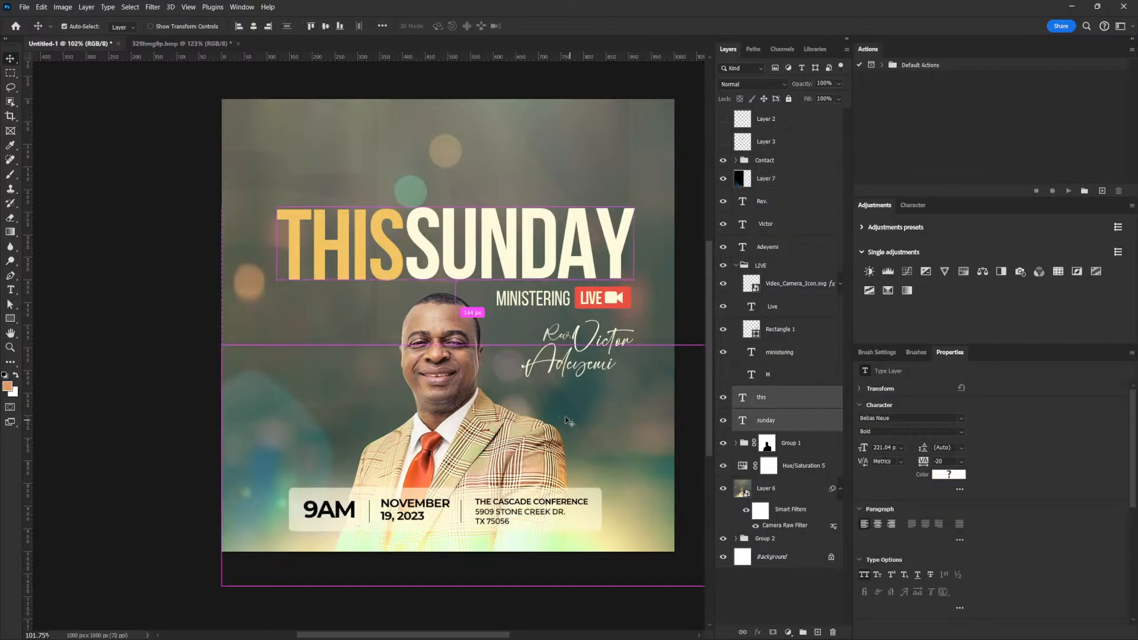
Turn on CMYK Proof Colors and bring the whole flyer into view.
{"action": "key", "text": "ctrl+y"}
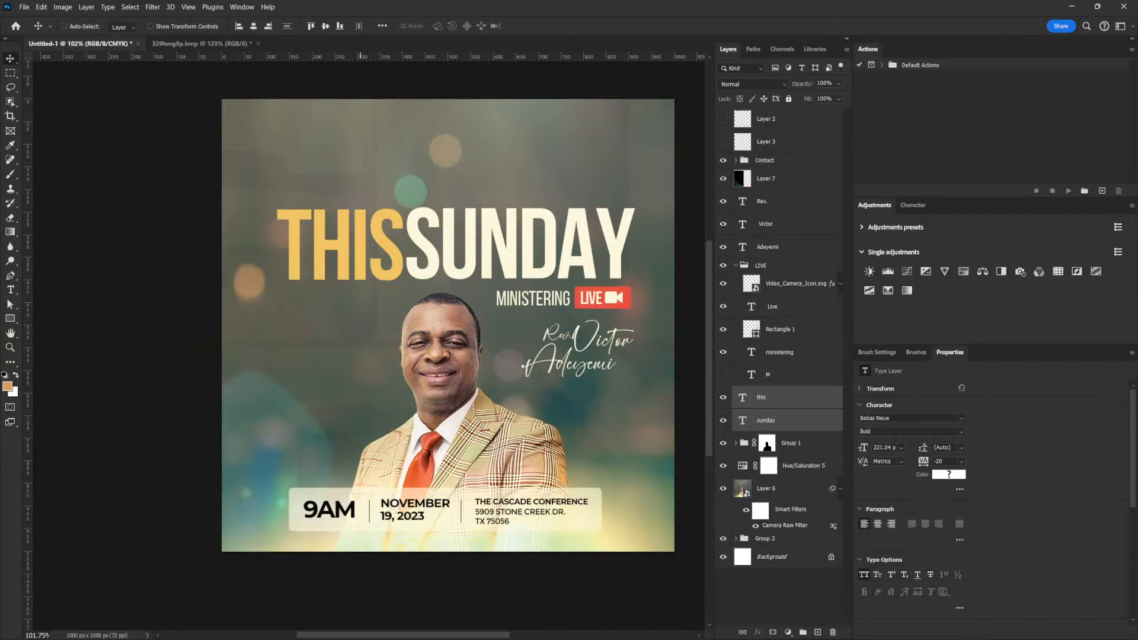
{"action": "scroll", "coordinate": [456, 167], "scroll_direction": "up", "scroll_amount": 4}
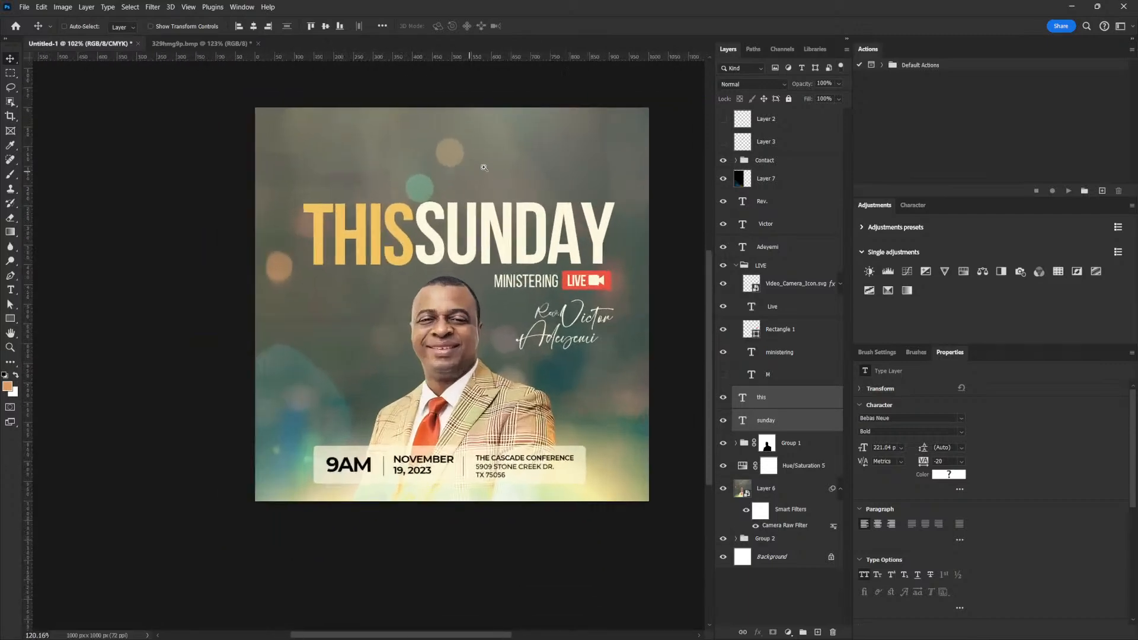
{"action": "left_click_drag", "start_coordinate": [462, 237], "coordinate": [449, 287]}
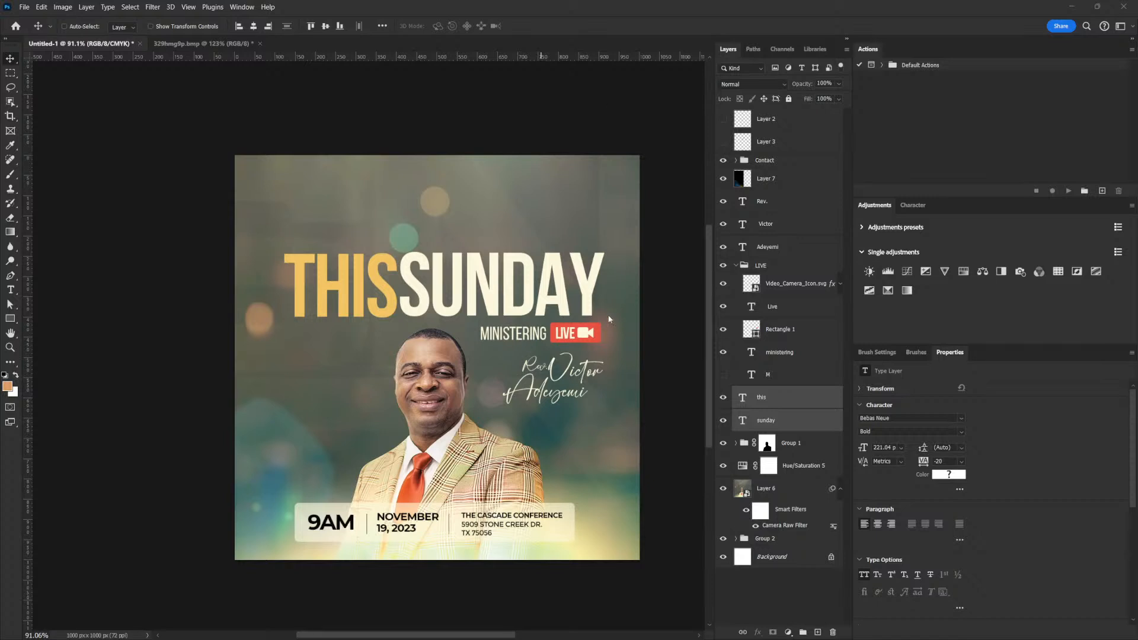
{"action": "left_click_drag", "start_coordinate": [425, 39], "coordinate": [387, 232]}
{"action": "left_click_drag", "start_coordinate": [388, 231], "coordinate": [378, 271]}
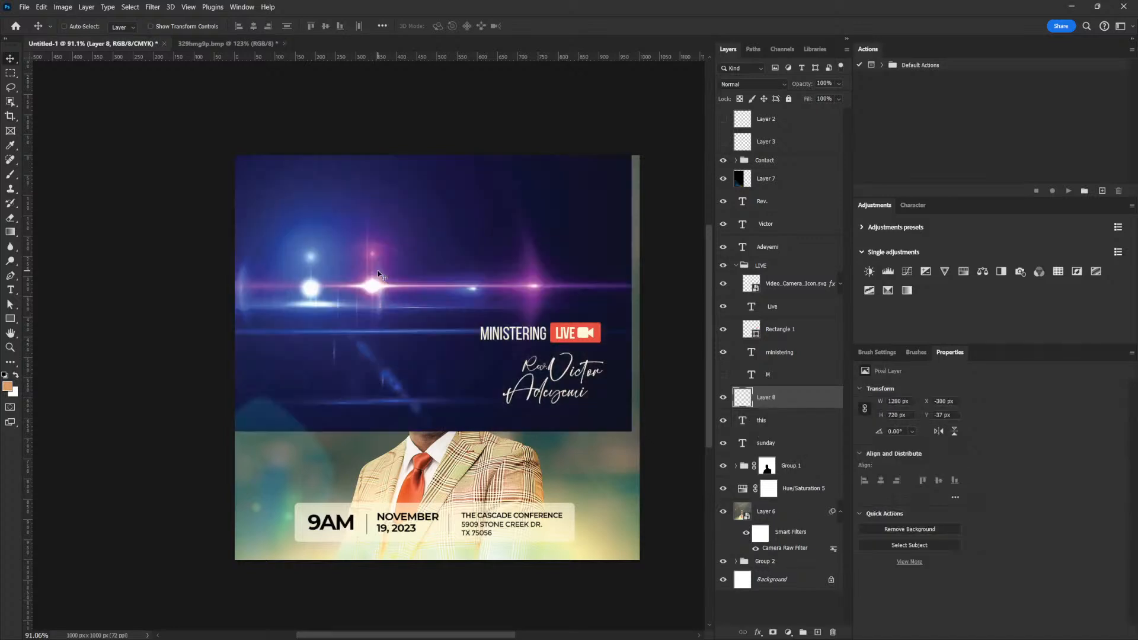
{"action": "left_click", "coordinate": [751, 84]}
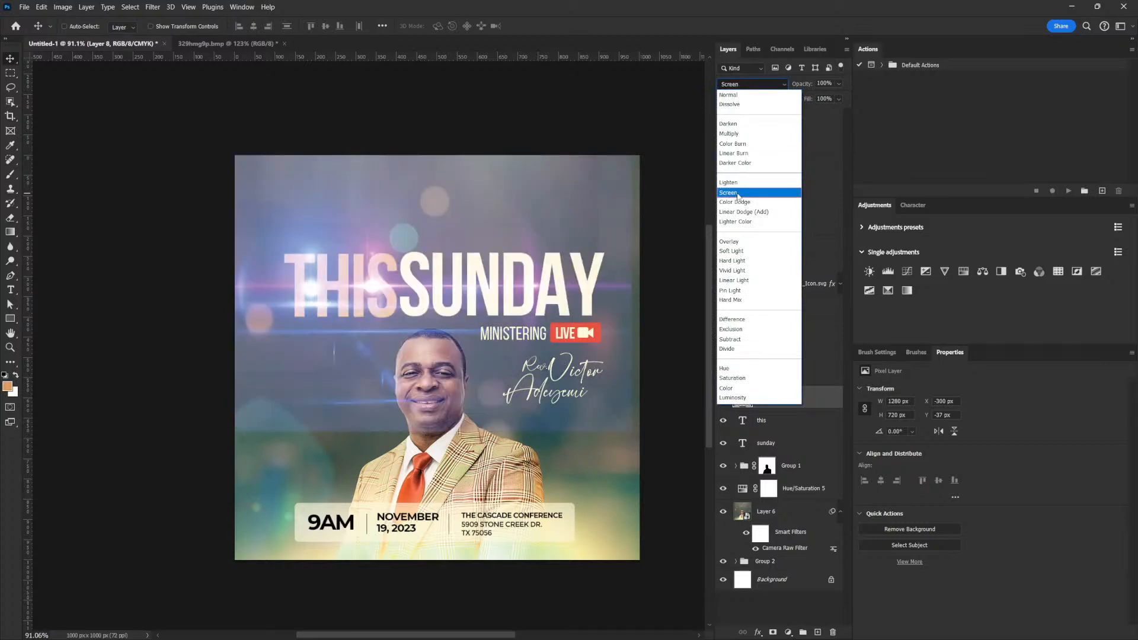
{"action": "left_click", "coordinate": [738, 193]}
{"action": "left_click_drag", "start_coordinate": [469, 308], "coordinate": [444, 391]}
{"action": "key", "text": "ctrl+z"}
{"action": "key", "text": "ctrl+z"}
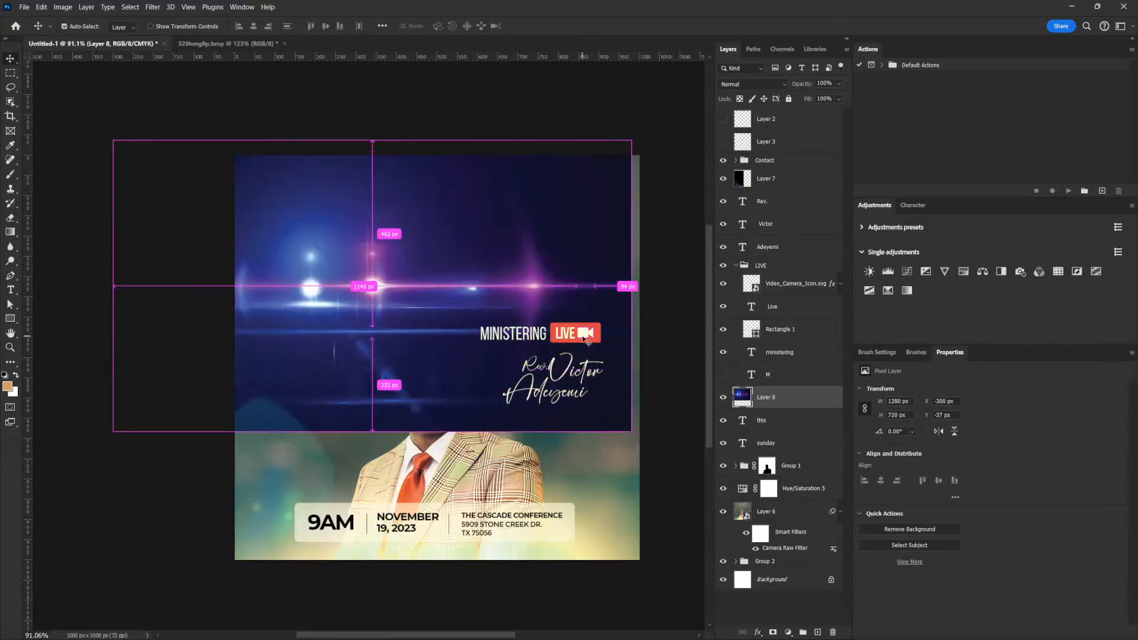
{"action": "key", "text": "ctrl+z"}
{"action": "key", "text": "ctrl+z"}
{"action": "left_click_drag", "start_coordinate": [578, 237], "coordinate": [558, 339]}
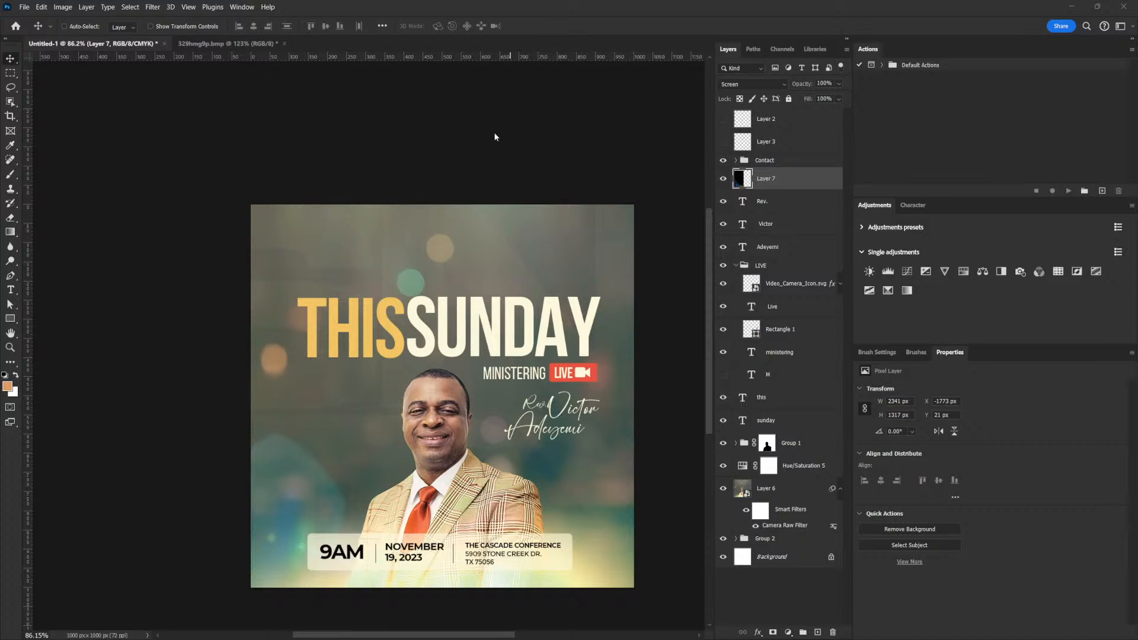
{"action": "scroll", "coordinate": [496, 424], "scroll_direction": "up", "scroll_amount": 3}
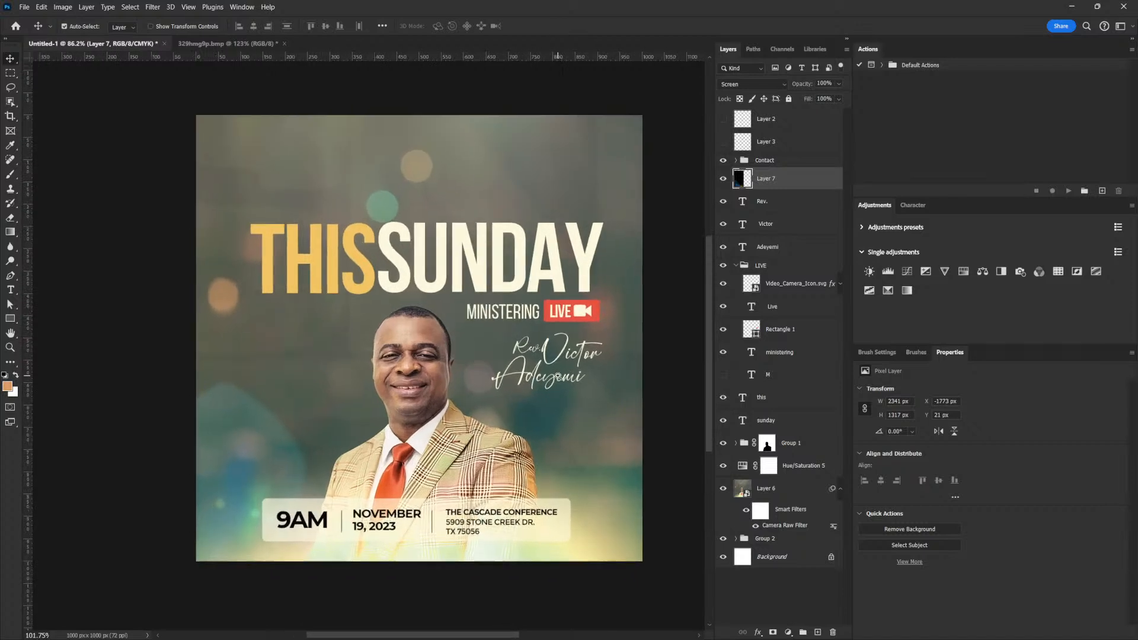
{"action": "left_click_drag", "start_coordinate": [528, 368], "coordinate": [526, 360]}
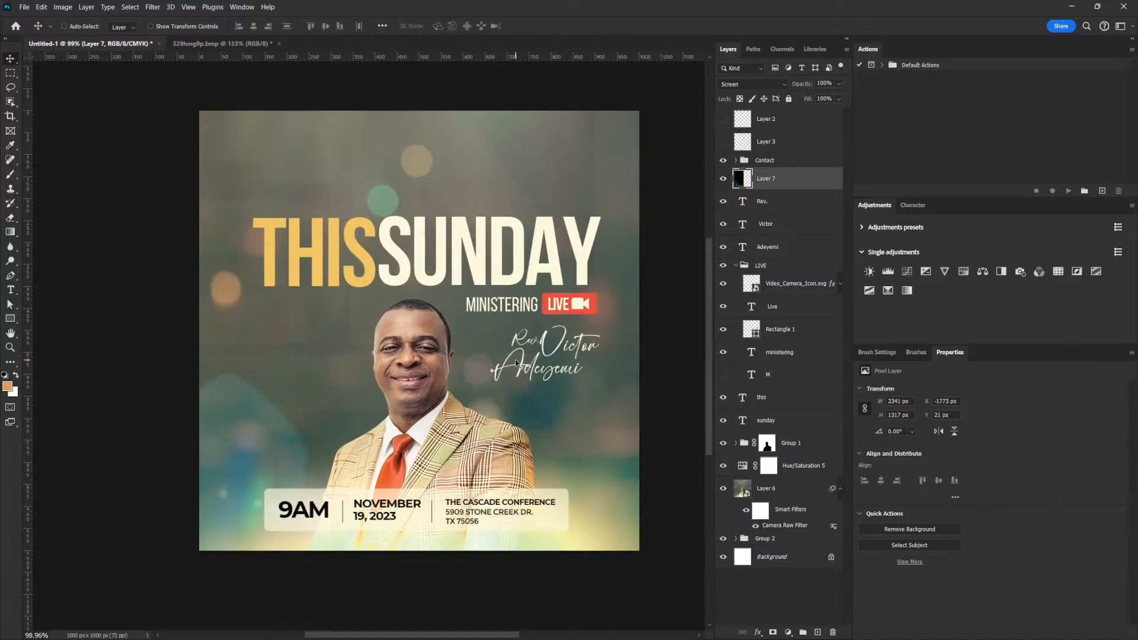